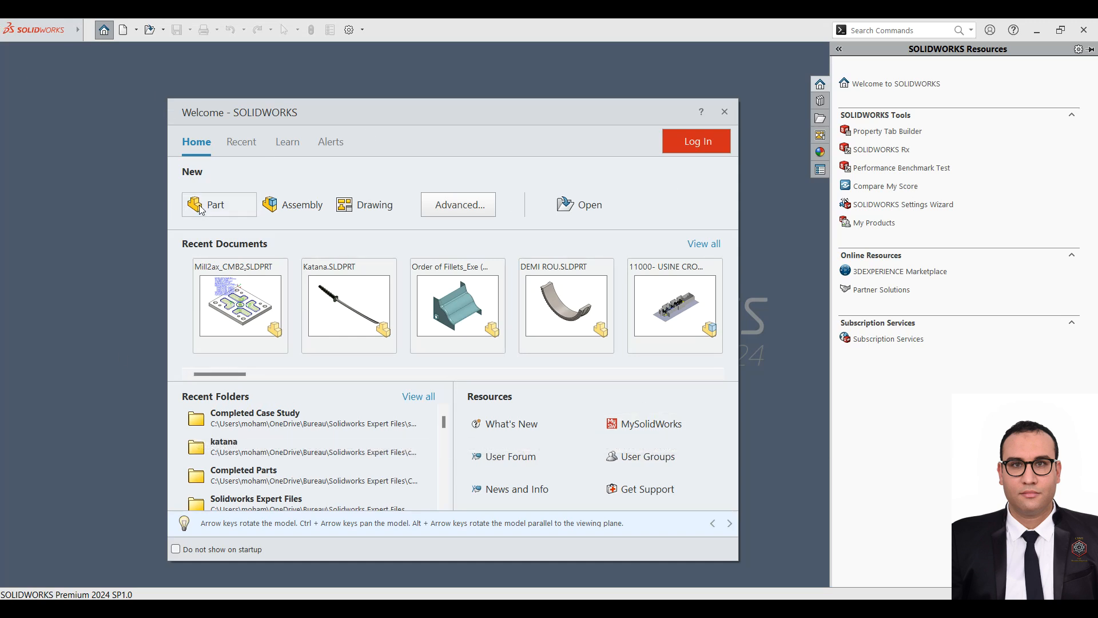
pyautogui.click(231, 210)
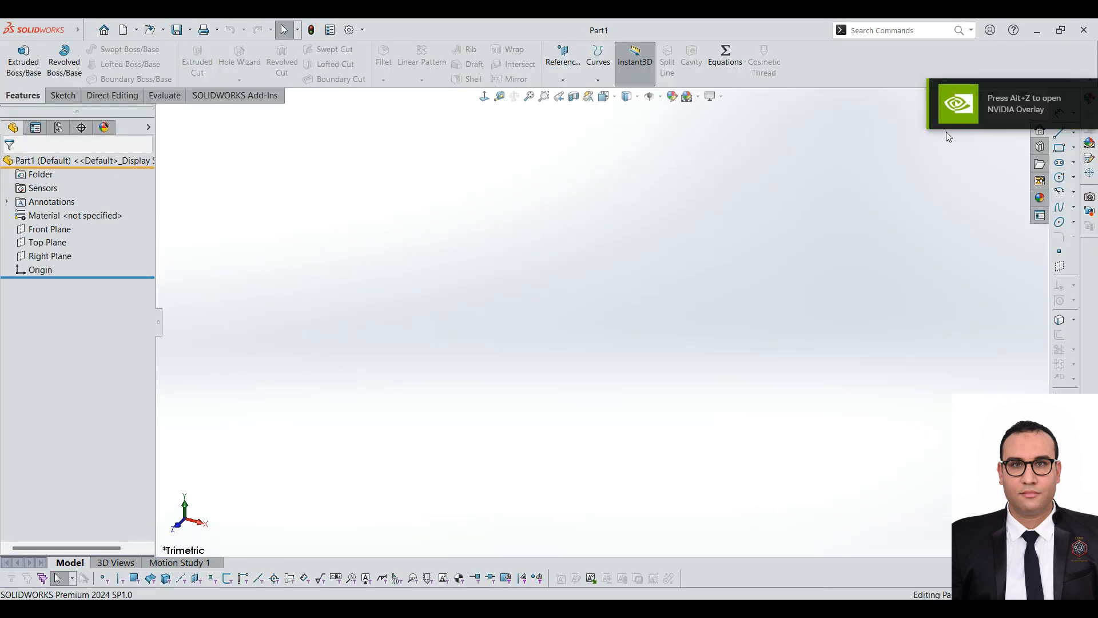
pyautogui.moveTo(71, 24)
pyautogui.click(114, 30)
pyautogui.click(573, 207)
pyautogui.click(135, 30)
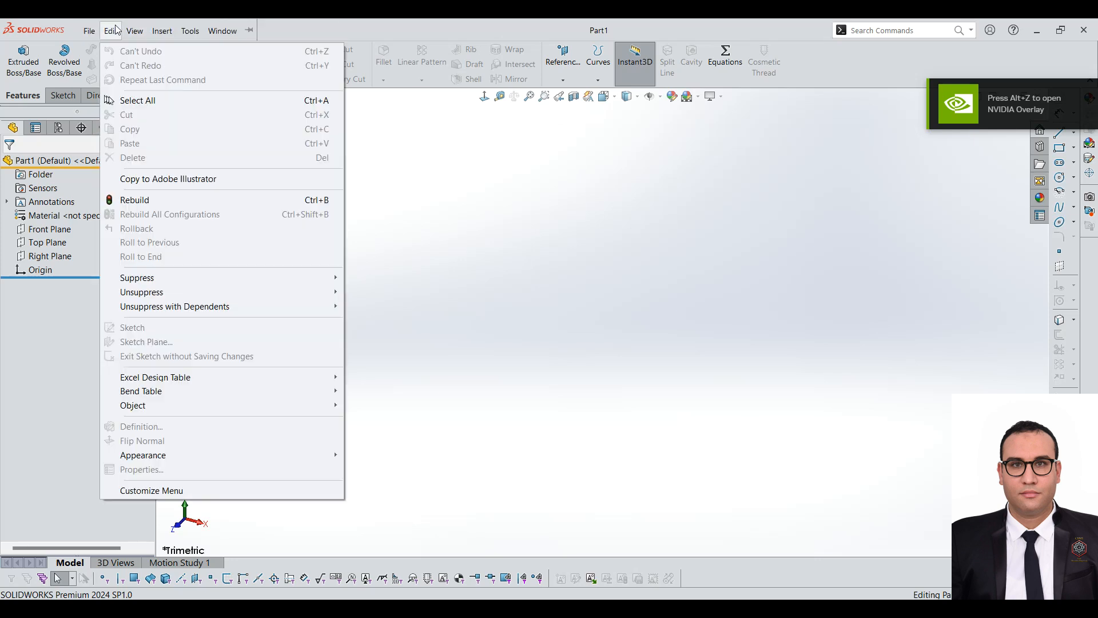
pyautogui.click(116, 30)
pyautogui.click(123, 30)
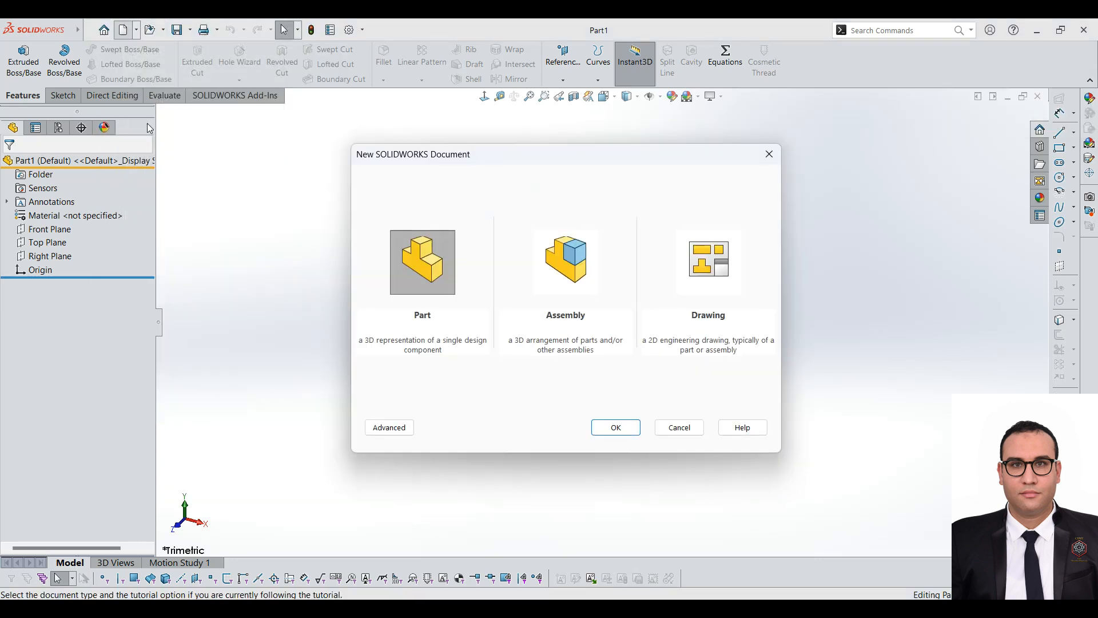
pyautogui.click(769, 154)
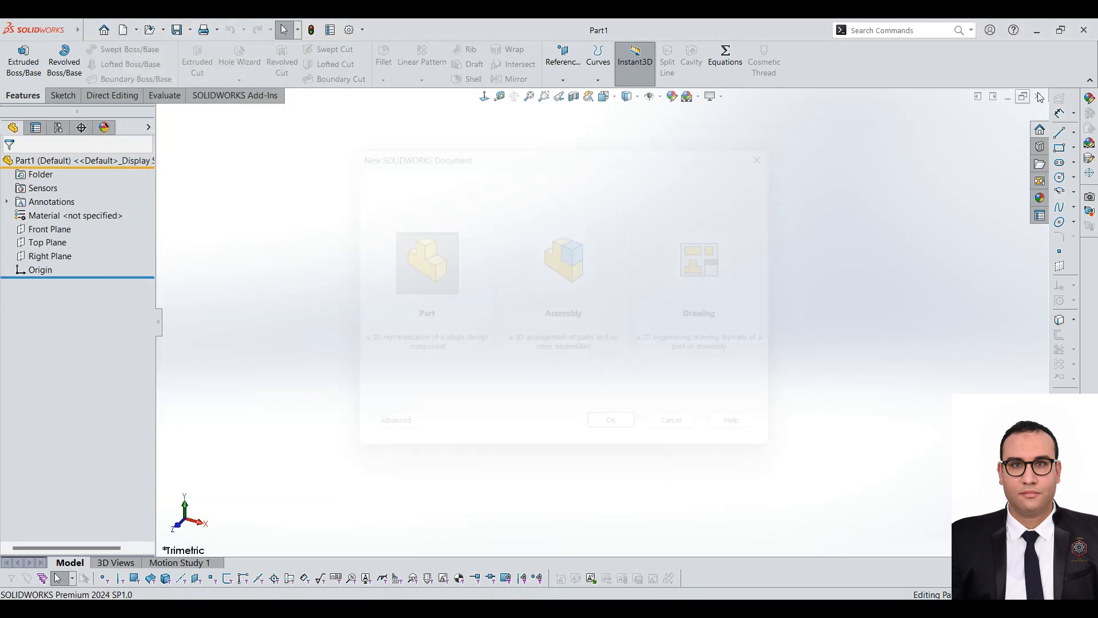
pyautogui.click(1038, 96)
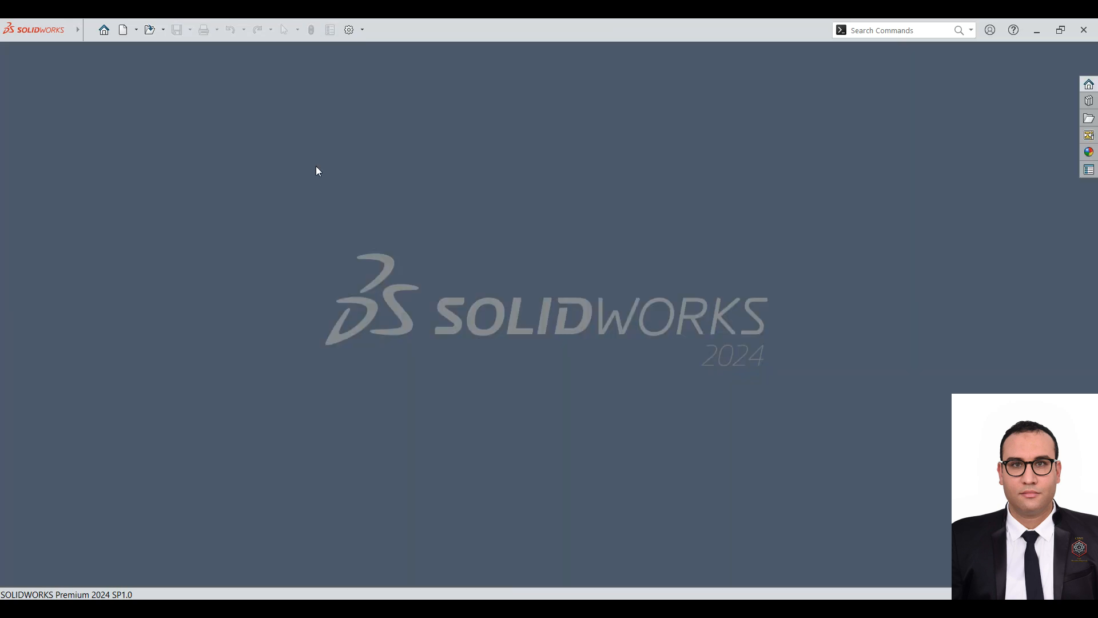
# Create a new part document, checking the advanced template list before choosing the standard Part type
pyautogui.click(121, 32)
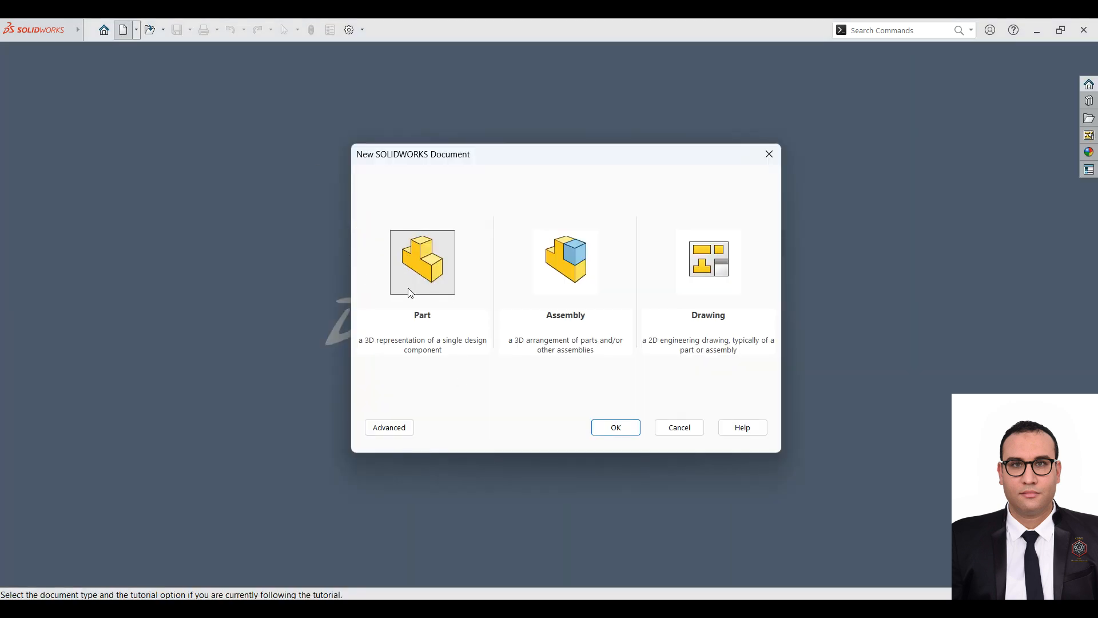
pyautogui.click(389, 429)
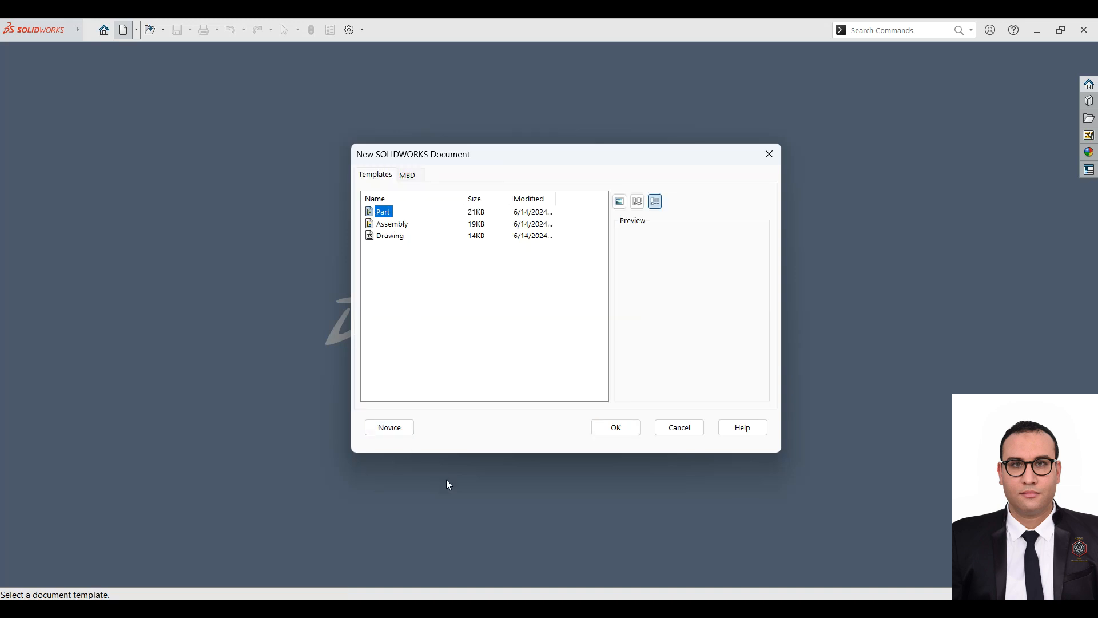
pyautogui.click(390, 428)
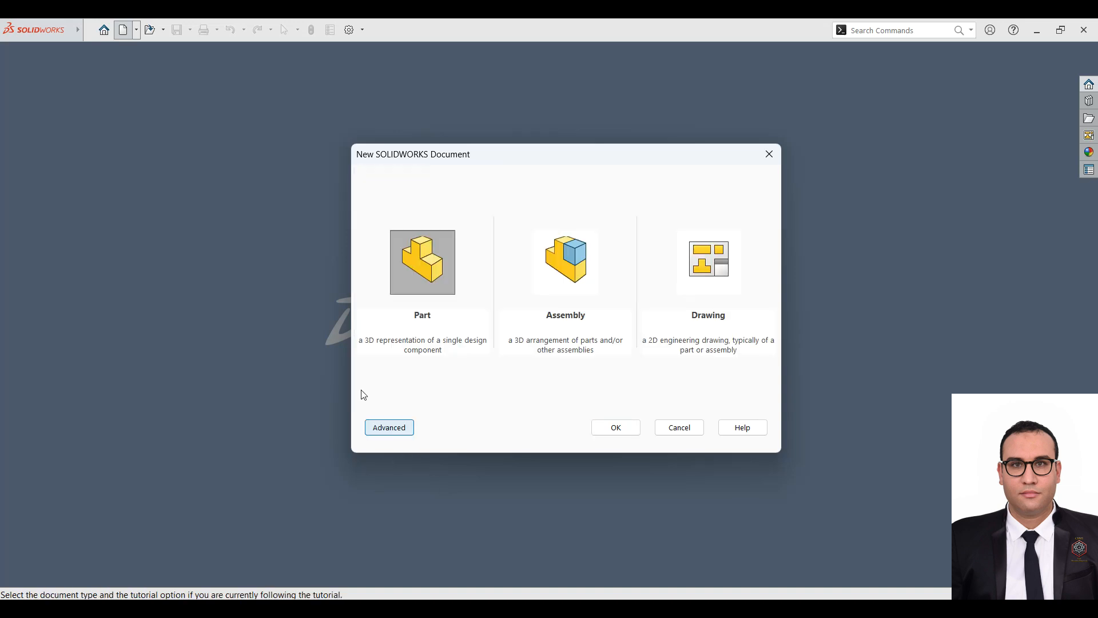
pyautogui.doubleClick(424, 274)
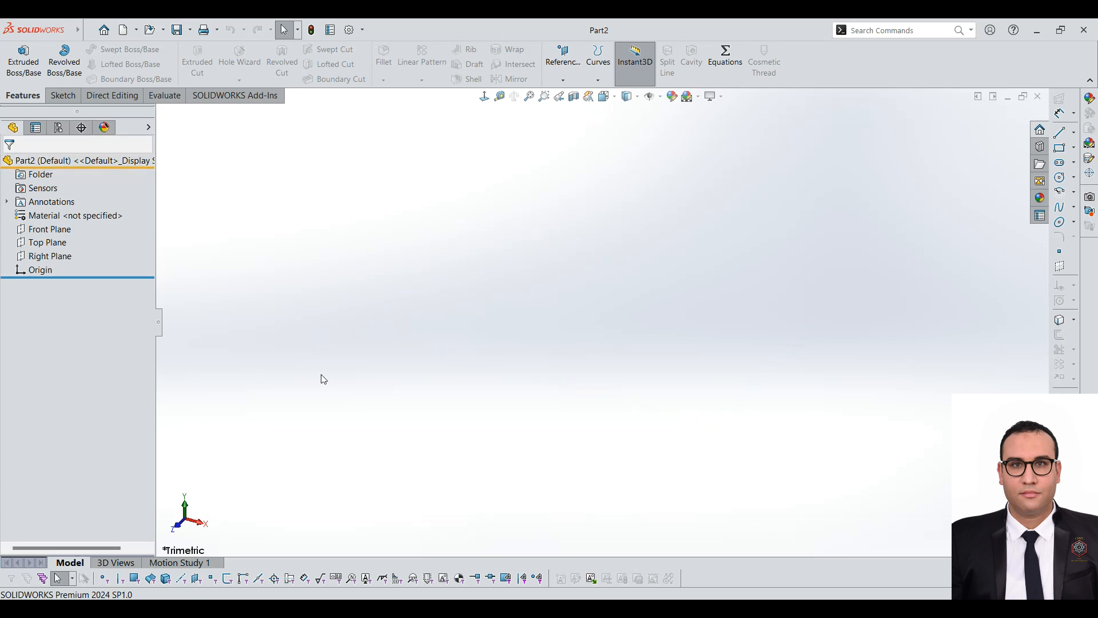
pyautogui.click(60, 96)
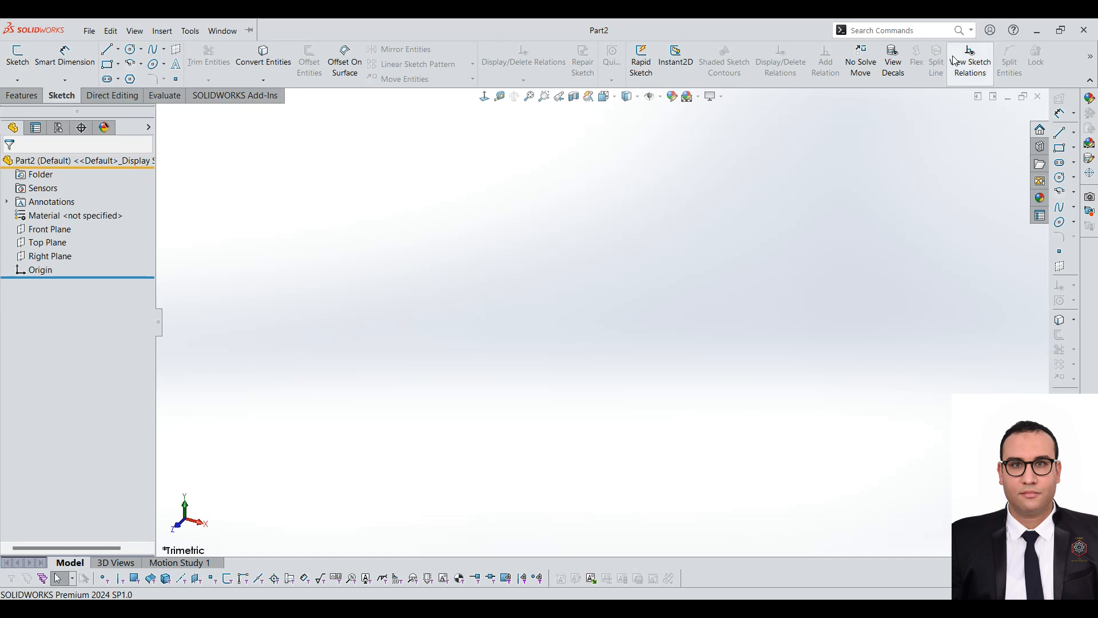
pyautogui.click(89, 31)
pyautogui.click(522, 163)
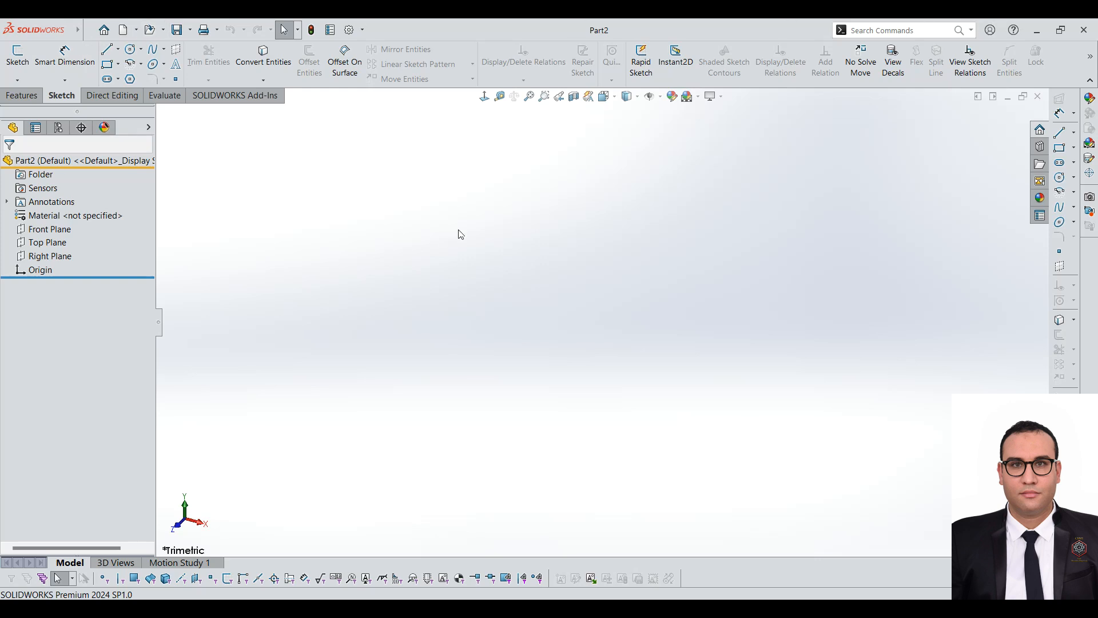
pyautogui.click(37, 98)
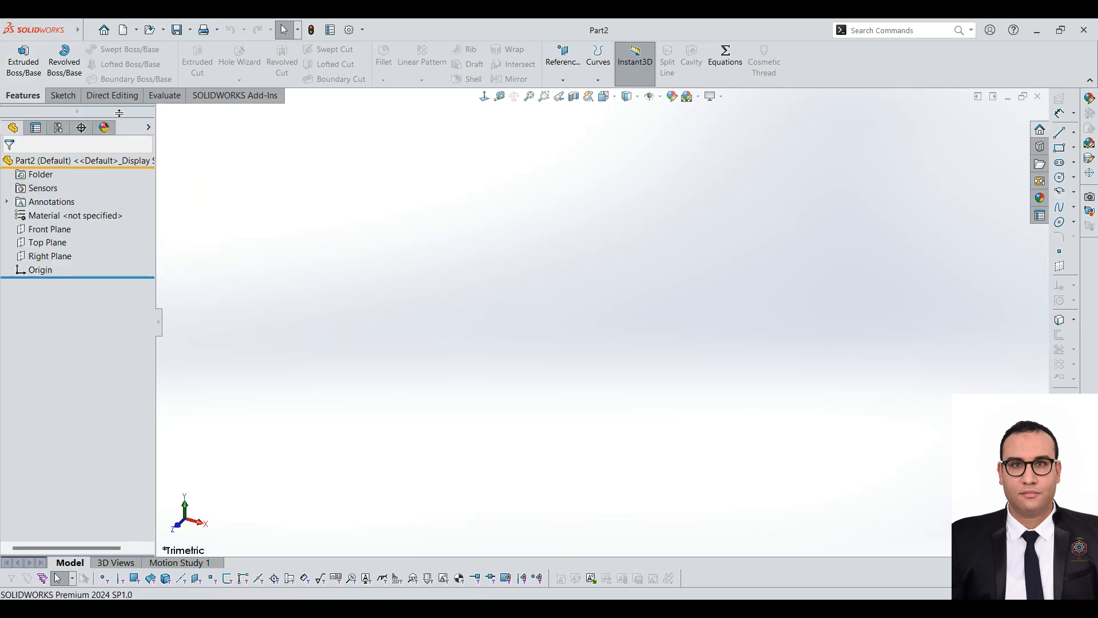
pyautogui.click(73, 98)
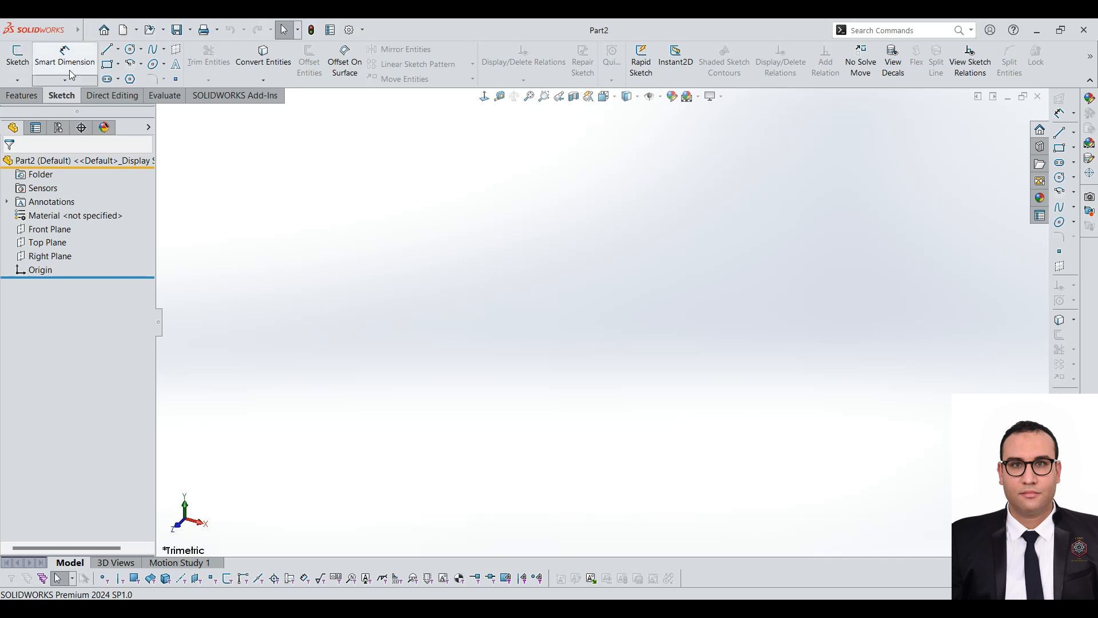
pyautogui.click(23, 98)
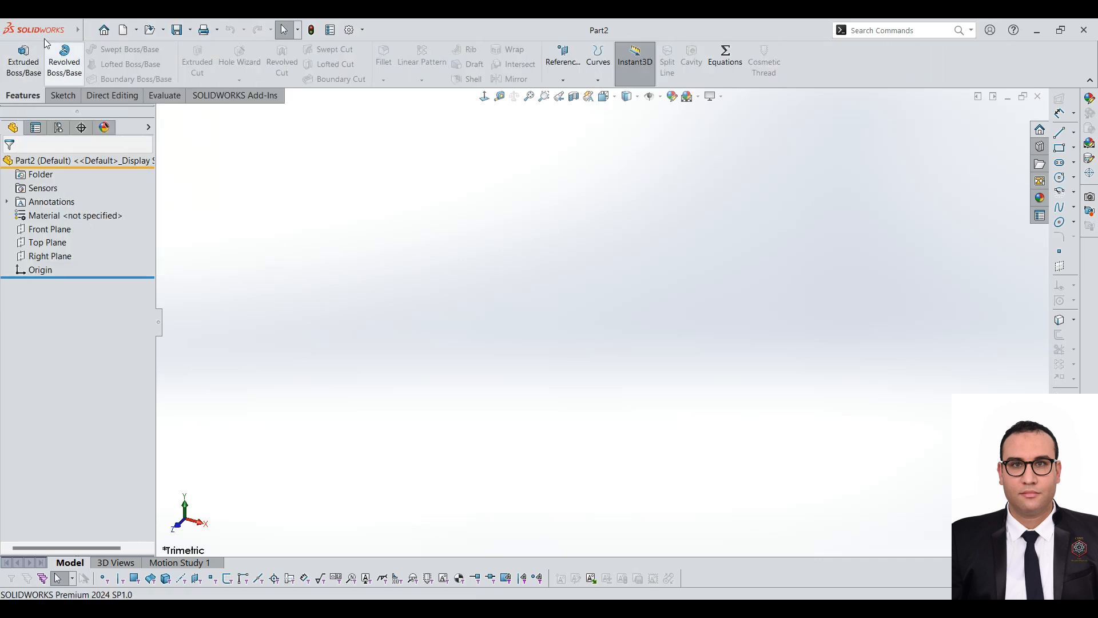
pyautogui.click(190, 31)
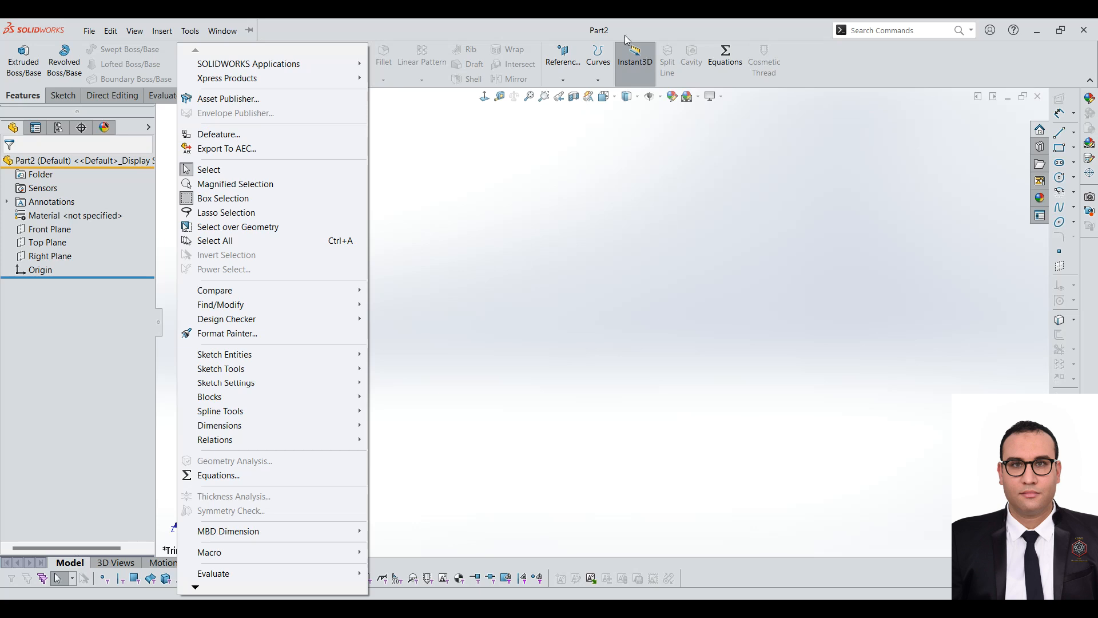
pyautogui.click(664, 245)
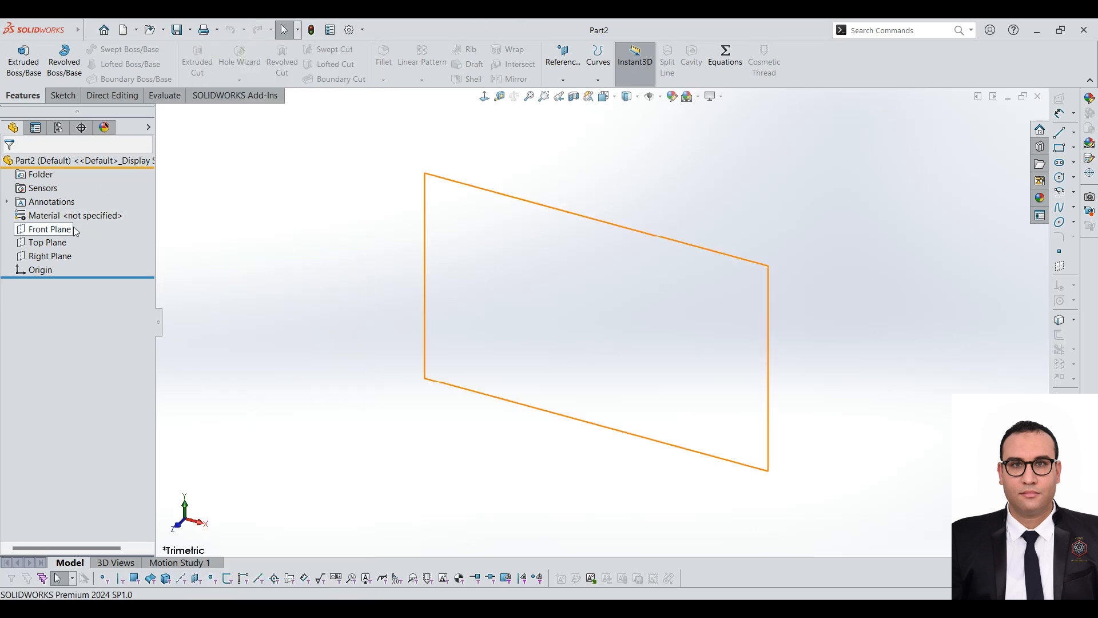
# Show the Front, Top and Right planes in the empty part and clear the selection
pyautogui.click(49, 230)
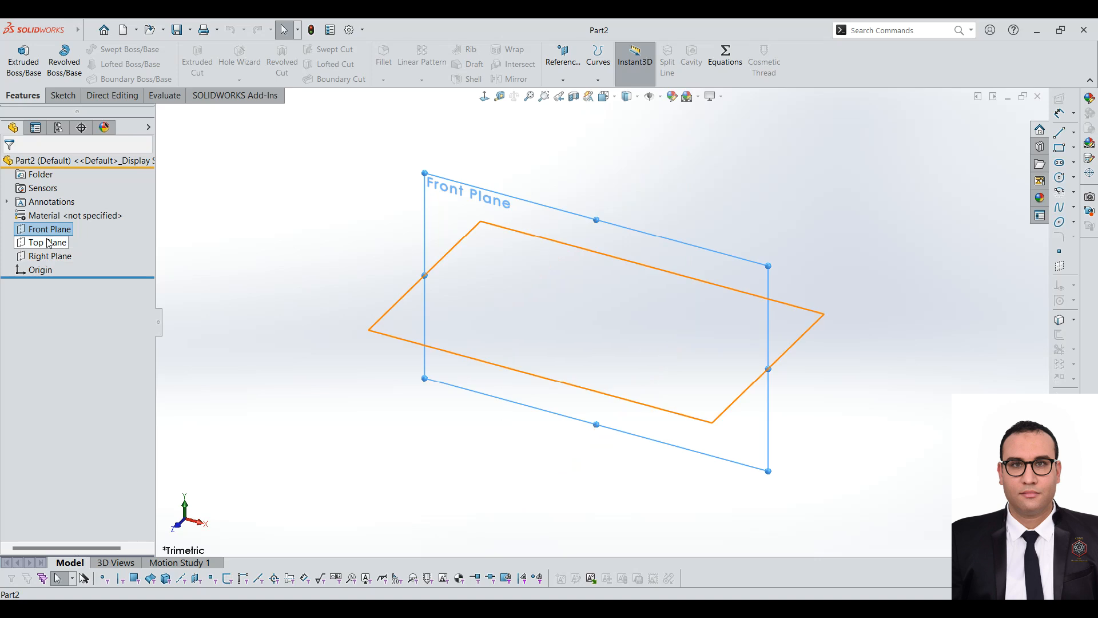
pyautogui.keyDown('shift'); pyautogui.click(45, 257); pyautogui.keyUp('shift')
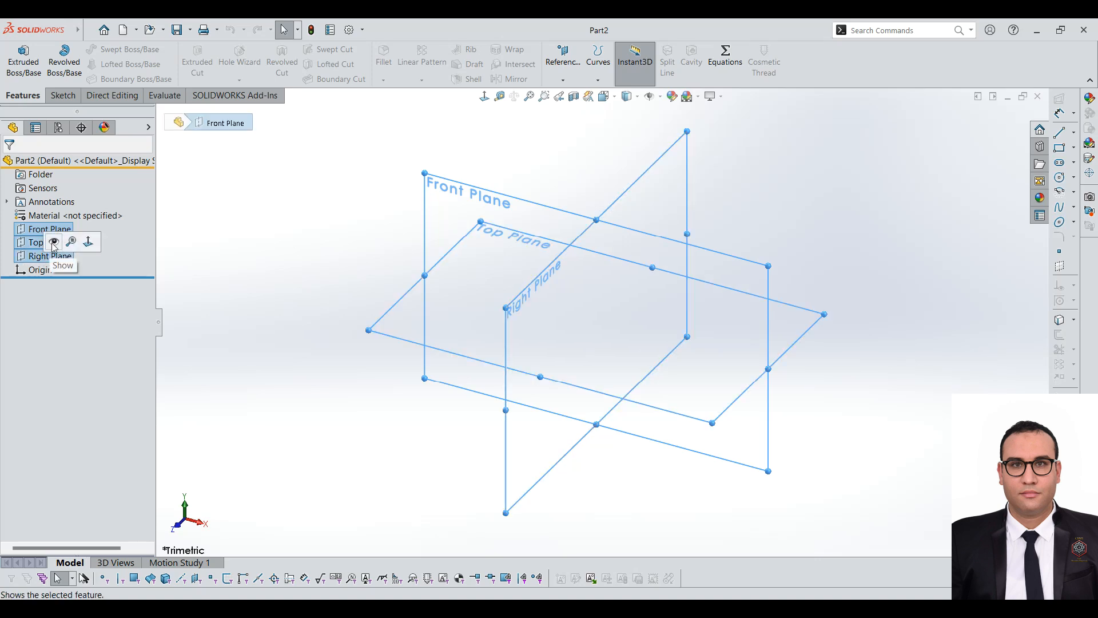
pyautogui.click(53, 243)
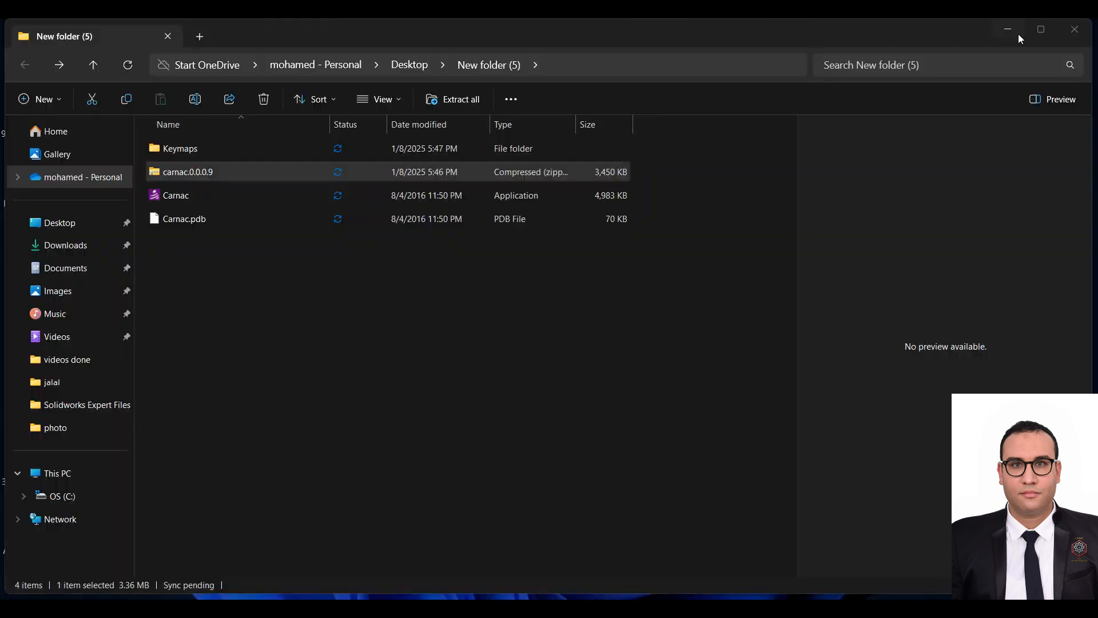
pyautogui.click(1017, 36)
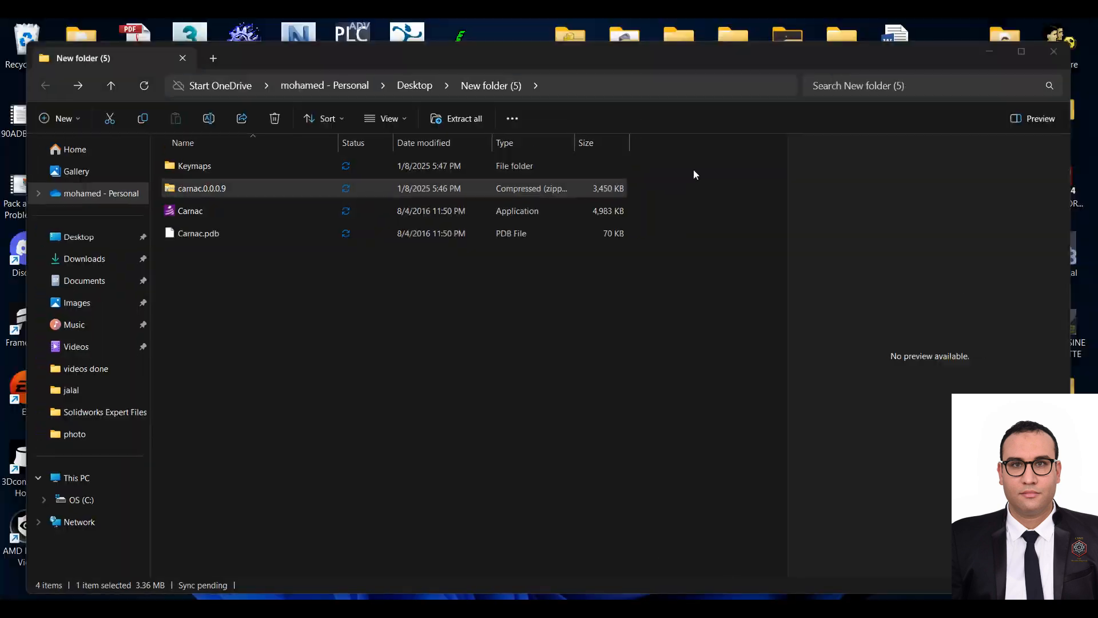
pyautogui.click(672, 607)
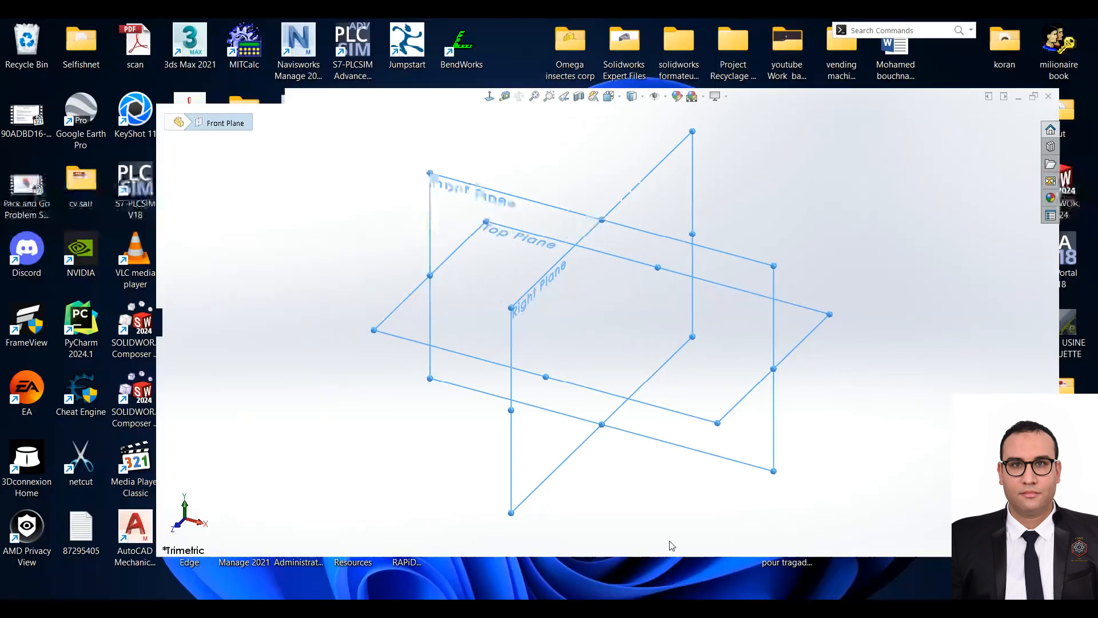
pyautogui.click(267, 239)
# Hide the three default planes together with the origin
pyautogui.click(65, 233)
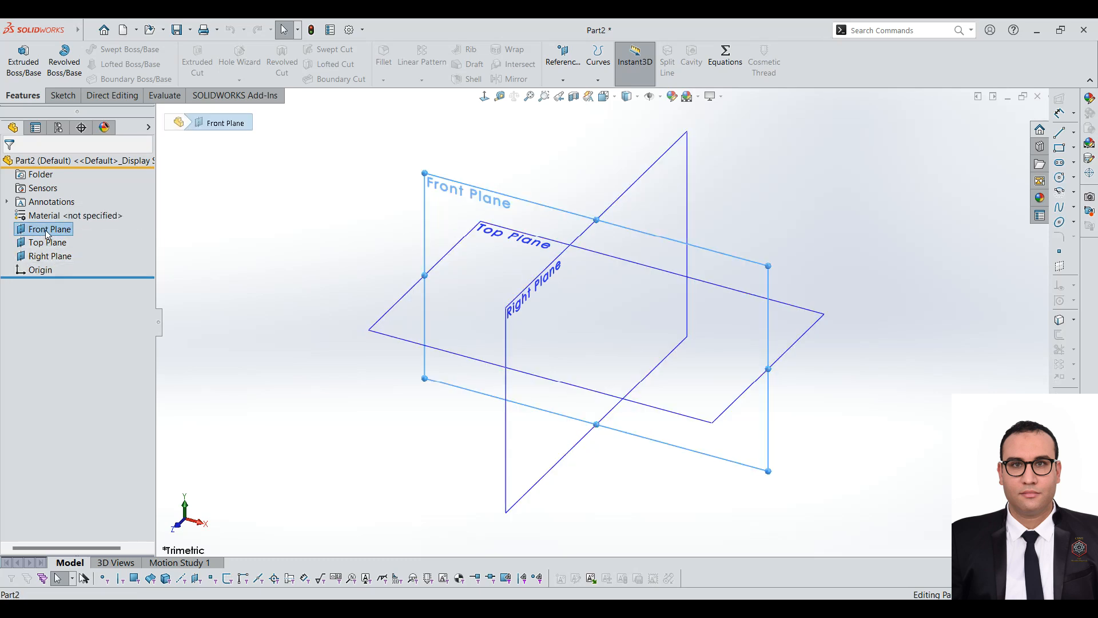
pyautogui.keyDown('shift'); pyautogui.click(44, 272); pyautogui.keyUp('shift')
pyautogui.rightClick(43, 267)
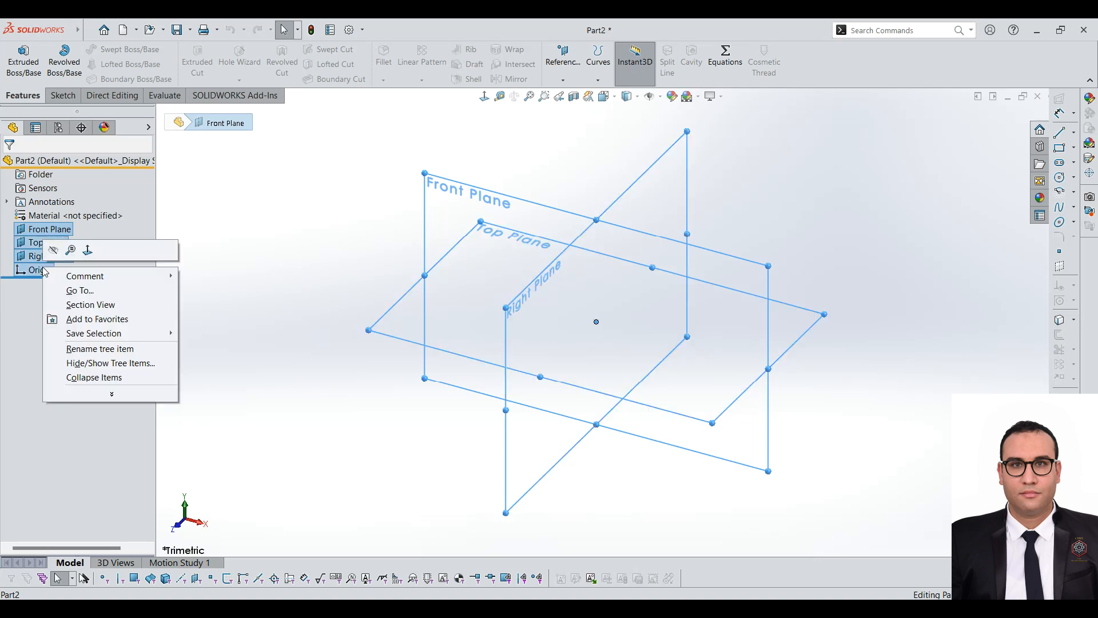
pyautogui.click(53, 250)
# Show the Front, Top and Right planes and the origin together, leaving nothing selected
pyautogui.click(44, 231)
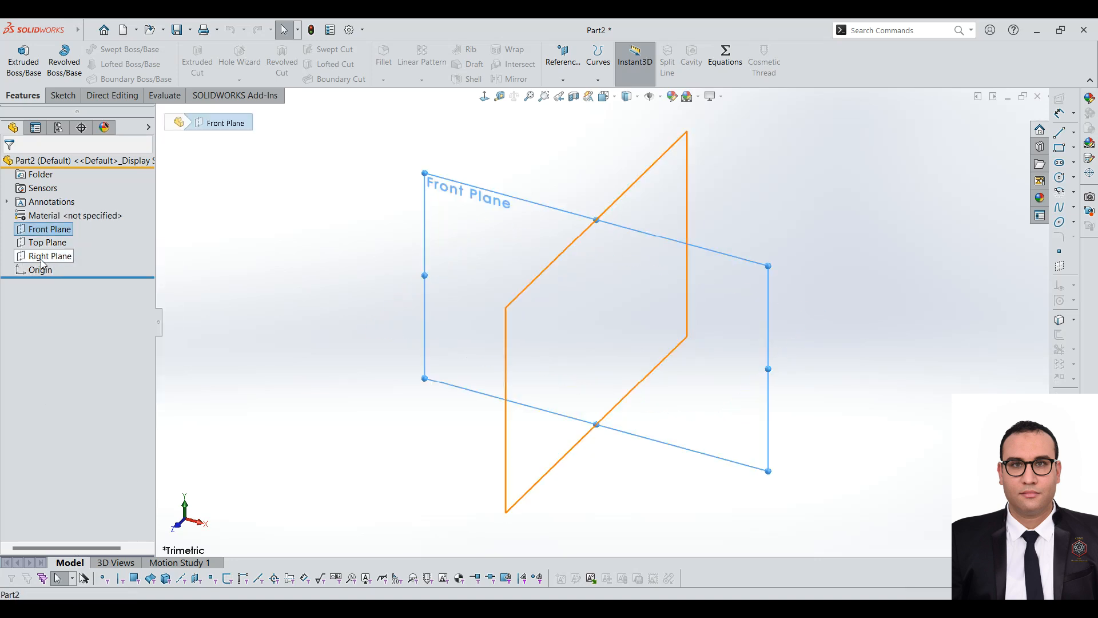
pyautogui.keyDown('shift'); pyautogui.click(41, 270); pyautogui.keyUp('shift')
pyautogui.rightClick(41, 272)
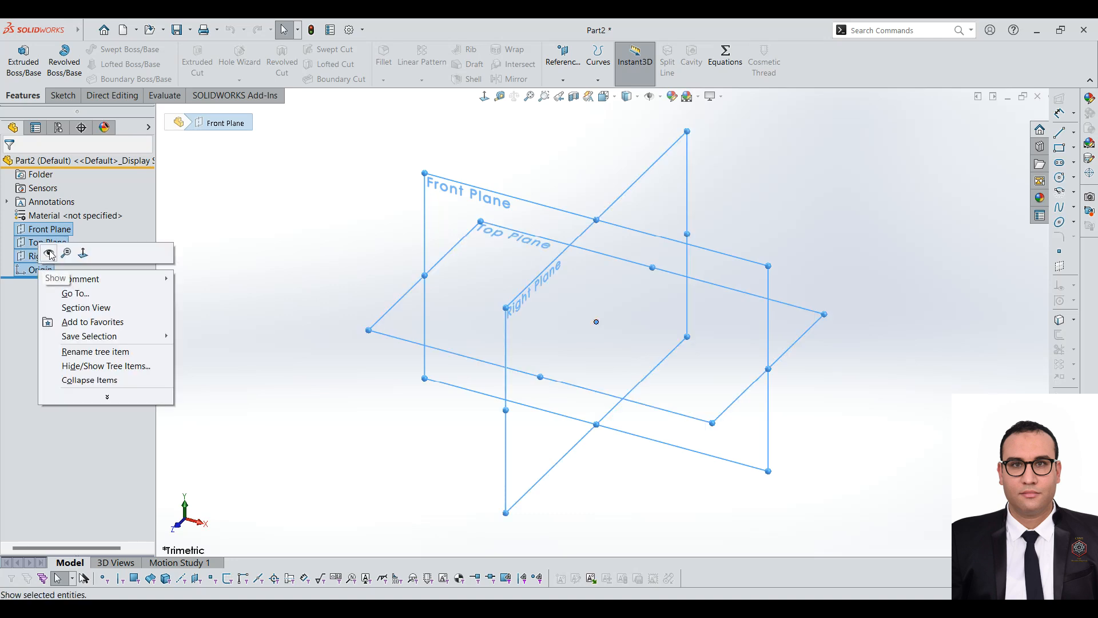
pyautogui.click(49, 253)
pyautogui.click(253, 240)
pyautogui.click(40, 269)
pyautogui.click(319, 272)
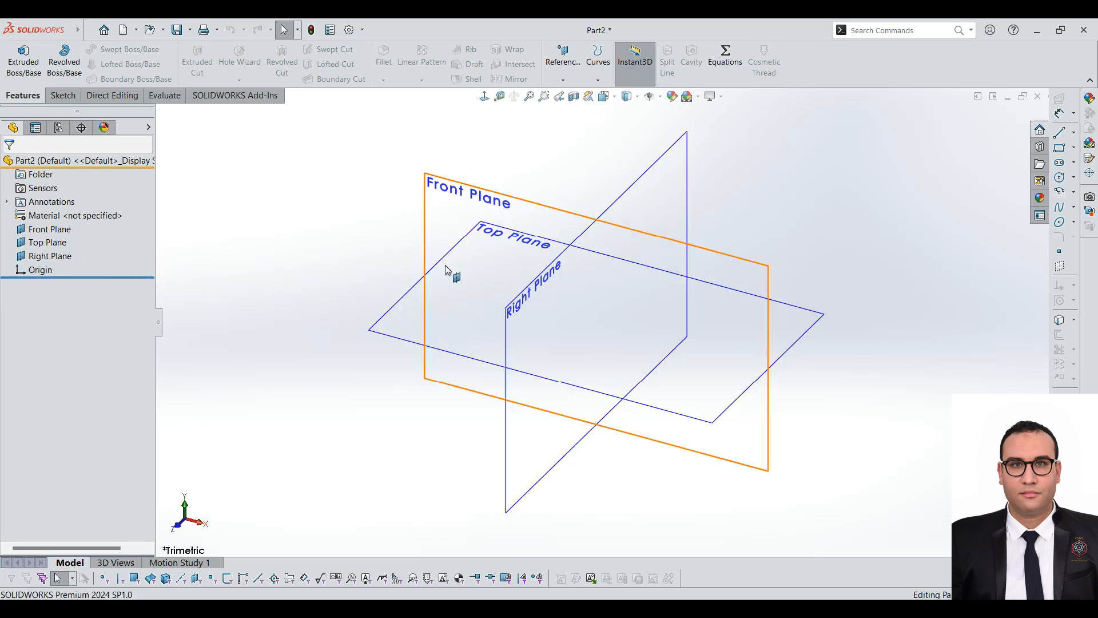
# Start a new sketch on the Front Plane
pyautogui.click(431, 192)
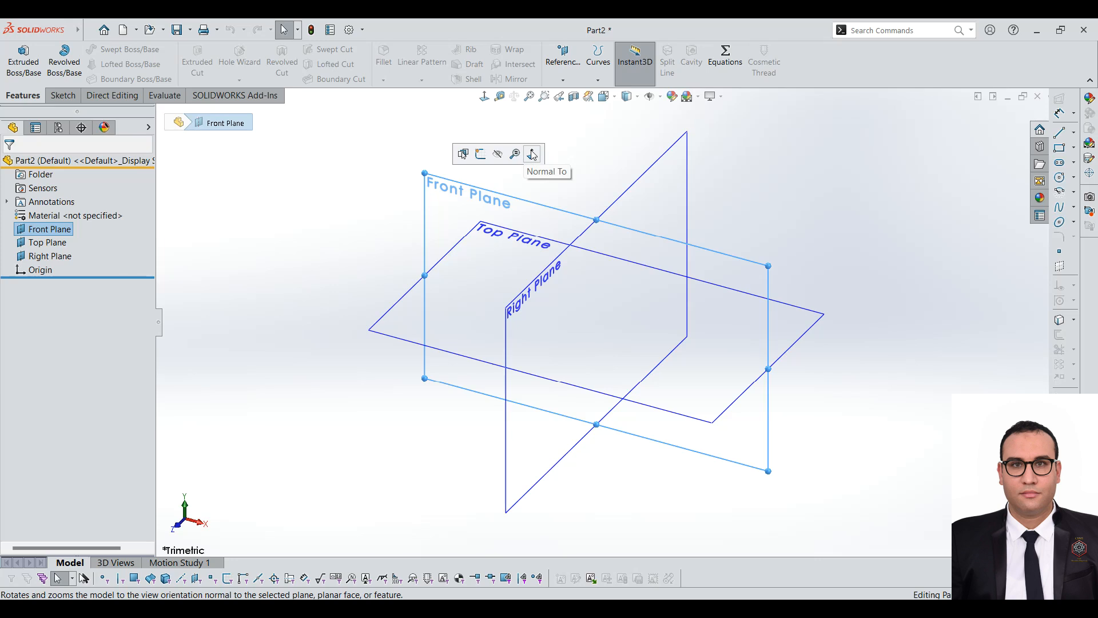
pyautogui.click(79, 97)
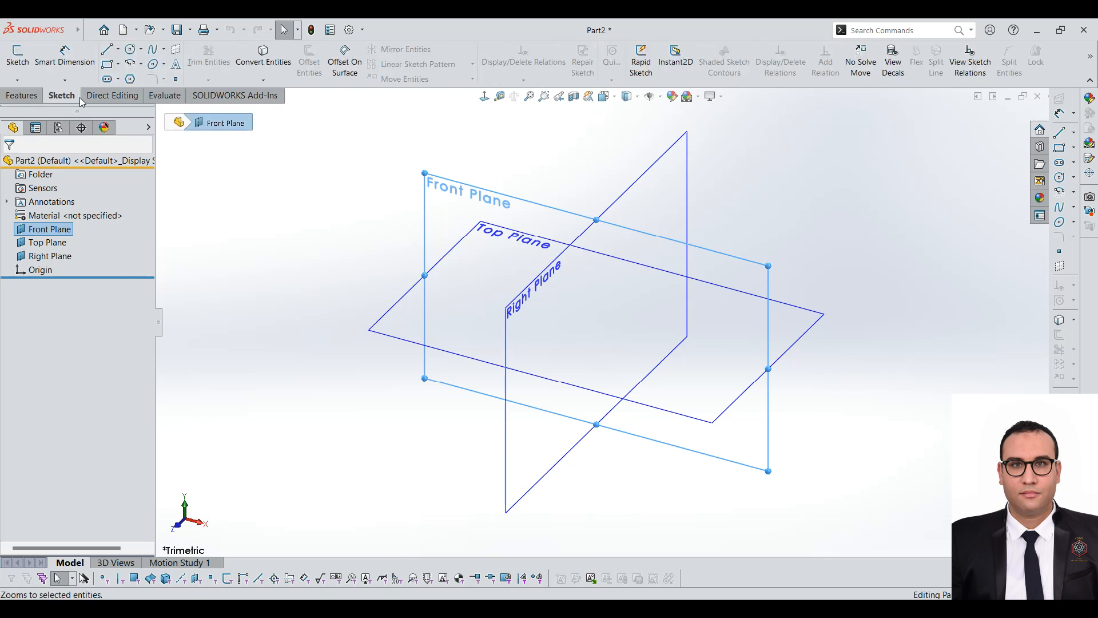
pyautogui.click(12, 62)
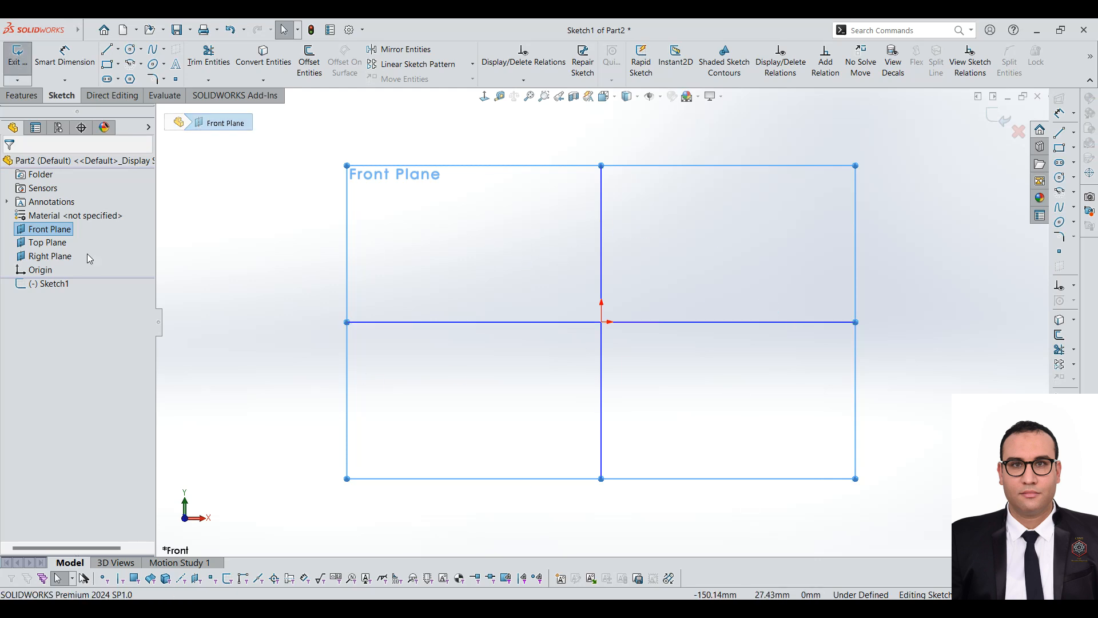
# Hide the Top Plane and the Right Plane, keeping the Front Plane displayed
pyautogui.click(48, 243)
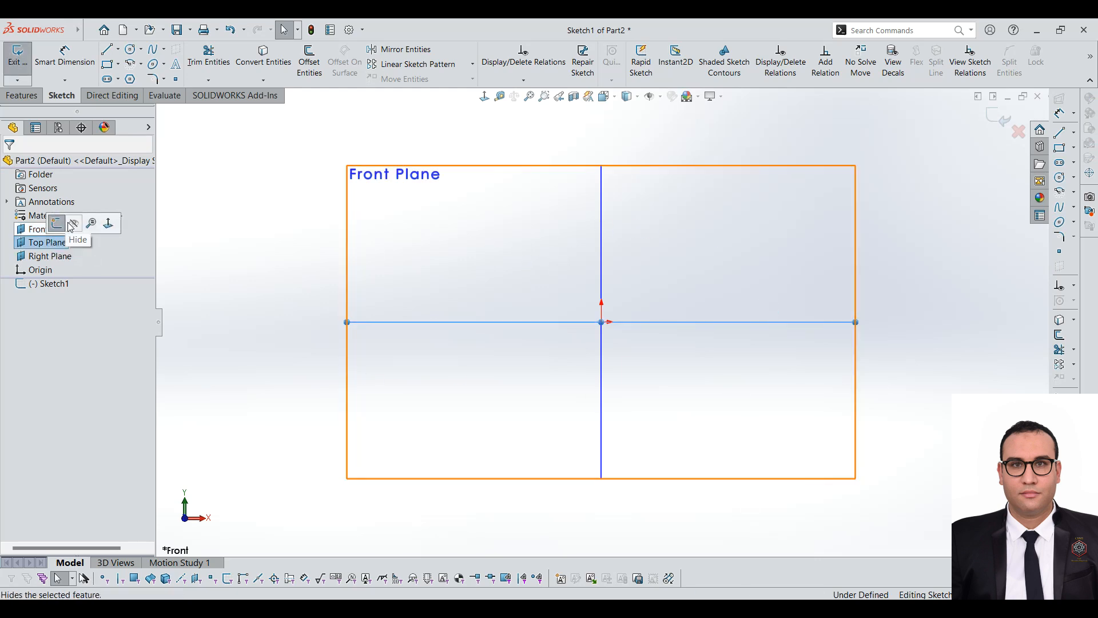
pyautogui.click(53, 256)
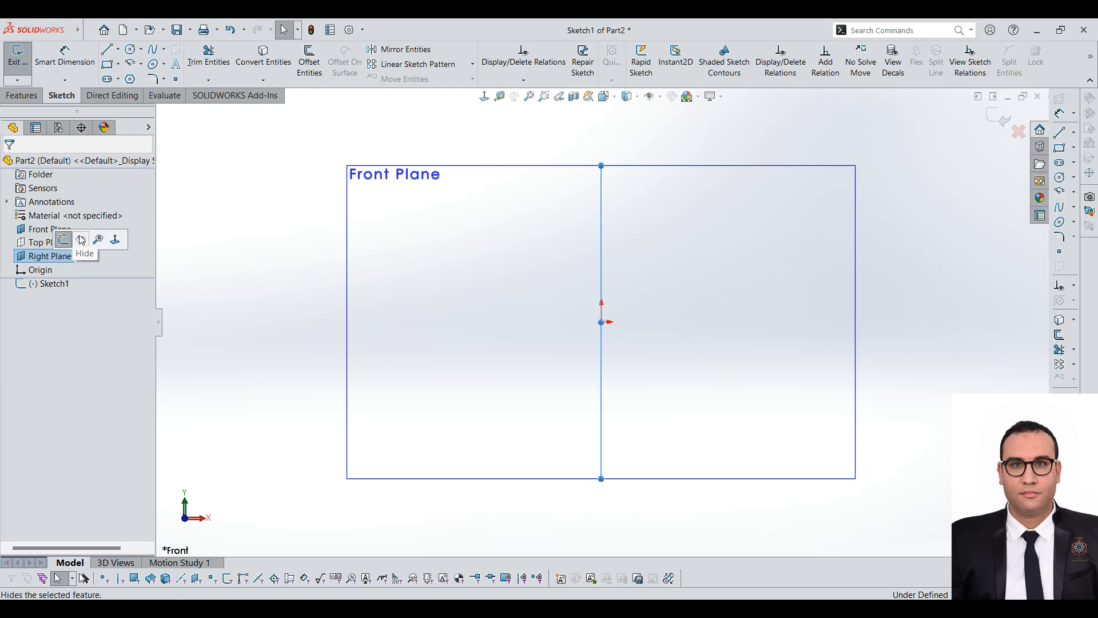
pyautogui.click(80, 239)
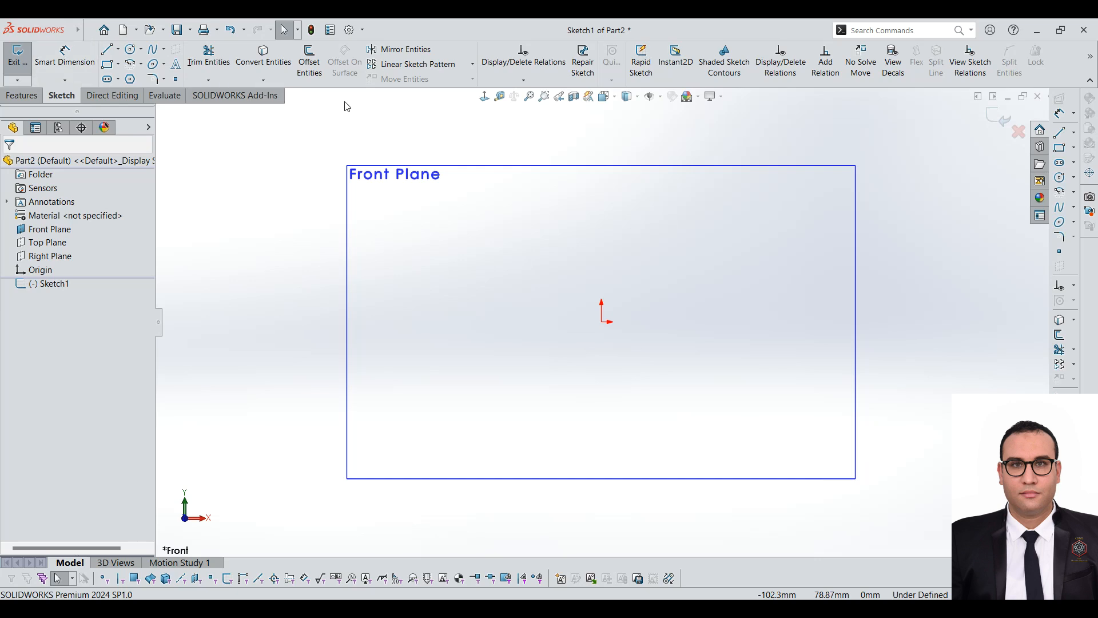
pyautogui.click(118, 50)
pyautogui.click(119, 65)
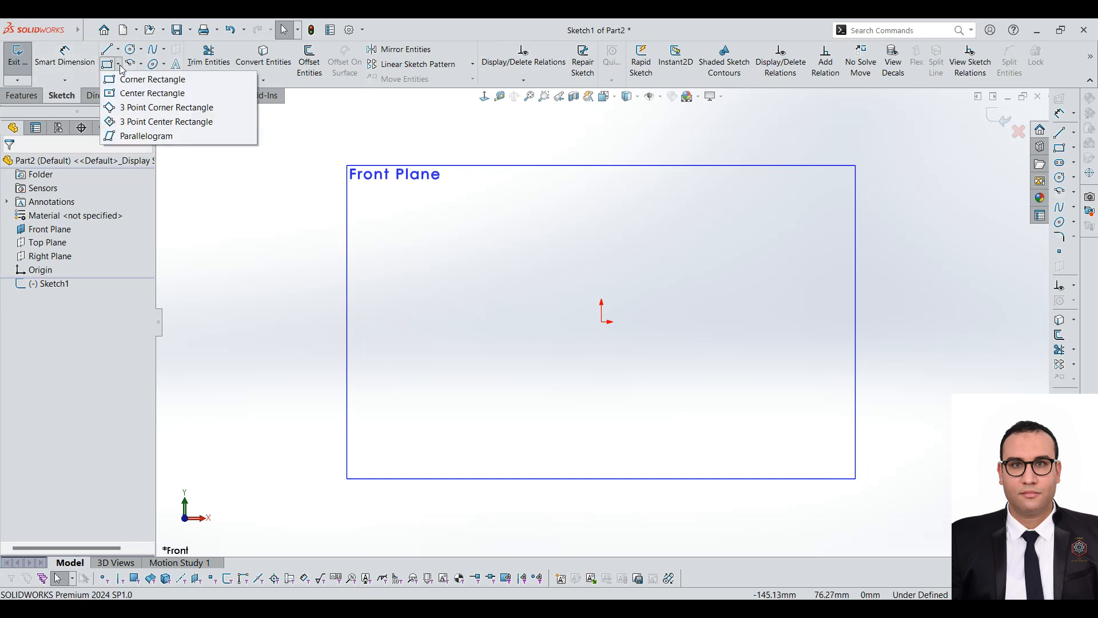
pyautogui.click(120, 65)
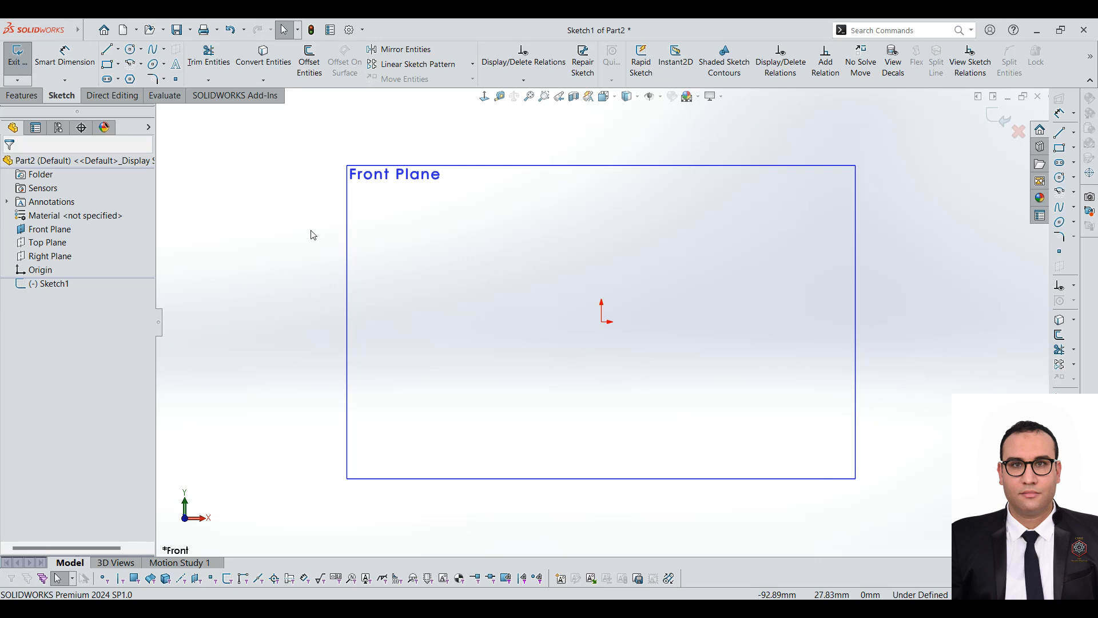
pyautogui.click(57, 84)
pyautogui.click(58, 84)
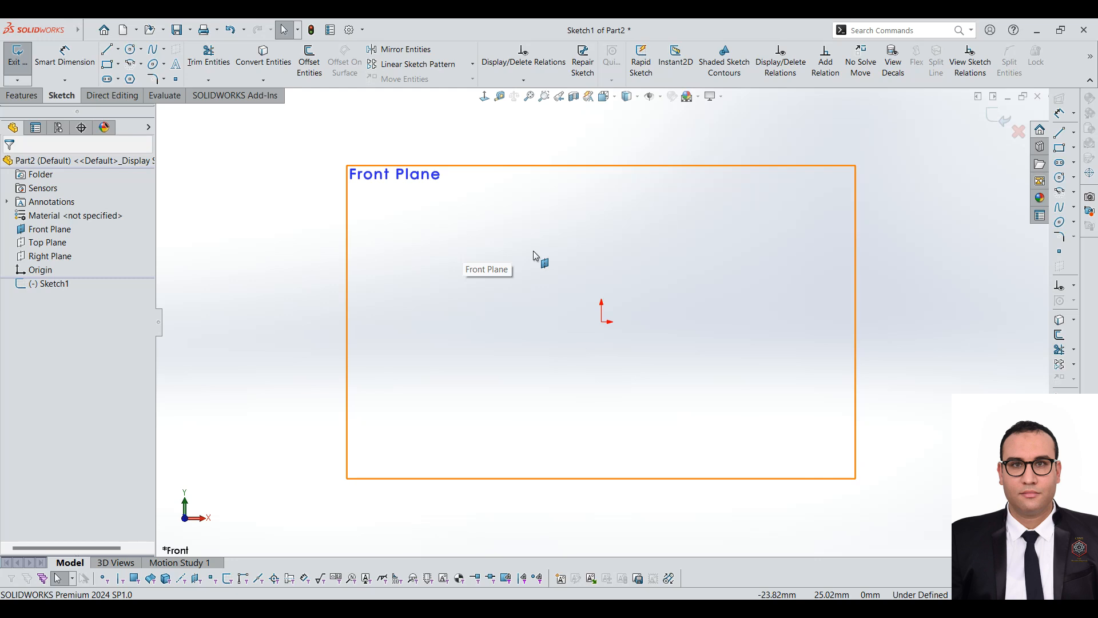
pyautogui.press('s')
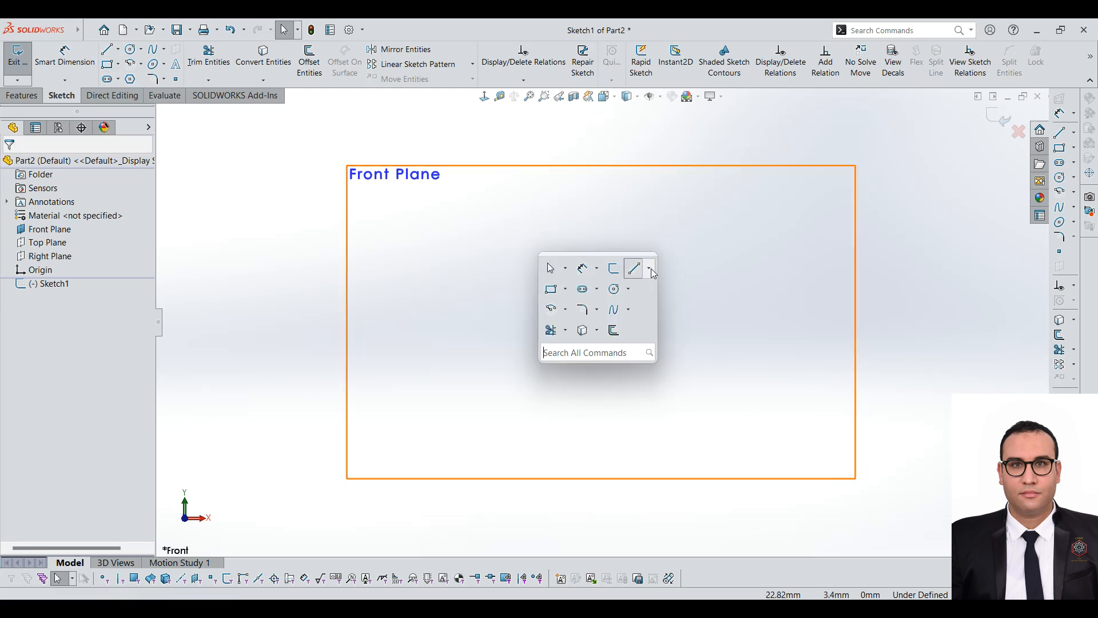
pyautogui.write('s')
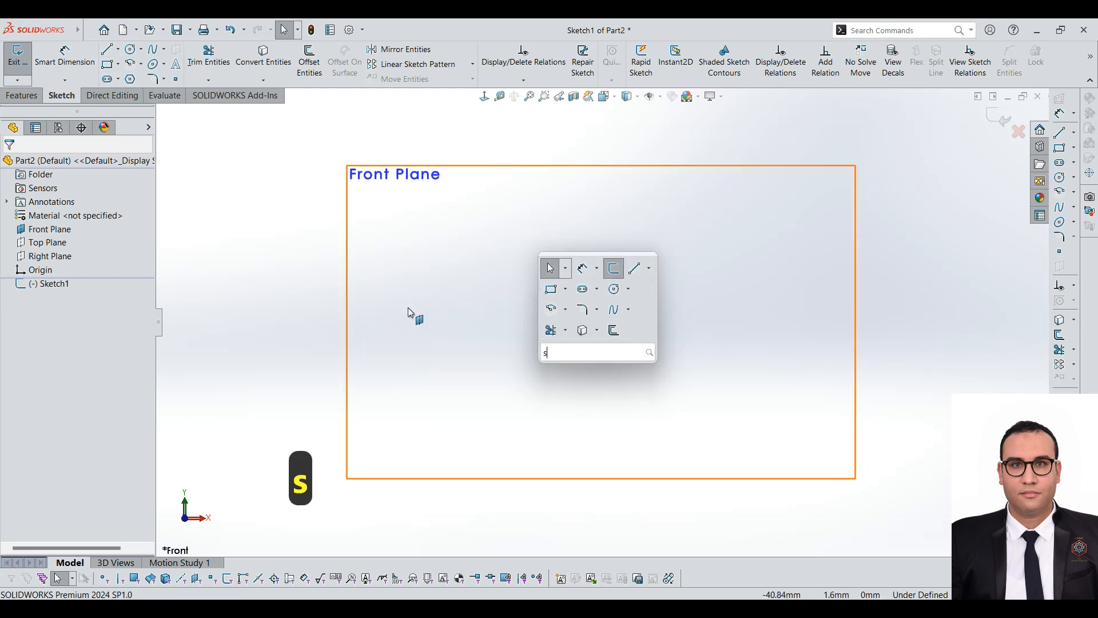
pyautogui.click(430, 308)
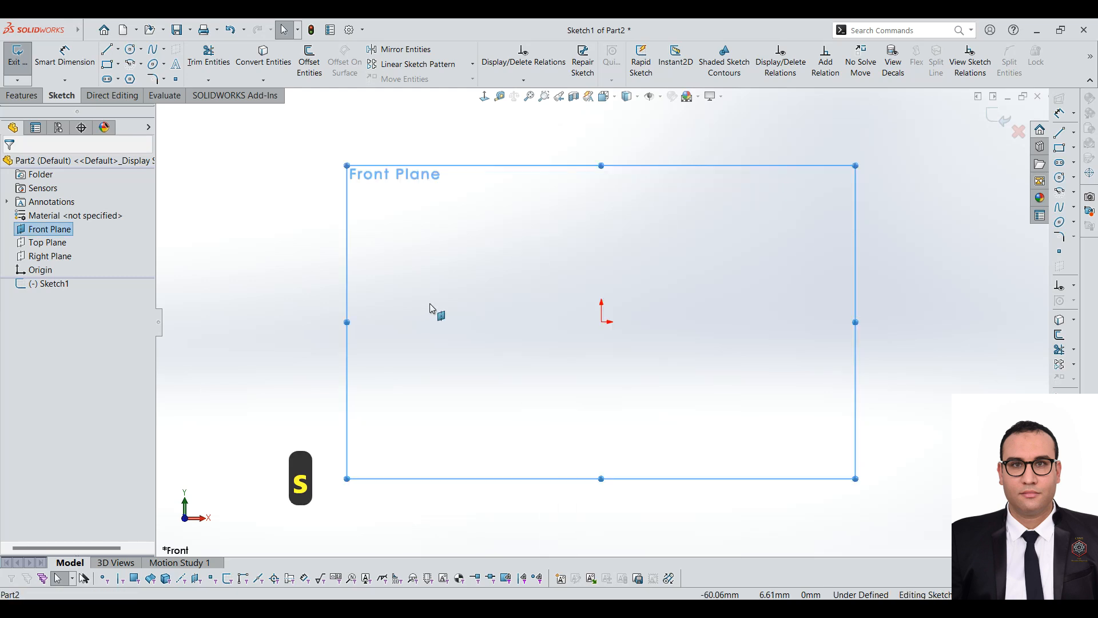
pyautogui.press('l')
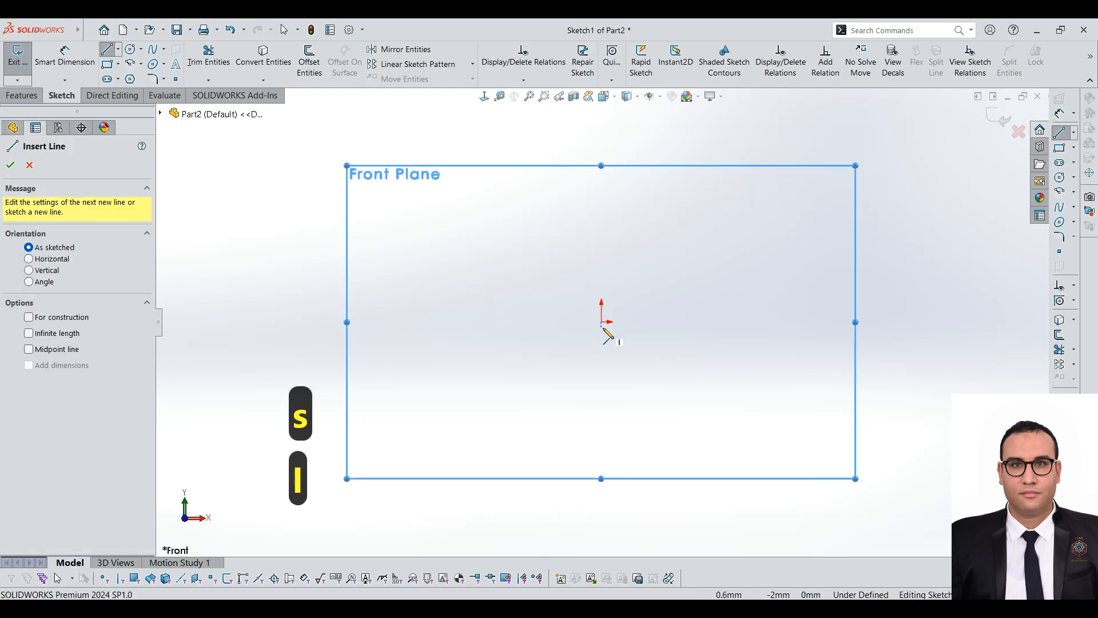
pyautogui.moveTo(50, 29)
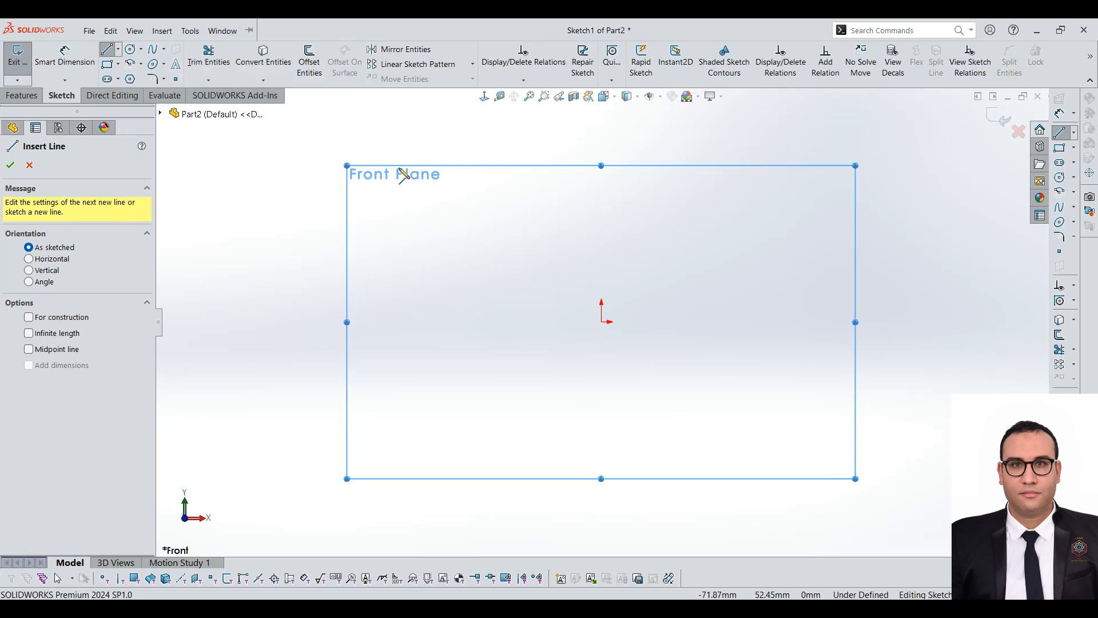
pyautogui.press('c')
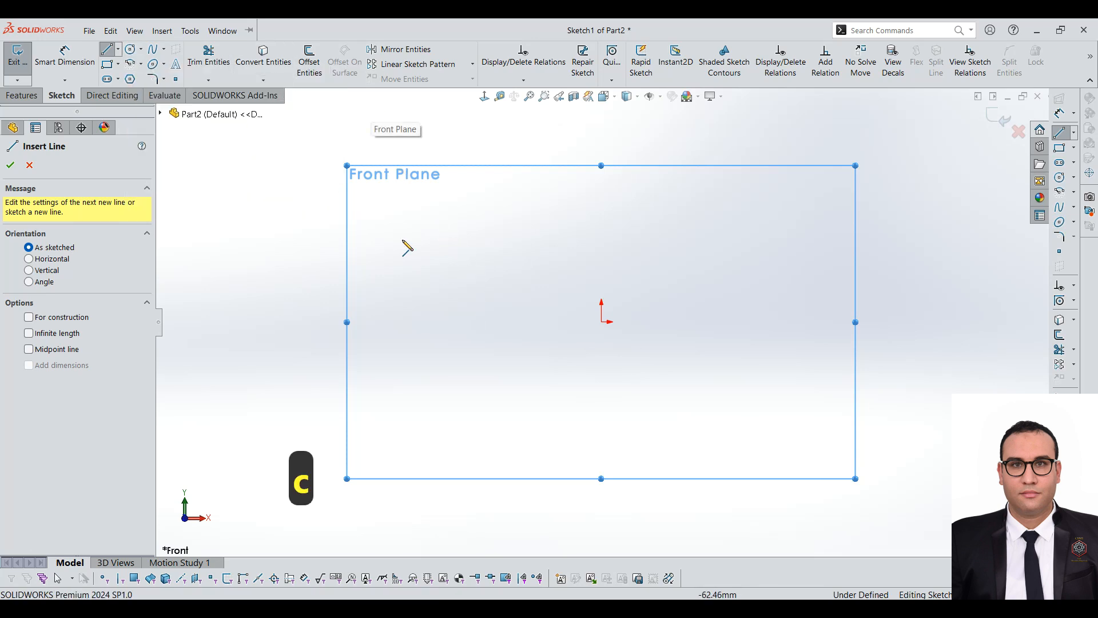
pyautogui.press('Escape')
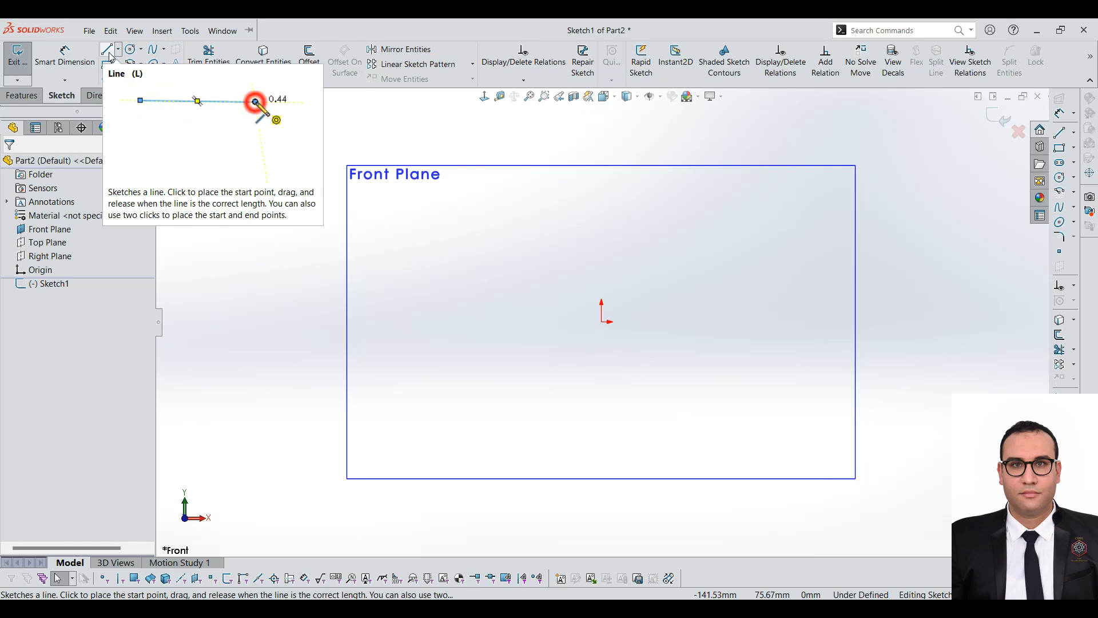
# Sketch a horizontal line about 53 mm long above the origin and delete it again
pyautogui.press('l')
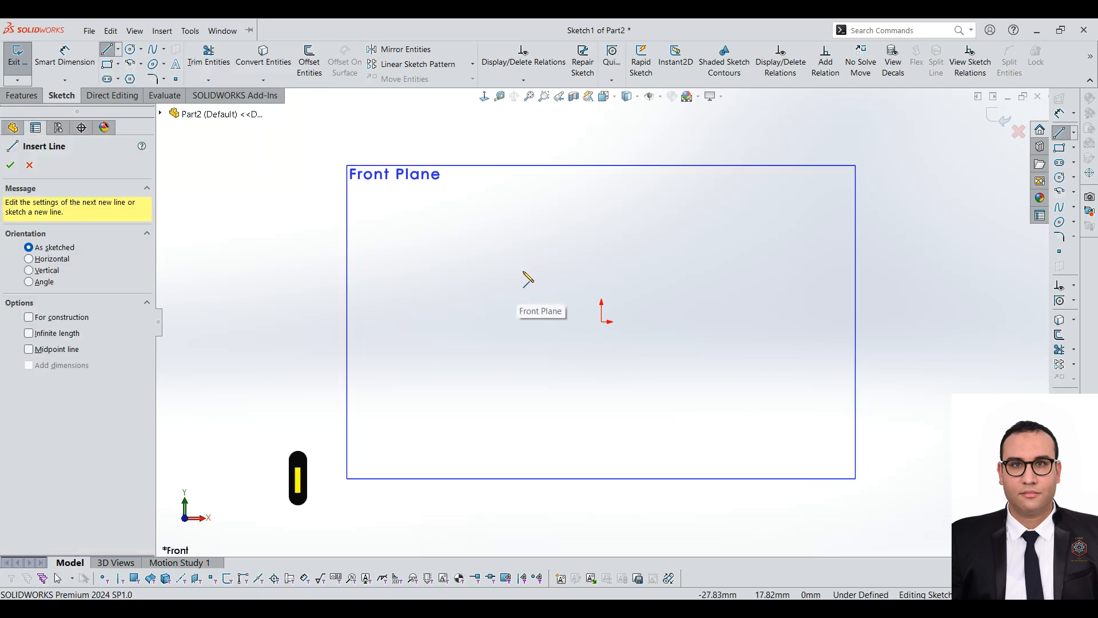
pyautogui.moveTo(522, 271); pyautogui.dragTo(675, 271)
pyautogui.click(675, 271)
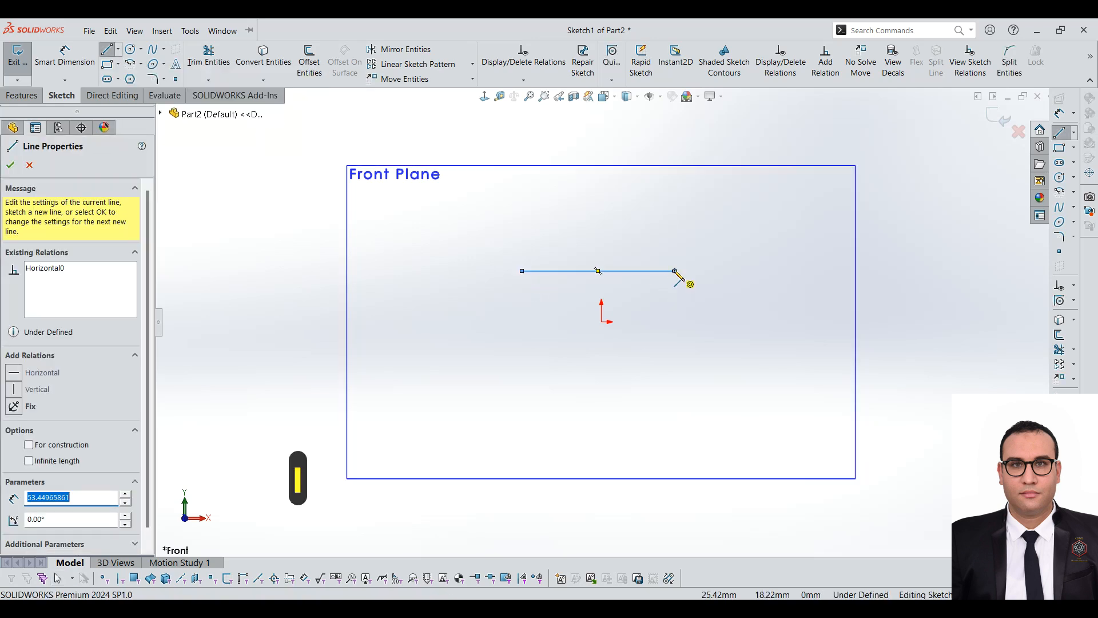
pyautogui.press('Escape')
pyautogui.click(623, 272)
pyautogui.press('Delete')
pyautogui.click(490, 349)
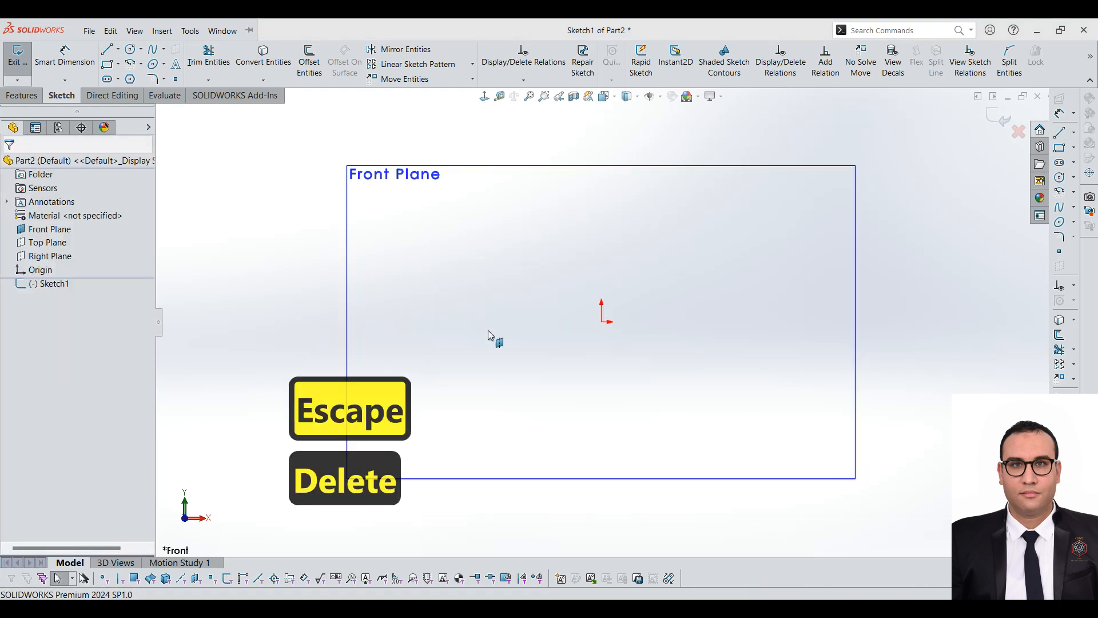
pyautogui.press('s')
pyautogui.click(598, 309)
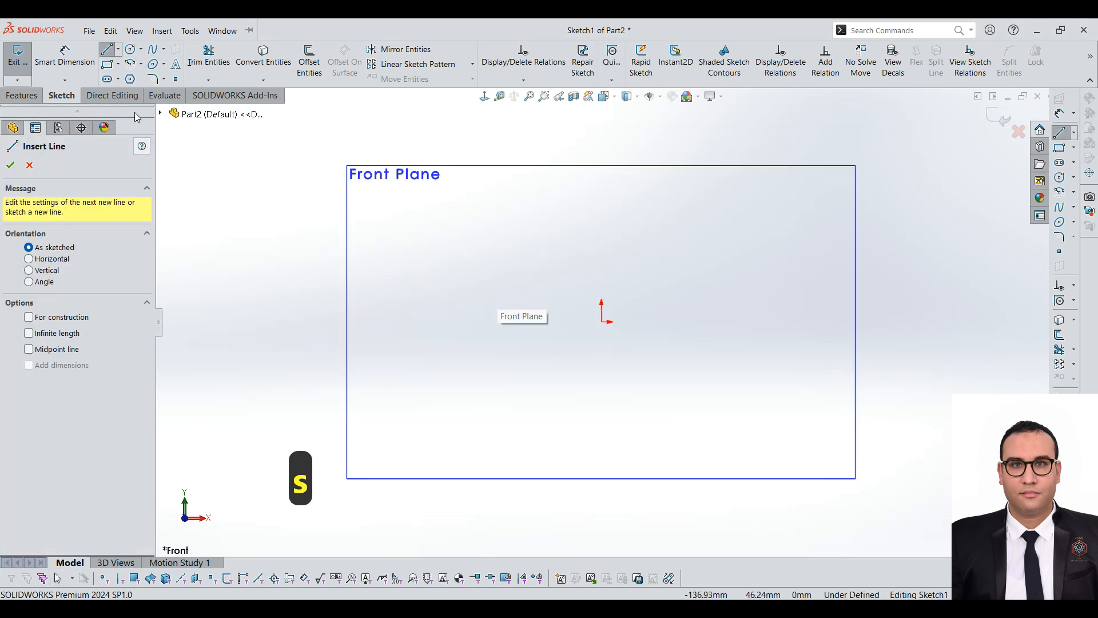
pyautogui.click(89, 31)
pyautogui.press('Escape')
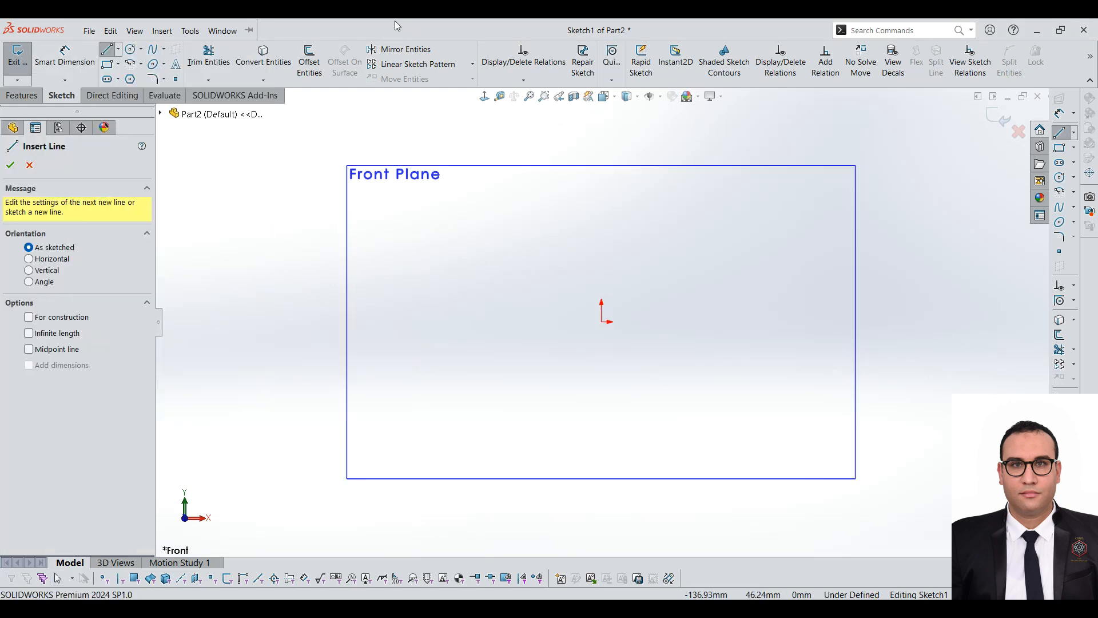
pyautogui.press('Escape')
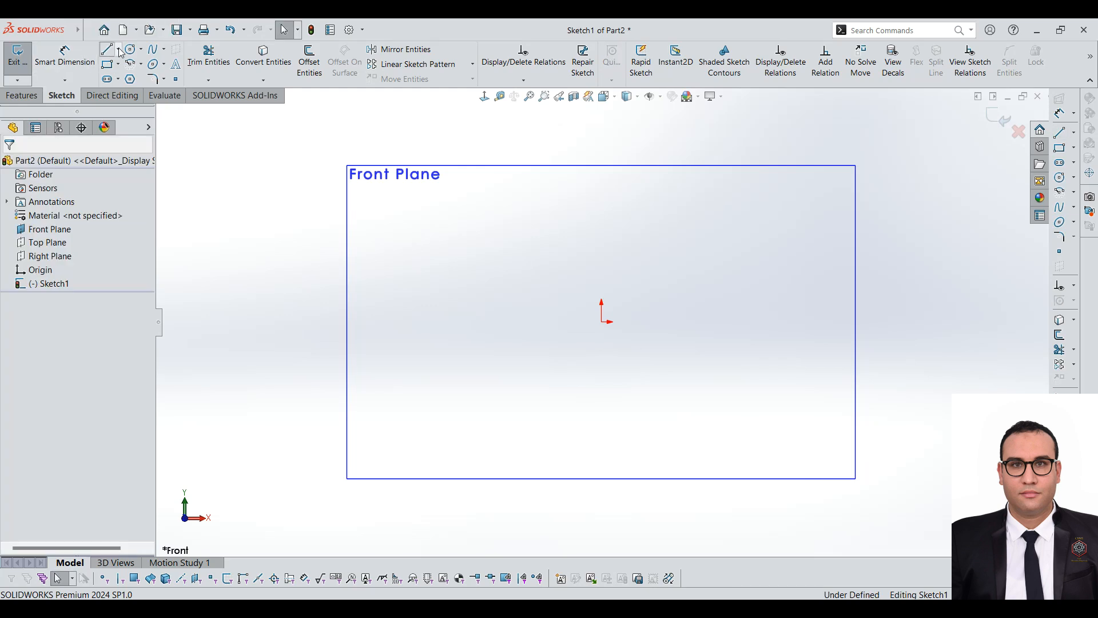
# Sketch a chain of three lines starting at the origin: horizontal to the right, vertically up, and horizontally back toward the left
pyautogui.click(106, 50)
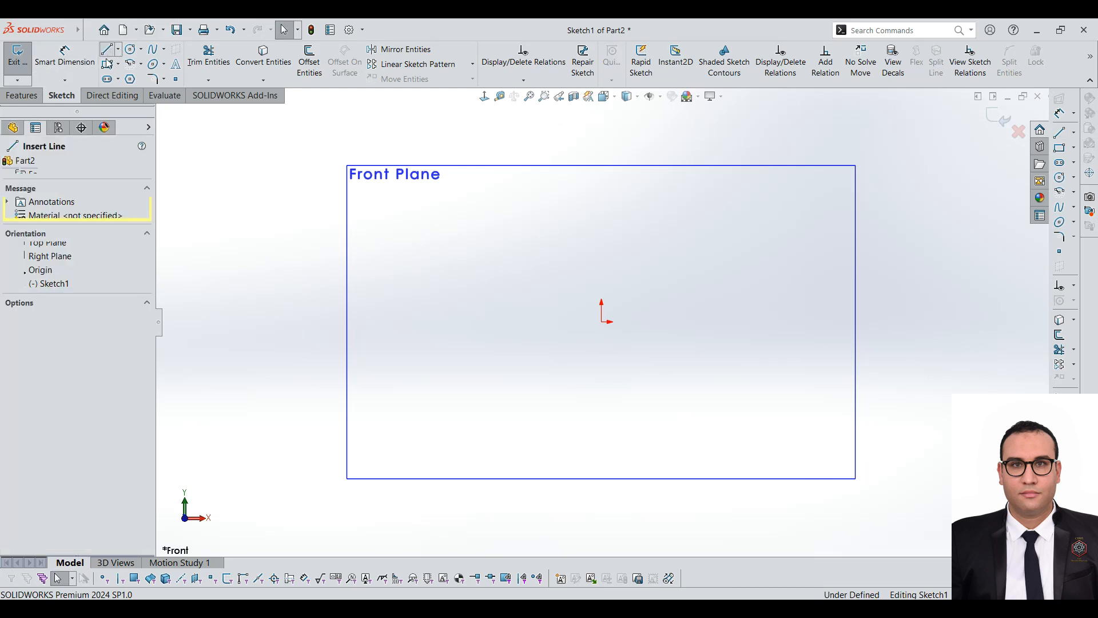
pyautogui.click(601, 321)
pyautogui.click(740, 321)
pyautogui.click(741, 227)
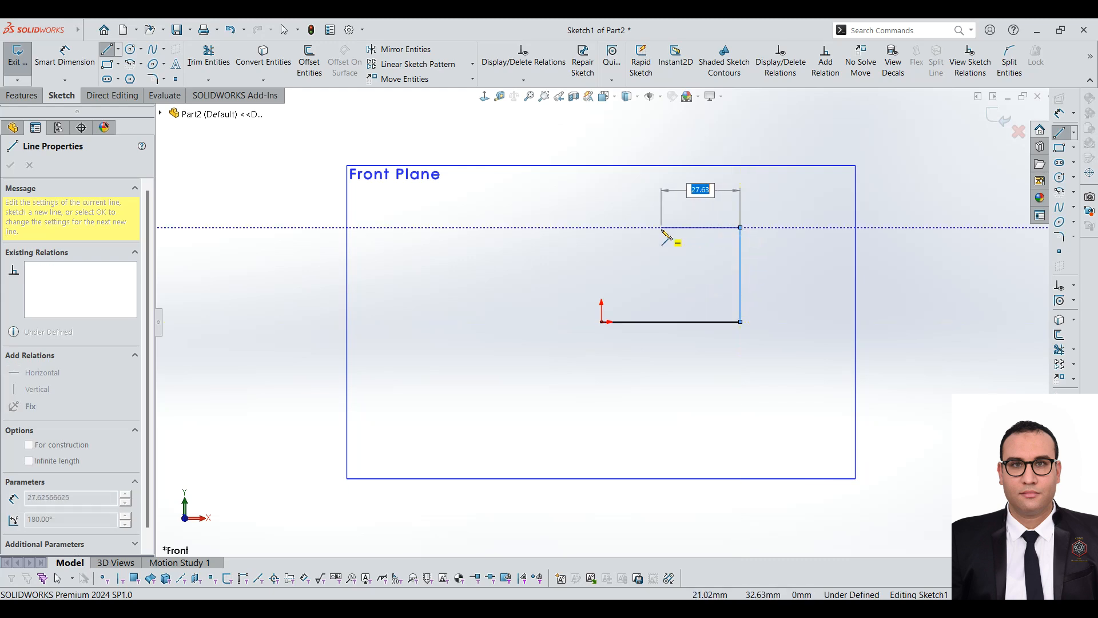
pyautogui.click(655, 227)
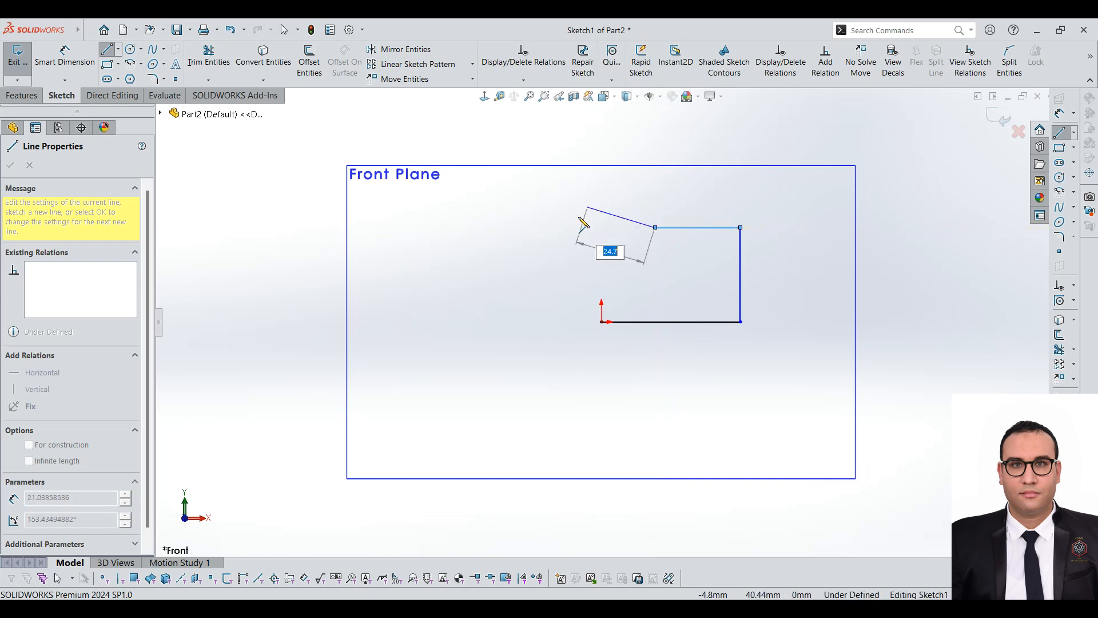
# In the Sketch system options, disable creating dimensions only when a value is entered and on-screen numeric input on entity creation
pyautogui.click(350, 32)
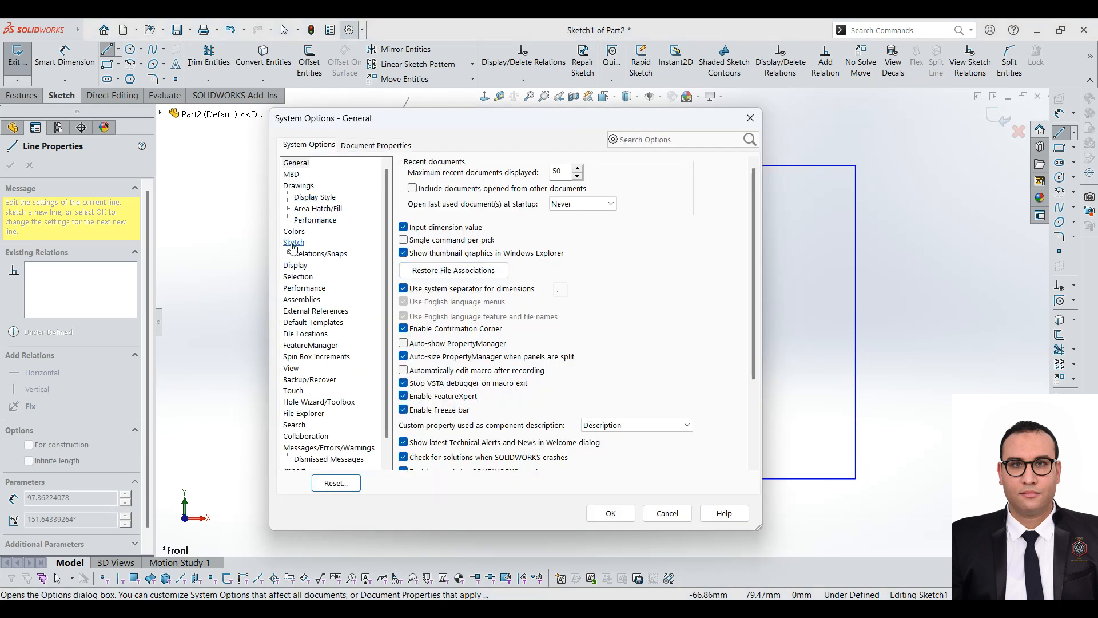
pyautogui.click(293, 243)
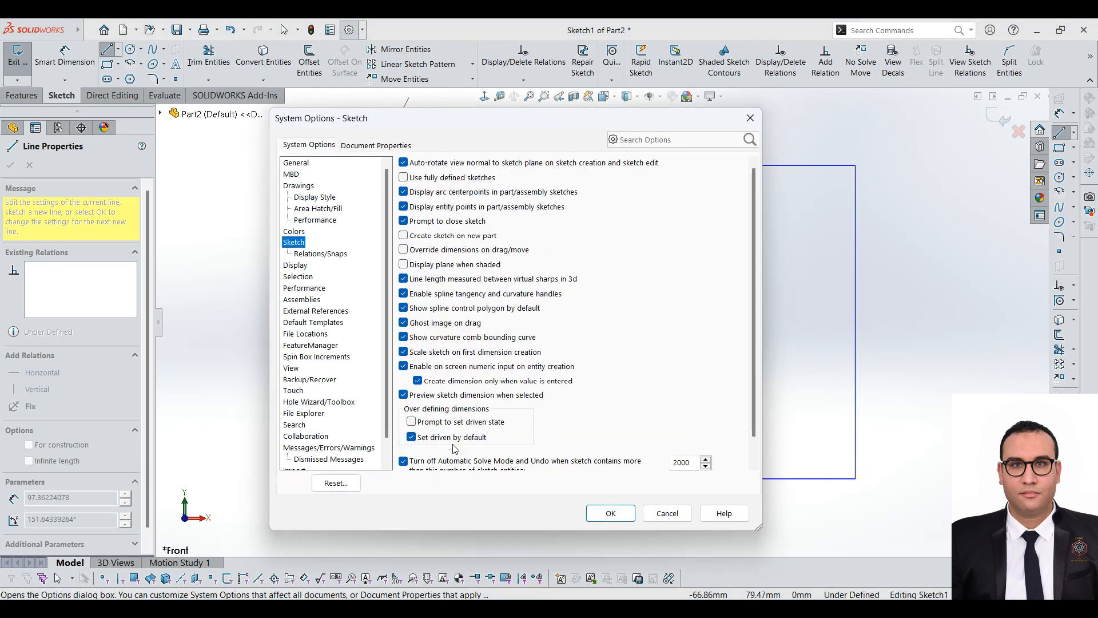
pyautogui.scroll(-1, 454, 449)
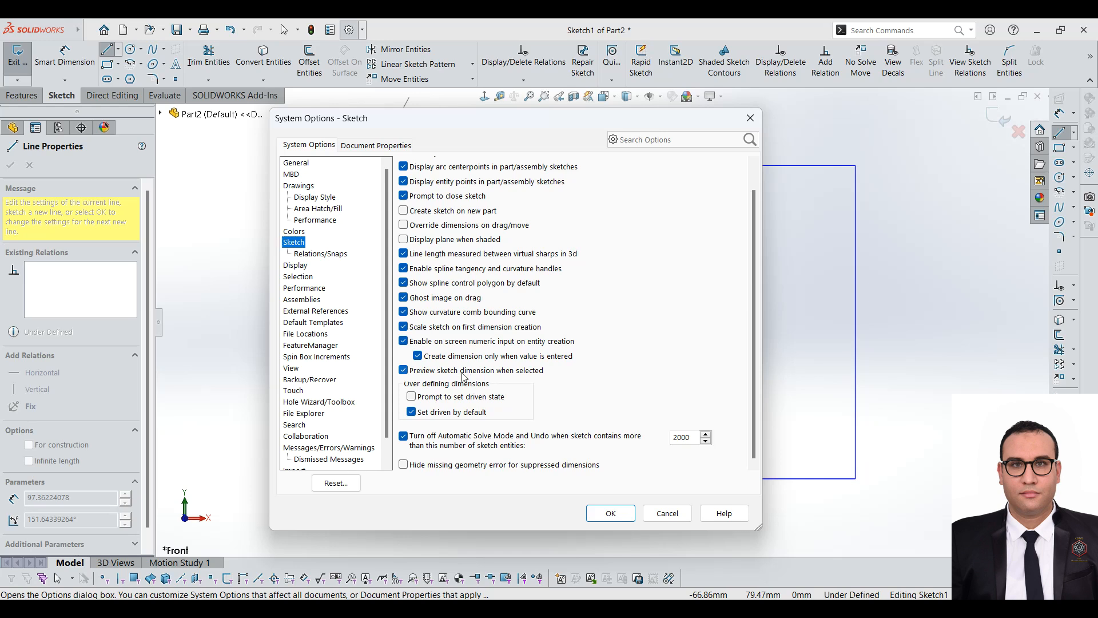
pyautogui.click(526, 357)
pyautogui.scroll(1, 458, 428)
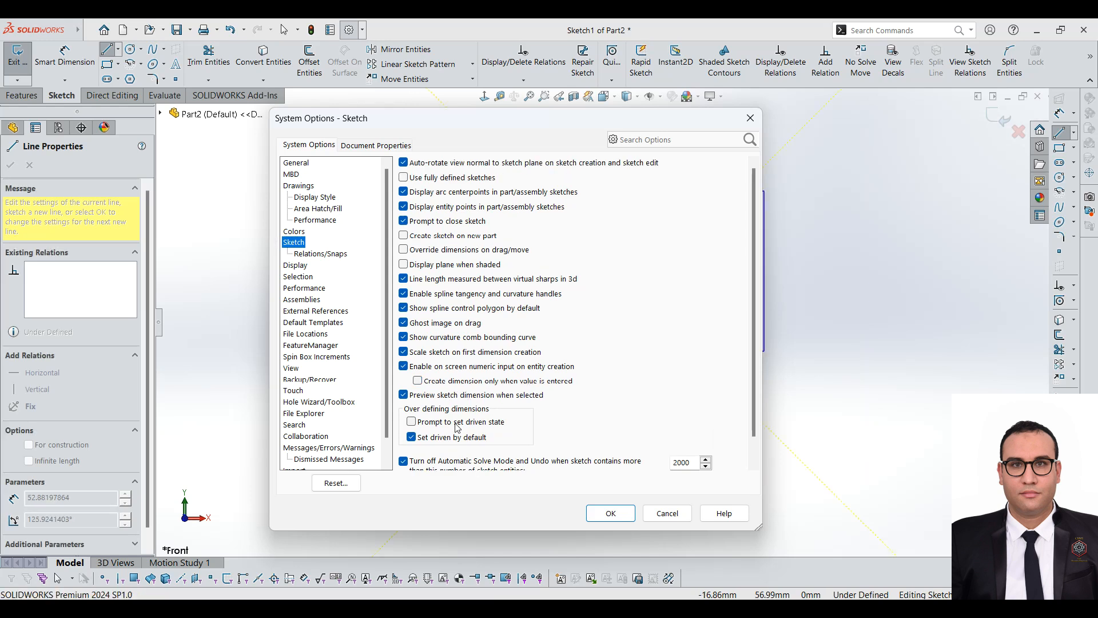
pyautogui.click(484, 368)
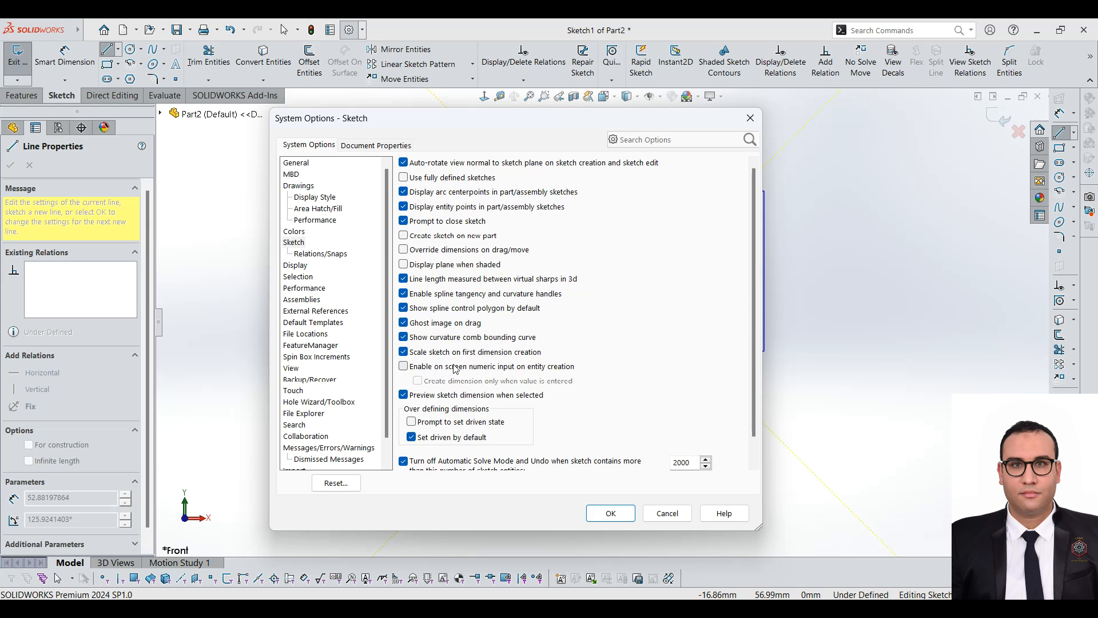
pyautogui.click(609, 513)
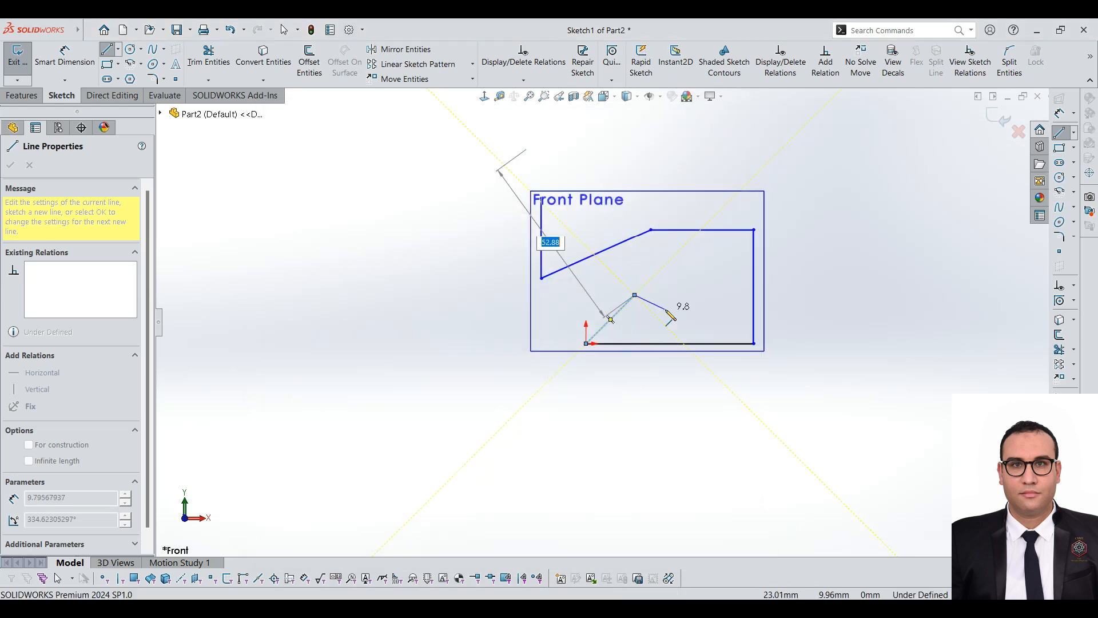
# Continue the line chain with six segments around the profile's left side, closing it at the upper end of the vertical line near the plane label
pyautogui.click(685, 273)
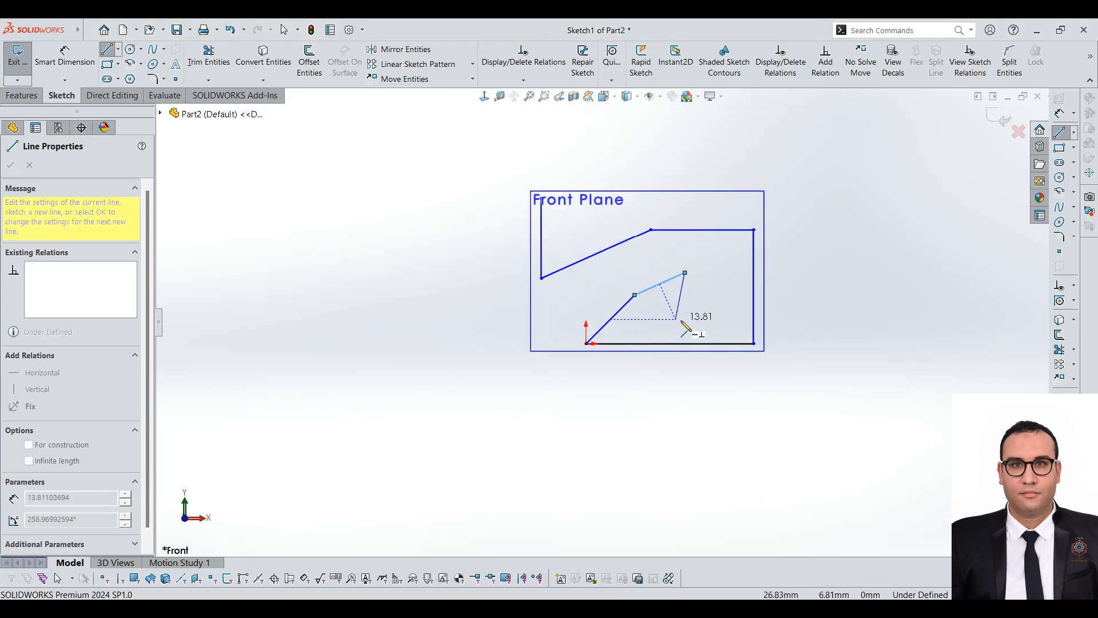
pyautogui.click(619, 260)
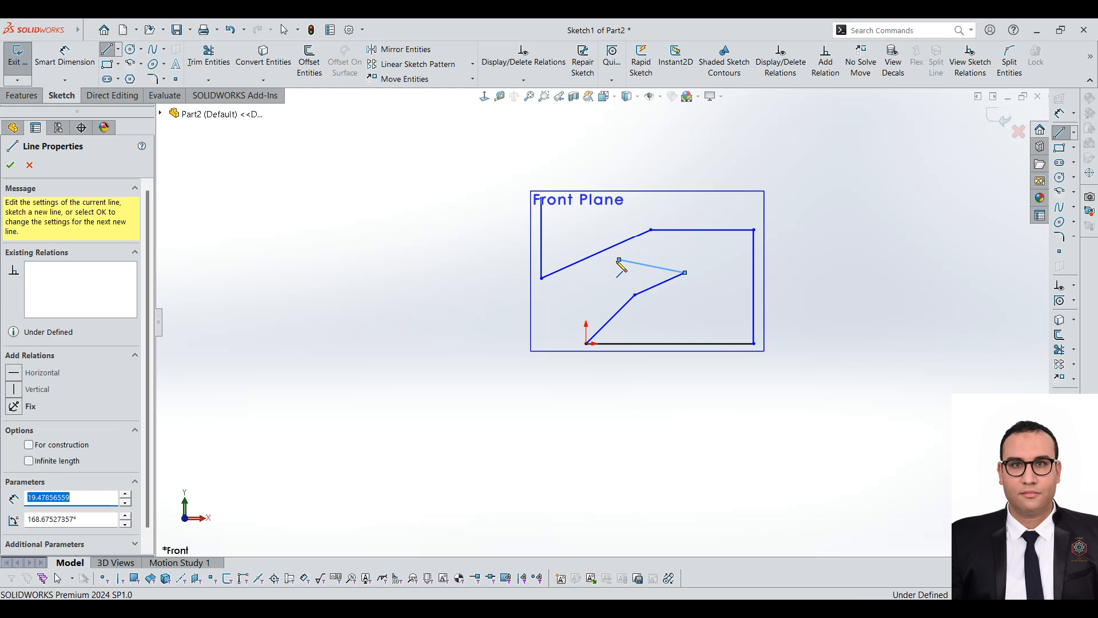
pyautogui.click(549, 319)
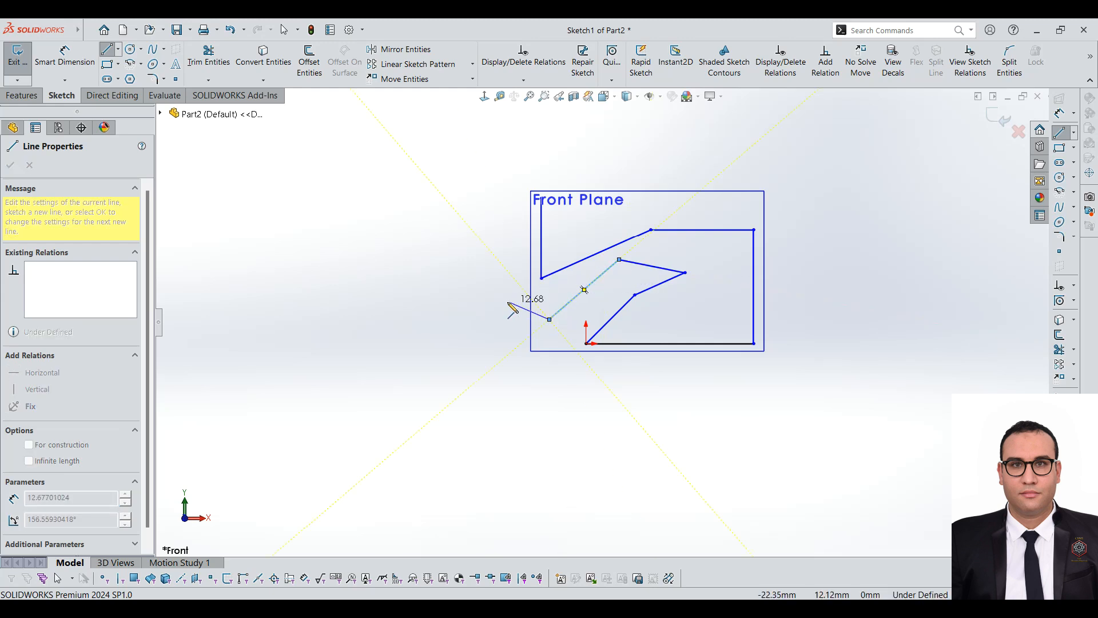
pyautogui.click(456, 336)
pyautogui.click(457, 206)
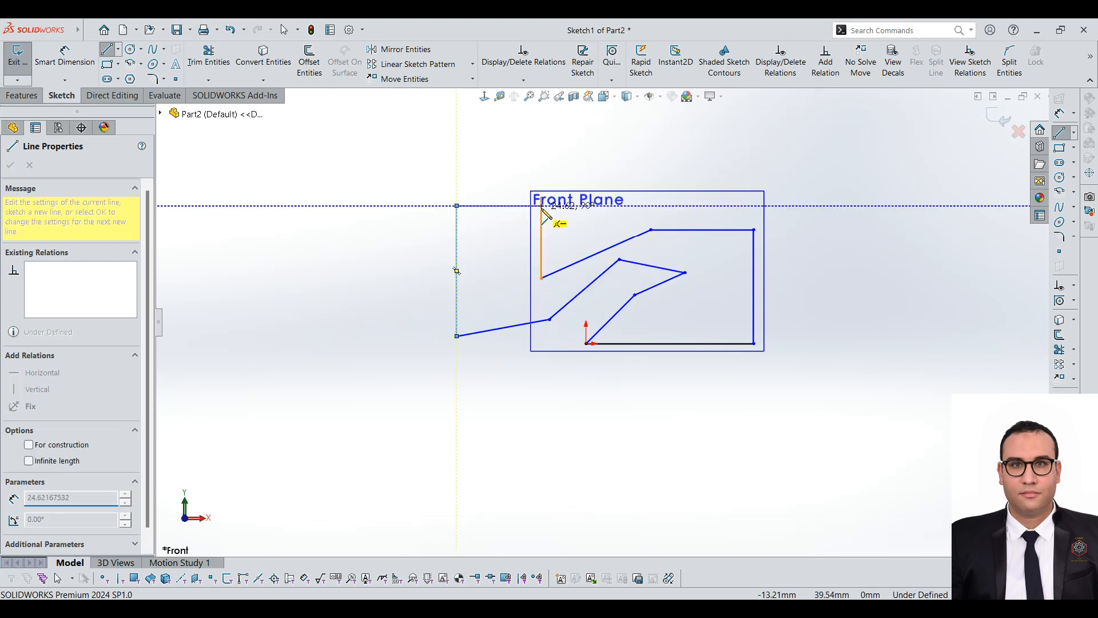
pyautogui.click(541, 199)
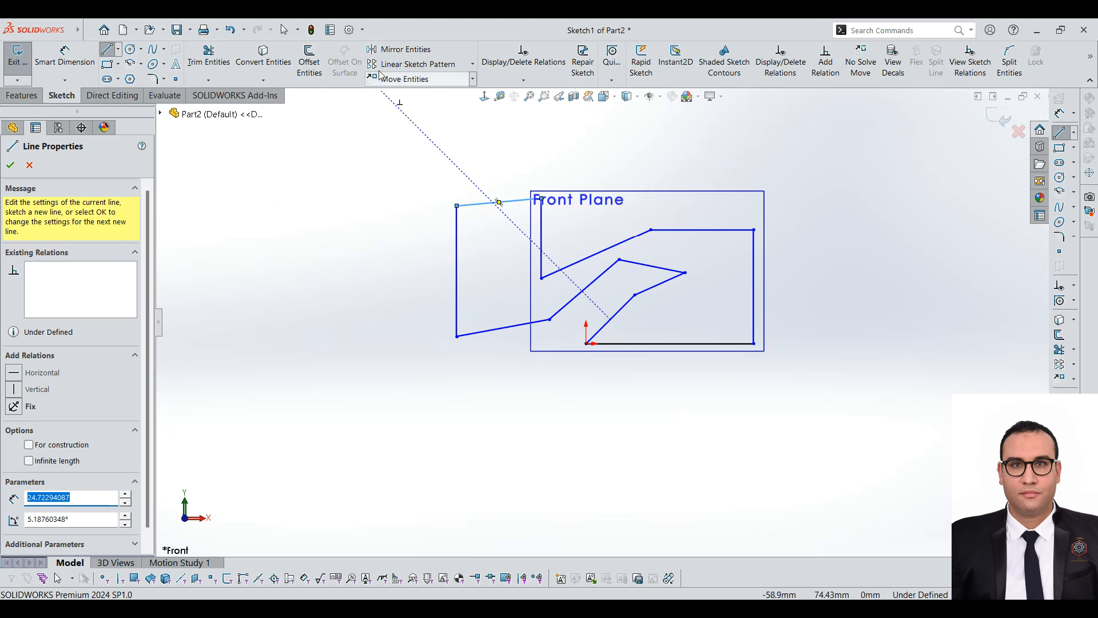
# Review the Sketch system options and the document's drafting standard settings, and close the options without changing anything
pyautogui.click(350, 31)
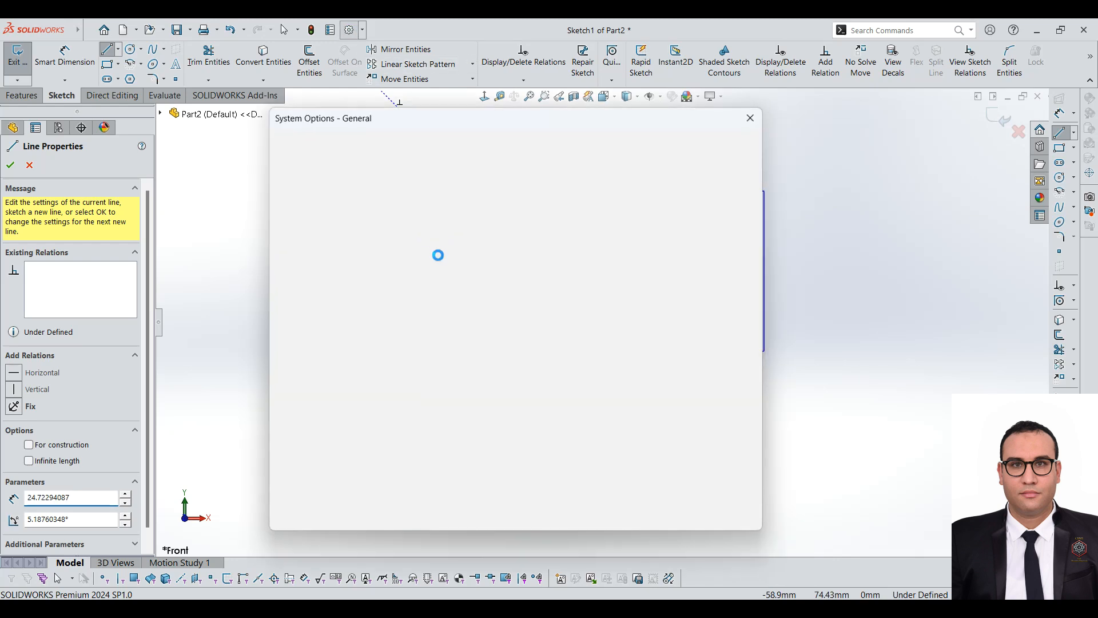
pyautogui.scroll(-3, 535, 410)
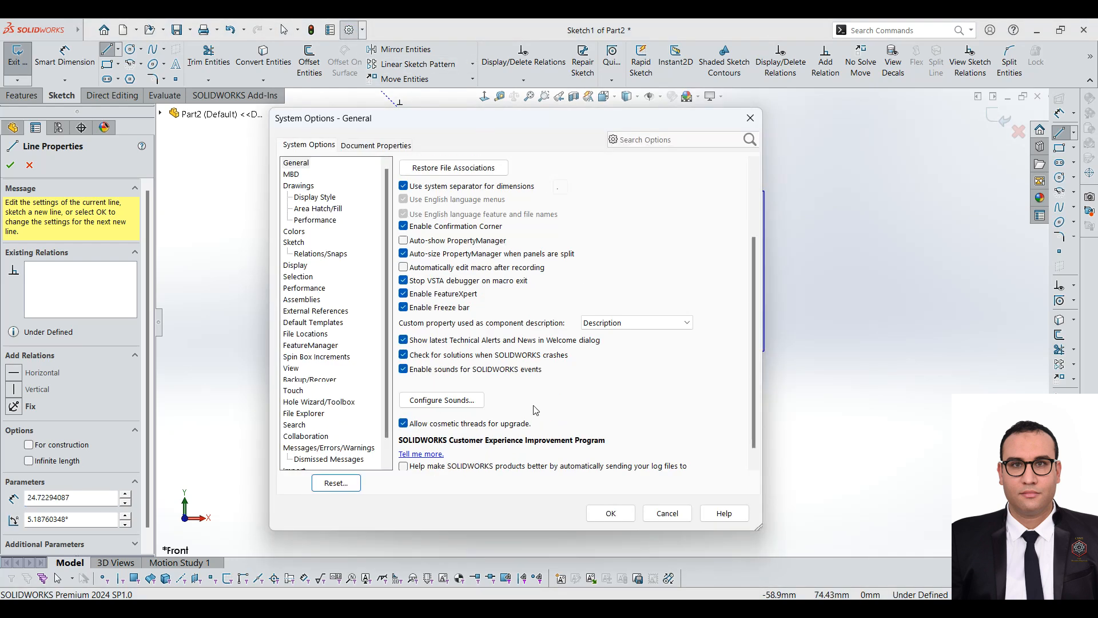
pyautogui.click(294, 243)
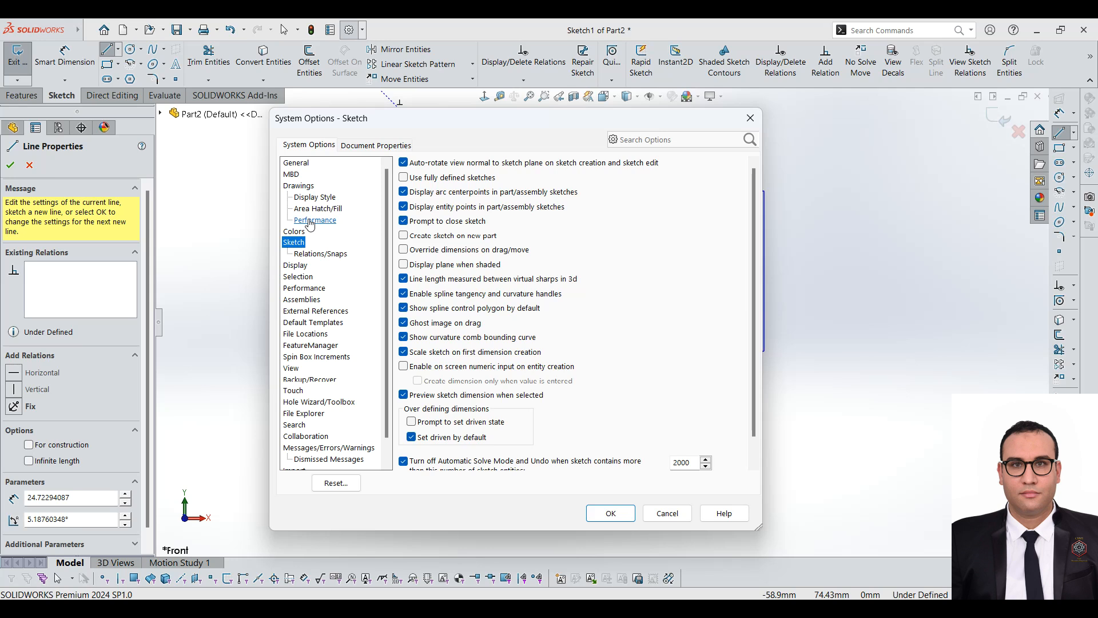
pyautogui.scroll(-1, 309, 417)
pyautogui.scroll(1, 311, 408)
pyautogui.click(362, 148)
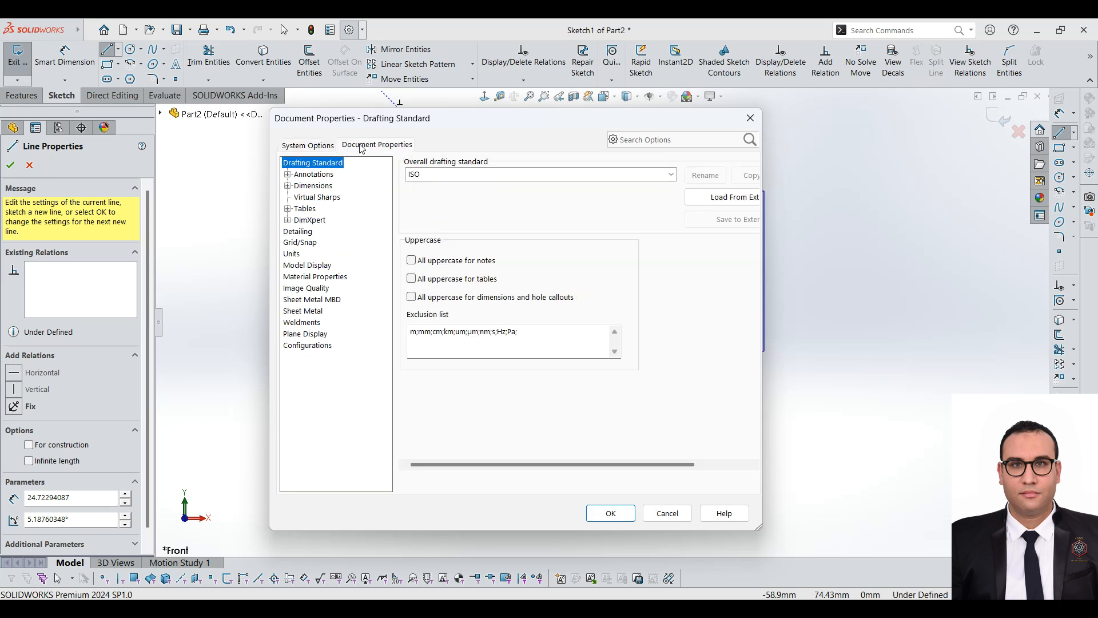
pyautogui.click(304, 146)
pyautogui.scroll(-1, 316, 247)
pyautogui.scroll(1, 306, 315)
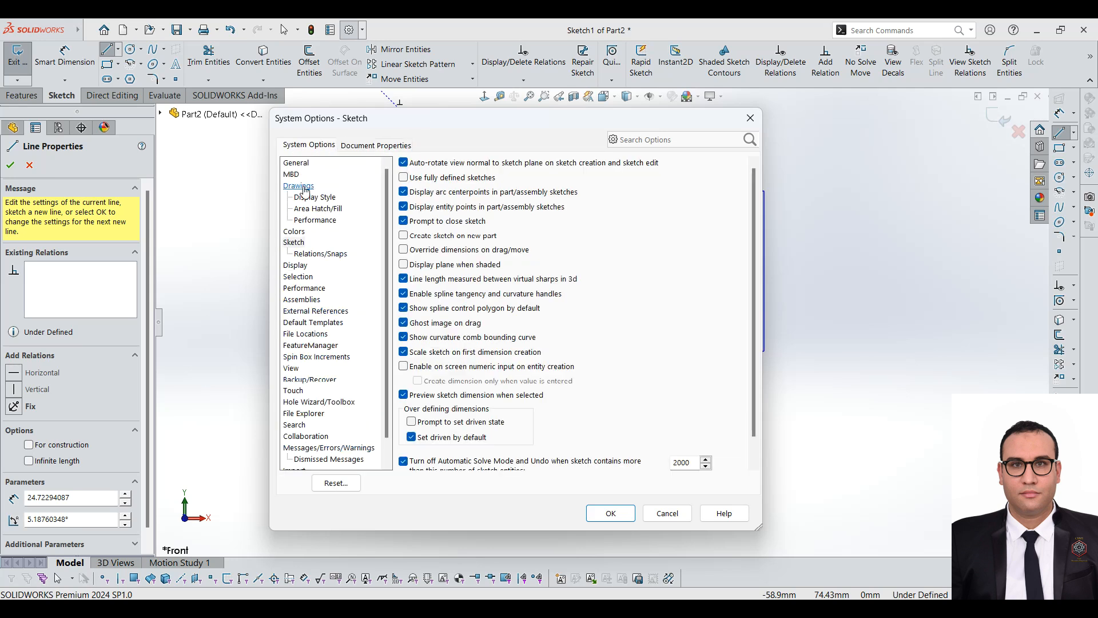
pyautogui.scroll(-1, 329, 346)
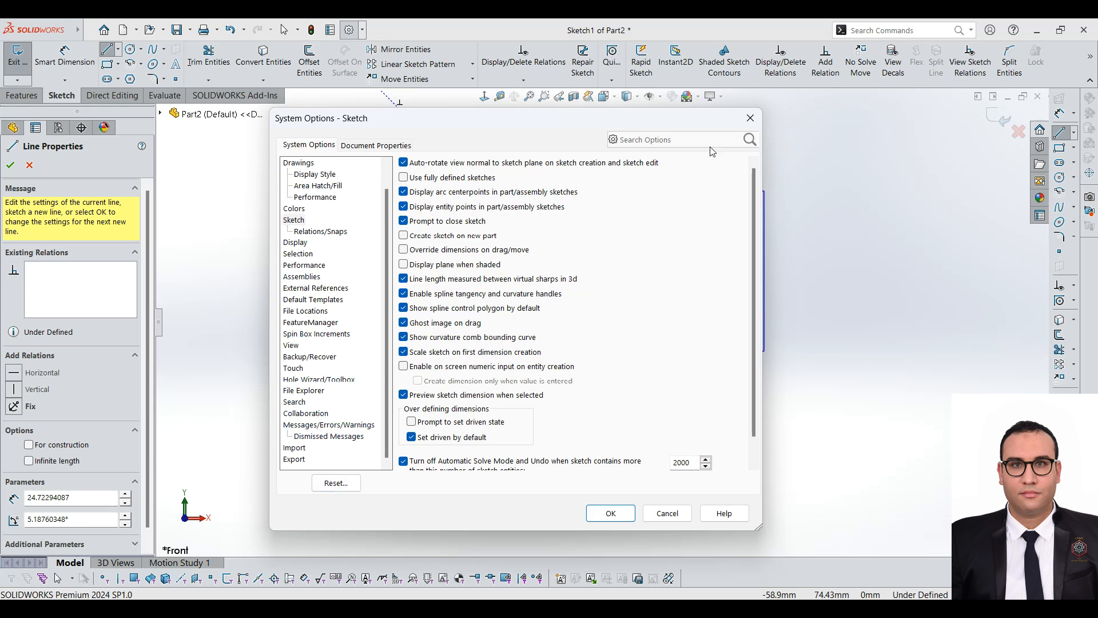
pyautogui.click(748, 118)
pyautogui.click(363, 29)
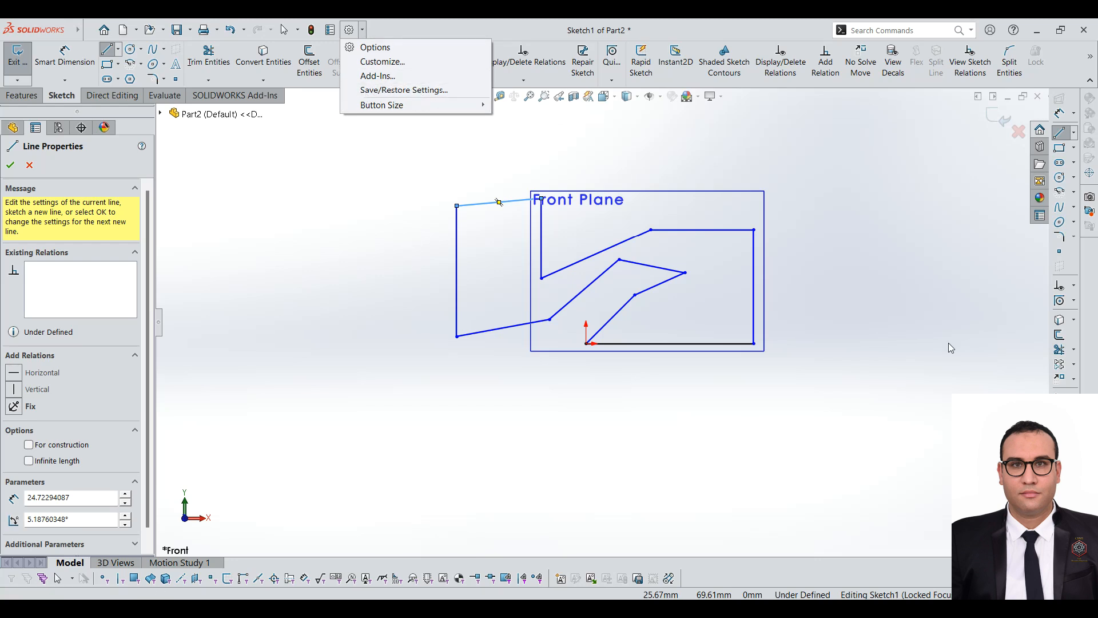
pyautogui.click(812, 191)
pyautogui.scroll(-2, 774, 160)
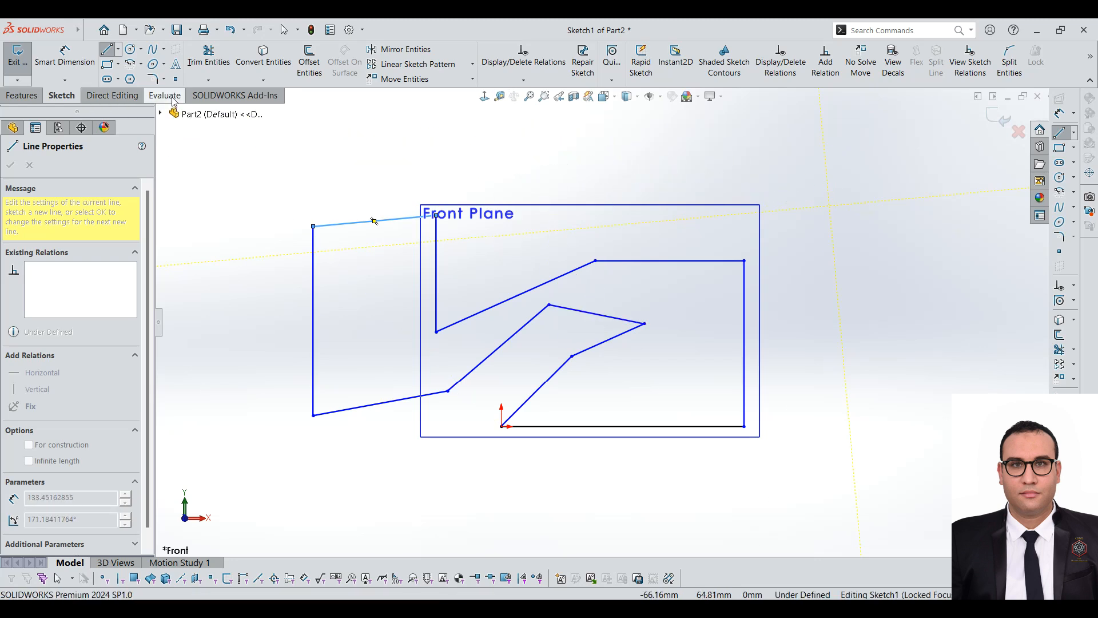
# Leave the Line command and enable on screen numeric input on entity creation in the Sketch system options
pyautogui.press('Escape')
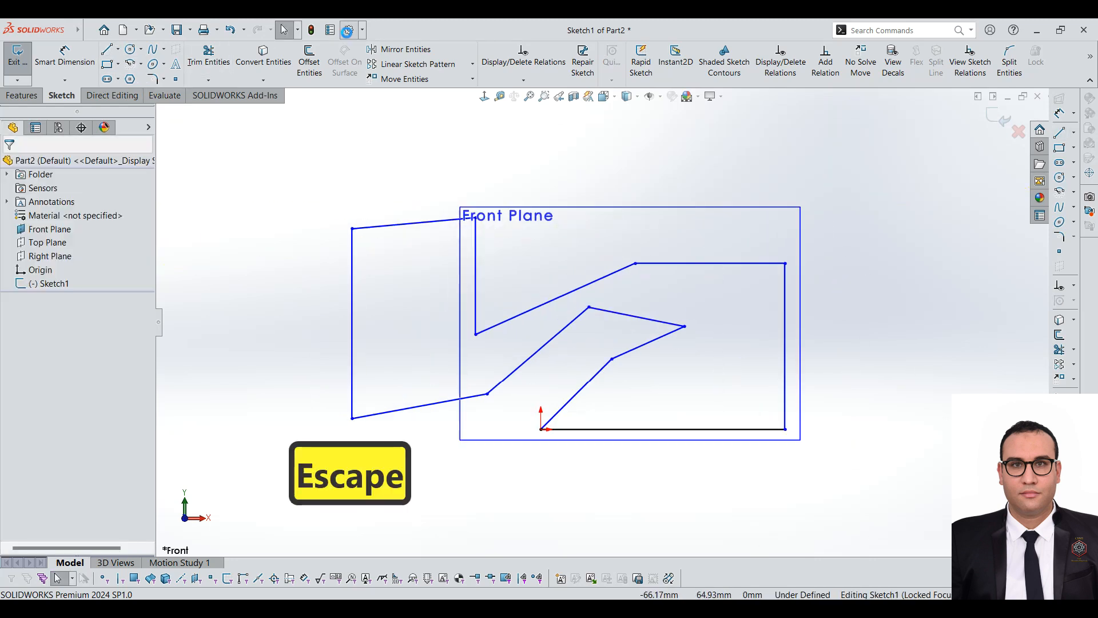
pyautogui.click(348, 31)
pyautogui.click(294, 243)
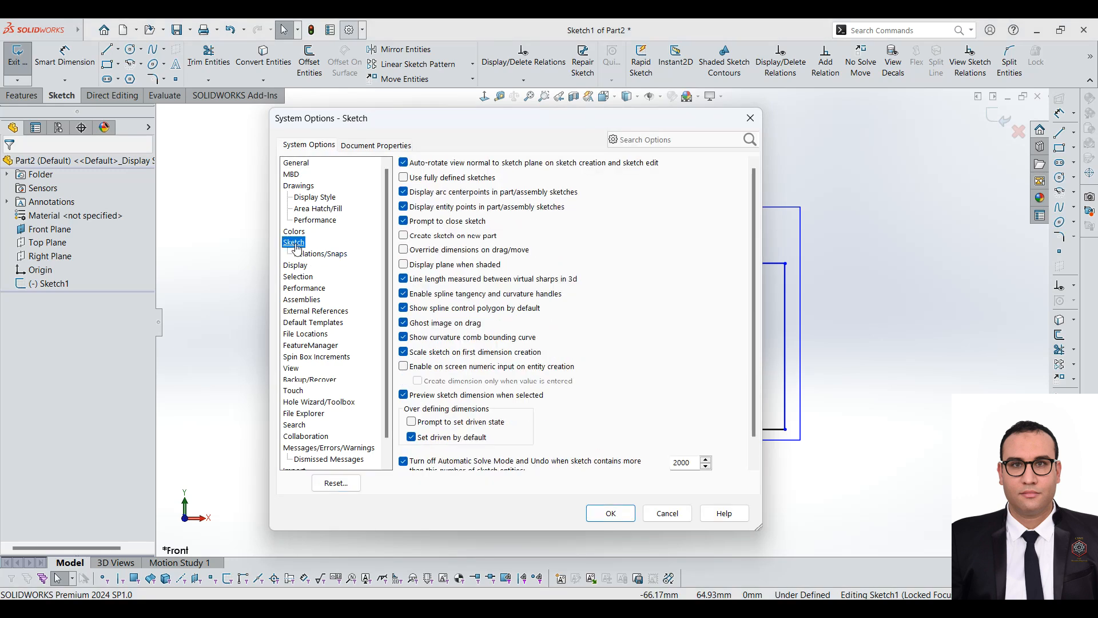
pyautogui.click(415, 369)
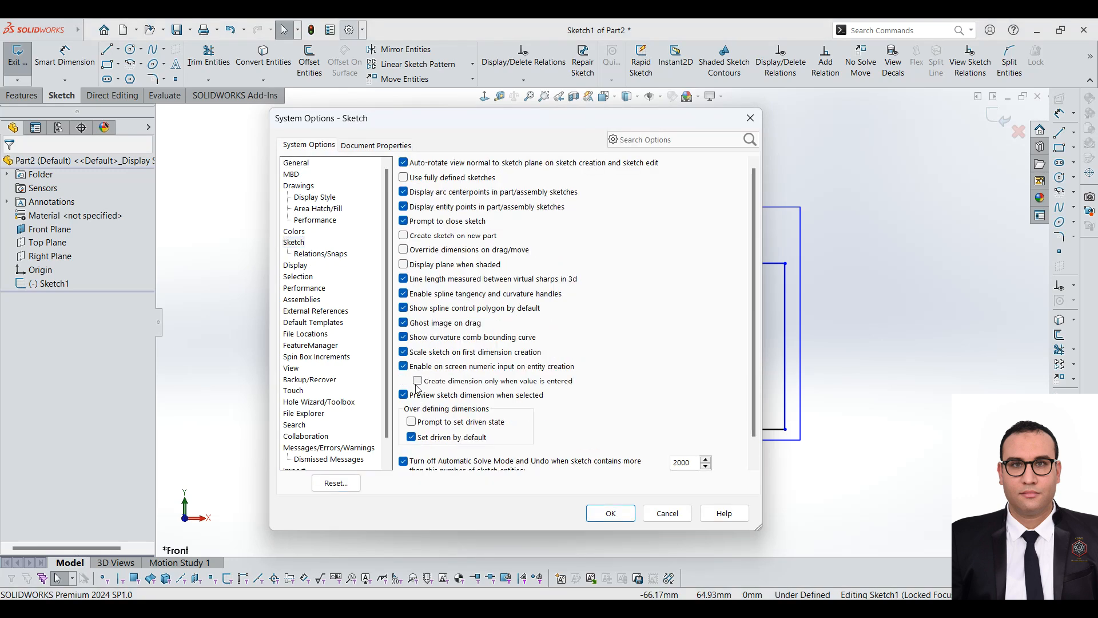
pyautogui.click(610, 513)
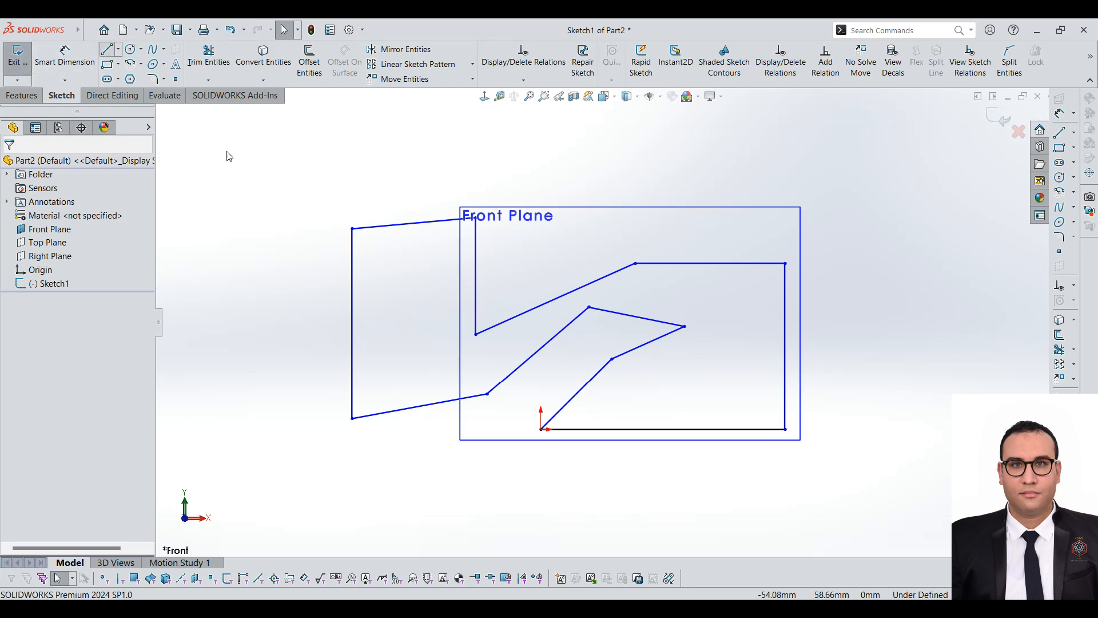
# Sketch a separate horizontal line 50 mm long above the profile and end the Line command
pyautogui.press('l')
pyautogui.click(444, 145)
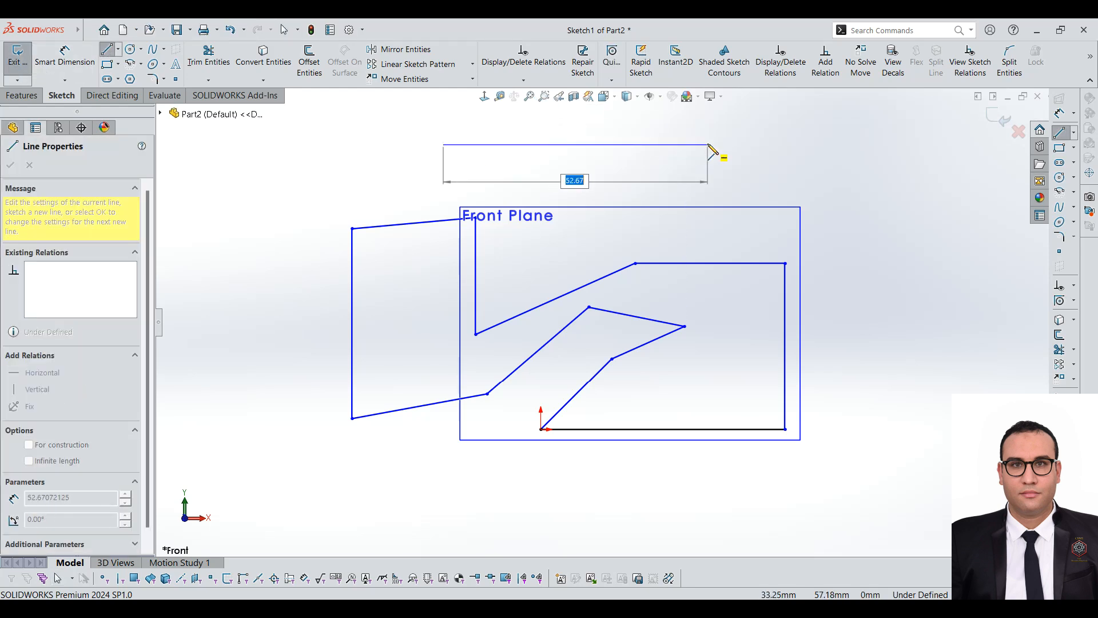
pyautogui.write('50')
pyautogui.press('Return')
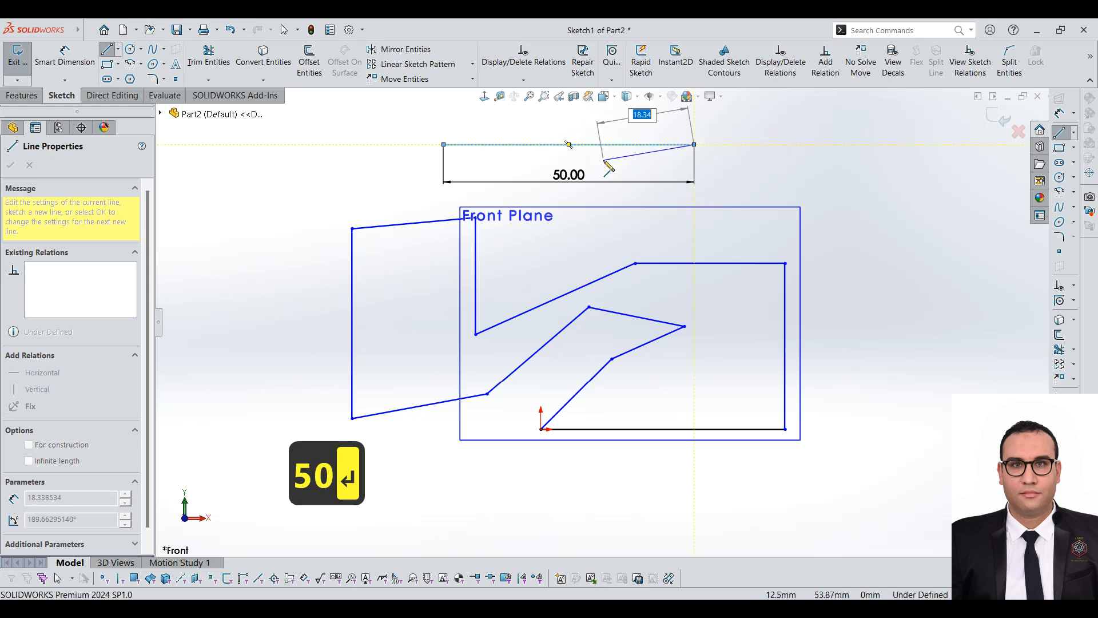
pyautogui.press('Escape')
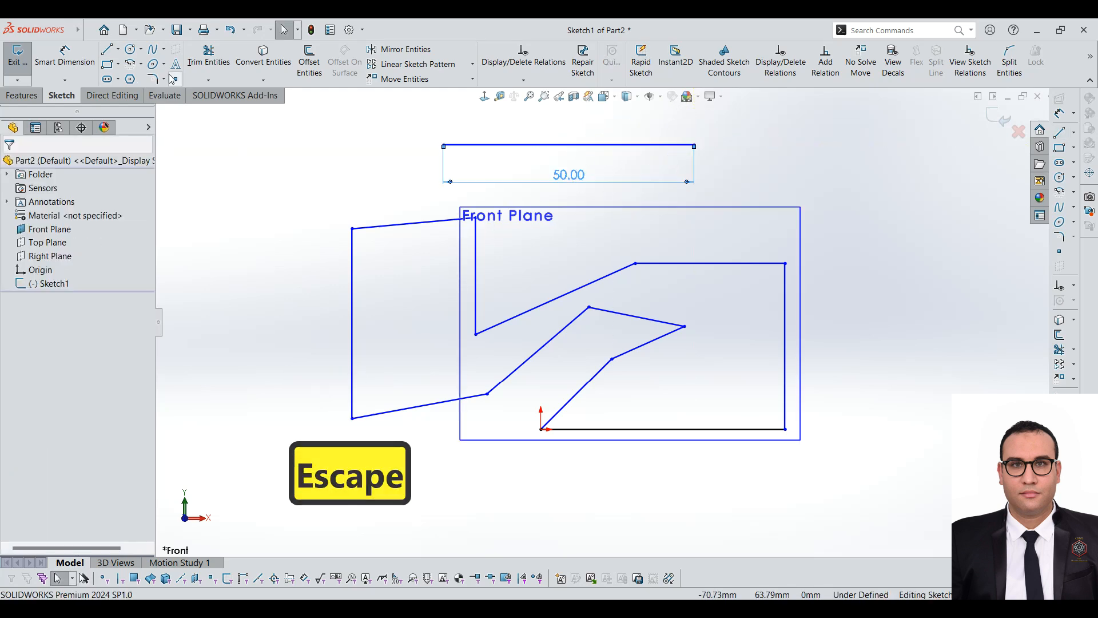
pyautogui.click(62, 57)
pyautogui.press('Escape')
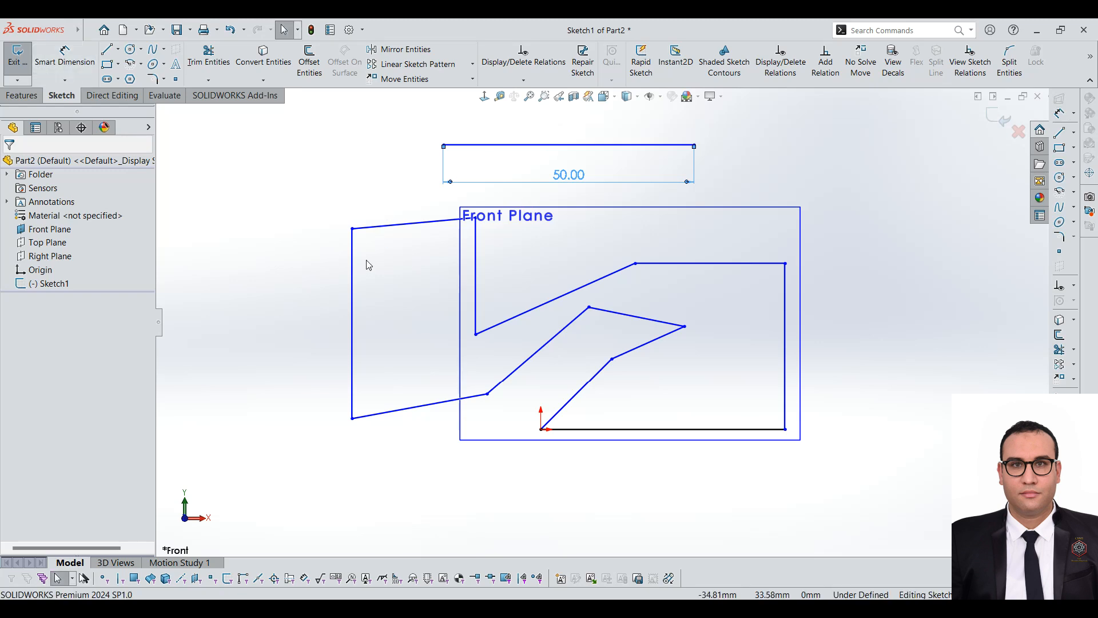
pyautogui.click(352, 253)
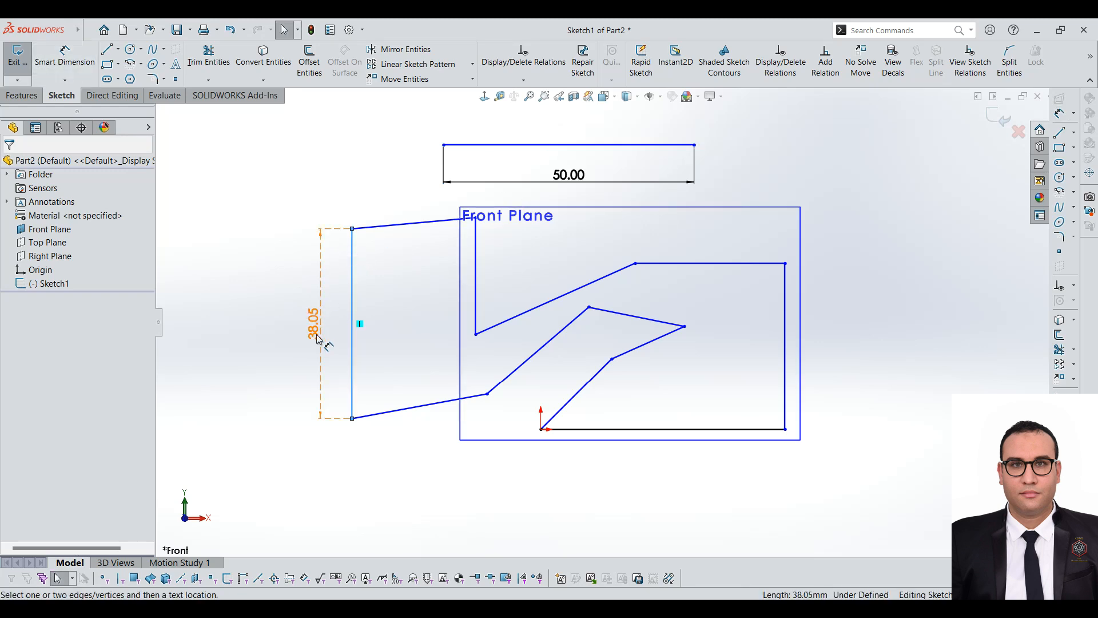
pyautogui.press('Escape')
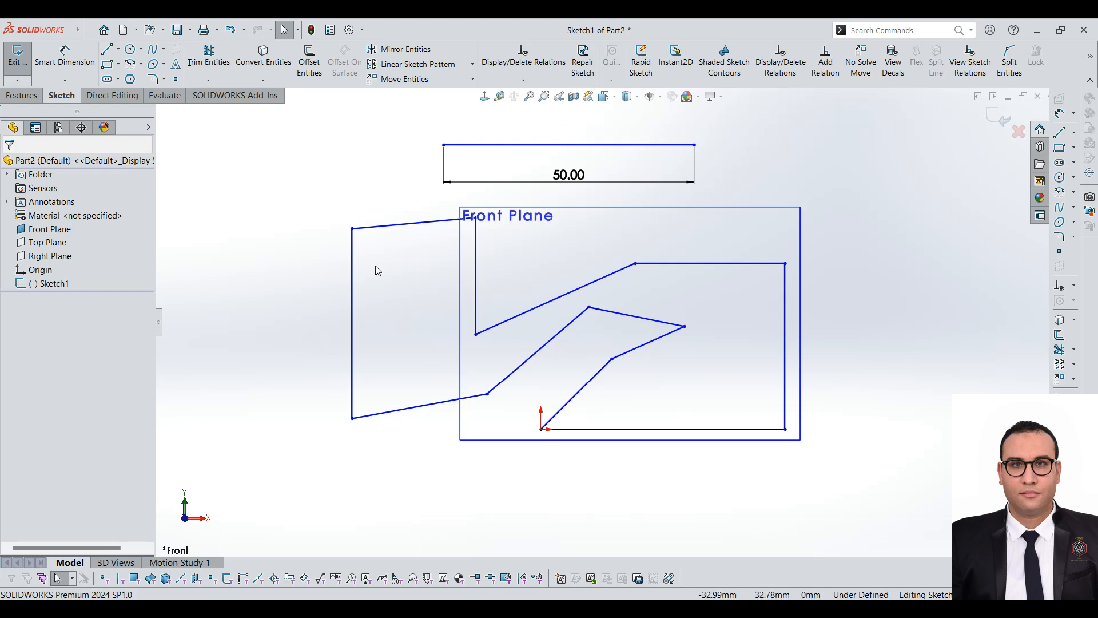
pyautogui.rightClick(314, 253)
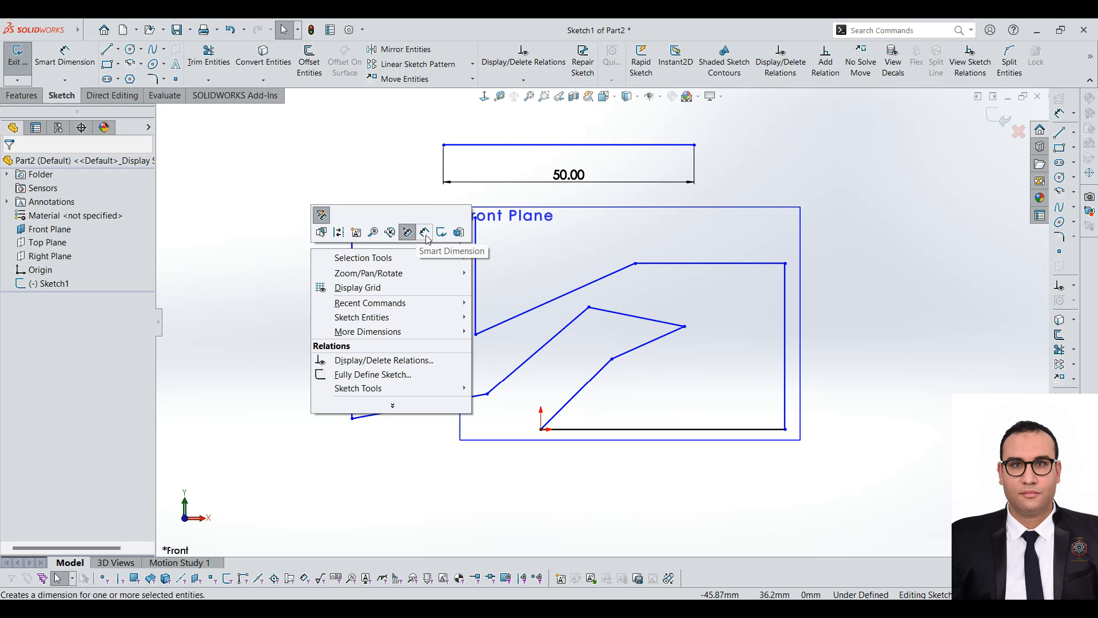
pyautogui.click(349, 147)
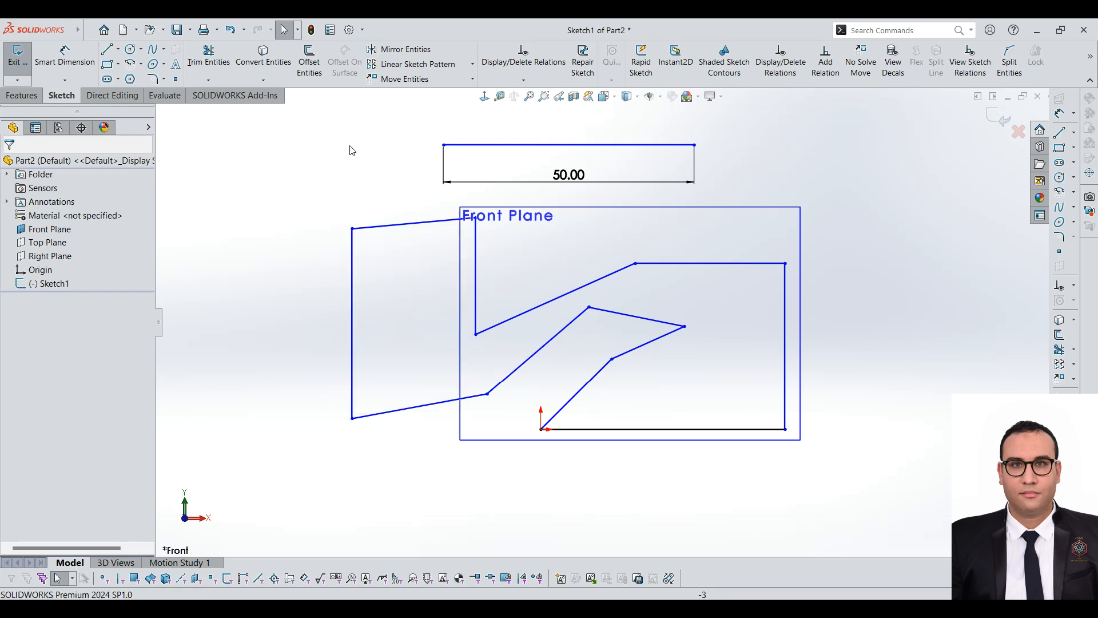
pyautogui.click(64, 81)
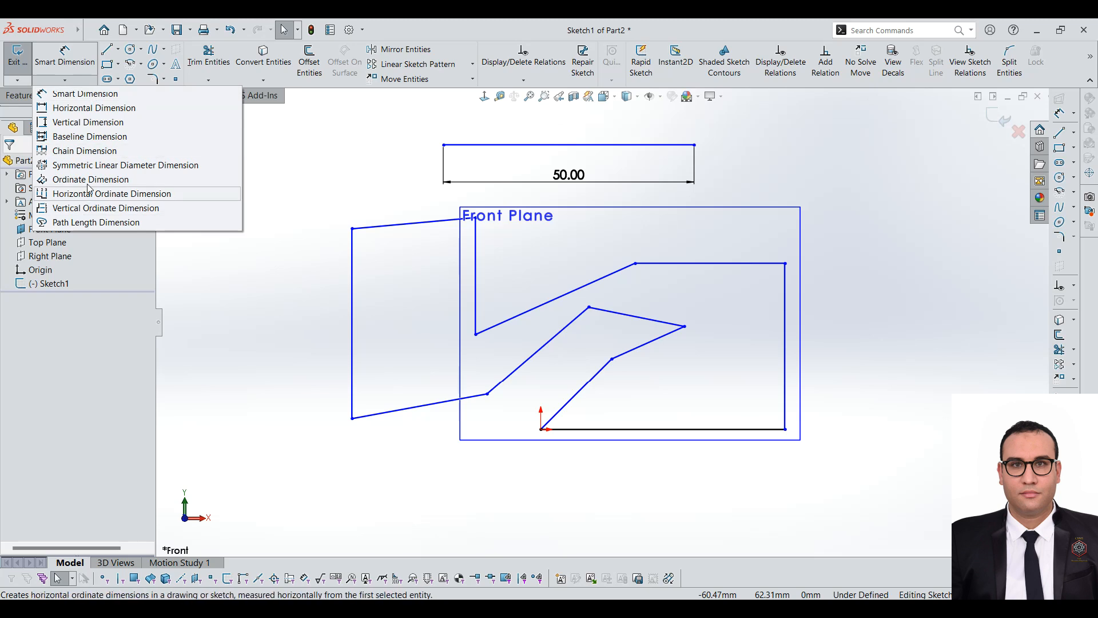
pyautogui.click(59, 63)
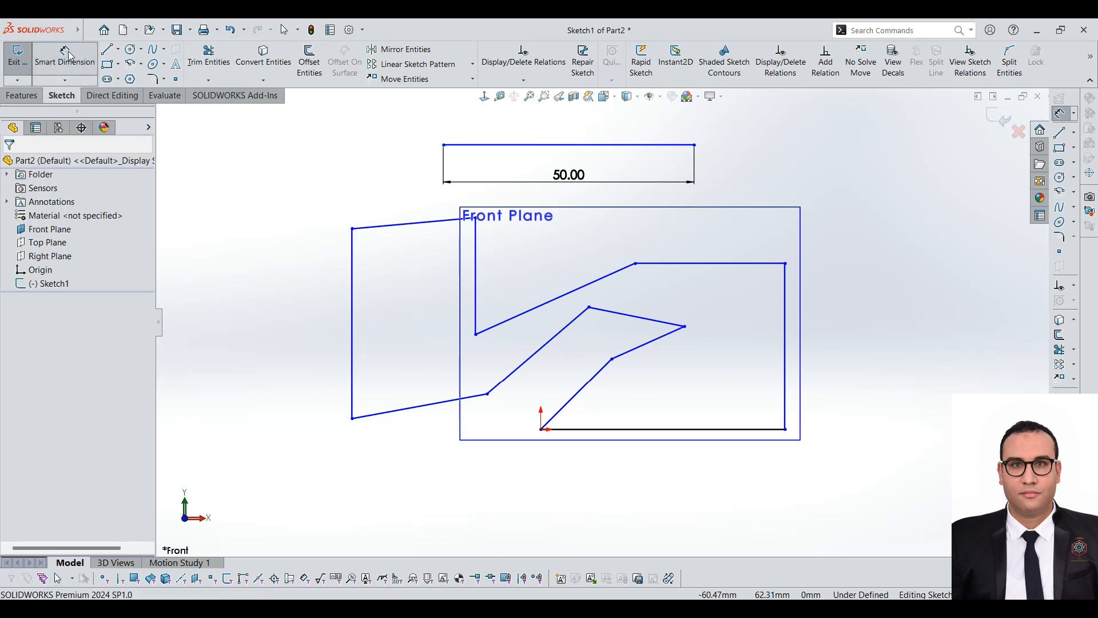
pyautogui.press('Escape')
pyautogui.press('s')
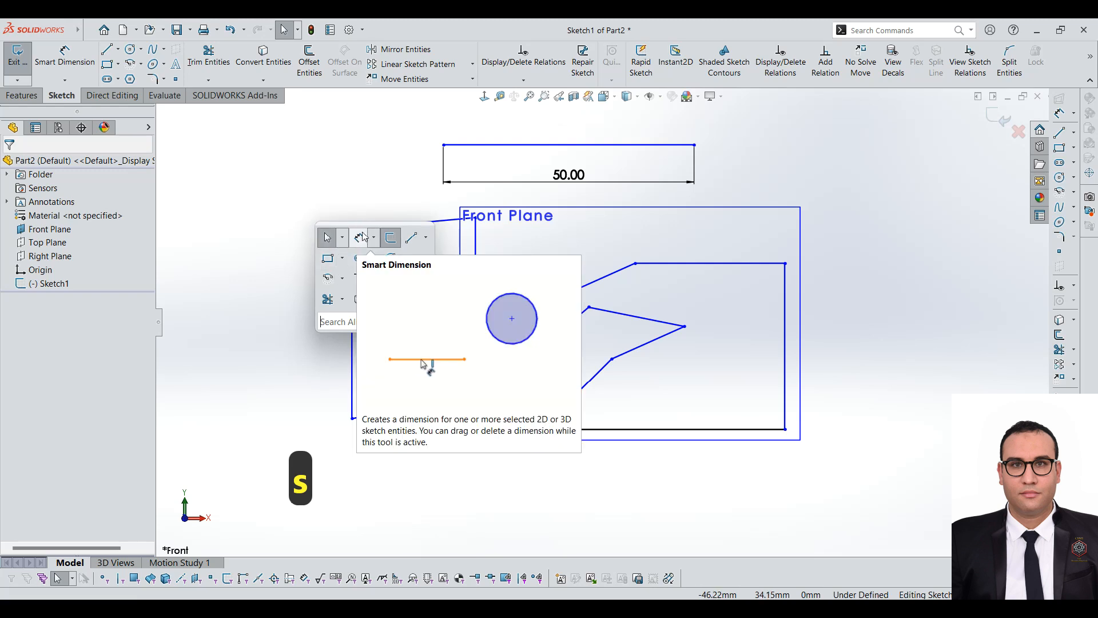
pyautogui.rightClick(272, 168)
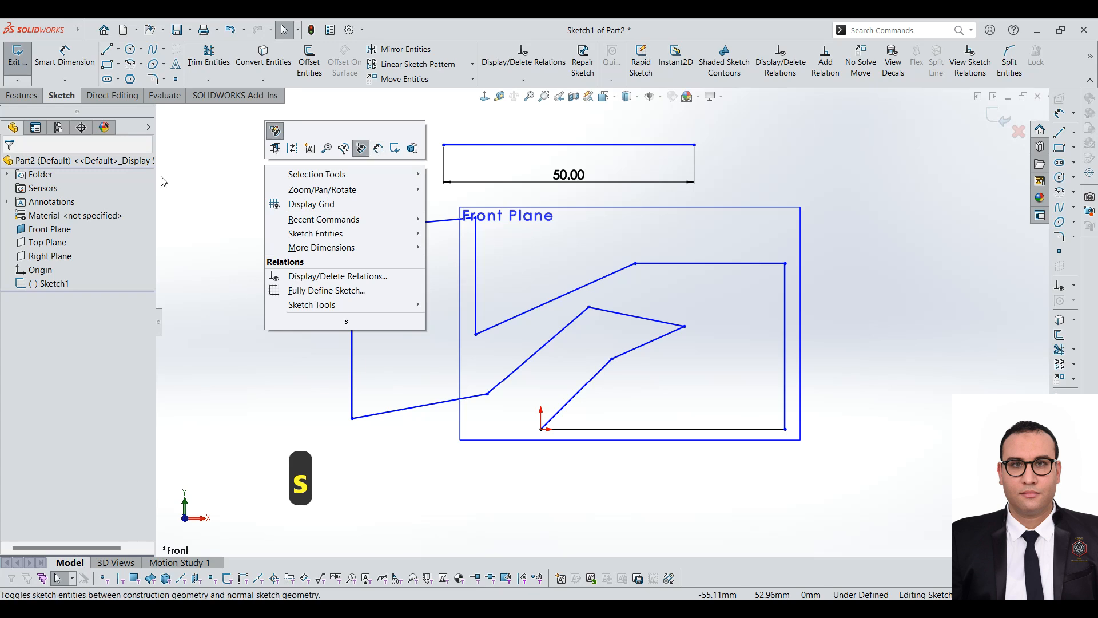
pyautogui.click(211, 228)
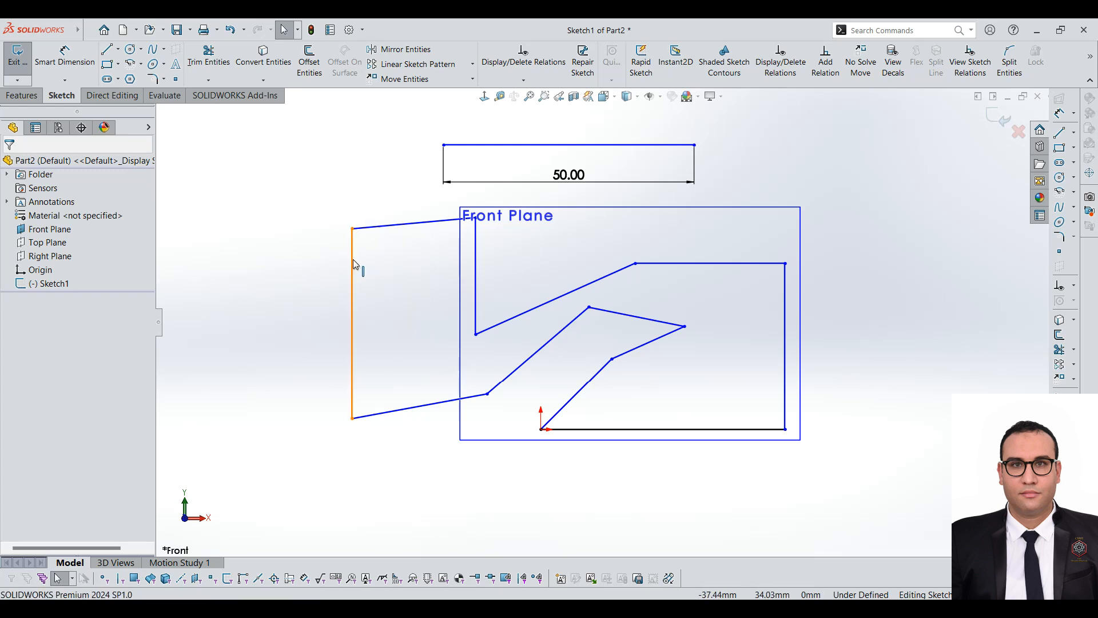
pyautogui.click(353, 263)
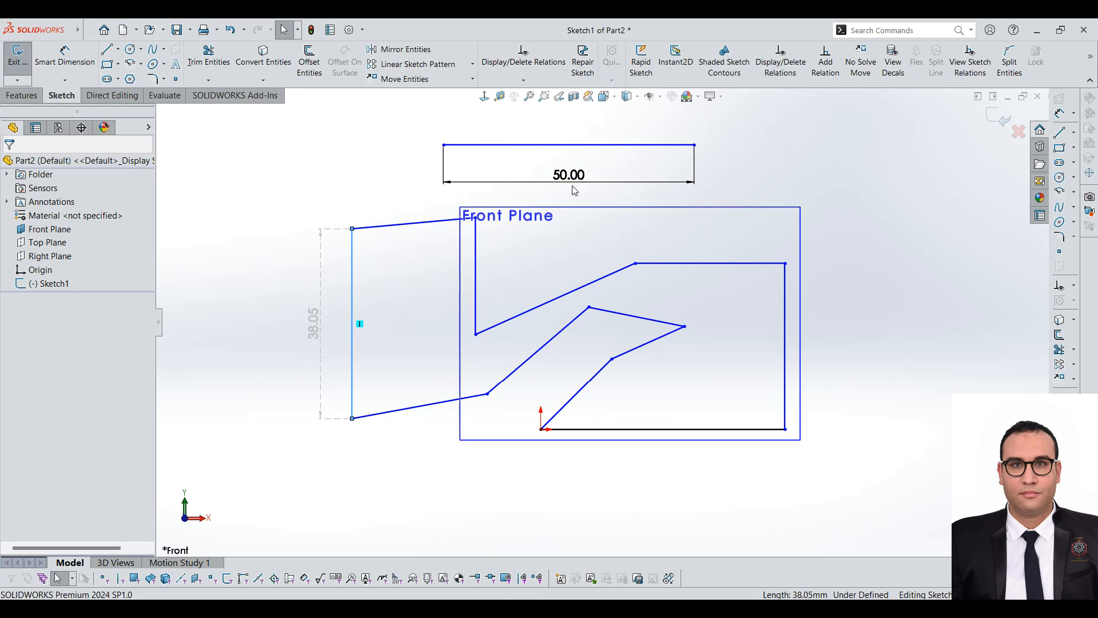
pyautogui.press('Escape')
# Delete the upper horizontal line's dimension and add a new Smart Dimension of 100 mm below the line
pyautogui.press('Delete')
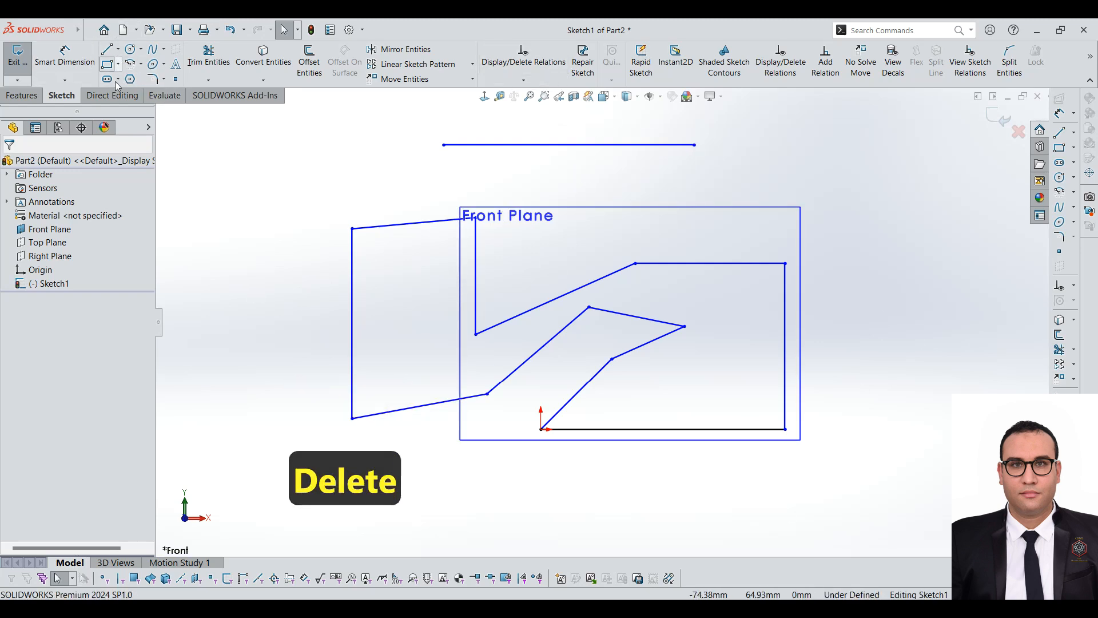
pyautogui.click(64, 56)
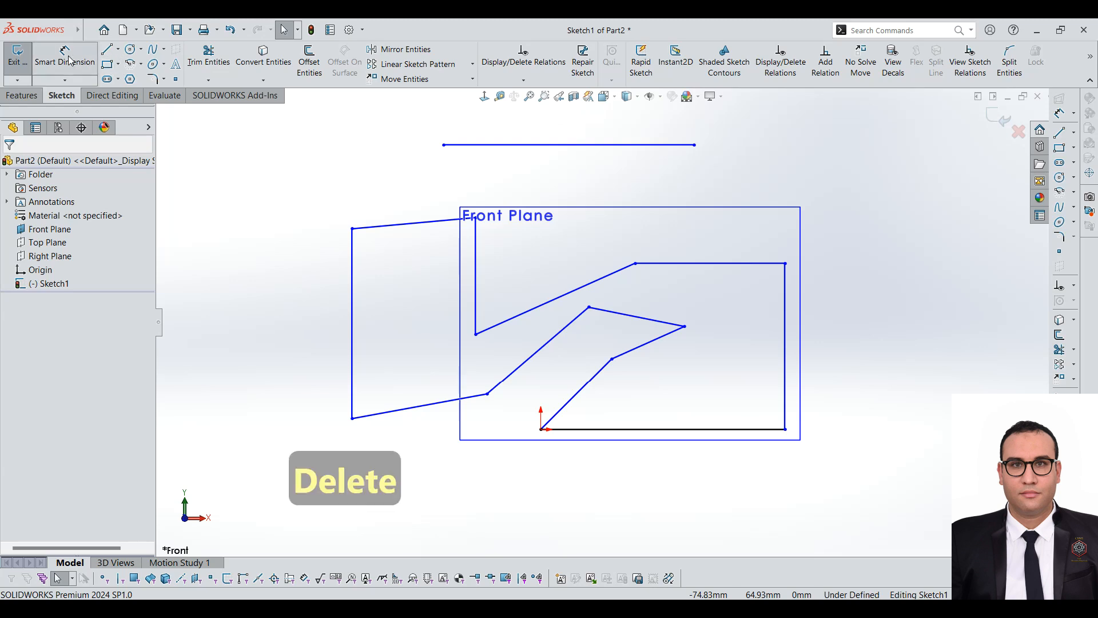
pyautogui.click(579, 147)
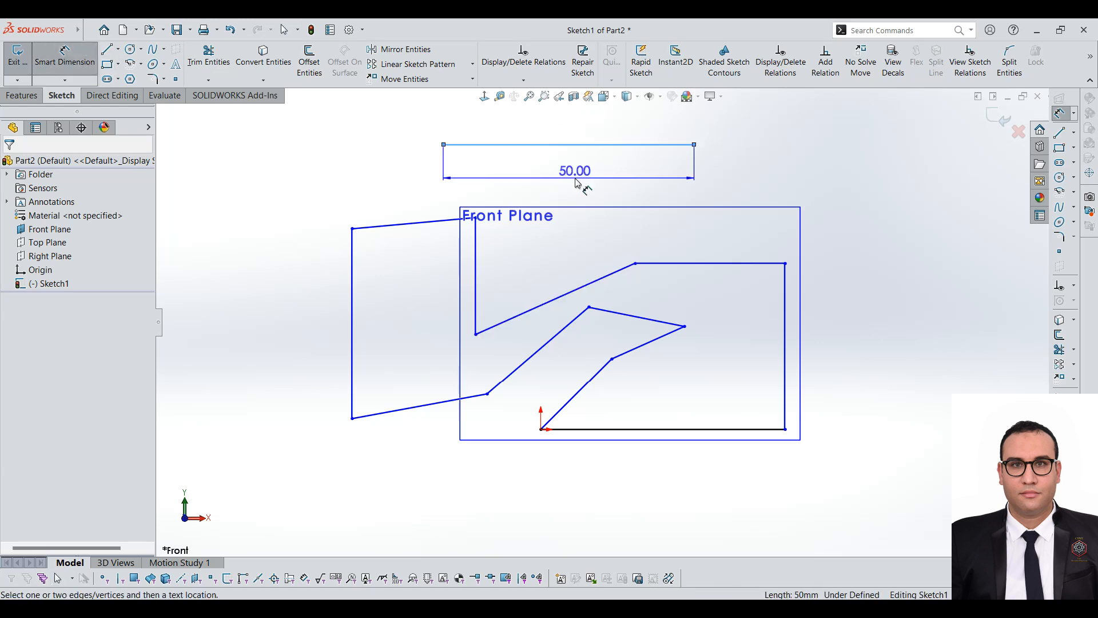
pyautogui.click(574, 182)
pyautogui.write('100')
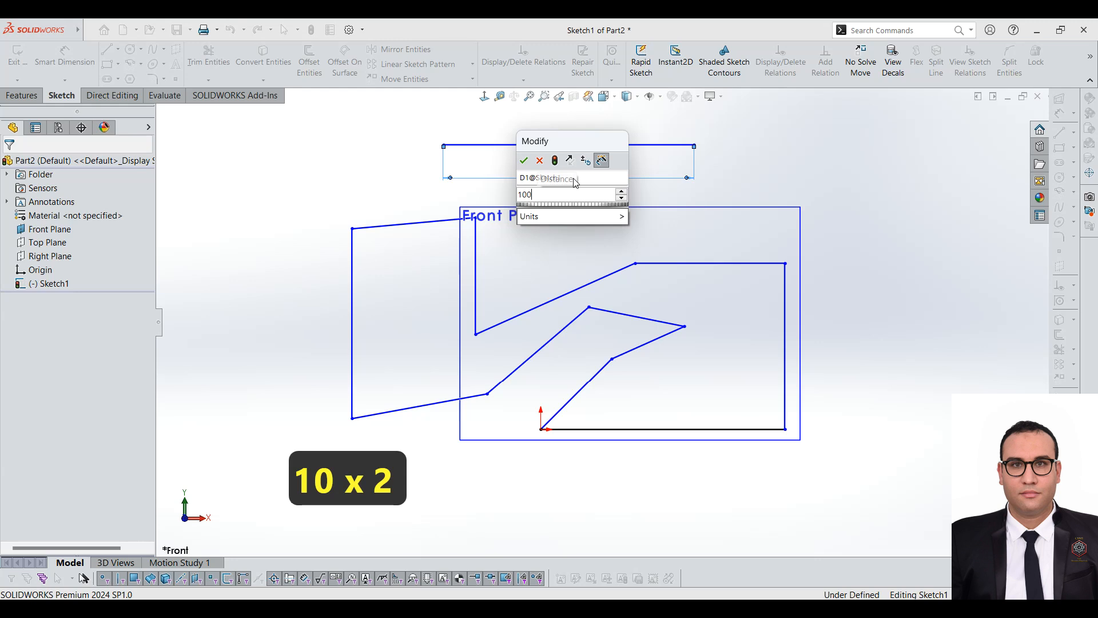
pyautogui.press('Return')
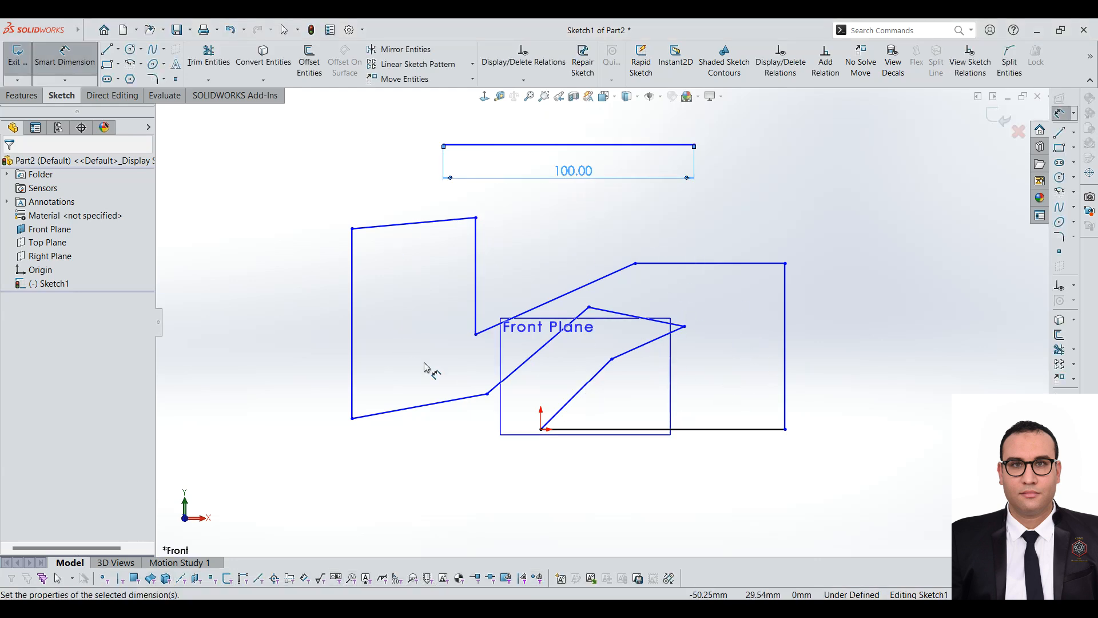
# Set the upper line's dimension to 50 mm and undo the last two changes
pyautogui.doubleClick(575, 171)
pyautogui.write('50')
pyautogui.press('Return')
pyautogui.hotkey('ctrl', 'z')
pyautogui.hotkey('ctrl', 'z')
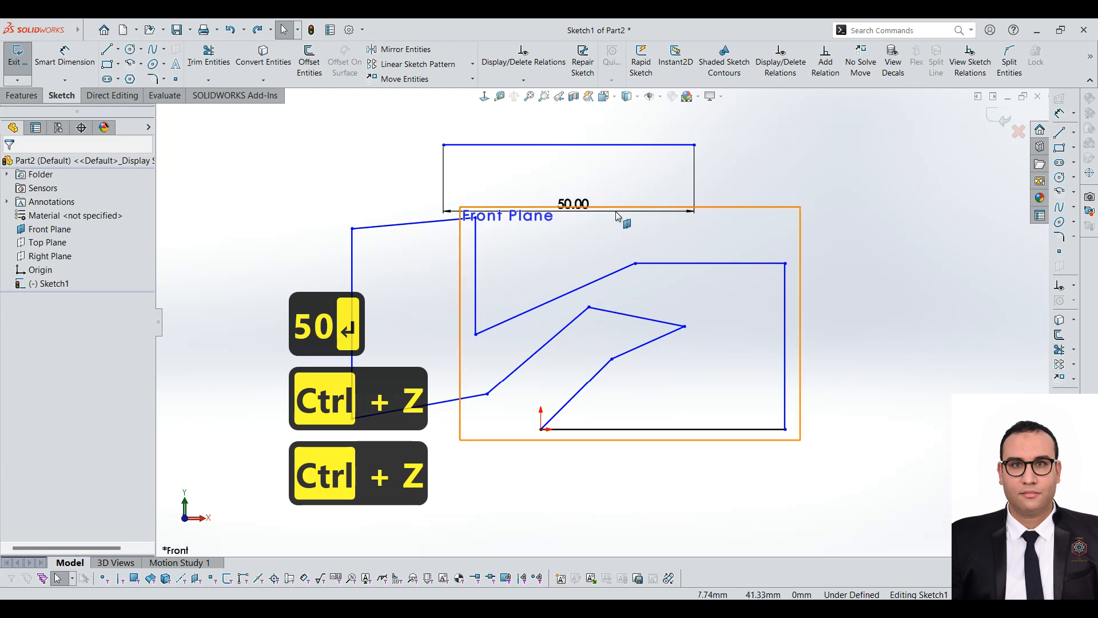
# Move the 50 mm dimension closer to the upper horizontal line and delete it
pyautogui.moveTo(576, 205); pyautogui.dragTo(578, 172)
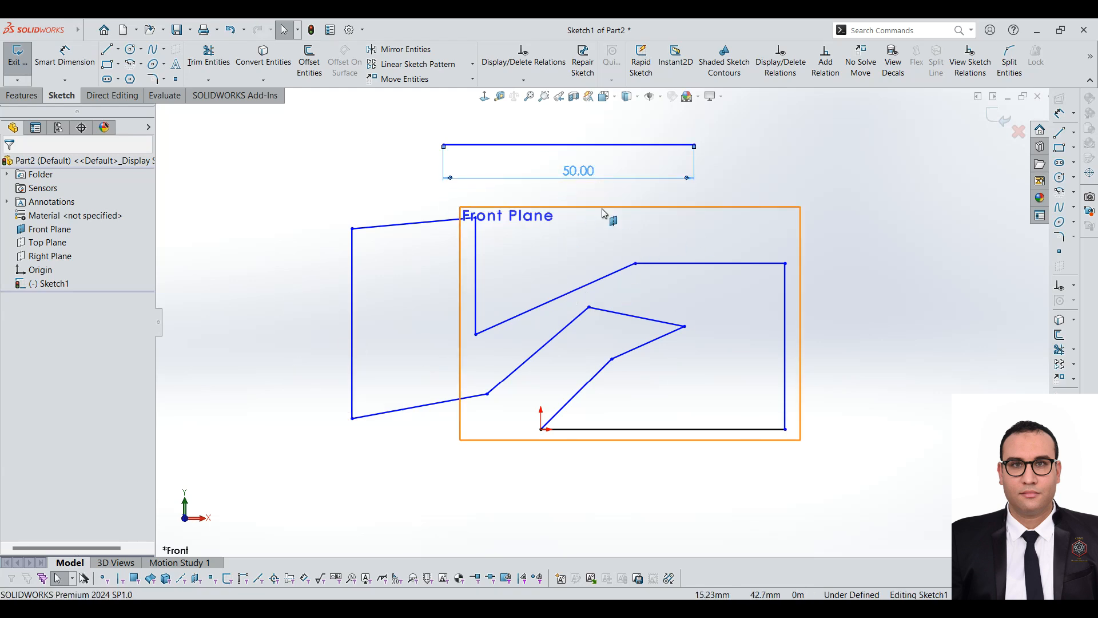
pyautogui.click(591, 173)
pyautogui.press('Delete')
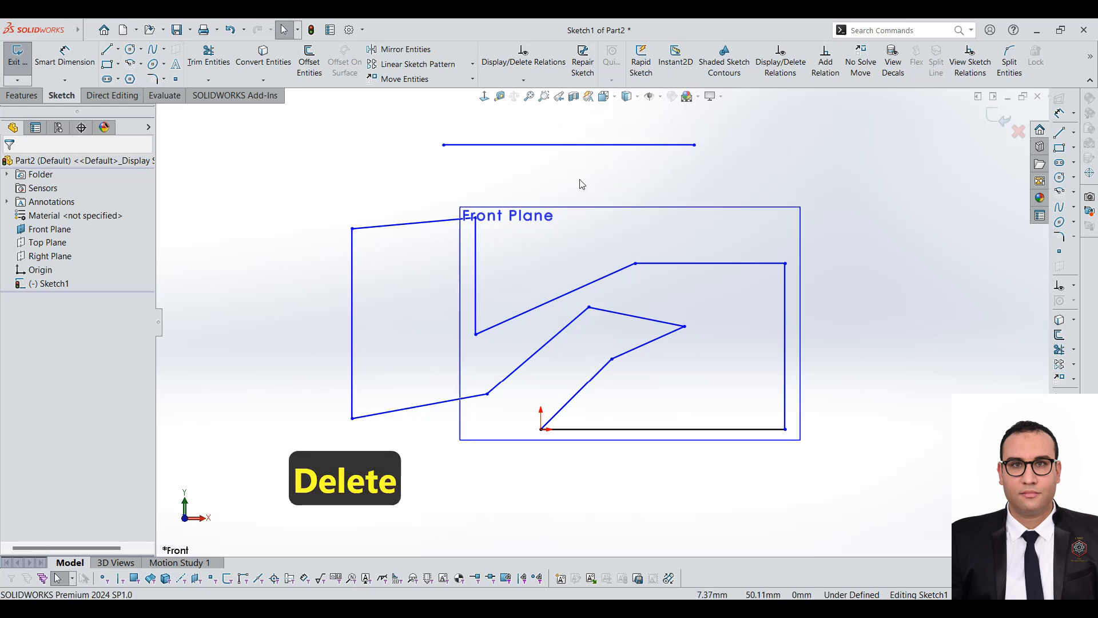
# Dimension the upper horizontal line at 25 mm, placing the dimension above it
pyautogui.click(588, 149)
pyautogui.click(568, 126)
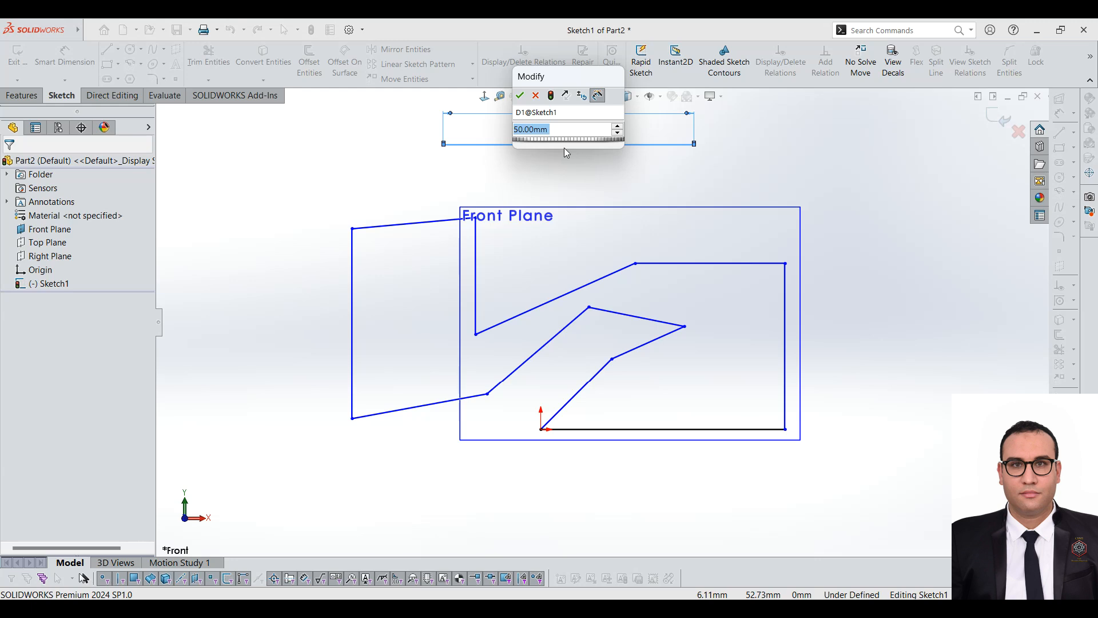
pyautogui.write('25')
pyautogui.press('Return')
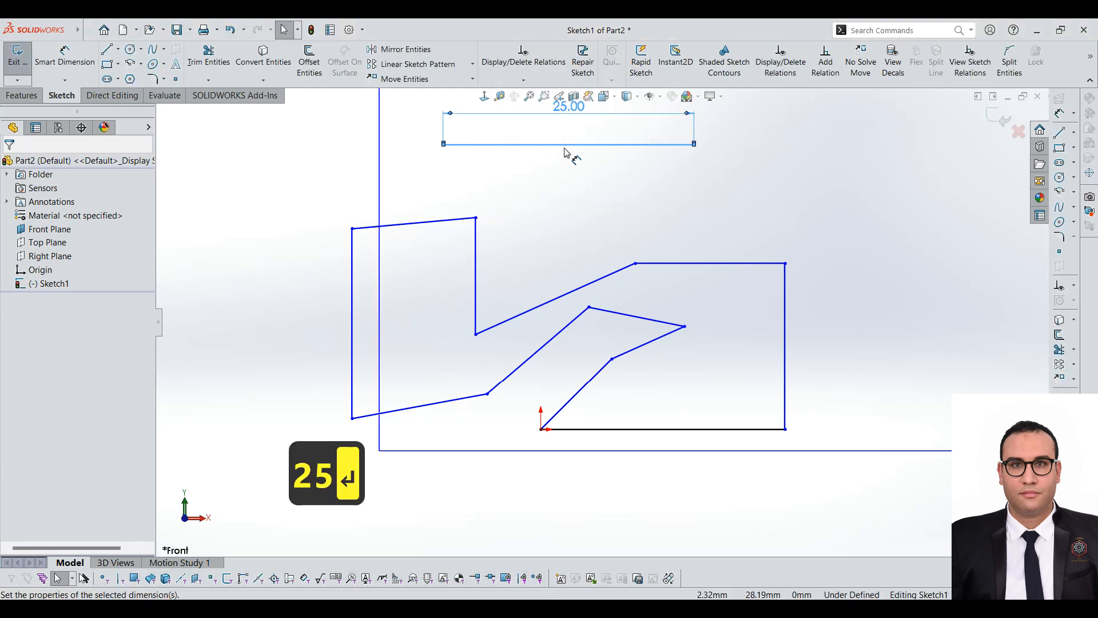
# Delete the 25 mm dimension from the upper horizontal line
pyautogui.scroll(4, 703, 258)
pyautogui.scroll(-2, 708, 246)
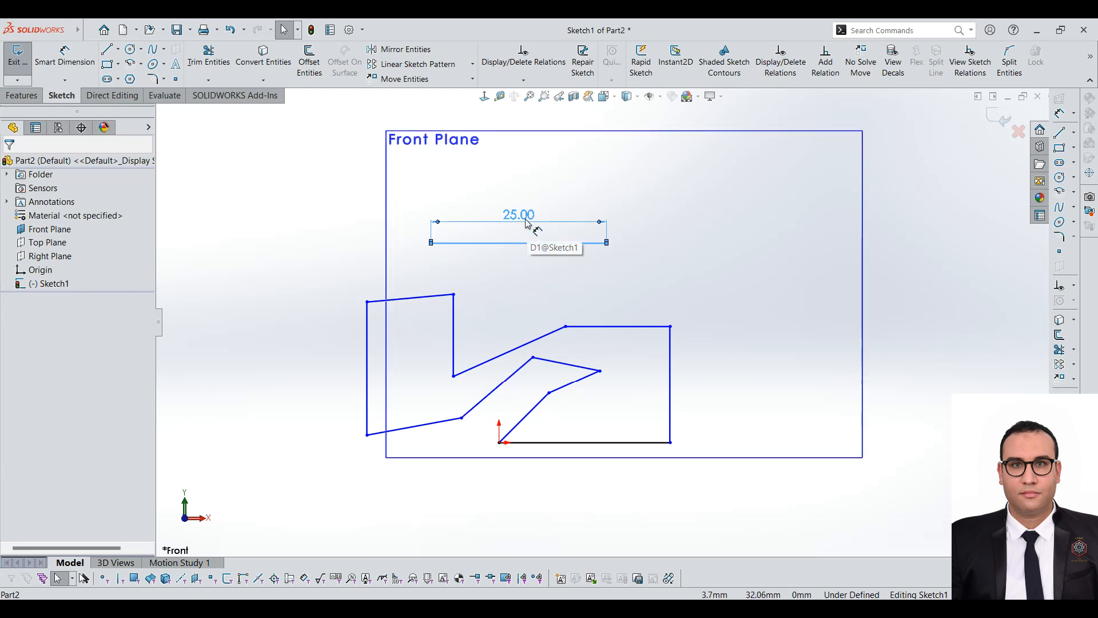
pyautogui.press('Delete')
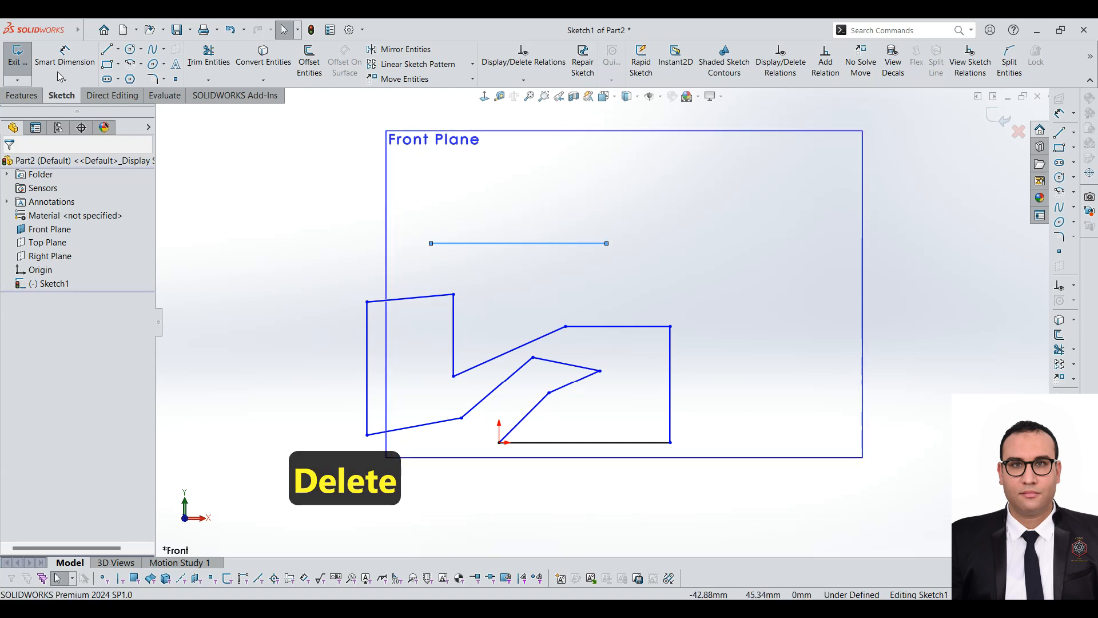
# From the upper line's right endpoint, sketch a tangent arc of about 4.79 mm radius, a short downward vertical line and a tangent arc of about 1.13 mm radius
pyautogui.click(107, 50)
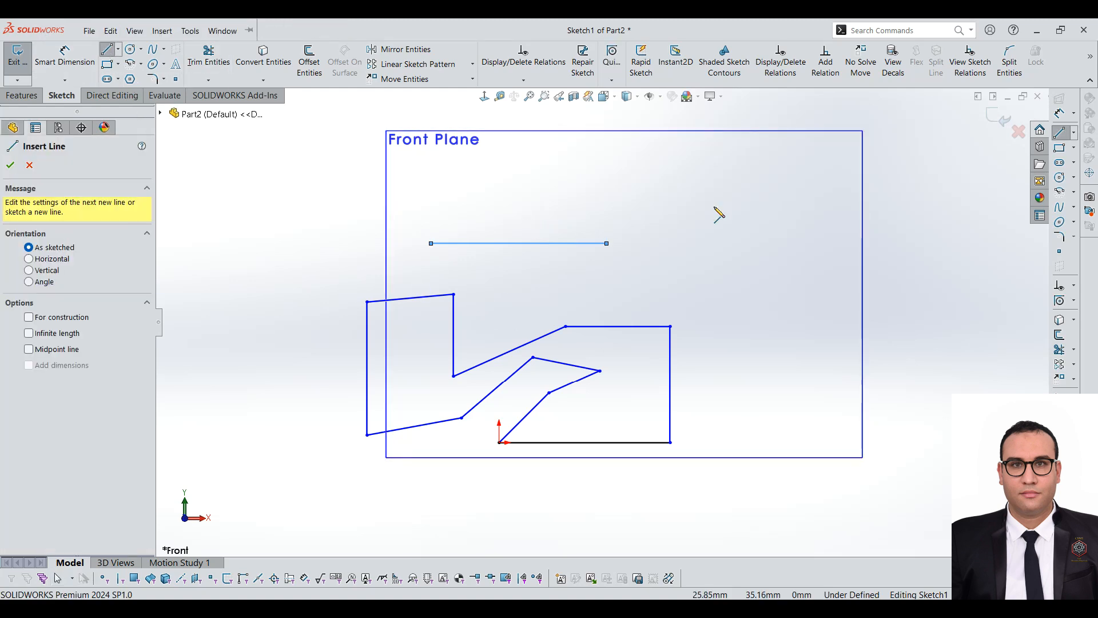
pyautogui.click(606, 243)
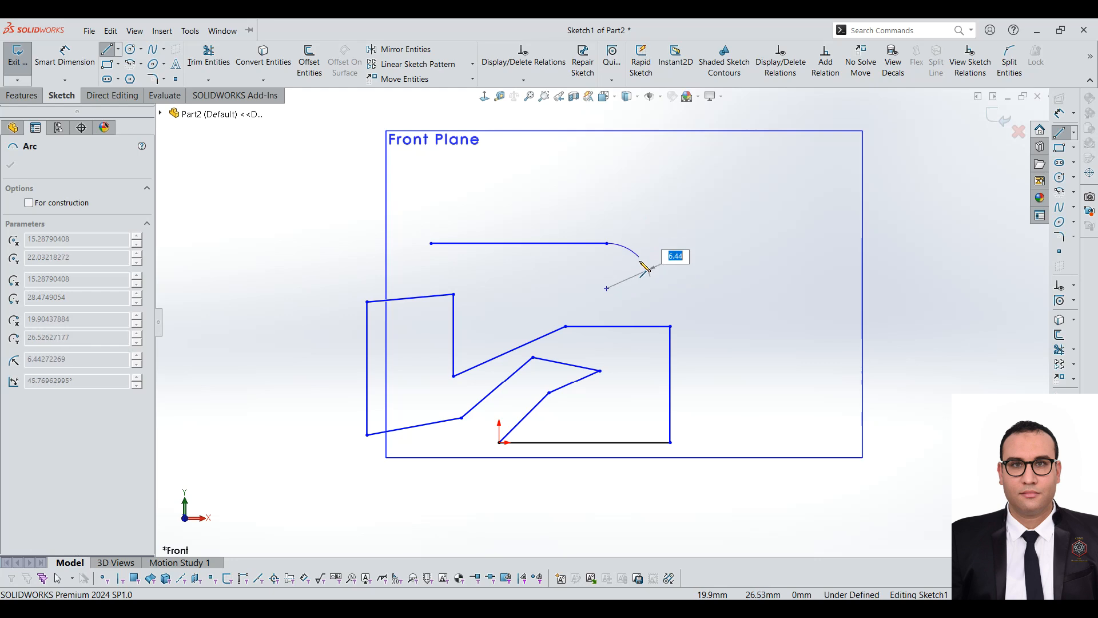
pyautogui.click(641, 276)
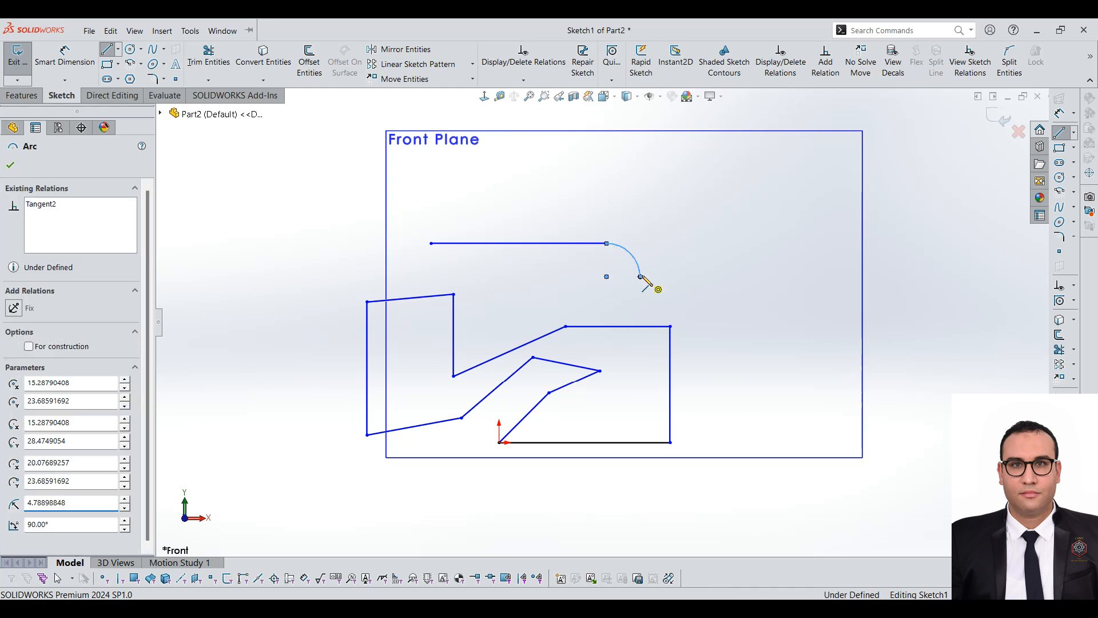
pyautogui.click(640, 311)
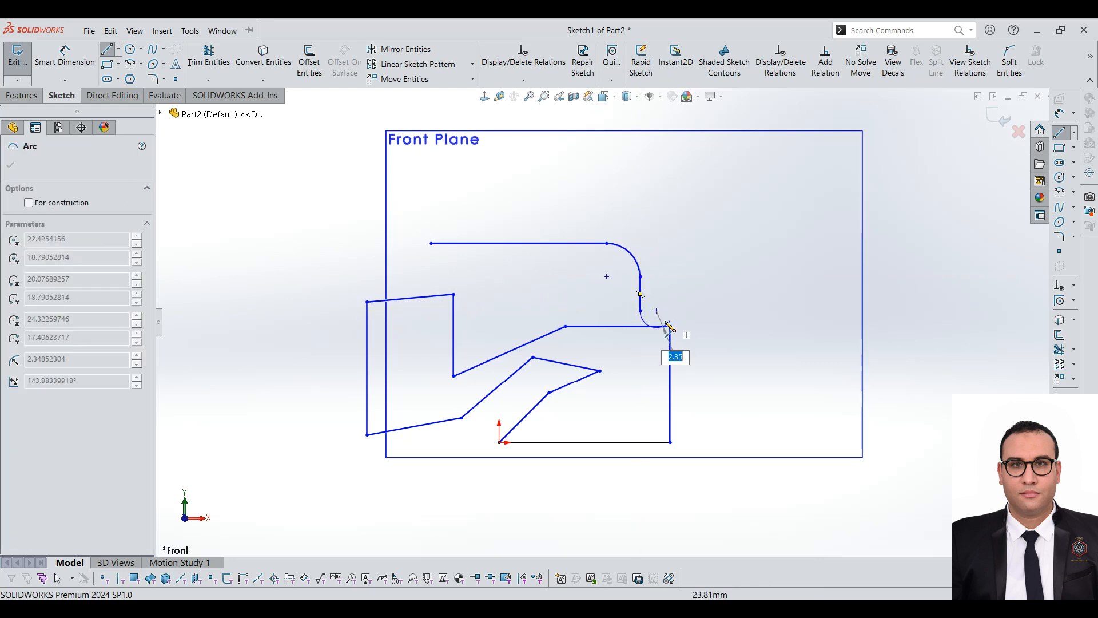
pyautogui.click(652, 317)
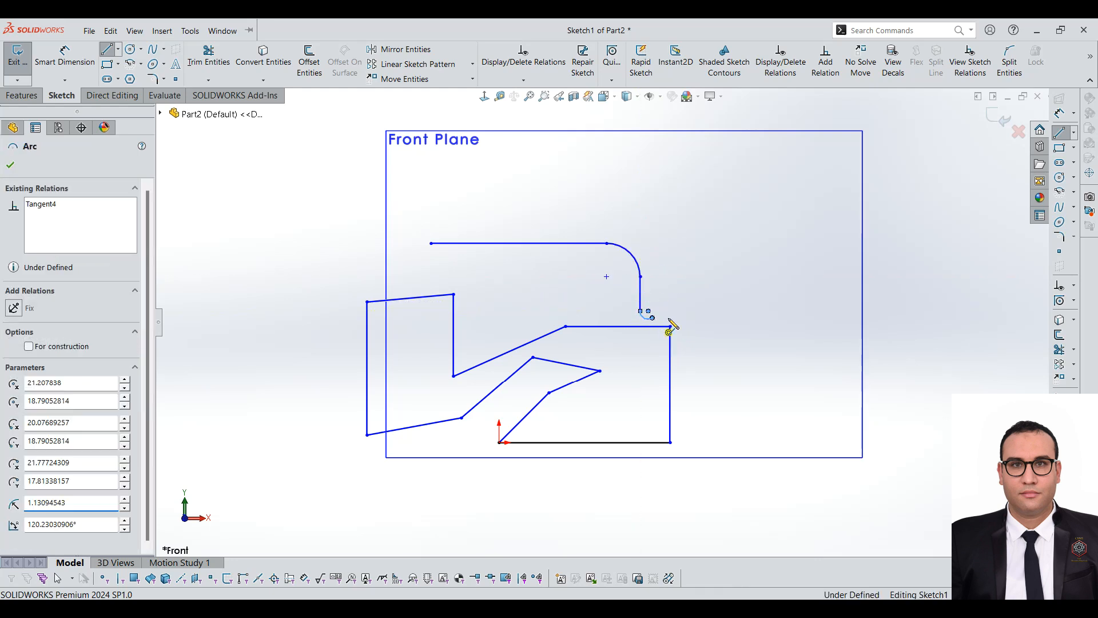
# Continue the profile with a horizontal line rightward, a vertical line upward, a tangent corner arc and a long horizontal line leftward
pyautogui.click(714, 318)
pyautogui.click(714, 187)
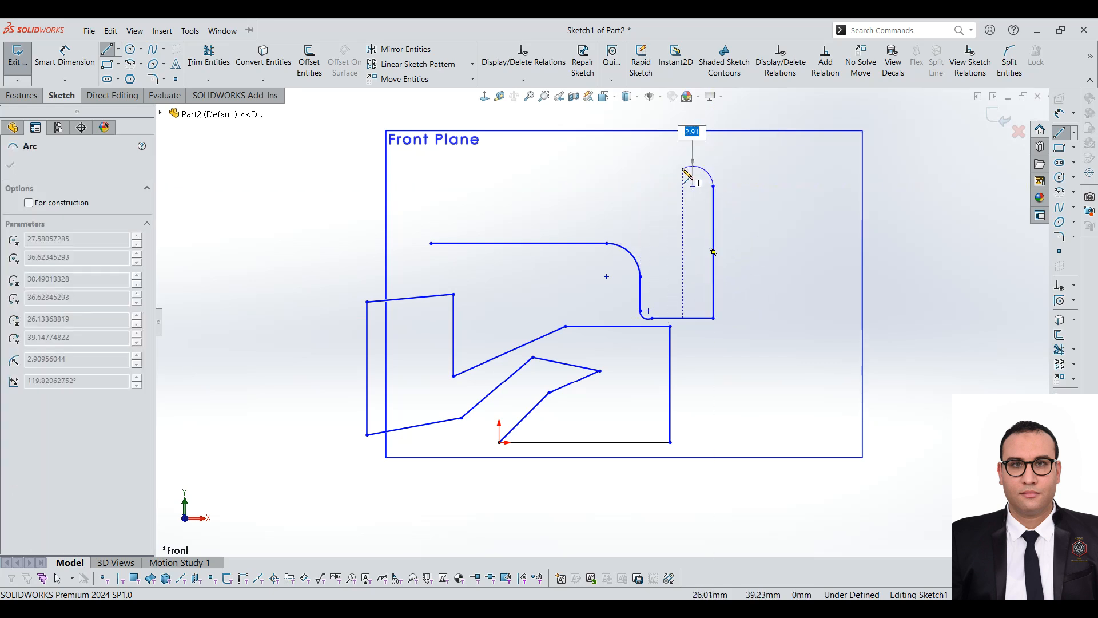
pyautogui.click(688, 161)
pyautogui.click(549, 161)
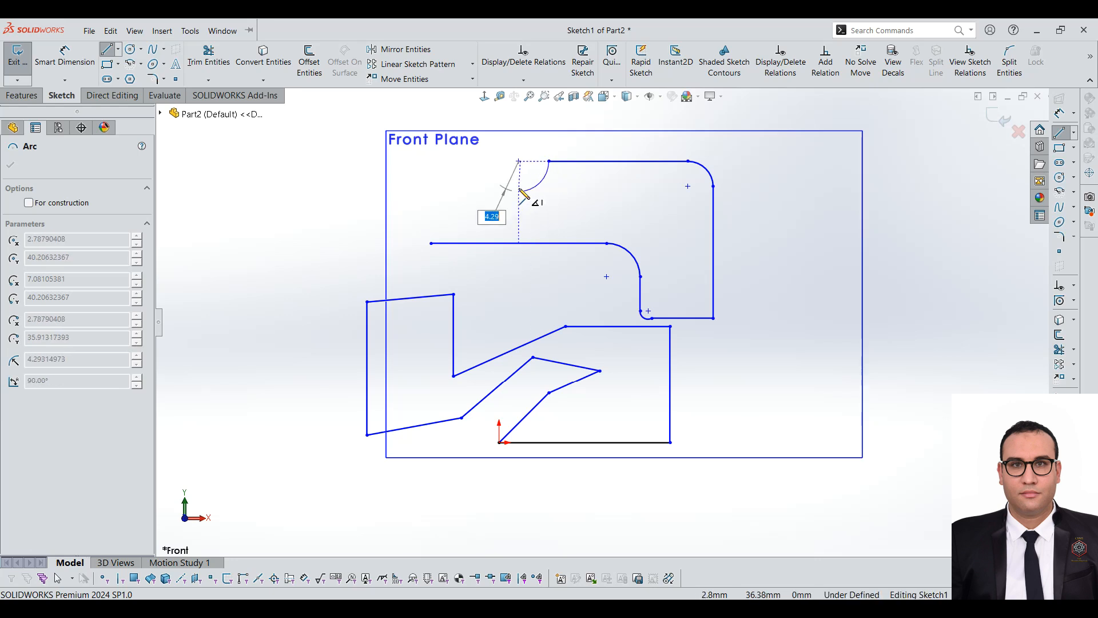
# Close the profile with a 90° arc of about 4.29 mm radius, a horizontal line leftward and a vertical line to the starting endpoint
pyautogui.click(519, 191)
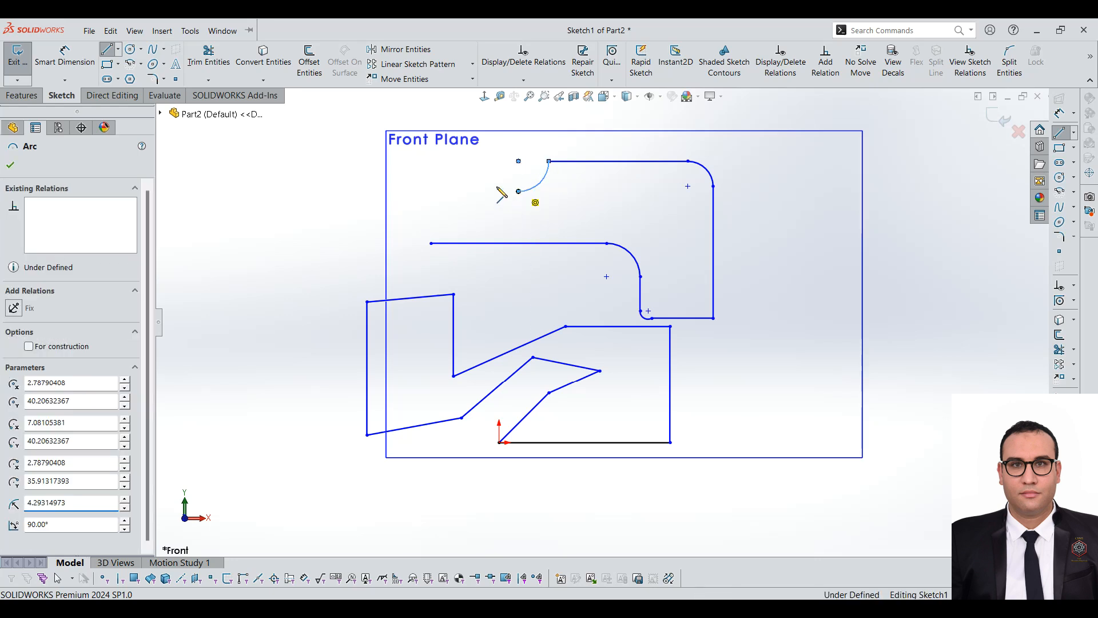
pyautogui.click(432, 192)
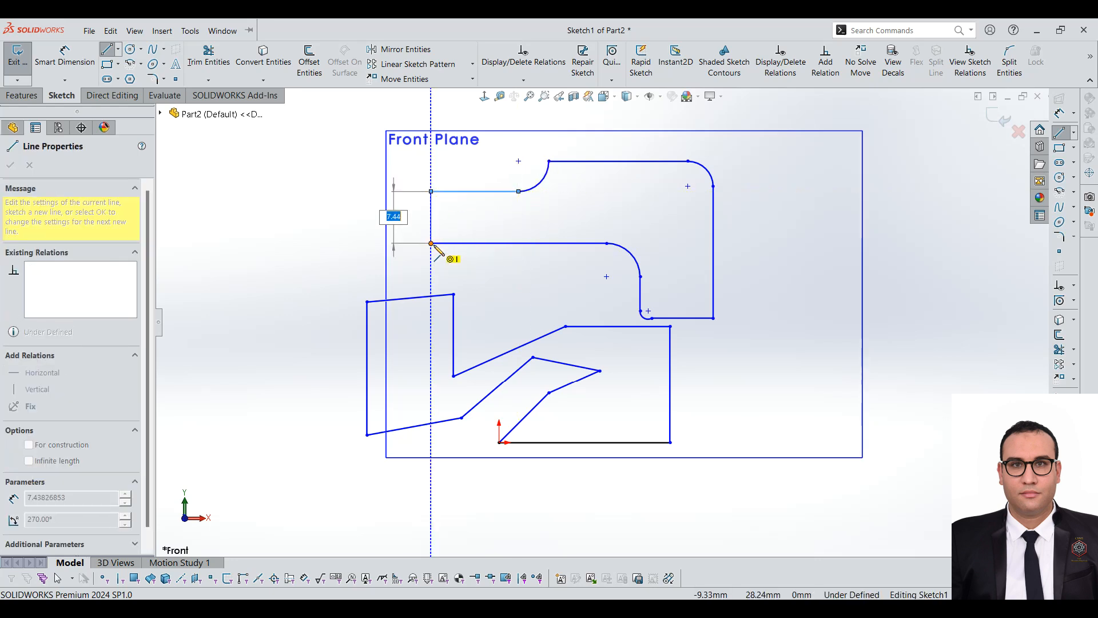
pyautogui.click(447, 243)
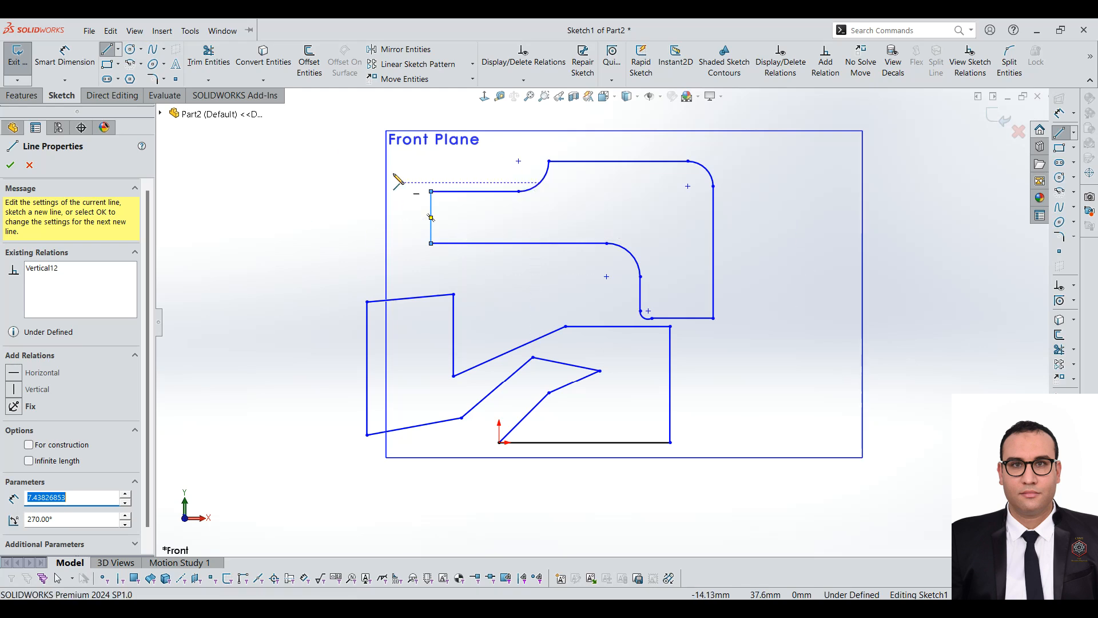
# Sketch a horizontal centerline about 24 mm long from the midpoint of the profile's left vertical edge into the profile
pyautogui.click(117, 50)
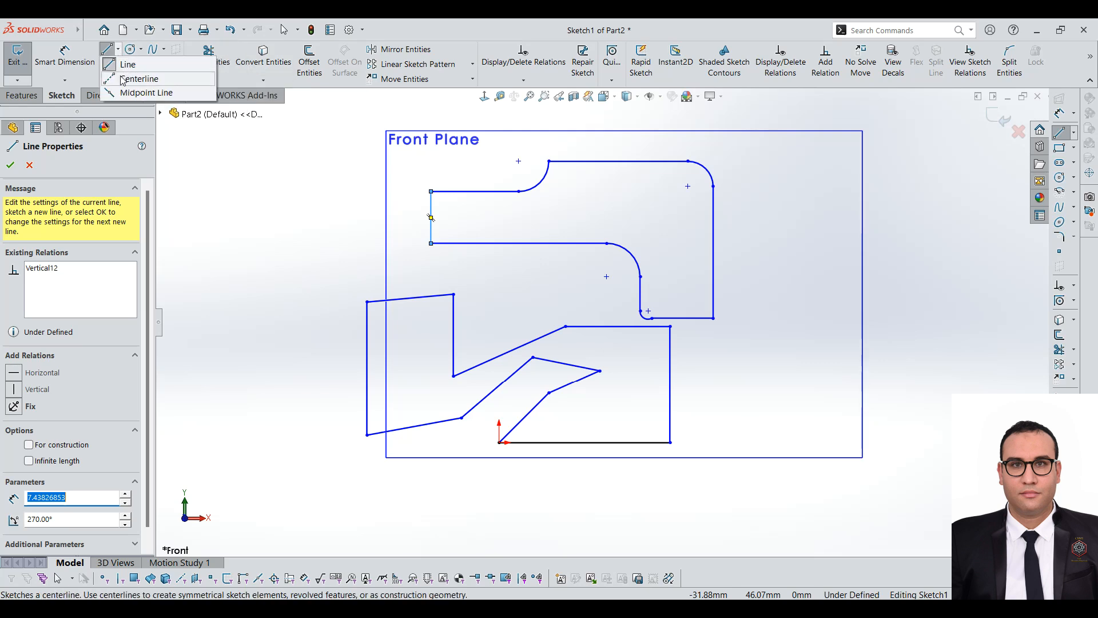
pyautogui.click(123, 80)
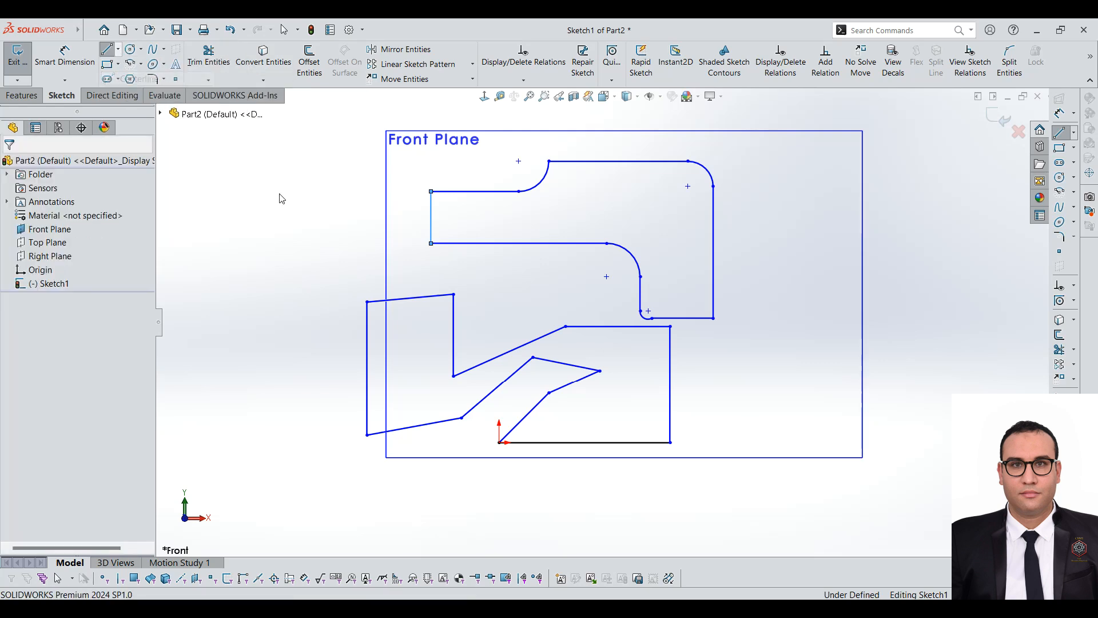
pyautogui.click(431, 218)
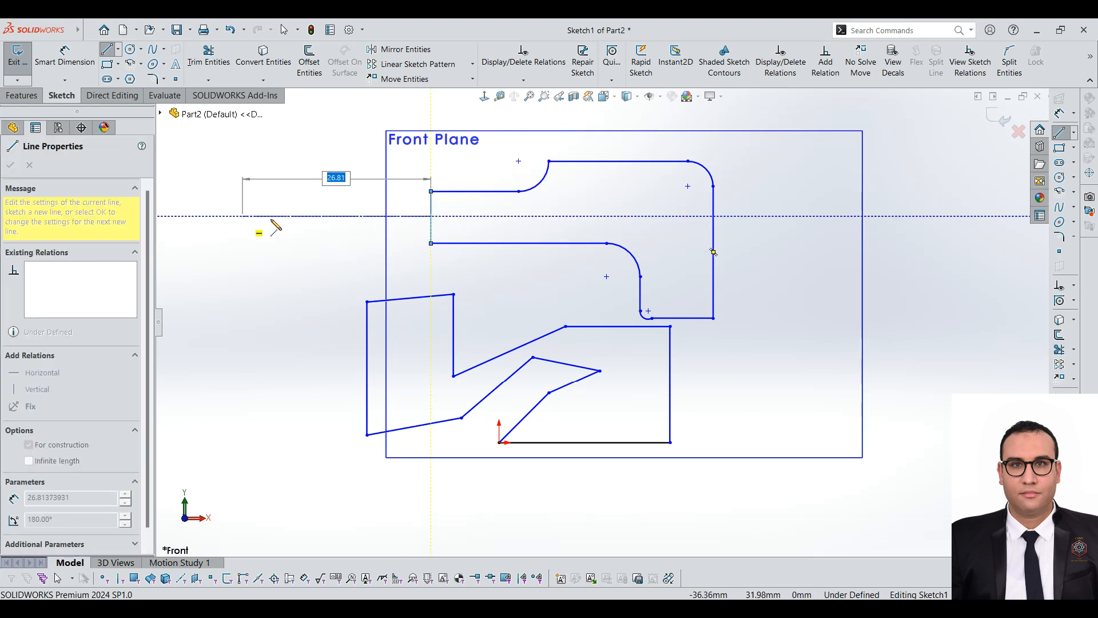
pyautogui.click(601, 217)
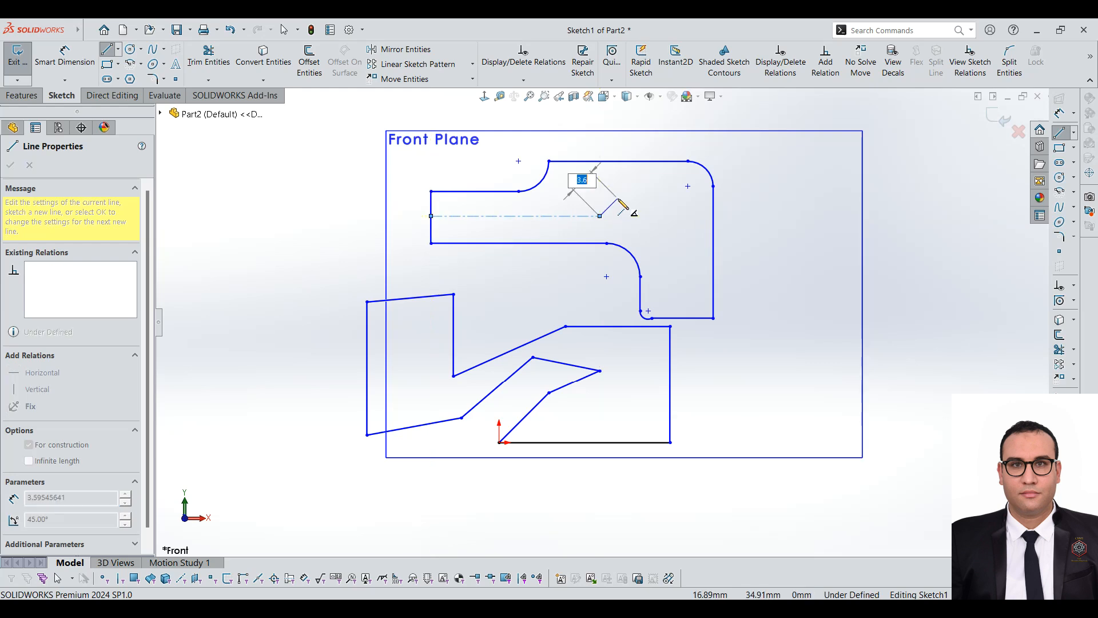
pyautogui.press('Escape')
pyautogui.press('Escape')
# Dimension the distance between the centerline and the horizontal line above it at 4 mm
pyautogui.press('d')
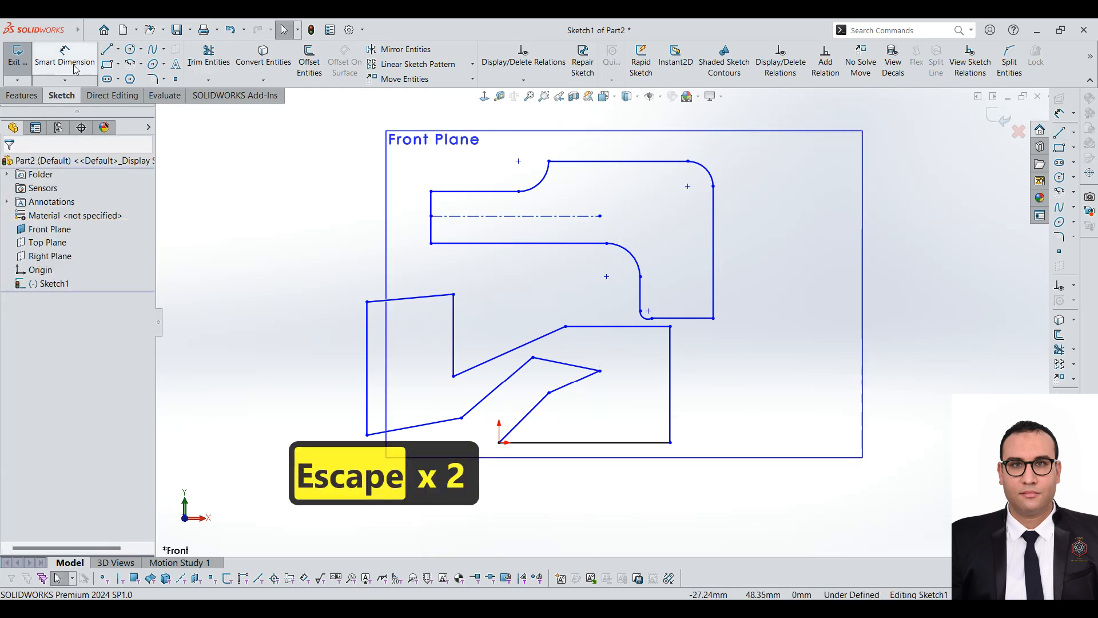
pyautogui.click(460, 211)
pyautogui.click(440, 215)
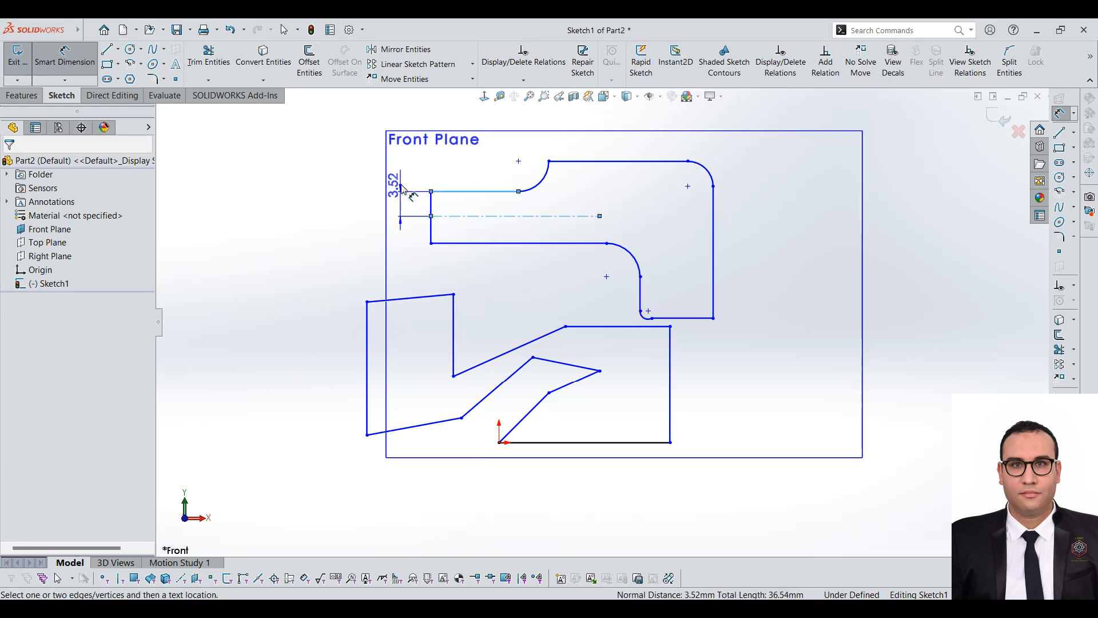
pyautogui.click(404, 185)
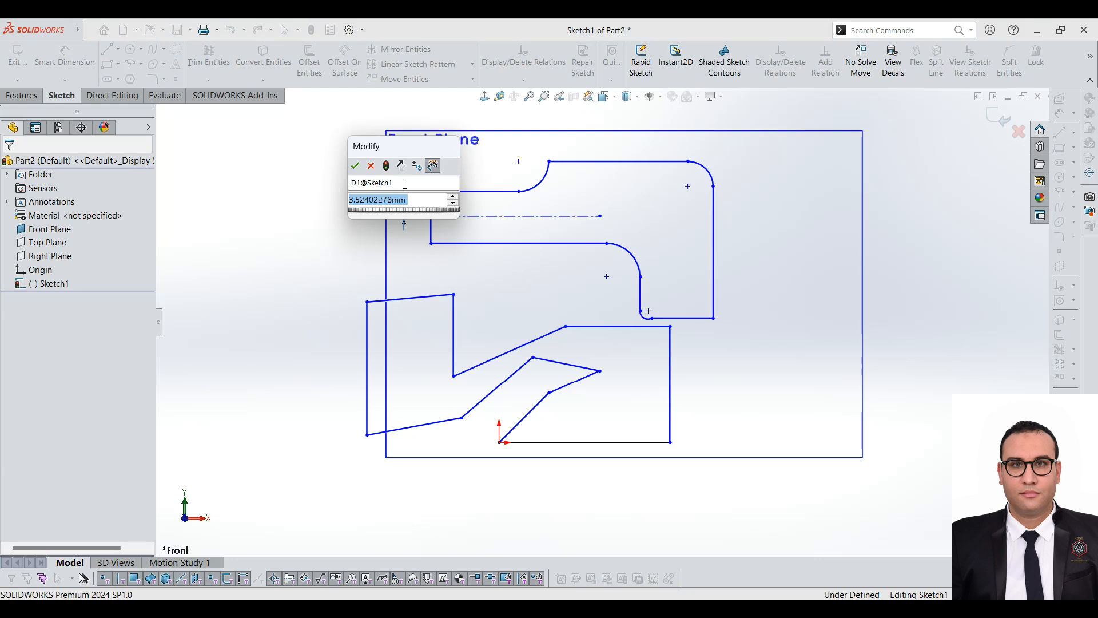
pyautogui.write('4')
pyautogui.press('Return')
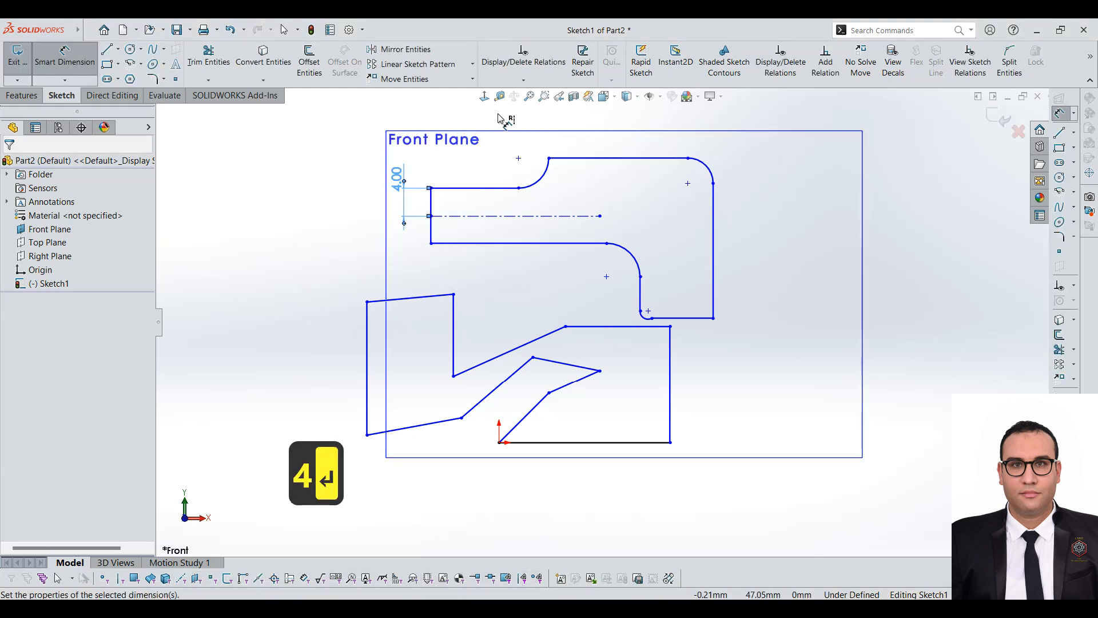
# Dimension the distance between the centerline and the horizontal line below it at 4 mm
pyautogui.click(458, 216)
pyautogui.click(452, 243)
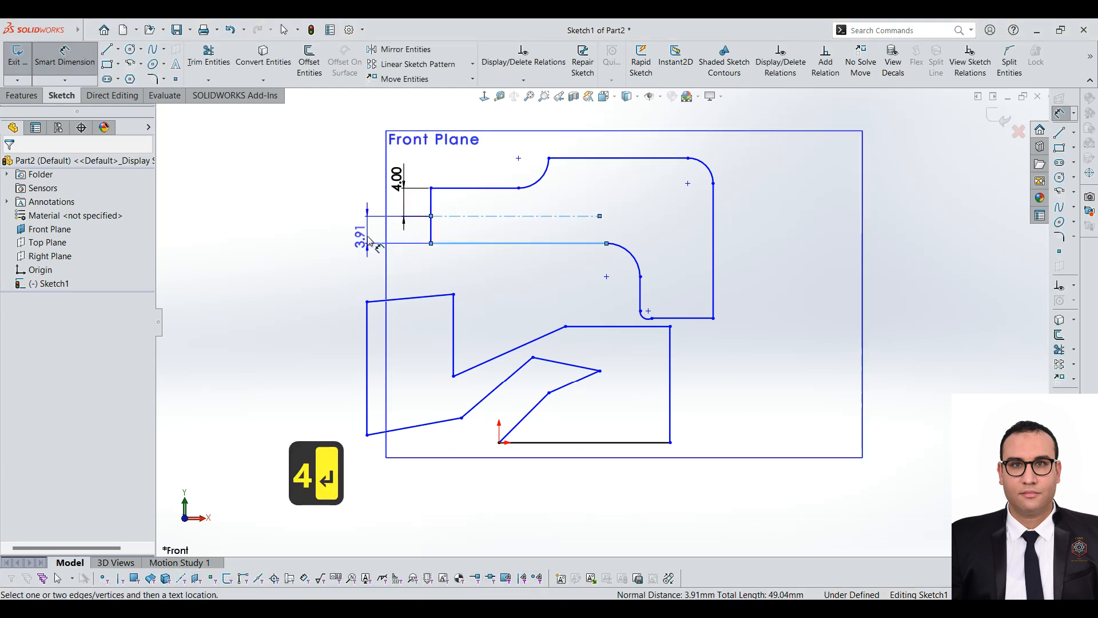
pyautogui.click(363, 238)
pyautogui.write('4')
pyautogui.press('Return')
pyautogui.press('Escape')
pyautogui.press('Escape')
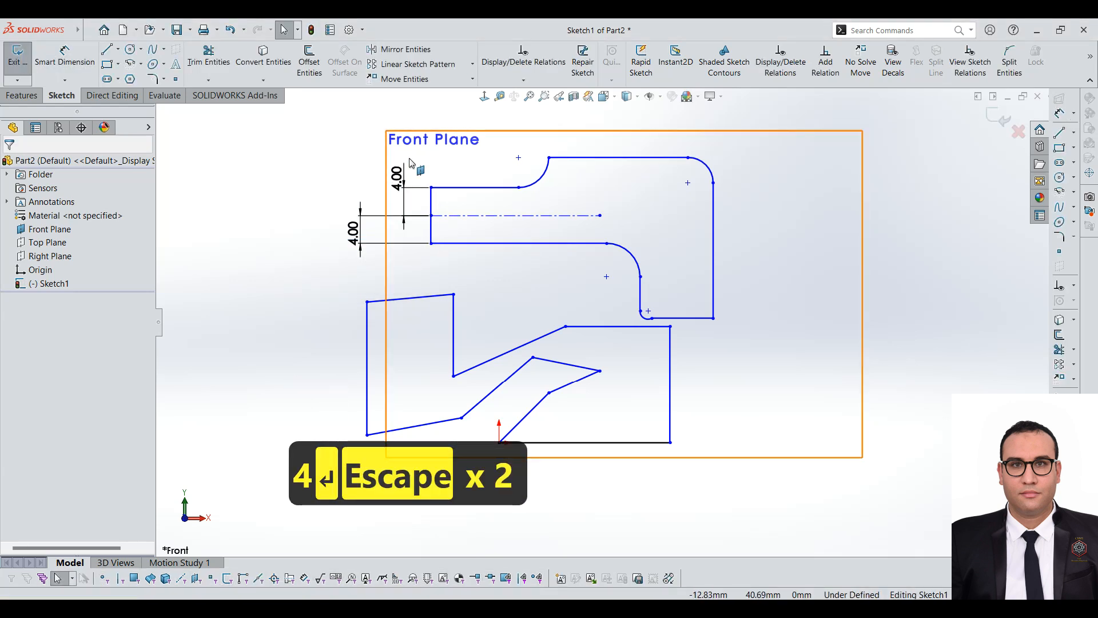
# Undo both distance dimensions between the centerline and its neighbouring horizontal lines
pyautogui.hotkey('ctrl', 'z')
pyautogui.hotkey('ctrl', 'z')
pyautogui.hotkey('ctrl', 'z')
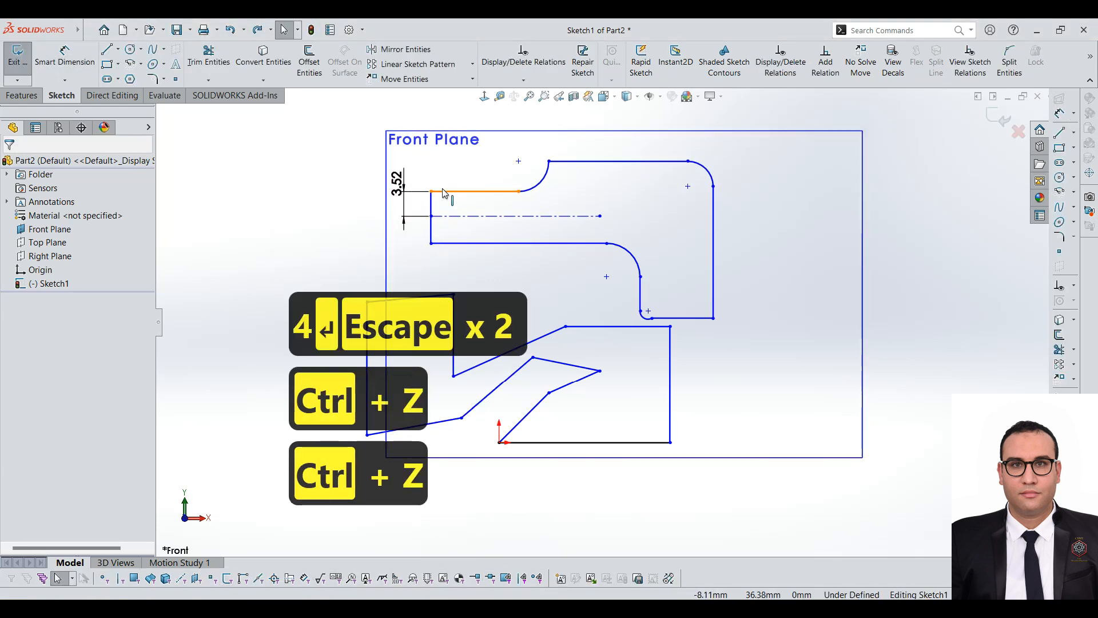
pyautogui.hotkey('ctrl', 'z')
pyautogui.click(798, 204)
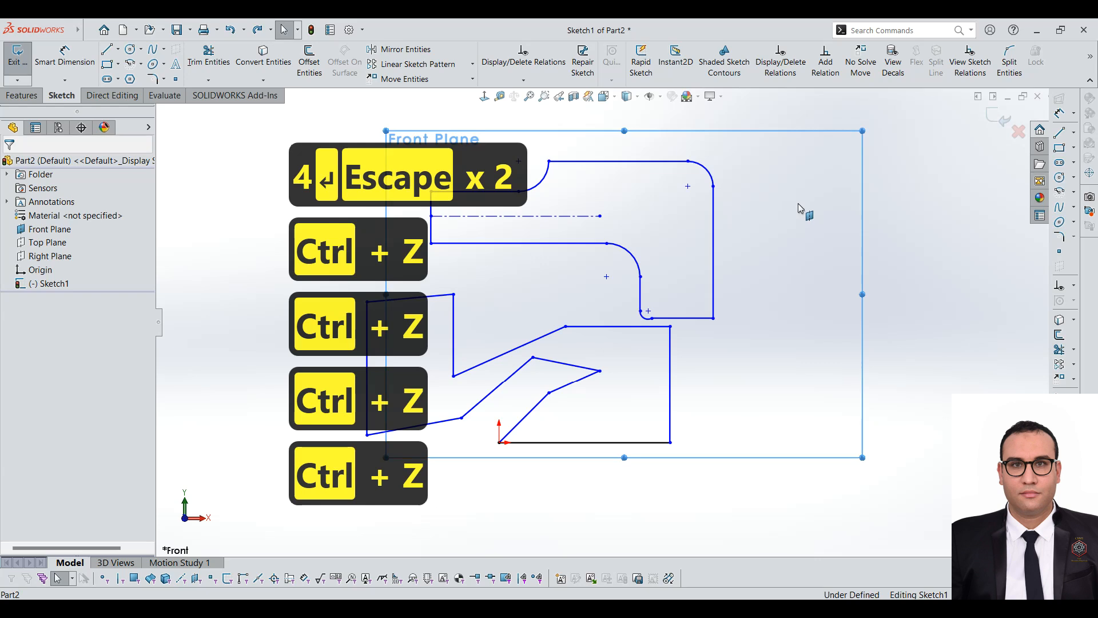
# Make the horizontal lines above and below the centerline symmetric about it
pyautogui.click(506, 216)
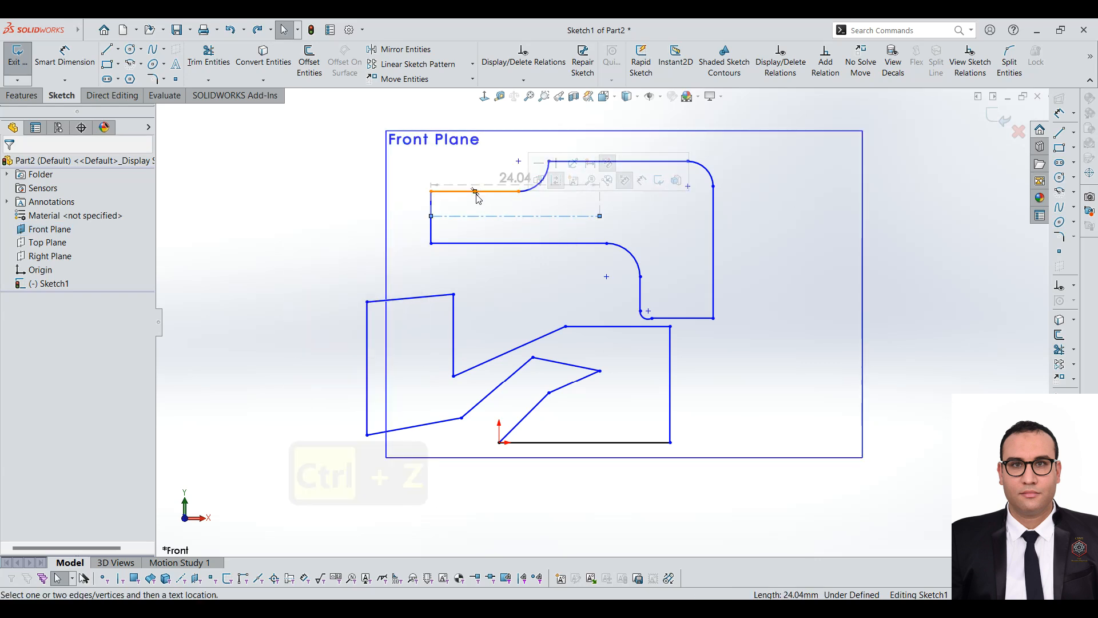
pyautogui.click(451, 192)
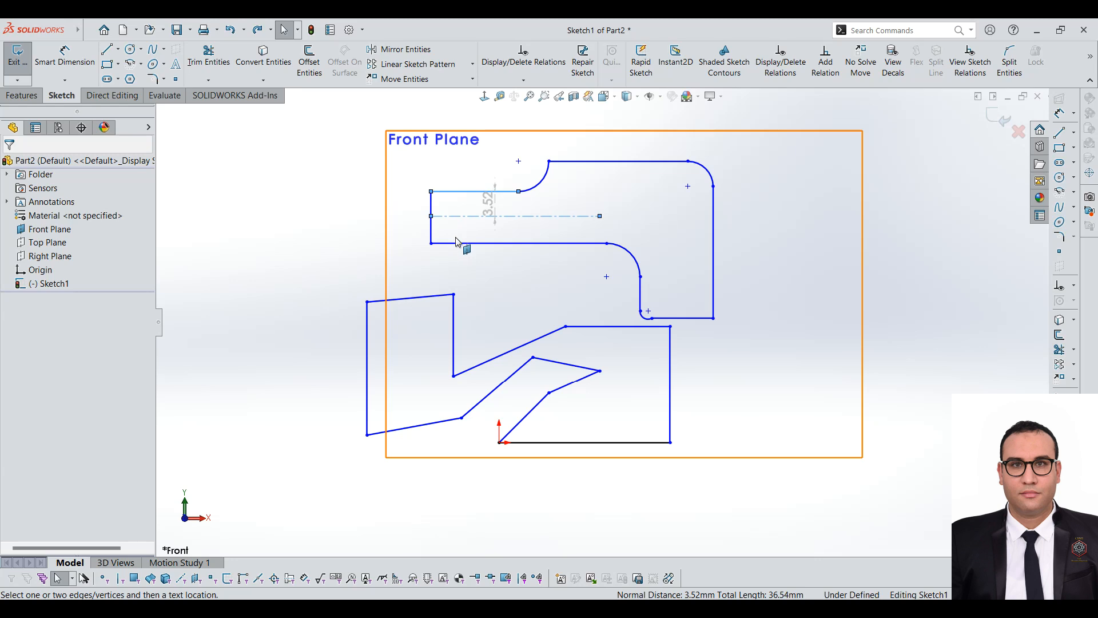
pyautogui.keyDown('ctrl'); pyautogui.click(456, 244); pyautogui.keyUp('ctrl')
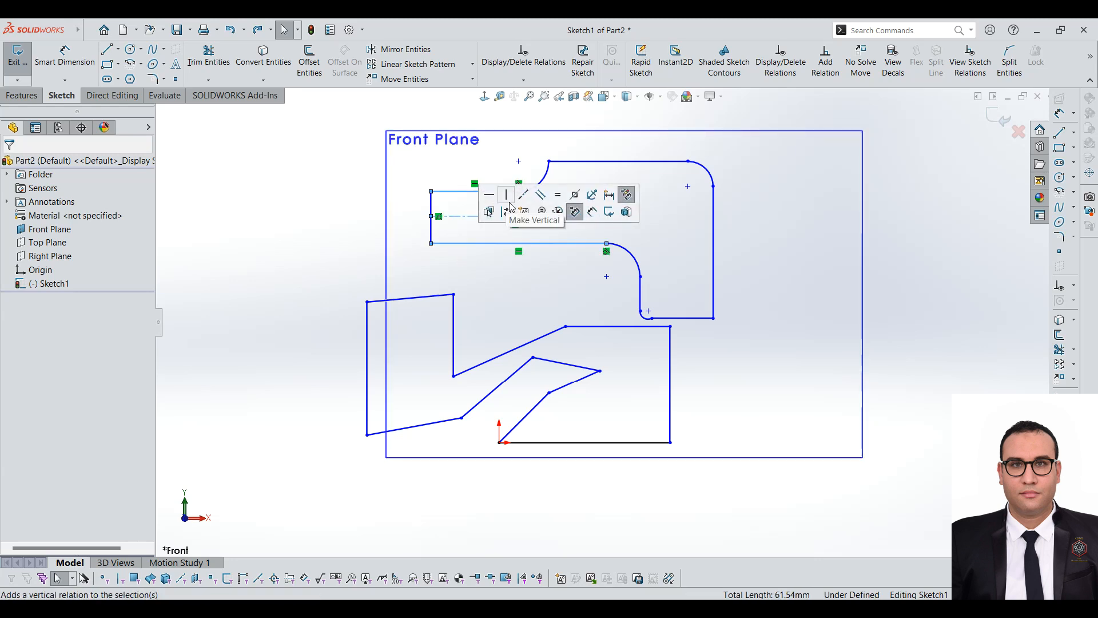
pyautogui.click(575, 196)
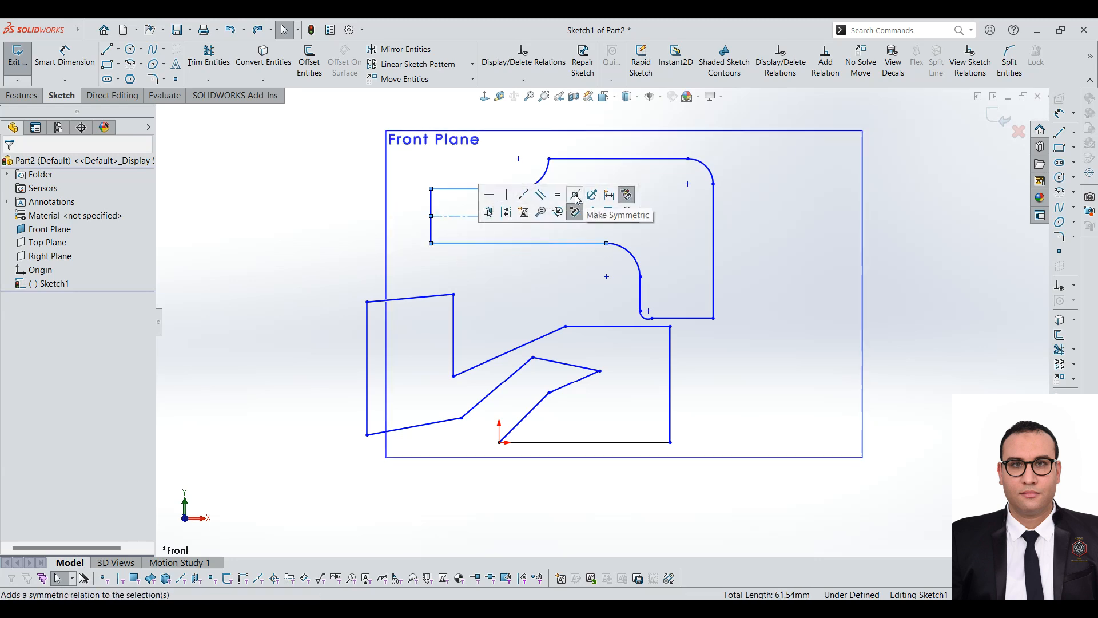
pyautogui.click(759, 236)
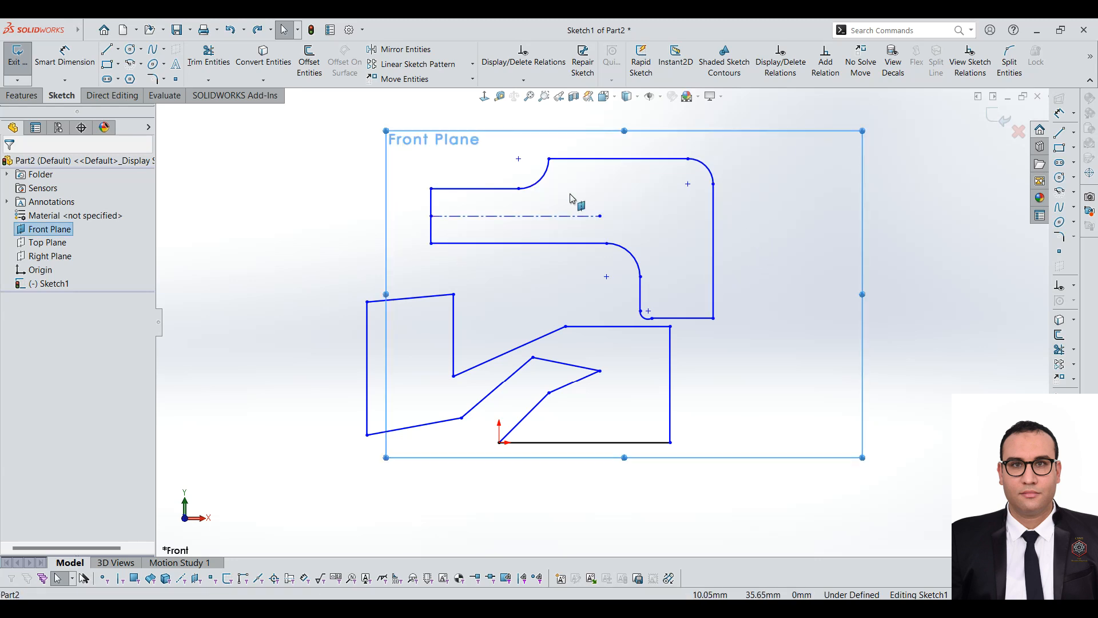
# Try a midpoint line centred on the lower-right corner of the upper profile
pyautogui.scroll(1, 831, 240)
pyautogui.scroll(-2, 806, 195)
pyautogui.scroll(2, 682, 316)
pyautogui.scroll(-1, 635, 362)
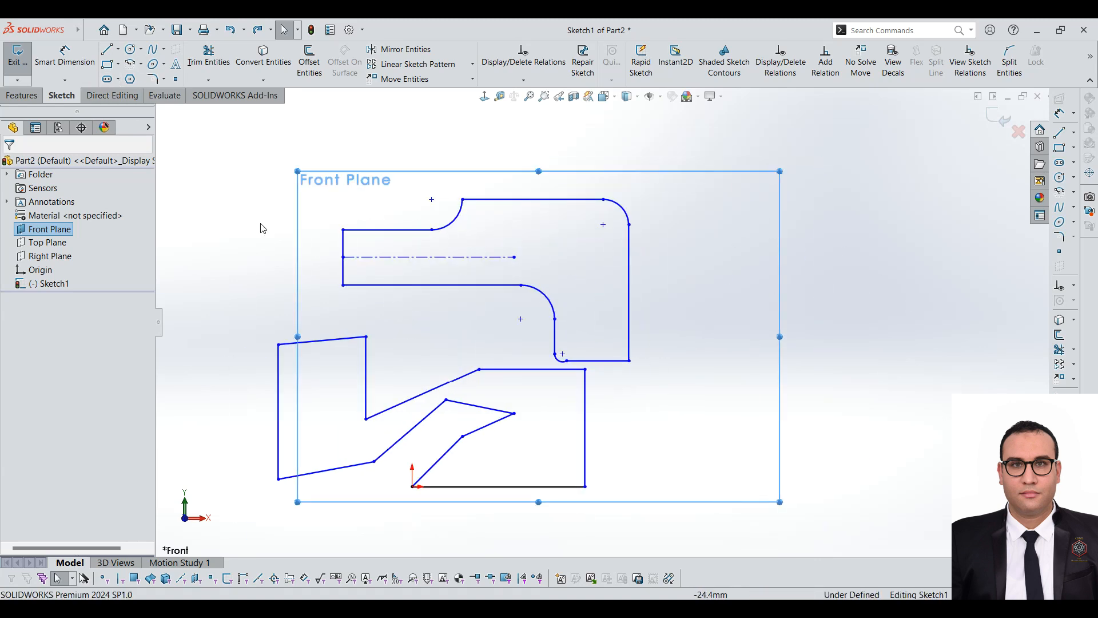
pyautogui.click(120, 50)
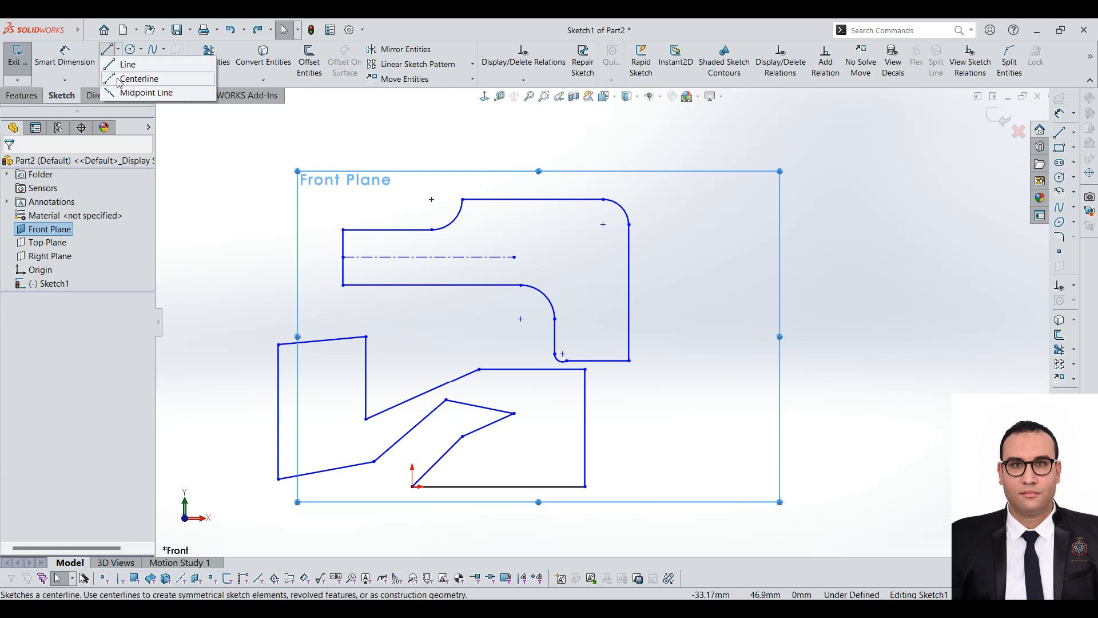
pyautogui.click(146, 93)
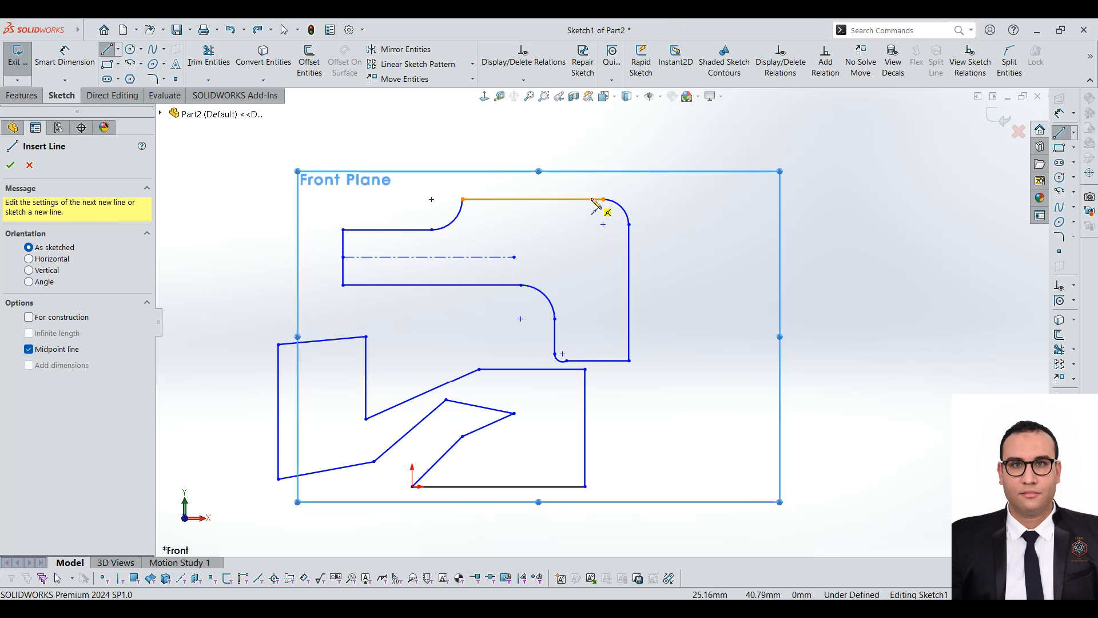
pyautogui.click(629, 360)
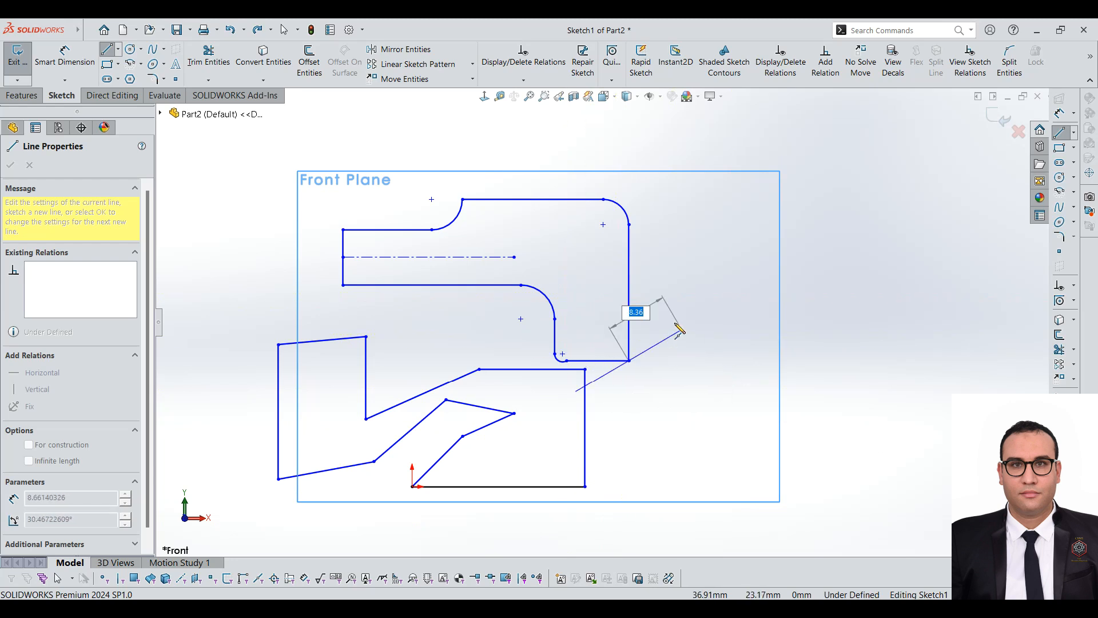
pyautogui.press('Escape')
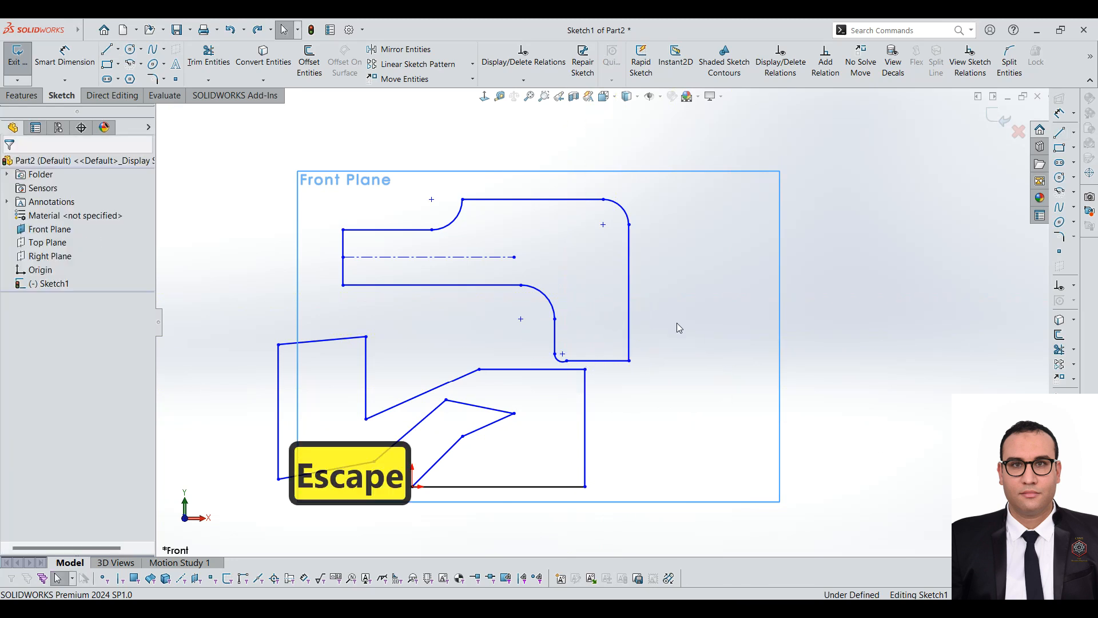
pyautogui.click(107, 51)
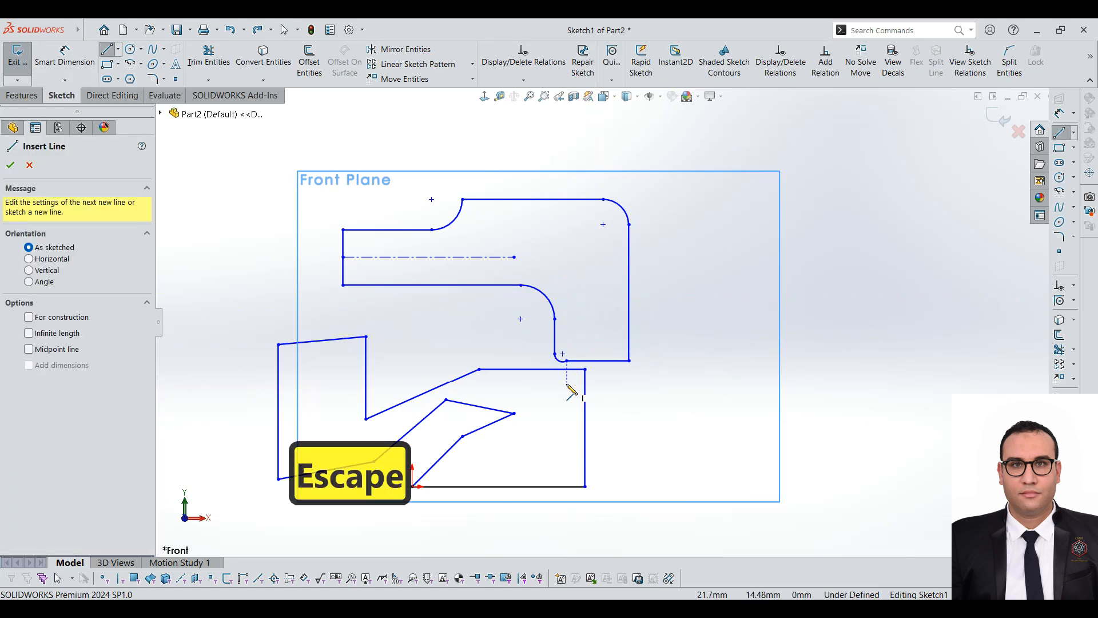
pyautogui.click(521, 318)
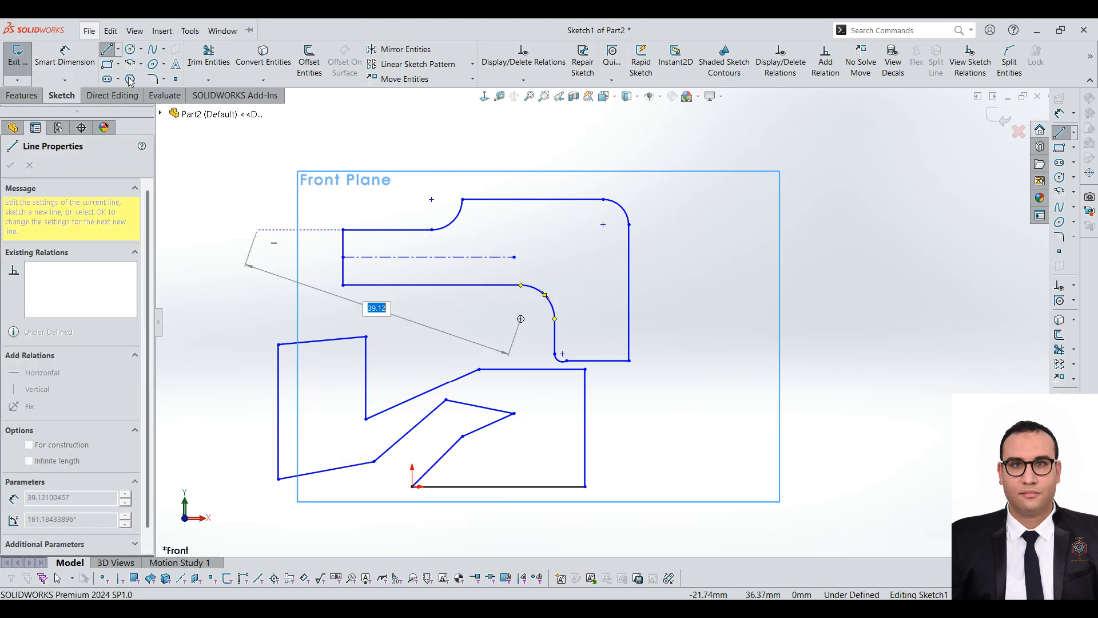
pyautogui.click(88, 30)
pyautogui.click(332, 30)
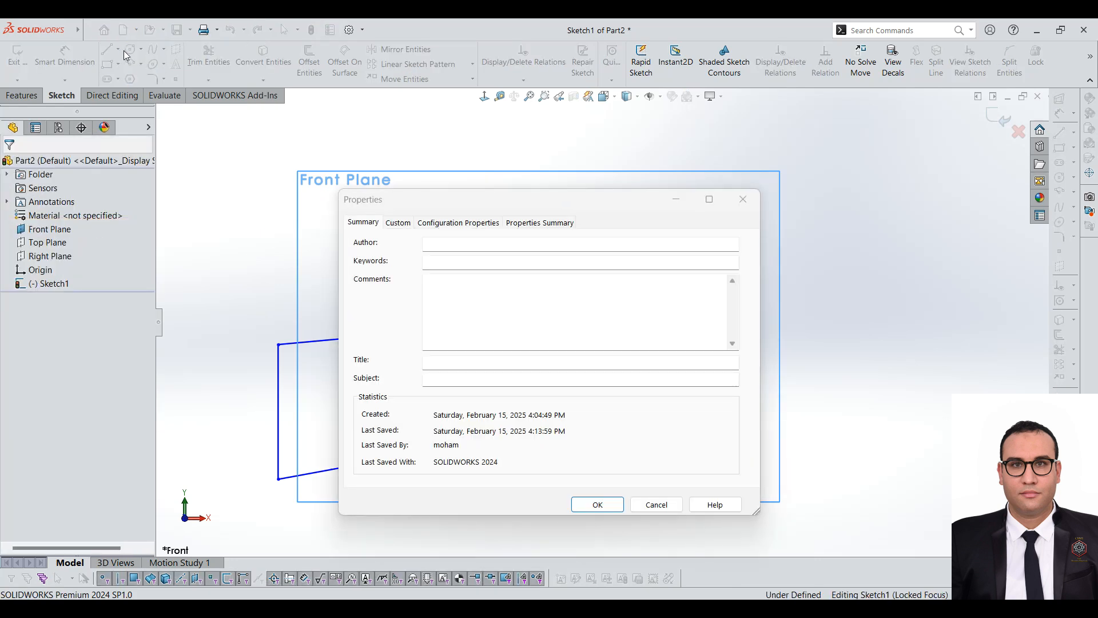
pyautogui.click(742, 199)
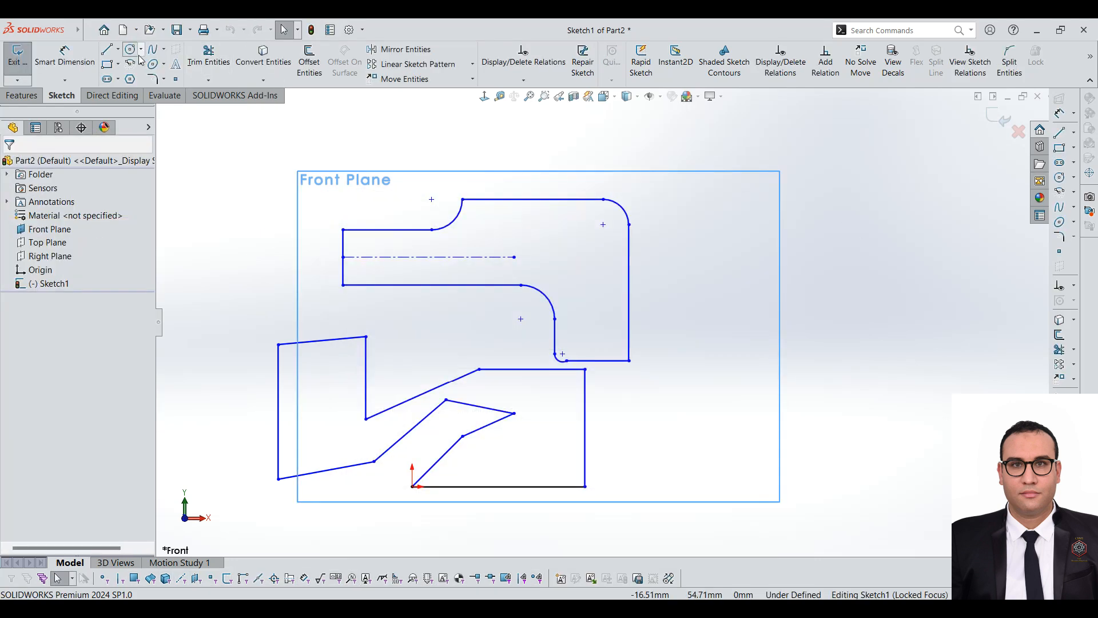
# Sketch a midpoint line about 9.58 mm long at 45°, centred on the large lower arc's center and ending at the arc's midpoint
pyautogui.click(119, 52)
pyautogui.click(143, 92)
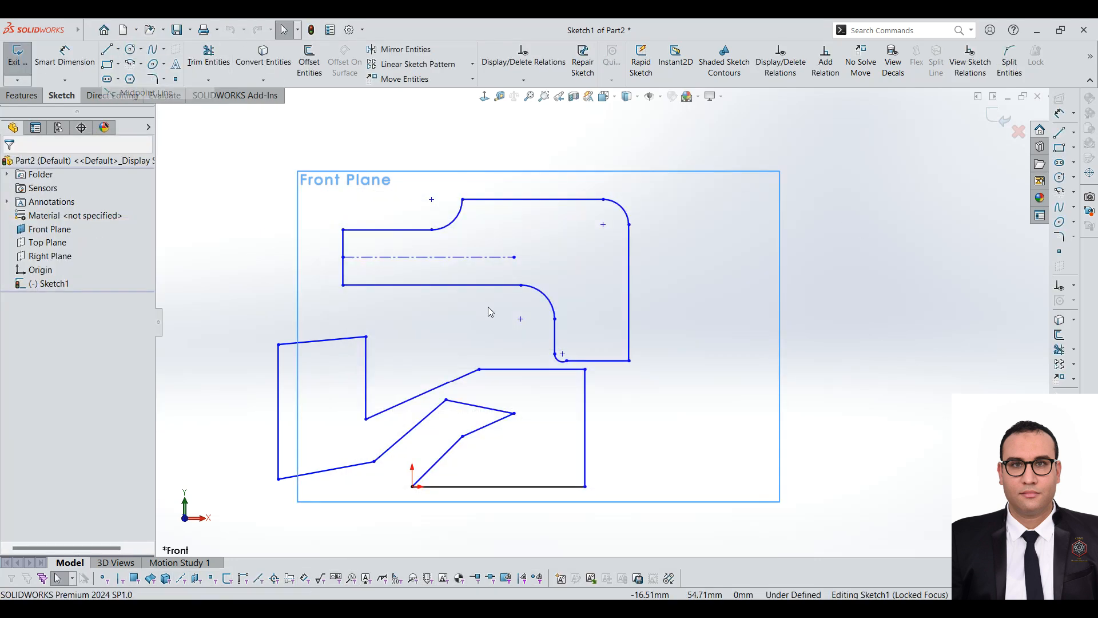
pyautogui.click(521, 318)
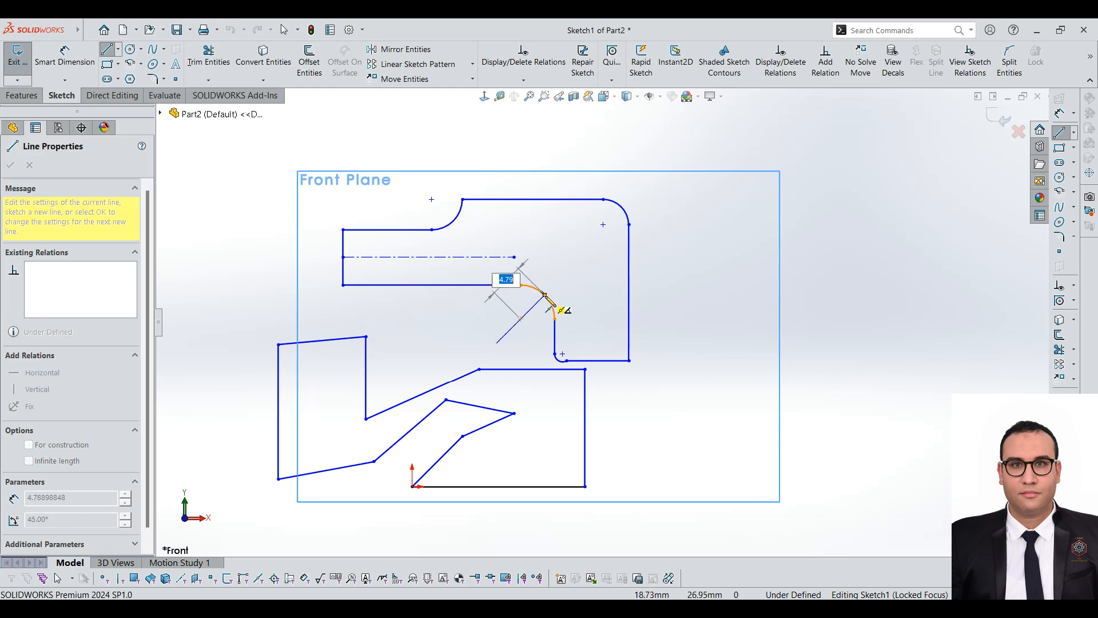
pyautogui.click(545, 296)
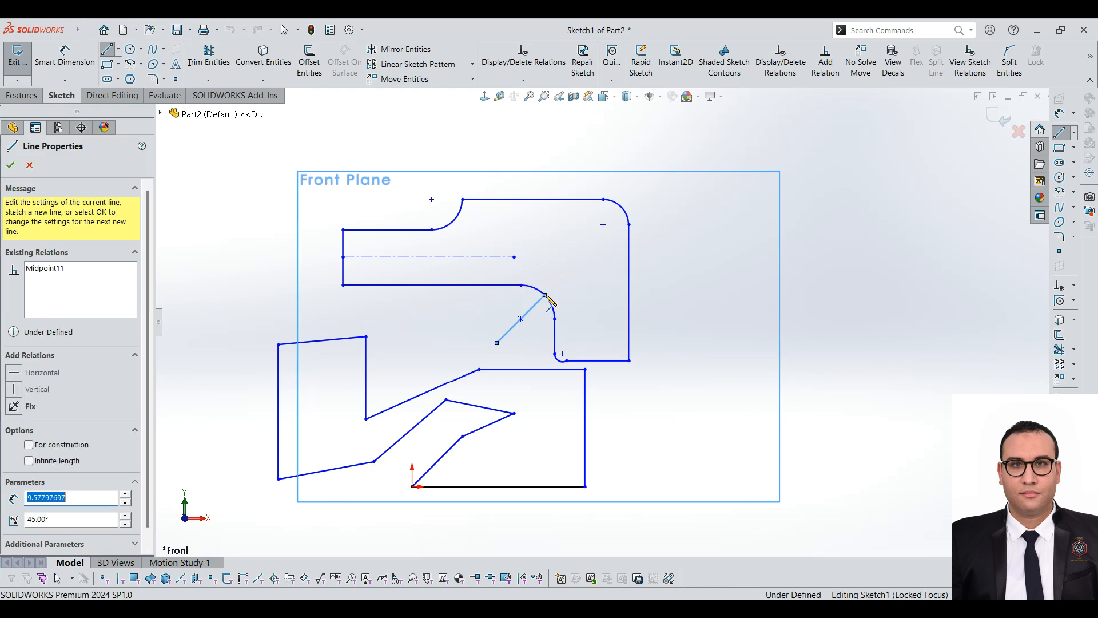
pyautogui.press('Escape')
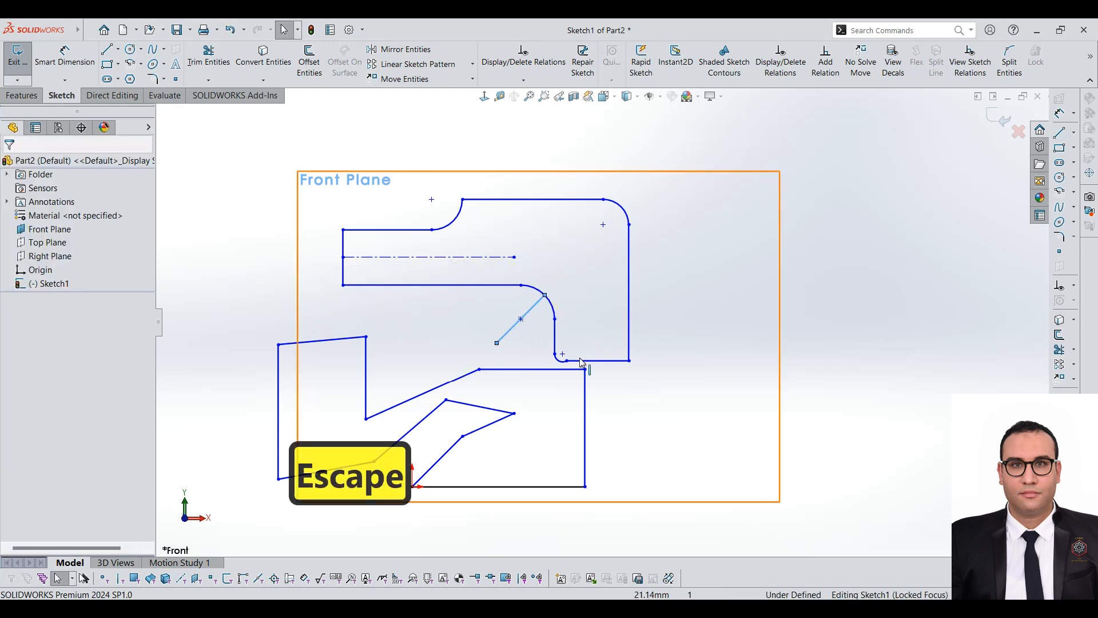
# Sketch a 15 mm diameter circle in the empty space beside the upper profile's rounded corner
pyautogui.click(118, 50)
pyautogui.click(120, 50)
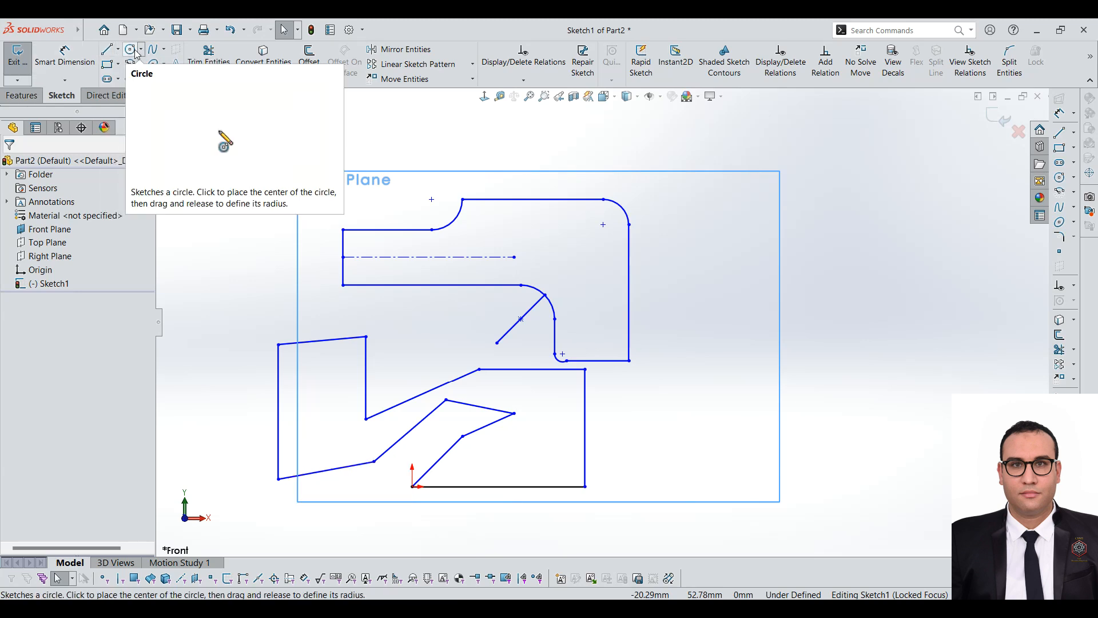
pyautogui.click(134, 51)
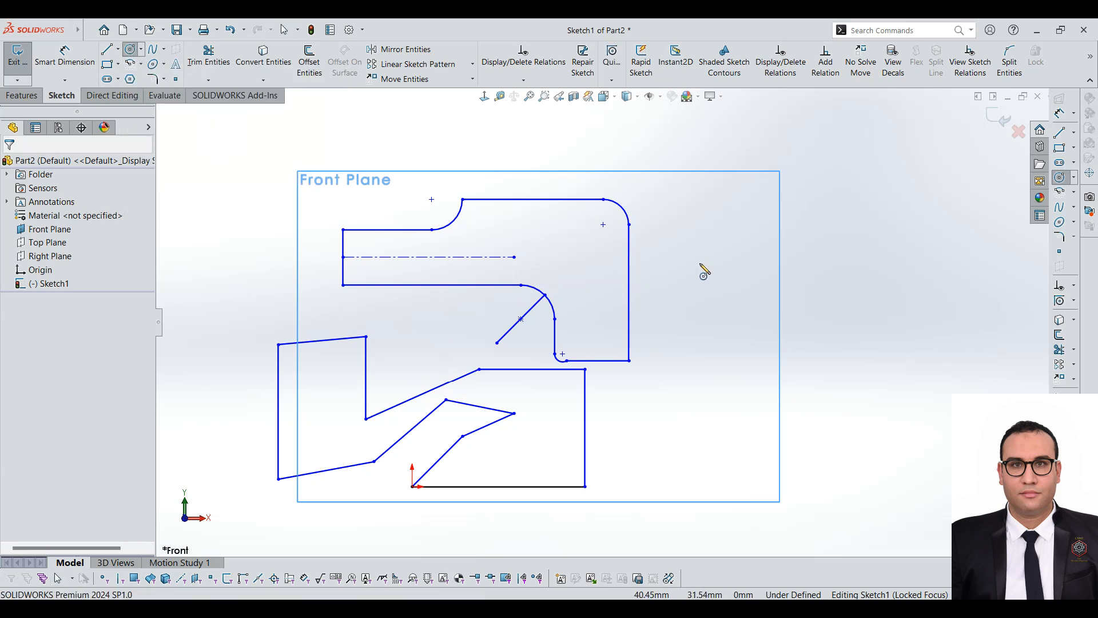
pyautogui.click(713, 224)
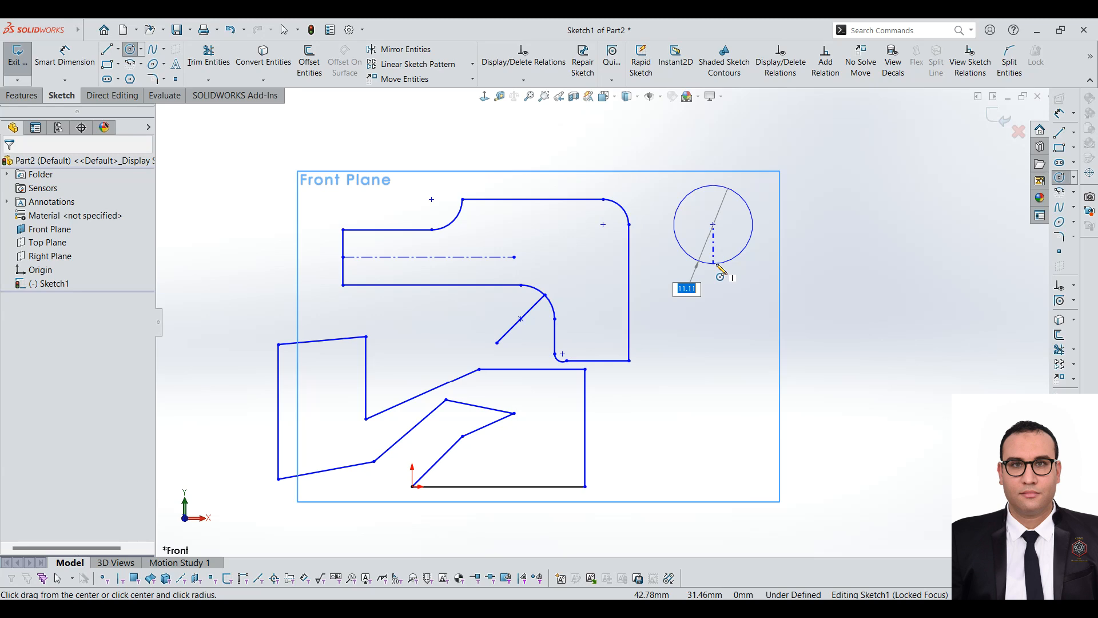
pyautogui.write('15')
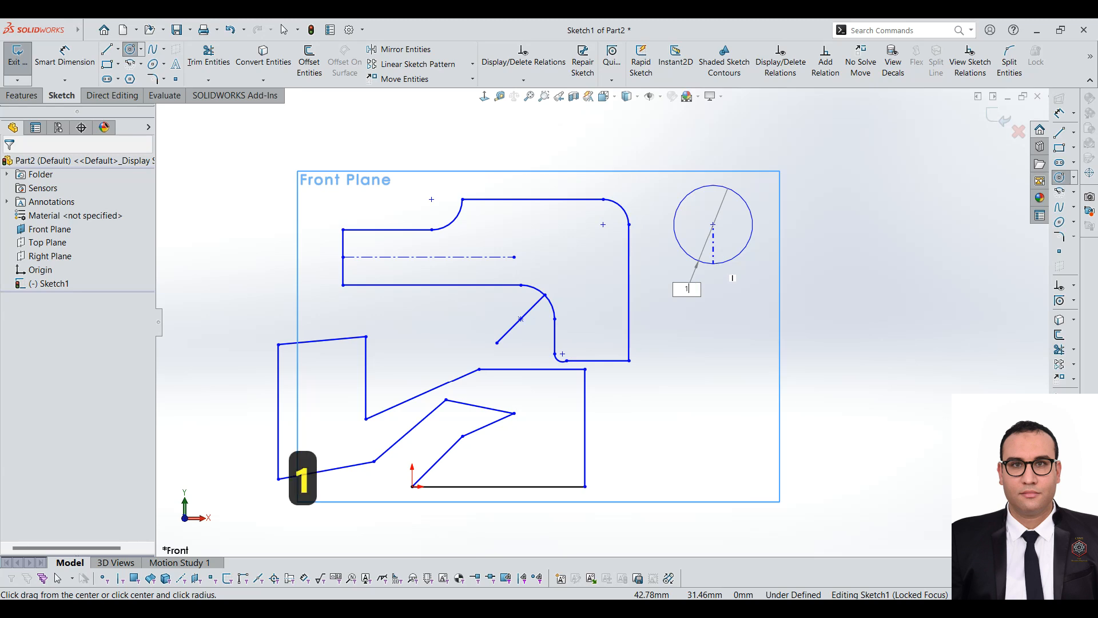
pyautogui.press('Return')
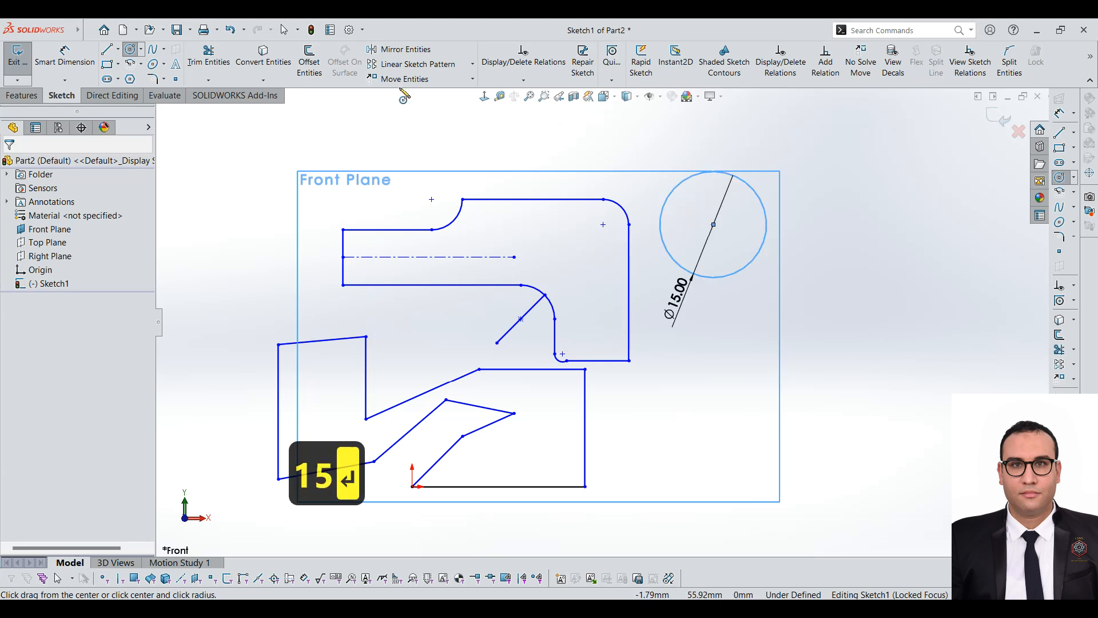
# Disable on-screen numeric input on entity creation in the sketch system options
pyautogui.click(349, 30)
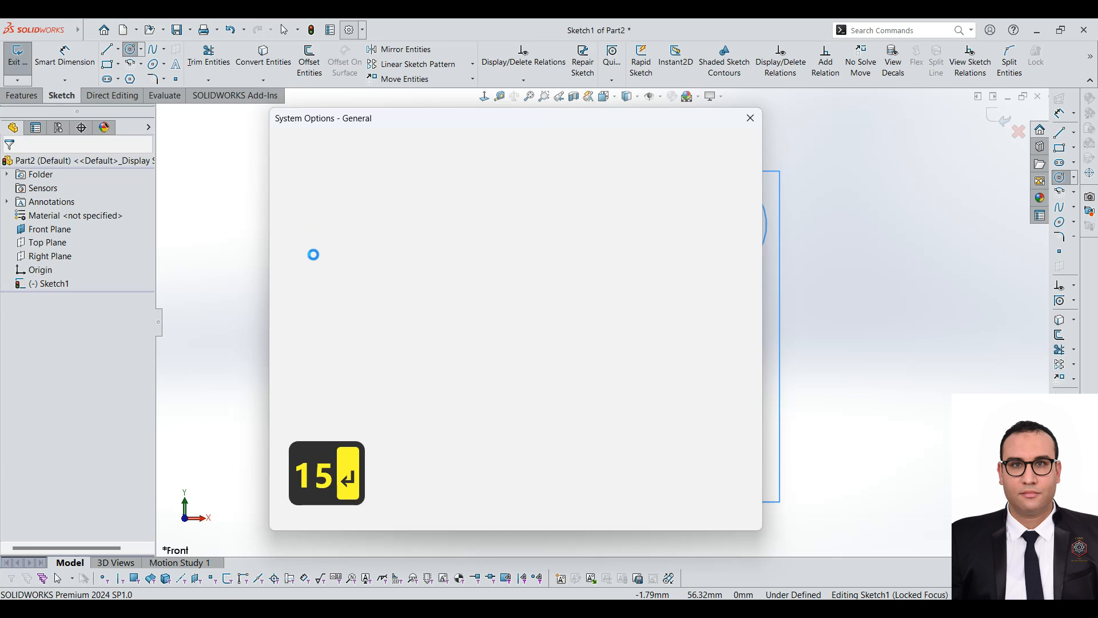
pyautogui.click(293, 243)
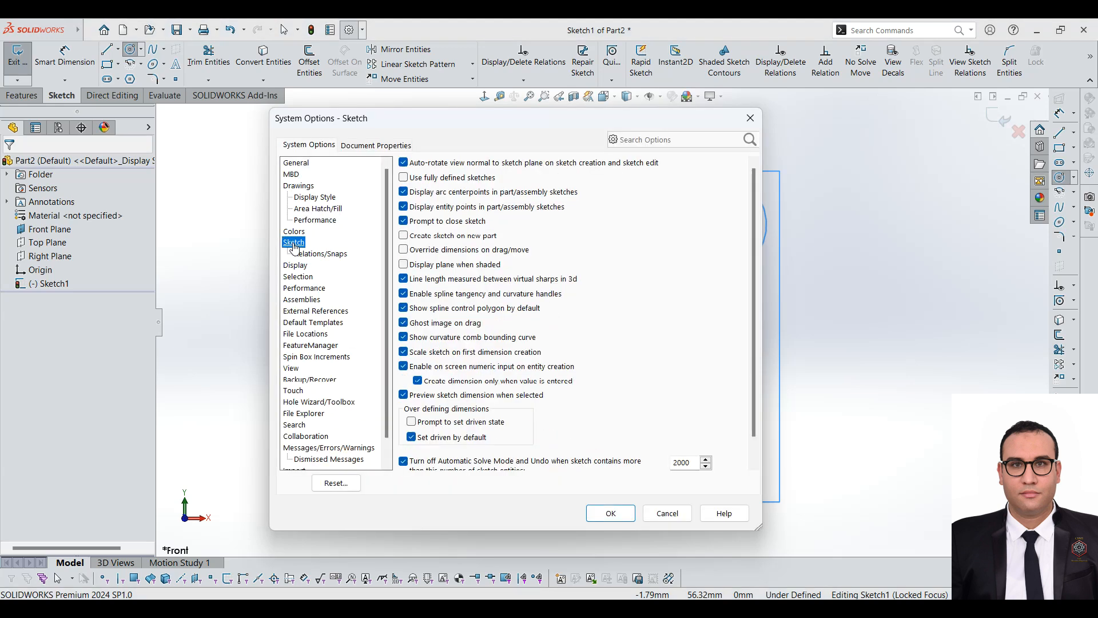
pyautogui.click(404, 366)
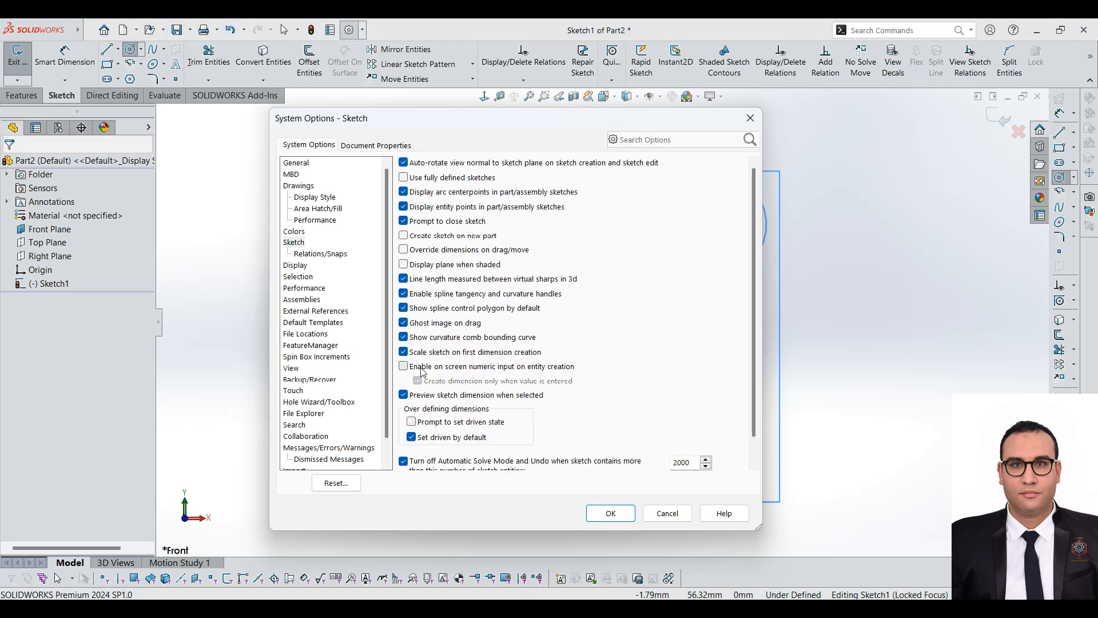
pyautogui.click(611, 513)
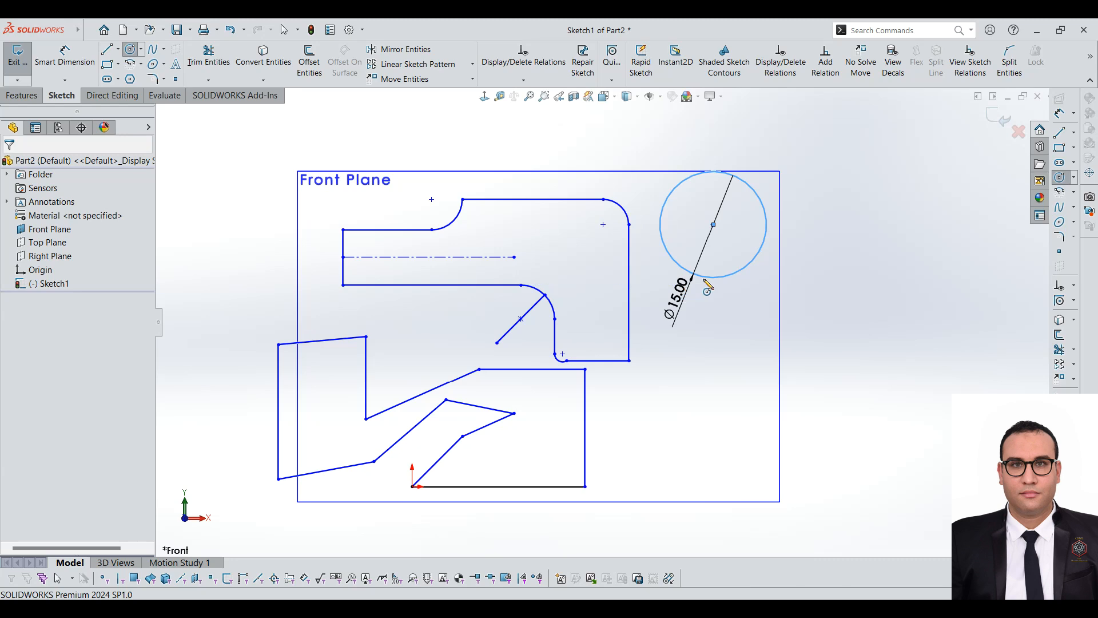
# Sketch a second circle about 13.6 mm in diameter directly below the 15 mm circle
pyautogui.press('Escape')
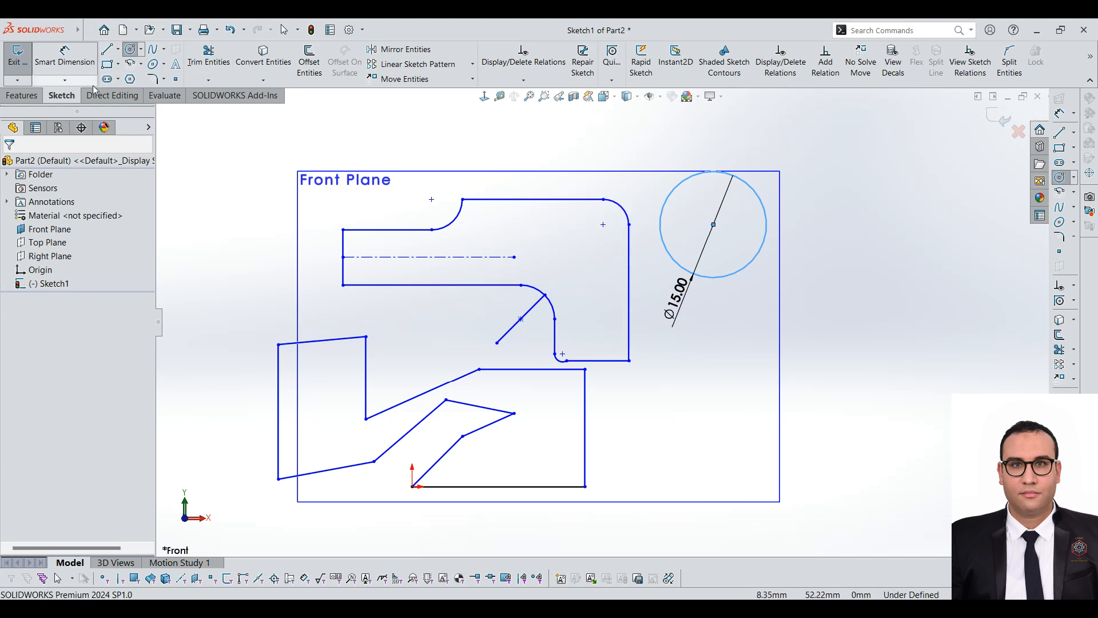
pyautogui.click(131, 50)
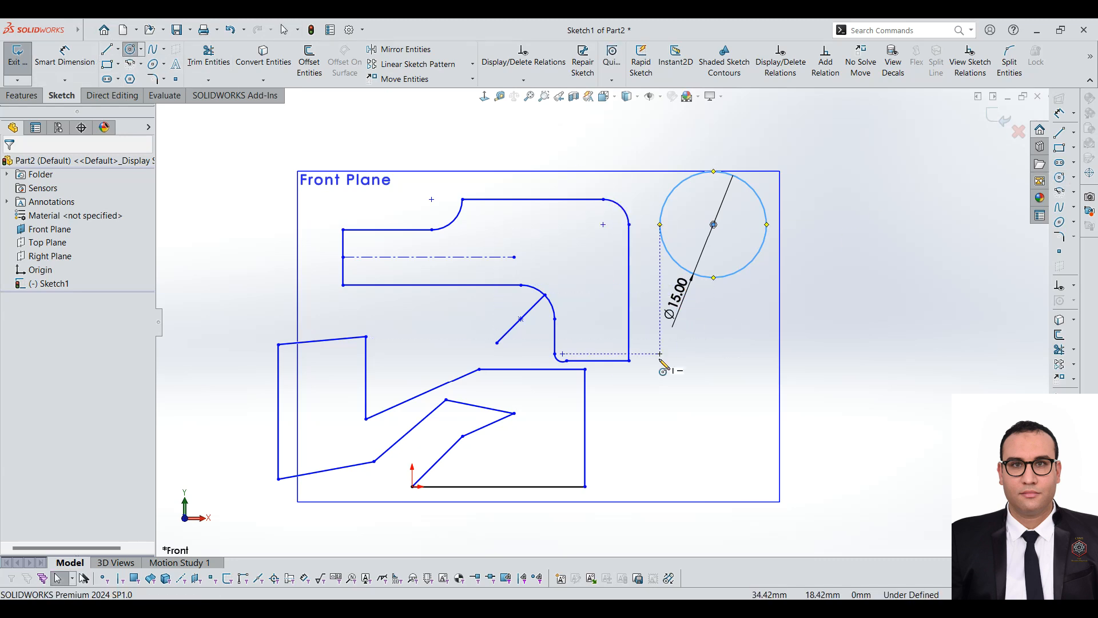
pyautogui.click(713, 384)
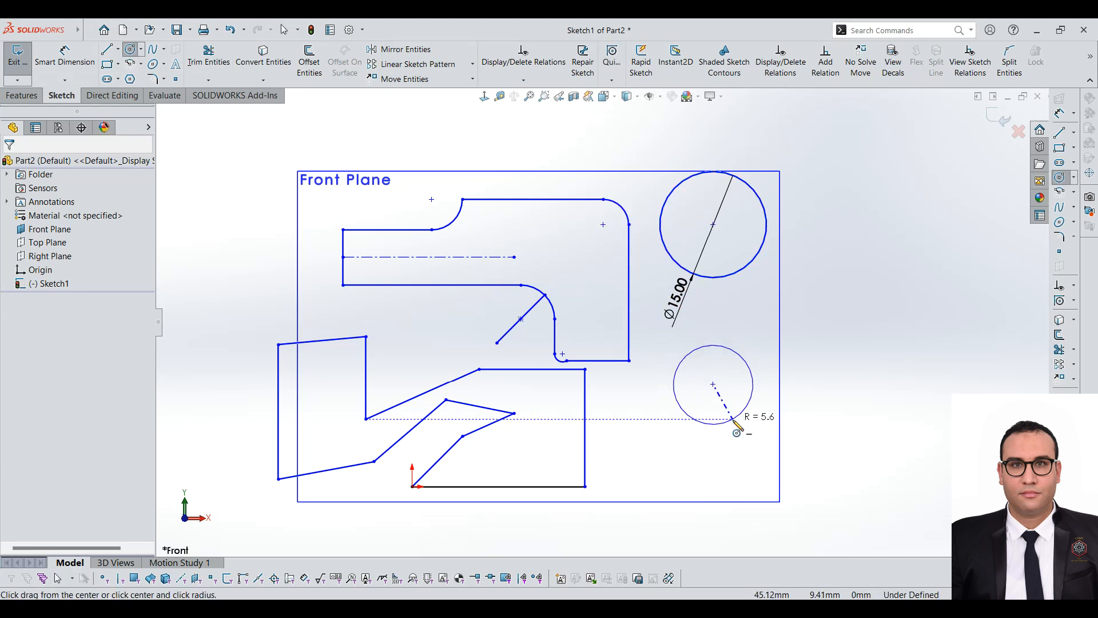
pyautogui.click(736, 430)
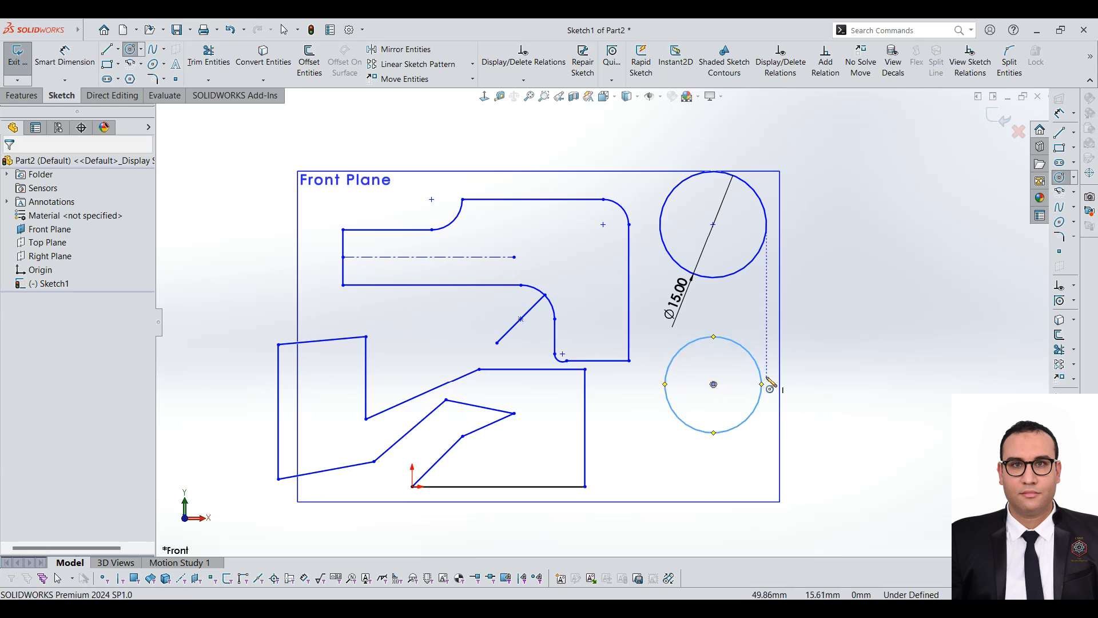
pyautogui.rightClick(837, 341)
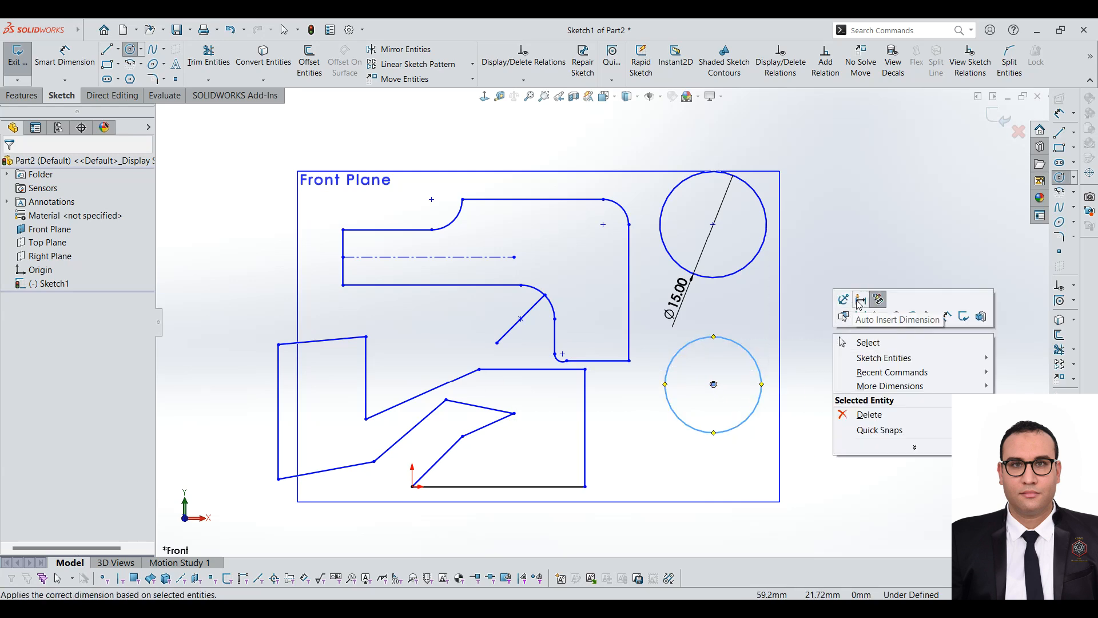
pyautogui.click(946, 316)
pyautogui.click(743, 346)
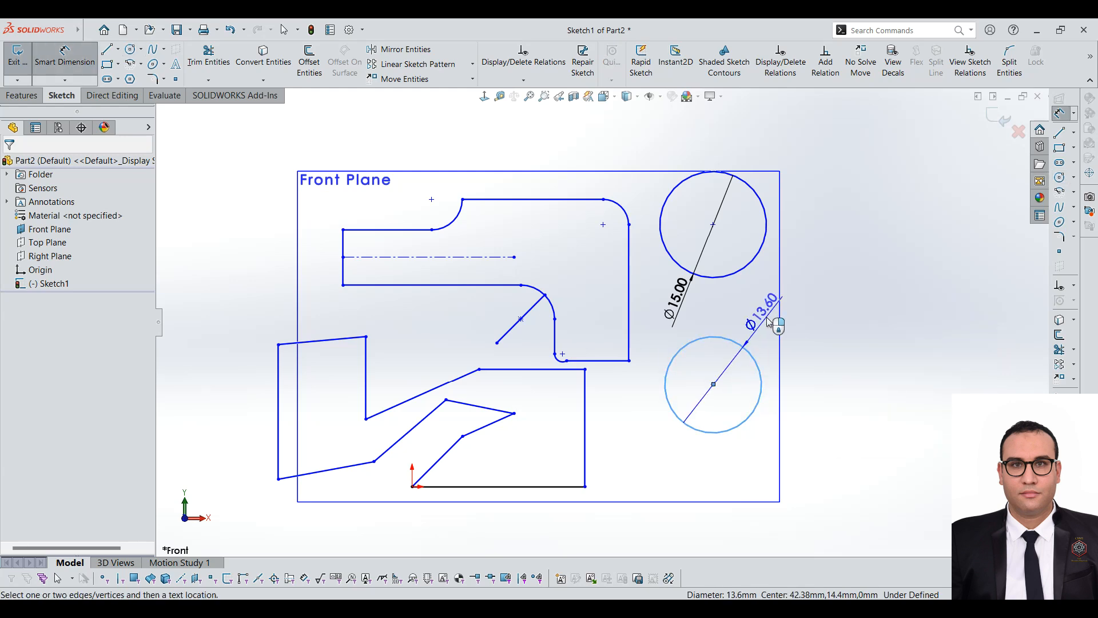
pyautogui.press('Escape')
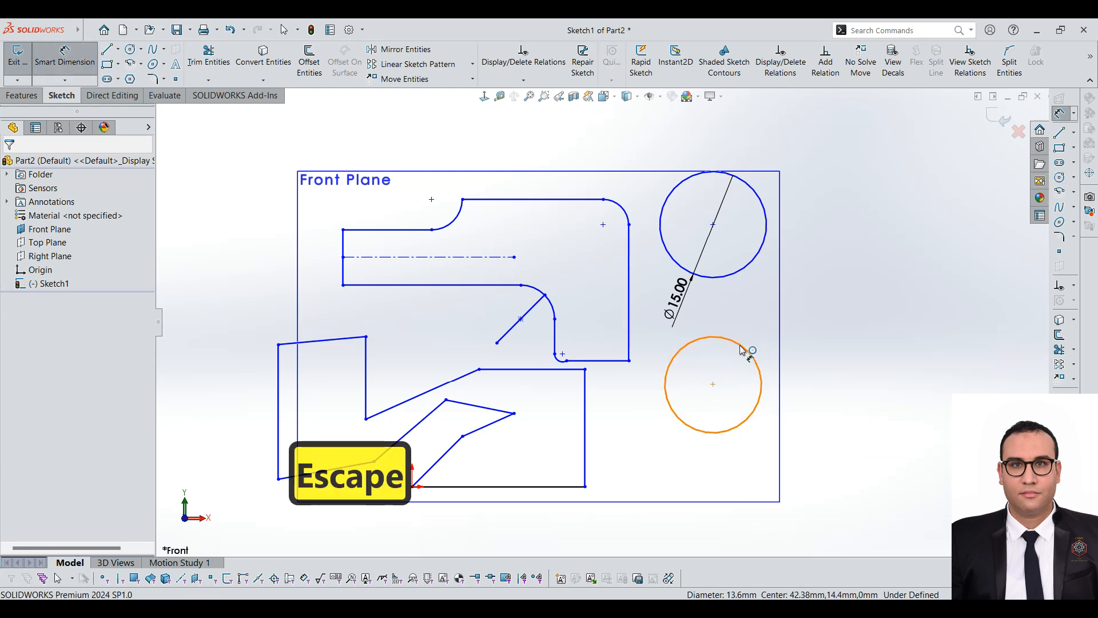
pyautogui.press('Escape')
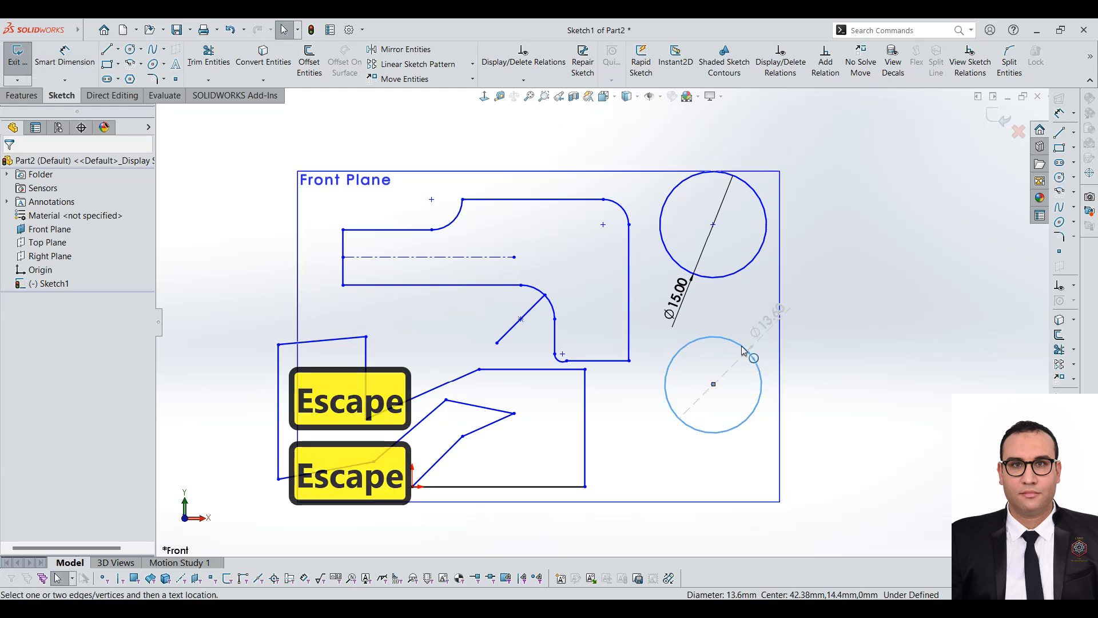
# Dimension the lower circle's diameter at 15 mm
pyautogui.doubleClick(772, 323)
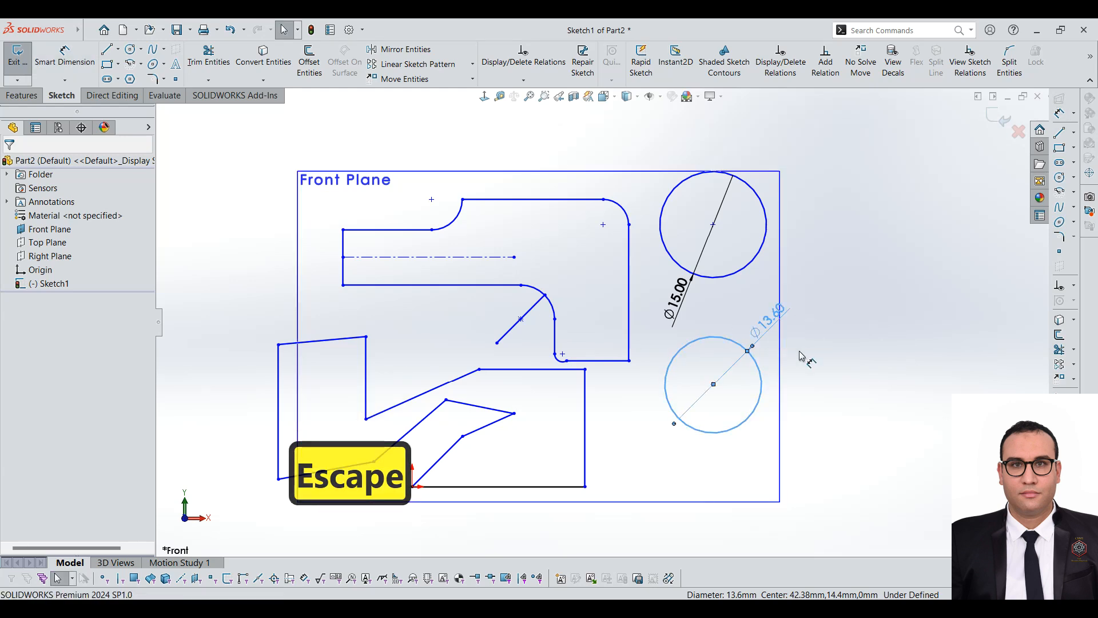
pyautogui.write('15')
pyautogui.press('Return')
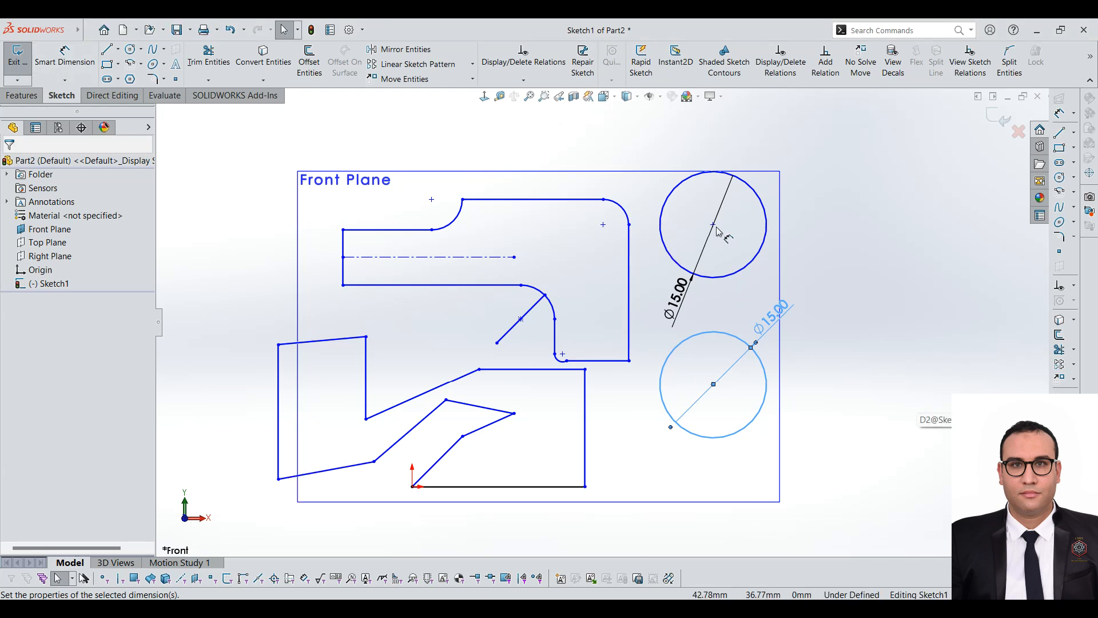
pyautogui.press('Escape')
# Shift the upper circle slightly away from the profile and fix its center point in place
pyautogui.moveTo(721, 221)
pyautogui.mouseDown()
pyautogui.moveTo(770, 279)
pyautogui.moveTo(750, 295)
pyautogui.moveTo(675, 97)
pyautogui.moveTo(527, 187)
pyautogui.moveTo(842, 180)
pyautogui.moveTo(599, 199)
pyautogui.moveTo(894, 174)
pyautogui.moveTo(730, 240)
pyautogui.moveTo(693, 214)
pyautogui.moveTo(717, 227)
pyautogui.moveTo(629, 229)
pyautogui.moveTo(732, 235)
pyautogui.mouseUp()
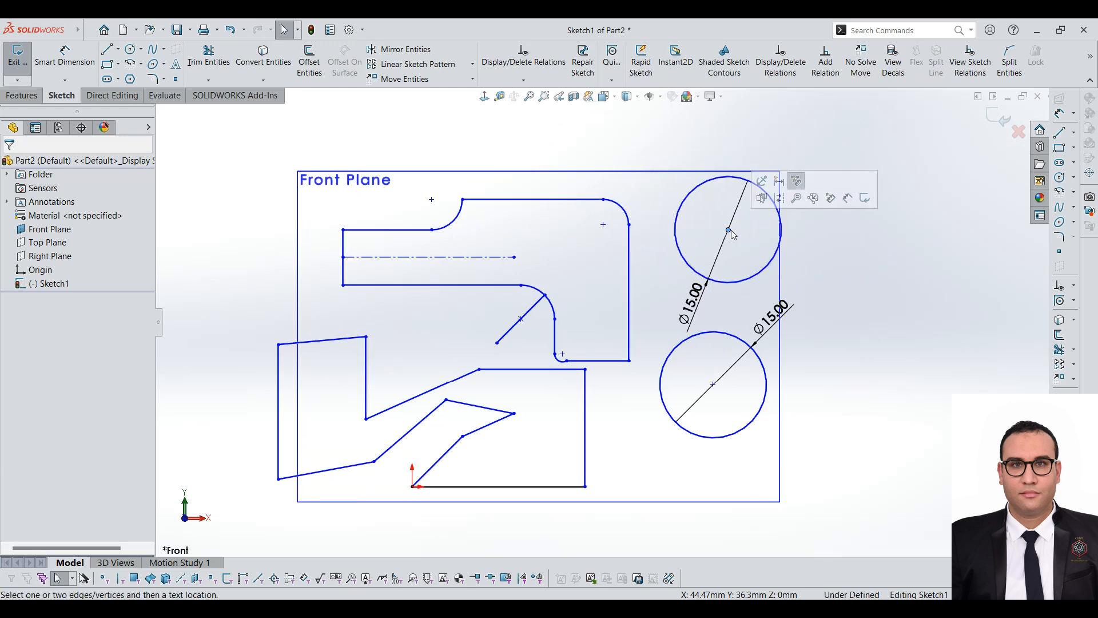
pyautogui.click(762, 181)
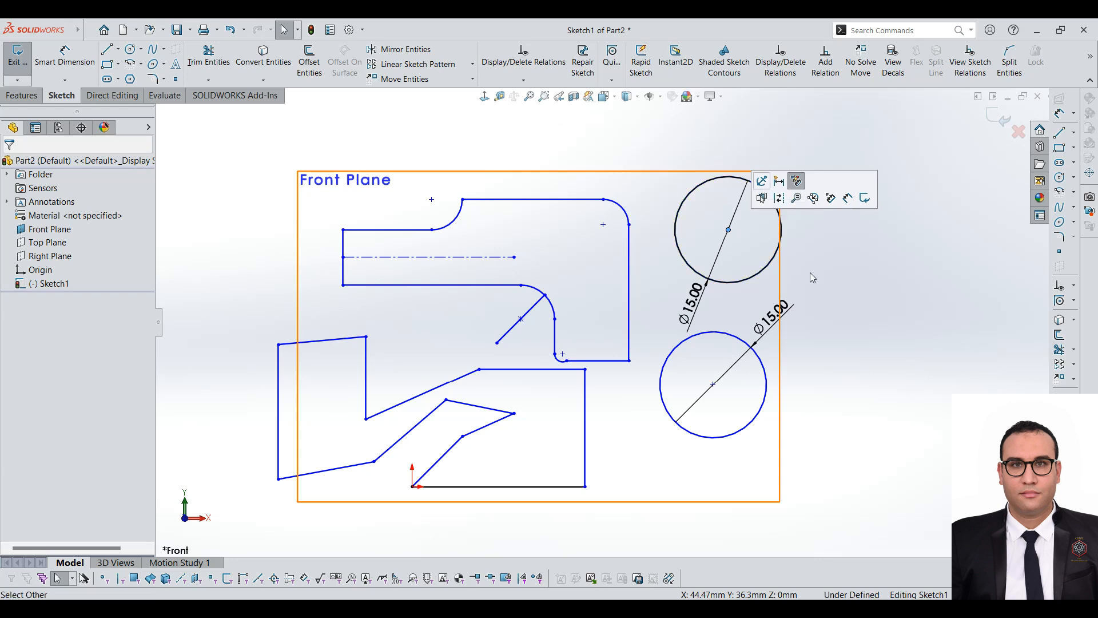
pyautogui.click(732, 224)
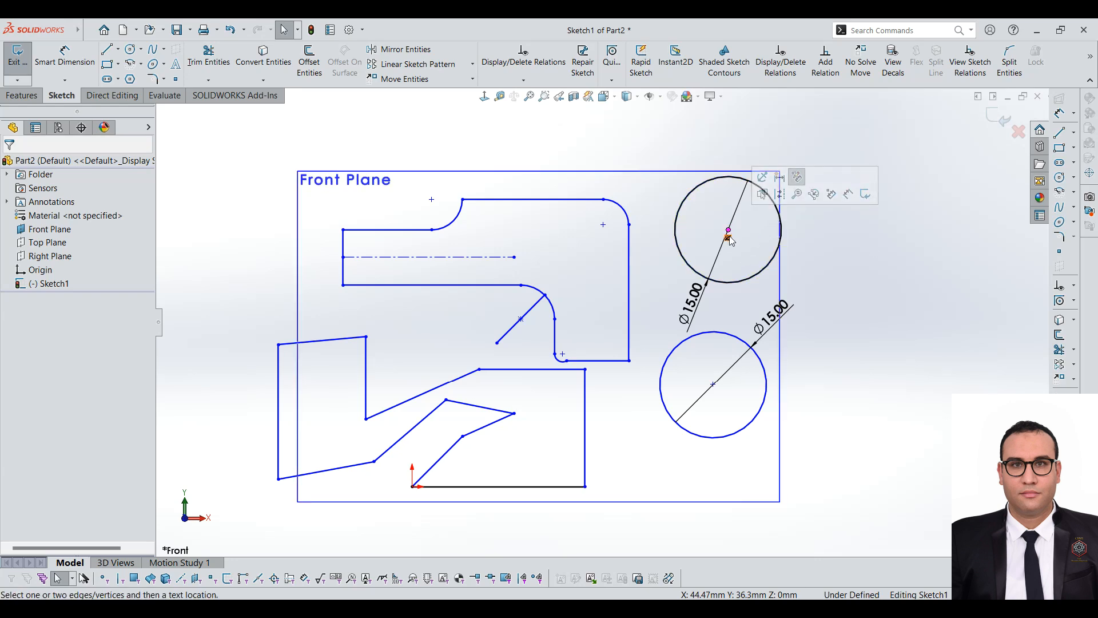
# Delete the Fix relation from the upper circle's center point
pyautogui.press('Escape')
pyautogui.rightClick(730, 240)
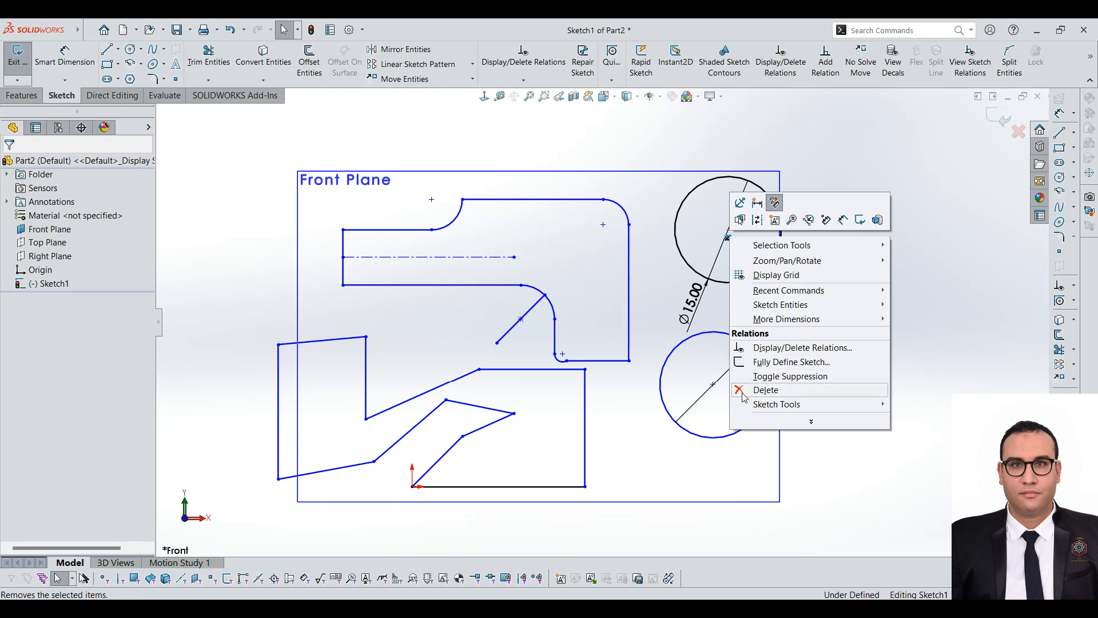
pyautogui.click(766, 387)
# Move the upper circle so its center lands on the center of the upper profile's rounded corner arc
pyautogui.moveTo(729, 229); pyautogui.dragTo(630, 222)
pyautogui.click(608, 222)
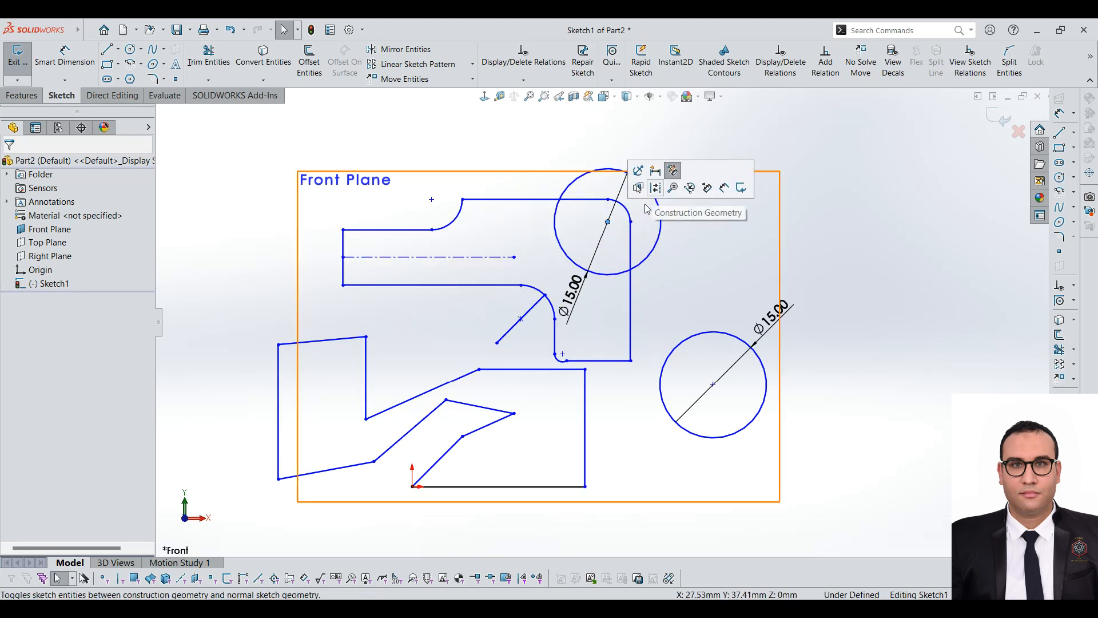
# Examine the relations between the upper circle's center point and the profile's rounded corner arc
pyautogui.click(627, 212)
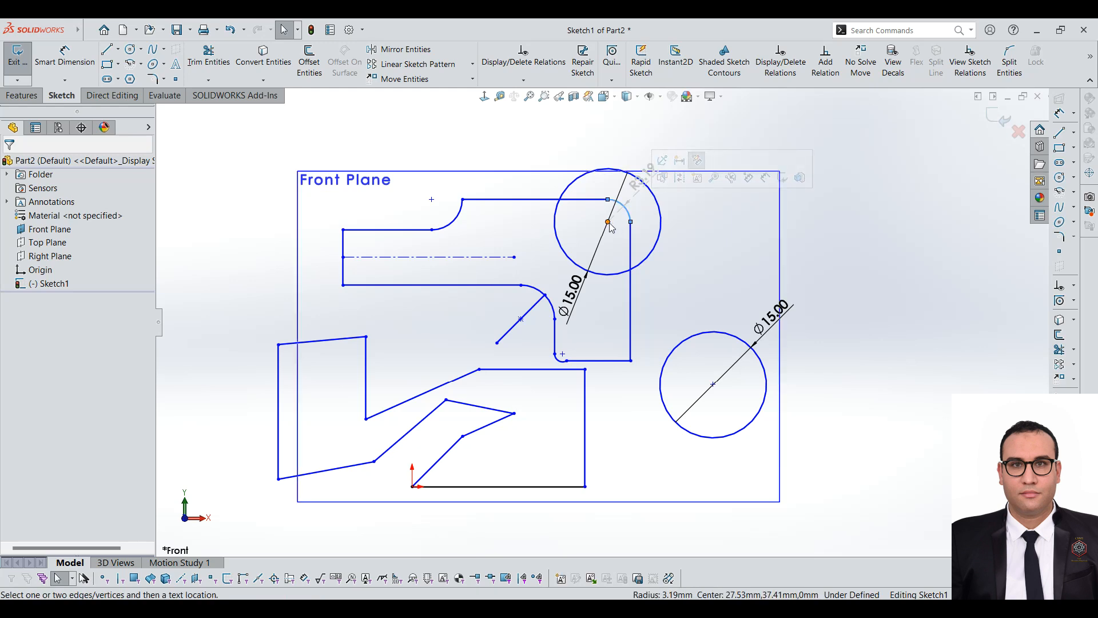
pyautogui.click(586, 182)
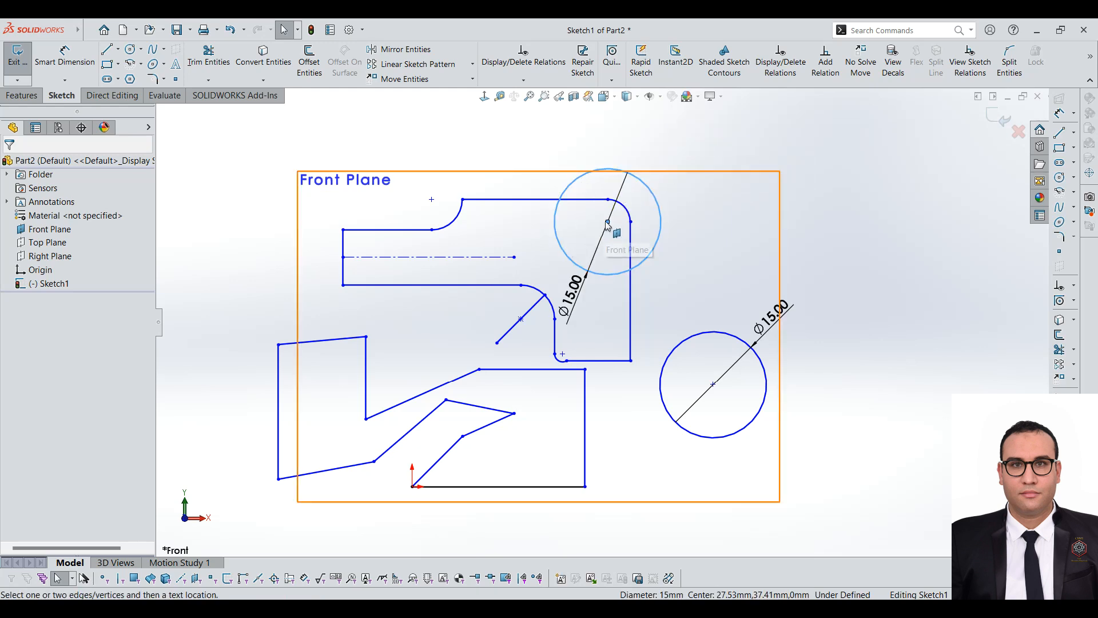
pyautogui.moveTo(552, 135); pyautogui.dragTo(700, 274)
pyautogui.click(660, 240)
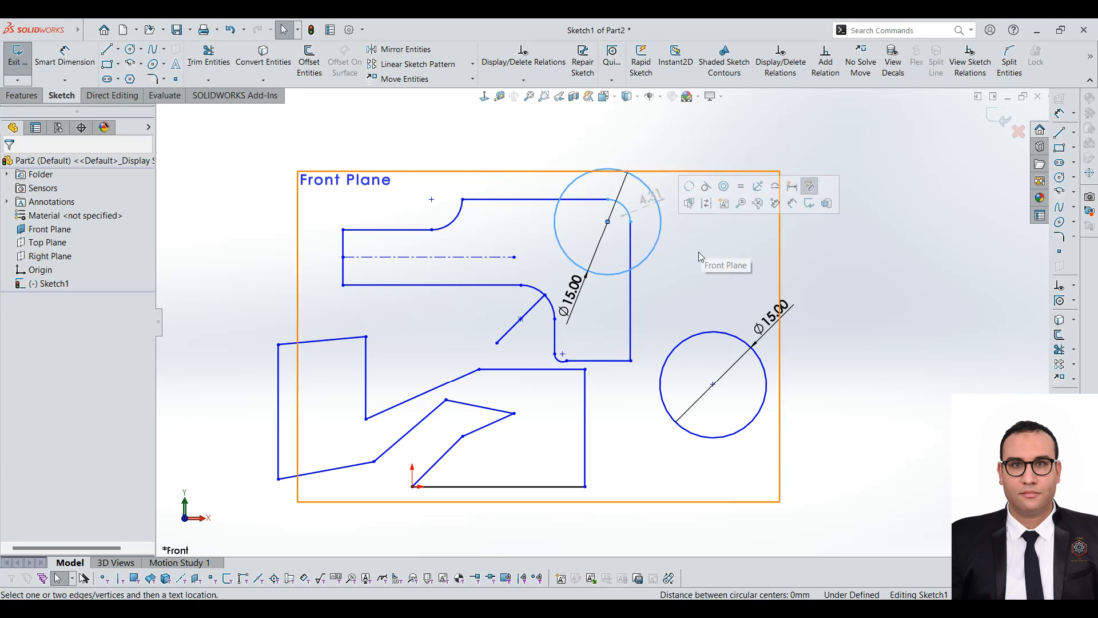
pyautogui.press('Escape')
pyautogui.press('Escape')
pyautogui.press('Escape')
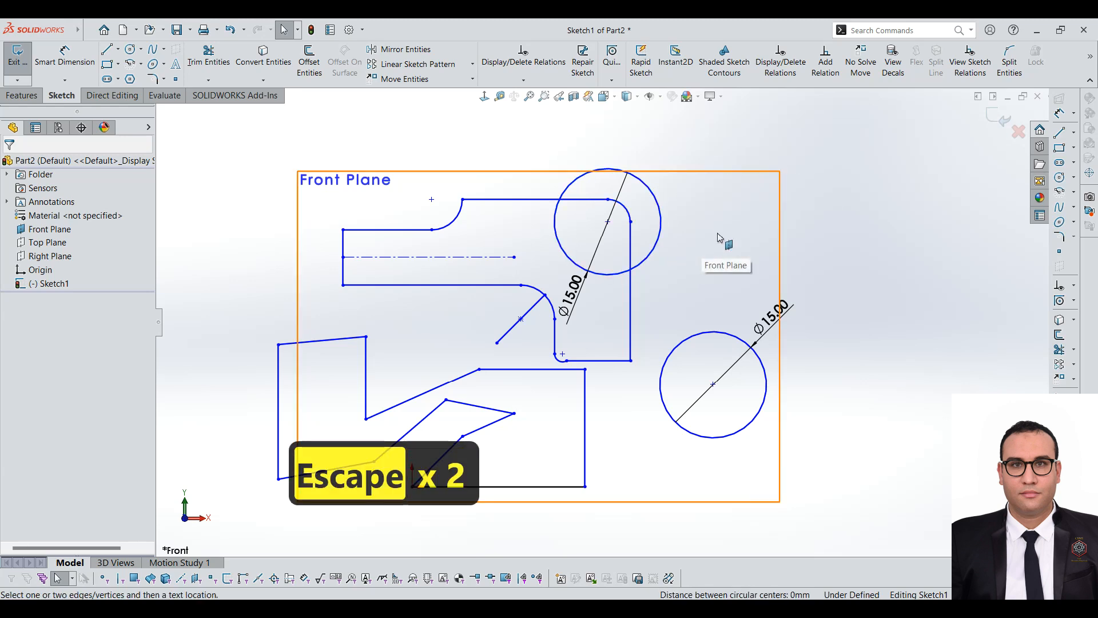
# Hide the Front Plane to clear its outline from around the sketch
pyautogui.click(609, 224)
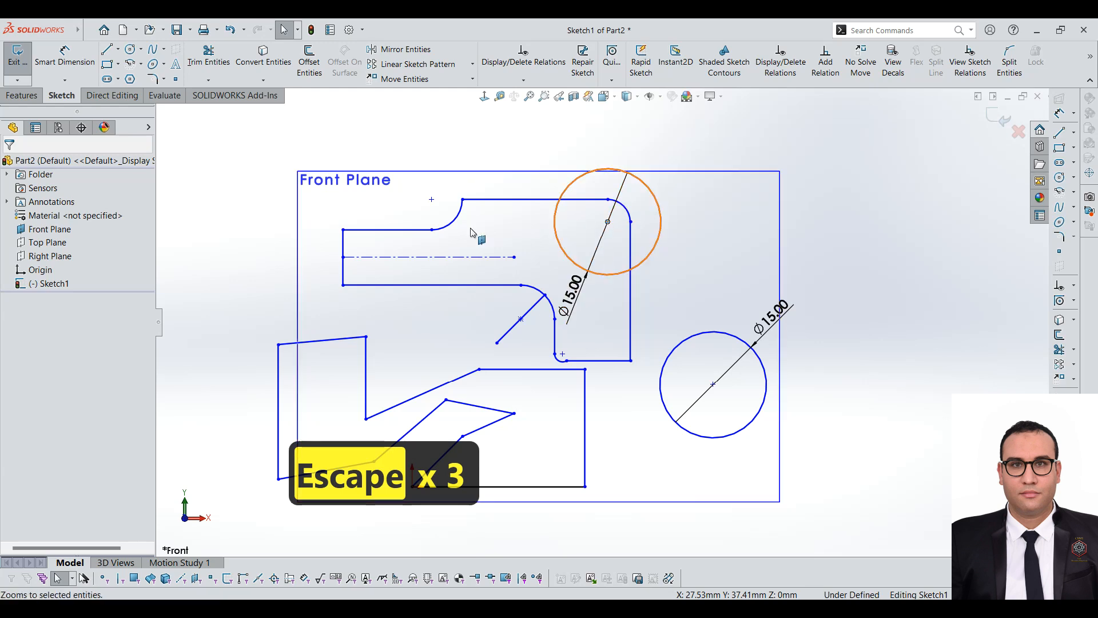
pyautogui.click(632, 219)
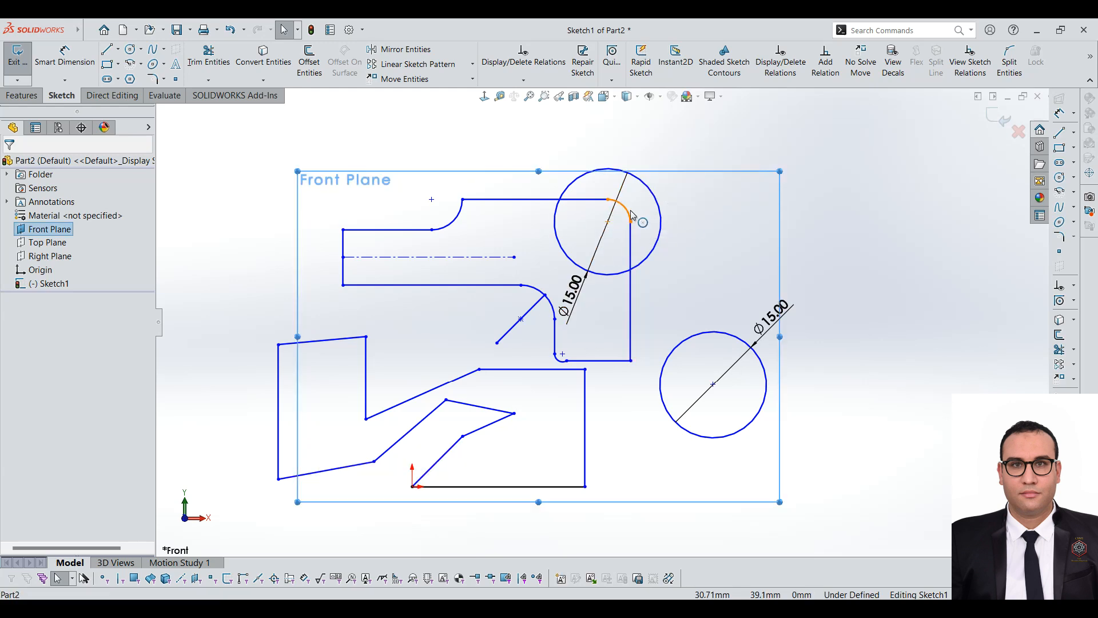
pyautogui.rightClick(782, 223)
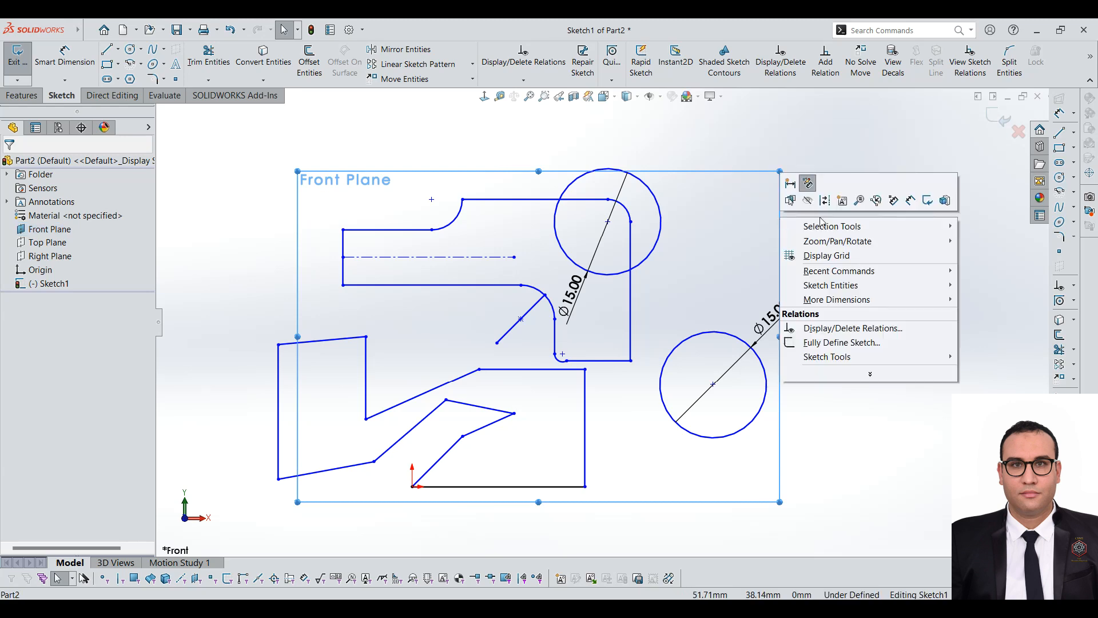
pyautogui.rightClick(48, 233)
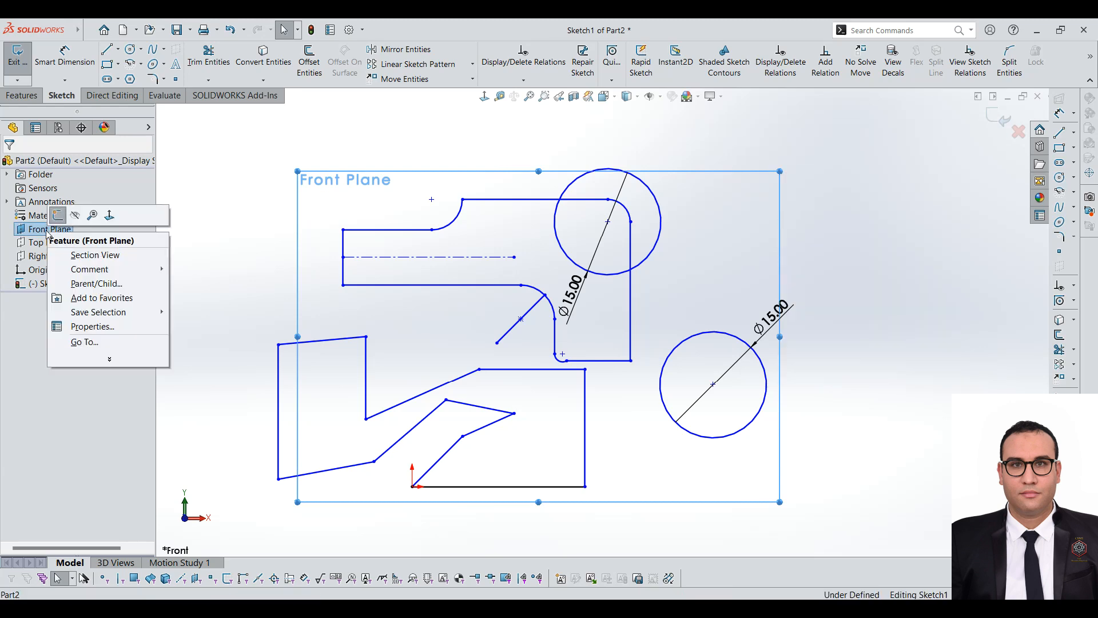
pyautogui.click(75, 217)
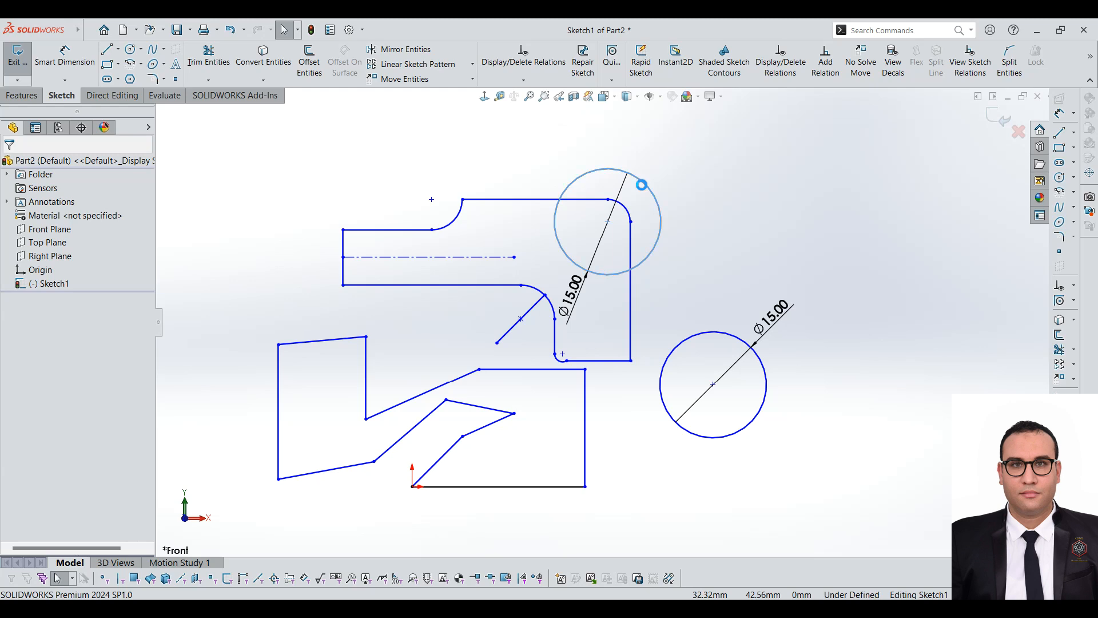
# Display the relations of the upper circle, its center point, its diameter dimension and the profile's rounded corner arc
pyautogui.click(608, 222)
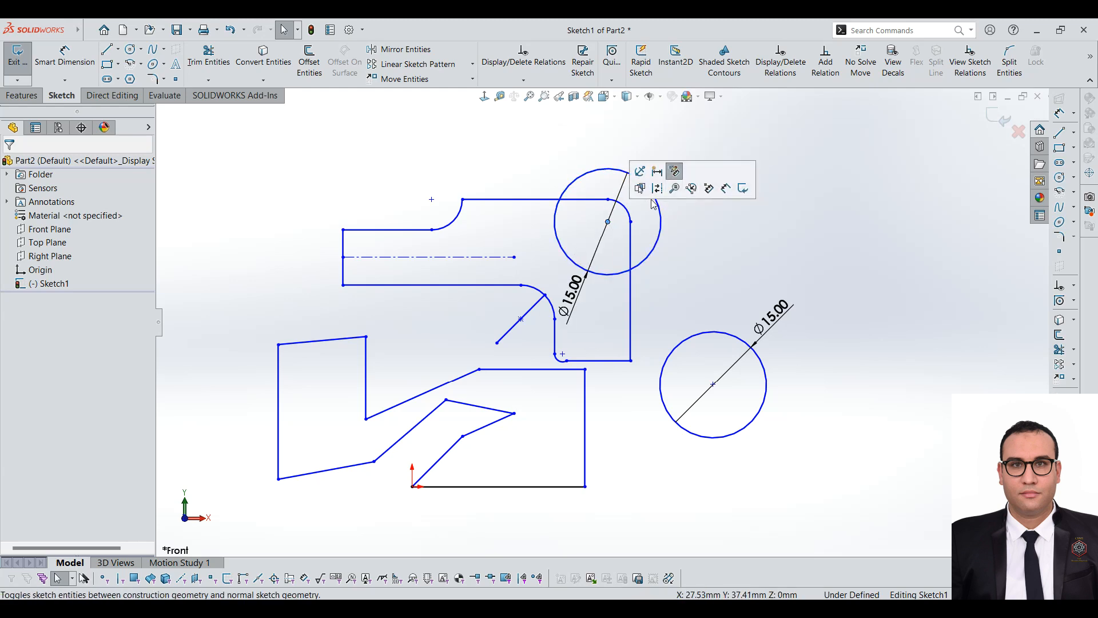
pyautogui.moveTo(533, 143); pyautogui.dragTo(688, 276)
pyautogui.click(487, 158)
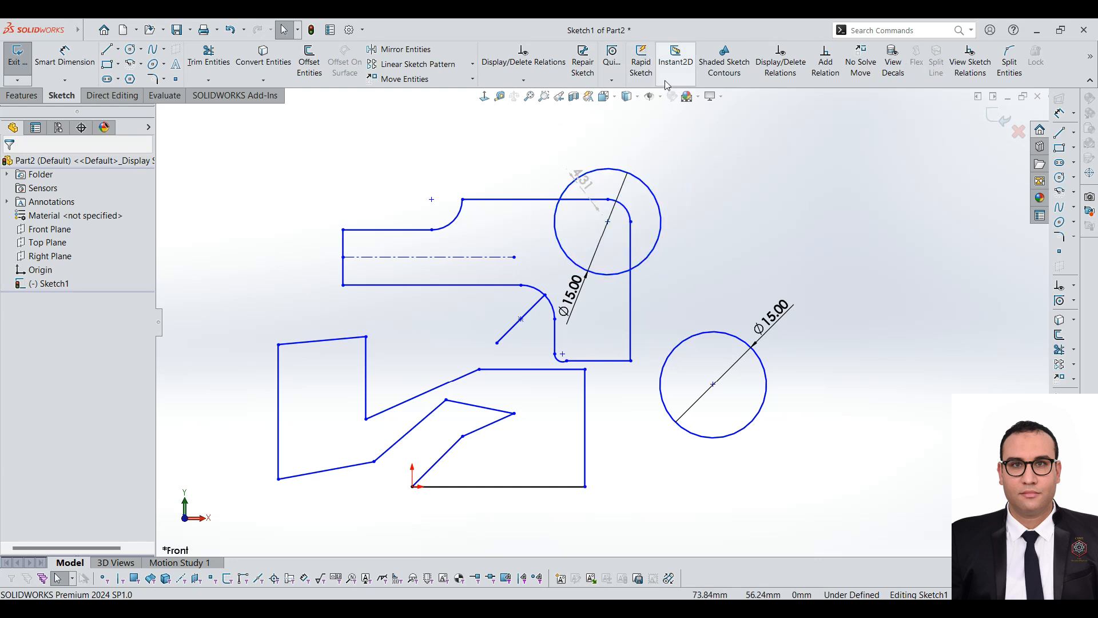
pyautogui.click(528, 67)
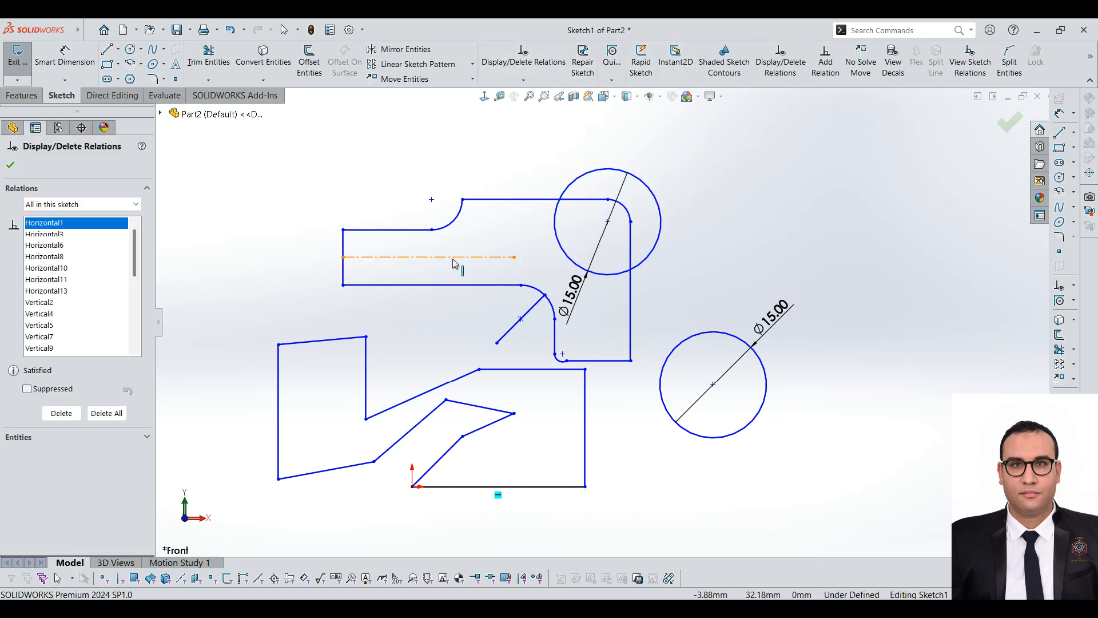
pyautogui.click(608, 223)
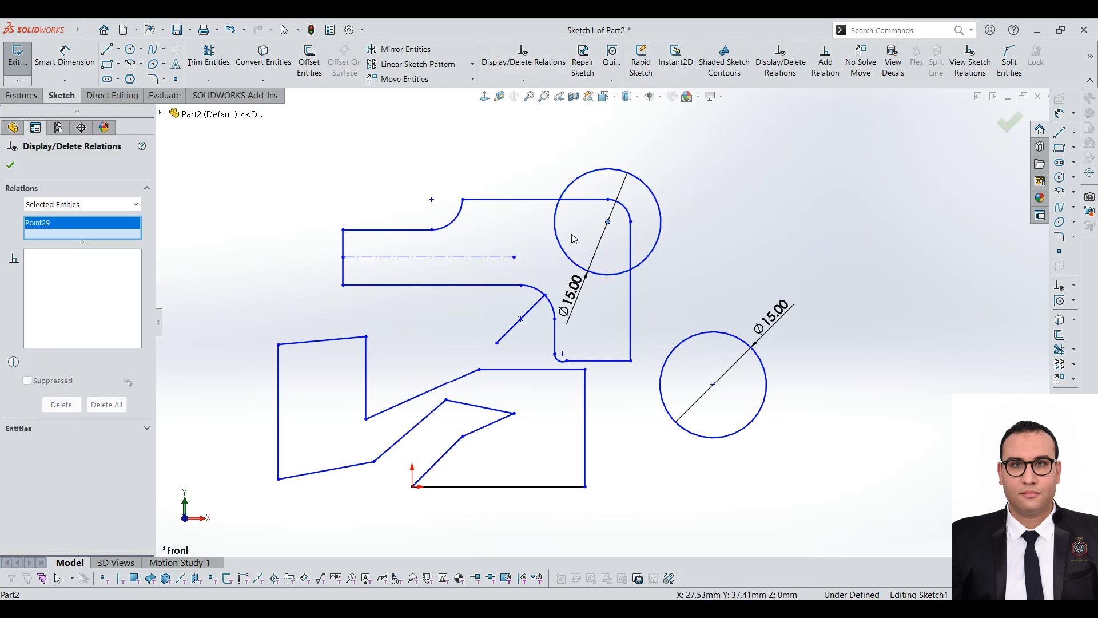
pyautogui.rightClick(56, 223)
pyautogui.click(441, 157)
pyautogui.moveTo(551, 145); pyautogui.dragTo(726, 346)
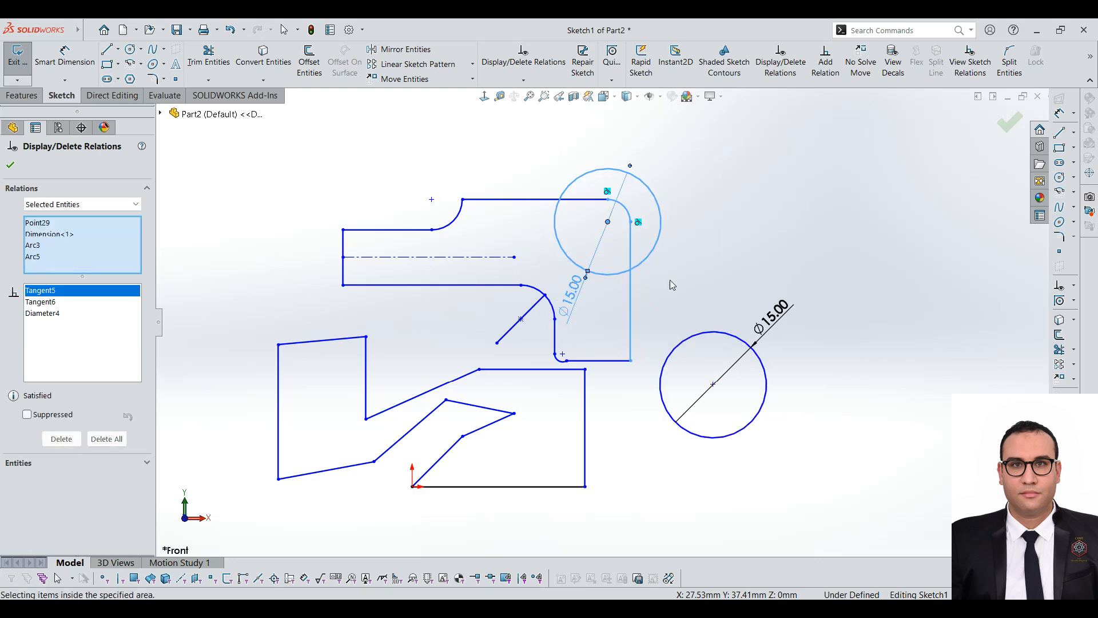
# Inspect the Tangent5, Tangent6 and Diameter4 relations and the listed center point, and close the relations display
pyautogui.click(50, 313)
pyautogui.click(51, 304)
pyautogui.click(46, 290)
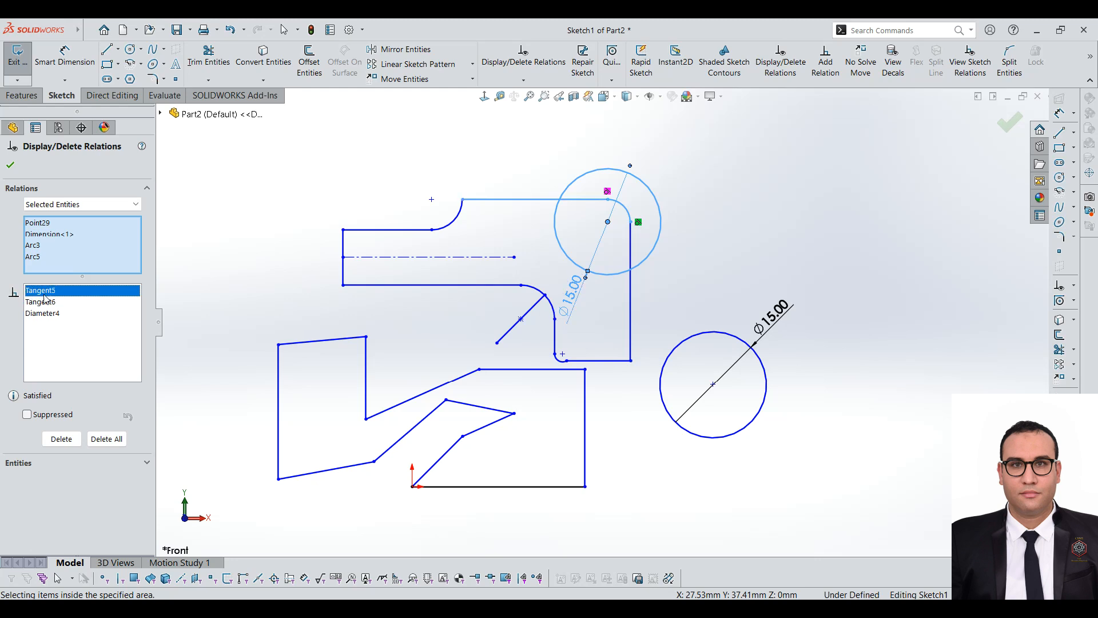
pyautogui.click(50, 223)
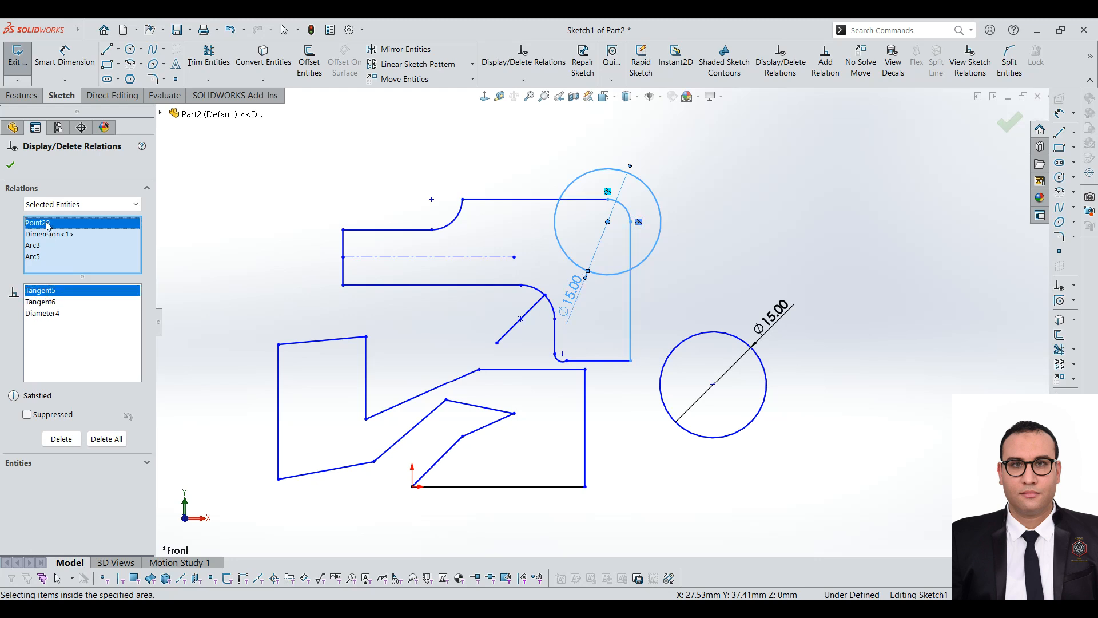
pyautogui.click(608, 222)
pyautogui.press('Escape')
pyautogui.press('Escape')
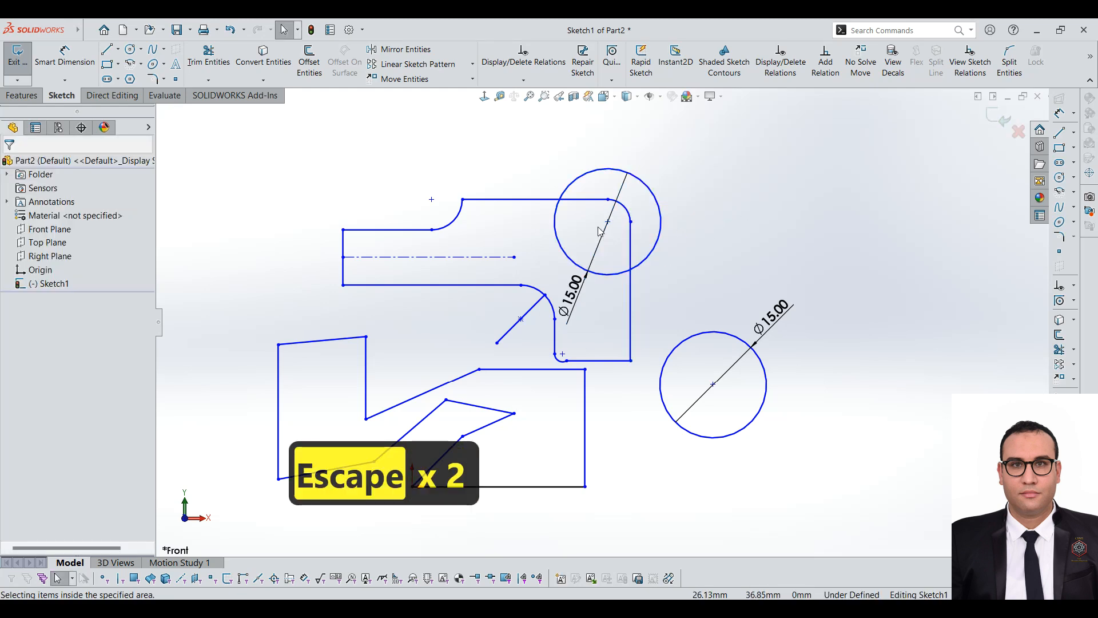
# Move the upper circle's center upward with the attached corner arc, and undo the circle's moves back to its place outside the profile
pyautogui.moveTo(611, 222)
pyautogui.mouseDown()
pyautogui.moveTo(759, 193)
pyautogui.moveTo(605, 202)
pyautogui.mouseUp()
pyautogui.click(729, 245)
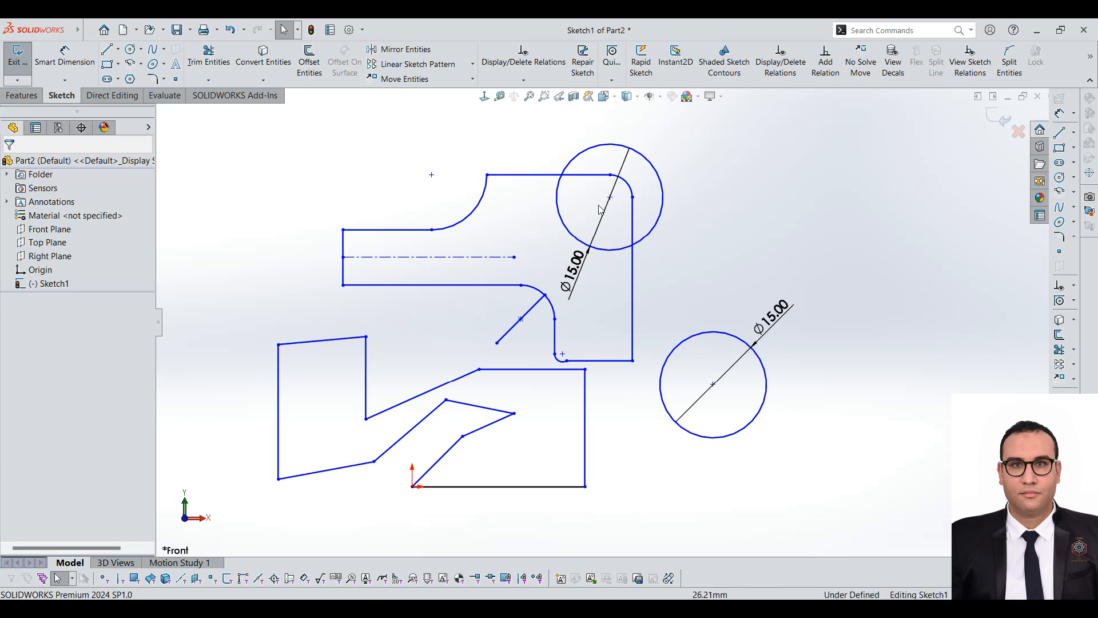
pyautogui.hotkey('ctrl', 'z')
pyautogui.hotkey('ctrl', 'z')
pyautogui.hotkey('ctrl', 'z')
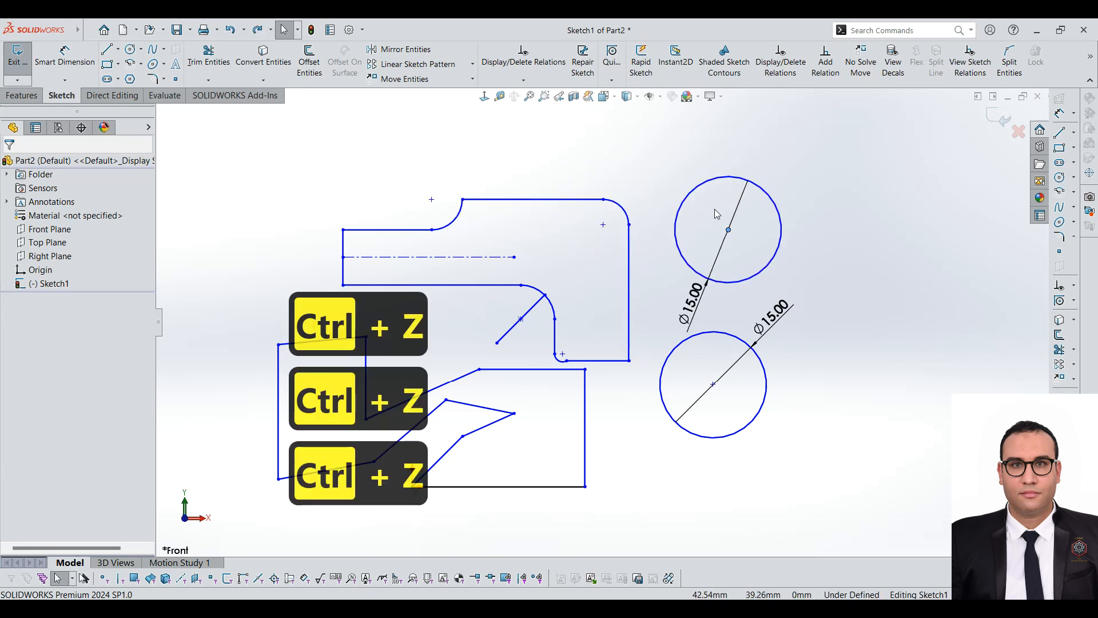
# Place the upper circle's center on the midpoint of the profile's long vertical line, and reposition that line's upper endpoint for a length of about 20.4 mm
pyautogui.click(734, 240)
pyautogui.moveTo(729, 230); pyautogui.dragTo(629, 293)
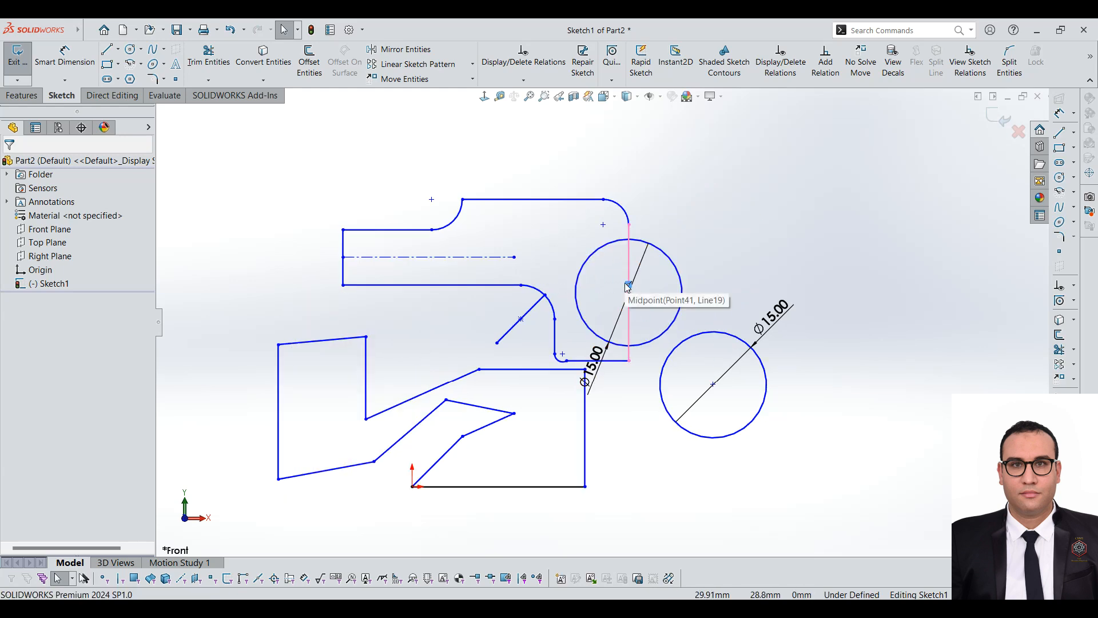
pyautogui.moveTo(633, 228)
pyautogui.mouseDown()
pyautogui.moveTo(691, 217)
pyautogui.moveTo(614, 203)
pyautogui.moveTo(623, 216)
pyautogui.mouseUp()
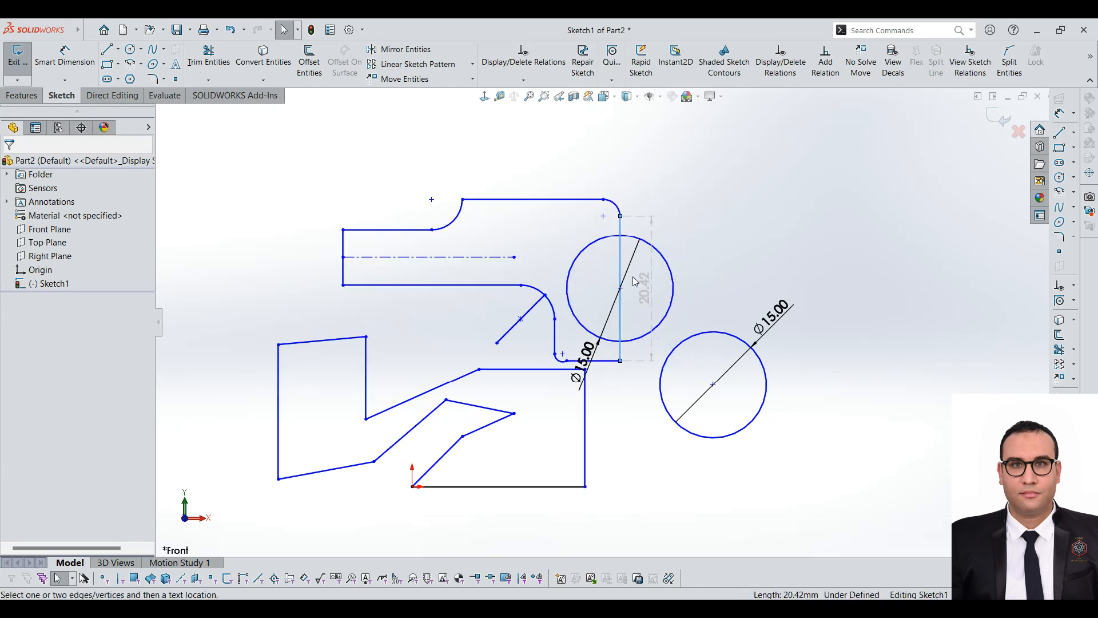
pyautogui.press('Escape')
# Display the relations of the circle centered on the profile's long vertical line, and close the relations display
pyautogui.click(619, 288)
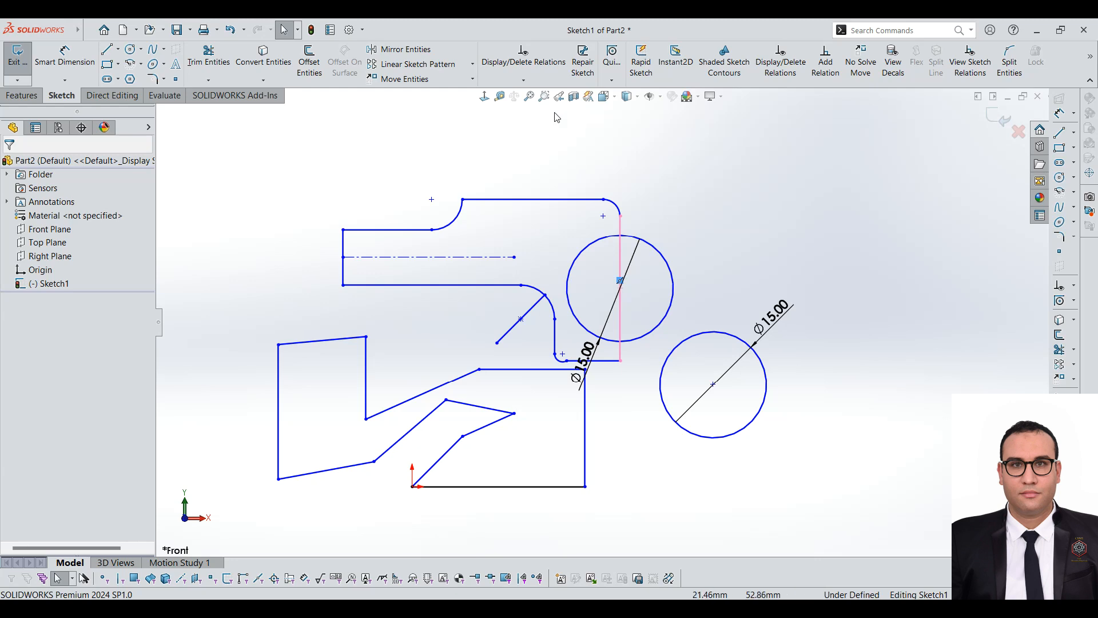
pyautogui.click(527, 83)
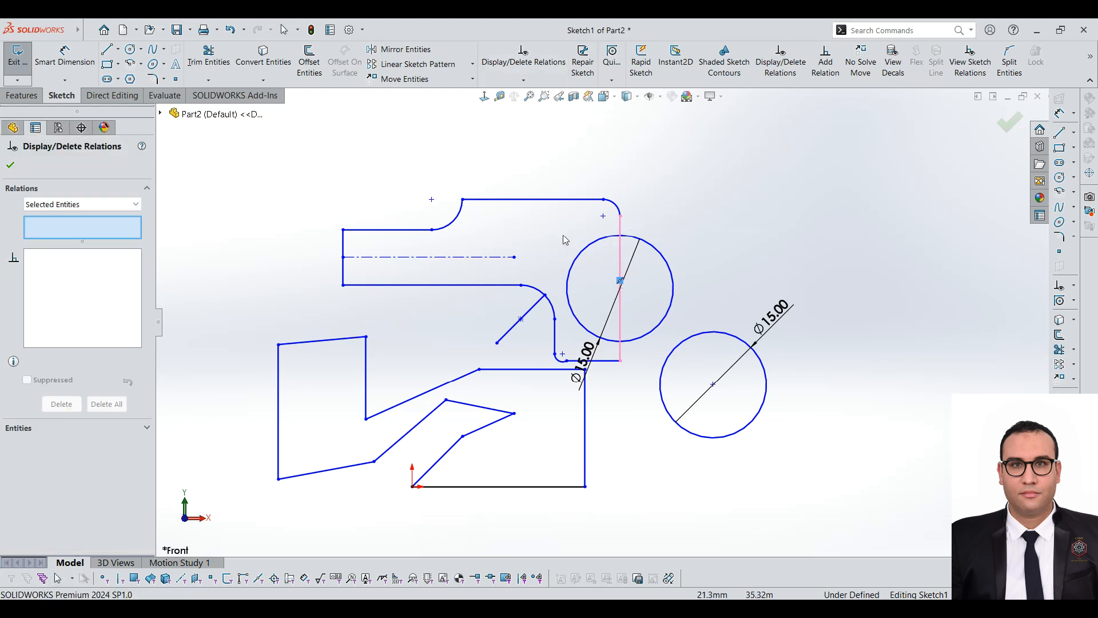
pyautogui.moveTo(637, 281); pyautogui.dragTo(685, 360)
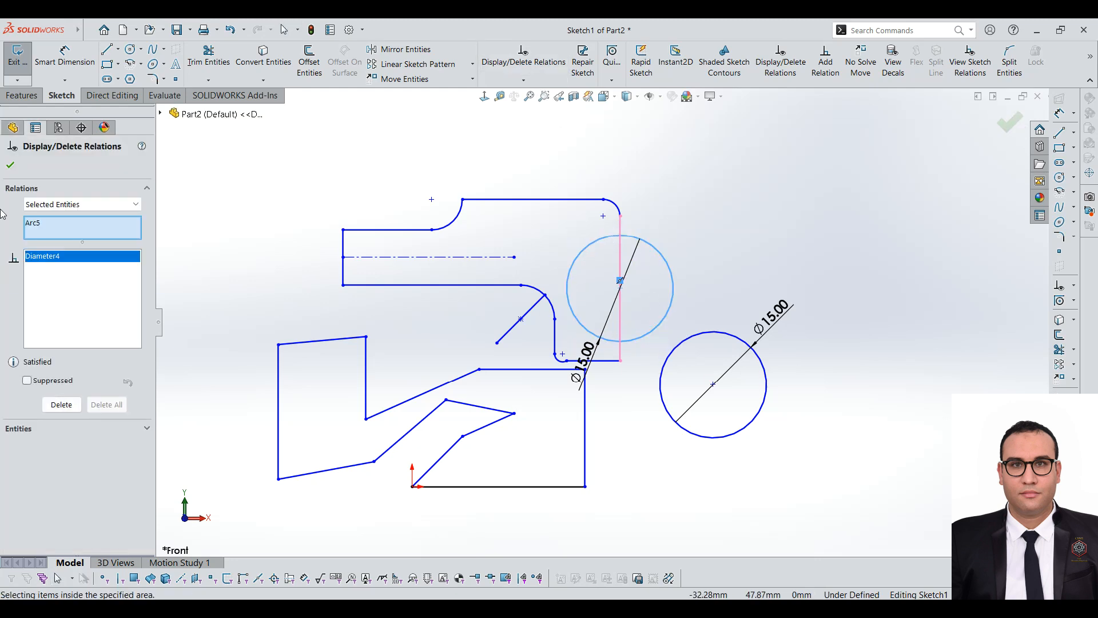
pyautogui.click(664, 261)
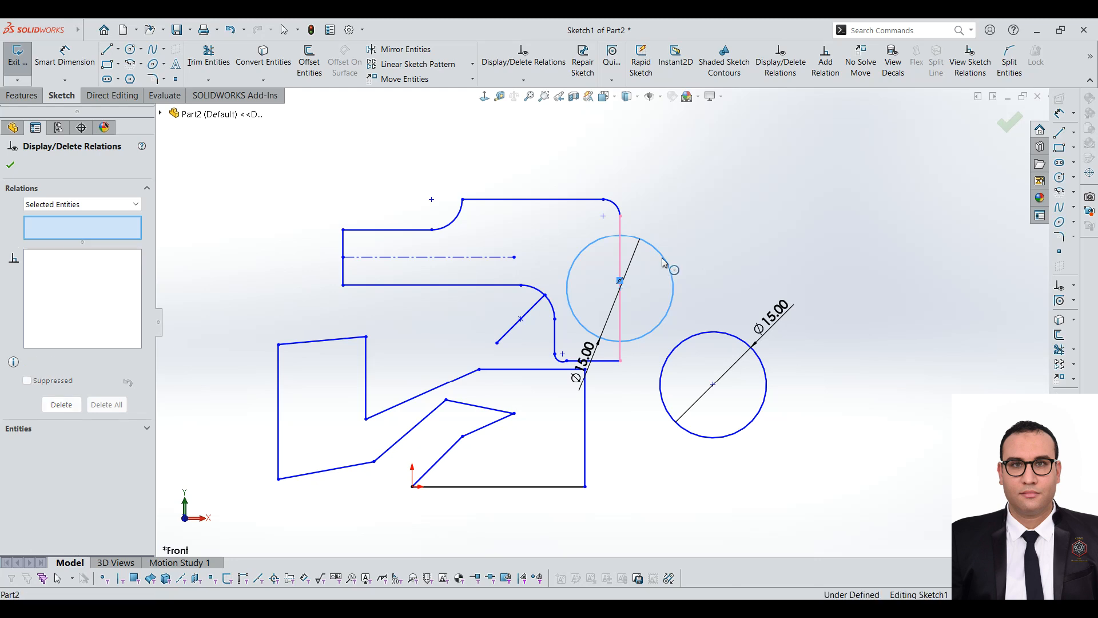
pyautogui.press('Escape')
pyautogui.press('Escape')
pyautogui.press('Escape')
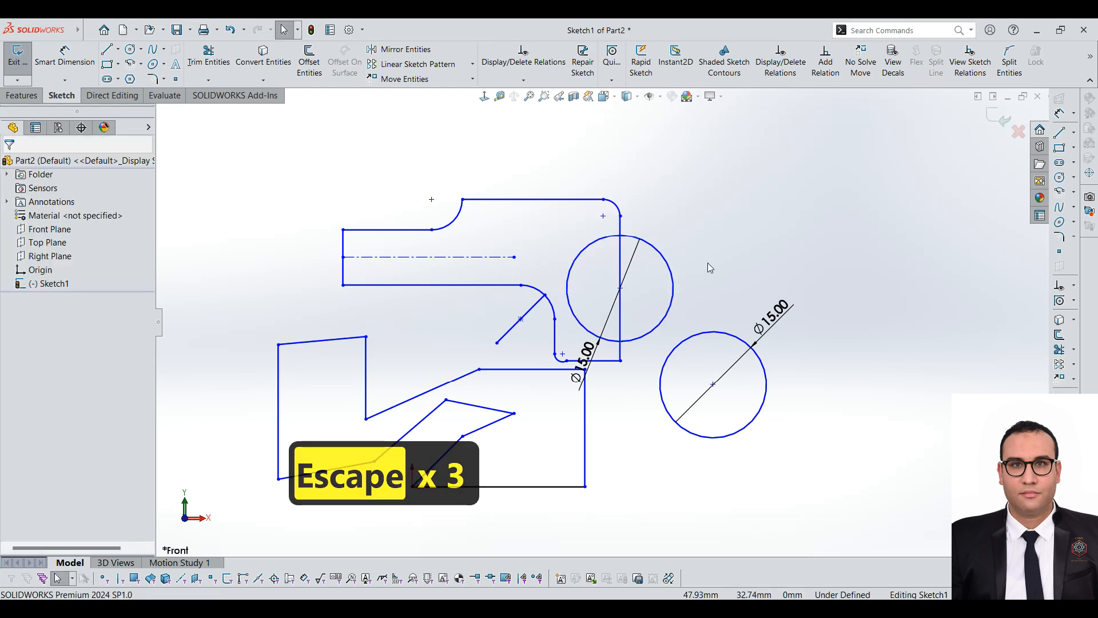
# Delete the Midpoint relation between the circle's center and the profile's long vertical line, and move the circle outside the profile above the lower circle
pyautogui.click(663, 257)
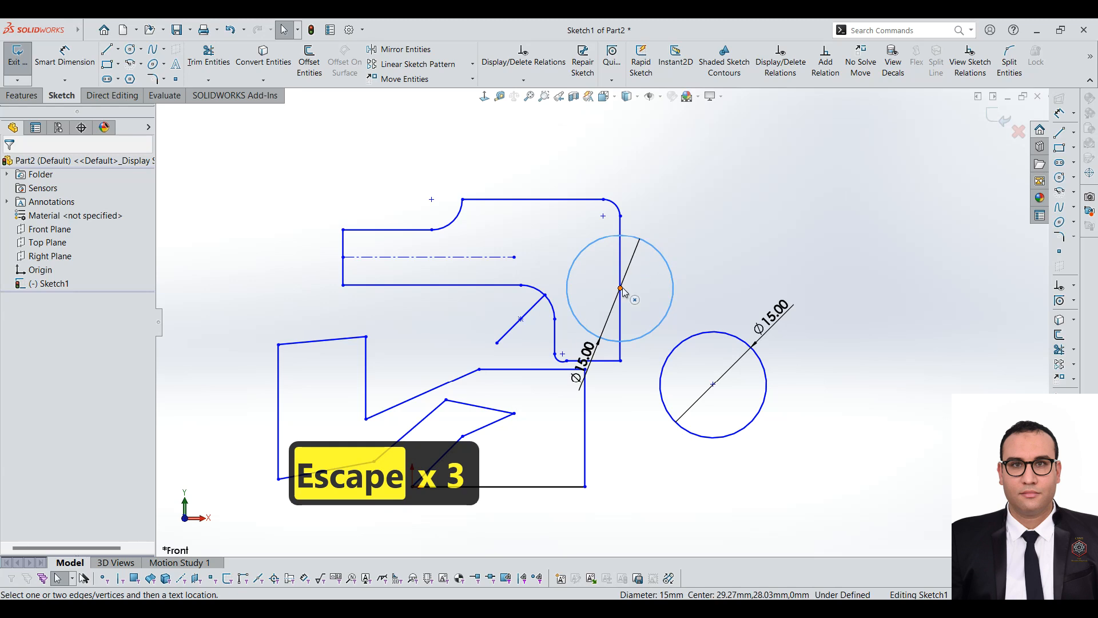
pyautogui.keyDown('ctrl'); pyautogui.click(621, 284); pyautogui.keyUp('ctrl')
pyautogui.click(621, 280)
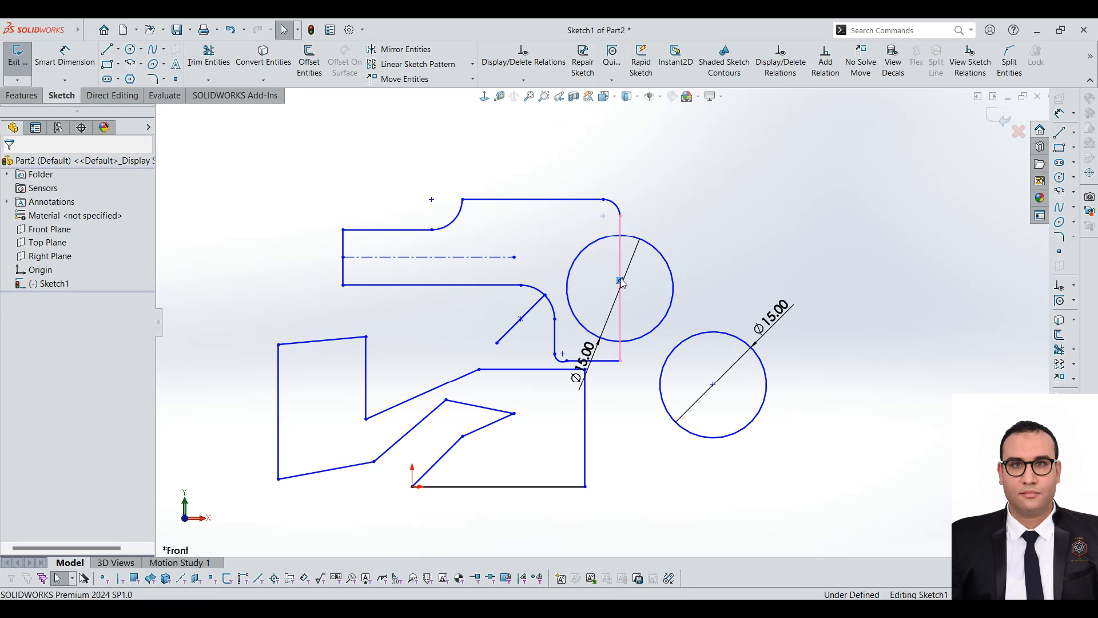
pyautogui.press('Delete')
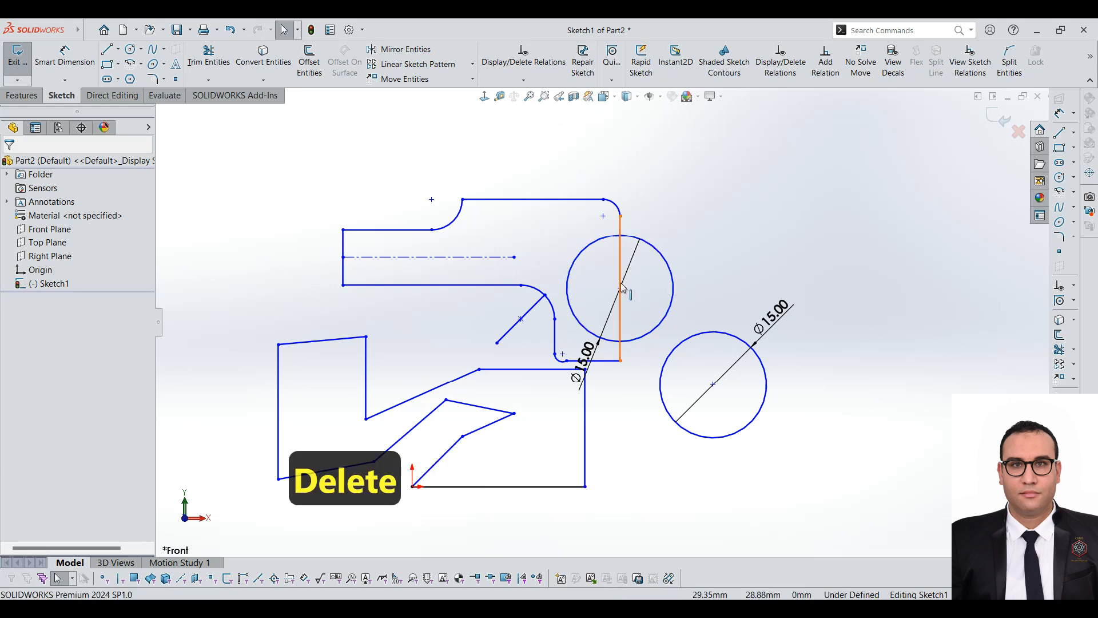
pyautogui.moveTo(620, 288); pyautogui.dragTo(752, 216)
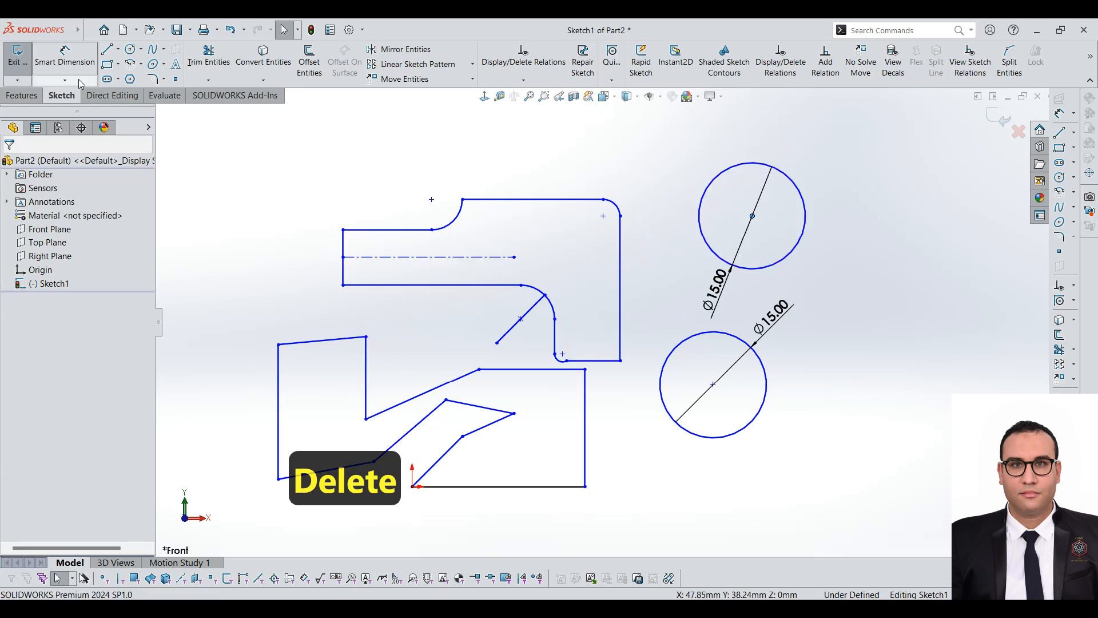
# Sketch a perimeter circle through three points, about 7 mm in radius, beside the two 15 mm circles
pyautogui.click(141, 52)
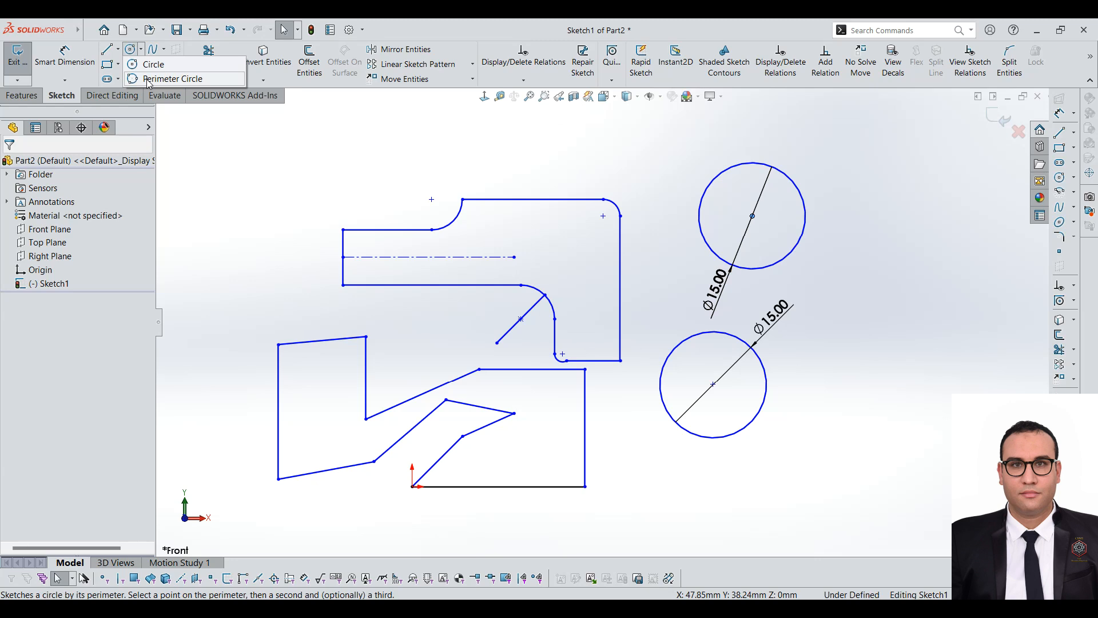
pyautogui.click(148, 79)
pyautogui.click(838, 243)
pyautogui.click(876, 328)
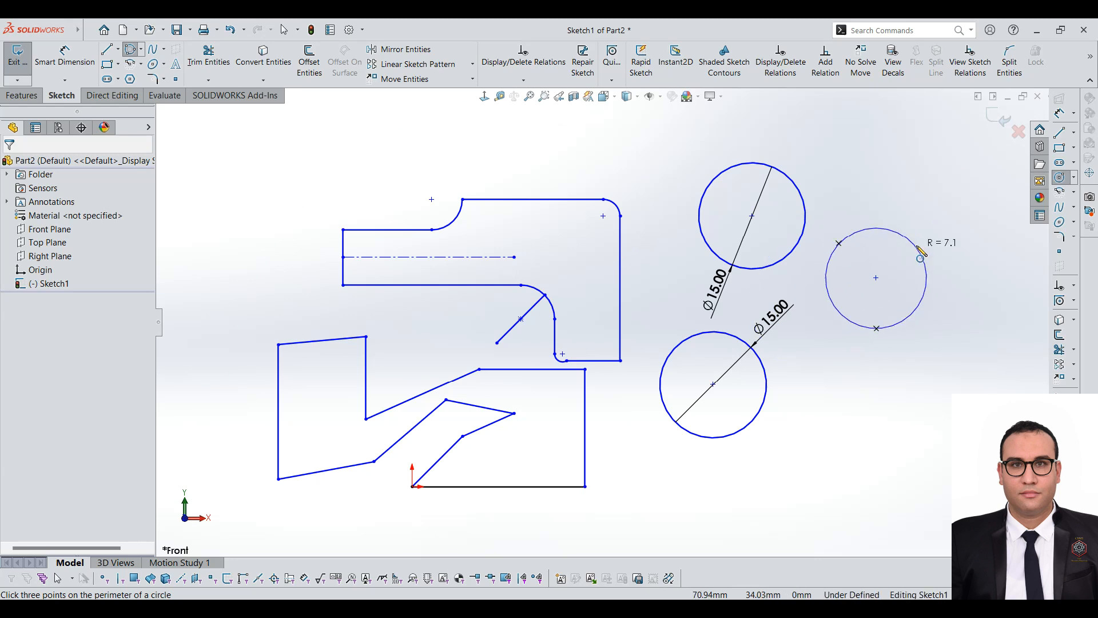
pyautogui.click(888, 280)
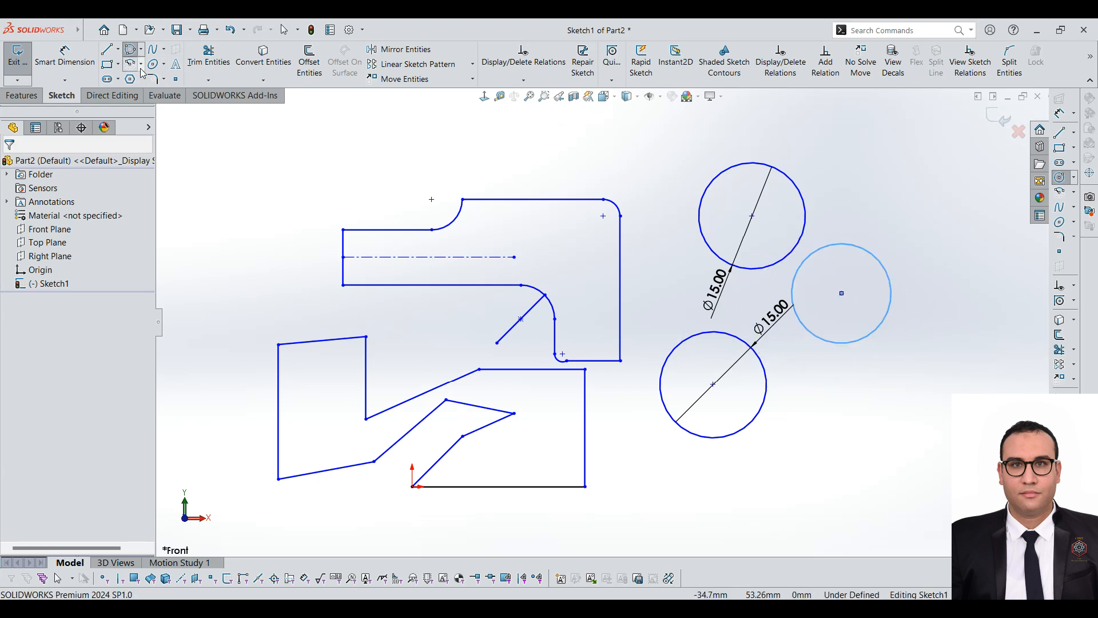
pyautogui.click(141, 51)
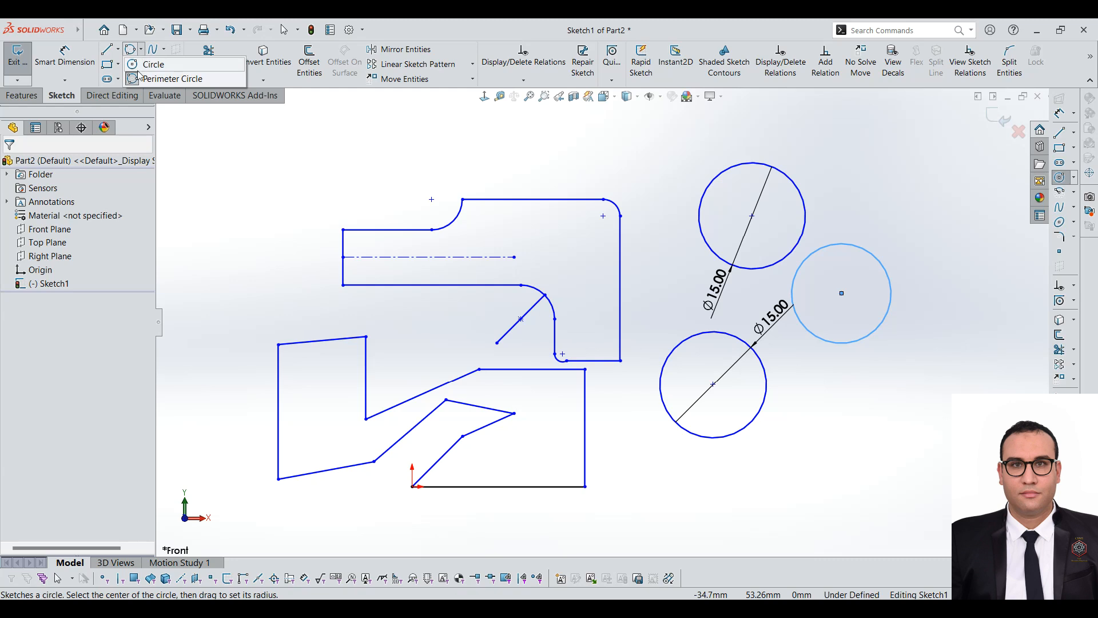
pyautogui.click(143, 66)
pyautogui.click(118, 79)
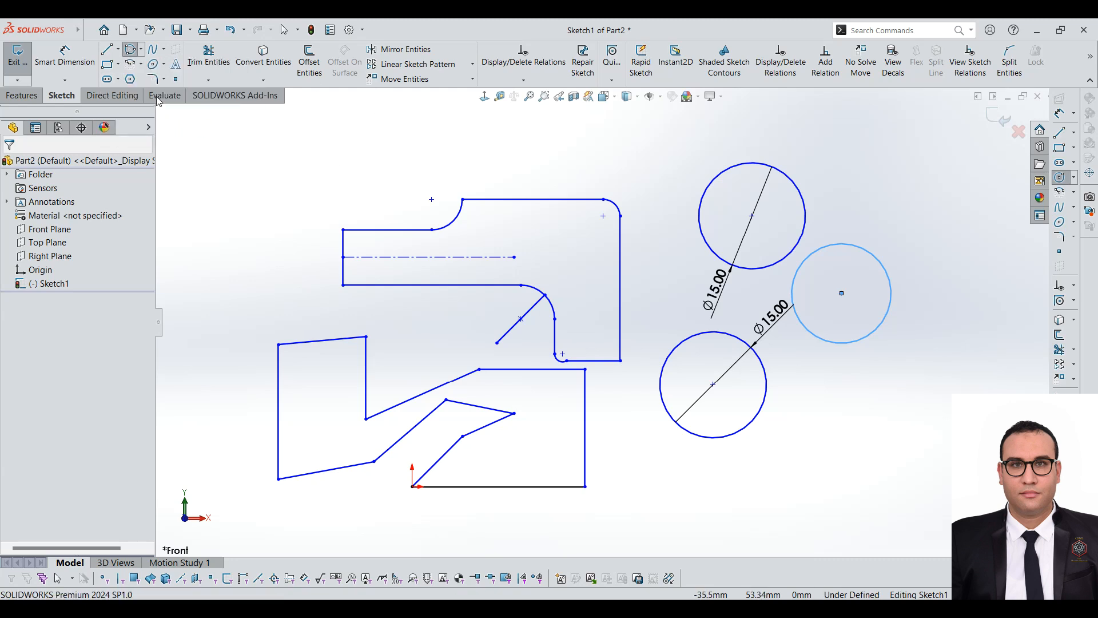
# Sketch a corner rectangle in the empty area above and to the left of the arc-cornered profile
pyautogui.click(129, 54)
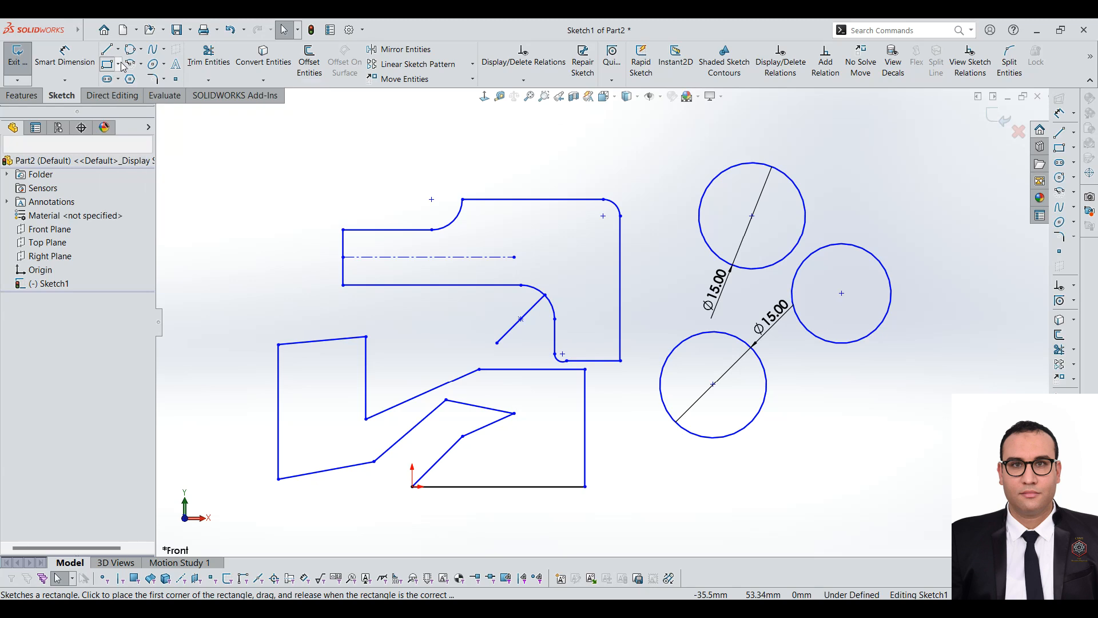
pyautogui.click(119, 64)
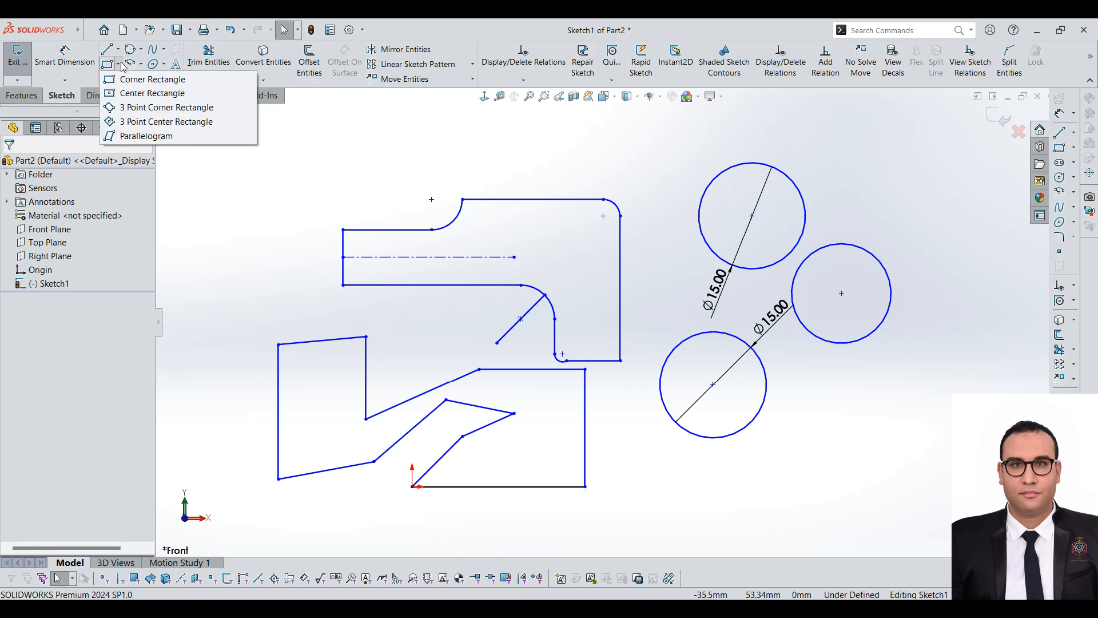
pyautogui.click(149, 79)
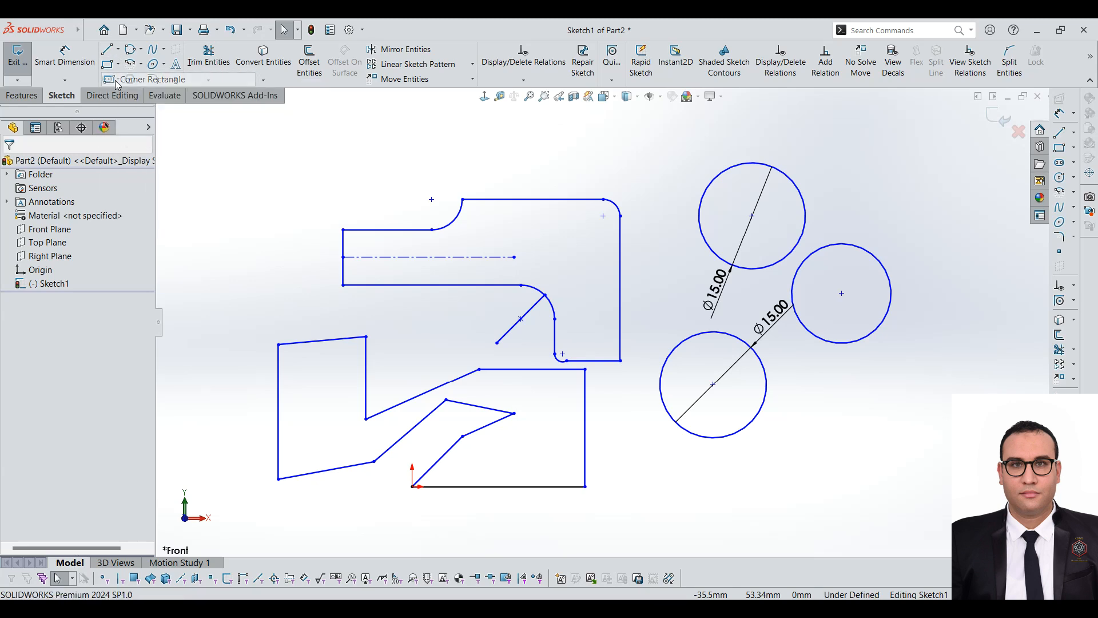
pyautogui.click(238, 179)
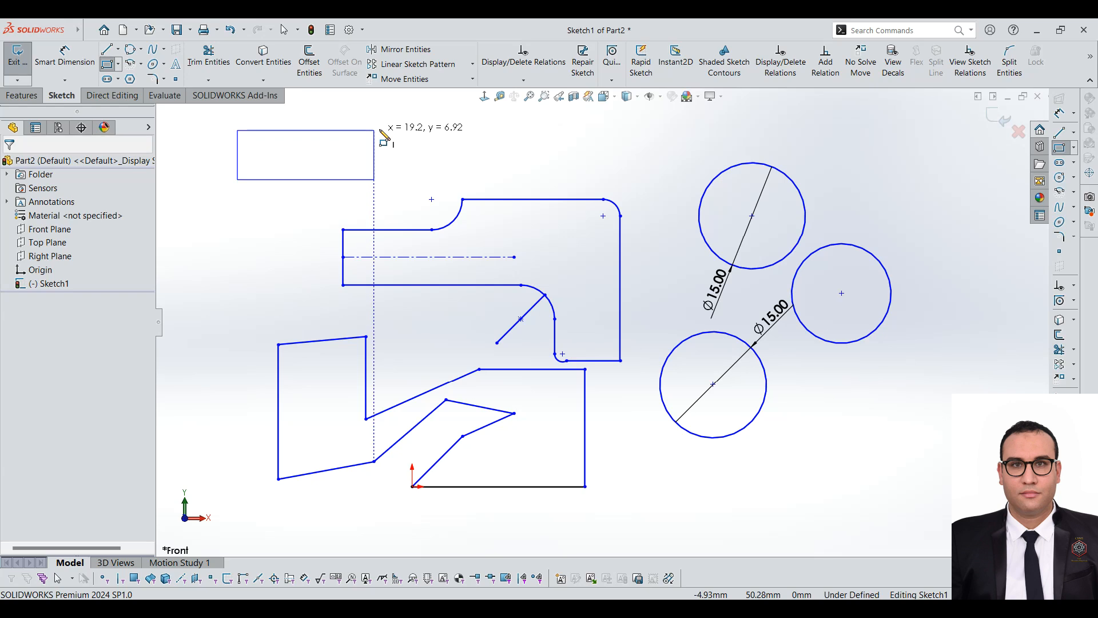
pyautogui.click(390, 124)
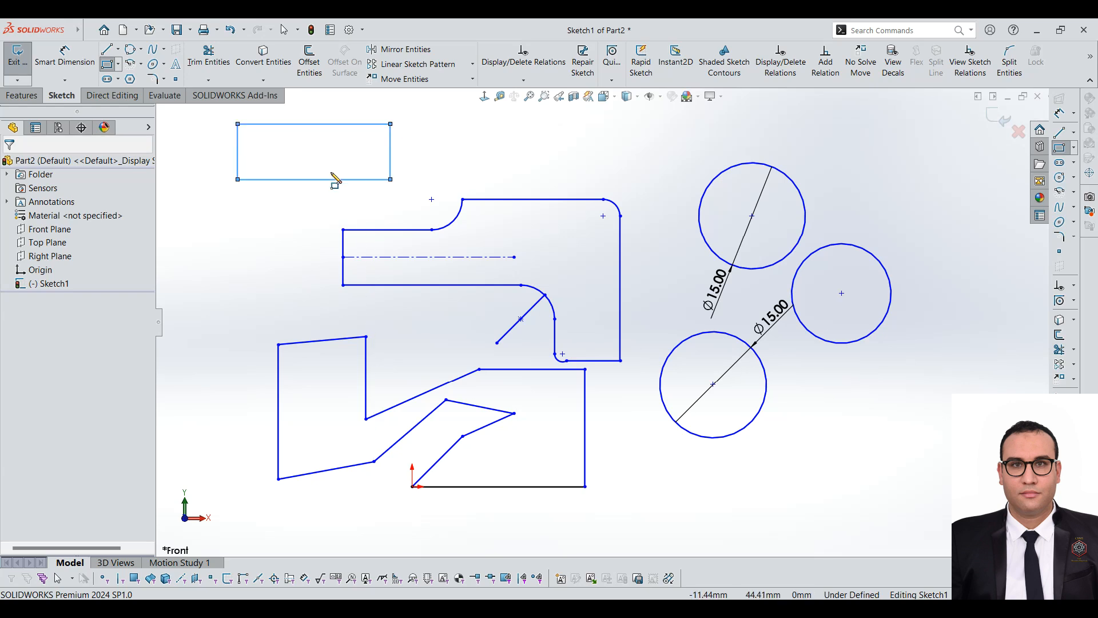
# Sketch a small center rectangle inside the arc-cornered profile, centered on the right endpoint of its horizontal centerline
pyautogui.click(118, 64)
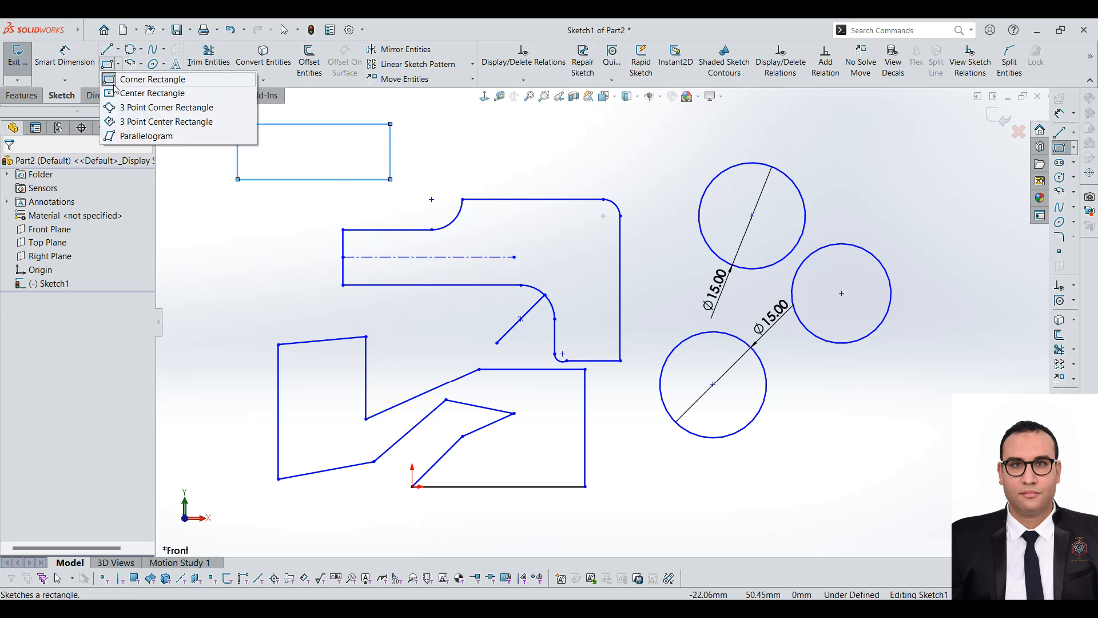
pyautogui.click(154, 95)
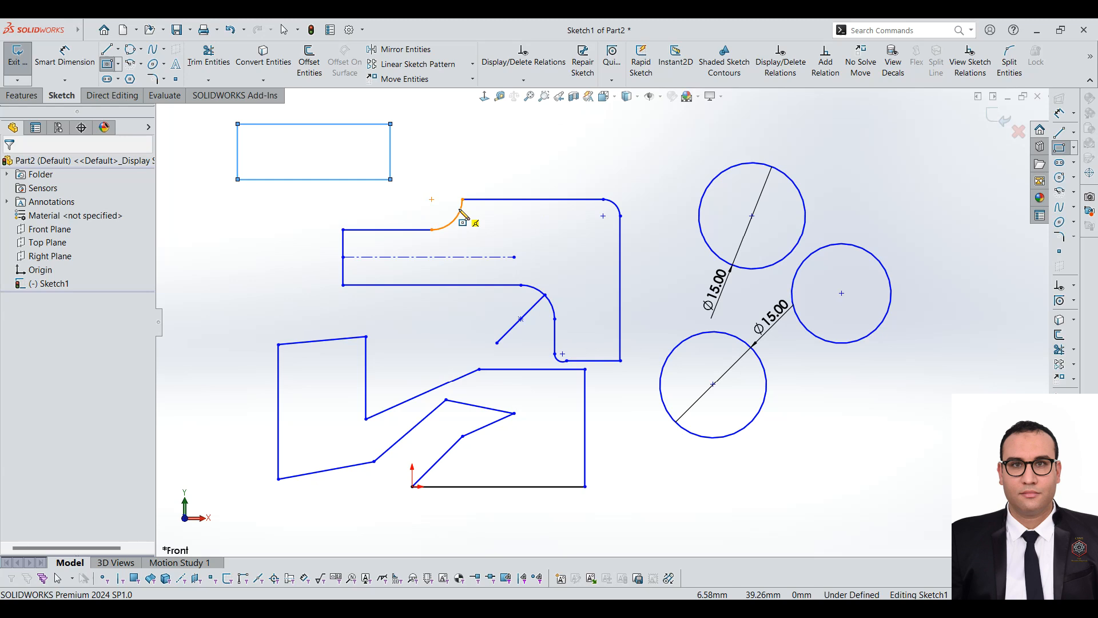
pyautogui.click(514, 257)
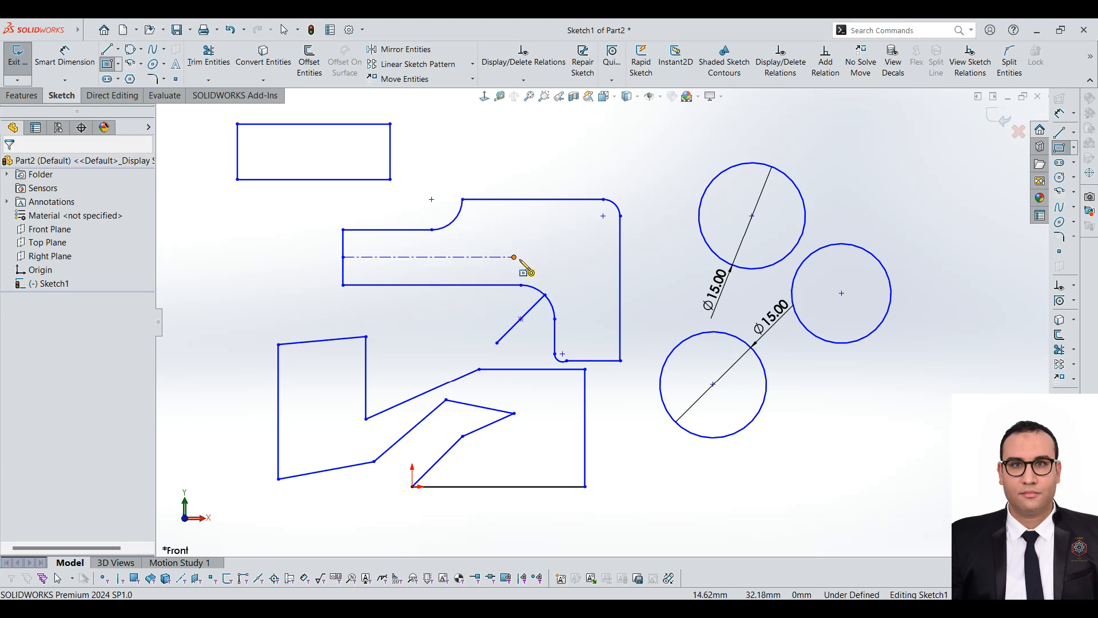
pyautogui.click(545, 239)
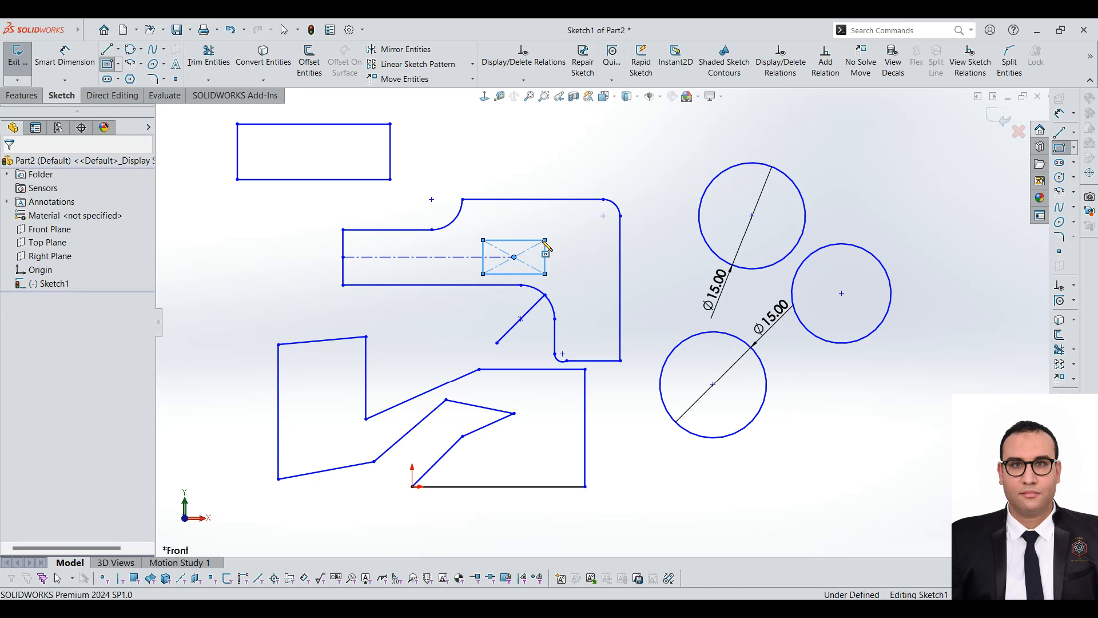
# Sketch a tilted 3 Point Corner Rectangle below and to the right of the three circles
pyautogui.click(118, 64)
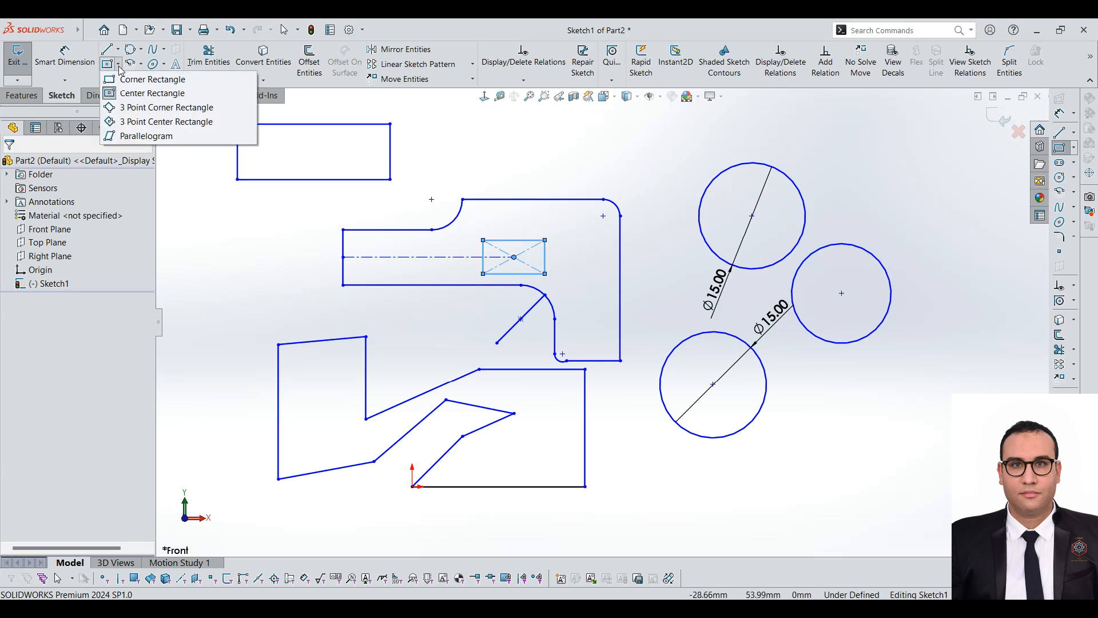
pyautogui.click(122, 111)
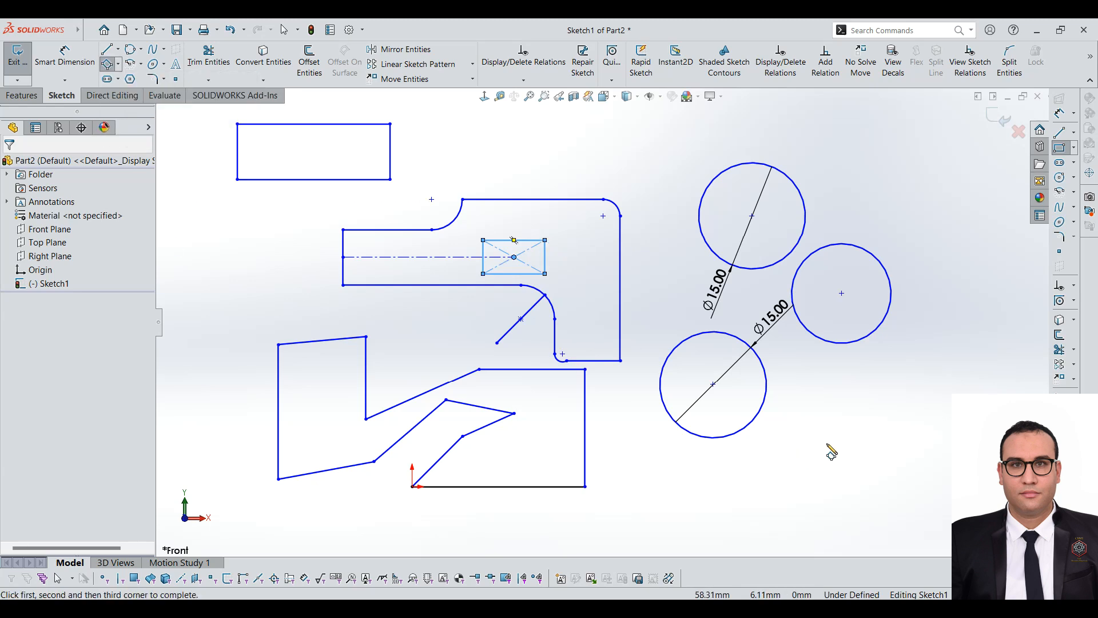
pyautogui.click(827, 445)
pyautogui.click(890, 411)
pyautogui.click(939, 499)
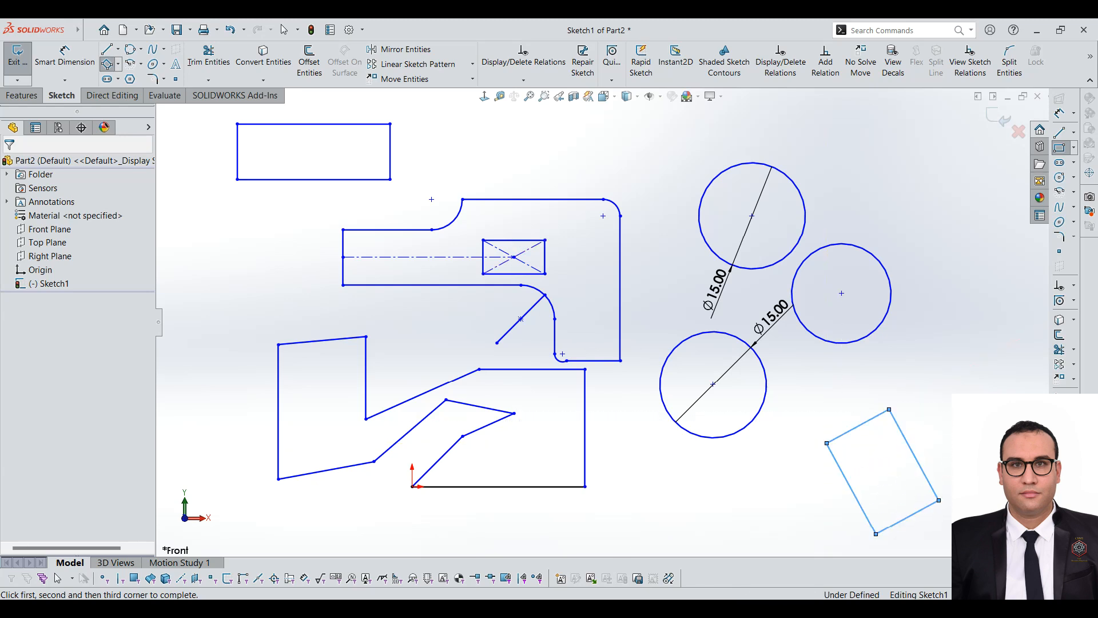
# Sketch a 3 Point Center Rectangle with a horizontal base direction to the left of the arc-cornered profile, and leave the tool
pyautogui.click(118, 64)
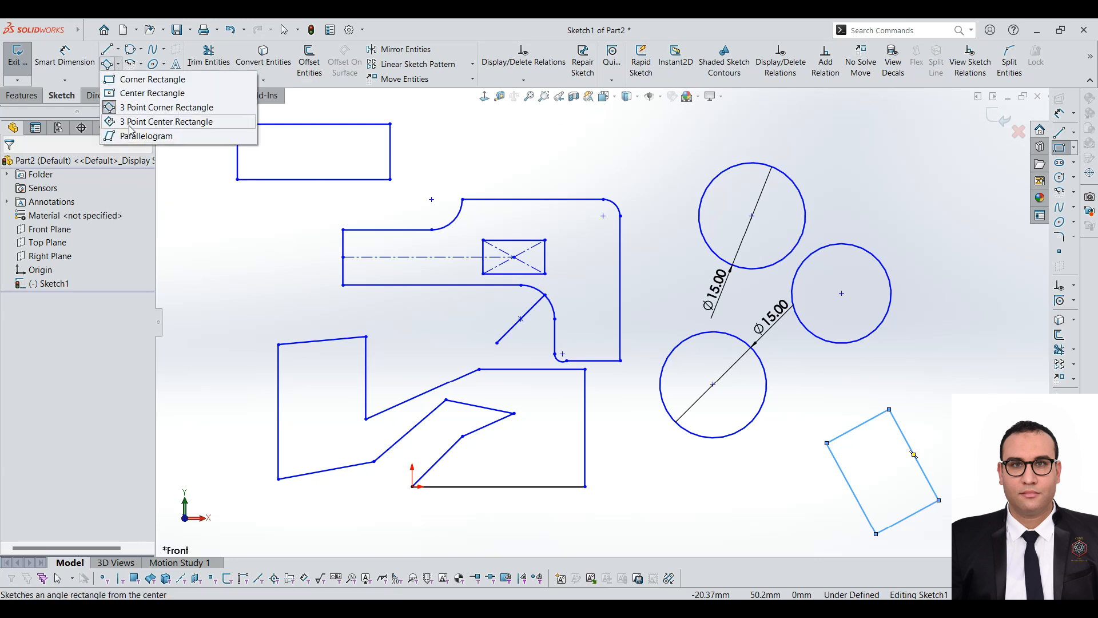
pyautogui.click(130, 122)
pyautogui.click(226, 274)
pyautogui.click(272, 274)
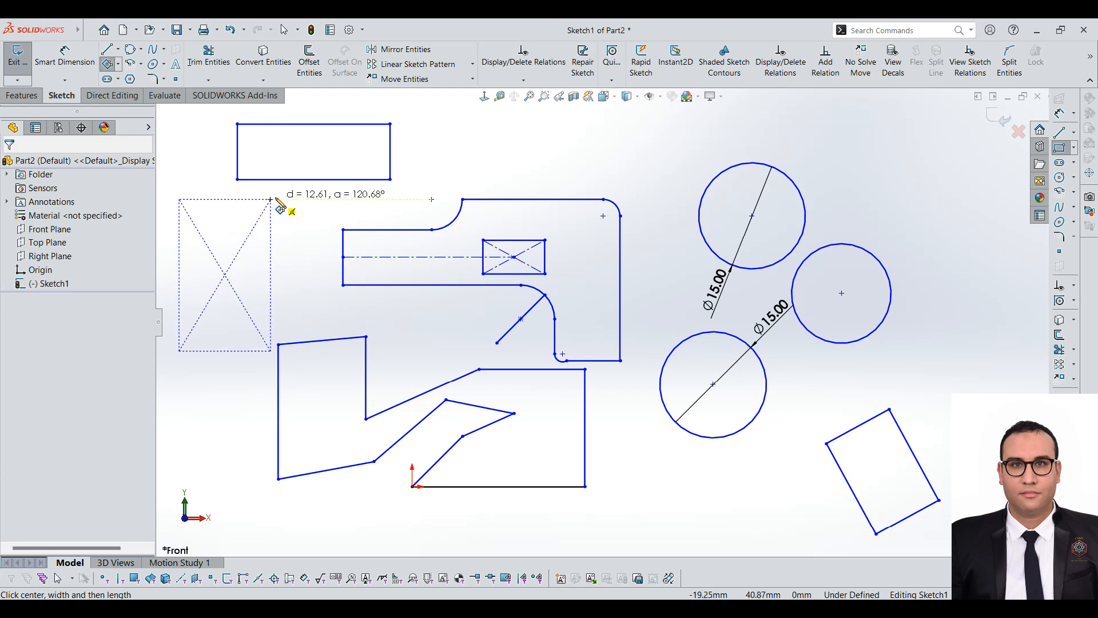
pyautogui.click(271, 239)
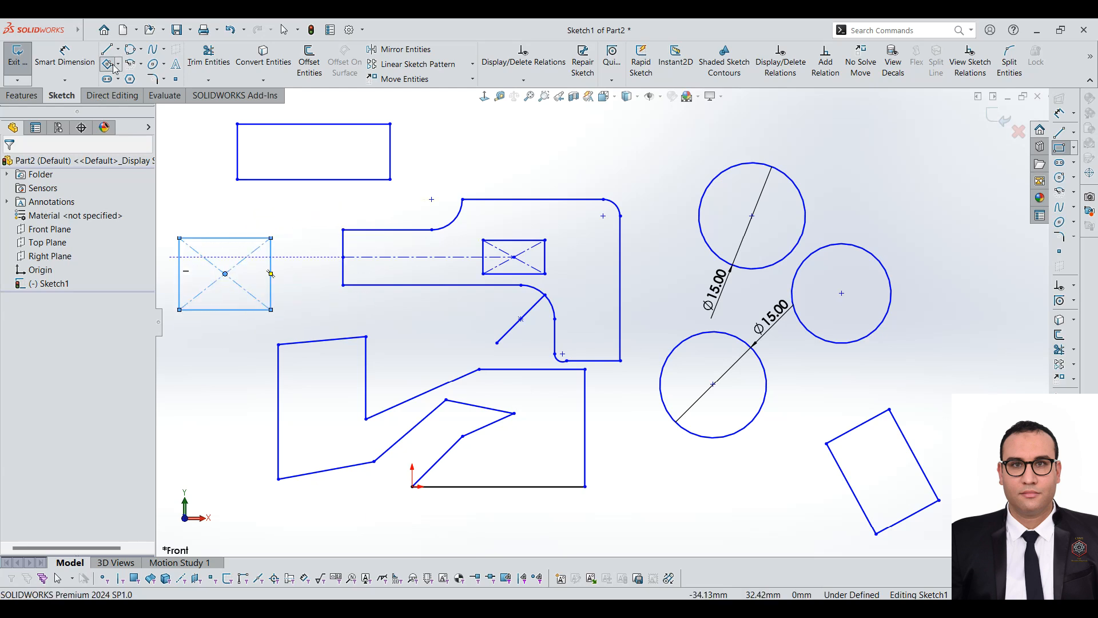
pyautogui.click(119, 65)
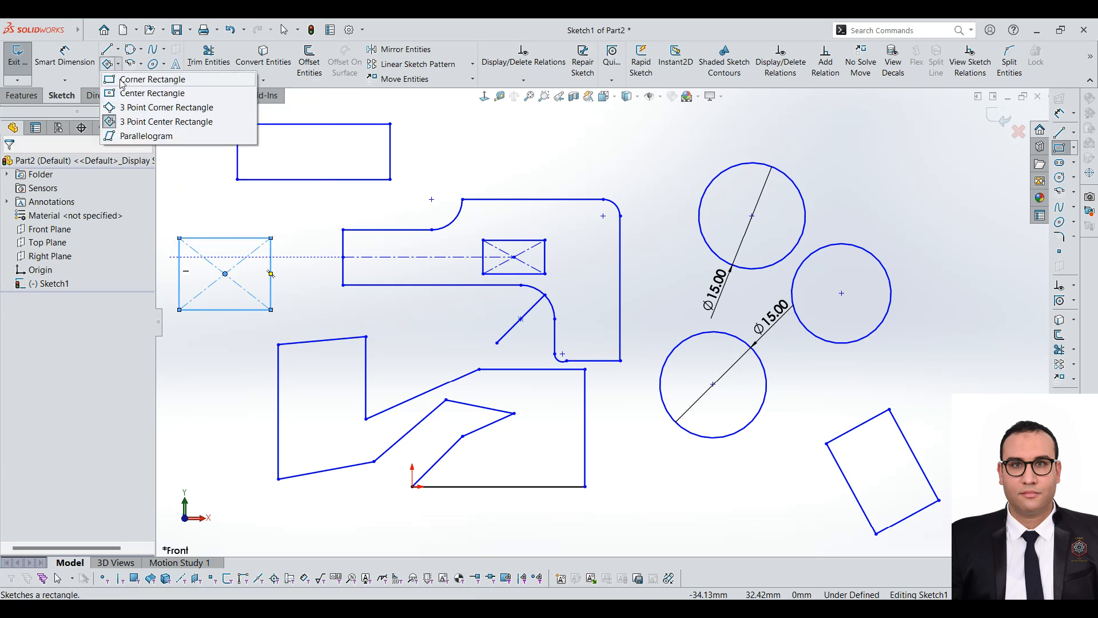
pyautogui.press('Escape')
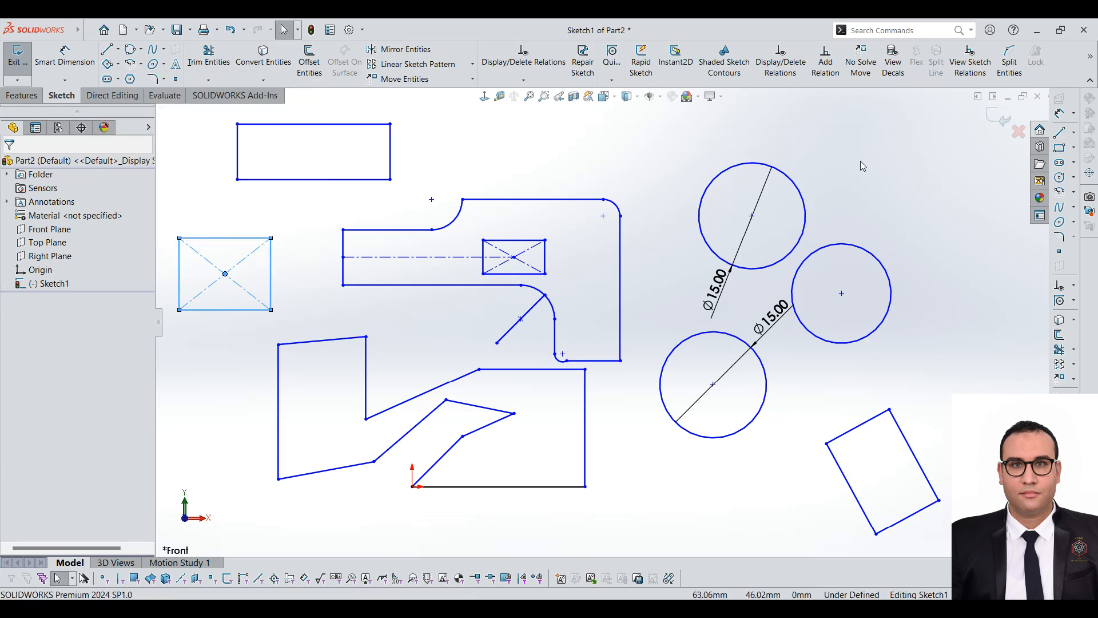
# Sketch another 3 Point Center Rectangle above the perimeter circle, its lower-left corner near the upper 15 mm circle's edge
pyautogui.click(107, 63)
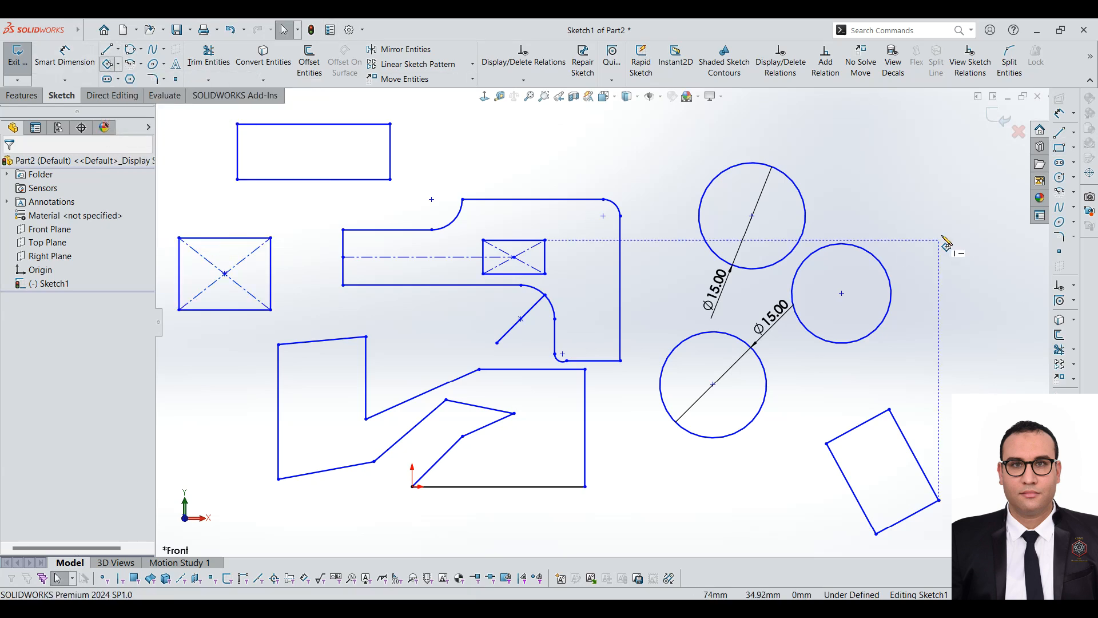
pyautogui.click(935, 155)
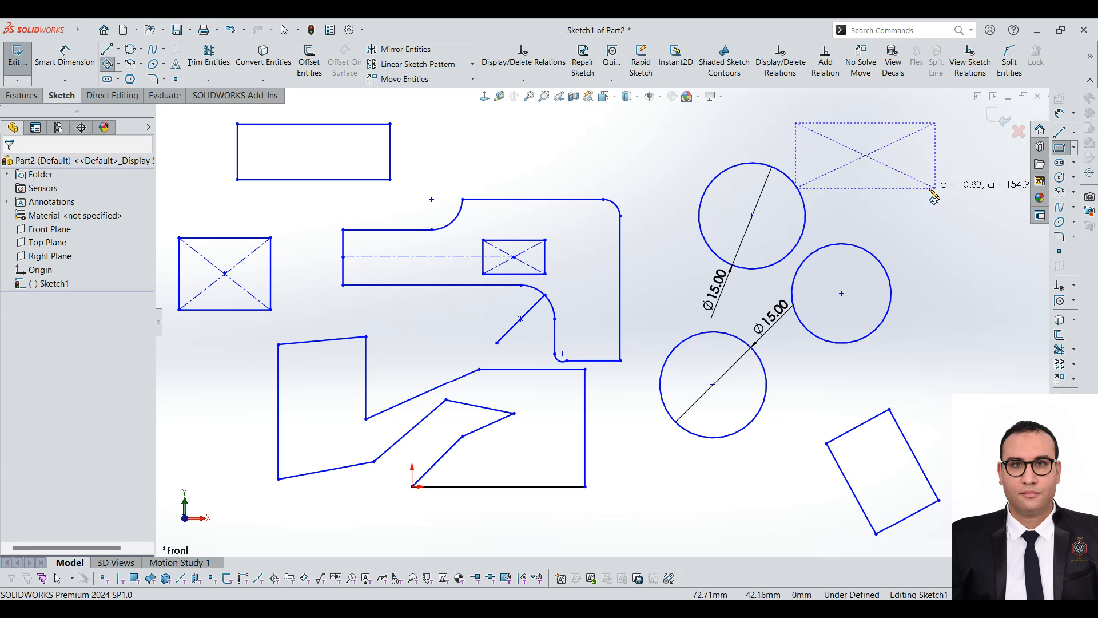
pyautogui.click(933, 189)
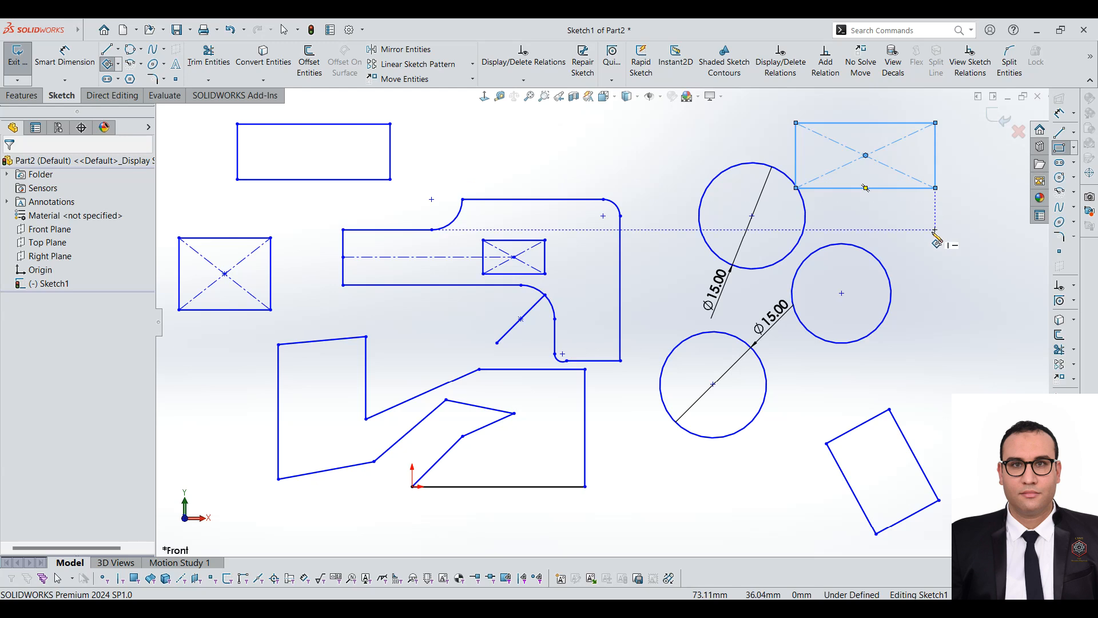
# Sketch a parallelogram with a horizontal base below the lower 15 mm circle, and leave the tool
pyautogui.click(120, 64)
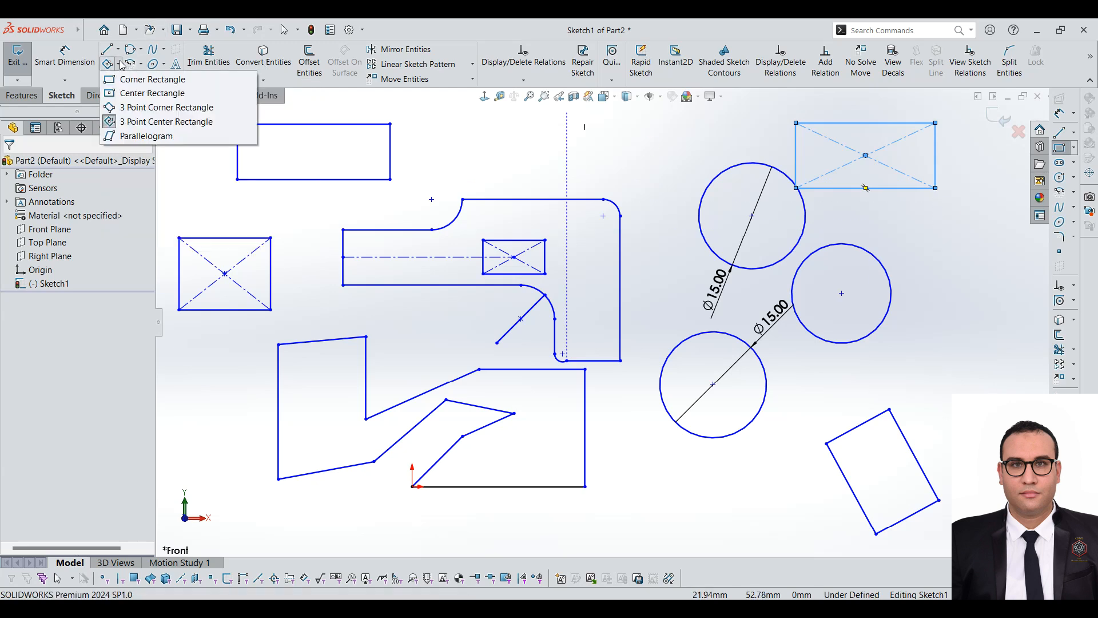
pyautogui.click(127, 139)
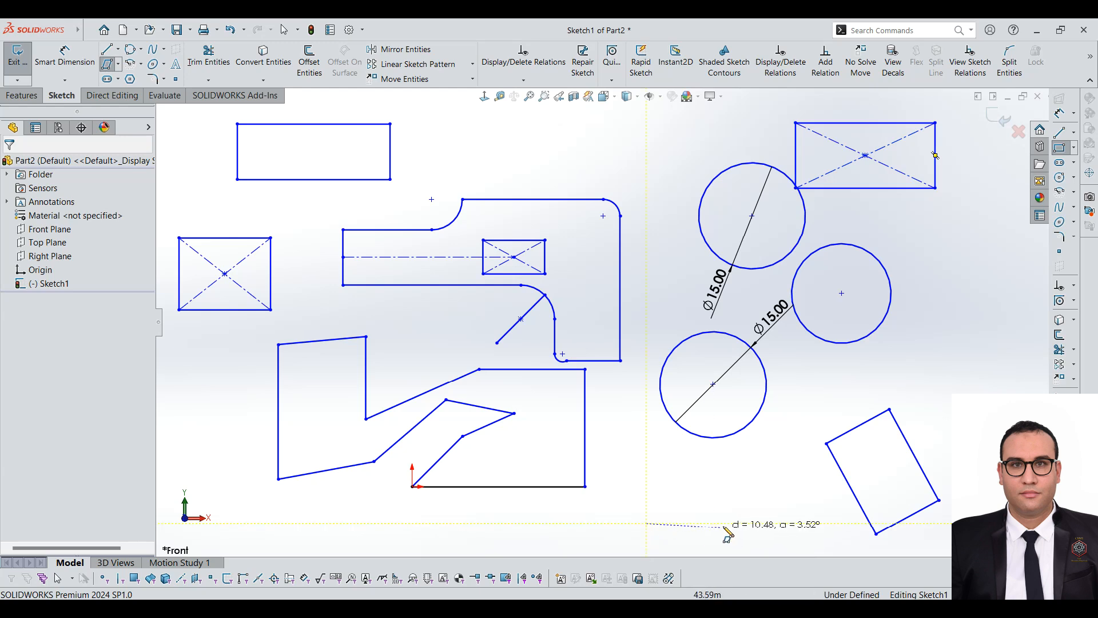
pyautogui.click(735, 523)
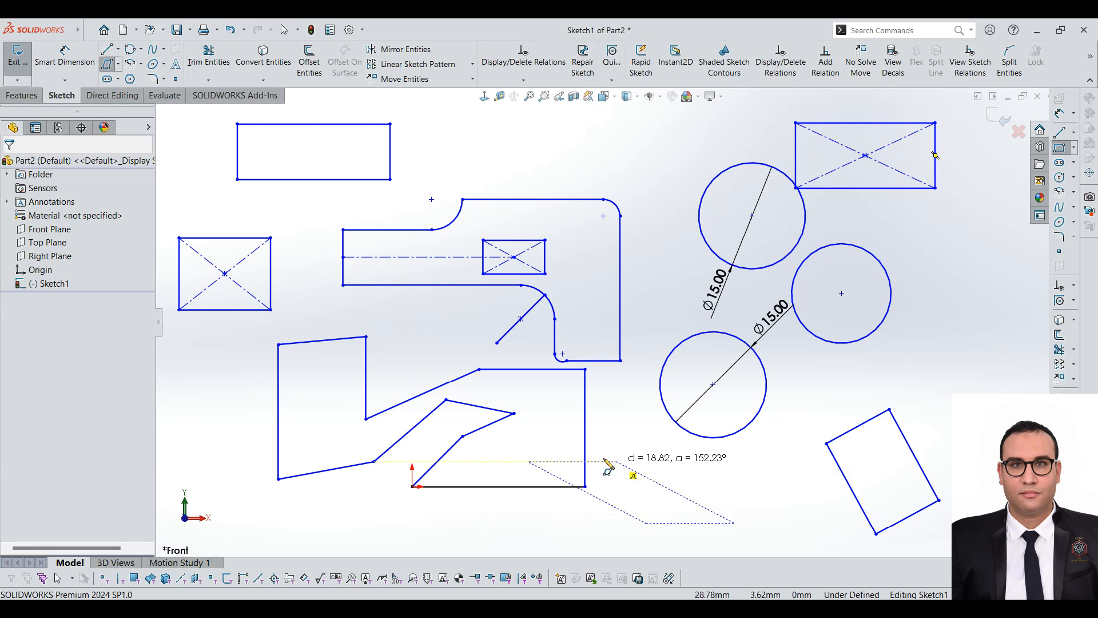
pyautogui.click(771, 467)
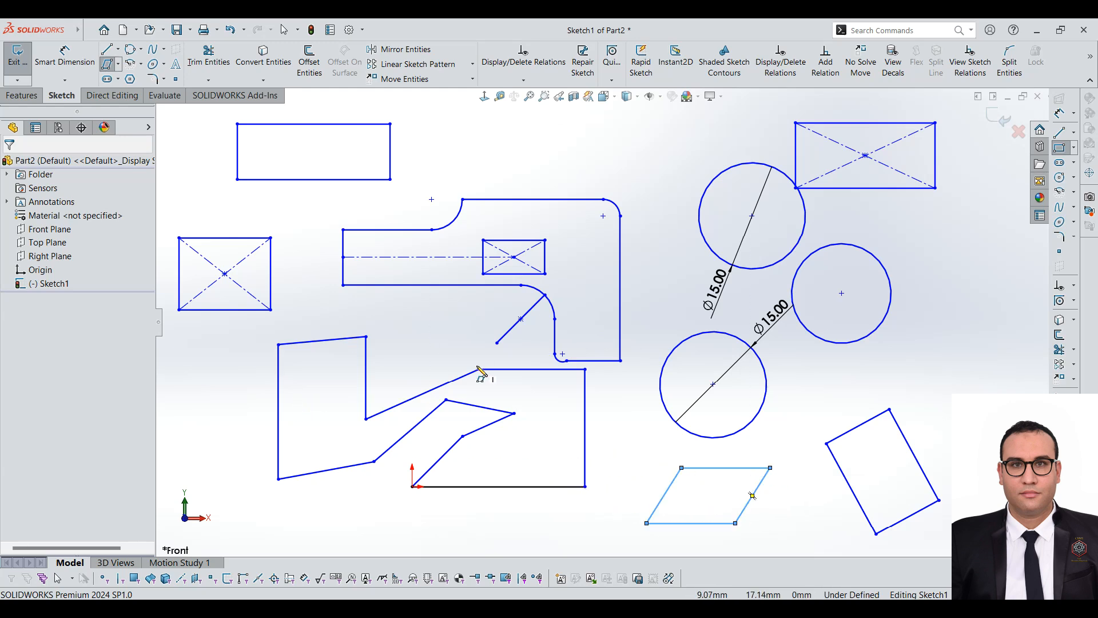
pyautogui.click(109, 69)
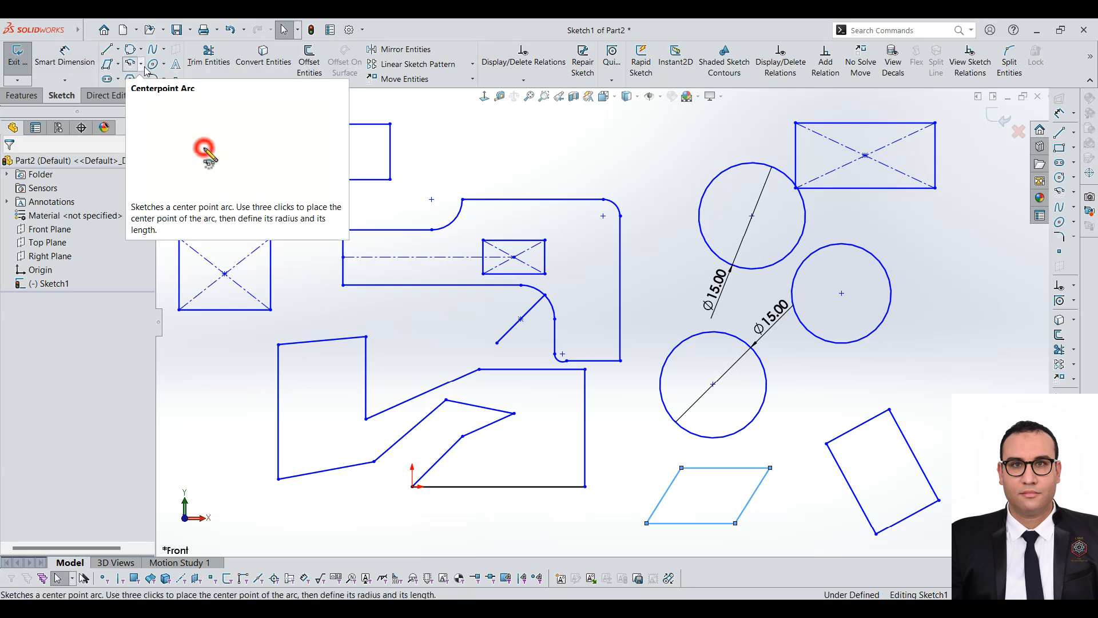
# Sketch a nearly horizontal line about 15.8 mm long above the arc-cornered profile, and shift it slightly upward
pyautogui.click(141, 64)
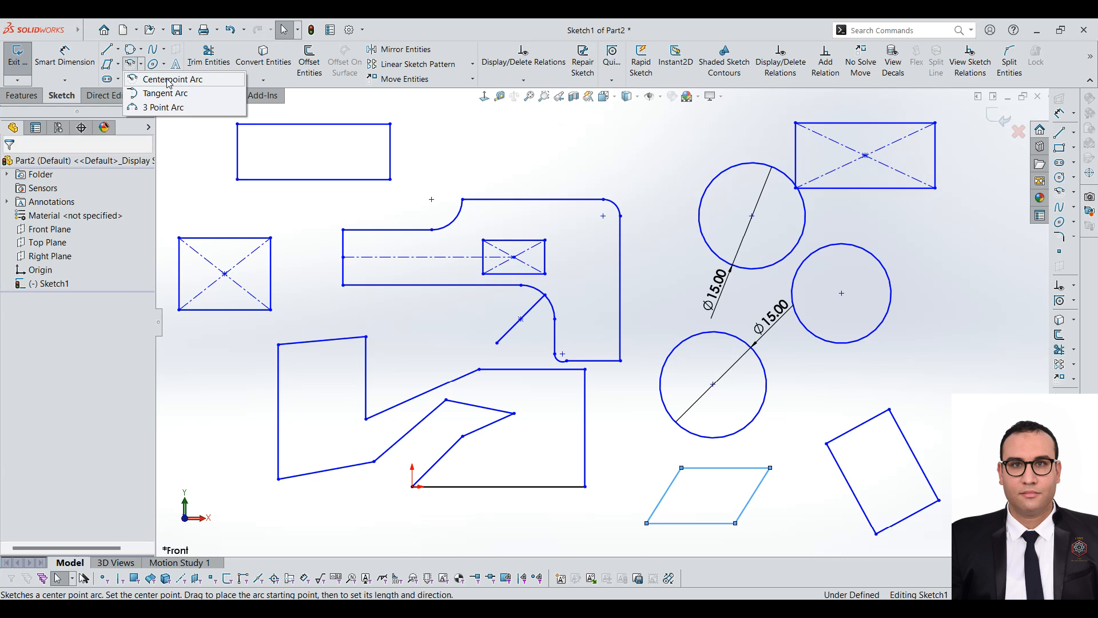
pyautogui.click(117, 51)
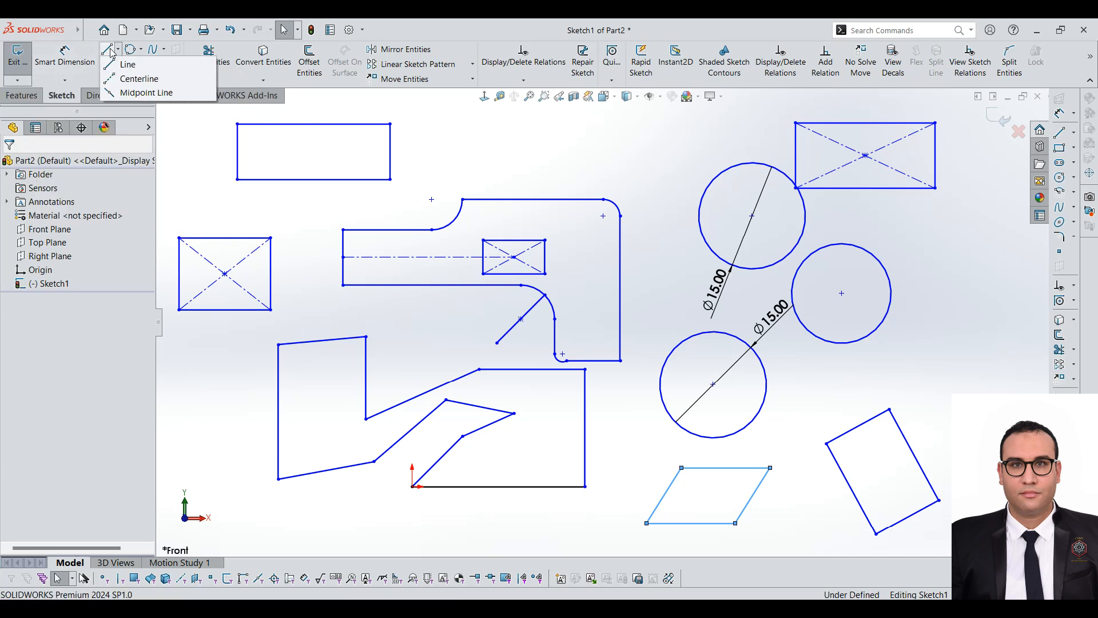
pyautogui.click(127, 64)
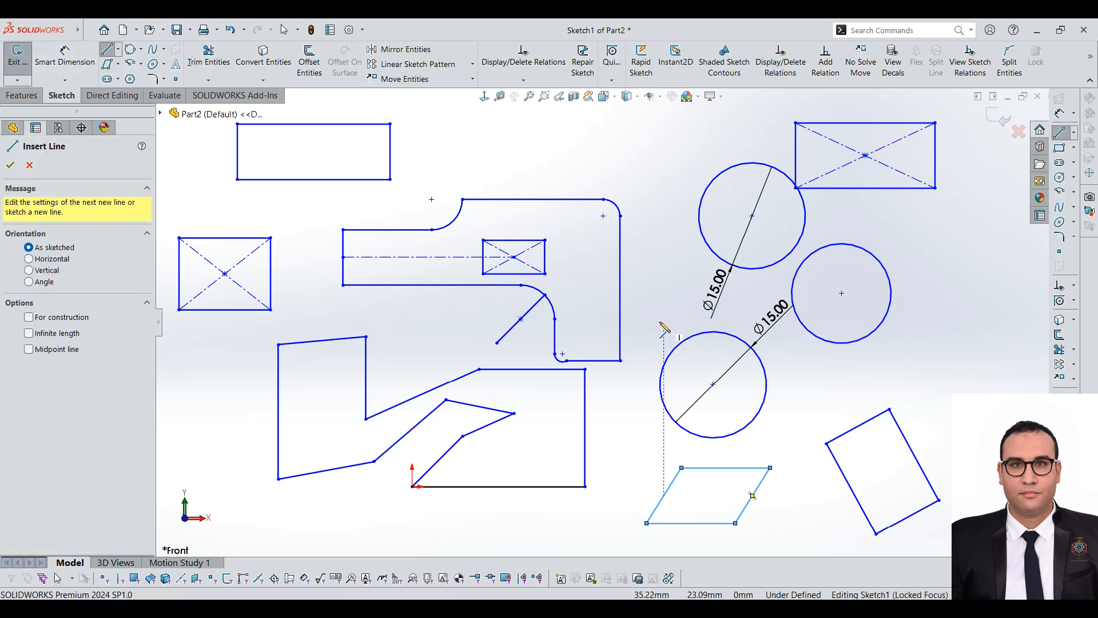
pyautogui.scroll(2, 598, 297)
pyautogui.moveTo(514, 145); pyautogui.dragTo(608, 149)
pyautogui.press('Escape')
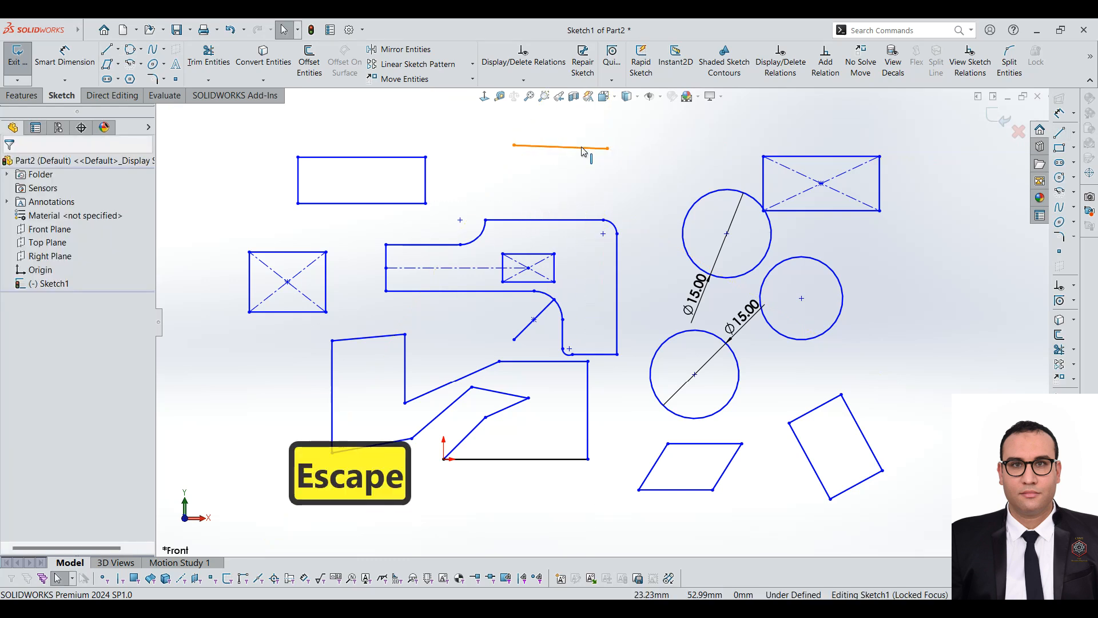
pyautogui.moveTo(577, 148)
pyautogui.mouseDown()
pyautogui.moveTo(577, 133)
pyautogui.moveTo(577, 143)
pyautogui.mouseUp()
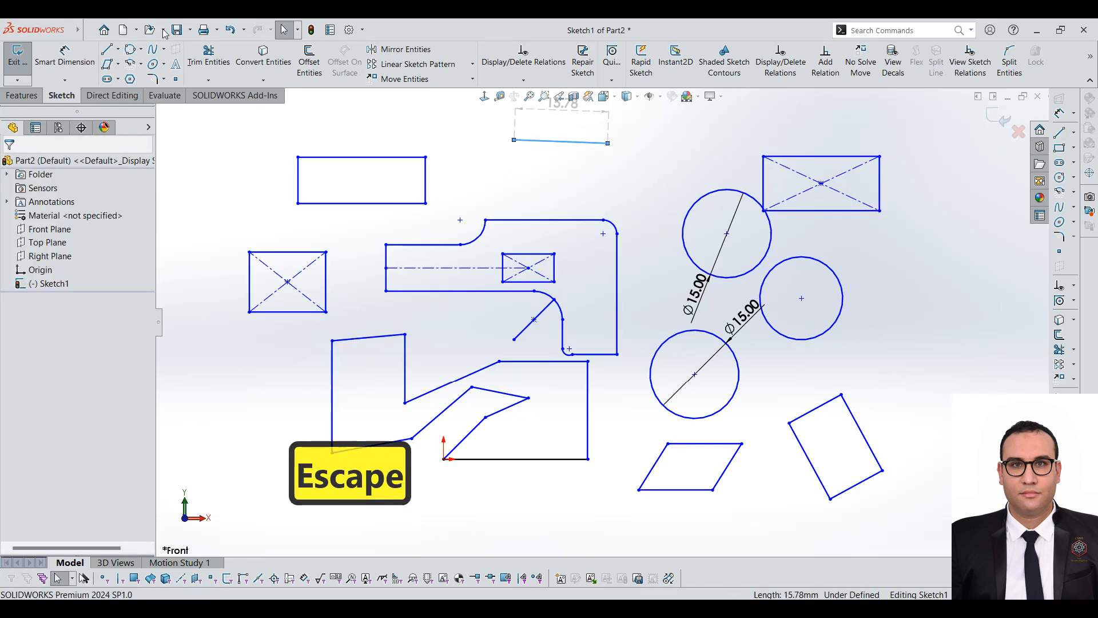
# Sketch a 90° centerpoint arc about 5 mm in radius, centered on the right endpoint of the new line above the profile
pyautogui.click(130, 65)
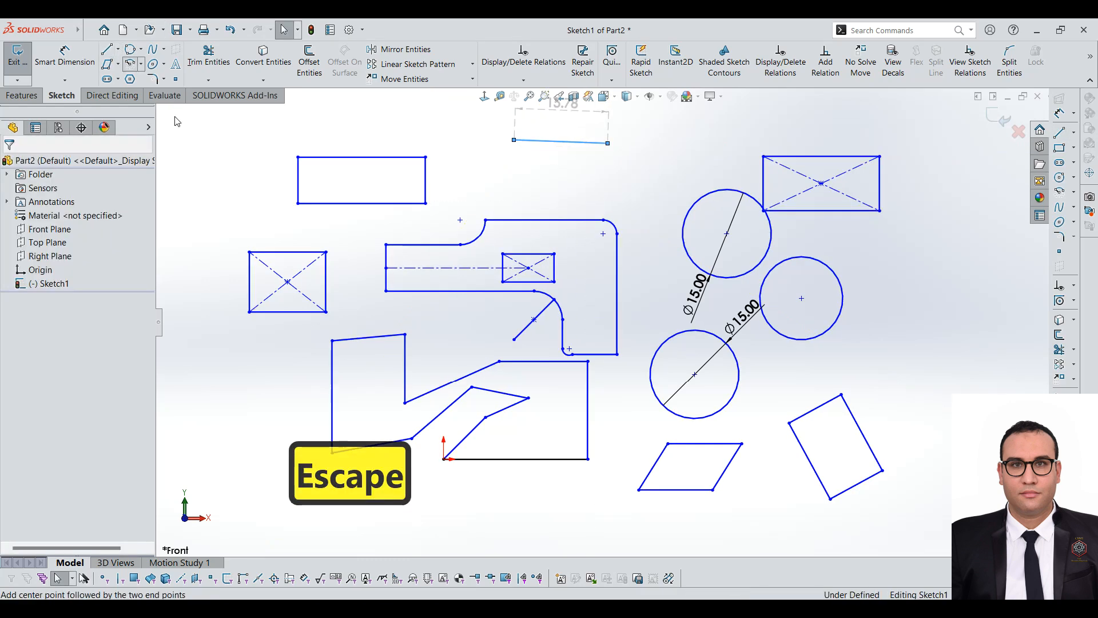
pyautogui.click(608, 143)
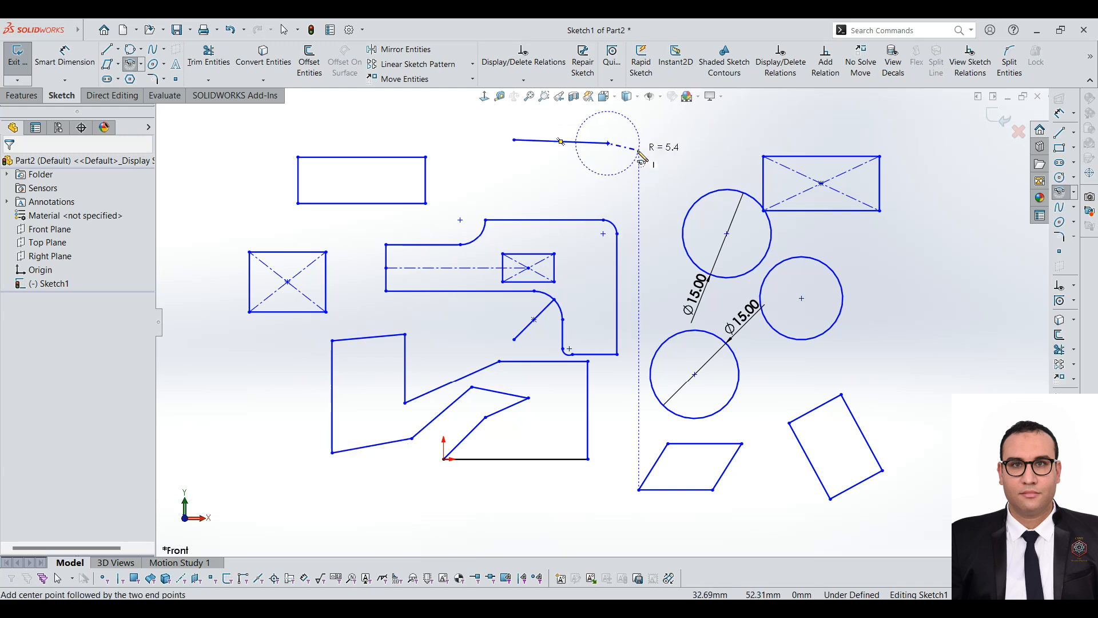
pyautogui.click(638, 143)
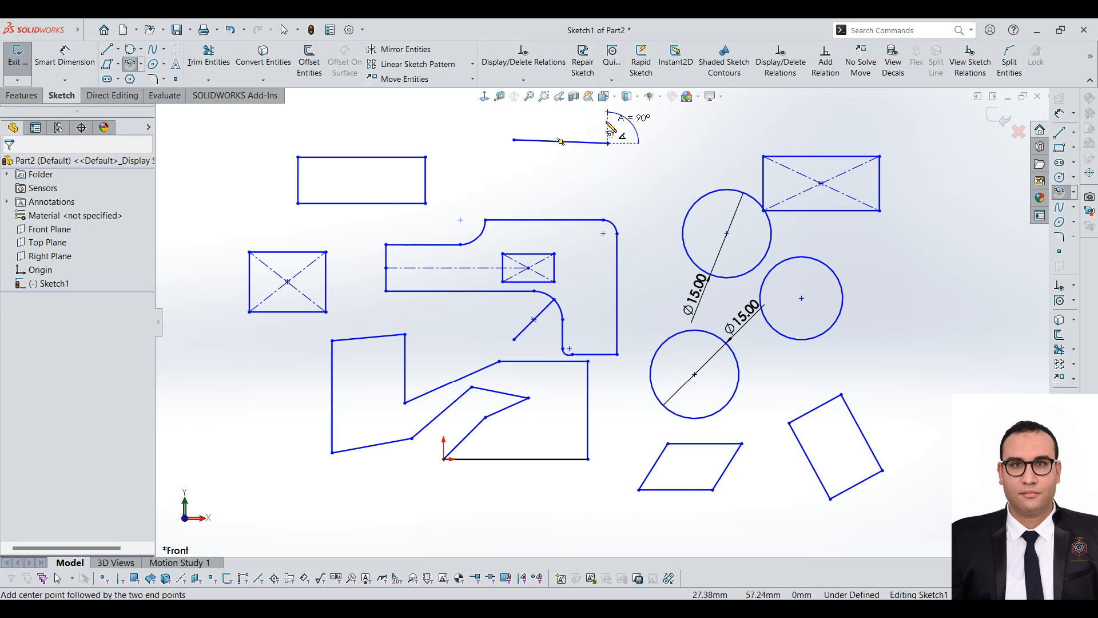
pyautogui.click(608, 114)
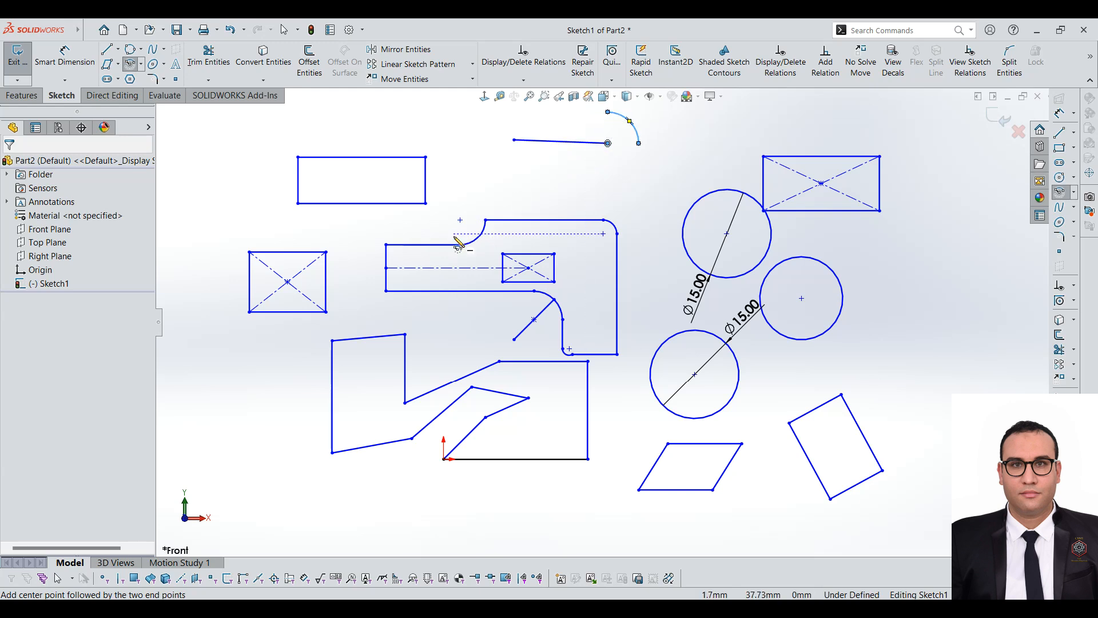
# Sketch a tangent arc curving up and away from the left endpoint of the nearly horizontal line above the arc-cornered profile
pyautogui.click(141, 64)
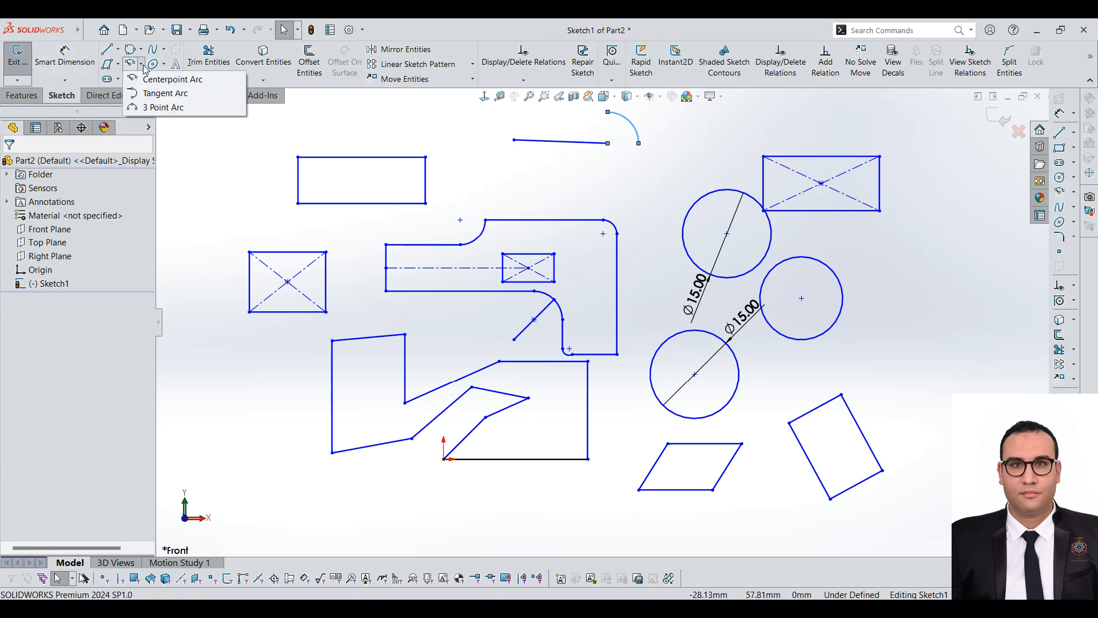
pyautogui.click(148, 94)
pyautogui.click(514, 141)
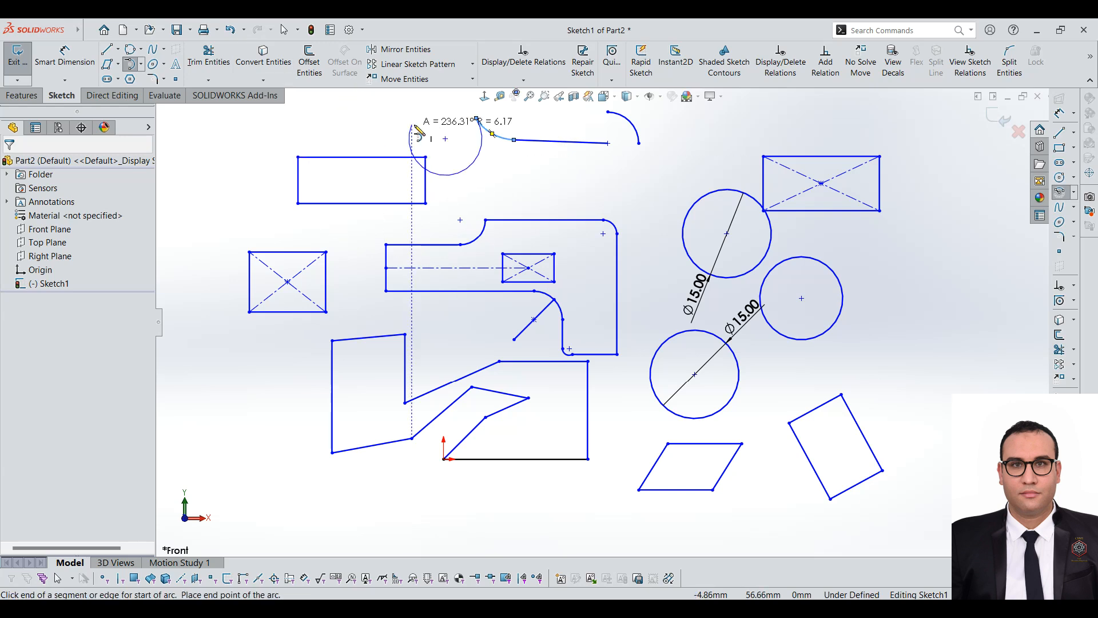
pyautogui.press('Escape')
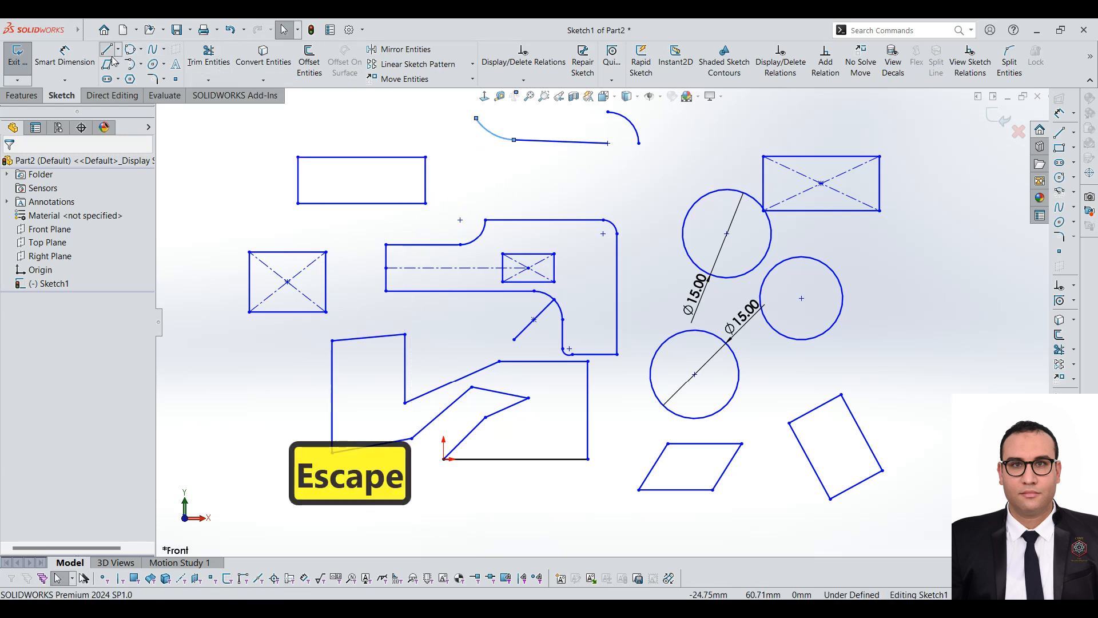
# With the Line tool, continue from the right endpoint of the nearly horizontal line into a tangent arc curving downward
pyautogui.click(109, 51)
pyautogui.click(608, 144)
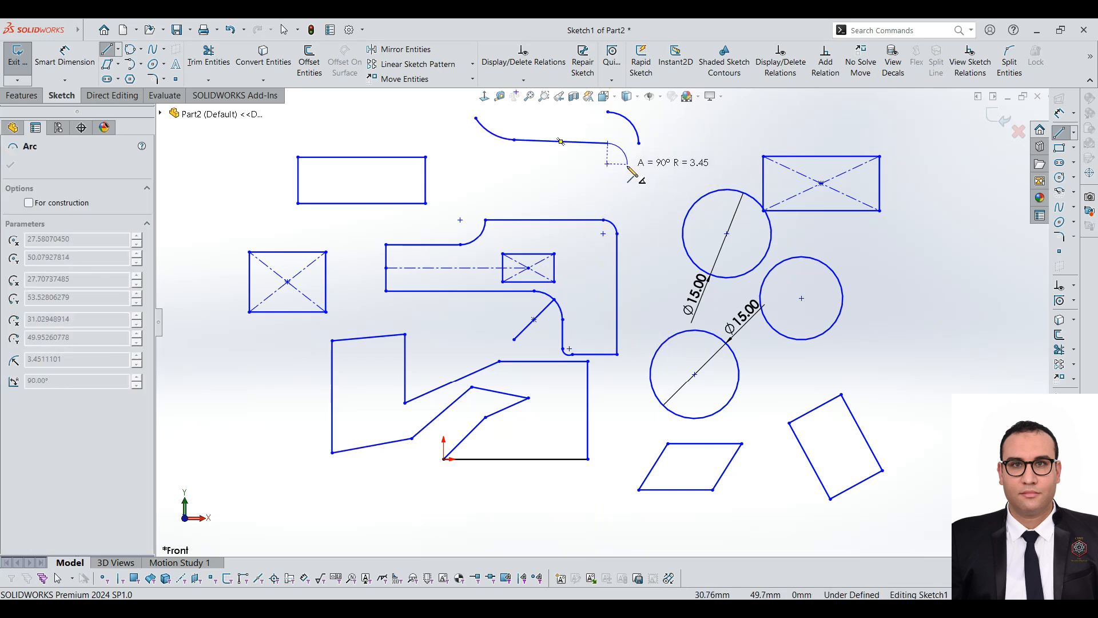
pyautogui.click(645, 176)
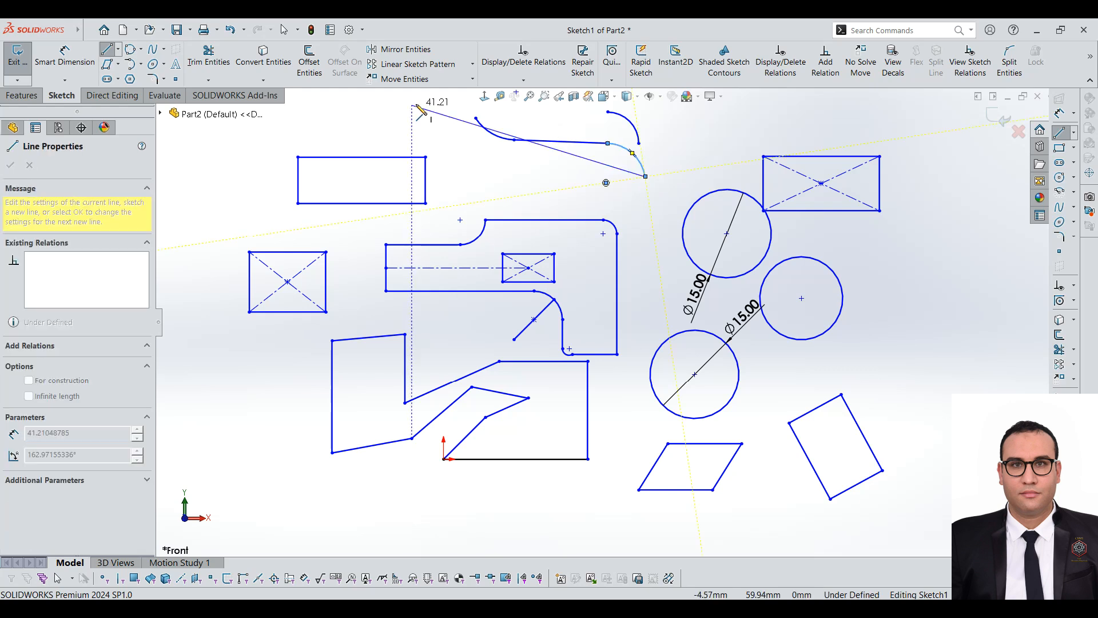
# Sketch a 3 Point Arc between the top corners of the upper-left rectangle, bulging upward, and leave the tool
pyautogui.click(140, 64)
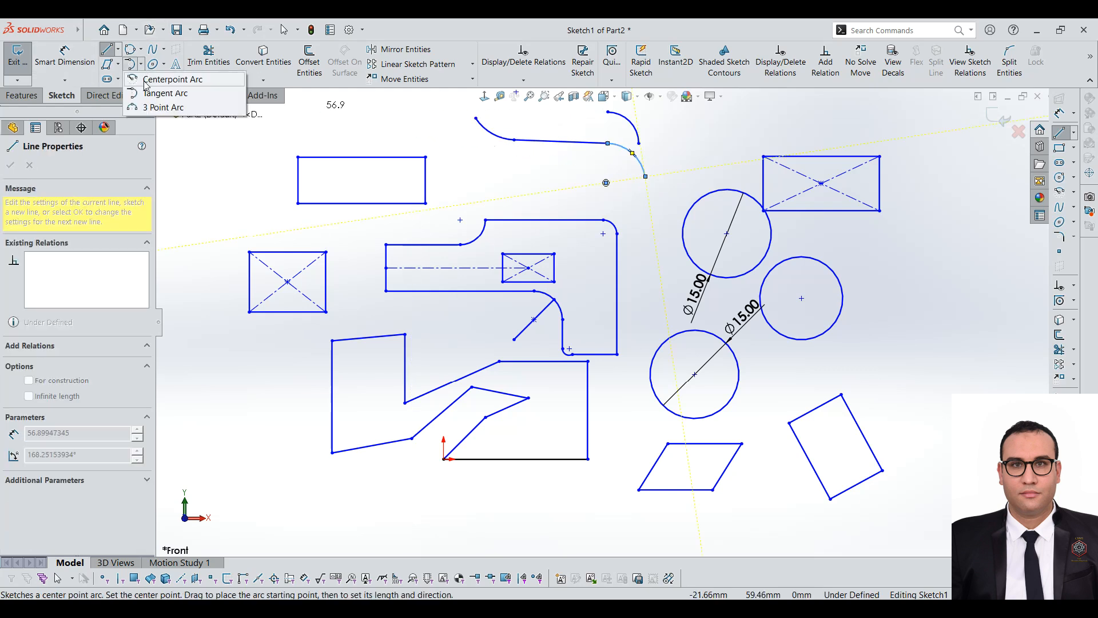
pyautogui.click(163, 106)
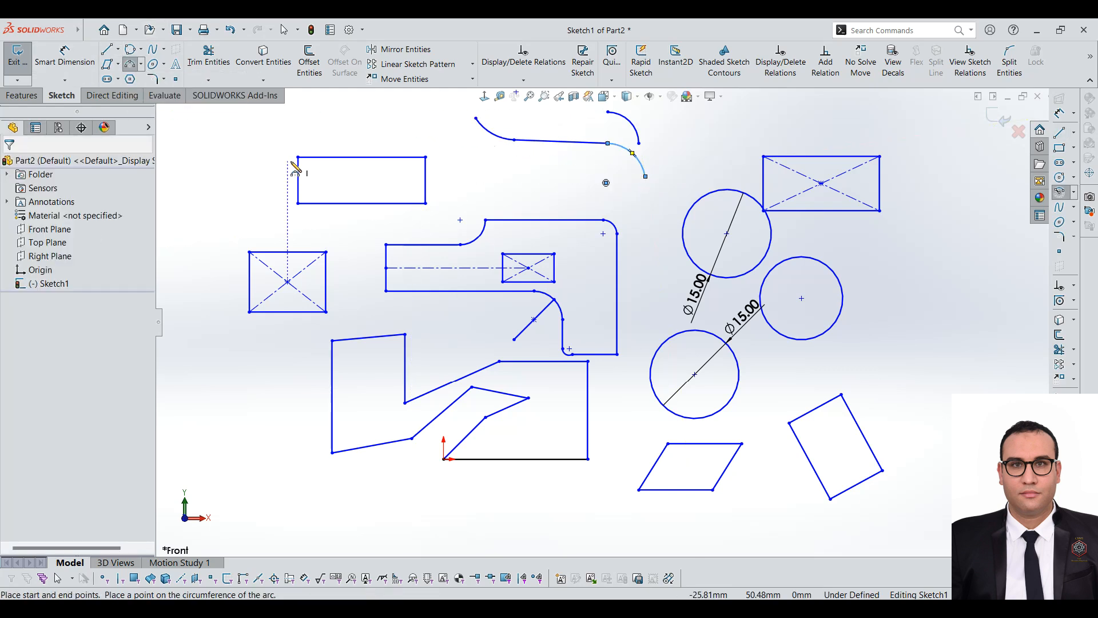
pyautogui.click(298, 158)
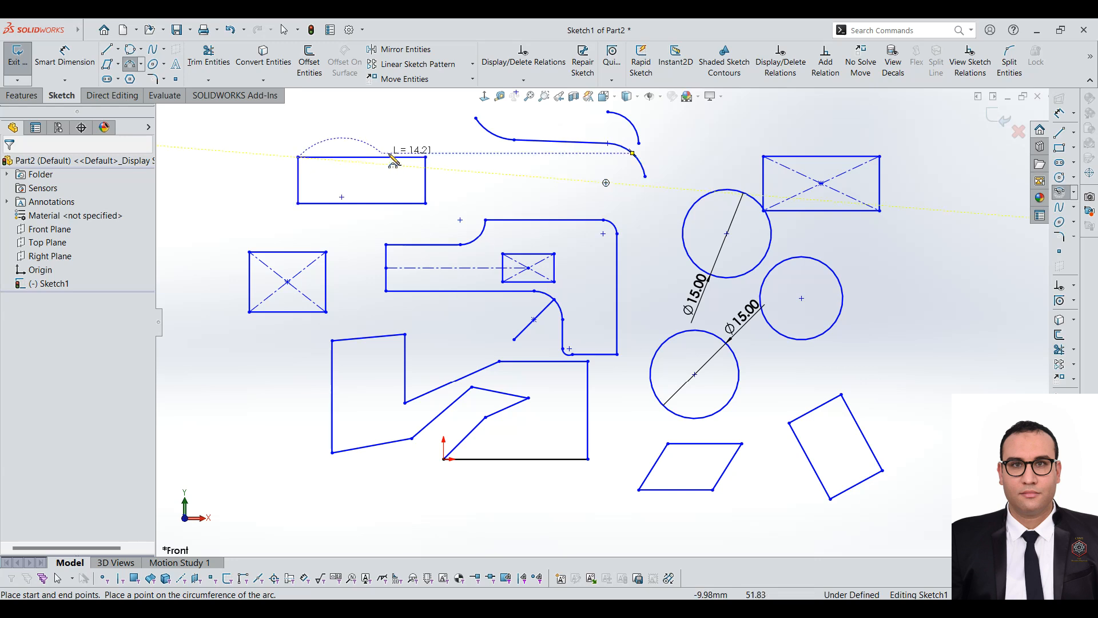
pyautogui.click(425, 157)
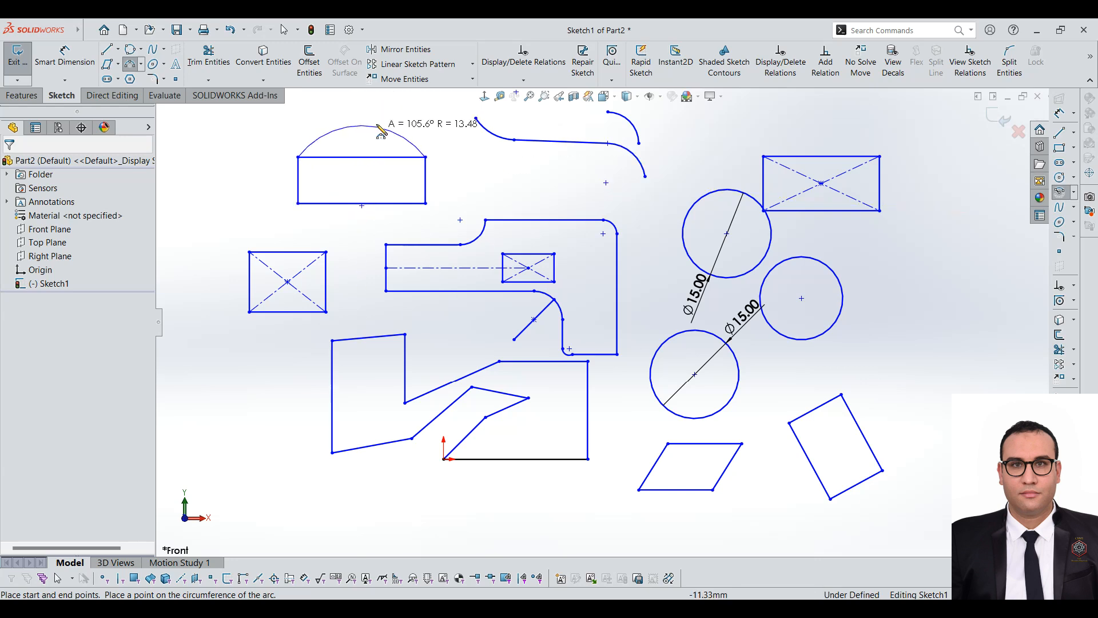
pyautogui.click(362, 111)
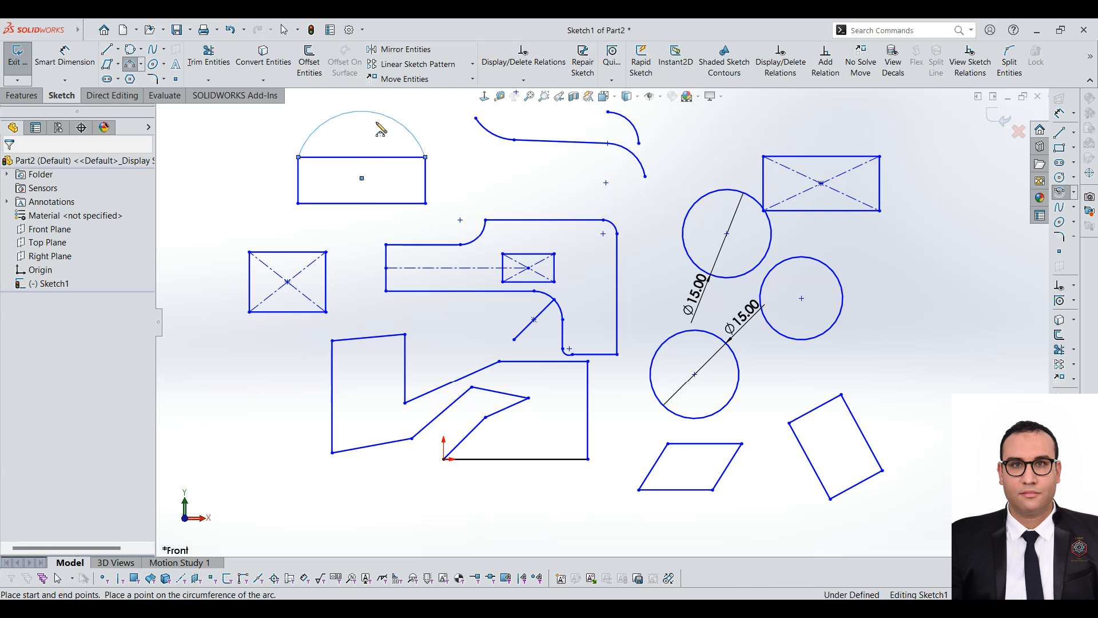
pyautogui.click(132, 65)
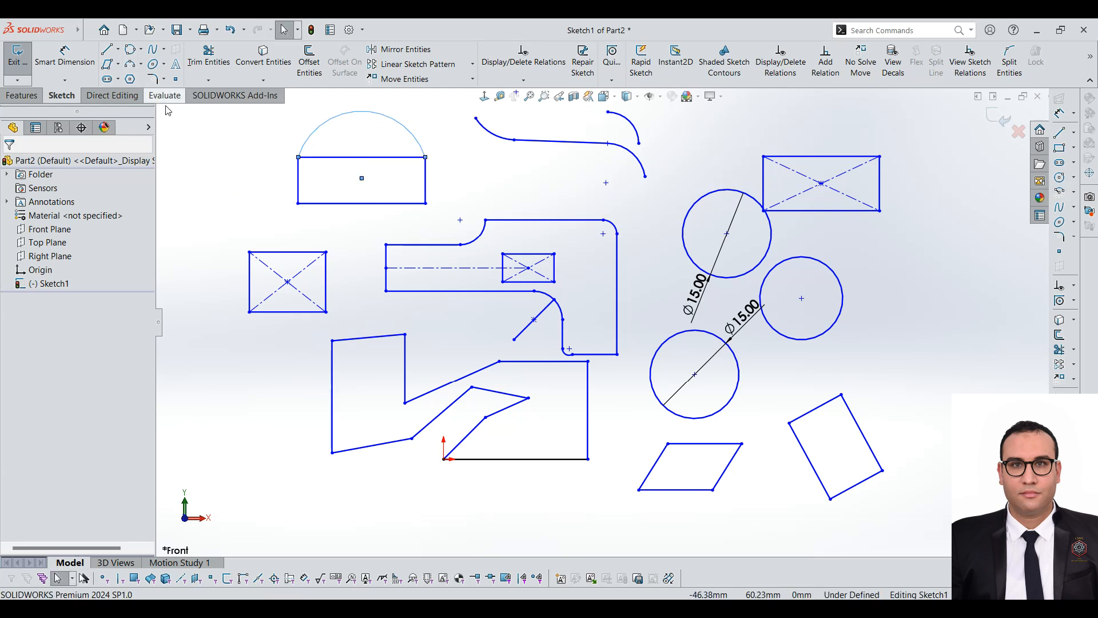
# Sketch a horizontal line rightward from the origin, followed by a line about 50 mm long slanting up and left from its end
pyautogui.click(130, 79)
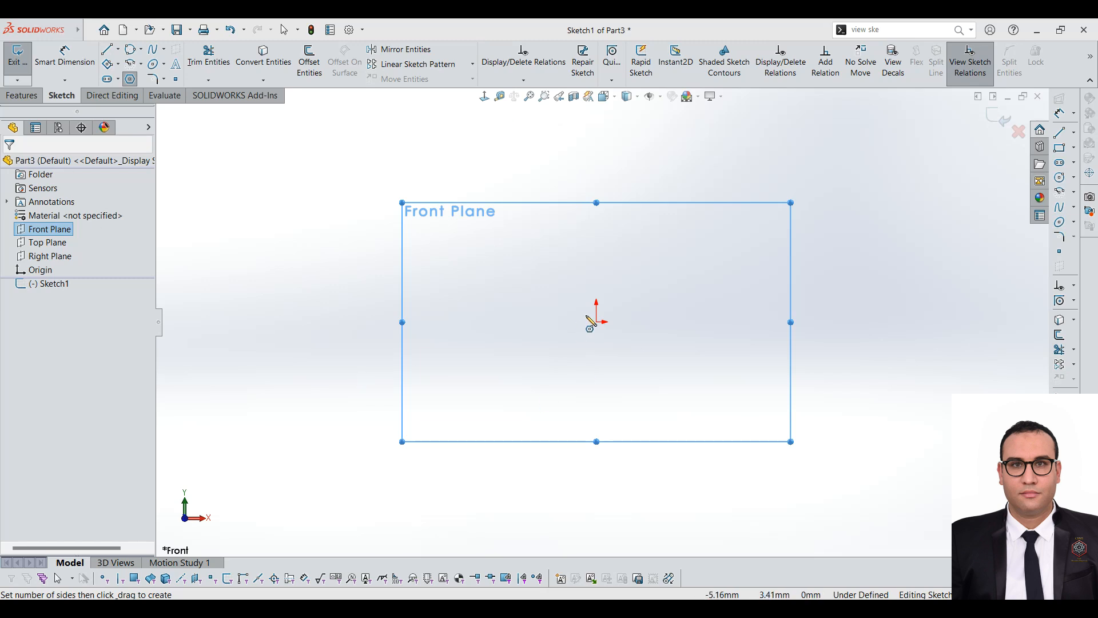
pyautogui.click(107, 50)
pyautogui.click(597, 321)
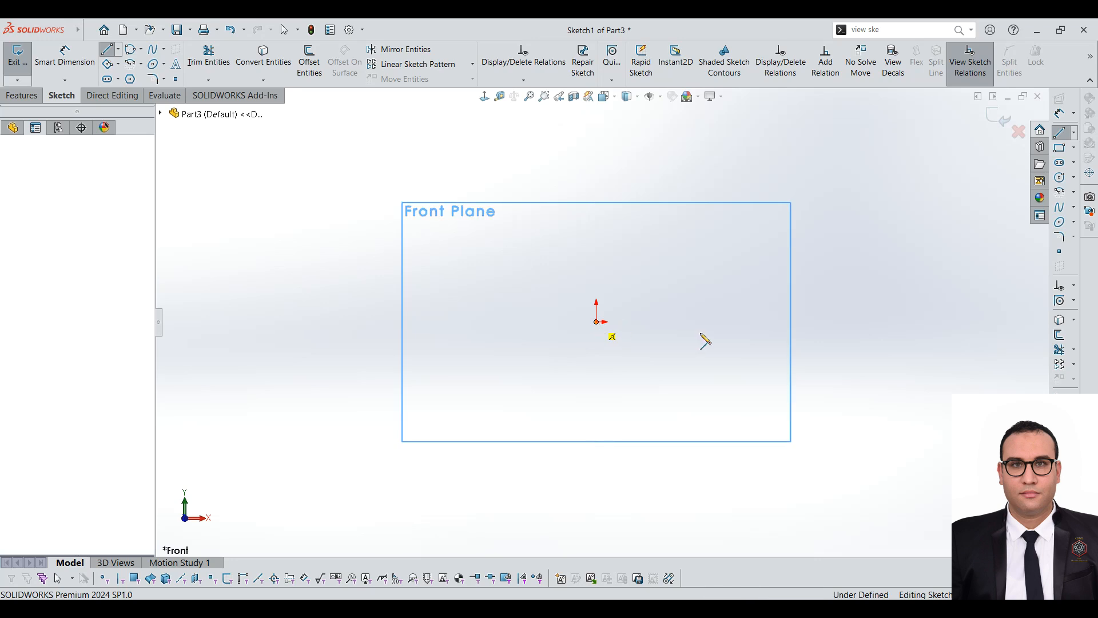
pyautogui.click(738, 322)
pyautogui.click(684, 226)
# Sketch a six-sided polygon left of the origin around an inscribed circle about 42 mm in diameter
pyautogui.click(131, 80)
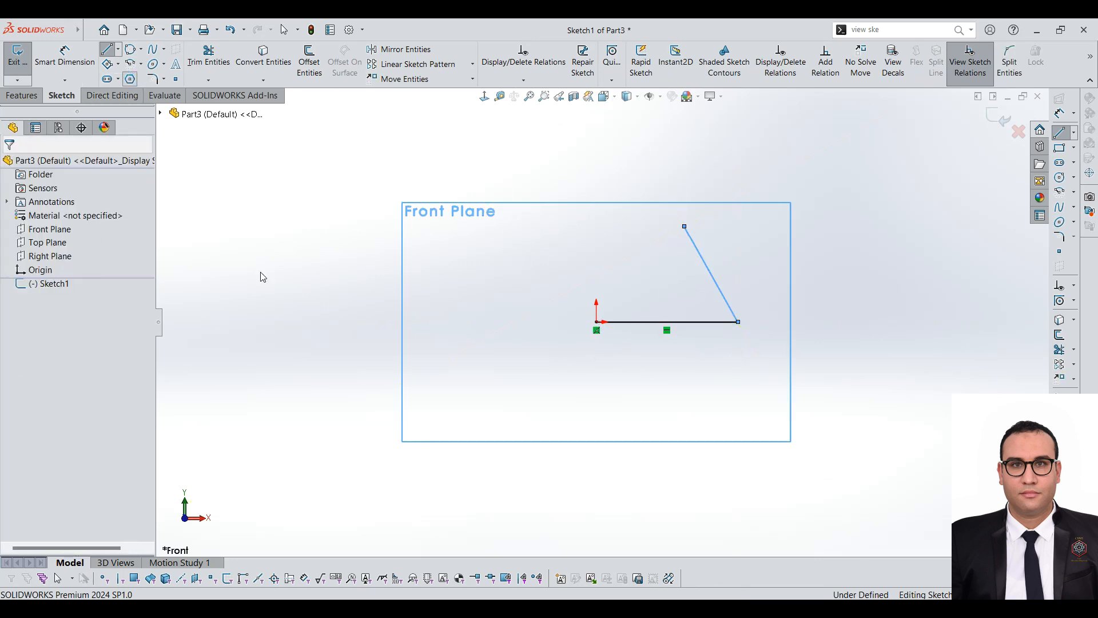
pyautogui.click(443, 301)
pyautogui.click(482, 341)
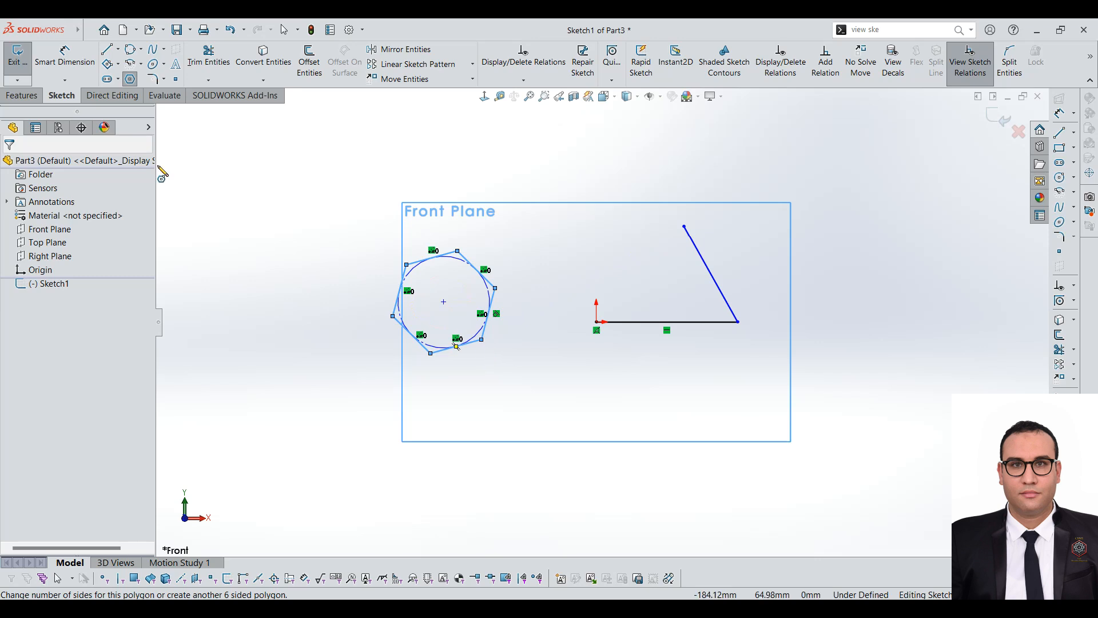
# Set the new polygon's number of sides to 12, keeping the inscribed circle option
pyautogui.click(42, 132)
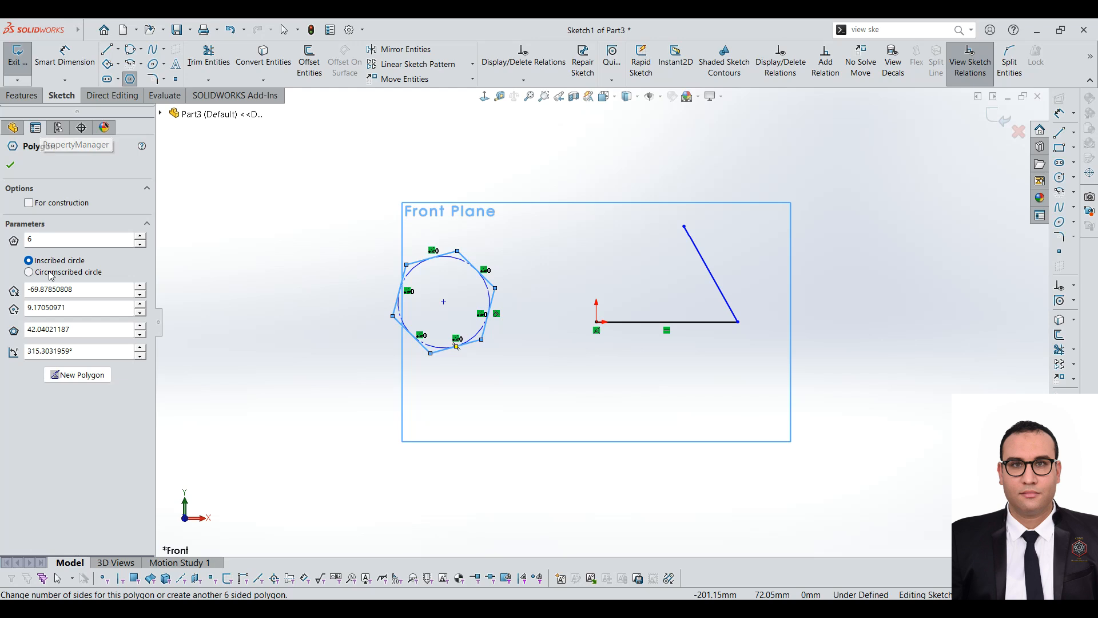
pyautogui.moveTo(63, 242); pyautogui.dragTo(3, 243)
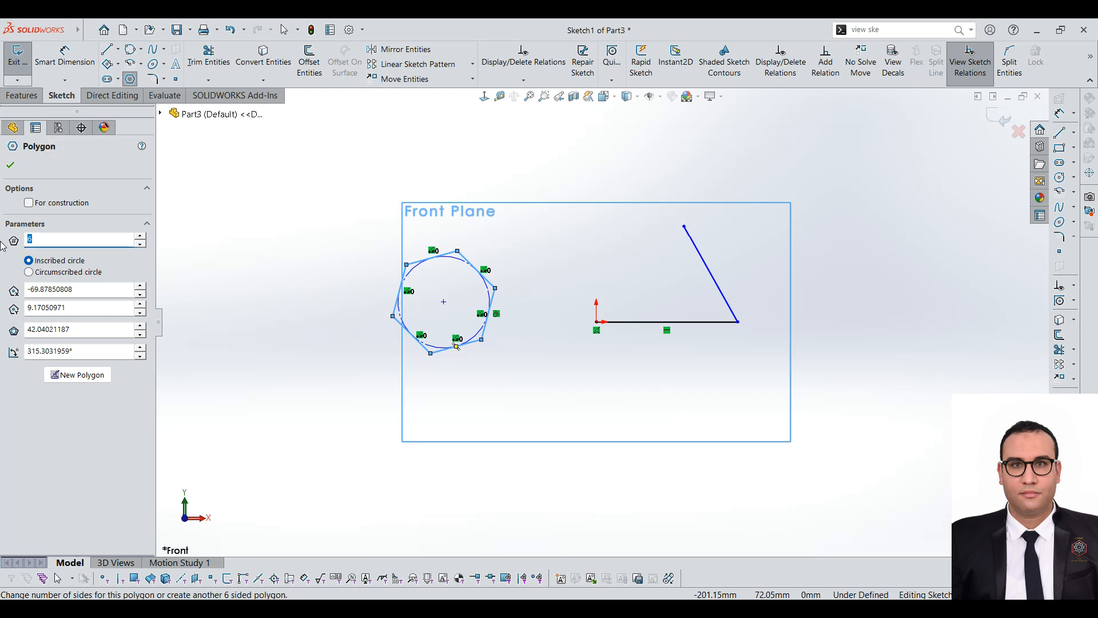
pyautogui.write('12')
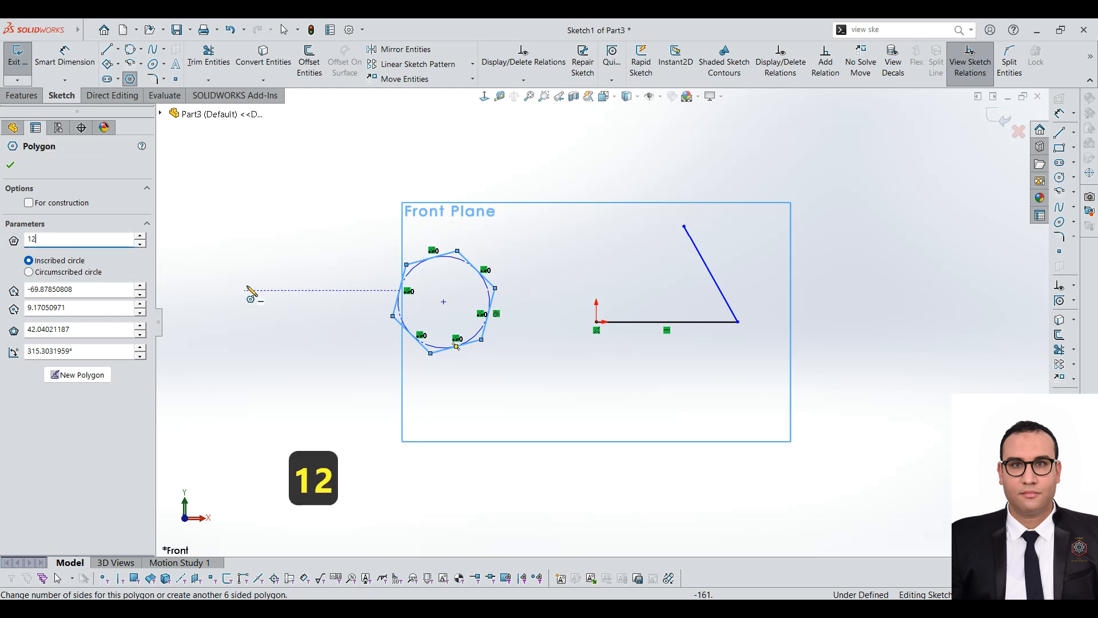
pyautogui.click(78, 375)
pyautogui.scroll(-3, 377, 289)
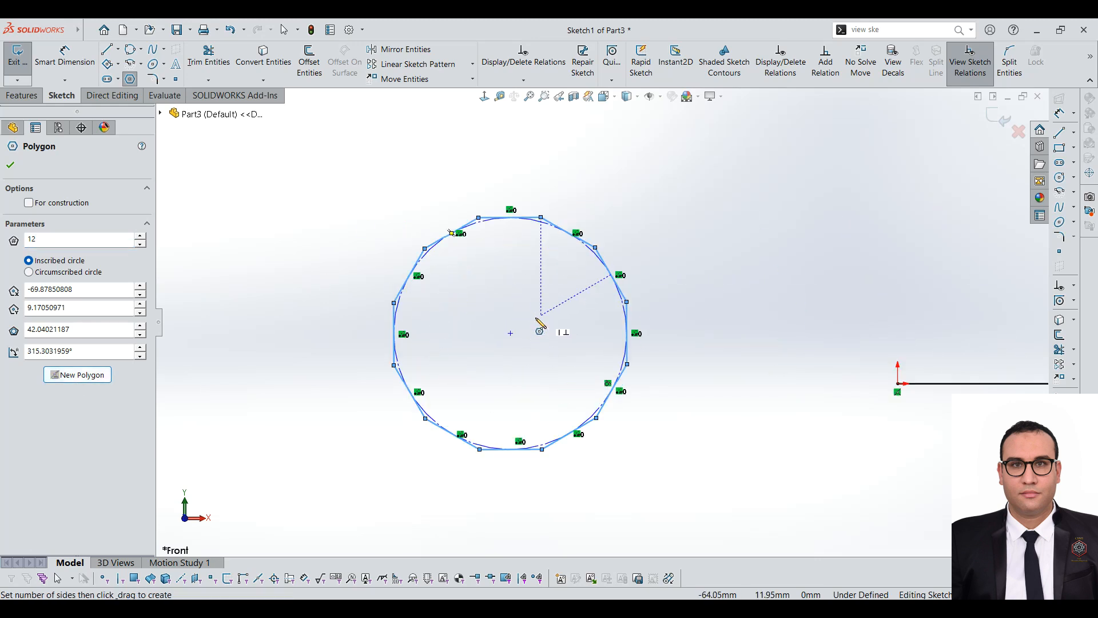
pyautogui.scroll(5, 600, 322)
# Sketch a five-sided polygon above the 12-sided one, with an inscribed circle about 41 mm in diameter
pyautogui.doubleClick(63, 239)
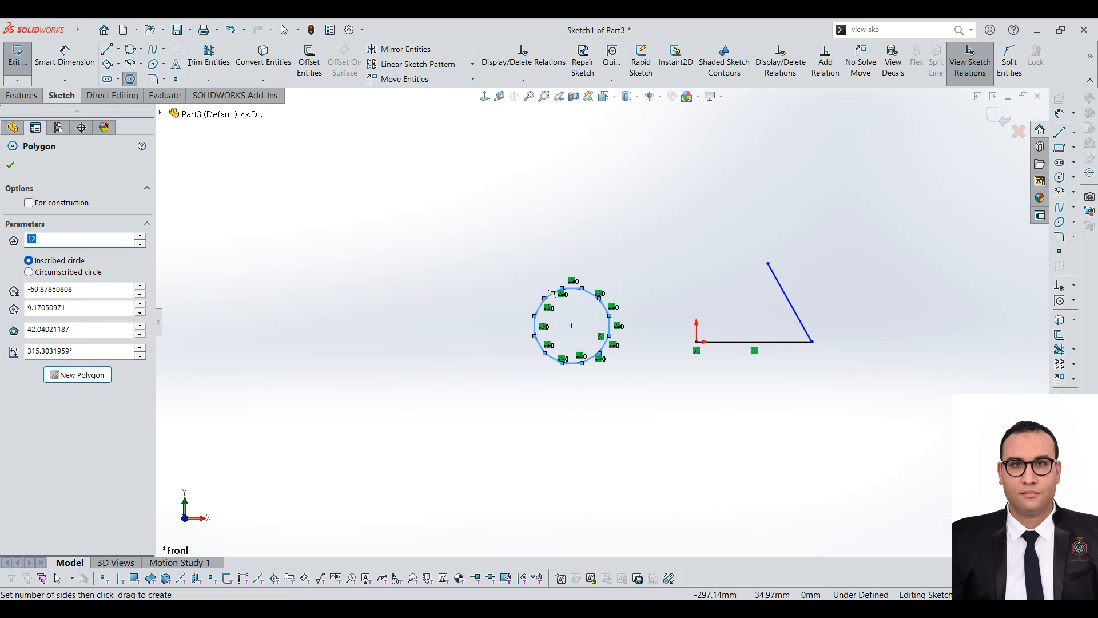
pyautogui.write('5')
pyautogui.click(100, 376)
pyautogui.moveTo(618, 223); pyautogui.dragTo(659, 246)
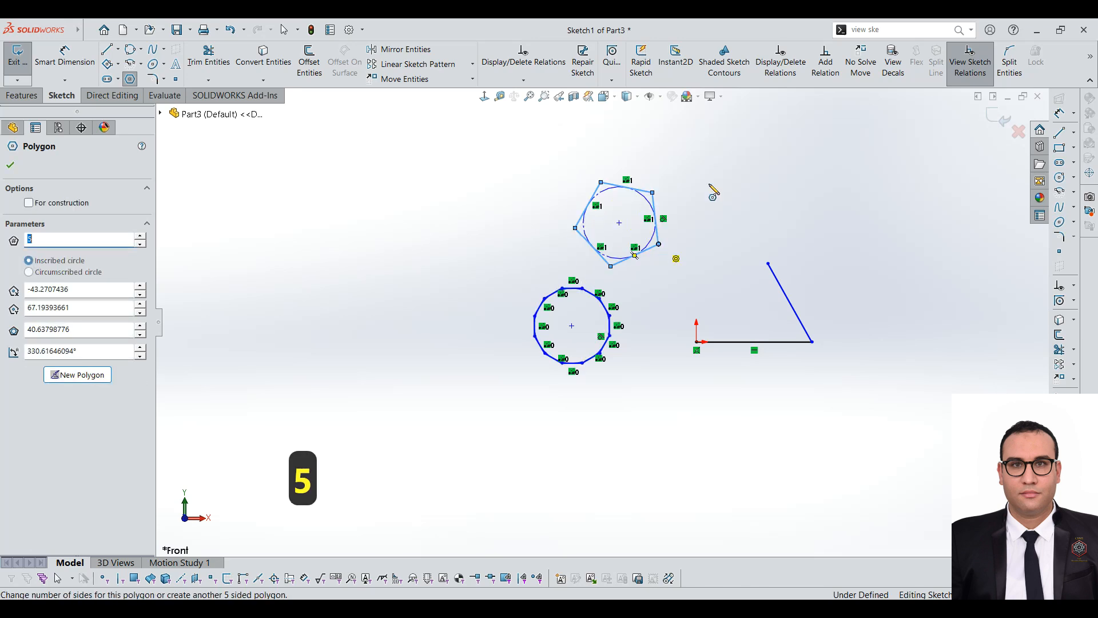
# Sketch a corner rectangle about 39 by 31 mm above the slanted line, to the right of the pentagon
pyautogui.scroll(-2, 1017, 233)
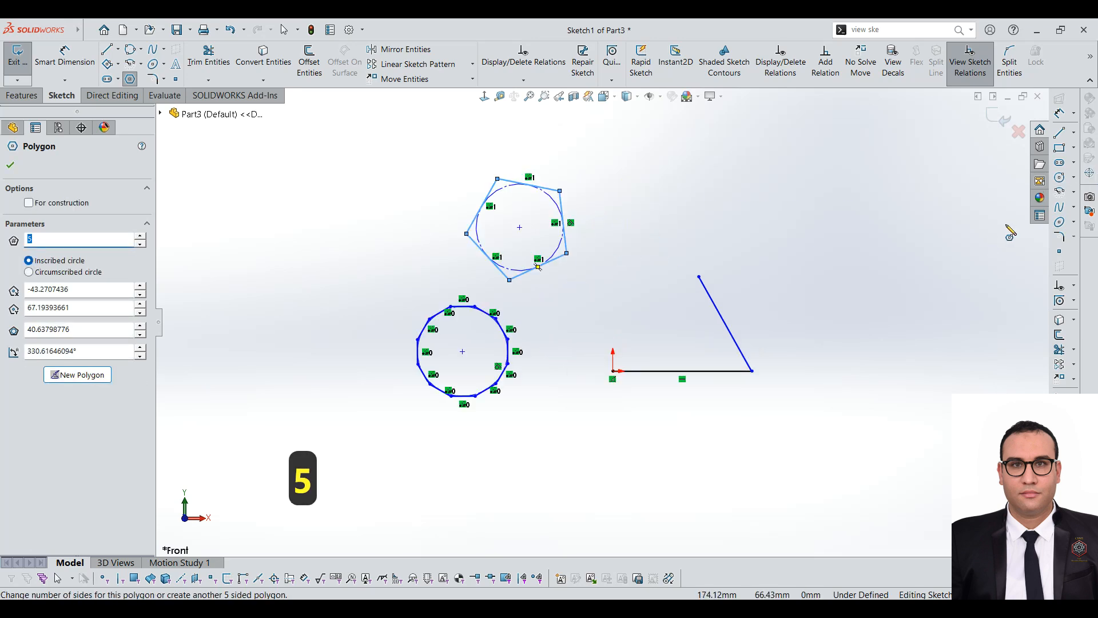
pyautogui.click(118, 64)
pyautogui.click(112, 82)
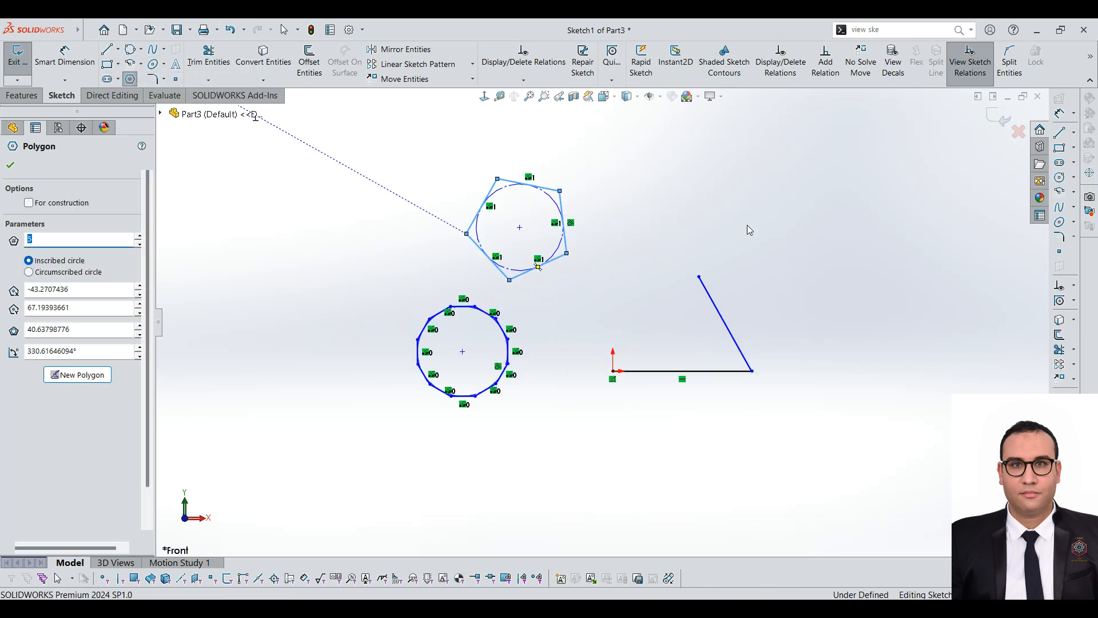
pyautogui.click(679, 216)
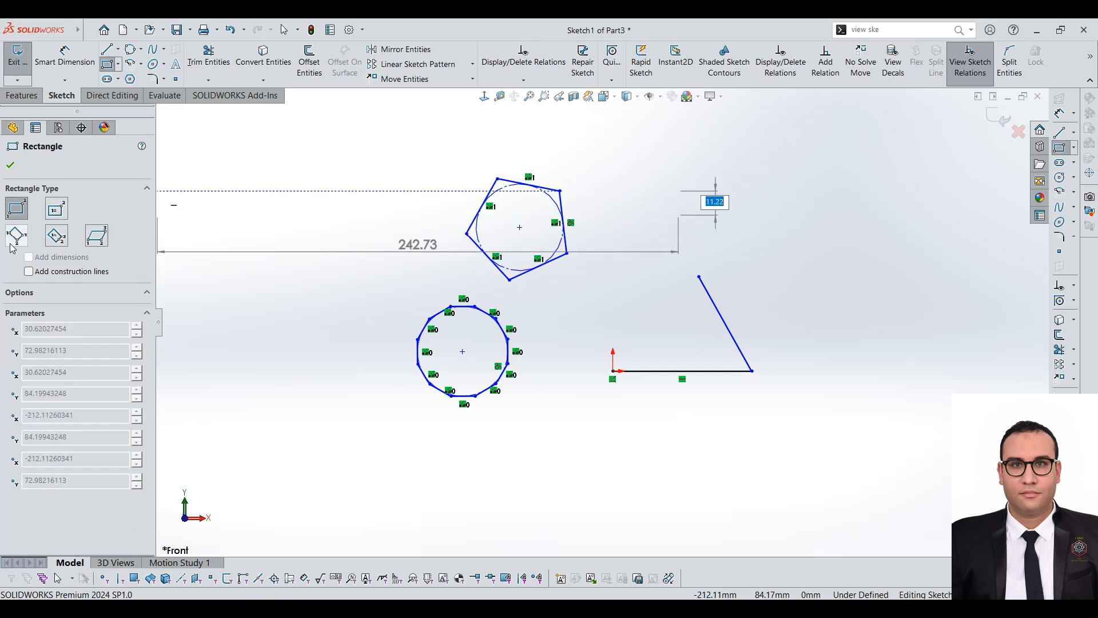
pyautogui.click(10, 130)
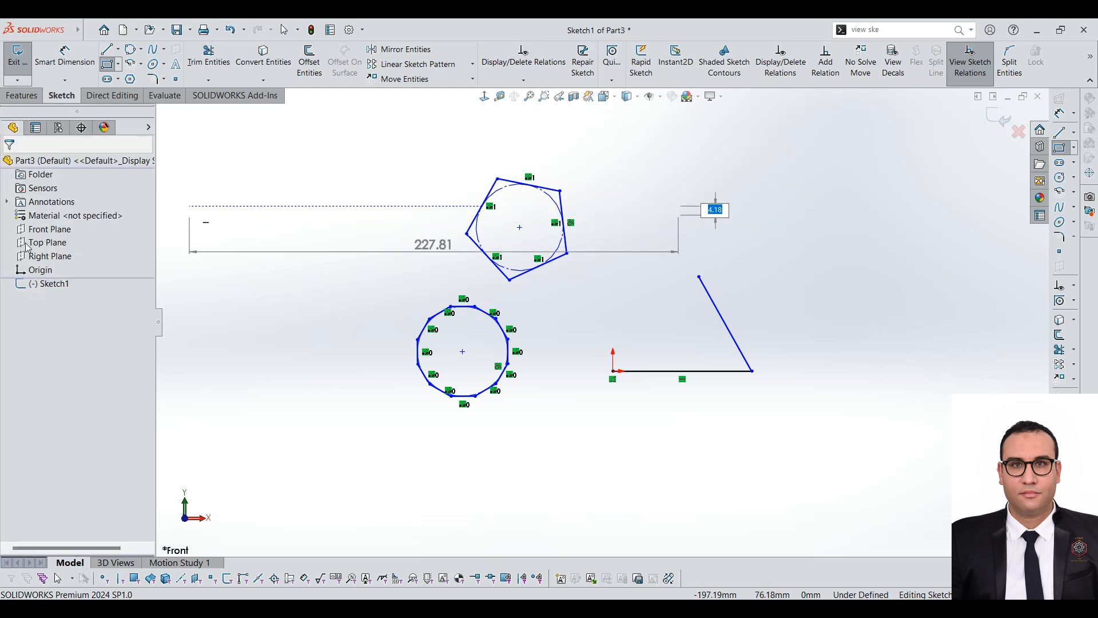
pyautogui.click(36, 132)
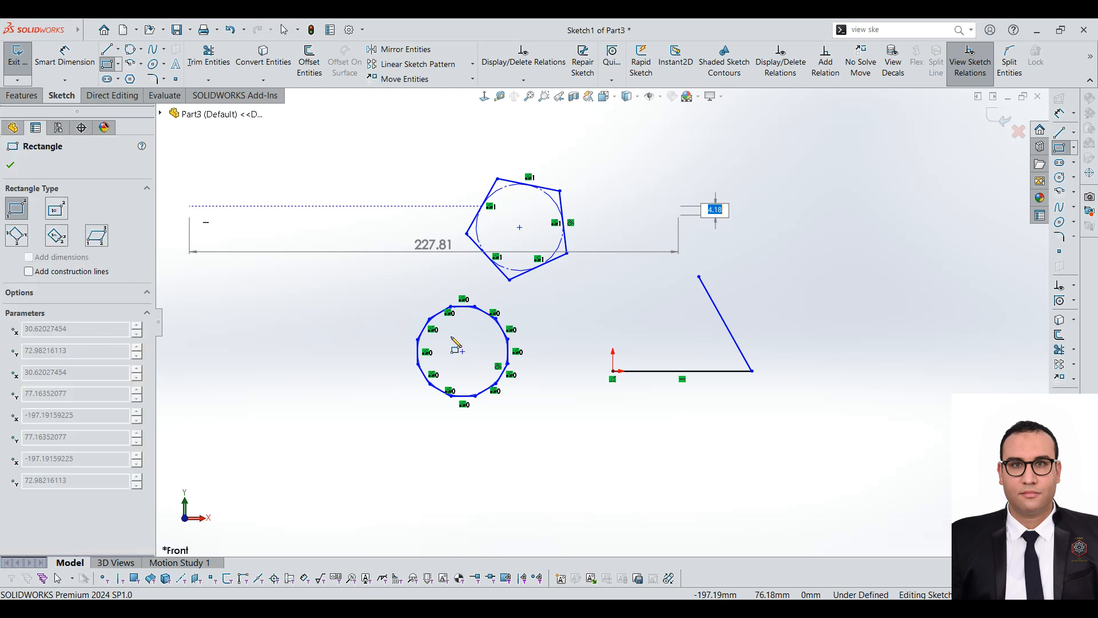
pyautogui.scroll(-1, 833, 167)
pyautogui.scroll(1, 686, 227)
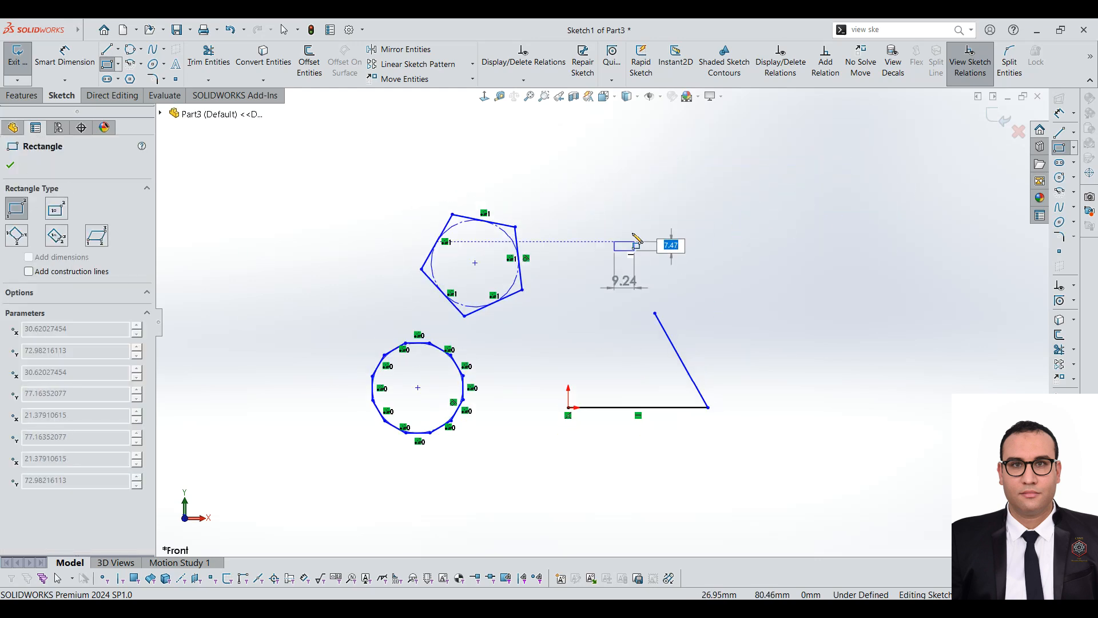
pyautogui.scroll(-1, 643, 218)
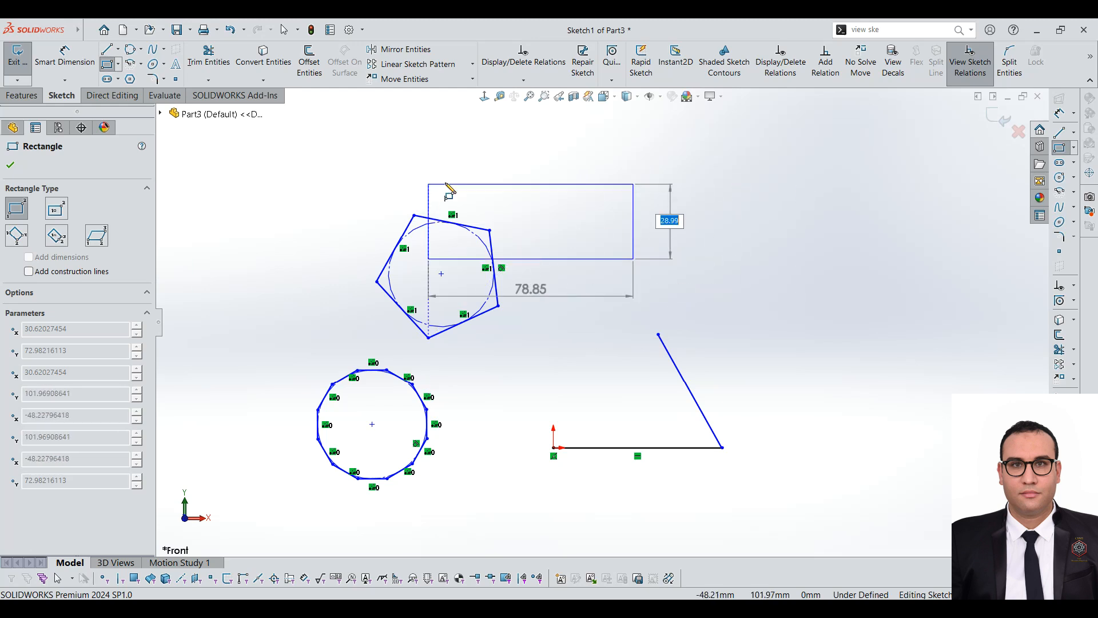
pyautogui.click(734, 178)
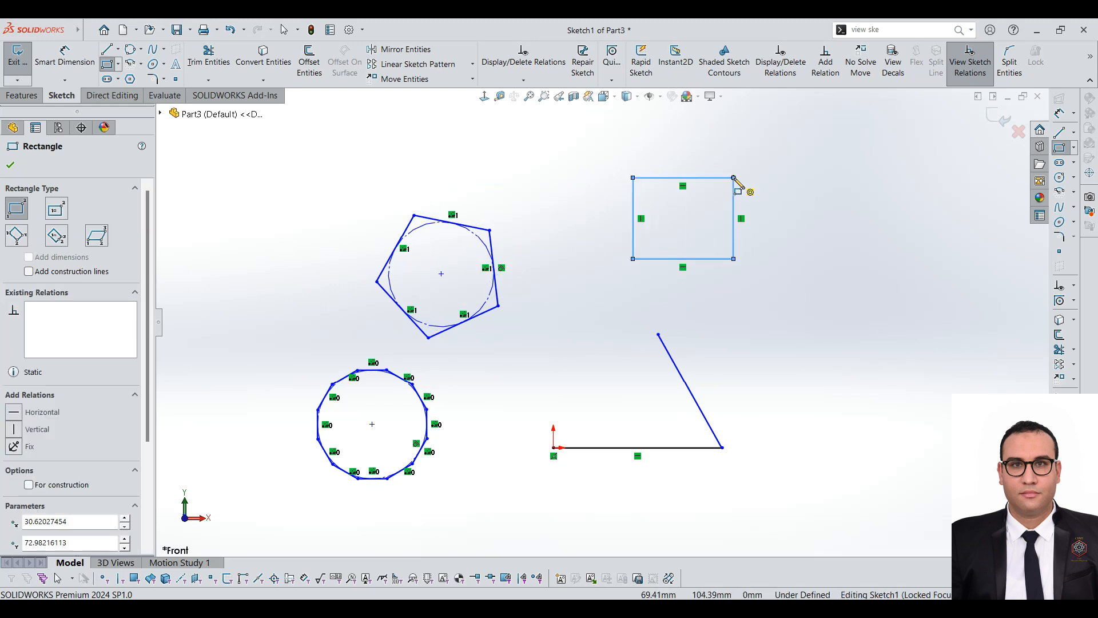
# Sketch a vertical line between the pentagon and the rectangle, and leave the Line tool
pyautogui.click(108, 50)
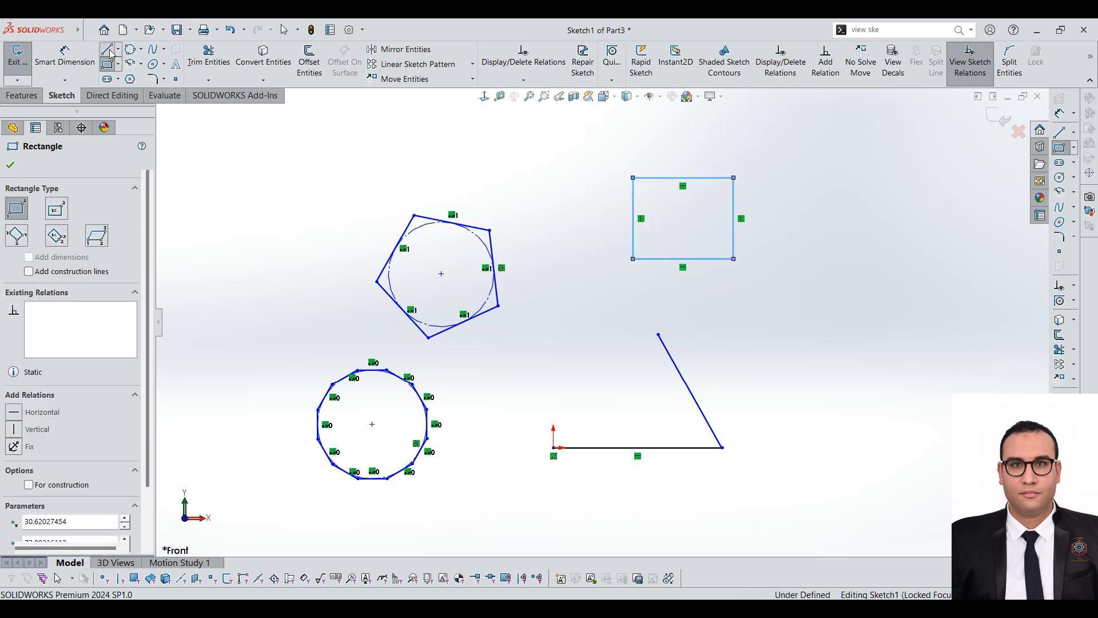
pyautogui.click(550, 183)
pyautogui.click(549, 282)
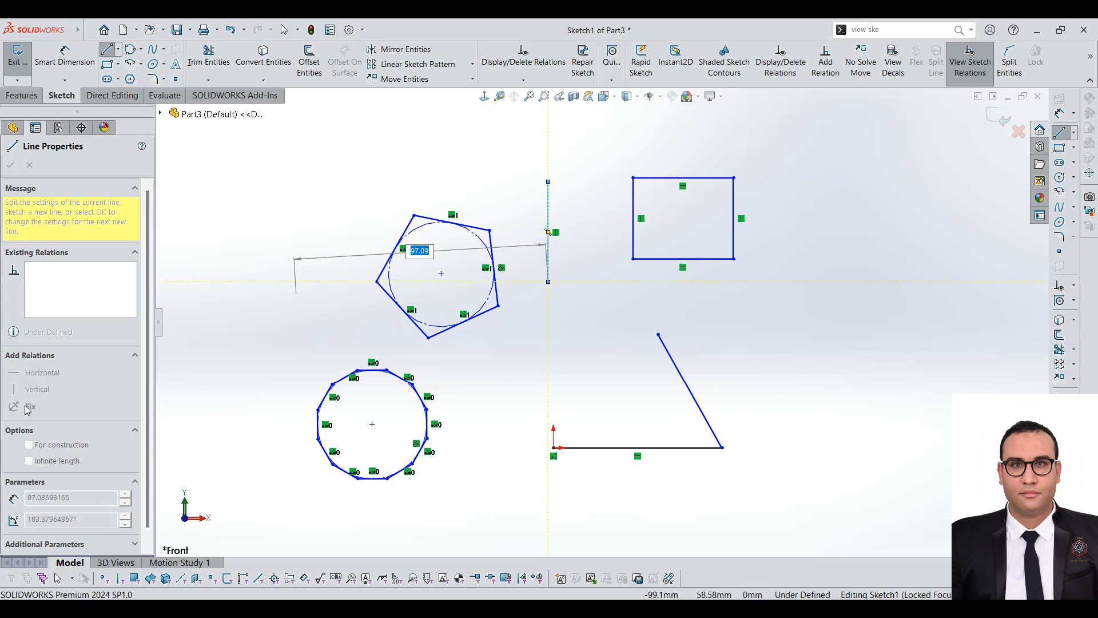
pyautogui.press('Escape')
pyautogui.press('Escape')
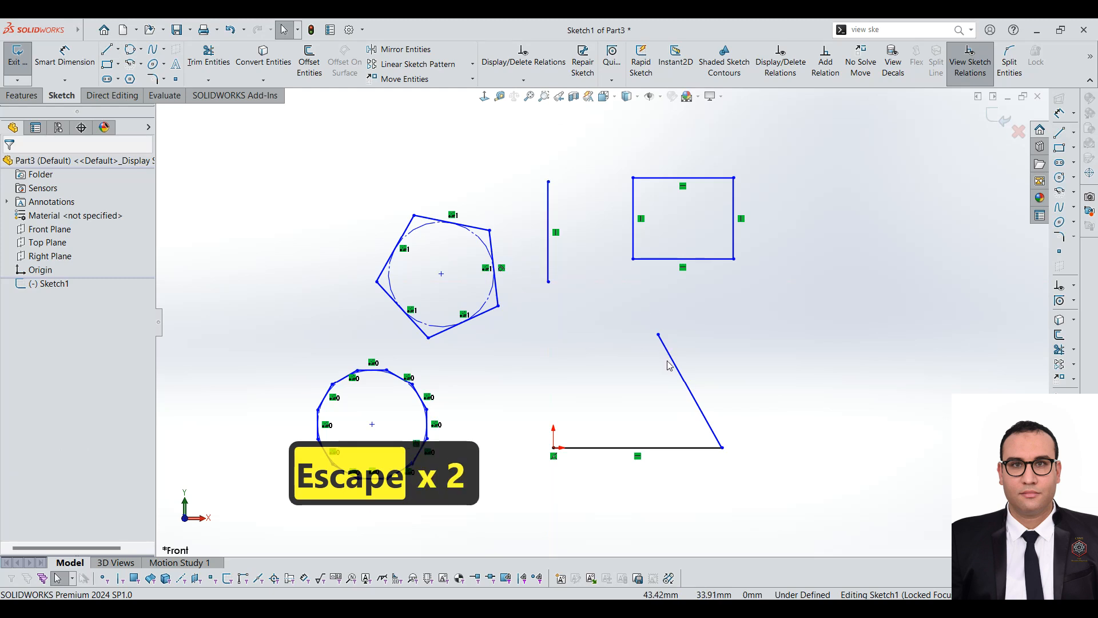
# Try to add a collinear relation between the slanted line and the vertical line beside the rectangle
pyautogui.click(674, 362)
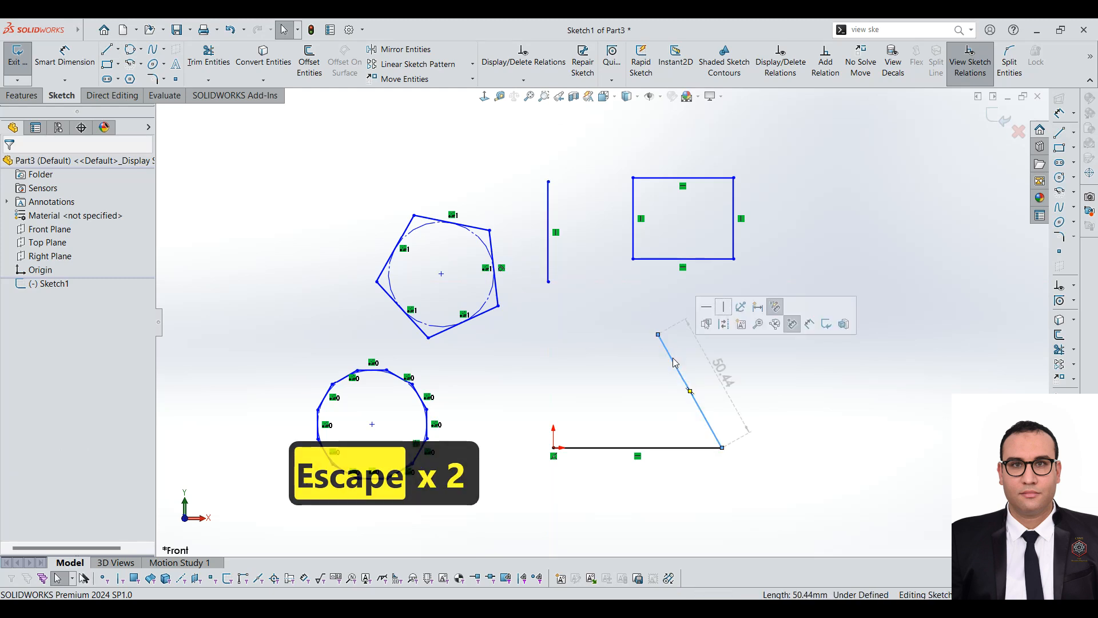
pyautogui.keyDown('ctrl'); pyautogui.click(547, 261); pyautogui.keyUp('ctrl')
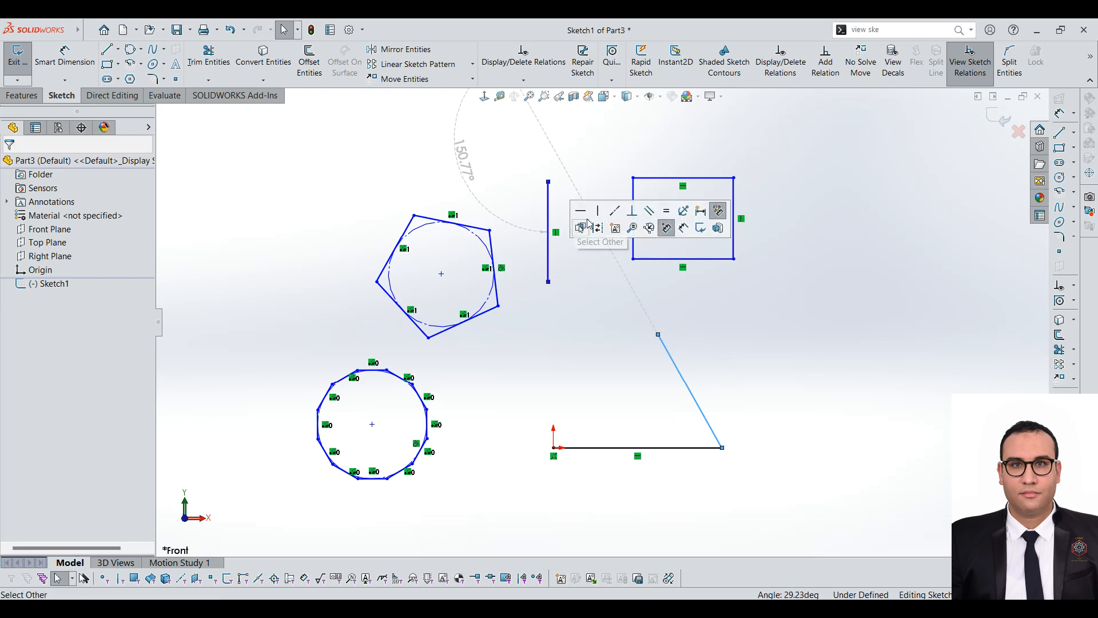
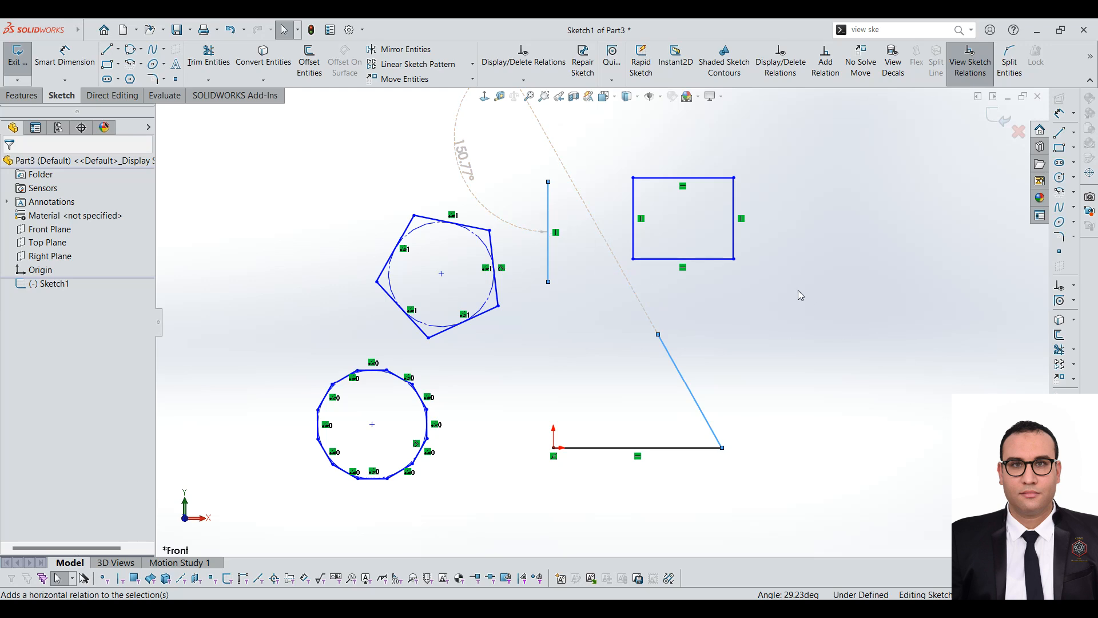
pyautogui.click(549, 204)
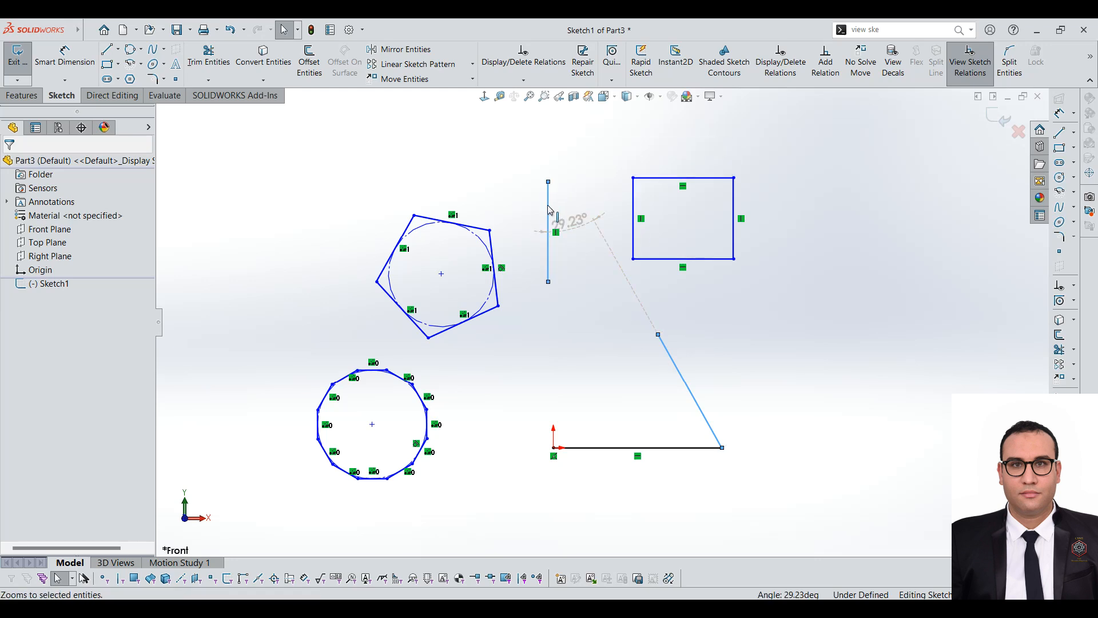
pyautogui.click(586, 303)
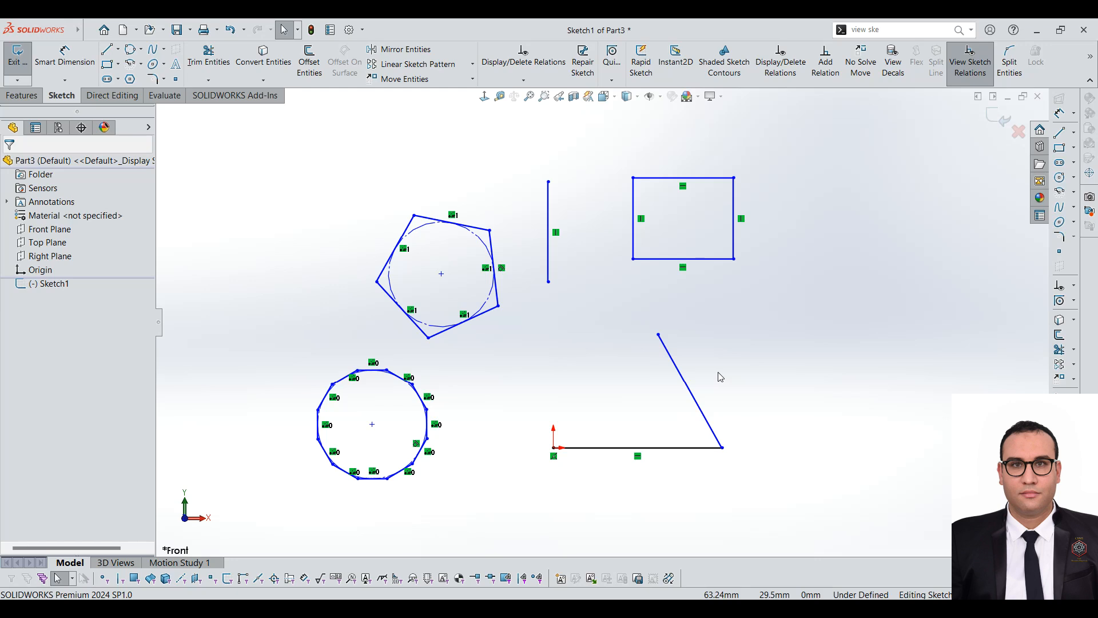
pyautogui.click(681, 370)
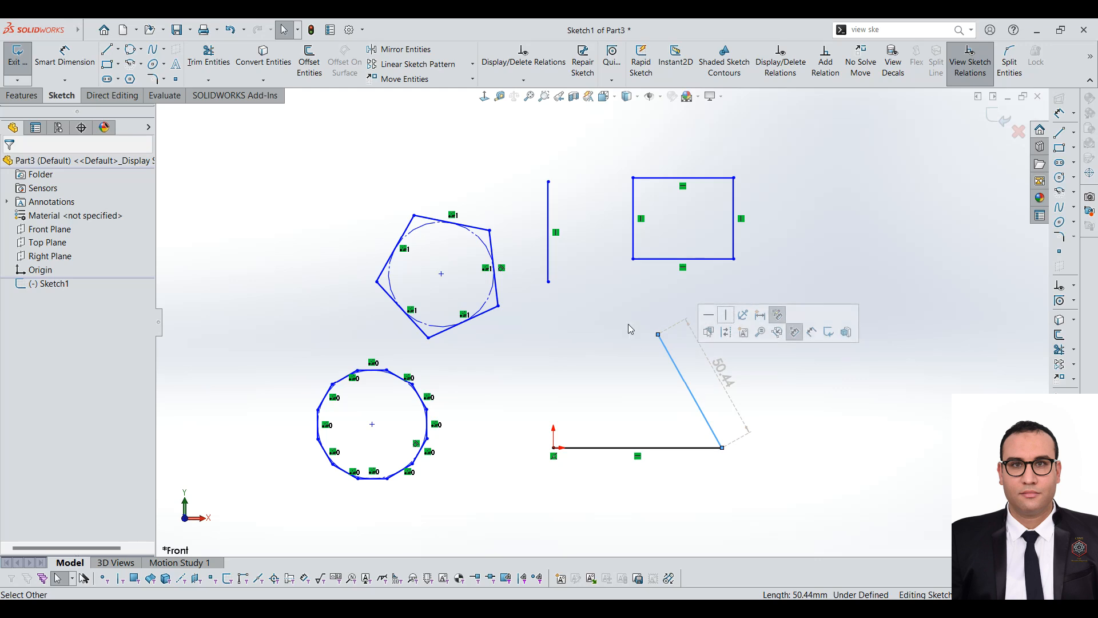
pyautogui.keyDown('ctrl'); pyautogui.click(549, 213); pyautogui.keyUp('ctrl')
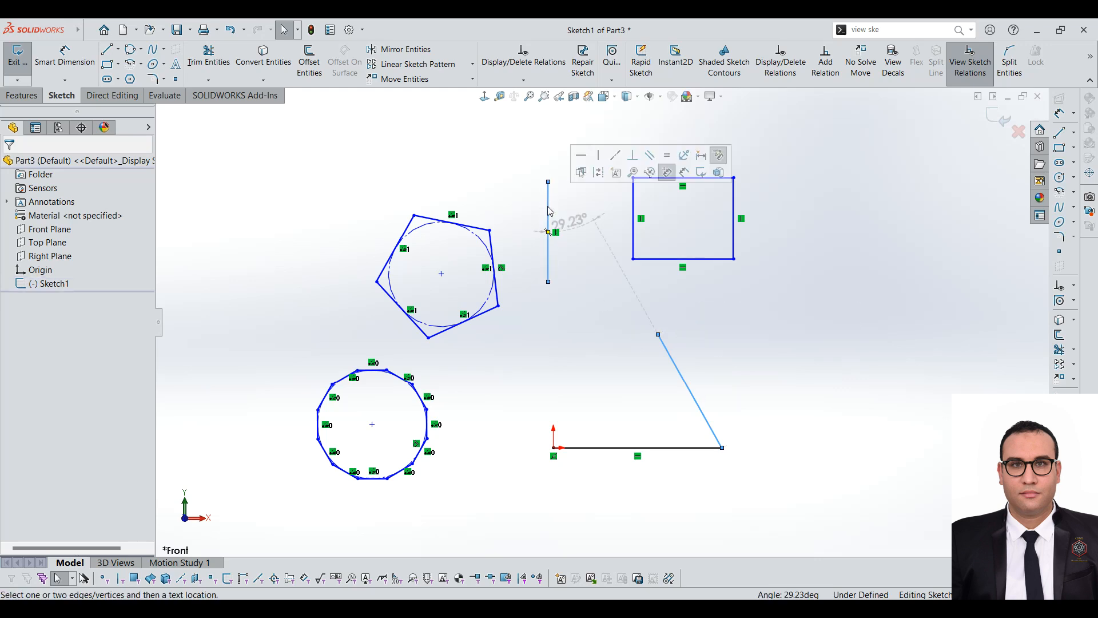
pyautogui.click(620, 159)
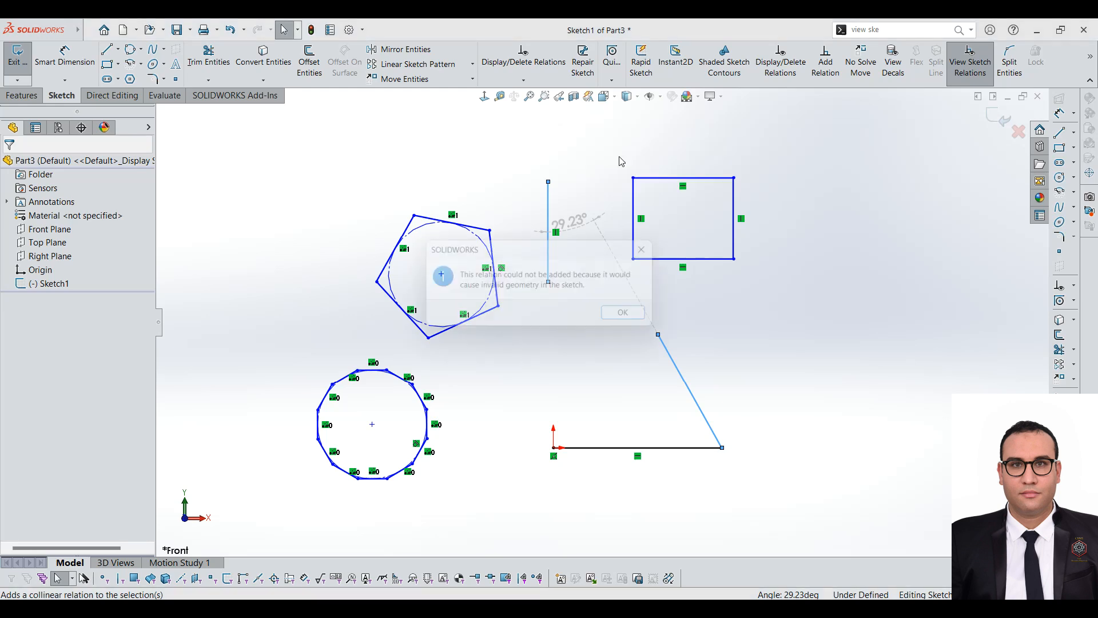
pyautogui.click(637, 318)
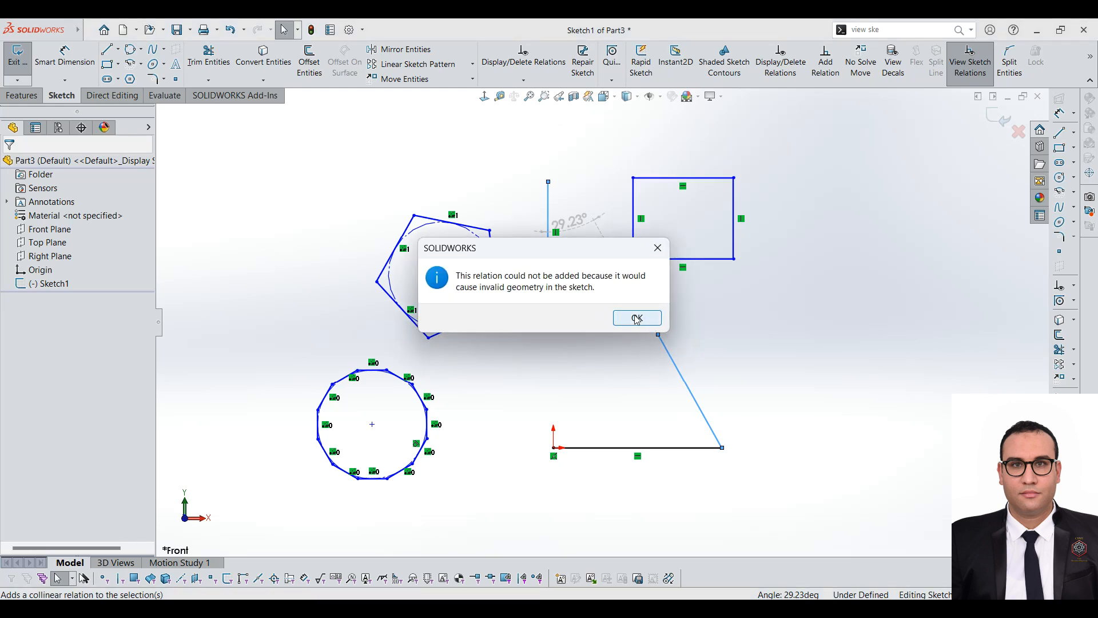
# Delete the angle dimension placed between the vertical line and the slanted line
pyautogui.click(578, 224)
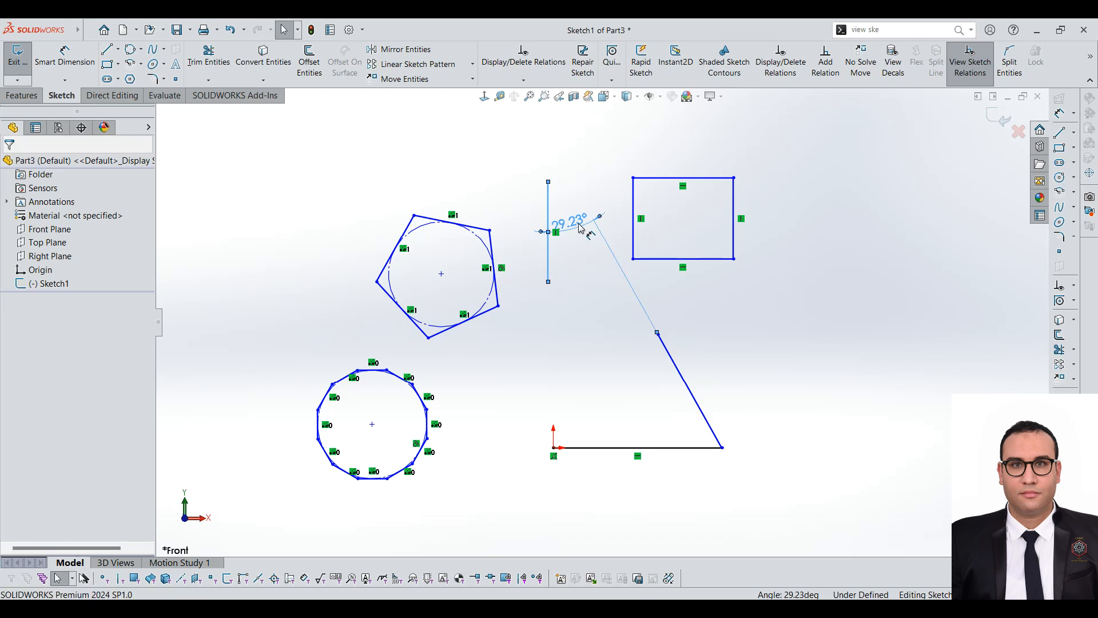
pyautogui.doubleClick(581, 226)
pyautogui.press('Delete')
pyautogui.click(539, 212)
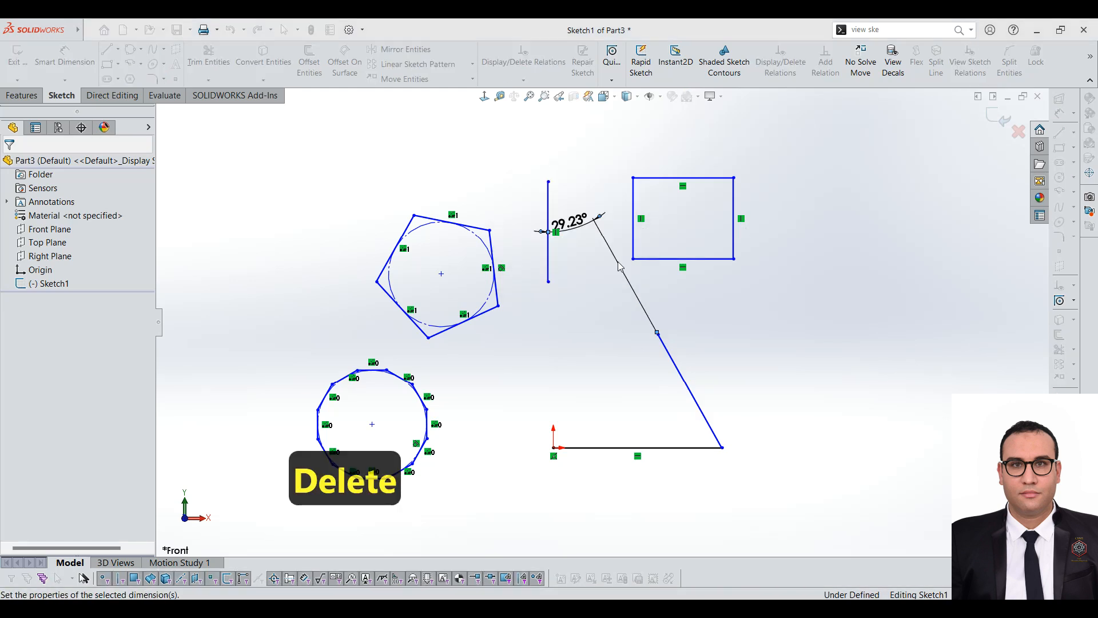
pyautogui.press('Escape')
pyautogui.press('Escape')
pyautogui.press('Delete')
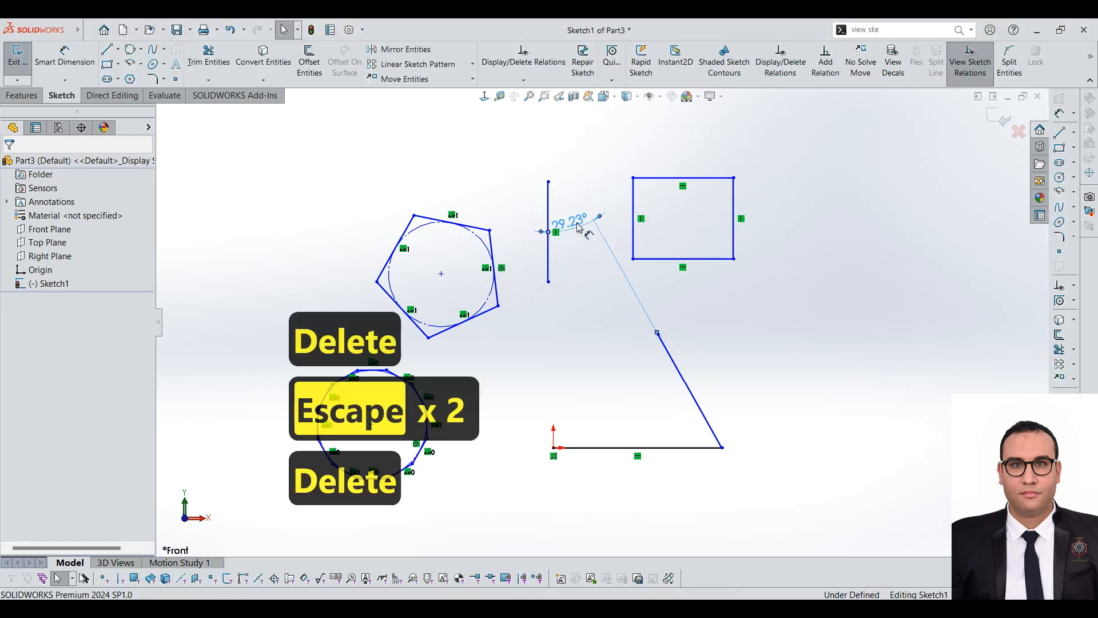
# Move the slanted line to the right to about 73.9 mm long, and make it collinear with the vertical line
pyautogui.moveTo(662, 341); pyautogui.dragTo(782, 331)
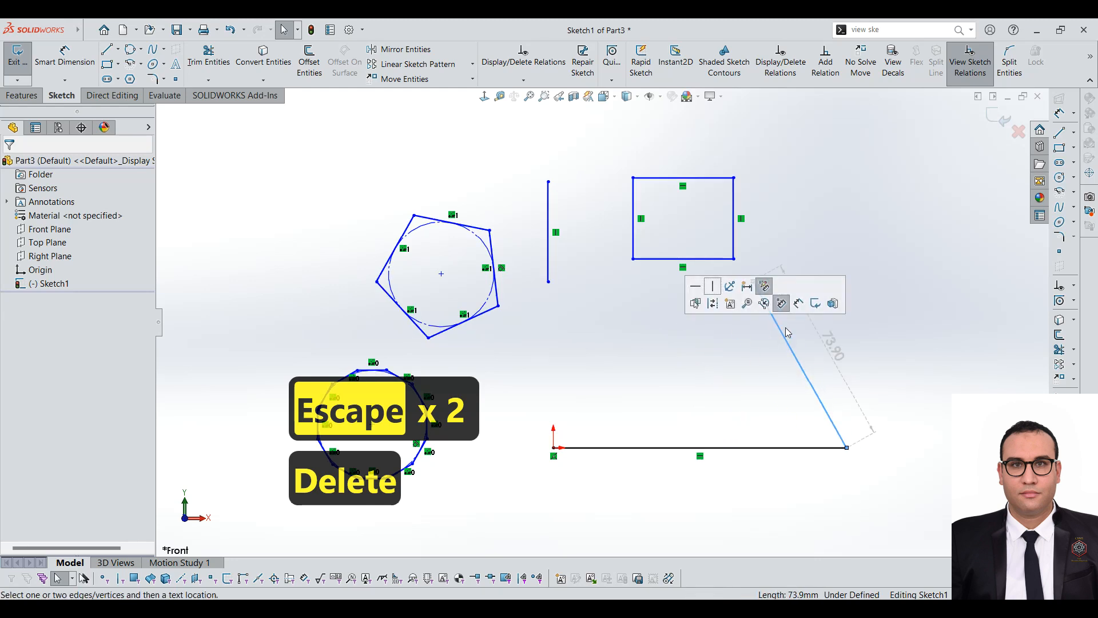
pyautogui.click(548, 213)
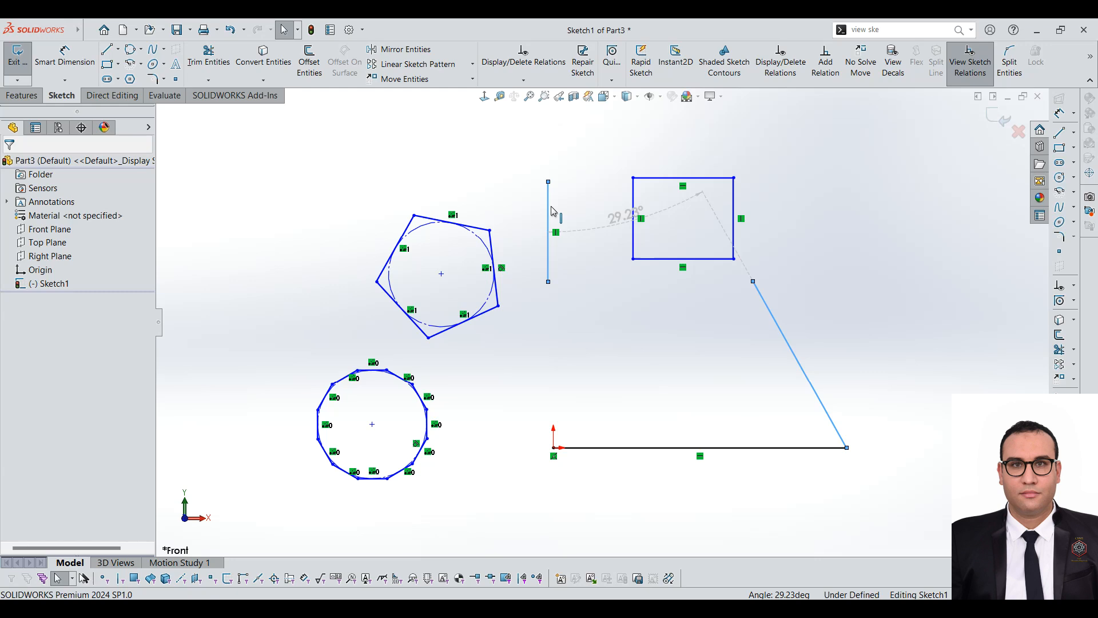
pyautogui.press('Escape')
pyautogui.click(621, 165)
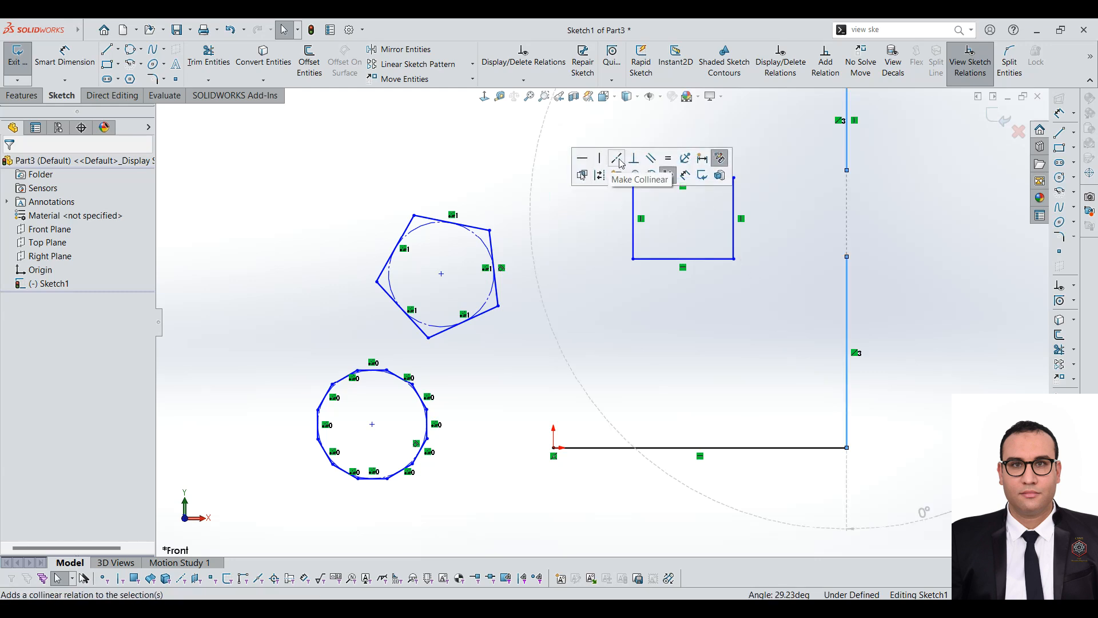
pyautogui.scroll(5, 750, 287)
pyautogui.press('Escape')
pyautogui.scroll(-3, 614, 249)
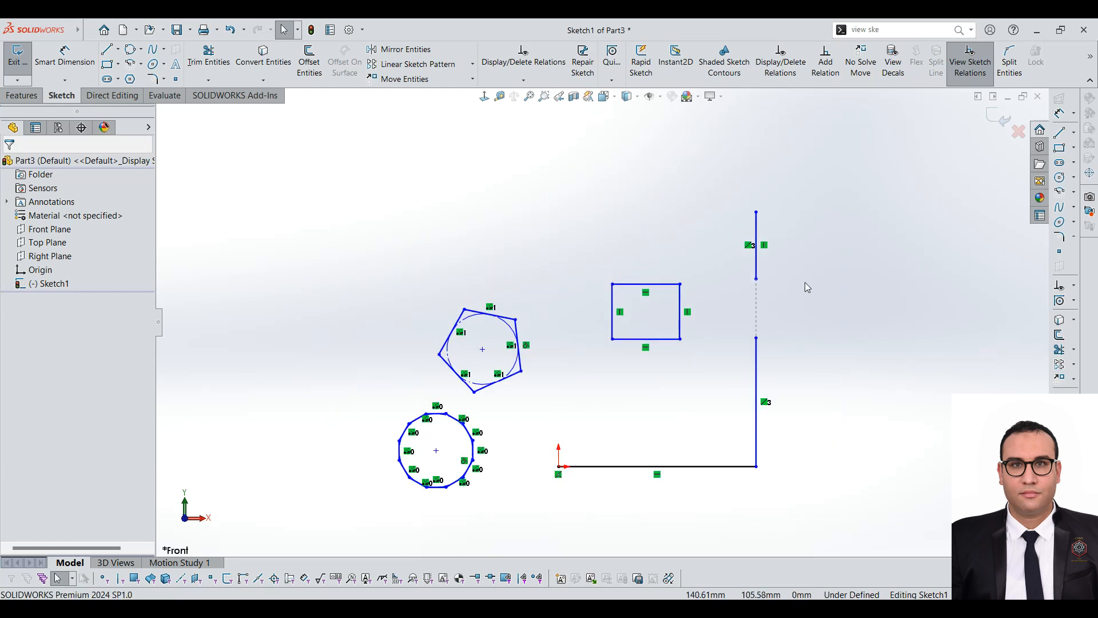
pyautogui.scroll(-3, 762, 246)
pyautogui.scroll(3, 701, 275)
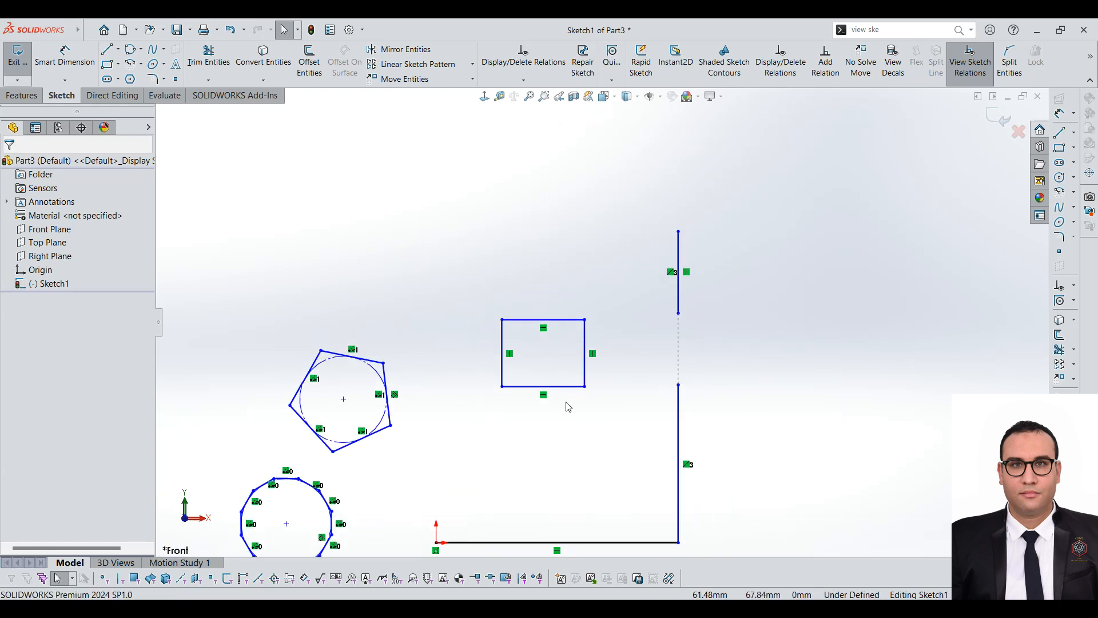
pyautogui.scroll(1, 609, 377)
pyautogui.scroll(-1, 542, 430)
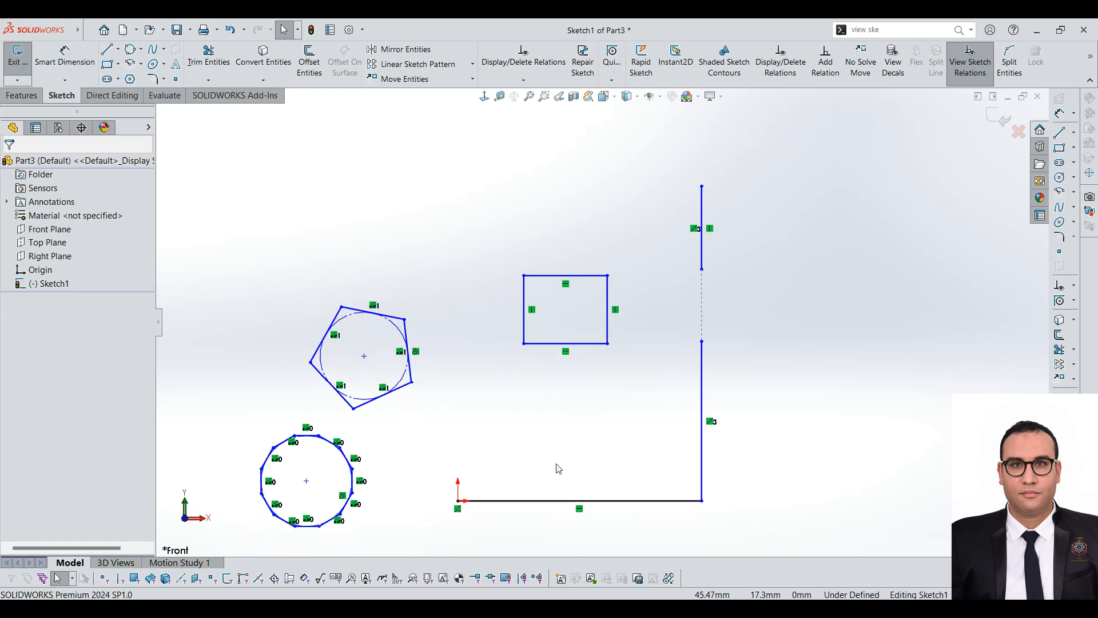
# Search the commands for "view ske" to locate View Sketch Relations
pyautogui.click(980, 74)
pyautogui.scroll(-1, 532, 345)
pyautogui.scroll(1, 549, 338)
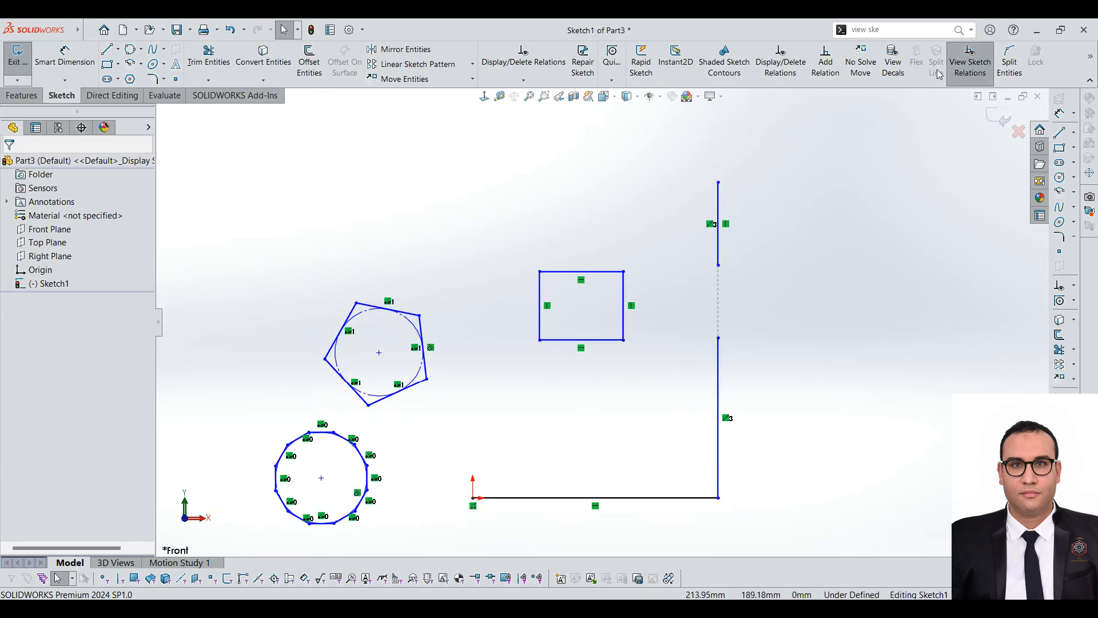
pyautogui.click(897, 29)
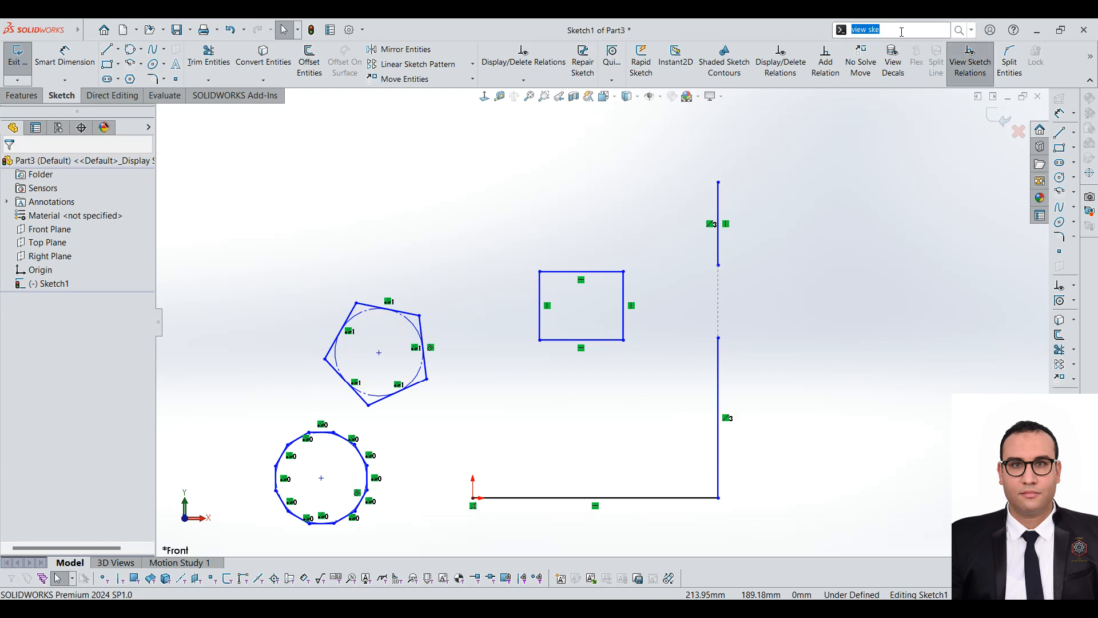
pyautogui.write('view sk')
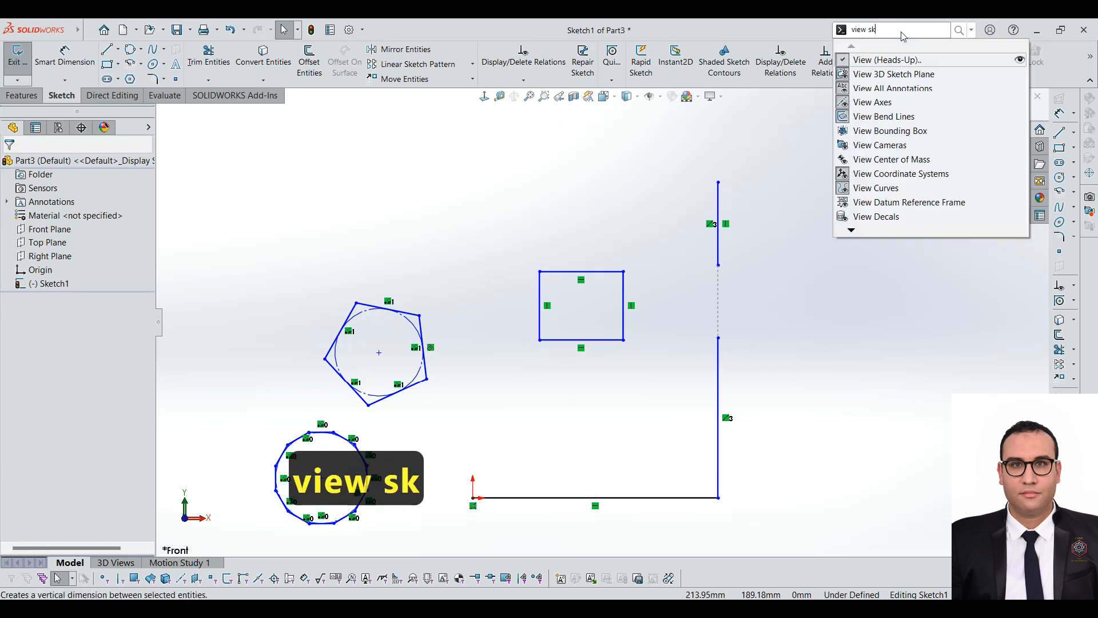
pyautogui.write('e')
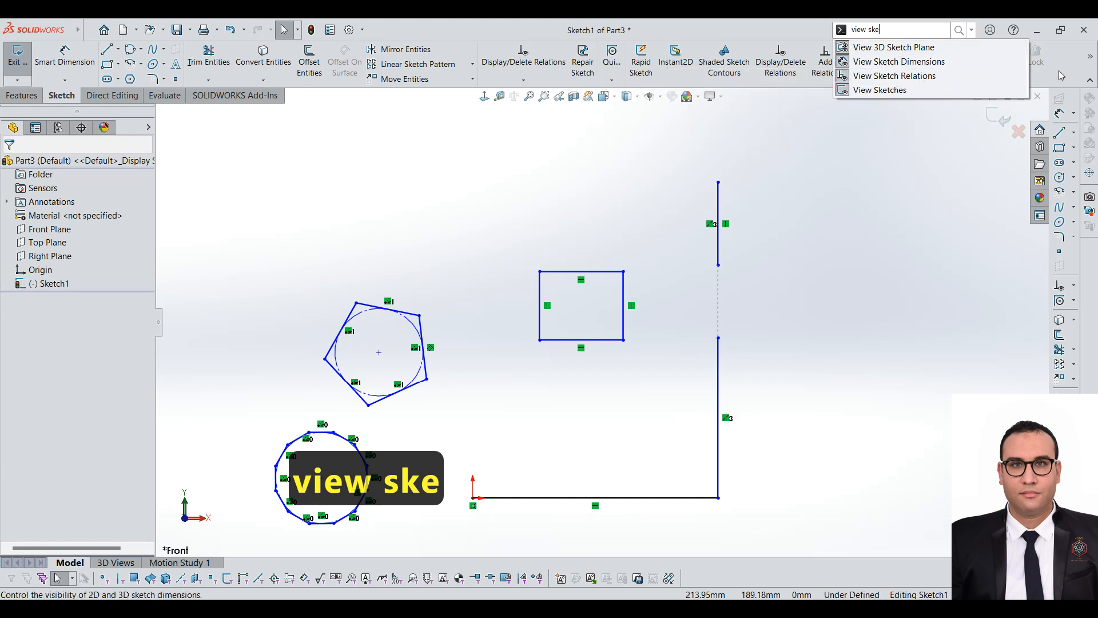
pyautogui.click(795, 336)
pyautogui.scroll(1, 601, 323)
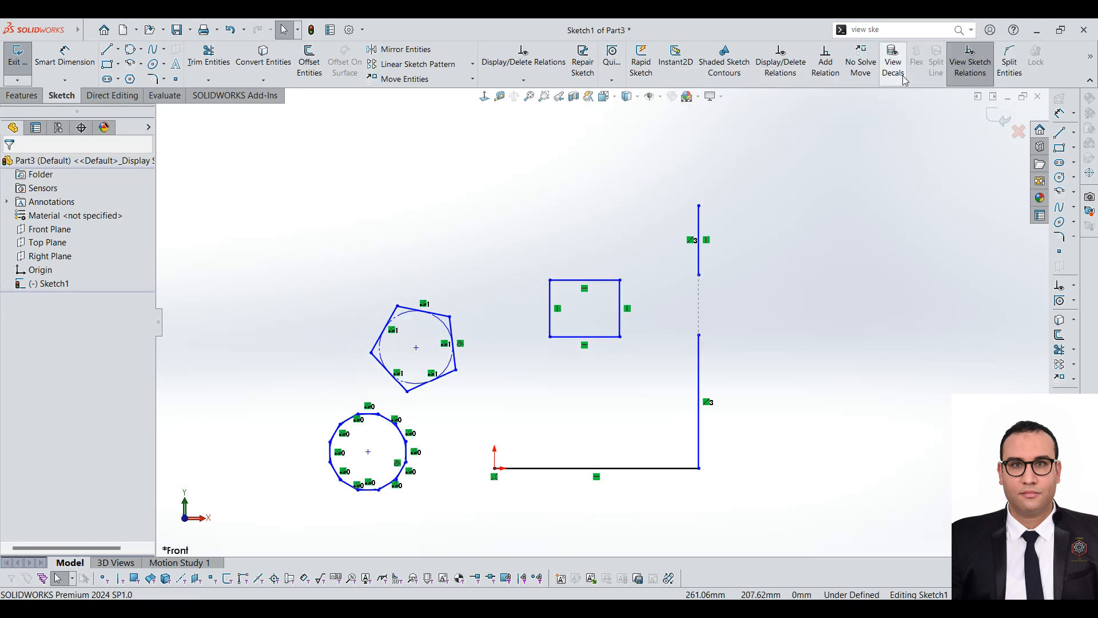
# Hide the sketch relation symbols with View Sketch Relations, and show them again
pyautogui.click(971, 62)
pyautogui.scroll(-1, 534, 431)
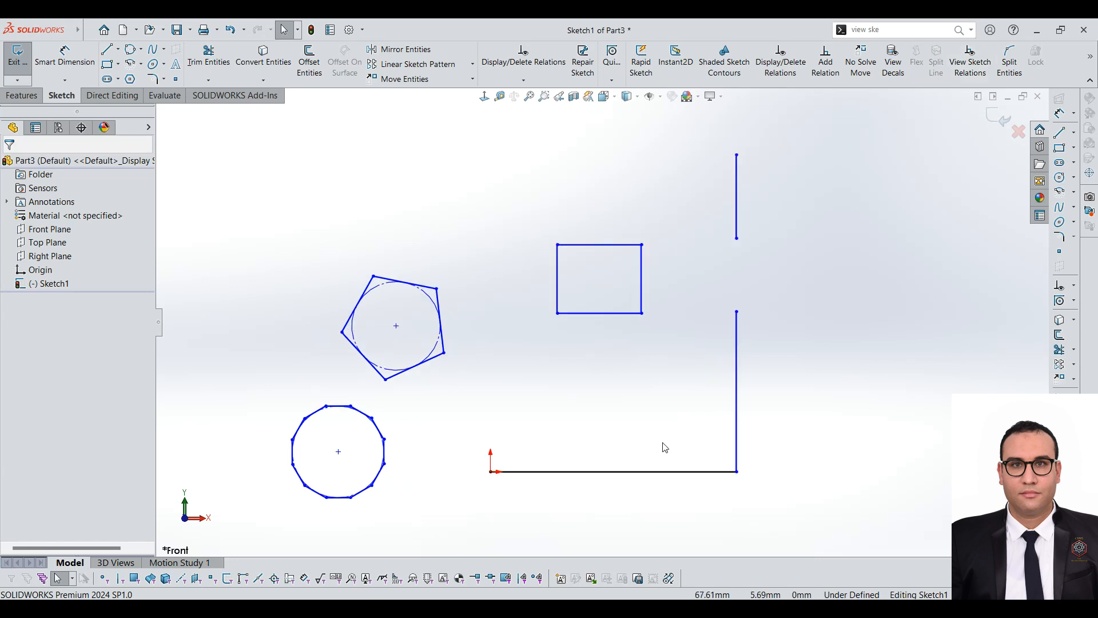
pyautogui.click(970, 62)
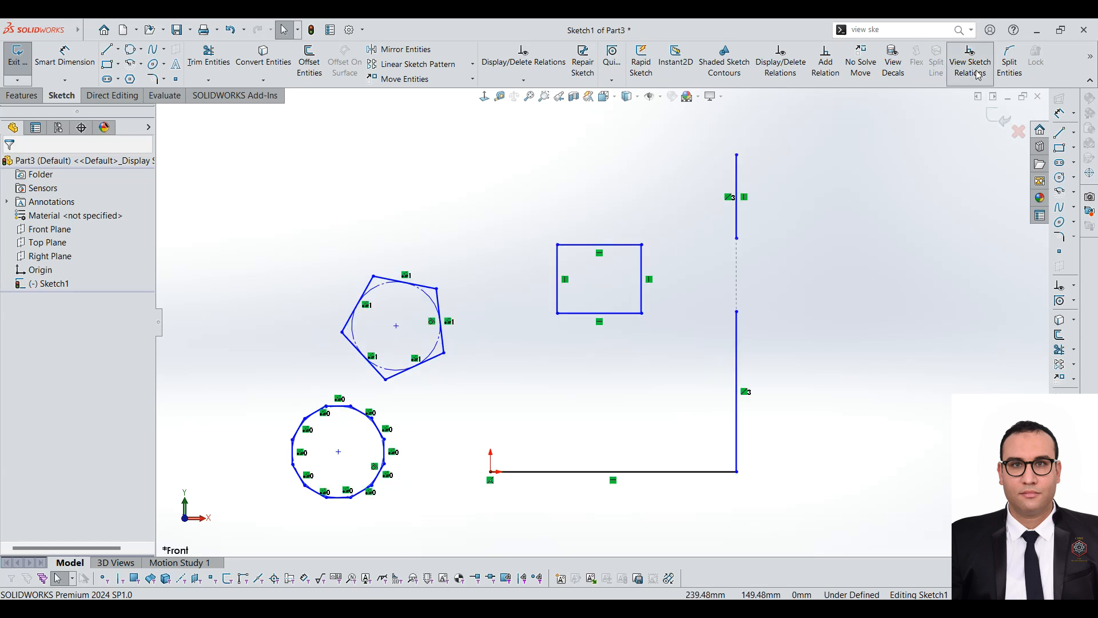
# Delete the collinear relation between the two vertical lines, and test moving the upper line on its own
pyautogui.rightClick(730, 199)
pyautogui.click(749, 348)
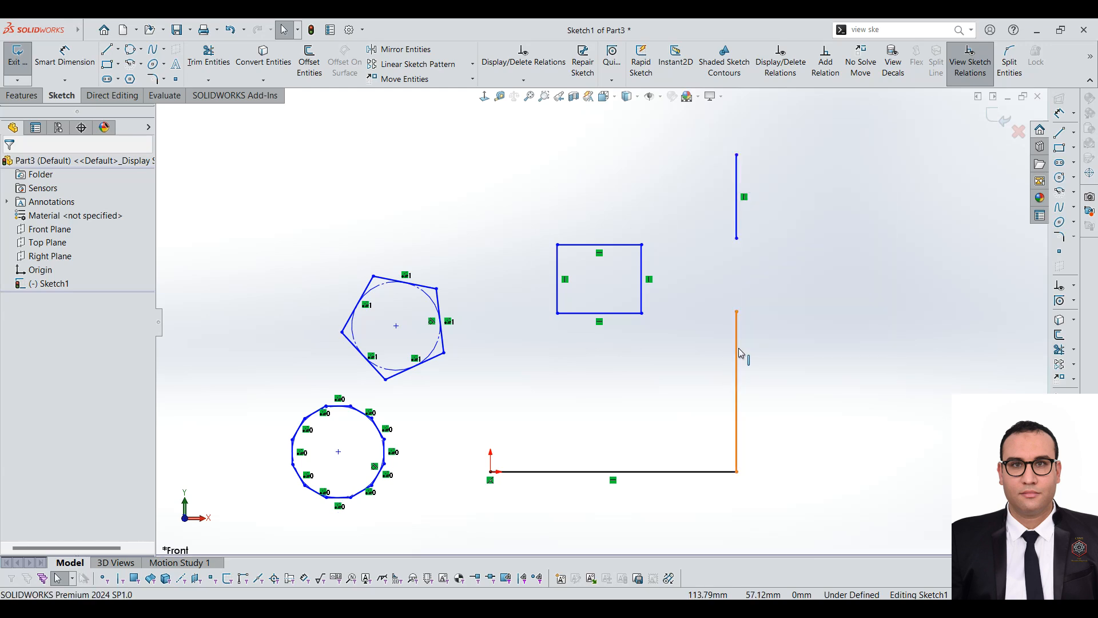
pyautogui.moveTo(736, 238); pyautogui.dragTo(709, 242)
pyautogui.hotkey('ctrl', 'z')
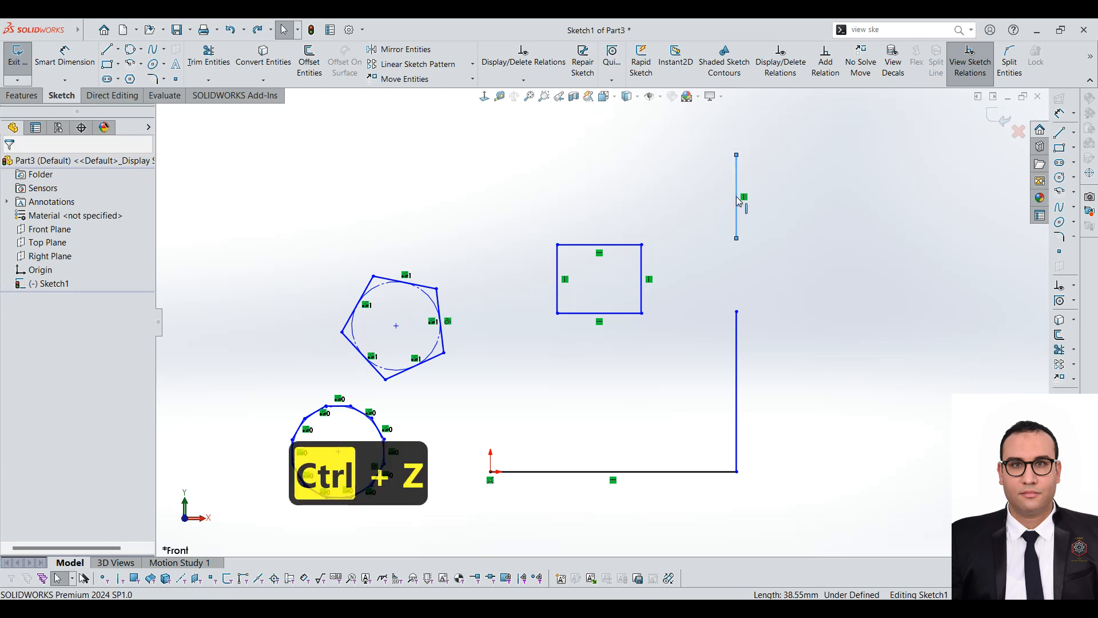
# With the collinear relation restored, move both lines to the right, and undo back to before the relation was added
pyautogui.hotkey('ctrl', 'z')
pyautogui.moveTo(738, 188); pyautogui.dragTo(796, 266)
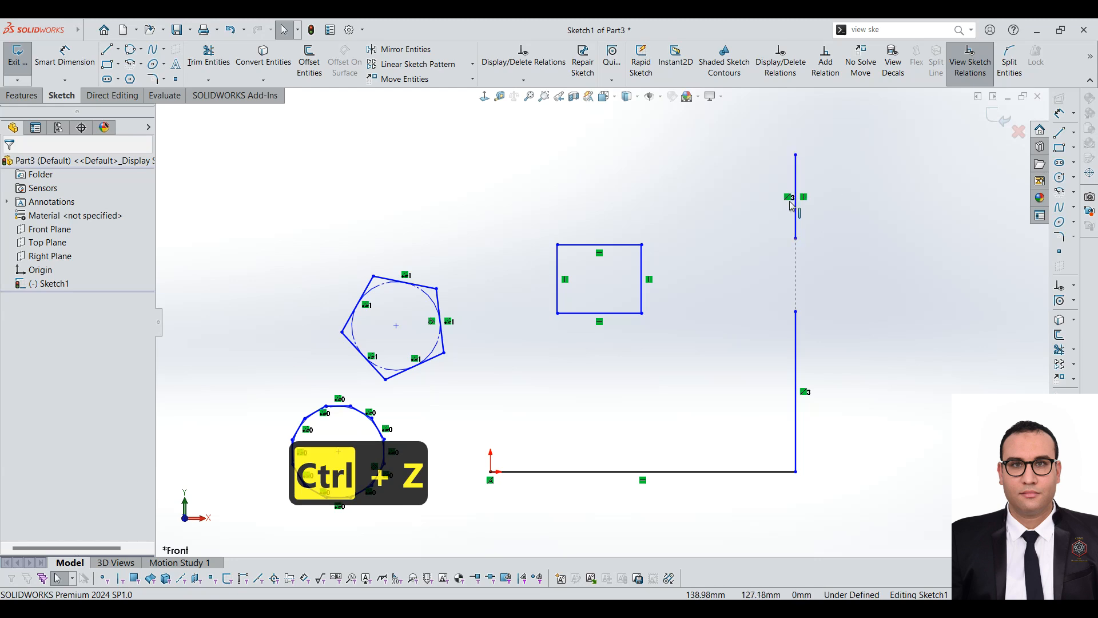
pyautogui.hotkey('ctrl', 'z')
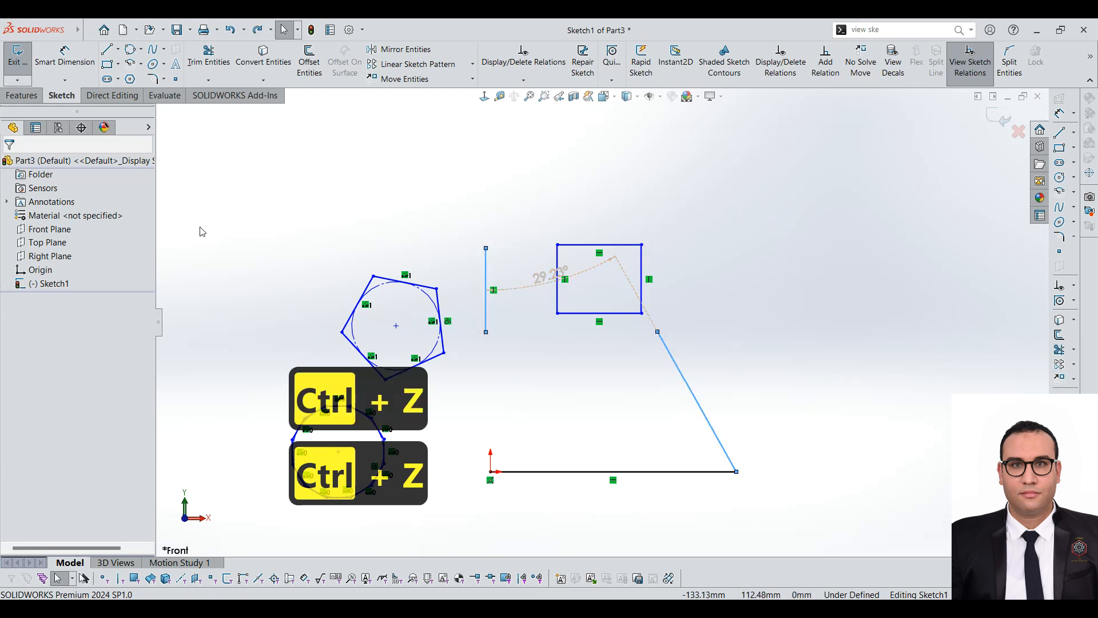
# Select the slanted line and the vertical line together, and review the relations offered in their properties
pyautogui.click(58, 127)
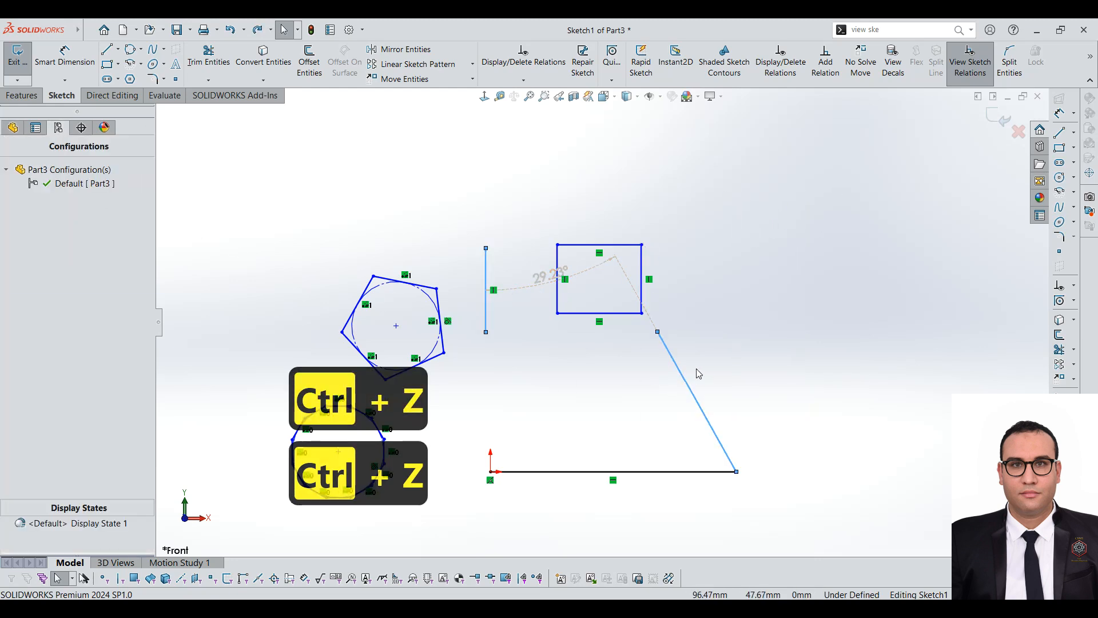
pyautogui.click(360, 160)
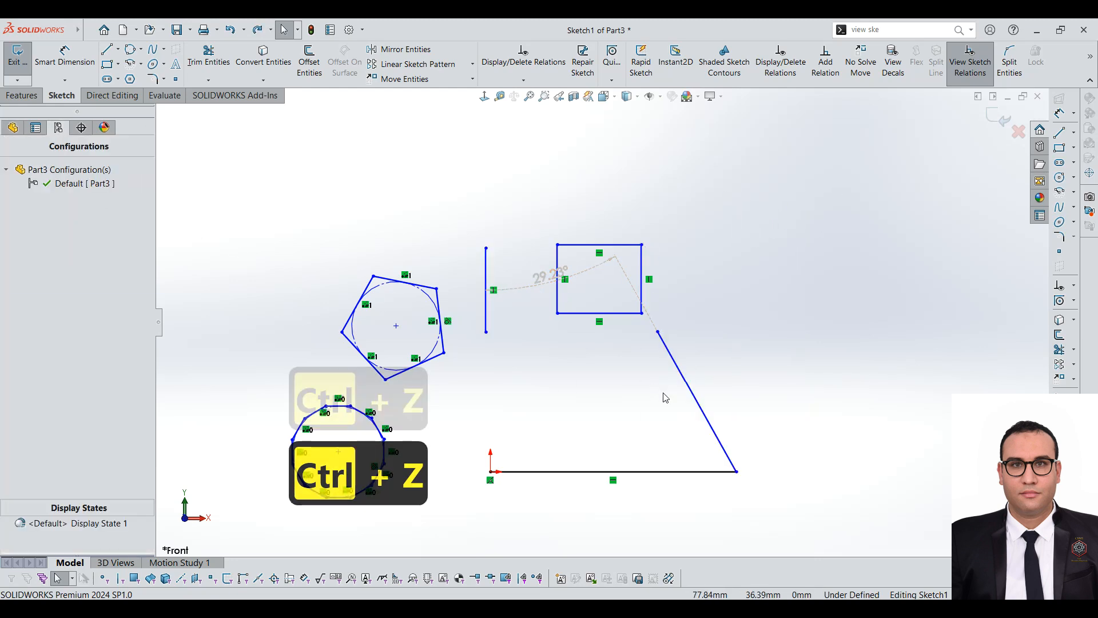
pyautogui.click(695, 394)
pyautogui.keyDown('ctrl'); pyautogui.click(485, 271); pyautogui.keyUp('ctrl')
pyautogui.keyDown('ctrl'); pyautogui.click(487, 274); pyautogui.keyUp('ctrl')
pyautogui.keyDown('ctrl'); pyautogui.click(486, 268); pyautogui.keyUp('ctrl')
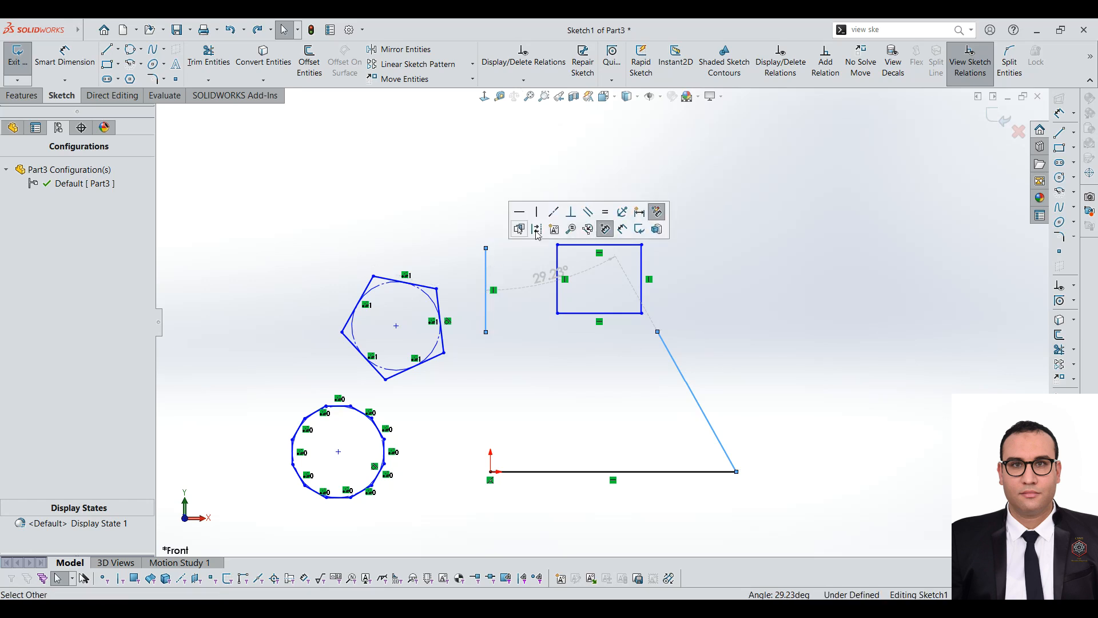
pyautogui.click(40, 129)
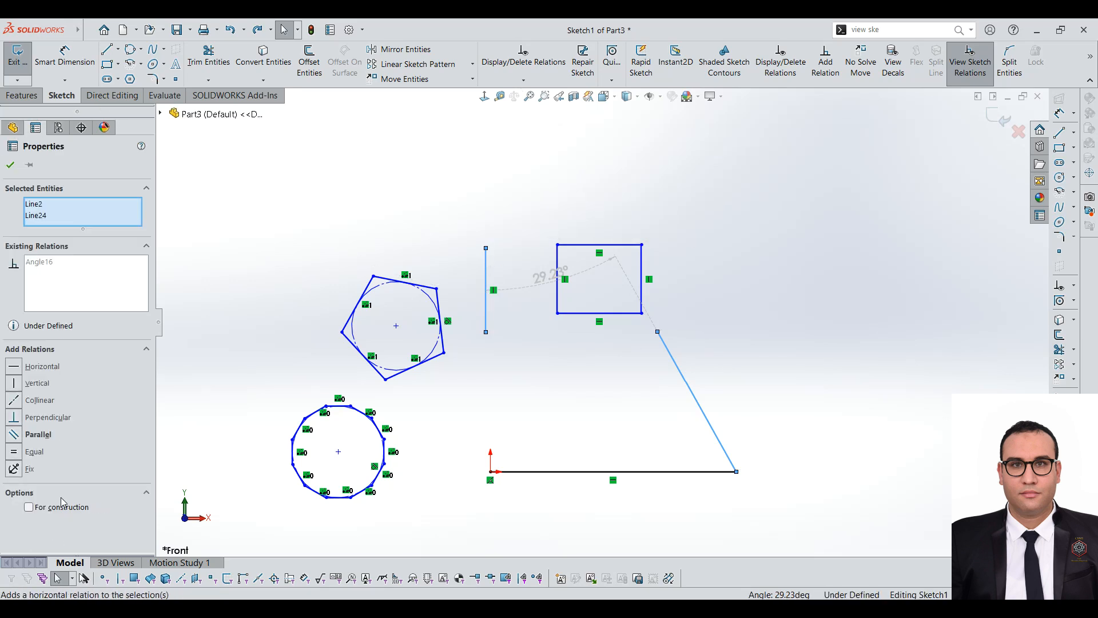
pyautogui.click(370, 202)
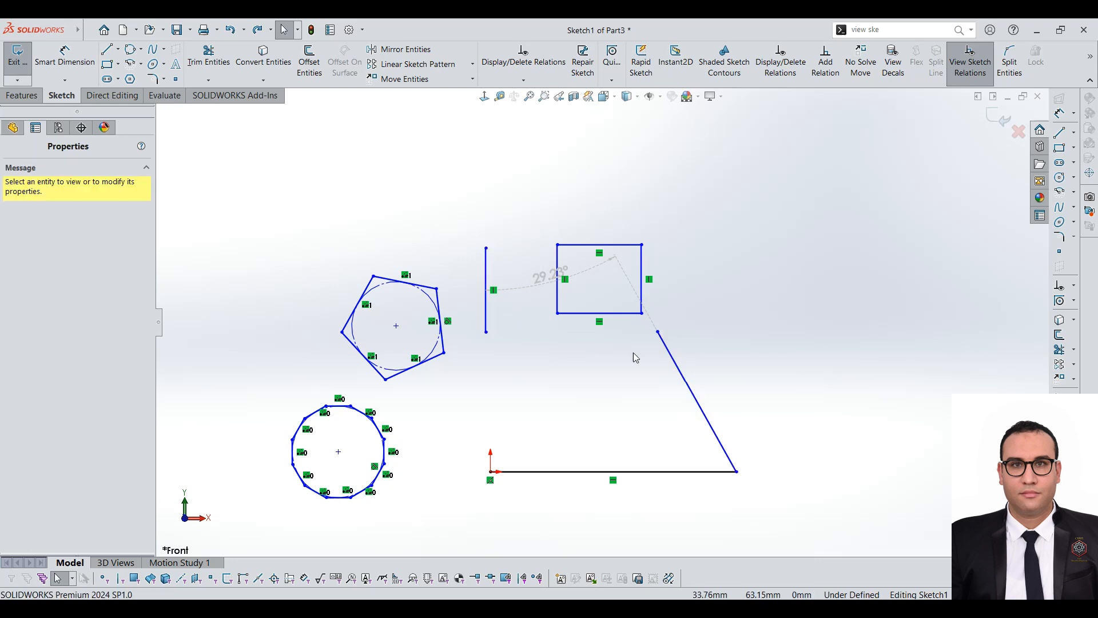
# Select the slanted line together with the short vertical line and examine the relations offered for the pair
pyautogui.click(677, 366)
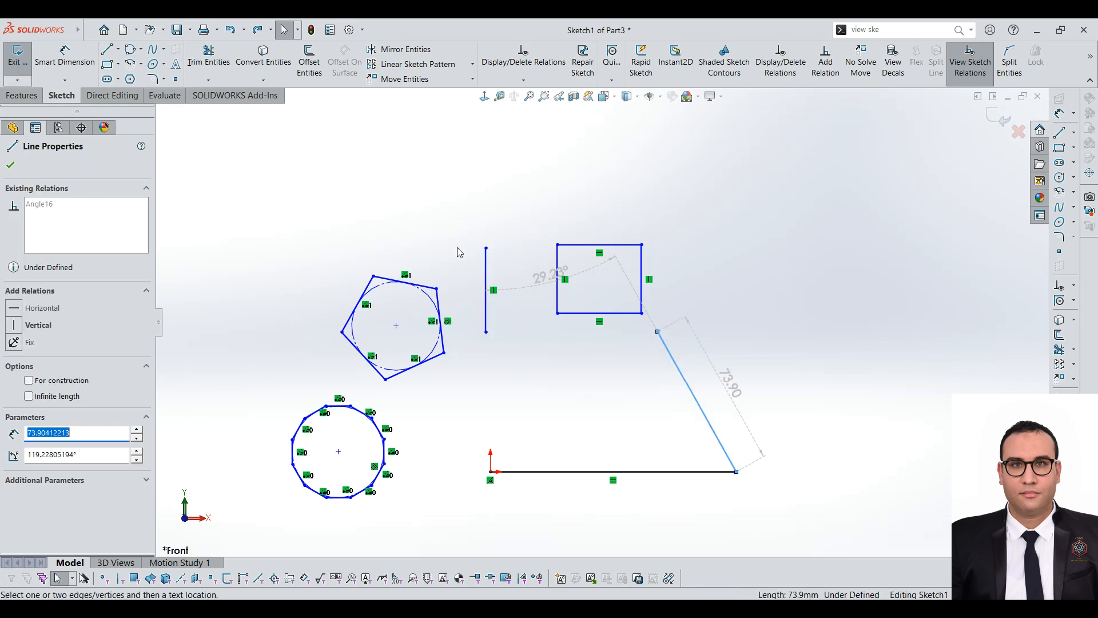
pyautogui.click(485, 267)
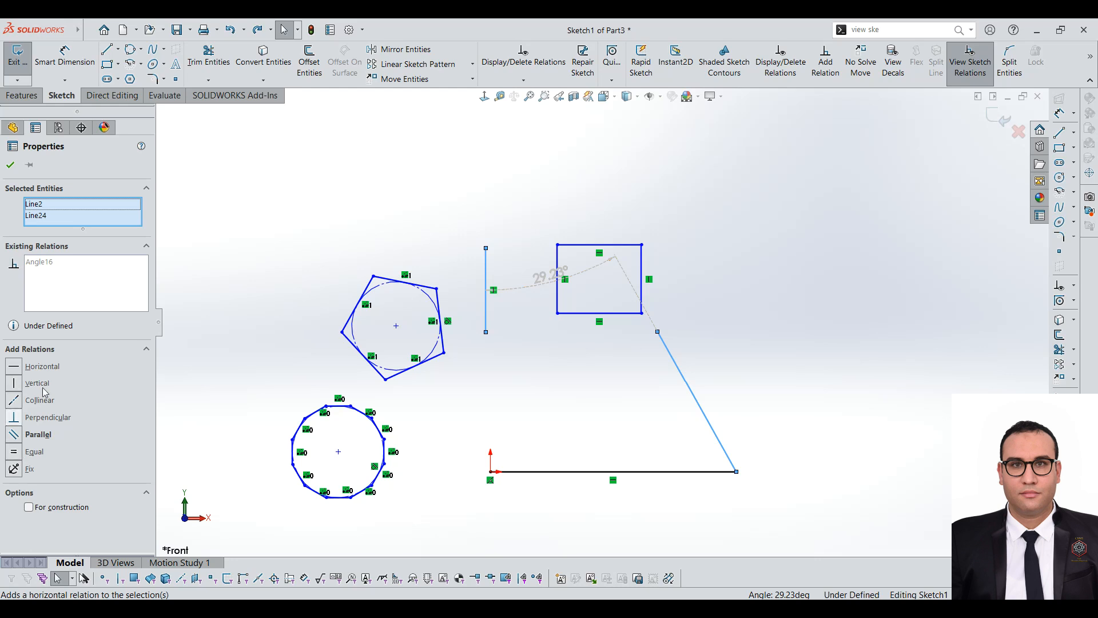
pyautogui.click(545, 395)
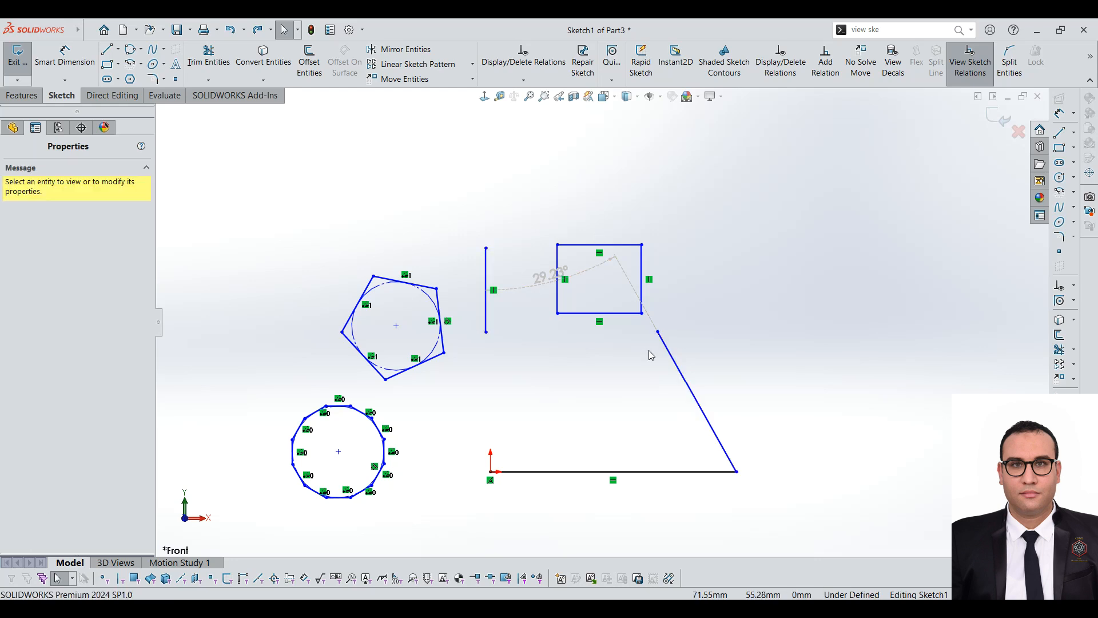
pyautogui.click(672, 357)
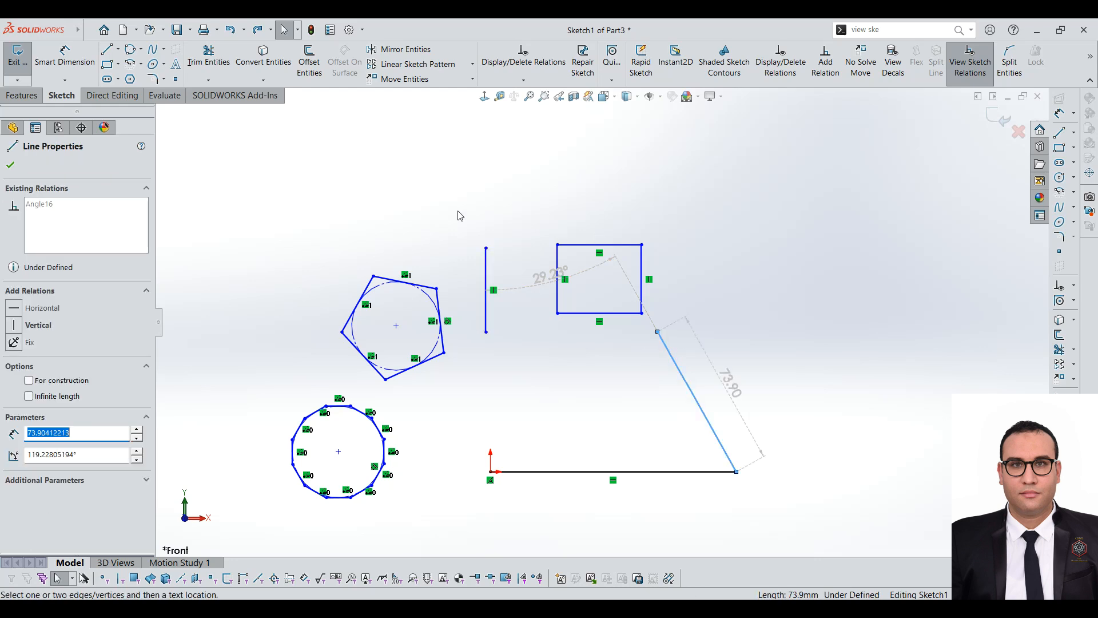
pyautogui.keyDown('ctrl'); pyautogui.click(486, 274); pyautogui.keyUp('ctrl')
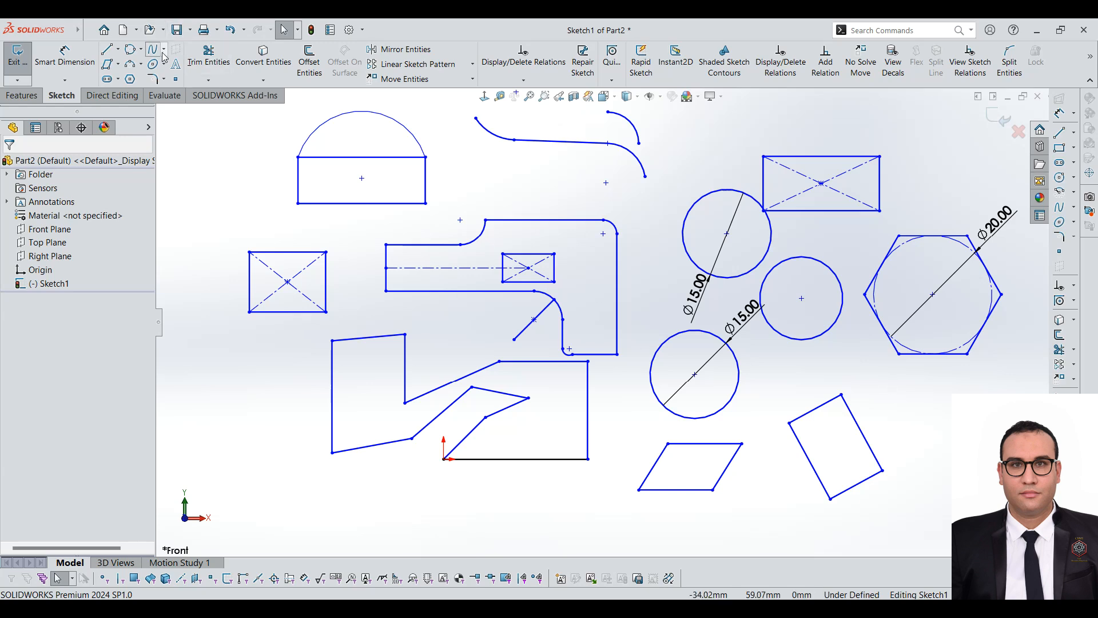
# Try to round the lower-left corner of the rectangle under the arc with a 10 mm sketch fillet, set the radius to 1 mm and cancel
pyautogui.click(166, 83)
pyautogui.click(162, 83)
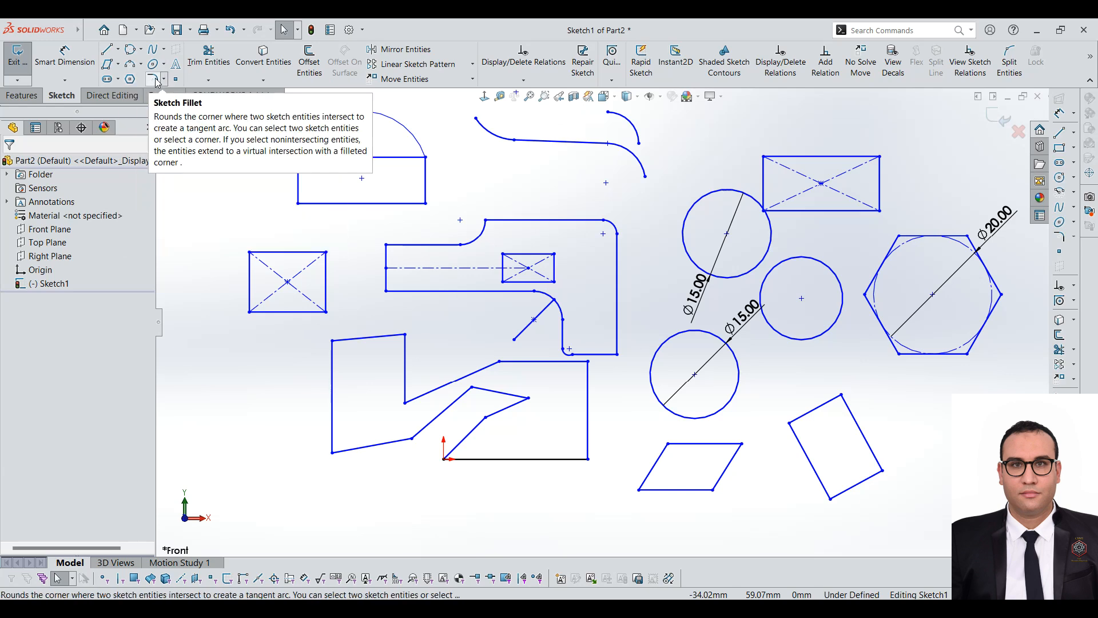
pyautogui.click(153, 80)
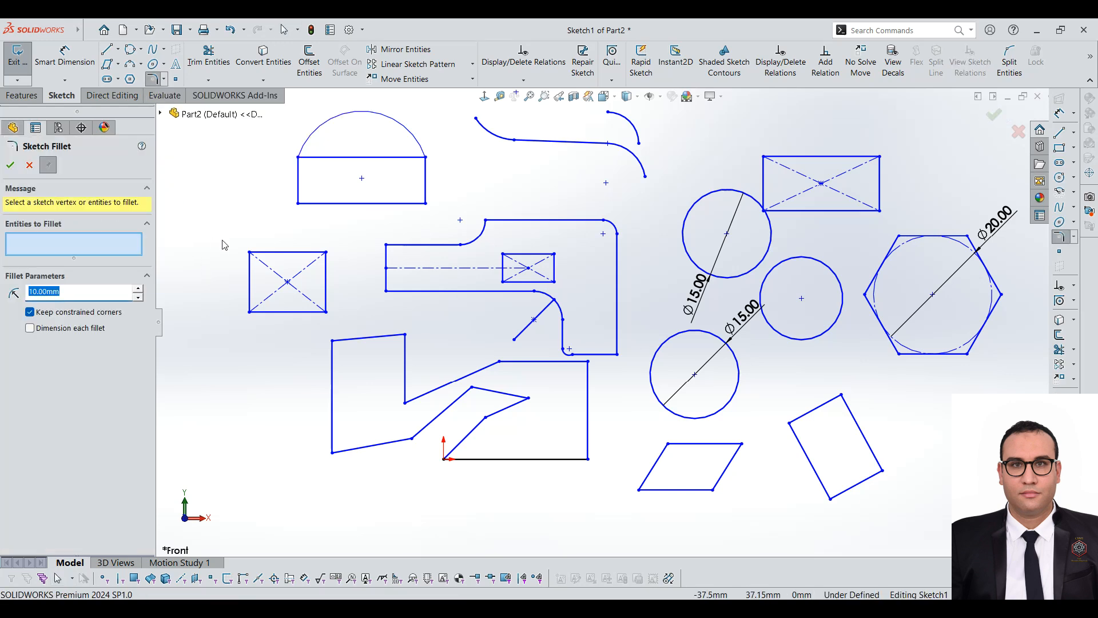
pyautogui.click(298, 204)
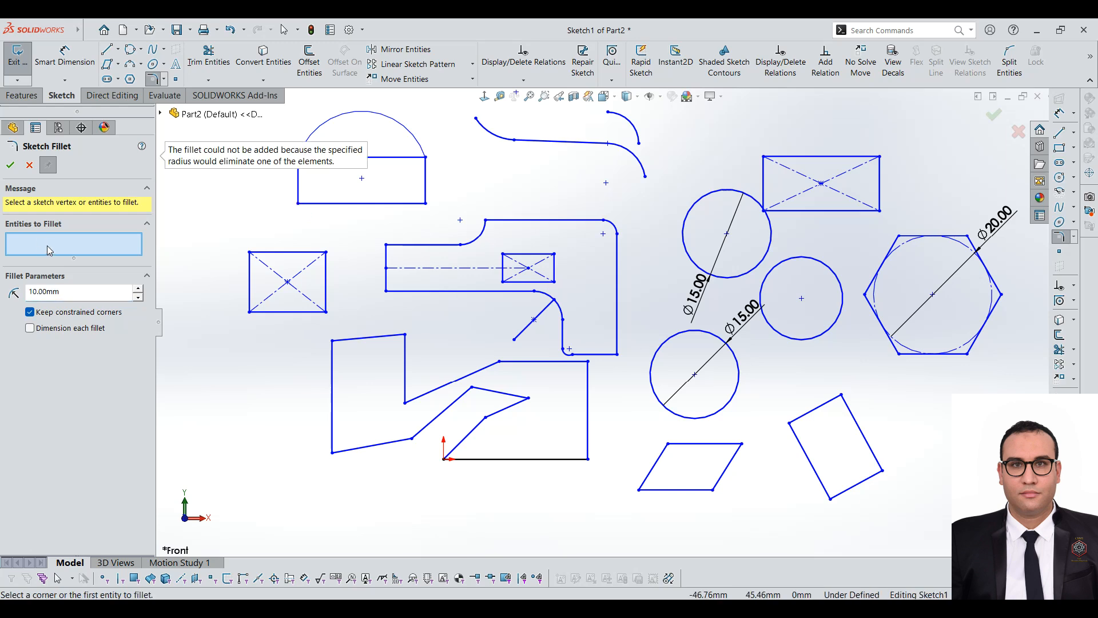
pyautogui.moveTo(66, 293); pyautogui.dragTo(3, 285)
pyautogui.write('1')
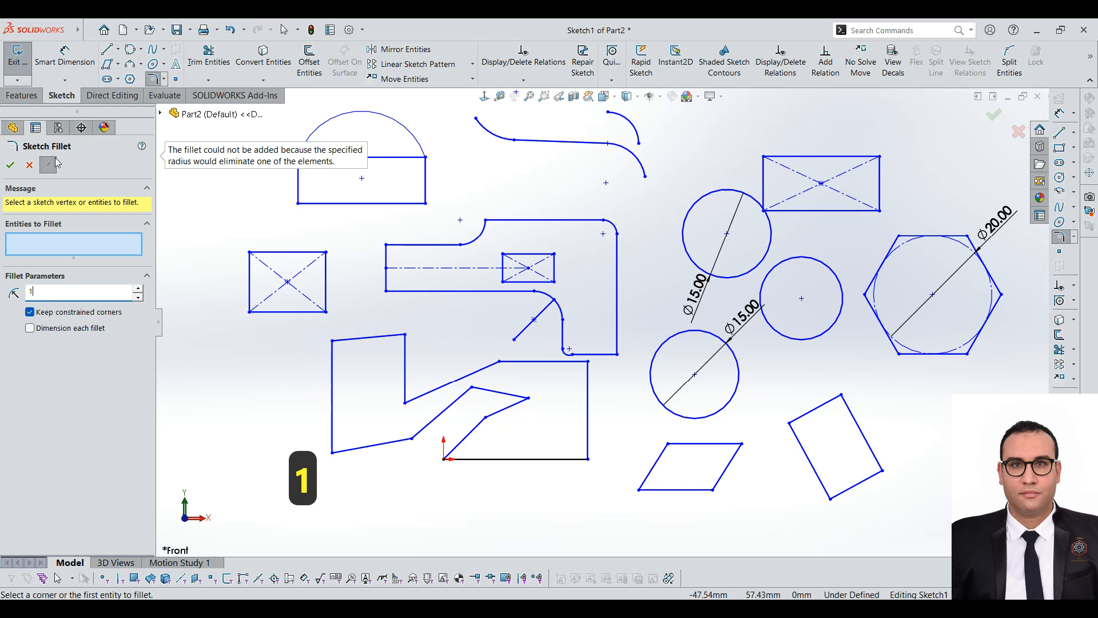
pyautogui.click(29, 165)
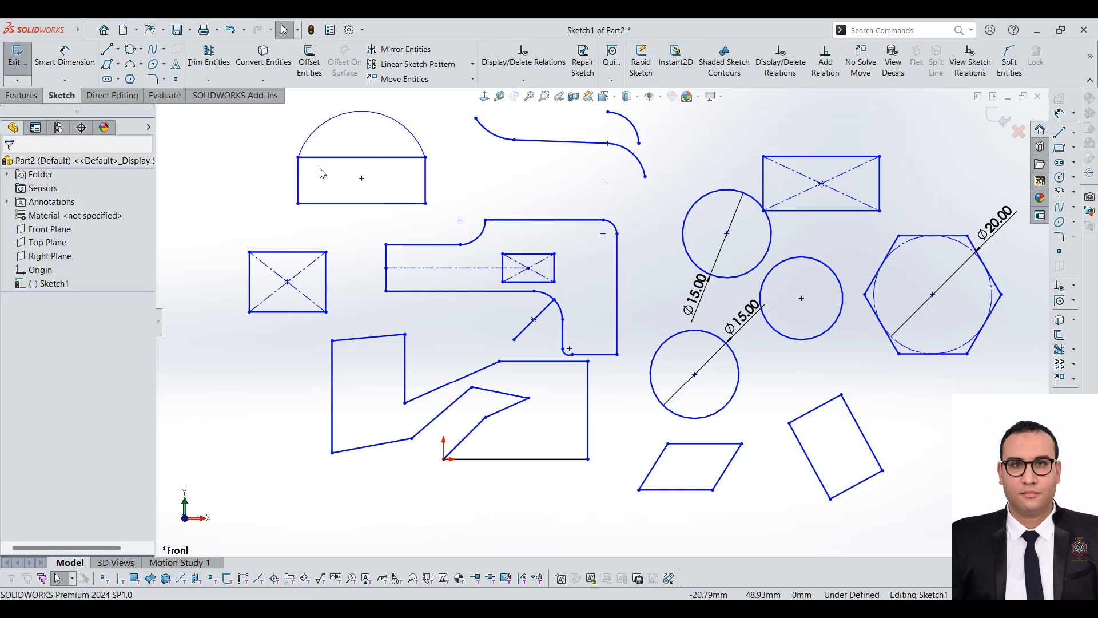
# Preview a 4 mm sketch fillet on the lower-left corner of the rectangle under the arc
pyautogui.click(300, 174)
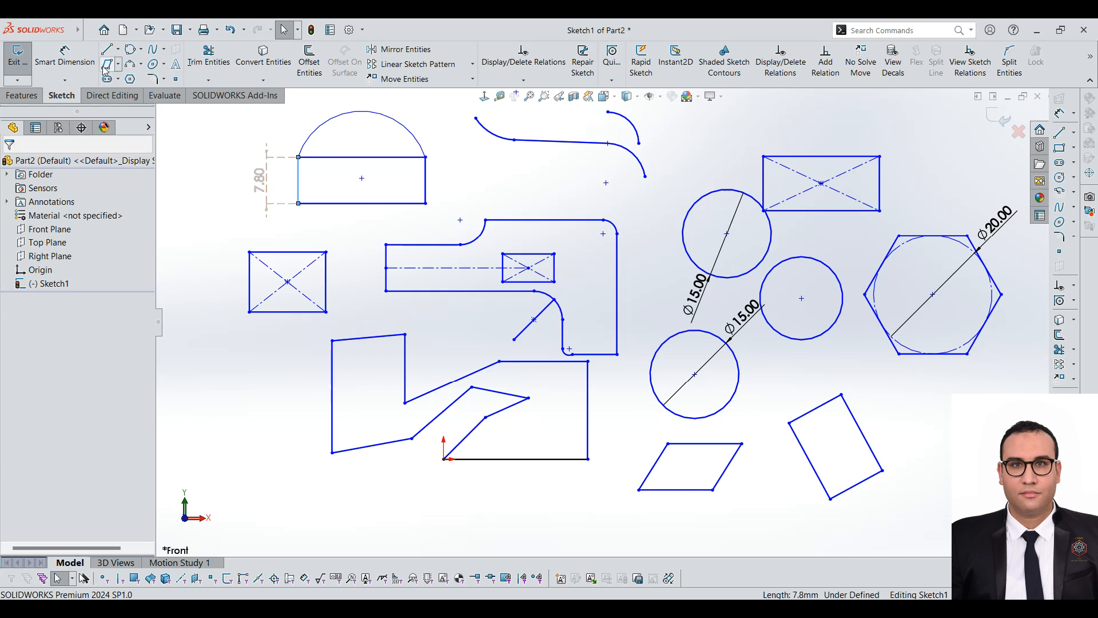
pyautogui.click(155, 81)
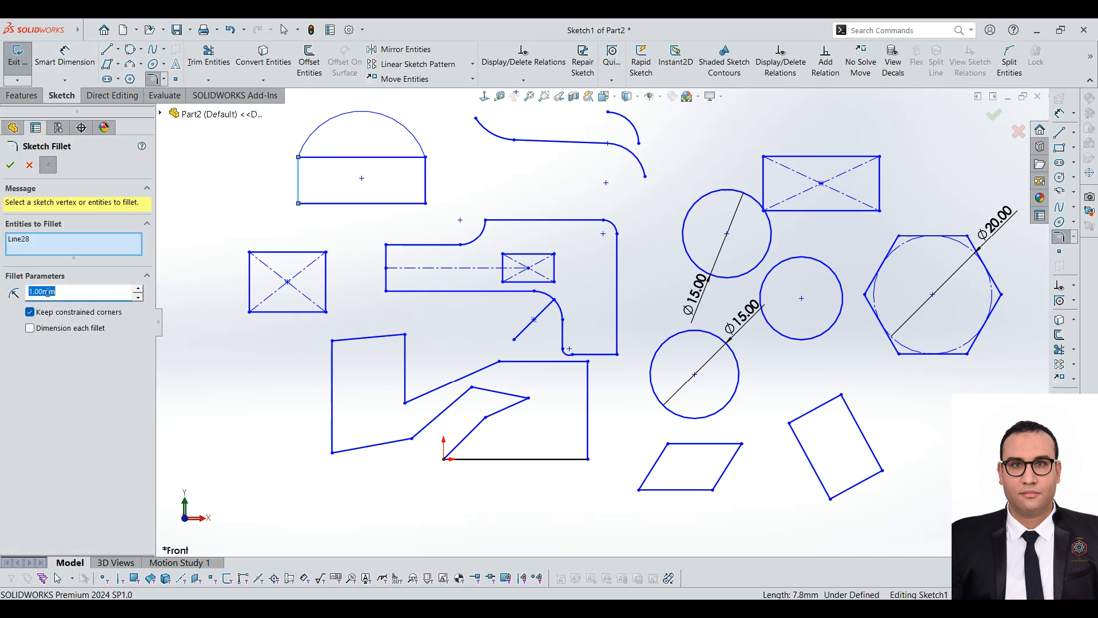
pyautogui.write('10')
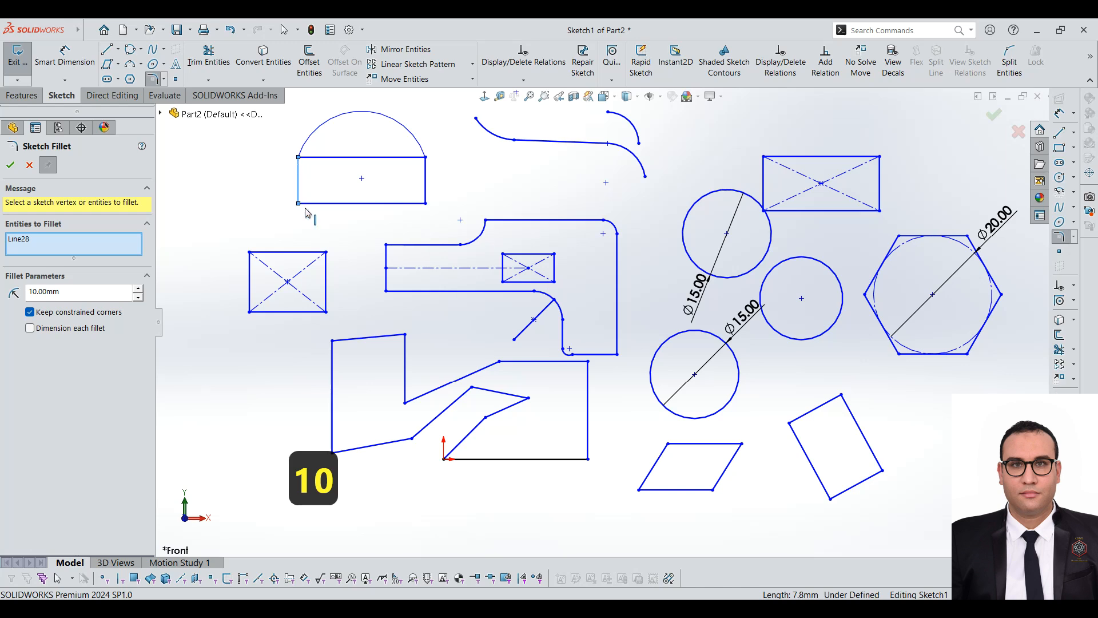
pyautogui.moveTo(80, 297); pyautogui.dragTo(1, 248)
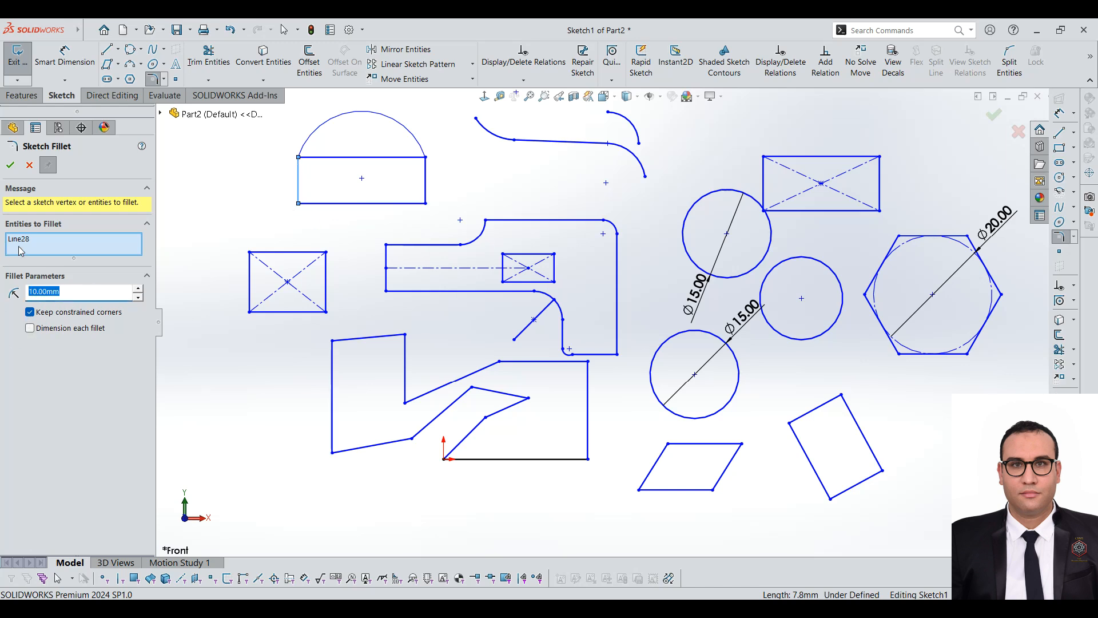
pyautogui.write('4')
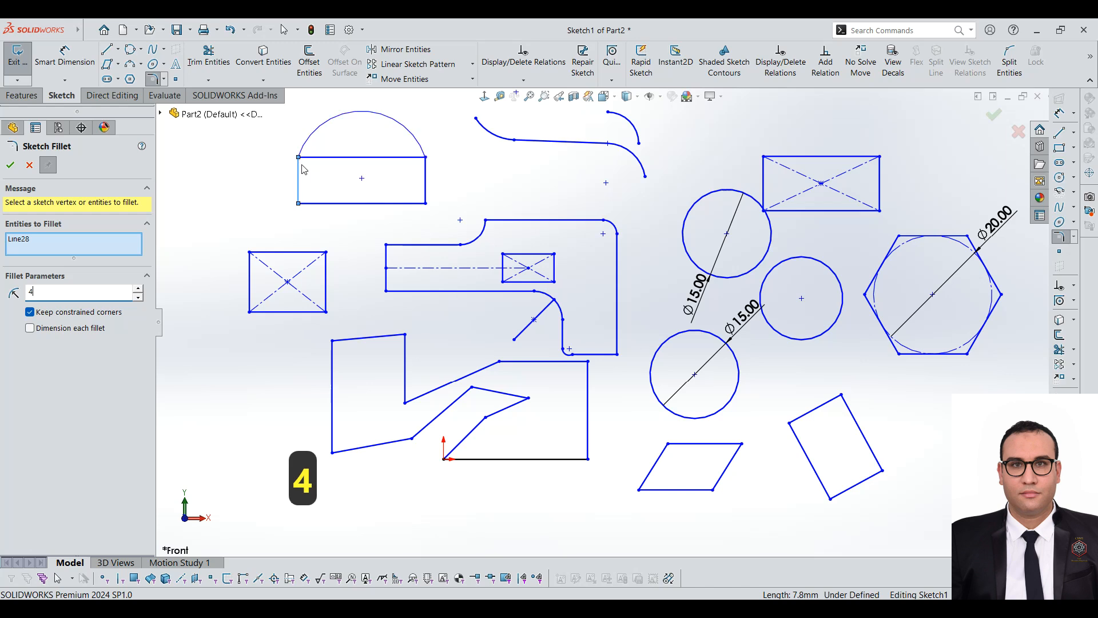
pyautogui.click(299, 205)
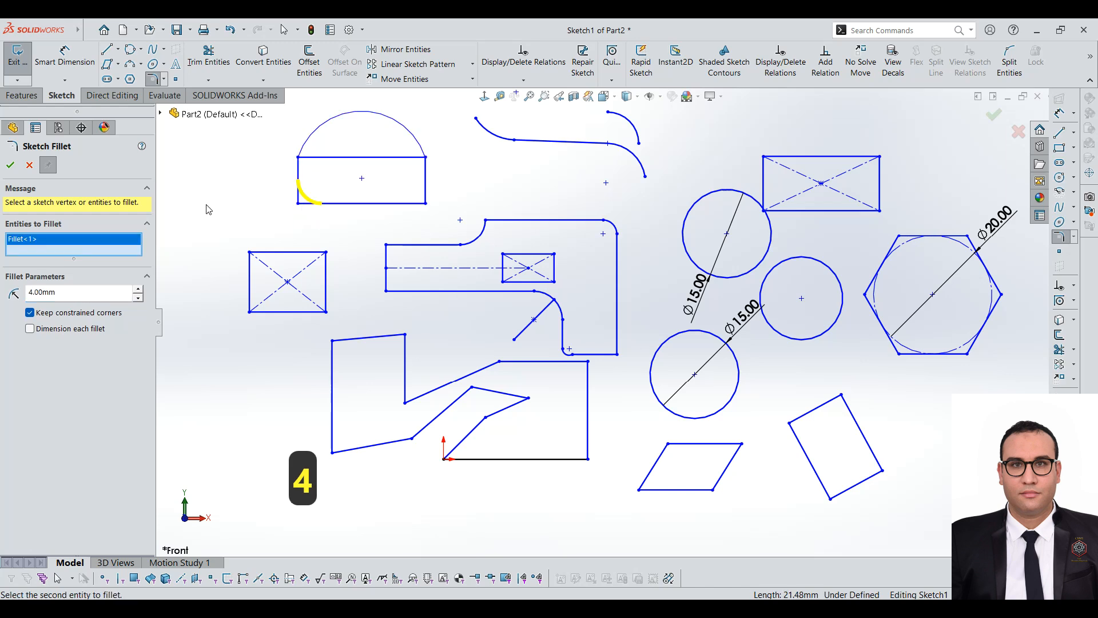
# Set the radius of the previewed corner fillet to 7 mm
pyautogui.click(137, 289)
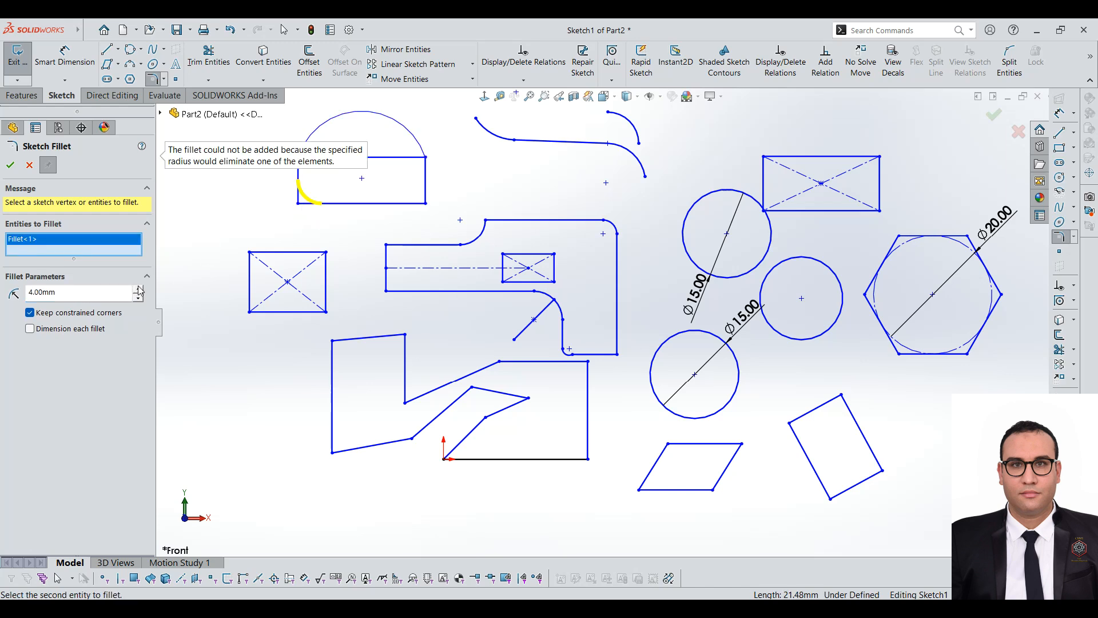
pyautogui.moveTo(108, 300); pyautogui.dragTo(3, 290)
pyautogui.write('7')
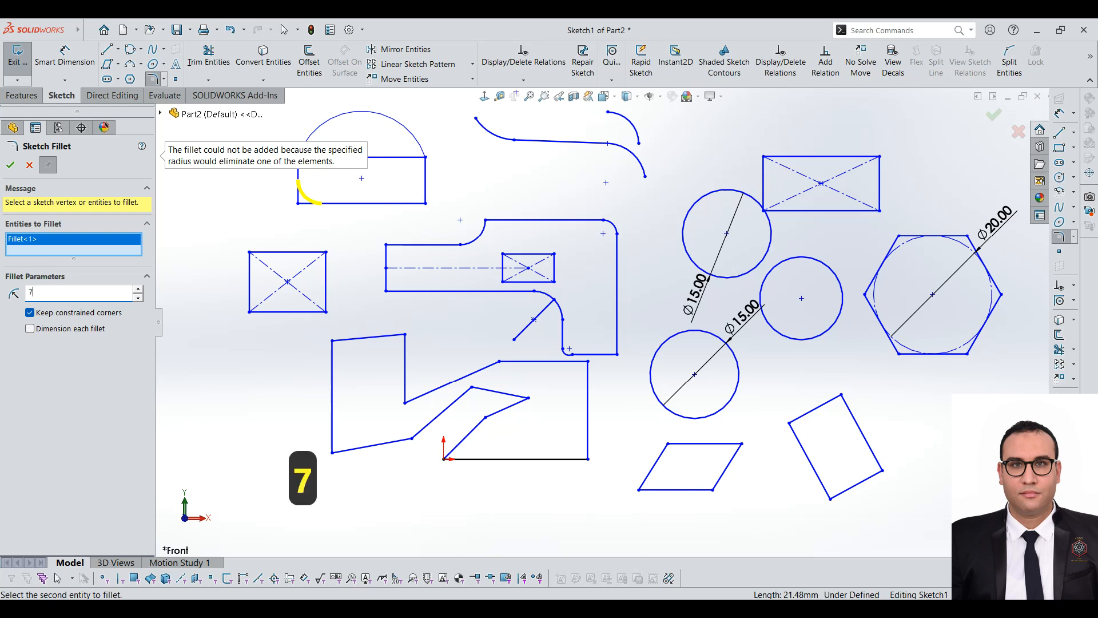
pyautogui.press('Return')
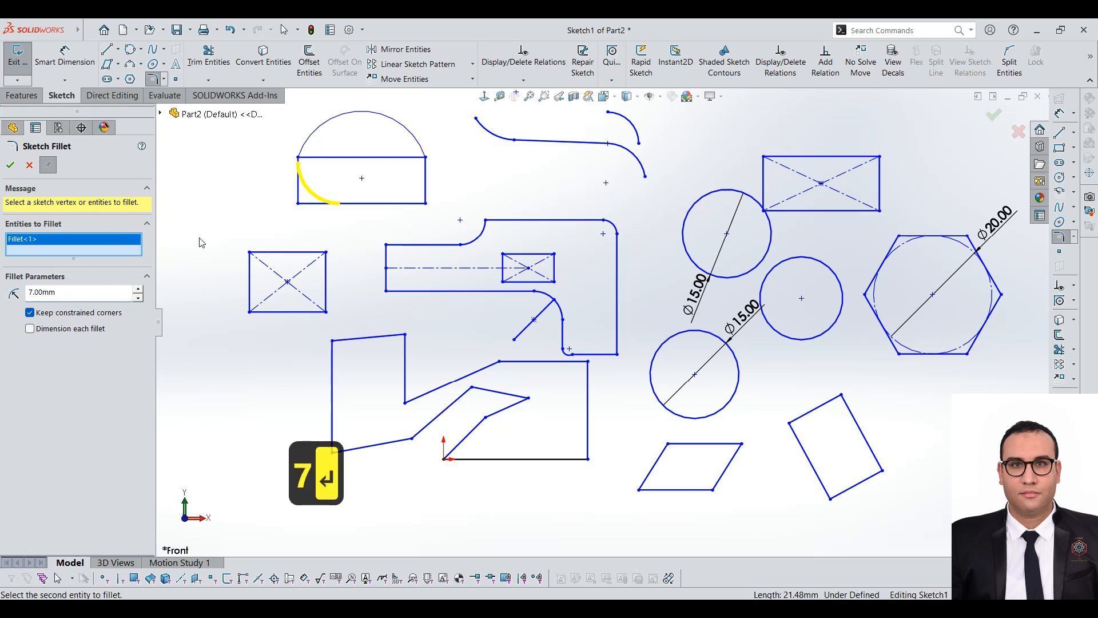
# Try an 8 mm radius for the rectangle's corner fillet and cancel the fillet
pyautogui.moveTo(84, 298); pyautogui.dragTo(3, 293)
pyautogui.write('8')
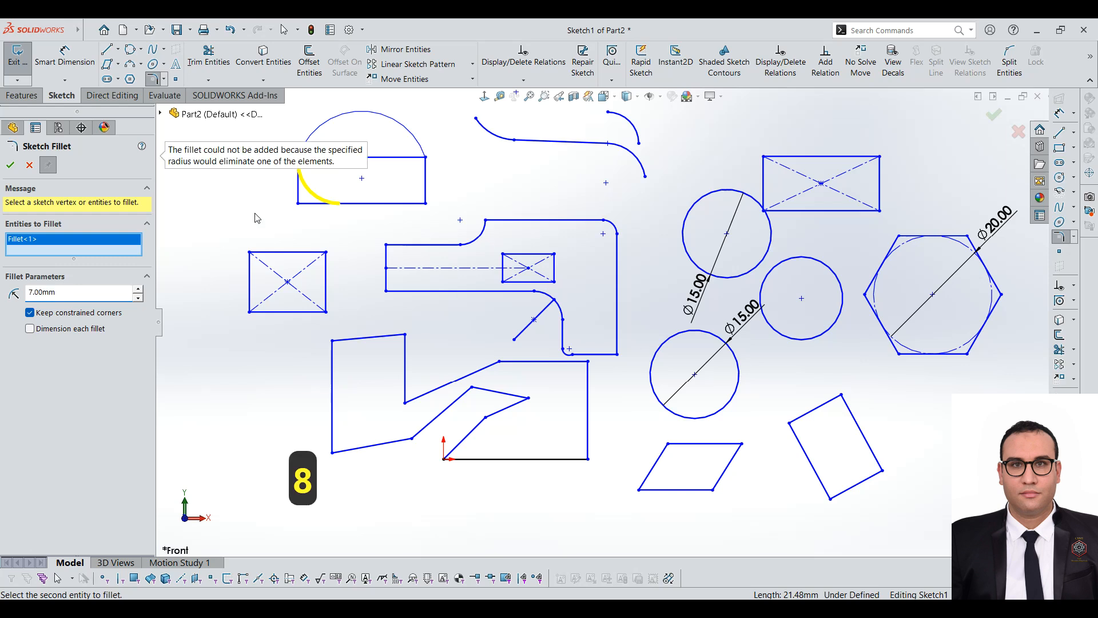
pyautogui.click(29, 165)
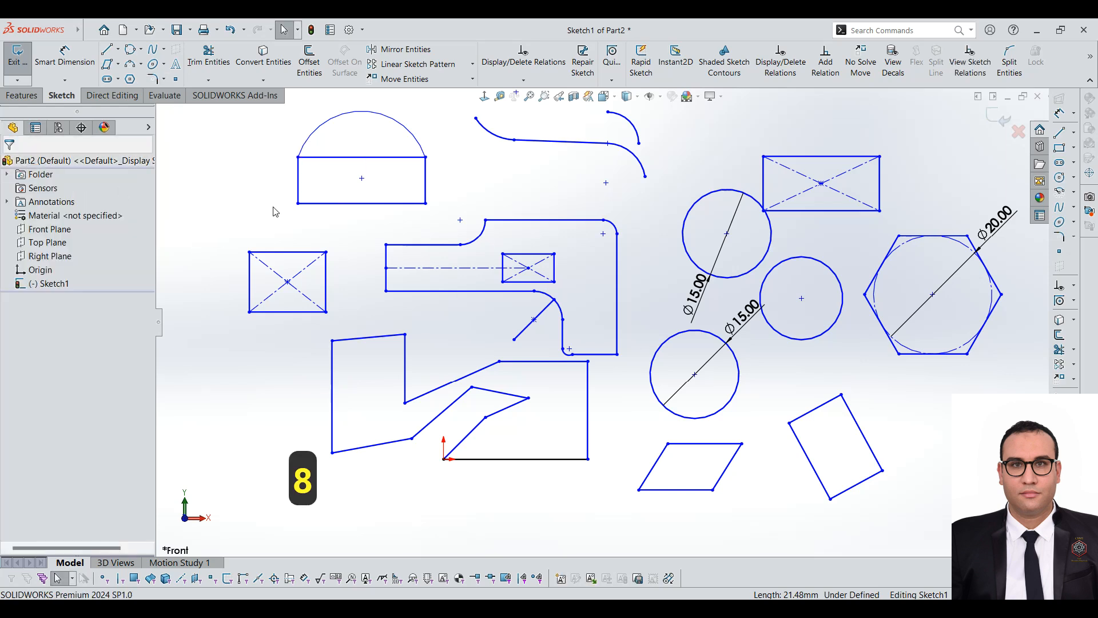
# Apply a 7 mm sketch fillet to the lower-left corner of the rectangle under the arc
pyautogui.click(298, 180)
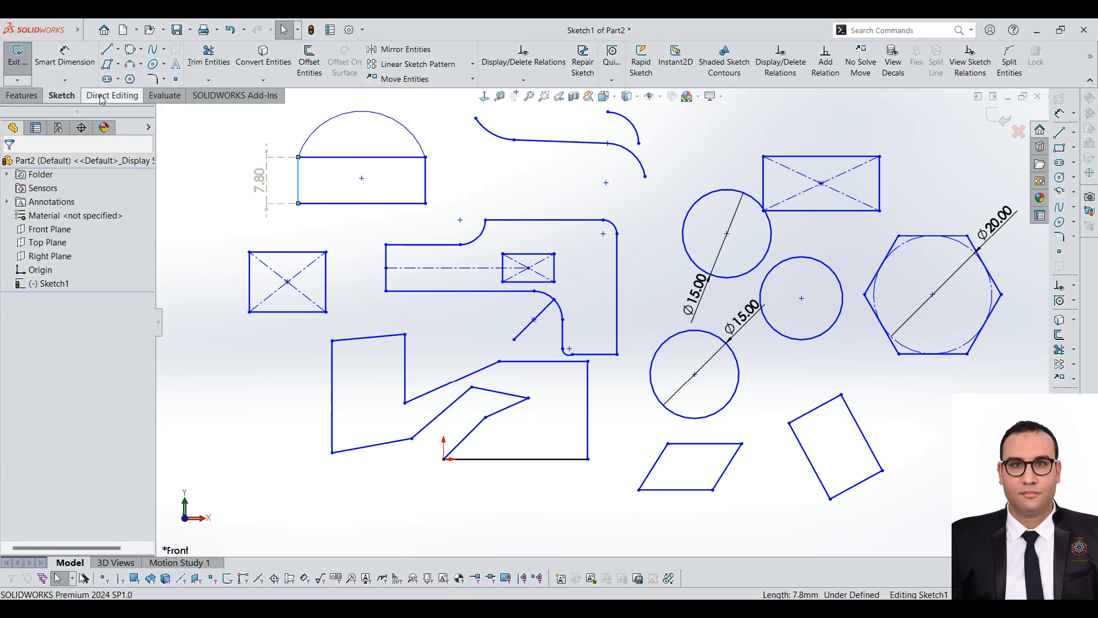
pyautogui.click(152, 78)
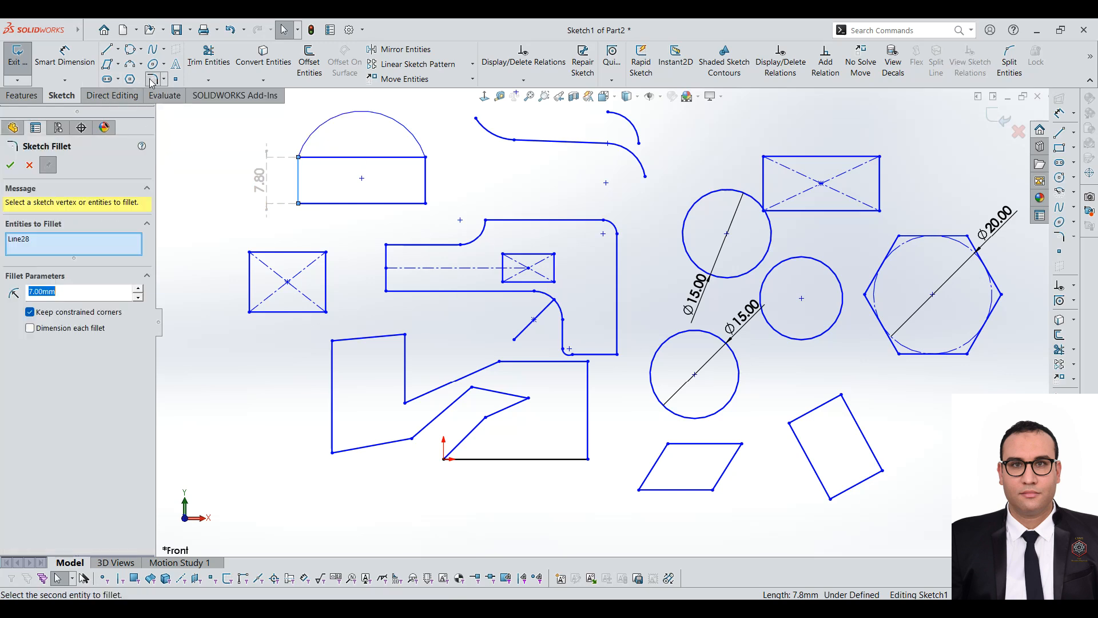
pyautogui.click(303, 204)
pyautogui.click(10, 165)
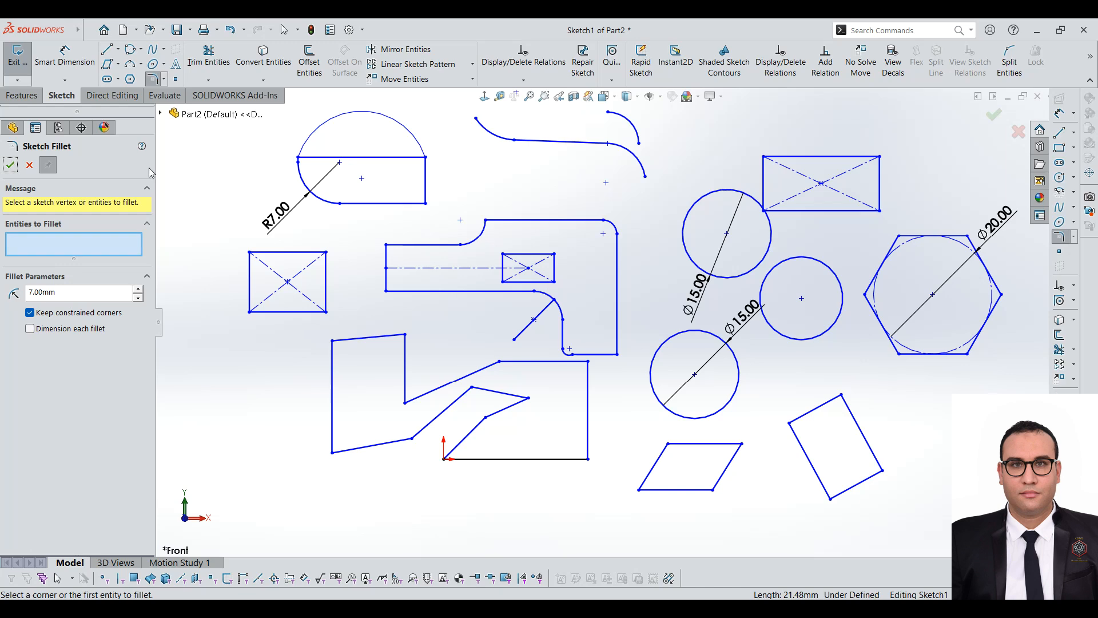
# Chamfer the lowest corner of the tilted rectangle with an equal-distance sketch chamfer of 10 mm
pyautogui.click(165, 80)
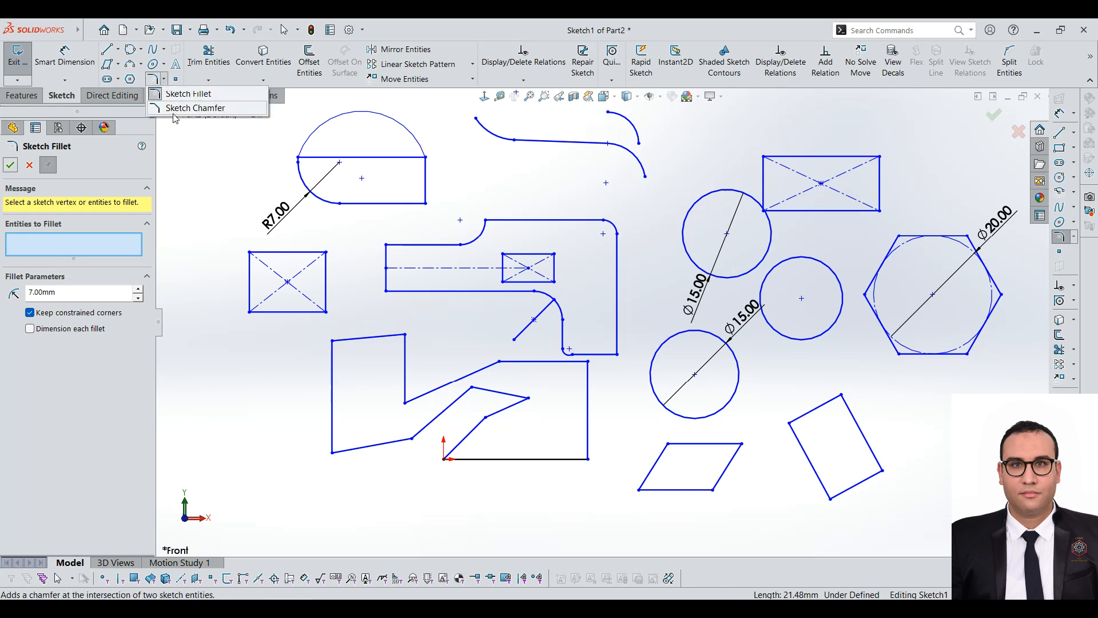
pyautogui.click(189, 109)
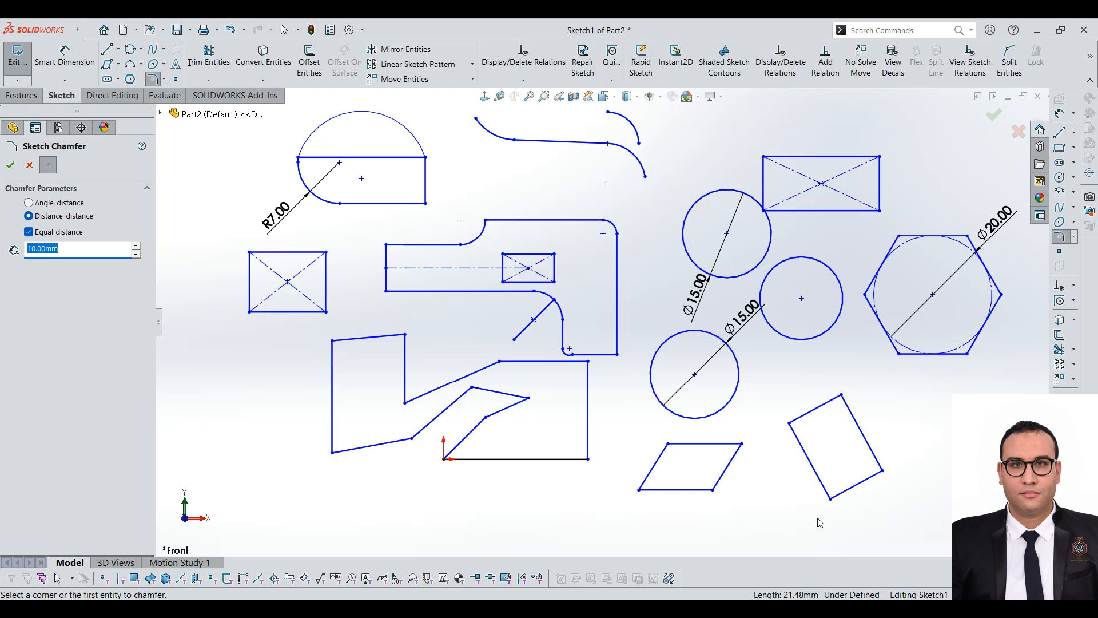
pyautogui.click(830, 498)
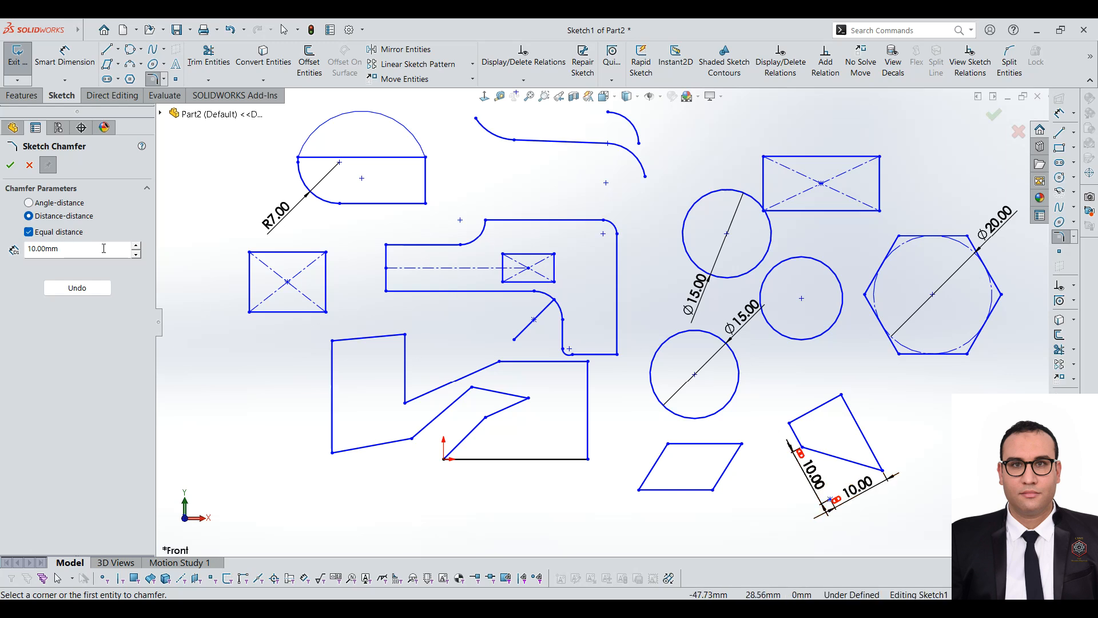
# Try an unequal distance-distance chamfer of 10 mm by 5 mm on the tilted rectangle's uppermost corner and undo it
pyautogui.click(54, 235)
pyautogui.write('5')
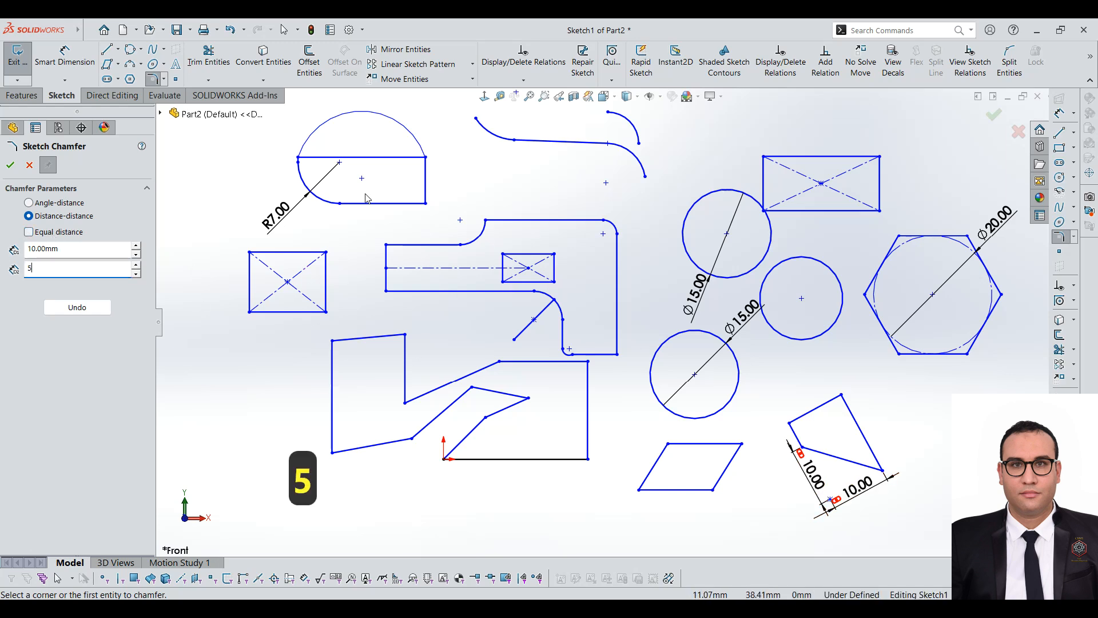
pyautogui.click(841, 394)
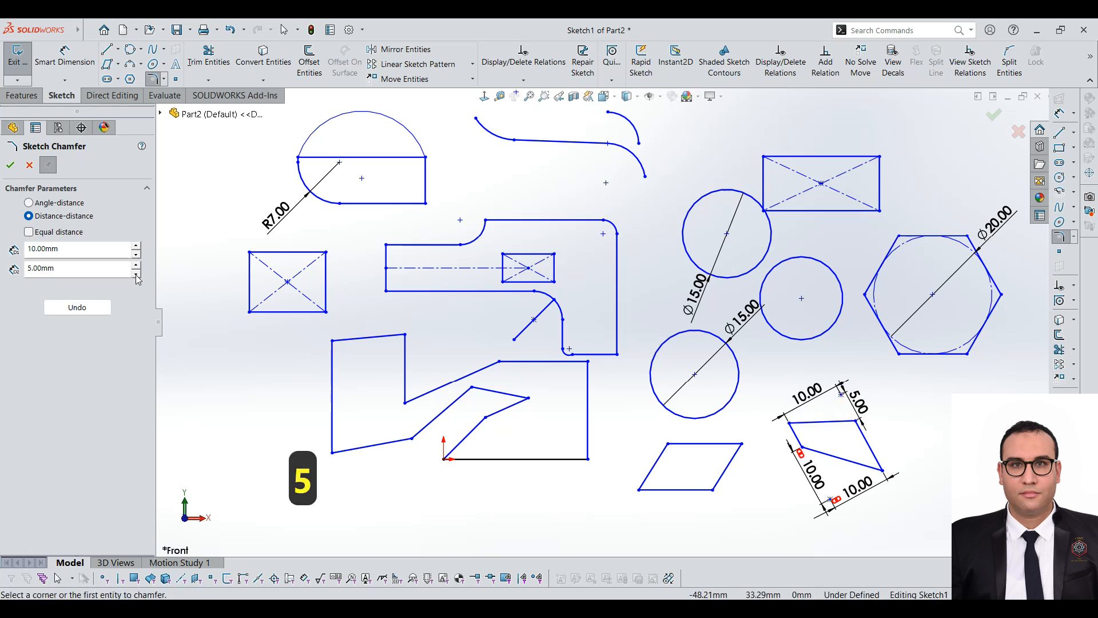
pyautogui.click(77, 307)
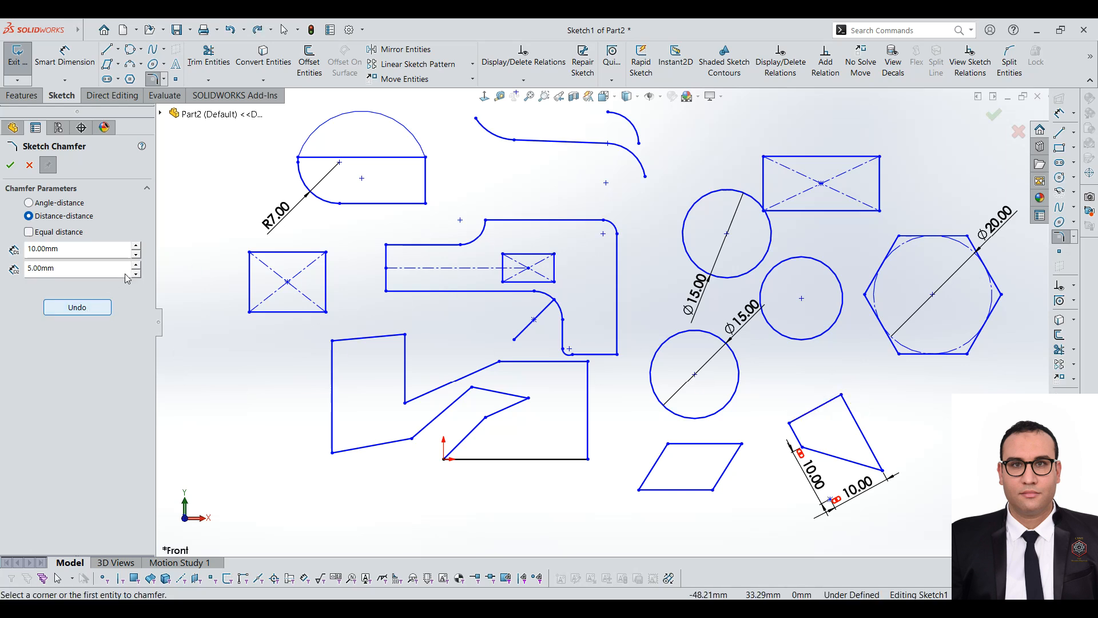
# Chamfer the tilted rectangle's uppermost corner with unequal distances of 10 mm and 2 mm
pyautogui.doubleClick(87, 269)
pyautogui.write('2')
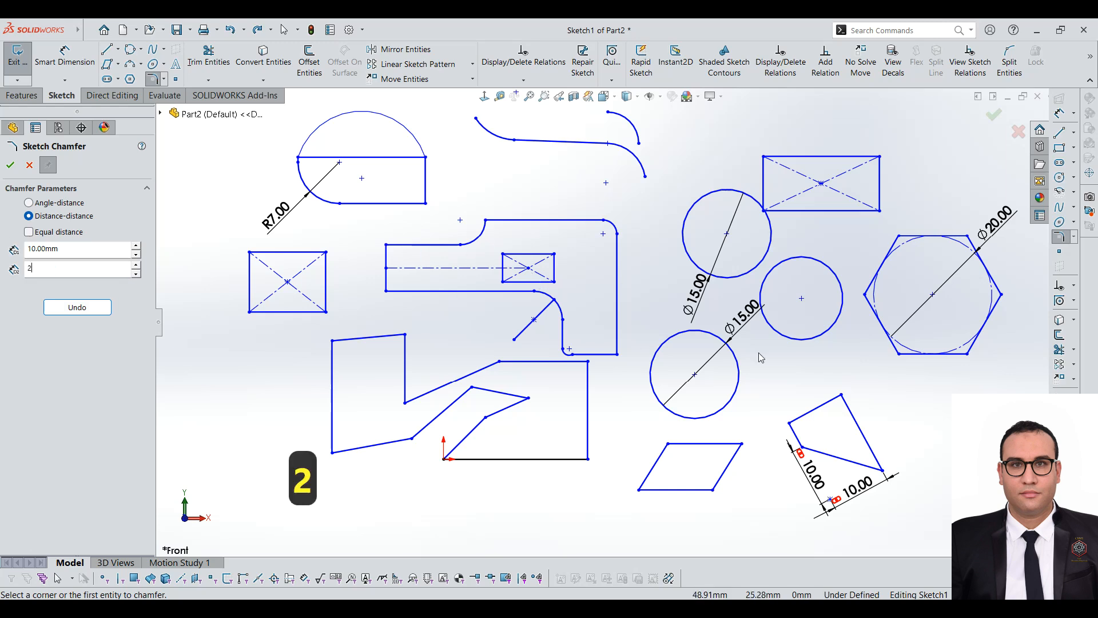
pyautogui.click(844, 395)
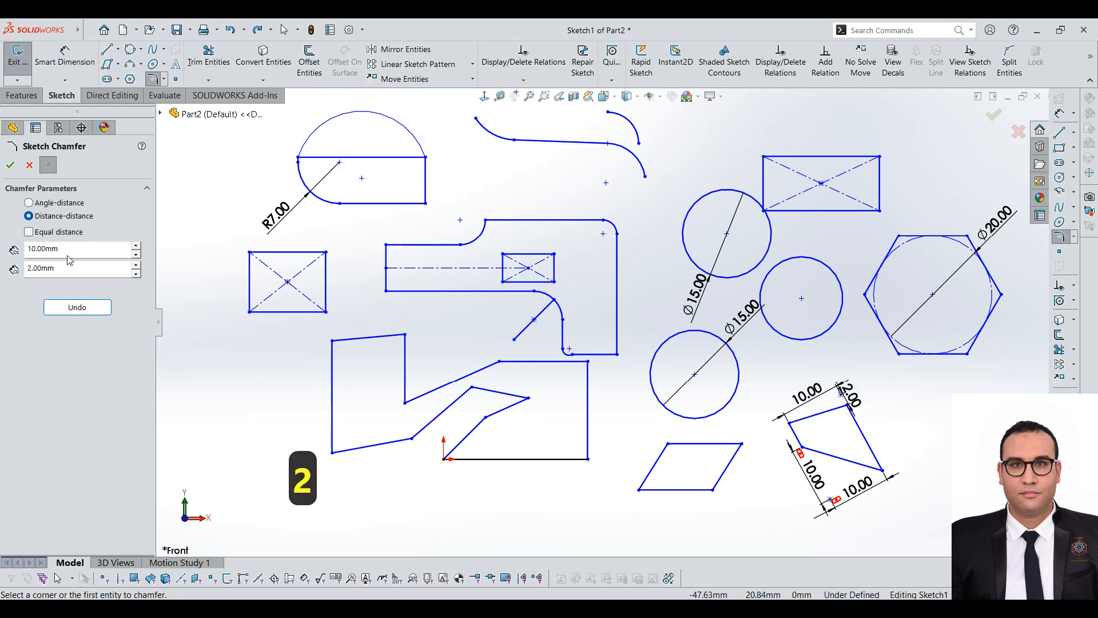
# Try an angle-distance sketch chamfer of 5 mm at 45° on the lower-right corner of the rectangle under the arc and undo it
pyautogui.click(61, 235)
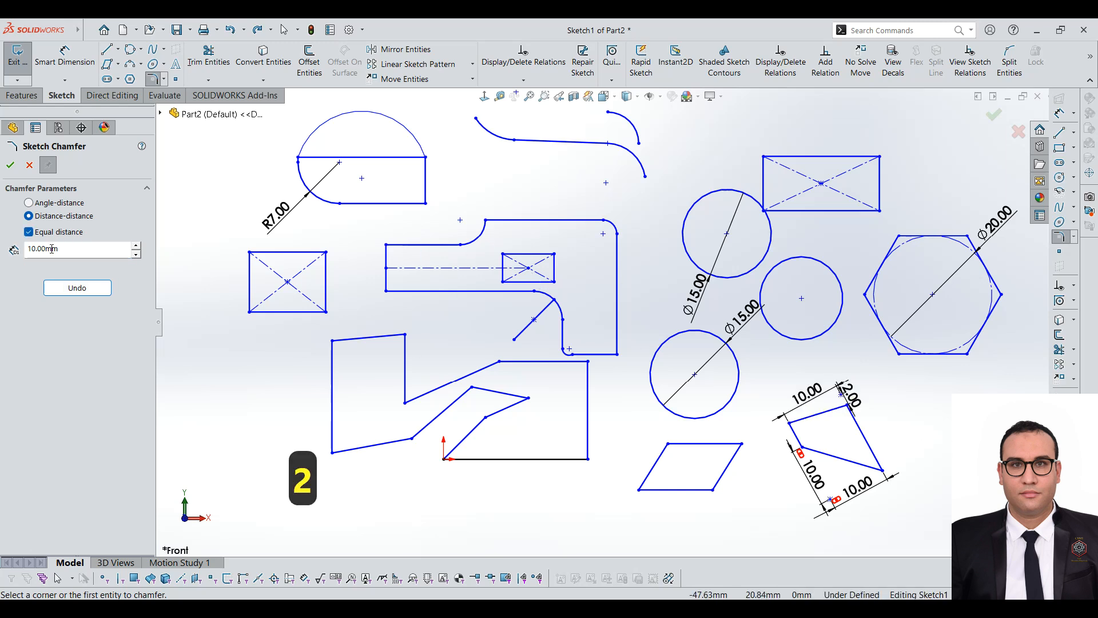
pyautogui.click(58, 204)
pyautogui.moveTo(65, 247); pyautogui.dragTo(3, 248)
pyautogui.moveTo(71, 268); pyautogui.dragTo(3, 255)
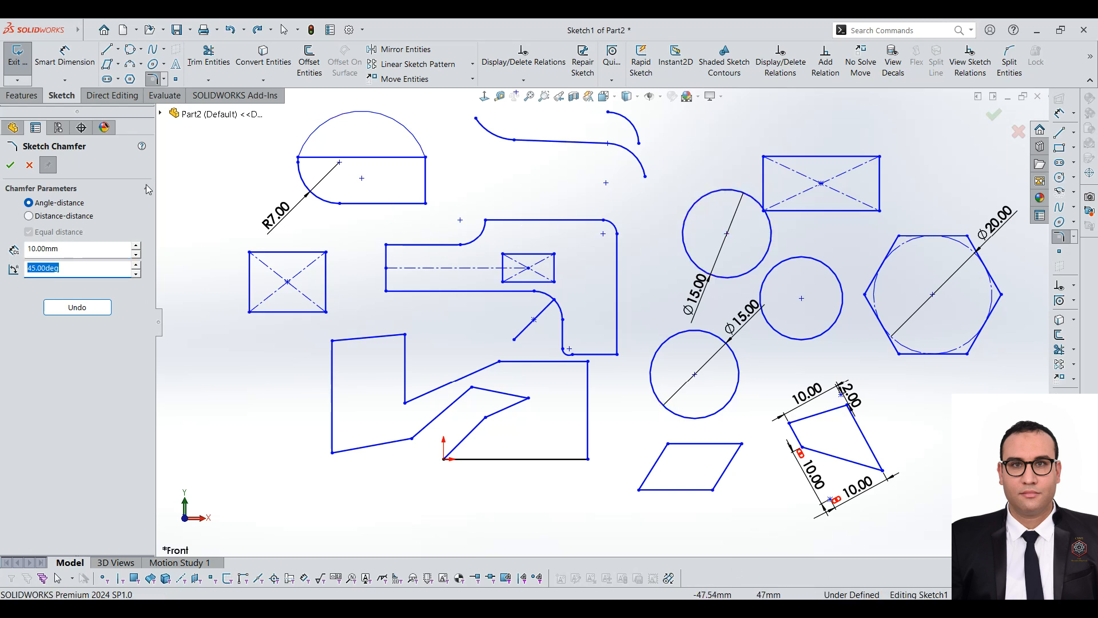
pyautogui.doubleClick(85, 248)
pyautogui.write('5')
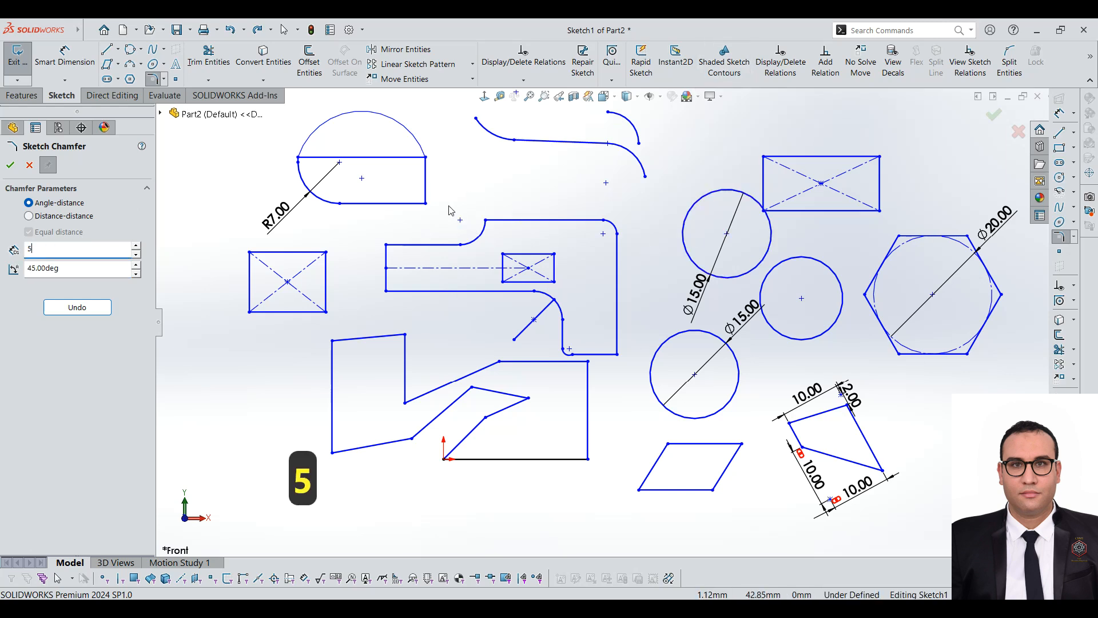
pyautogui.click(426, 203)
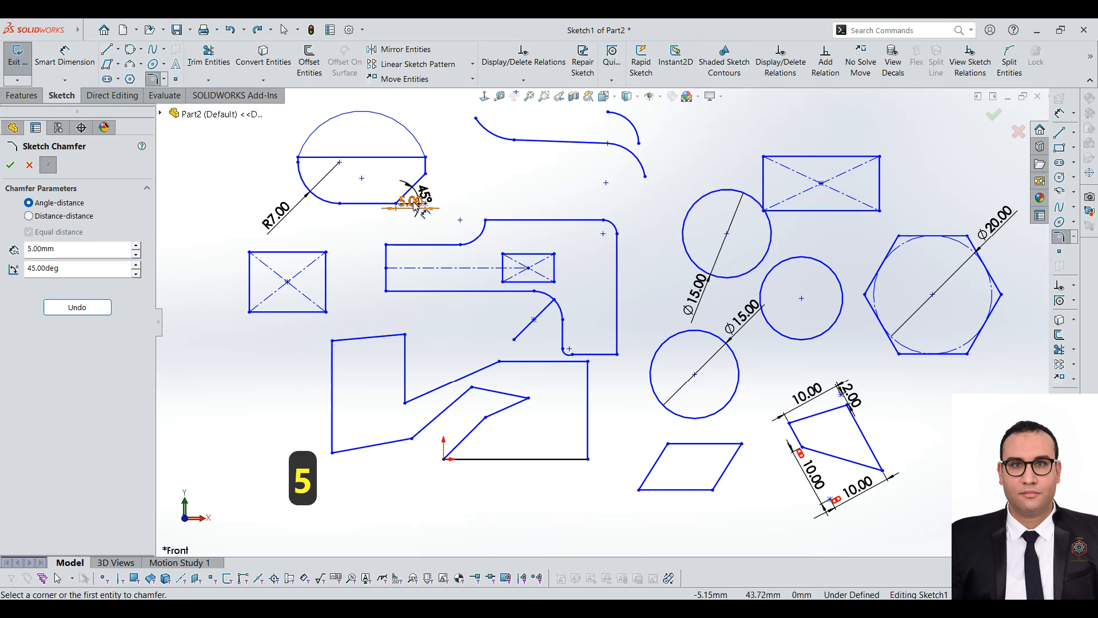
pyautogui.click(77, 307)
# Chamfer the lower-right corner of the rectangle under the arc with 5 mm at 30° and move its dimensions clear of the shape
pyautogui.doubleClick(76, 268)
pyautogui.write('30')
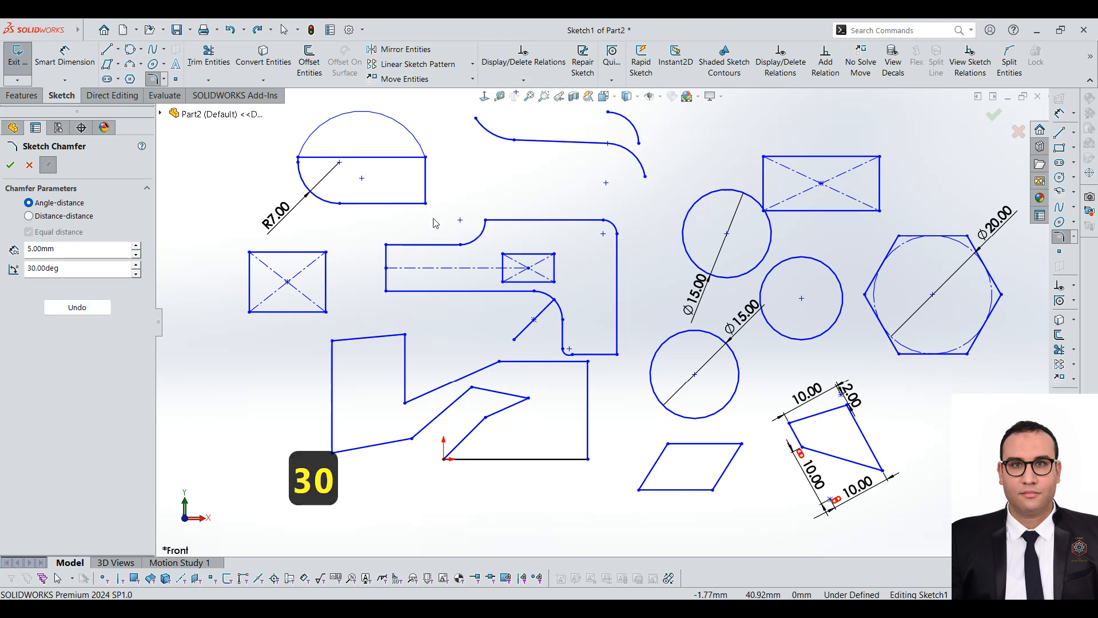
pyautogui.click(424, 203)
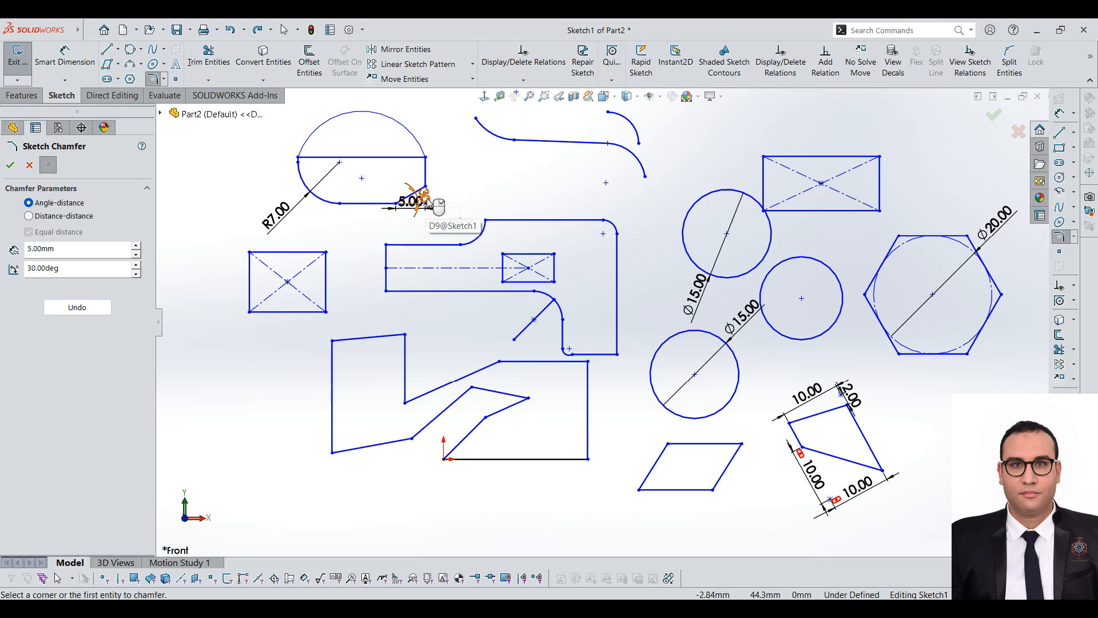
pyautogui.moveTo(413, 211); pyautogui.dragTo(462, 175)
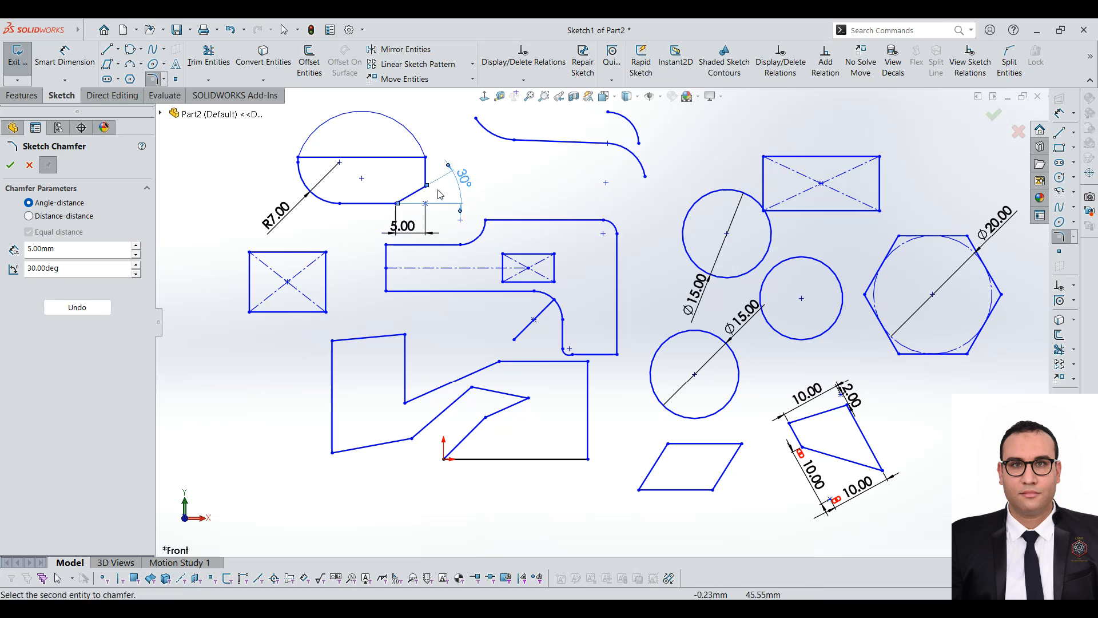
pyautogui.click(9, 166)
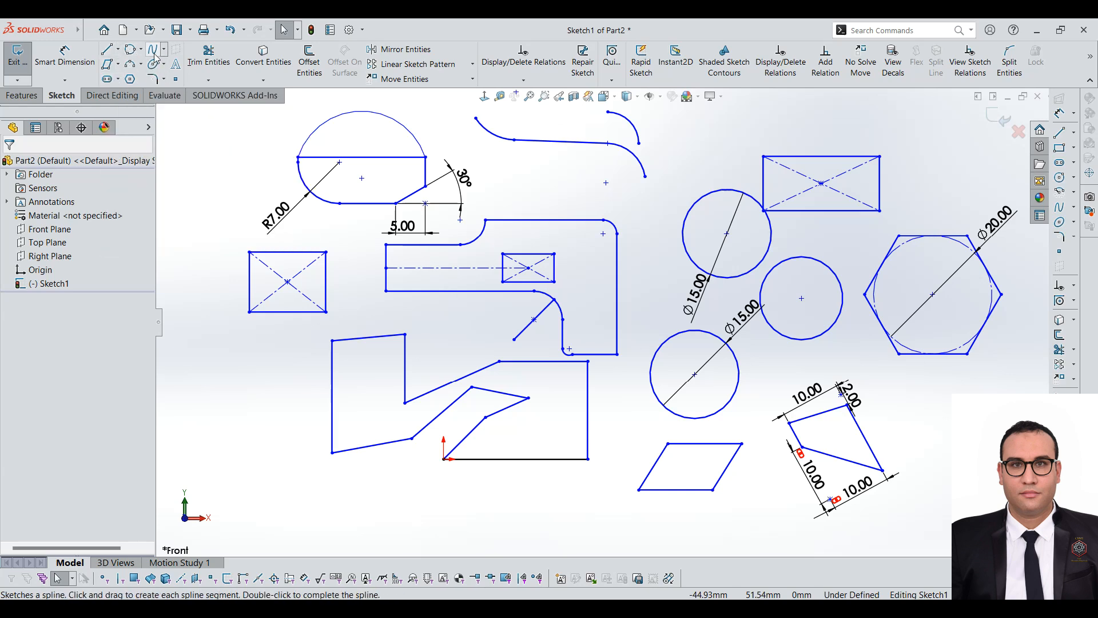
pyautogui.click(119, 80)
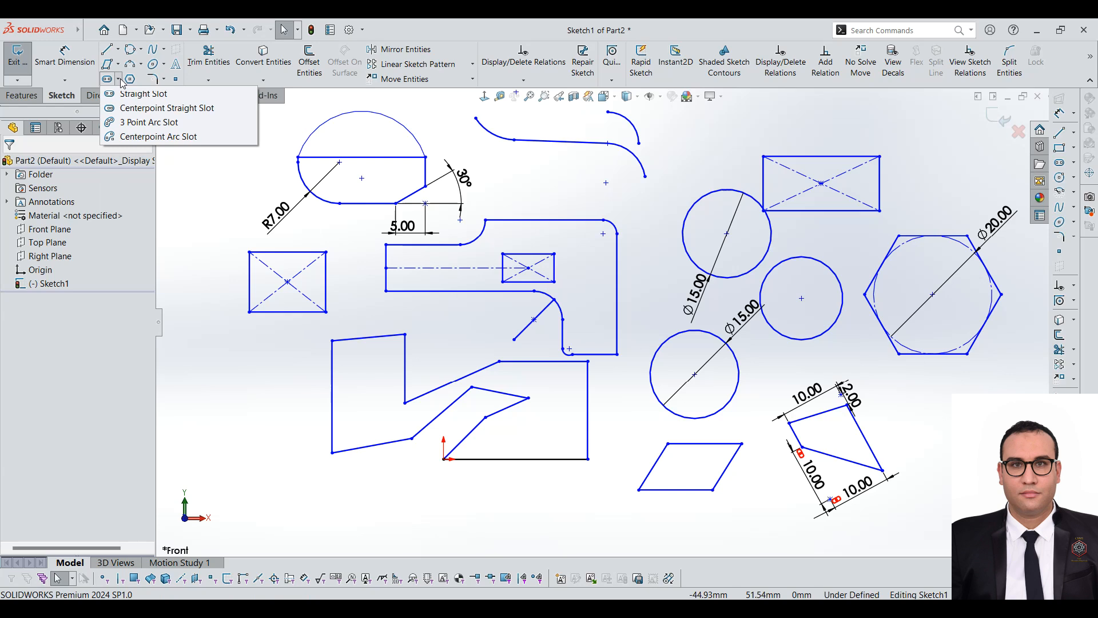
pyautogui.click(120, 81)
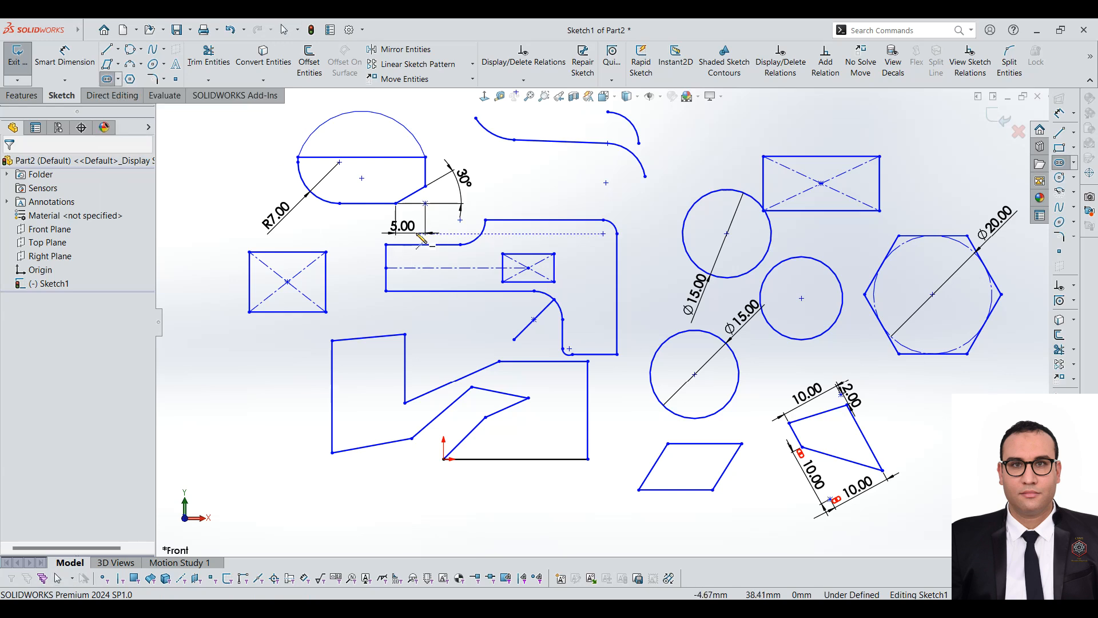
pyautogui.scroll(1, 423, 319)
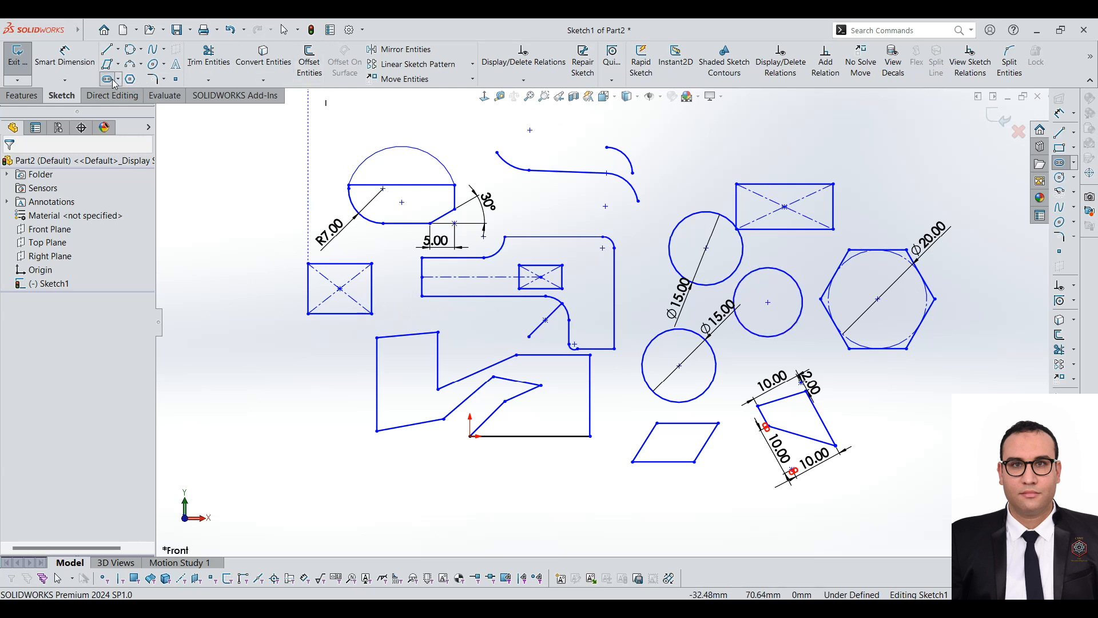
pyautogui.press('Escape')
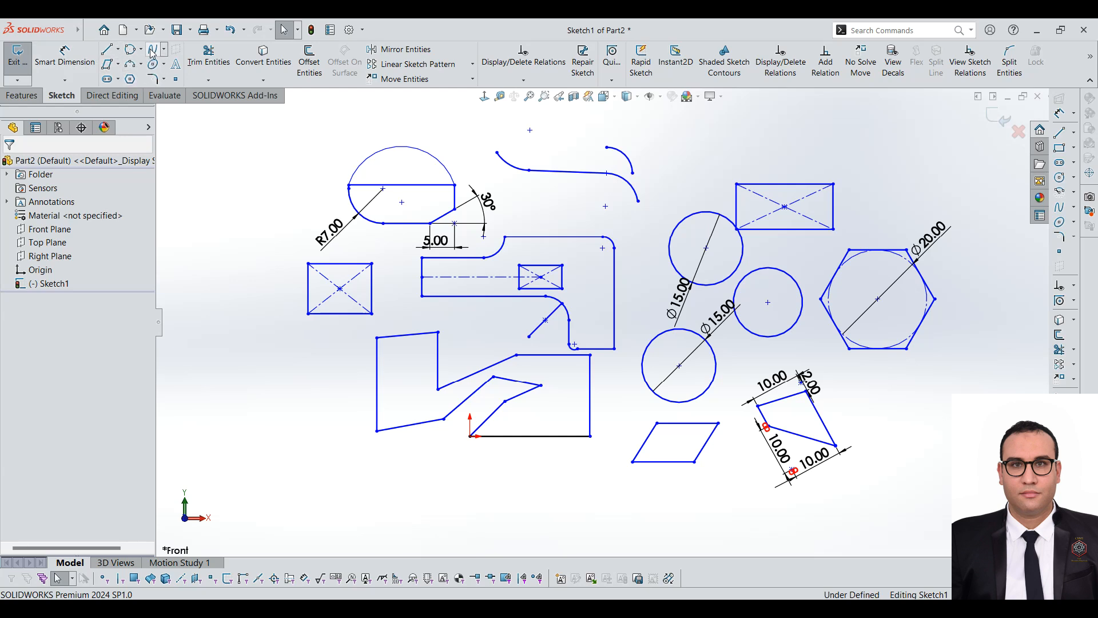
# Sketch a vertical straight slot, about 16.4 mm between its end centres, to the left of the arc-topped rectangle
pyautogui.click(119, 80)
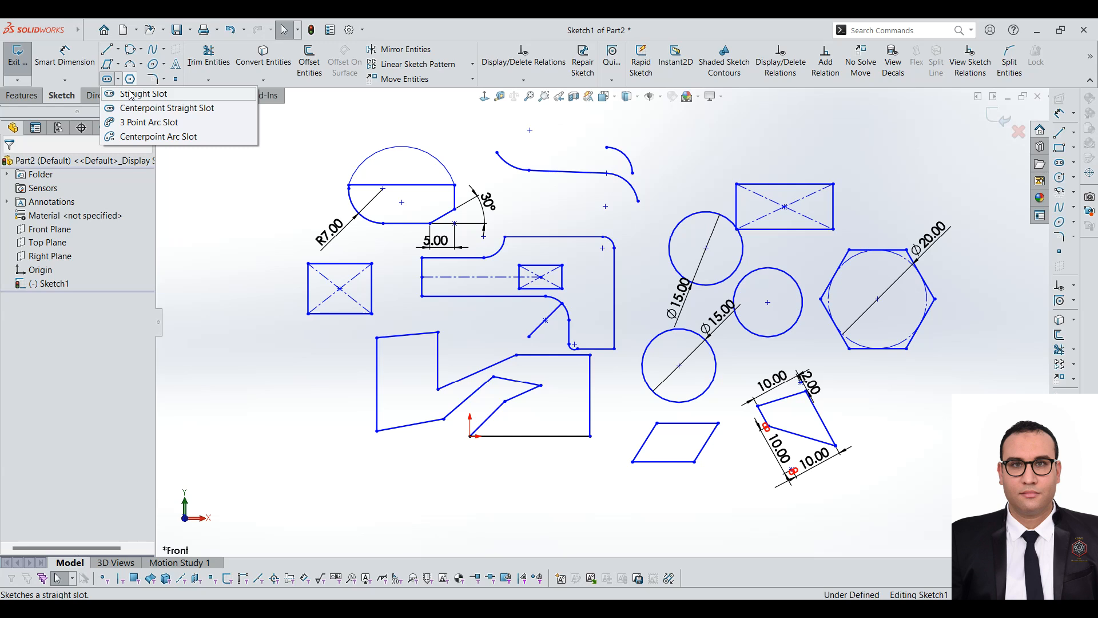
pyautogui.click(130, 94)
pyautogui.click(258, 178)
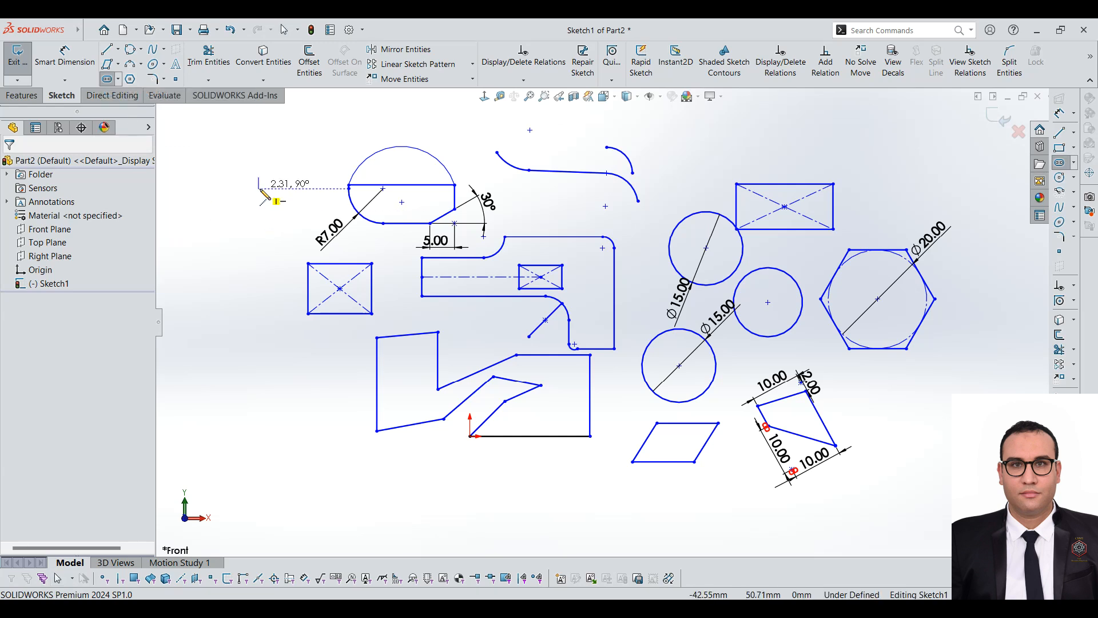
pyautogui.click(258, 258)
pyautogui.click(274, 267)
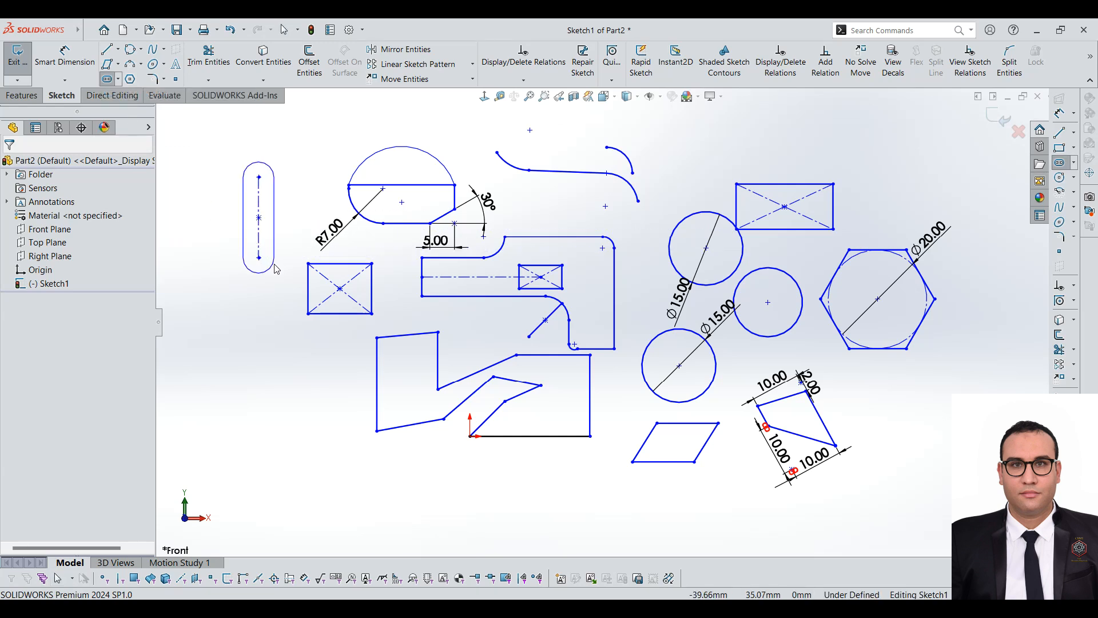
pyautogui.click(281, 219)
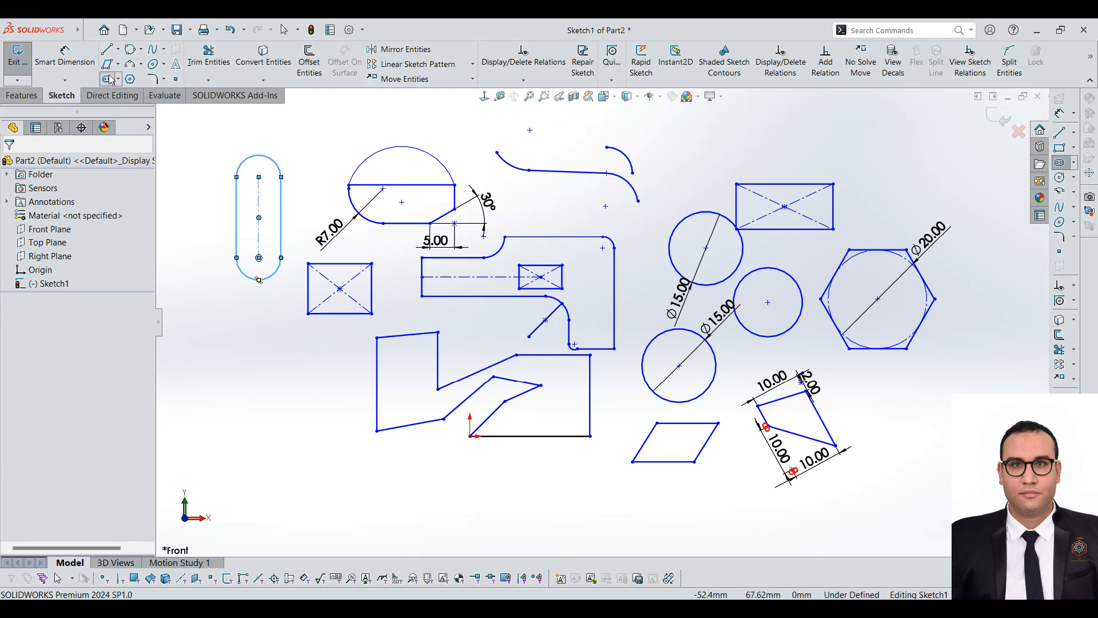
pyautogui.press('Escape')
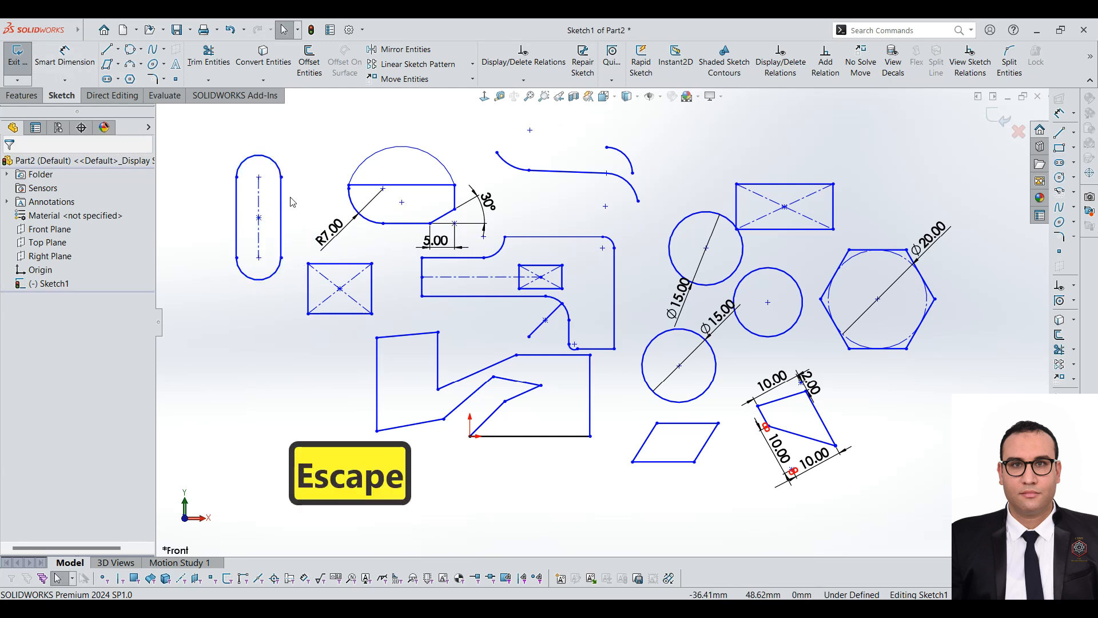
# Dimension the straight side of the vertical slot as 10 mm
pyautogui.click(282, 201)
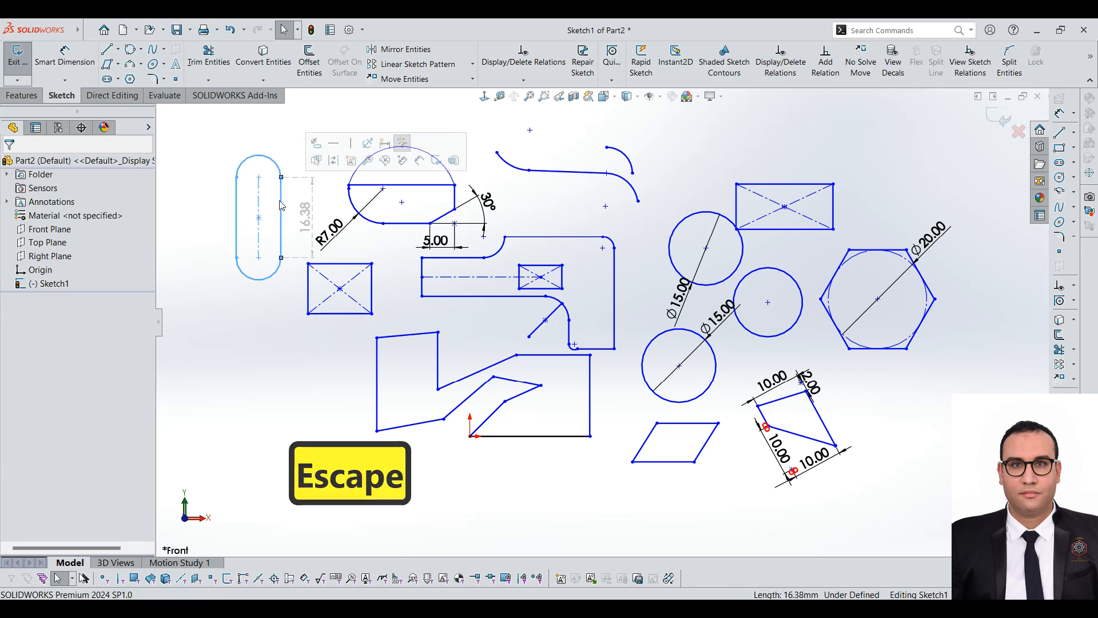
pyautogui.click(306, 218)
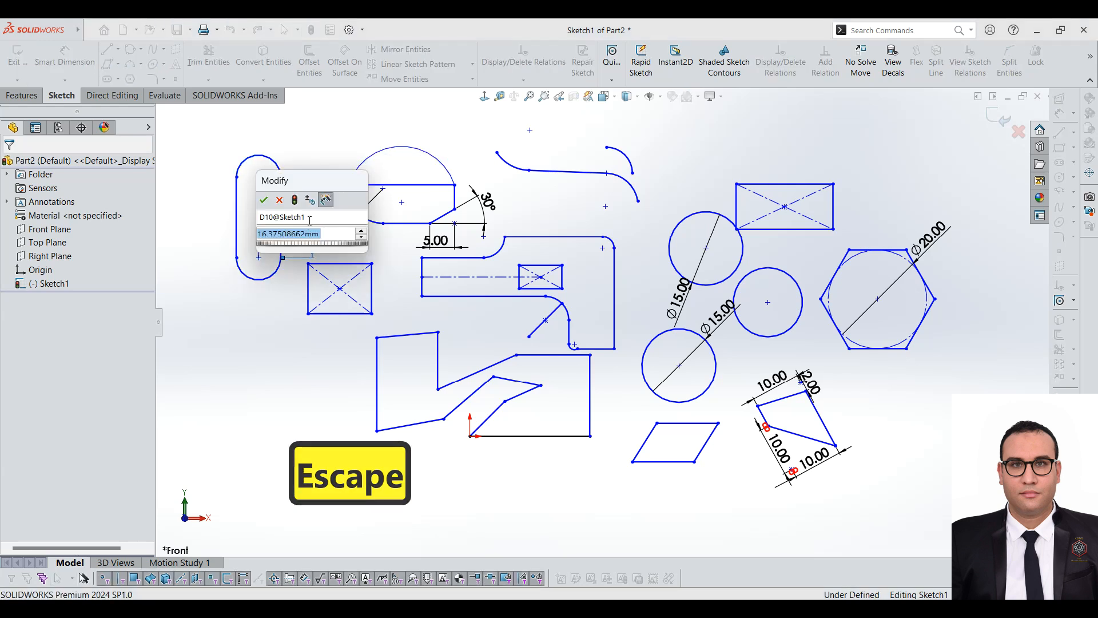
pyautogui.write('10')
pyautogui.press('Return')
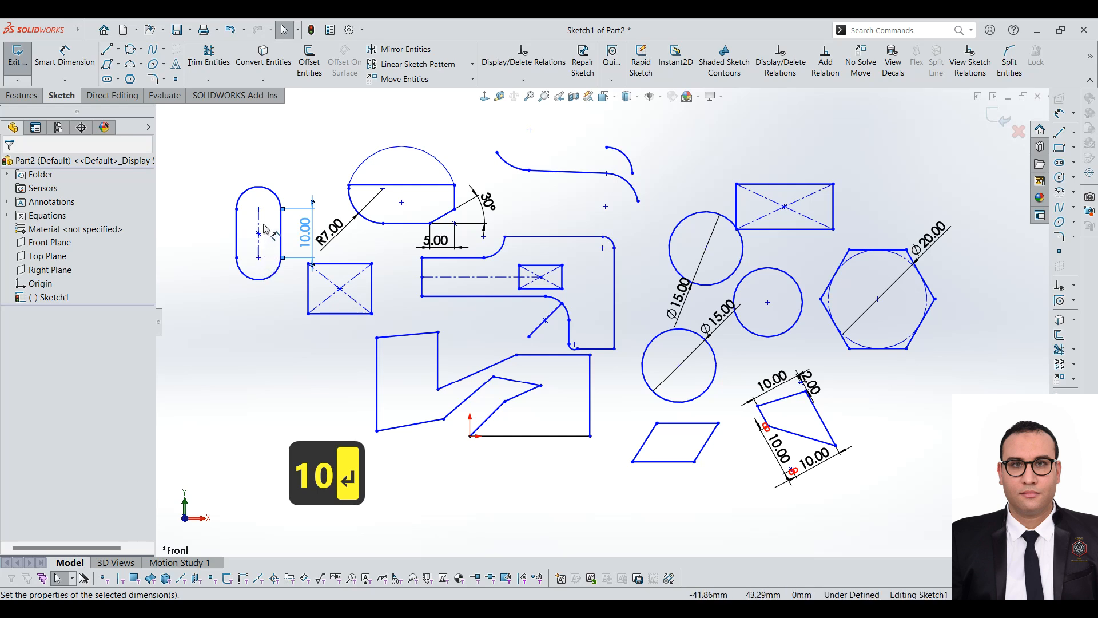
pyautogui.press('Escape')
# Fix the lower centre point of the vertical slot in place
pyautogui.click(273, 270)
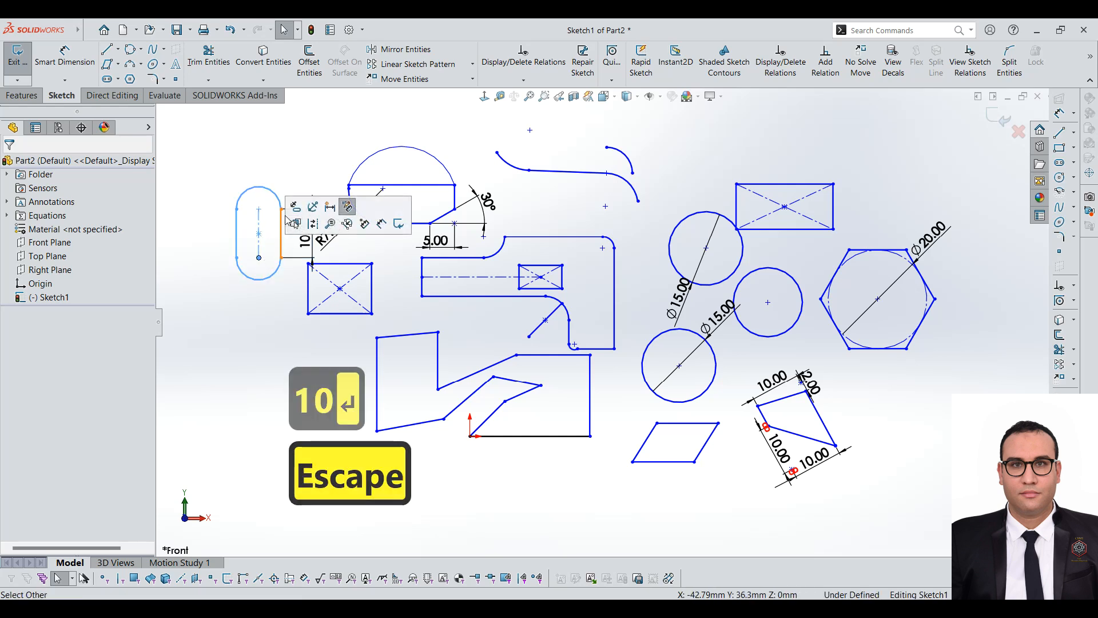
pyautogui.click(310, 209)
pyautogui.click(282, 176)
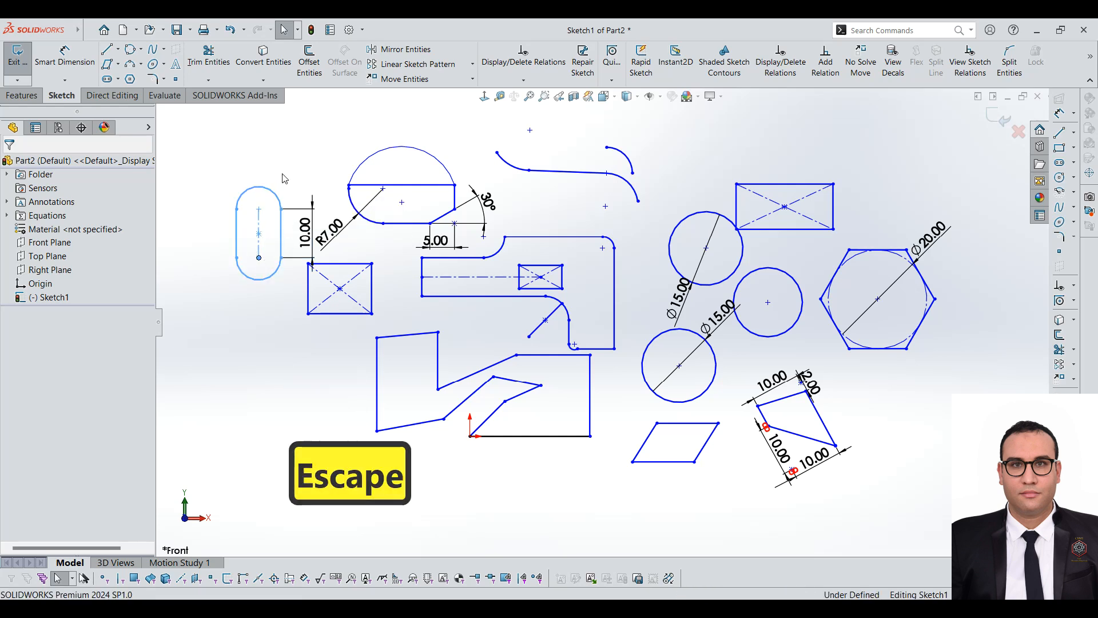
pyautogui.click(237, 221)
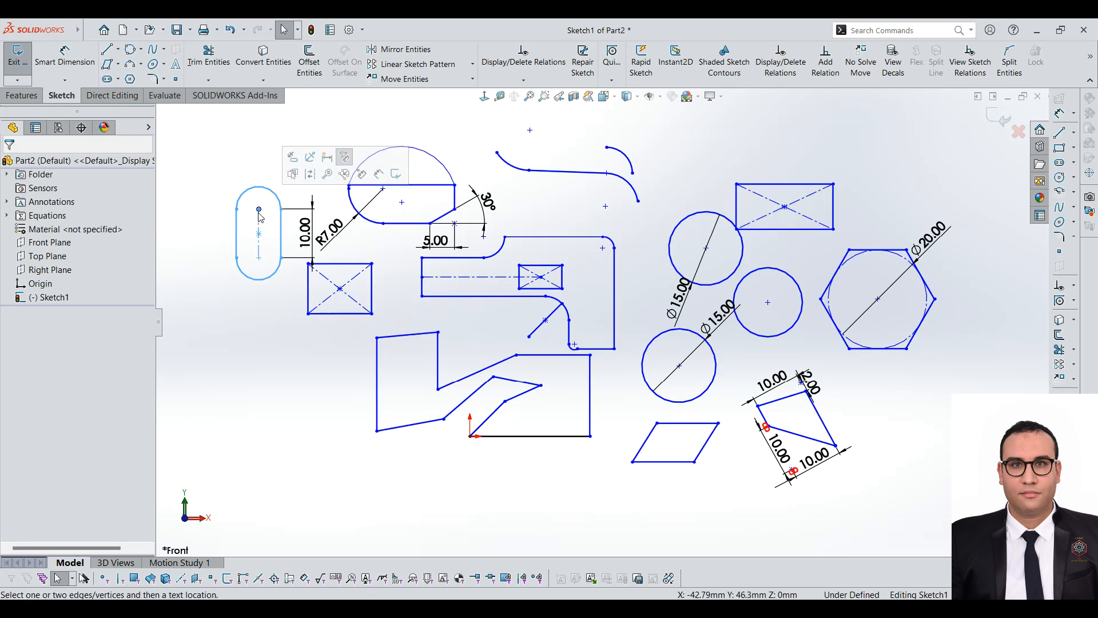
pyautogui.press('Escape')
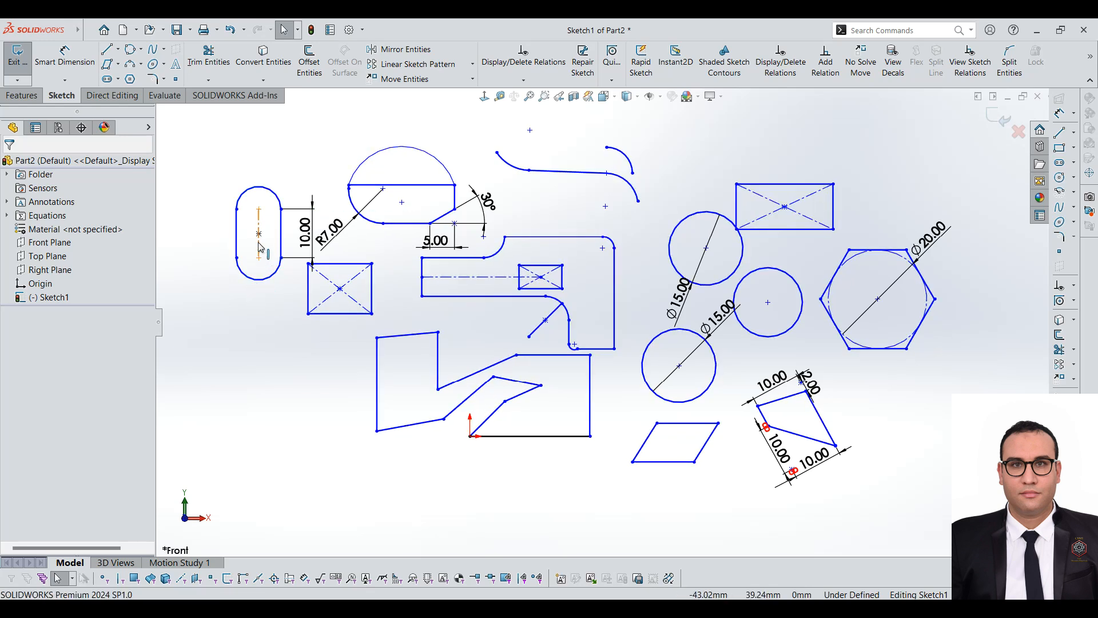
# Stretch the slot's rounded end to a radius of about 7.5 mm, and dimension that radius as 5 mm
pyautogui.click(254, 239)
pyautogui.moveTo(264, 187); pyautogui.dragTo(194, 153)
pyautogui.click(257, 172)
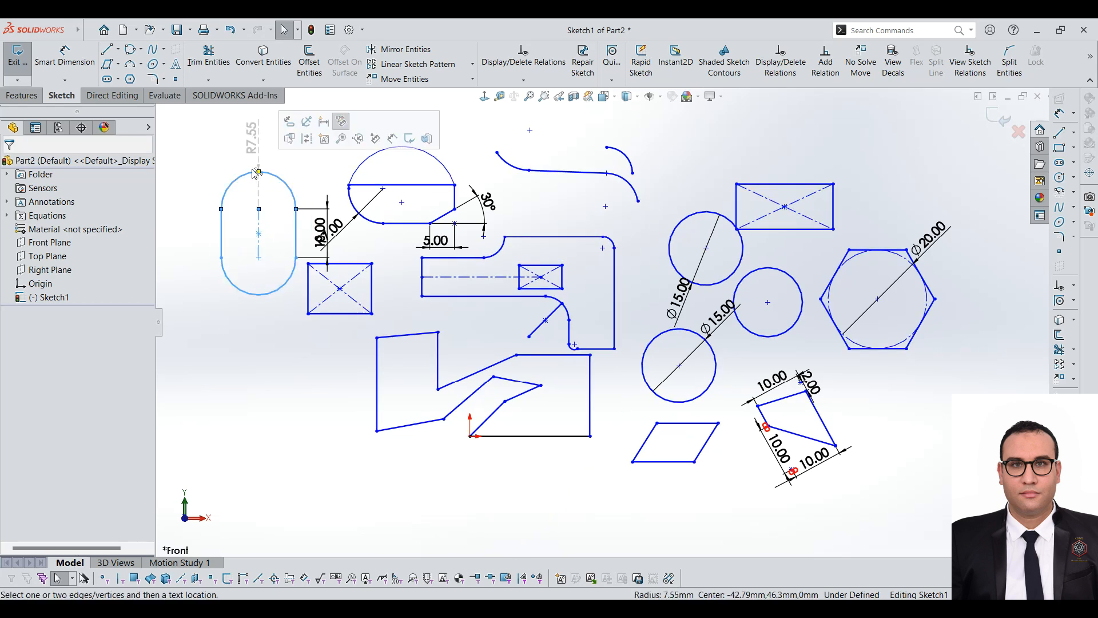
pyautogui.click(250, 138)
pyautogui.doubleClick(251, 139)
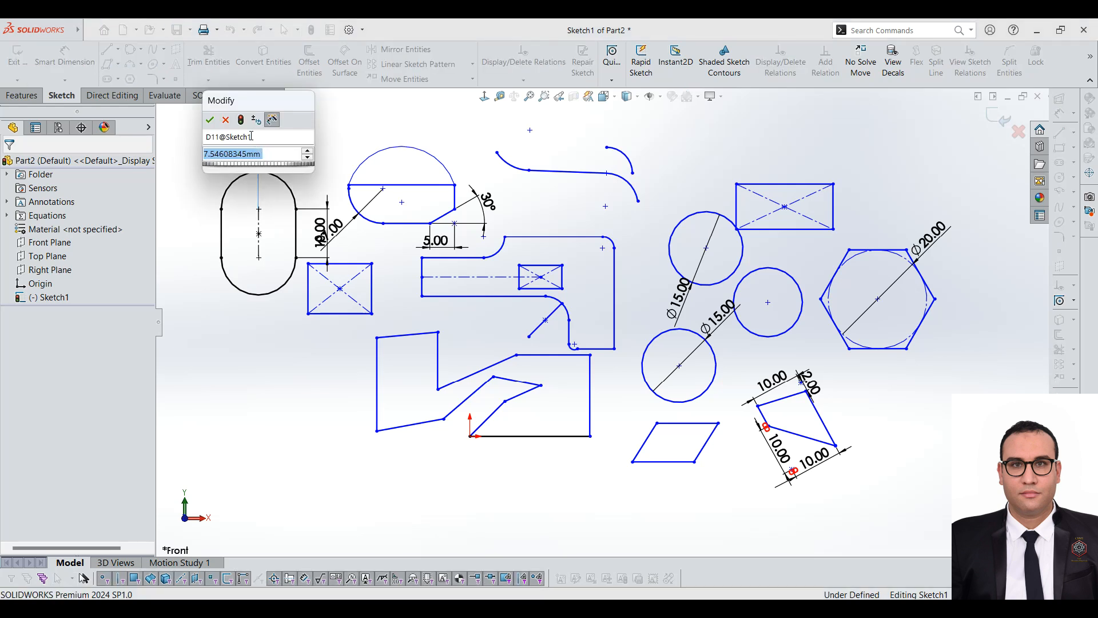
pyautogui.write('5')
pyautogui.press('Return')
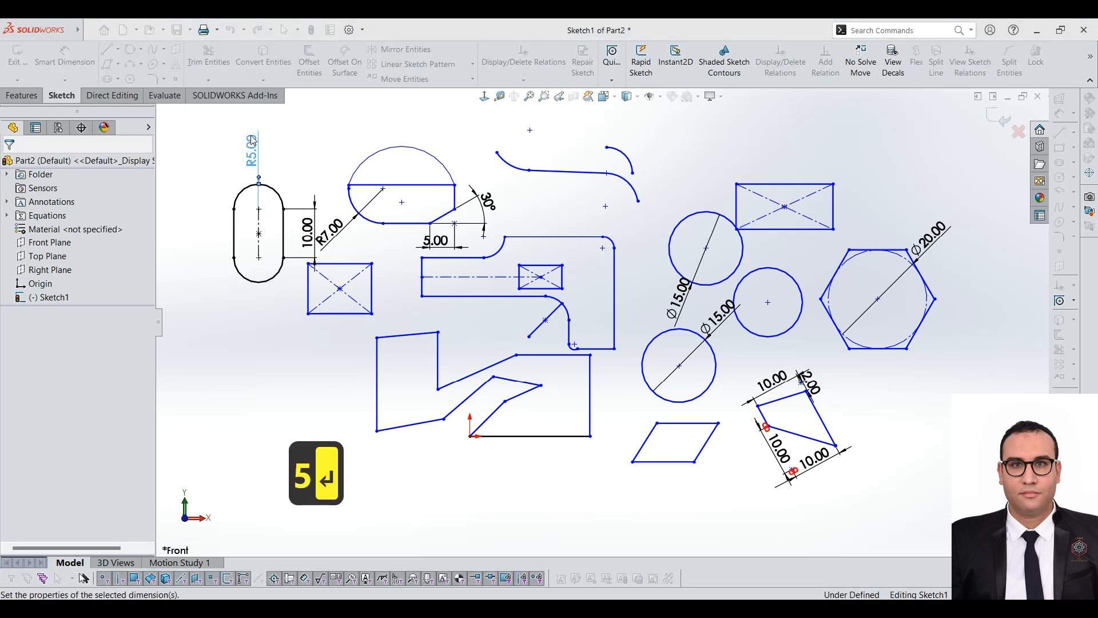
pyautogui.press('Escape')
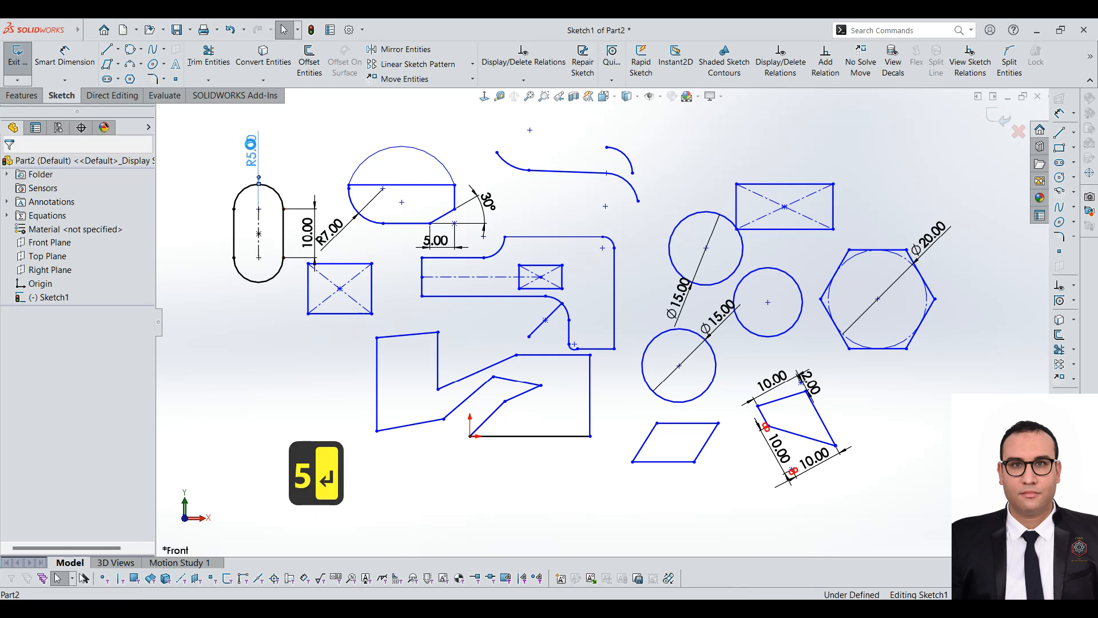
# Set the radius of the slot's rounded end to 7 mm
pyautogui.doubleClick(251, 150)
pyautogui.click(217, 127)
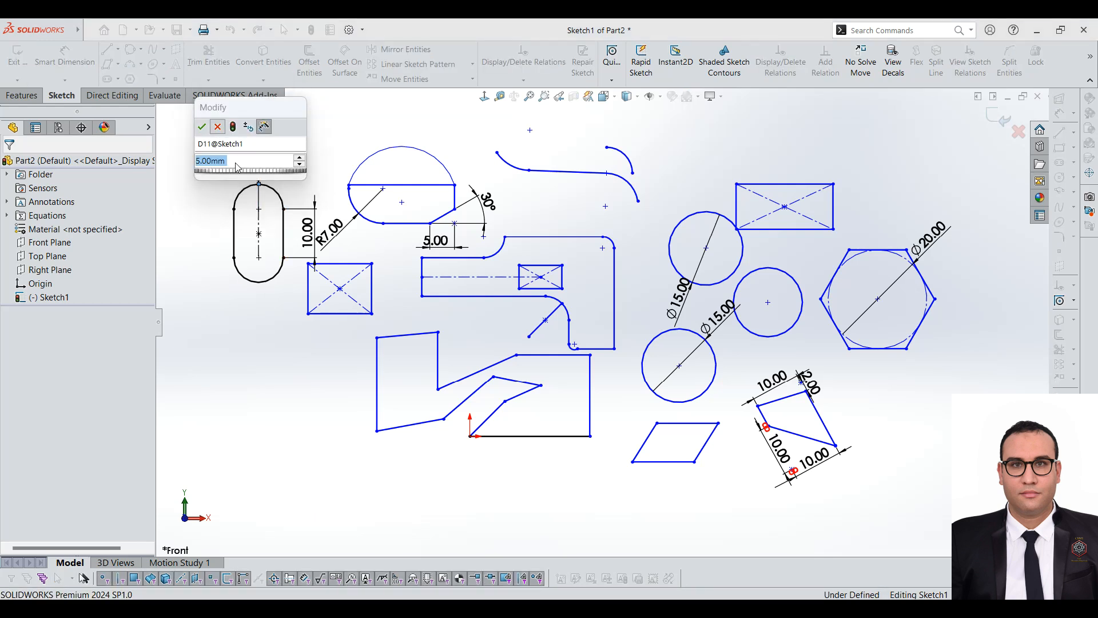
pyautogui.click(250, 144)
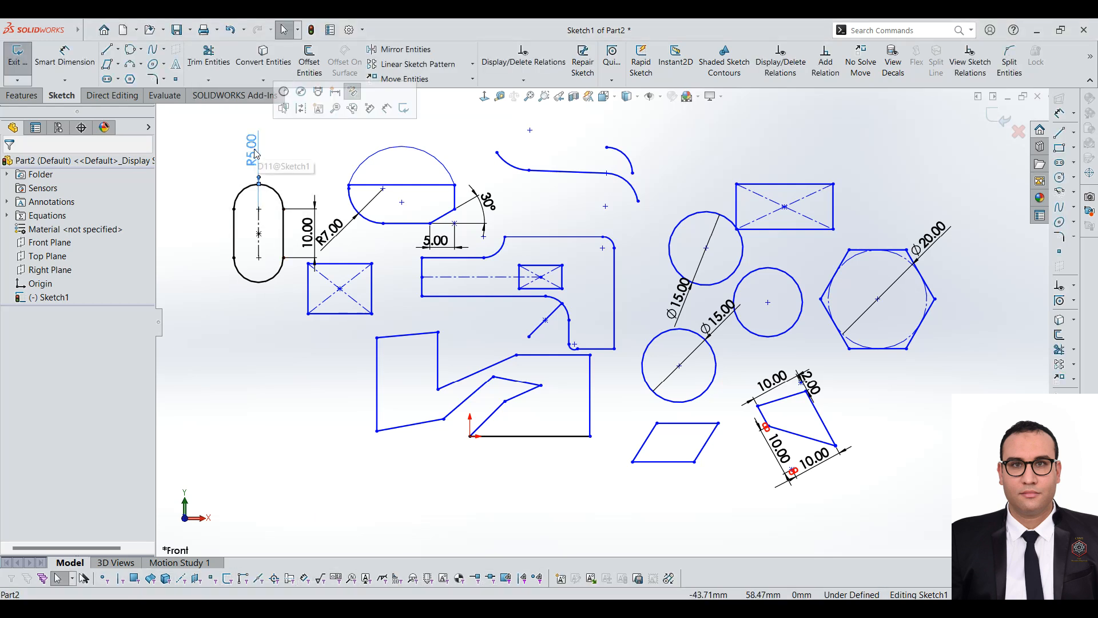
pyautogui.doubleClick(251, 147)
pyautogui.write('7')
pyautogui.press('Return')
pyautogui.press('Return')
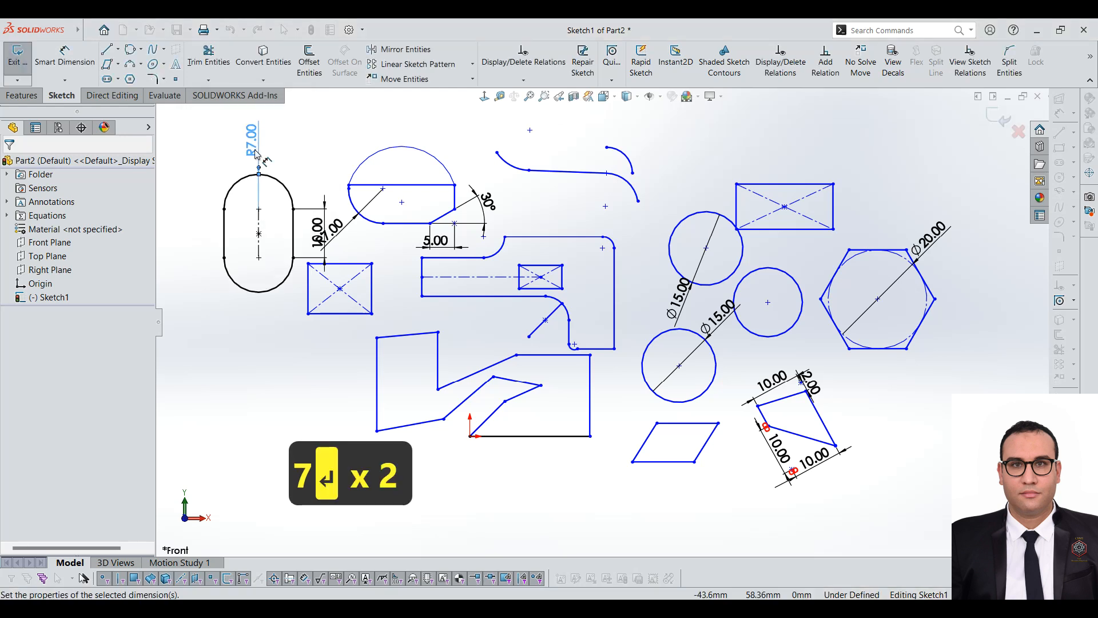
# Delete the fixed relation at the slot's lower centre point and move the slot slightly up and to the left
pyautogui.click(257, 255)
pyautogui.click(258, 266)
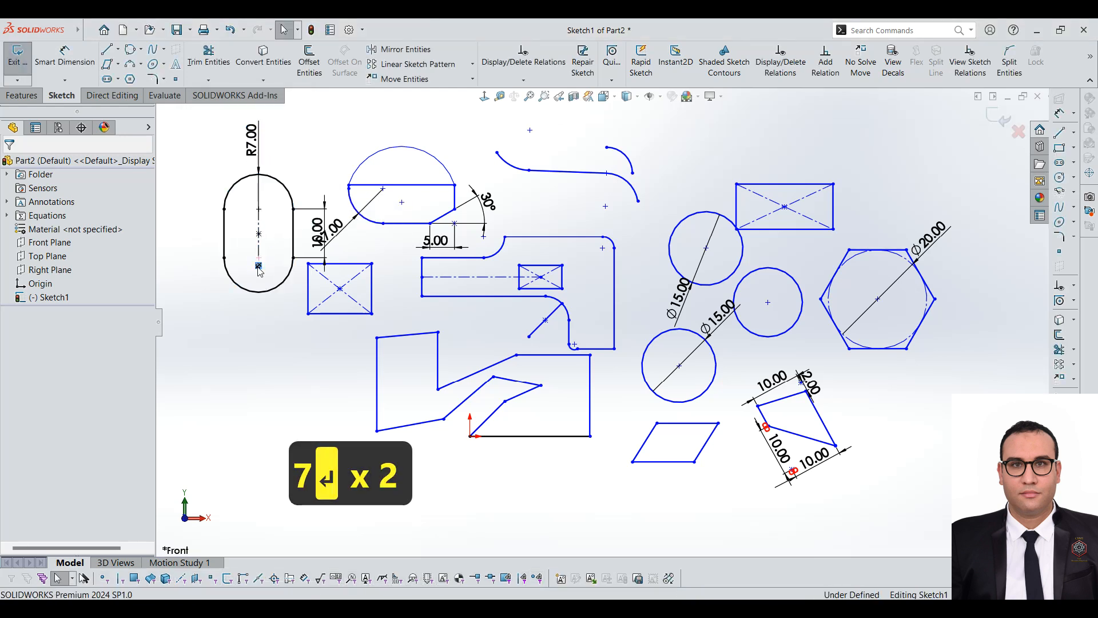
pyautogui.press('Delete')
pyautogui.moveTo(267, 243)
pyautogui.mouseDown()
pyautogui.moveTo(243, 250)
pyautogui.moveTo(247, 237)
pyautogui.mouseUp()
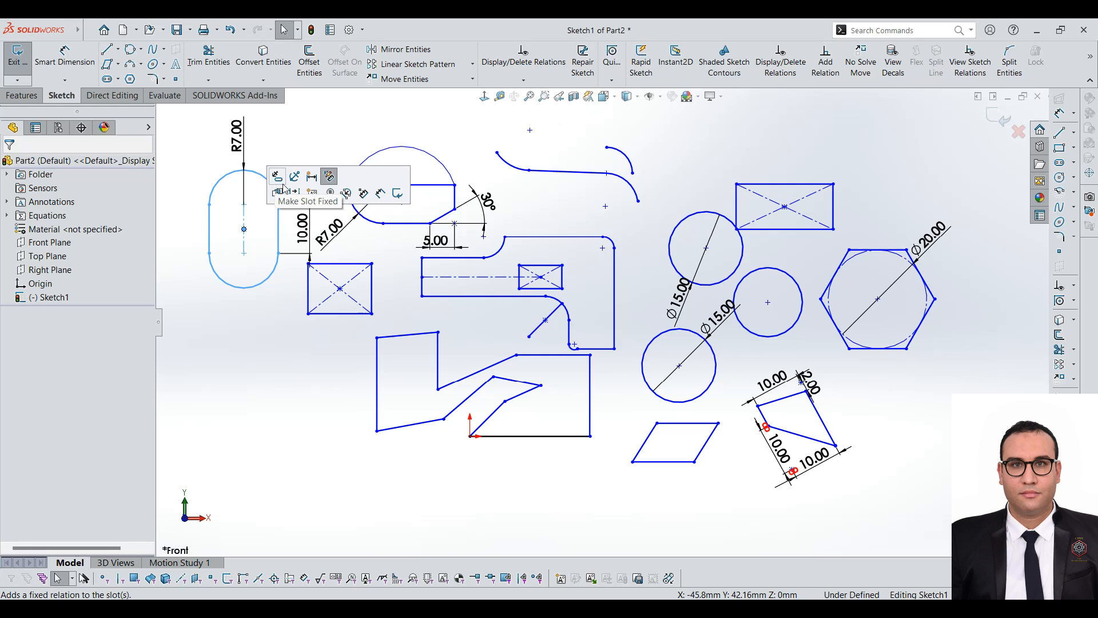
pyautogui.click(312, 179)
pyautogui.press('Escape')
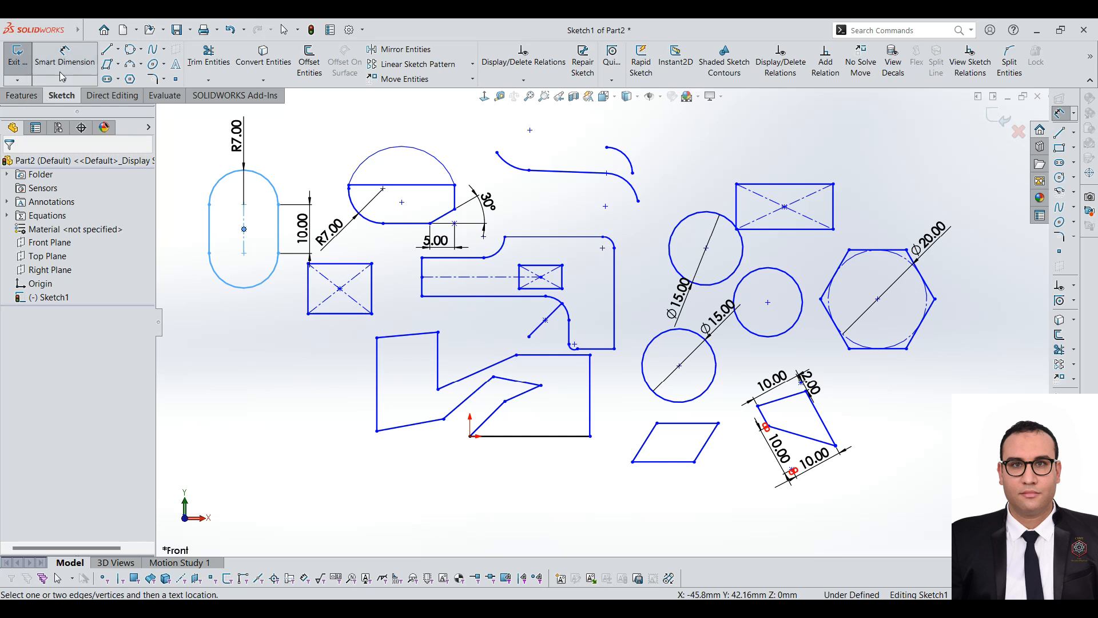
pyautogui.click(299, 373)
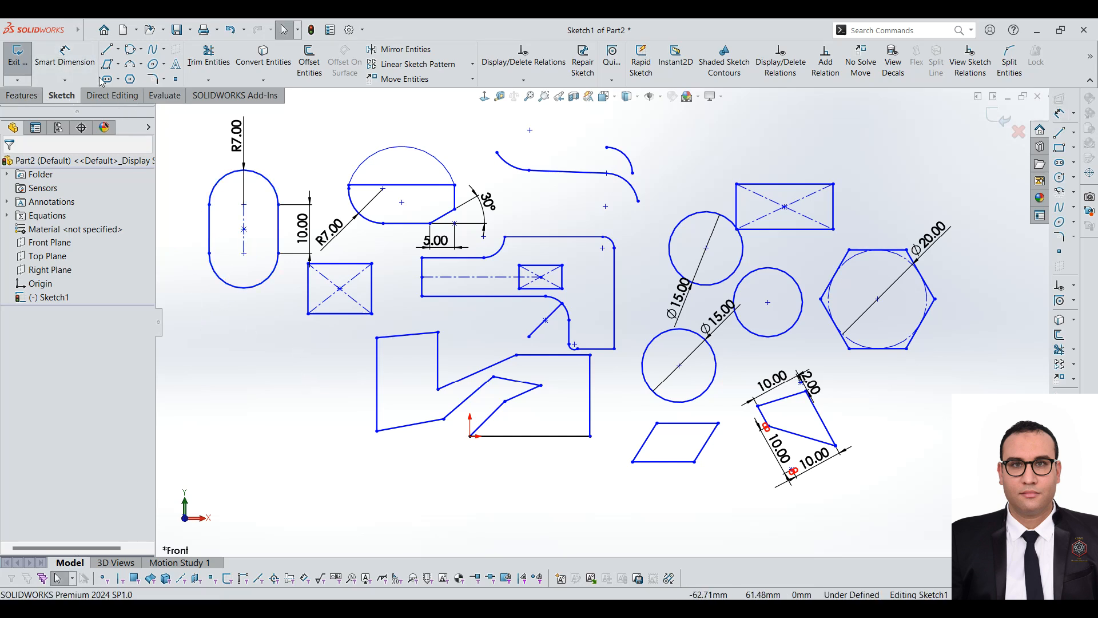
# Sketch a narrow vertical centerpoint straight slot directly below the large dimensioned slot
pyautogui.click(119, 81)
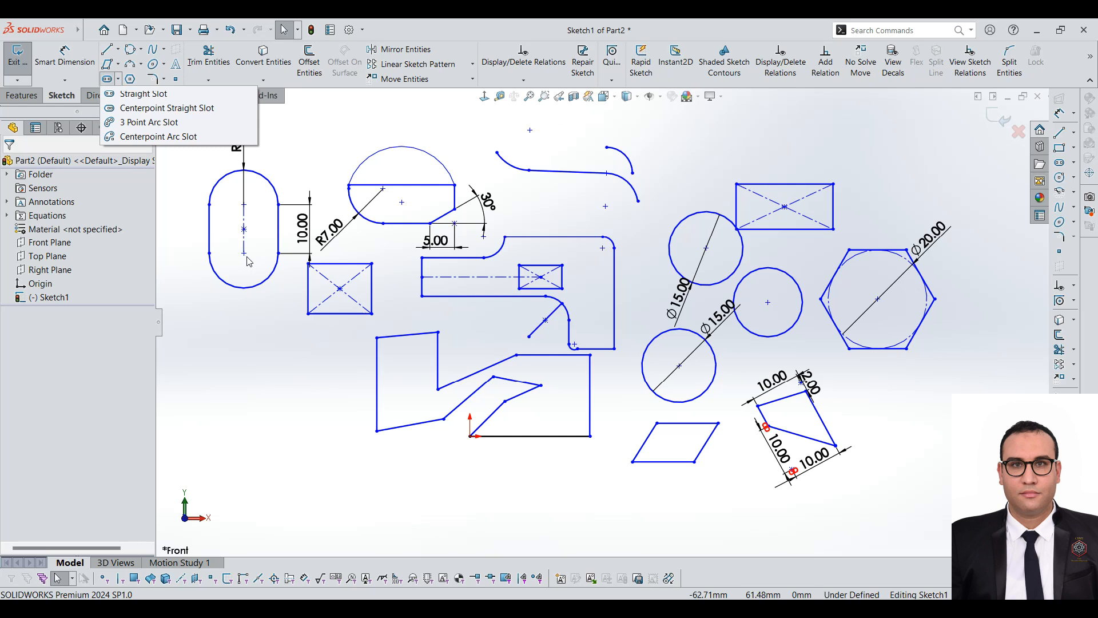
pyautogui.click(154, 107)
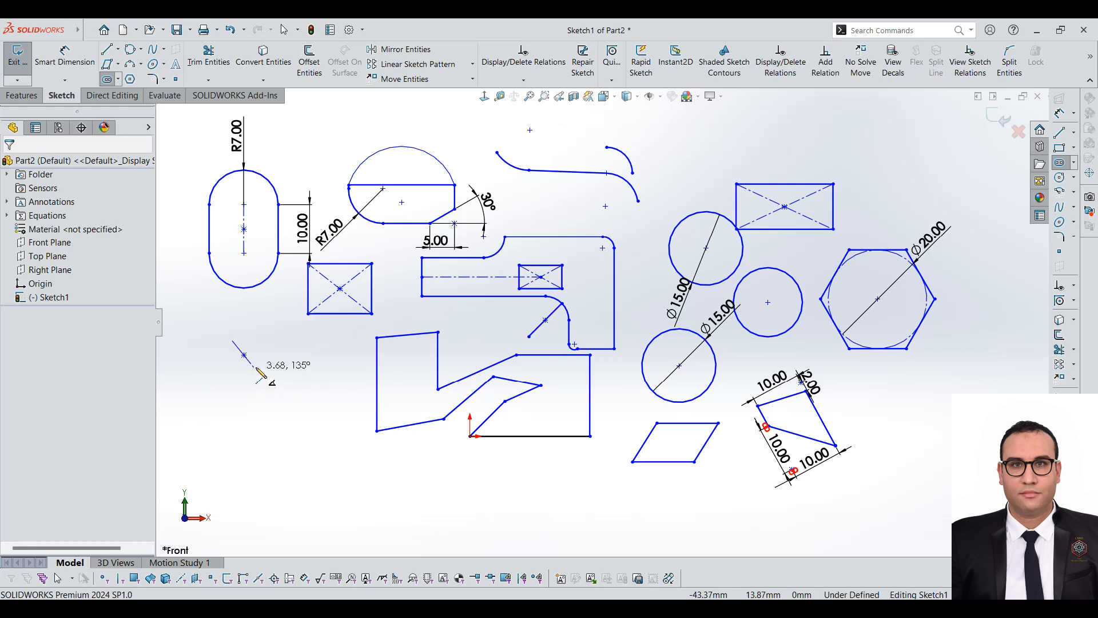
pyautogui.click(243, 354)
pyautogui.click(243, 402)
pyautogui.click(257, 357)
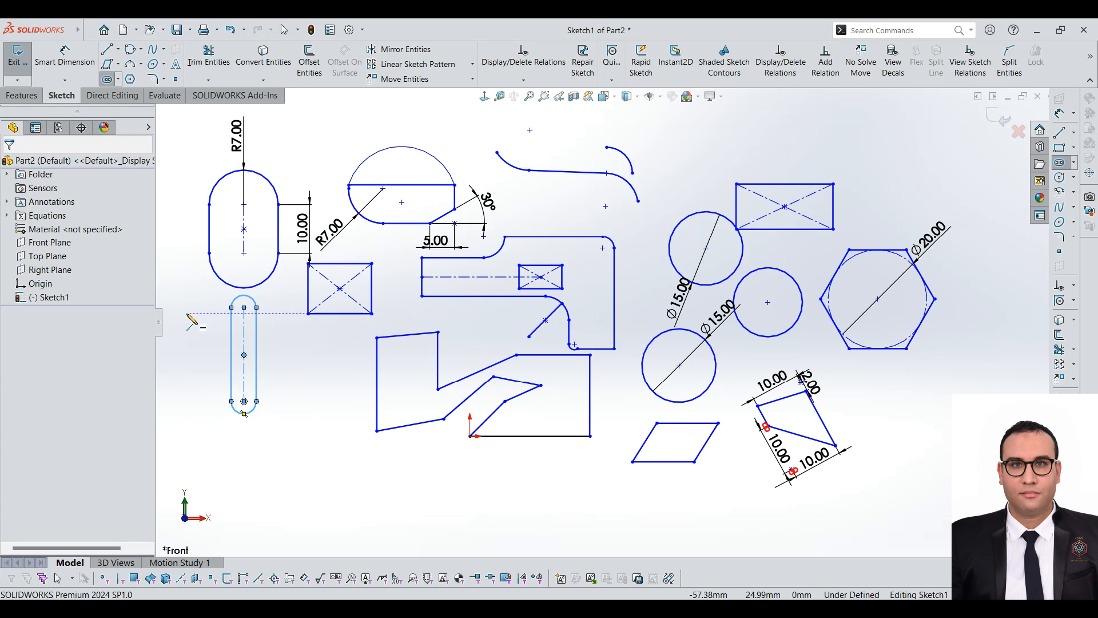
# Sketch a 3 point arc slot curving down and to the left, beside the lower end of the narrow vertical slot
pyautogui.click(118, 79)
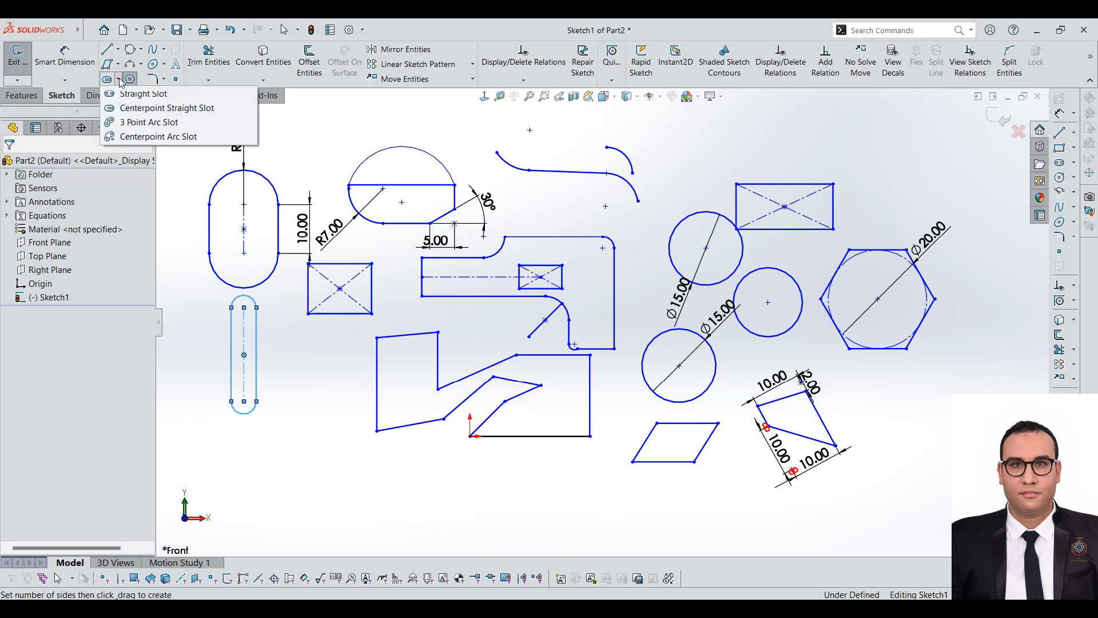
pyautogui.click(153, 122)
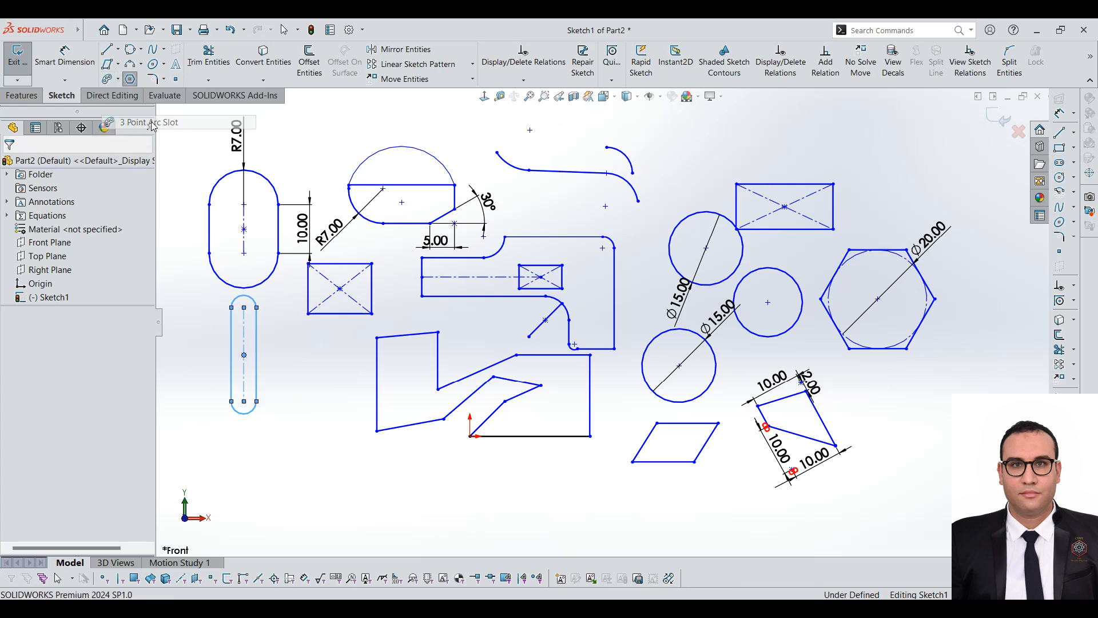
pyautogui.click(308, 385)
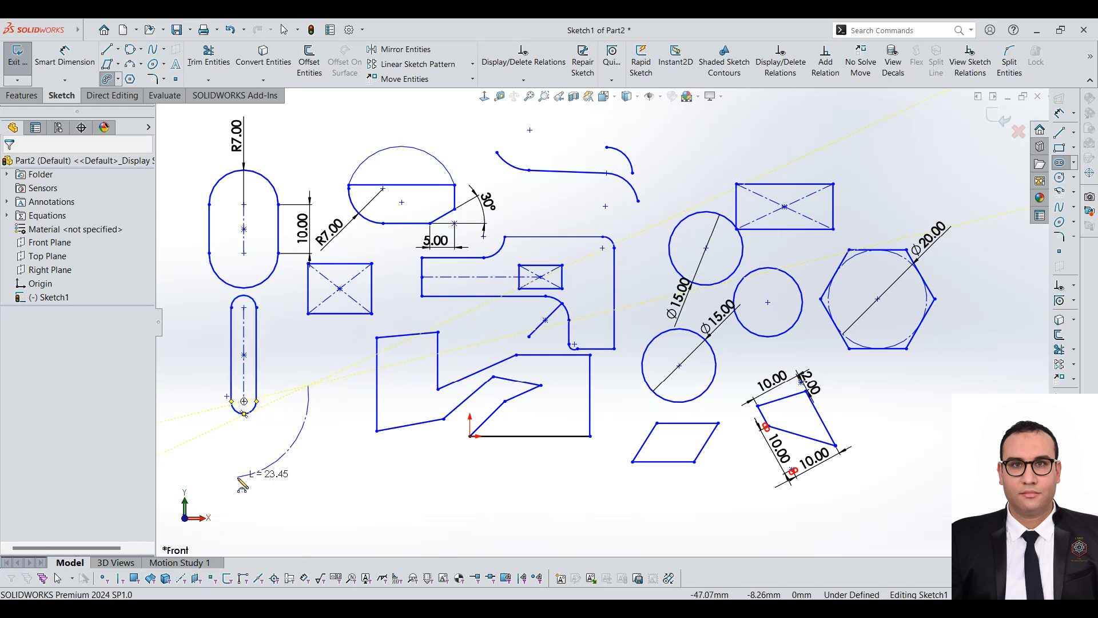
pyautogui.click(265, 476)
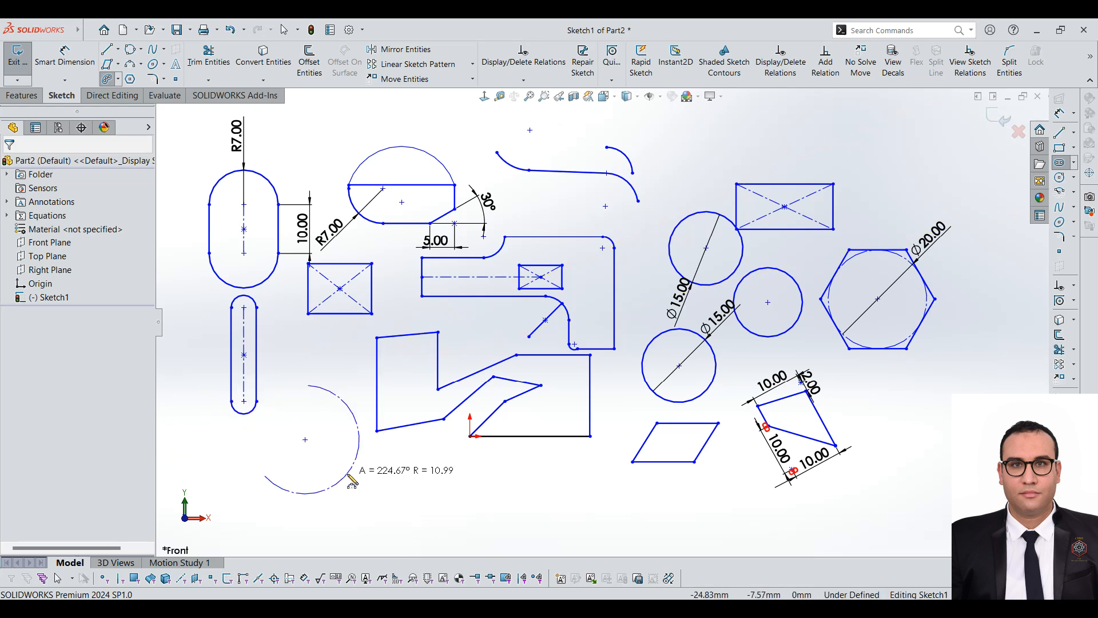
pyautogui.click(301, 441)
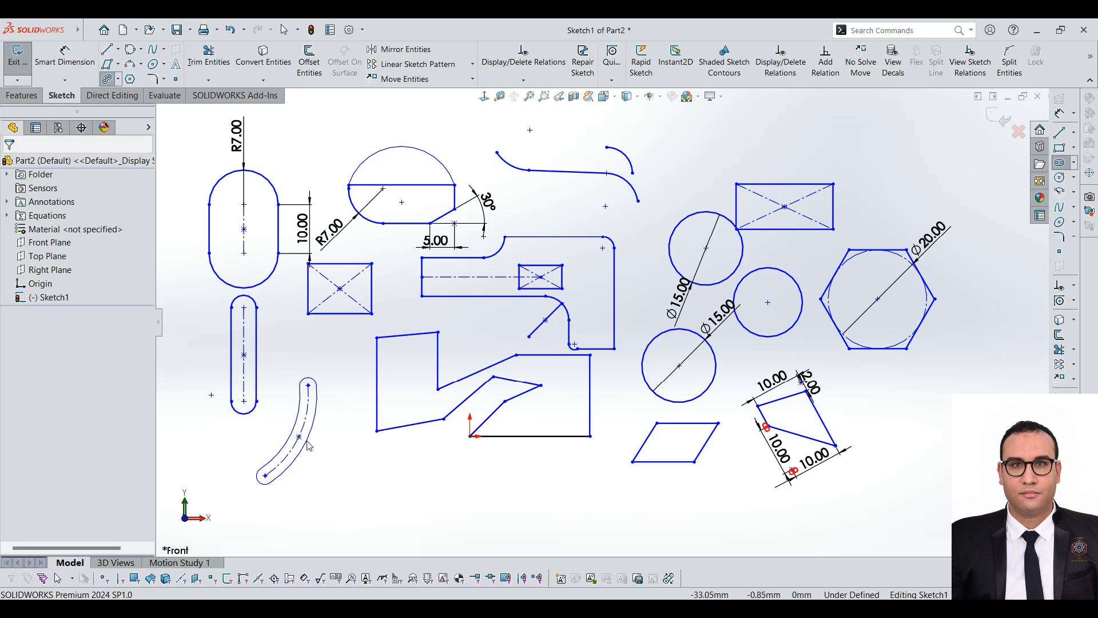
pyautogui.click(315, 444)
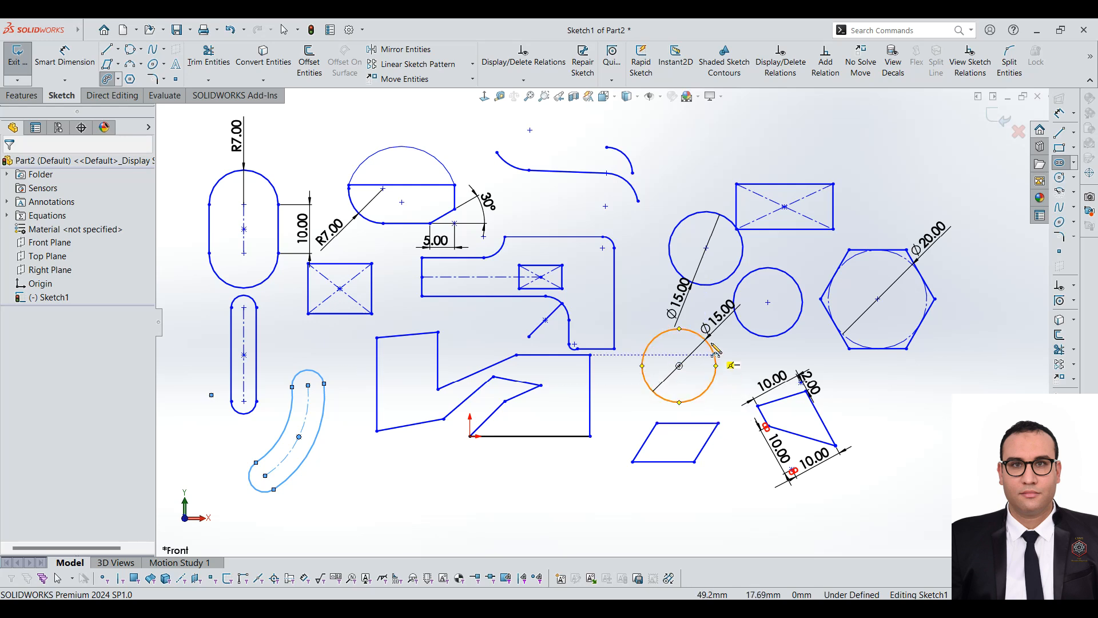
pyautogui.click(679, 296)
pyautogui.press('Escape')
pyautogui.press('Escape')
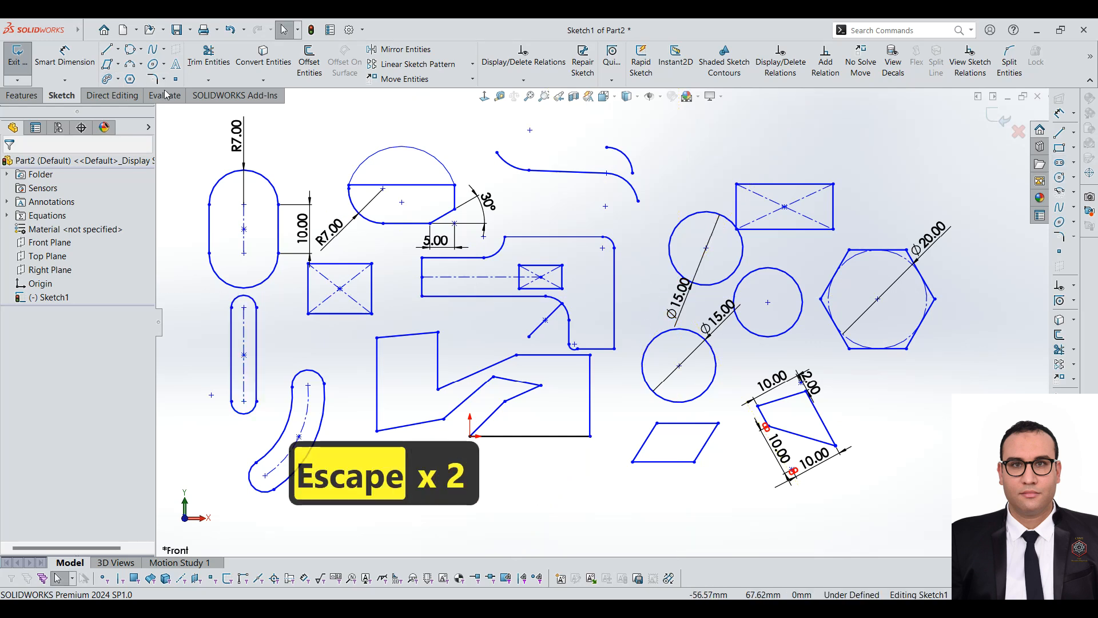
# Sketch a centerpoint arc slot of roughly a quarter turn, just right of and below the 3 point arc slot
pyautogui.click(116, 80)
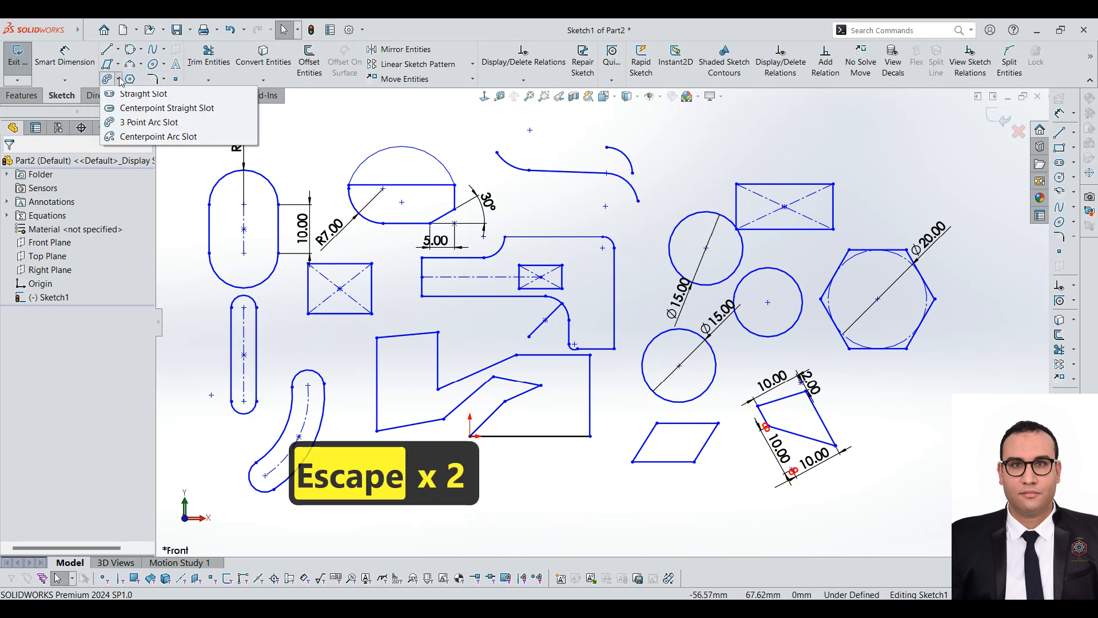
pyautogui.click(152, 137)
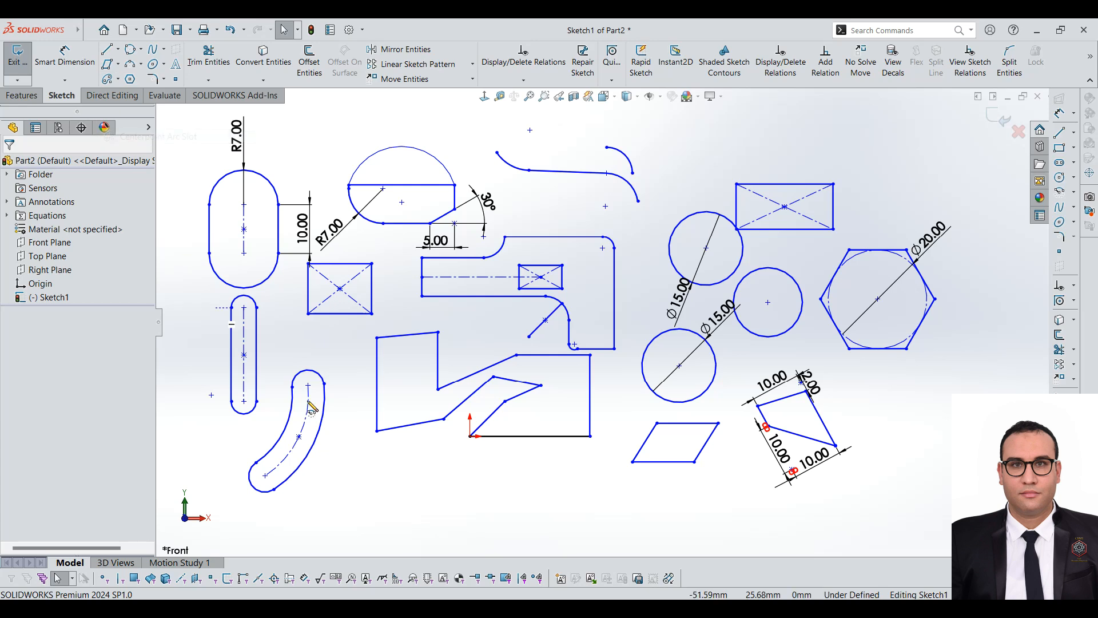
pyautogui.click(383, 502)
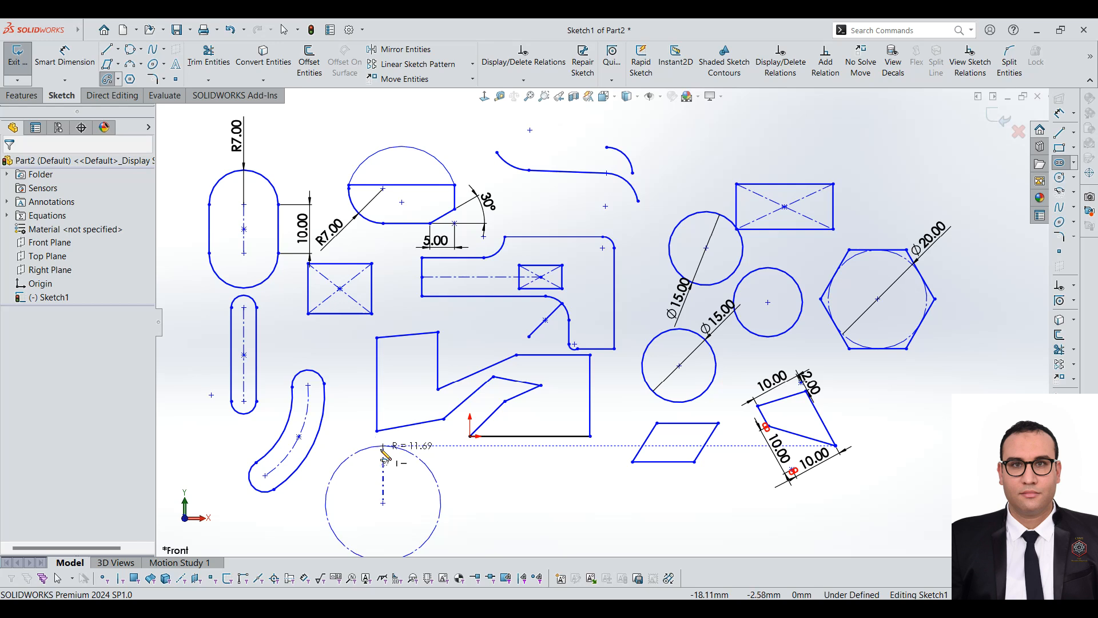
pyautogui.click(141, 63)
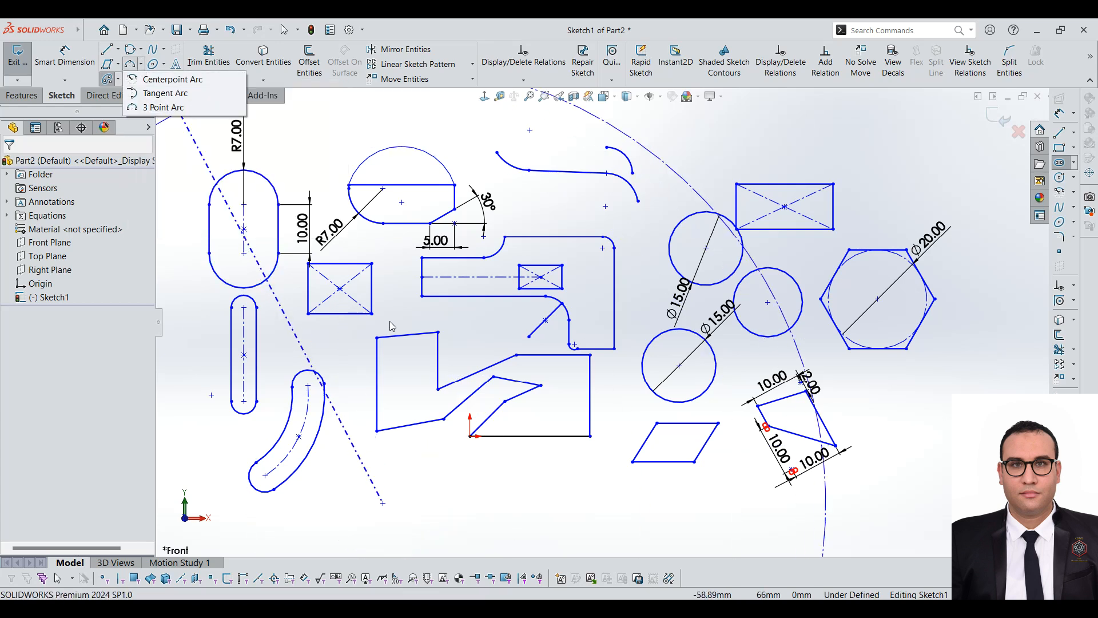
pyautogui.click(383, 452)
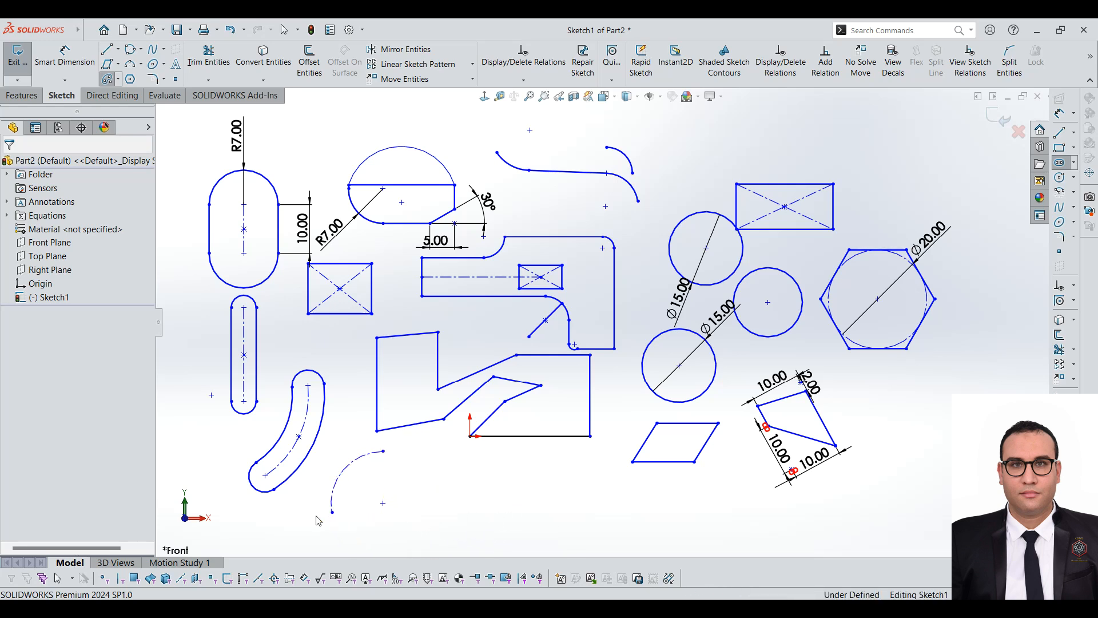
pyautogui.click(358, 480)
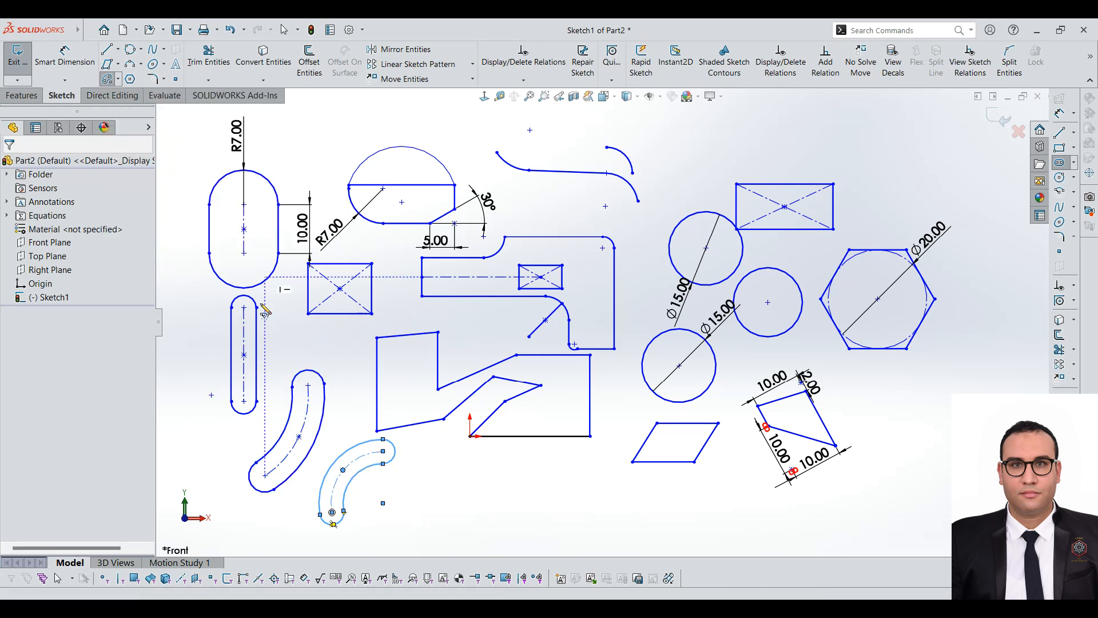
# Sketch a wavy open spline through six points below the parallelogram and the dimensioned quadrilateral
pyautogui.click(153, 50)
pyautogui.click(382, 503)
pyautogui.click(597, 504)
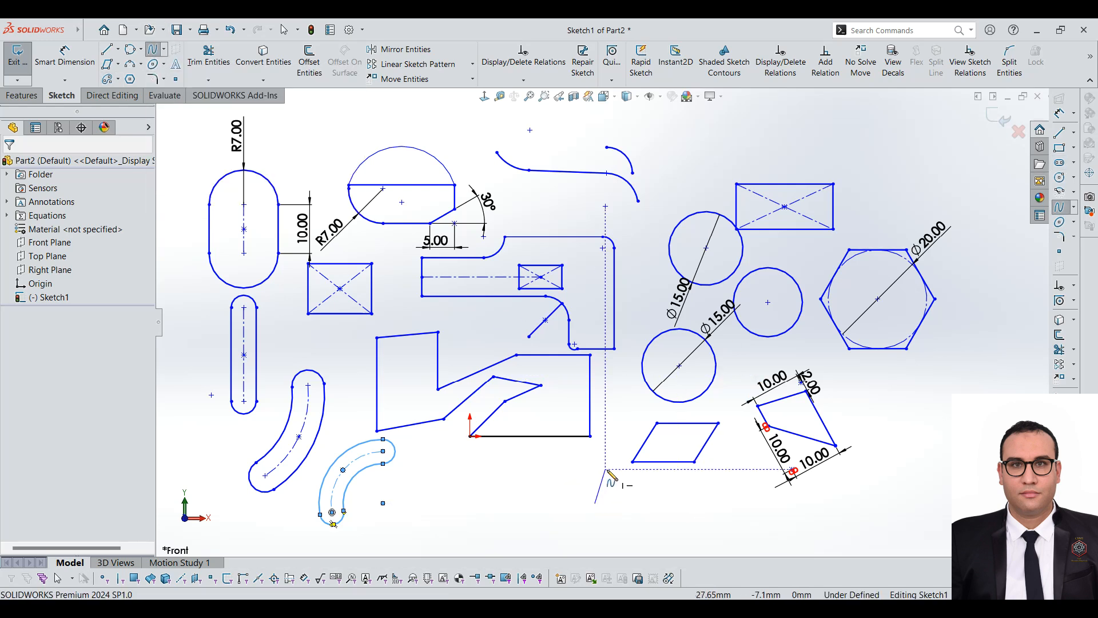
pyautogui.click(638, 478)
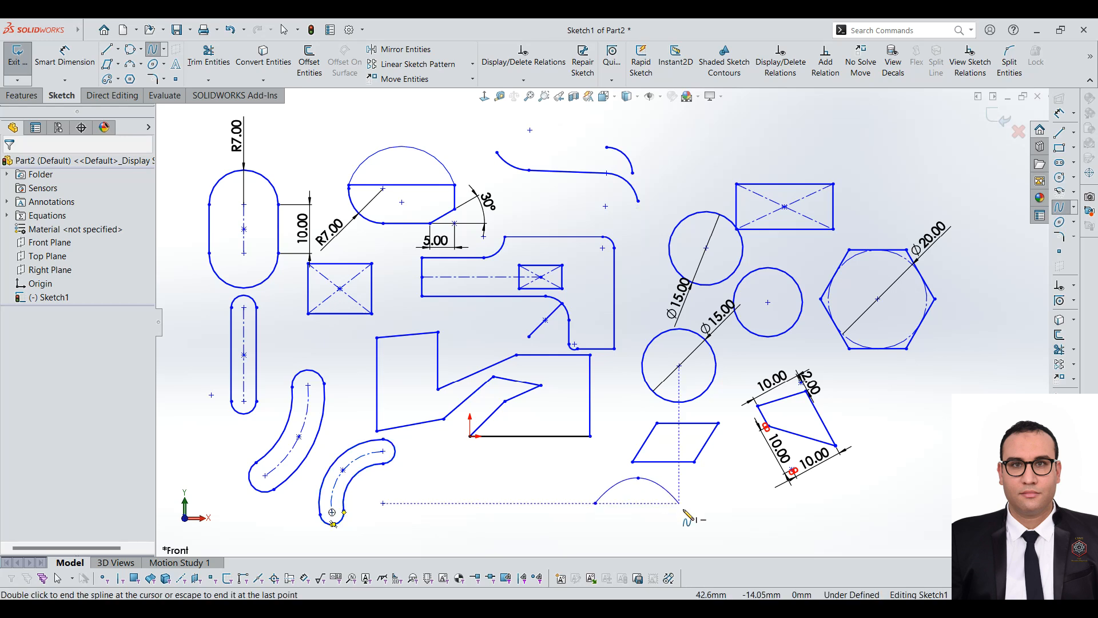
pyautogui.click(715, 524)
pyautogui.click(758, 489)
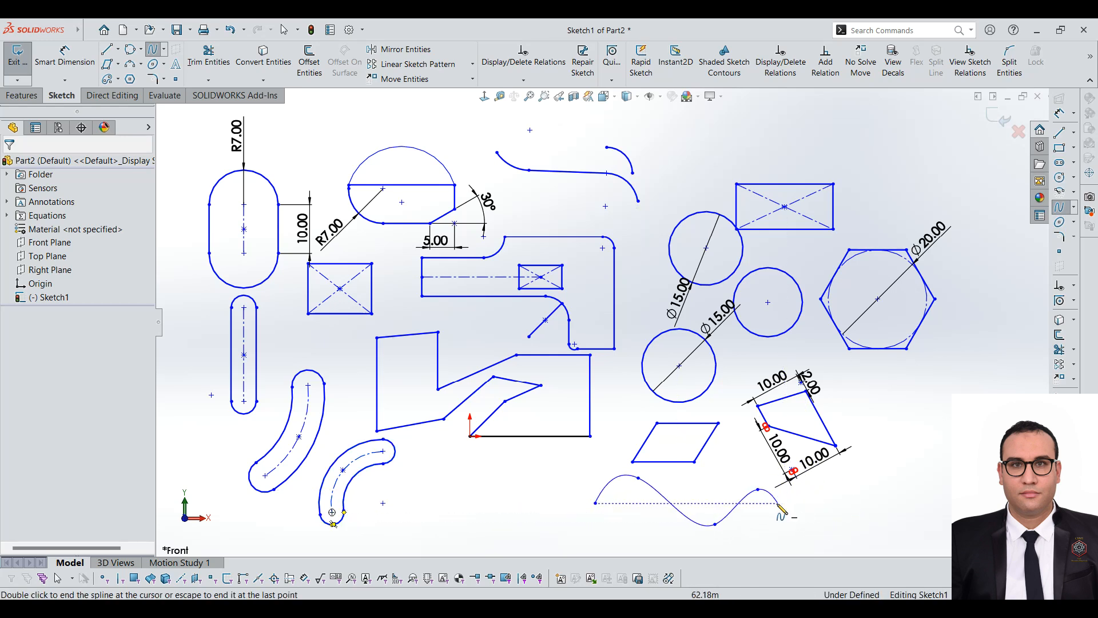
pyautogui.click(777, 503)
pyautogui.click(831, 511)
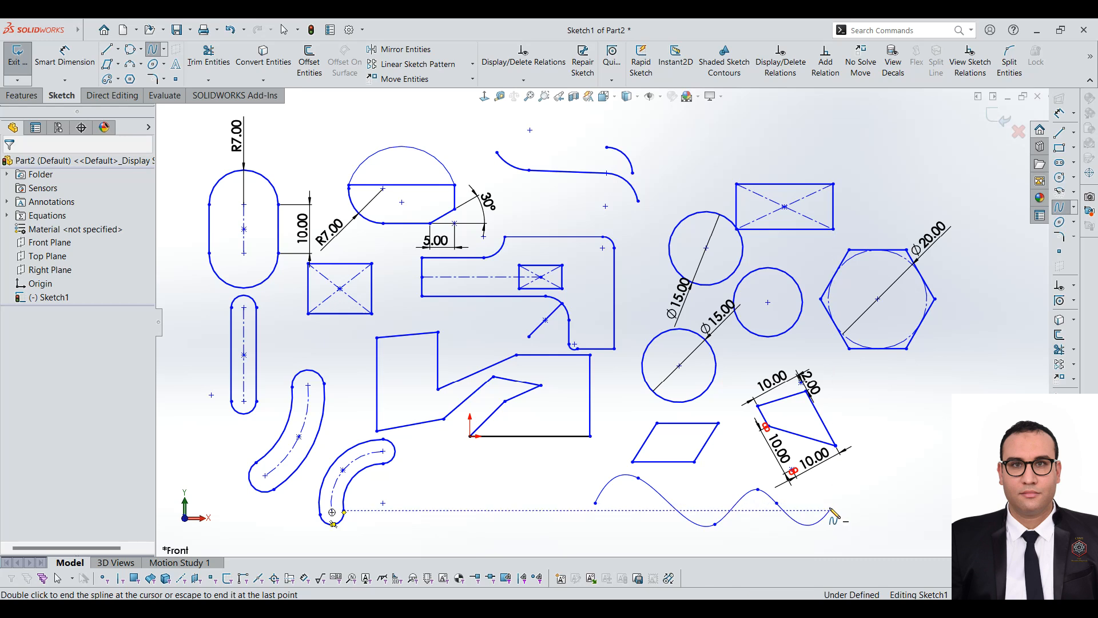
pyautogui.press('Escape')
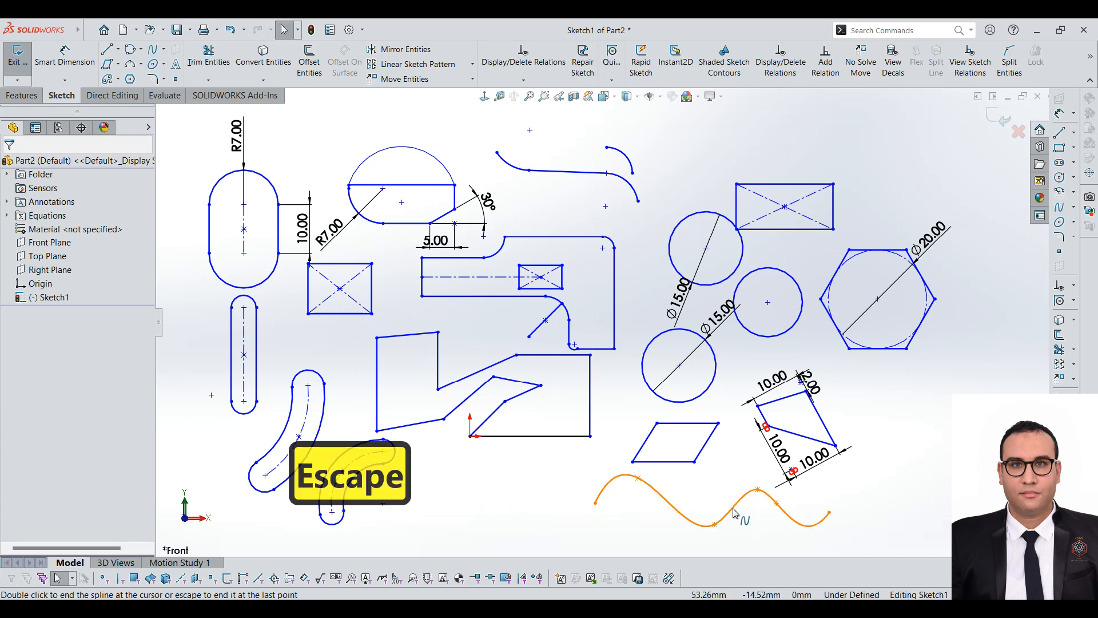
# Reshape the spline by pulling its left endpoint outward and slightly down, and adjusting the curve near that end
pyautogui.click(736, 513)
pyautogui.scroll(3, 623, 458)
pyautogui.scroll(-5, 702, 463)
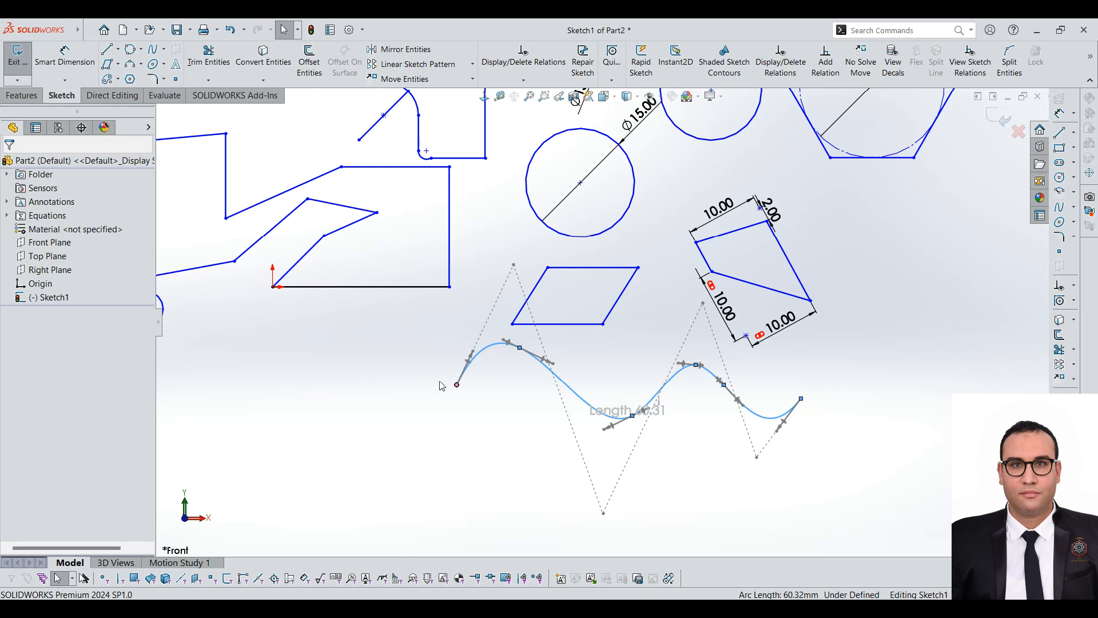
pyautogui.moveTo(456, 385); pyautogui.dragTo(408, 395)
pyautogui.moveTo(438, 327)
pyautogui.mouseDown()
pyautogui.moveTo(453, 320)
pyautogui.moveTo(455, 342)
pyautogui.moveTo(443, 344)
pyautogui.moveTo(454, 348)
pyautogui.mouseUp()
# Sketch a tilted ellipse about 19 mm by 16 mm in the empty area below the hexagon
pyautogui.scroll(5, 373, 409)
pyautogui.scroll(-3, 423, 200)
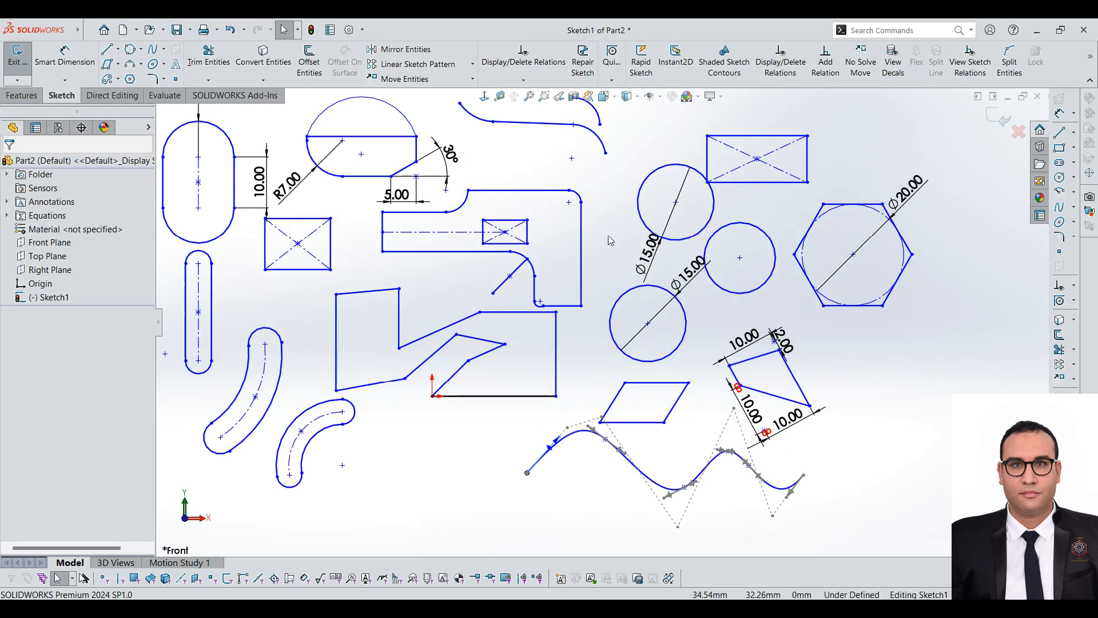
pyautogui.scroll(3, 509, 255)
pyautogui.scroll(-3, 524, 266)
pyautogui.scroll(3, 549, 261)
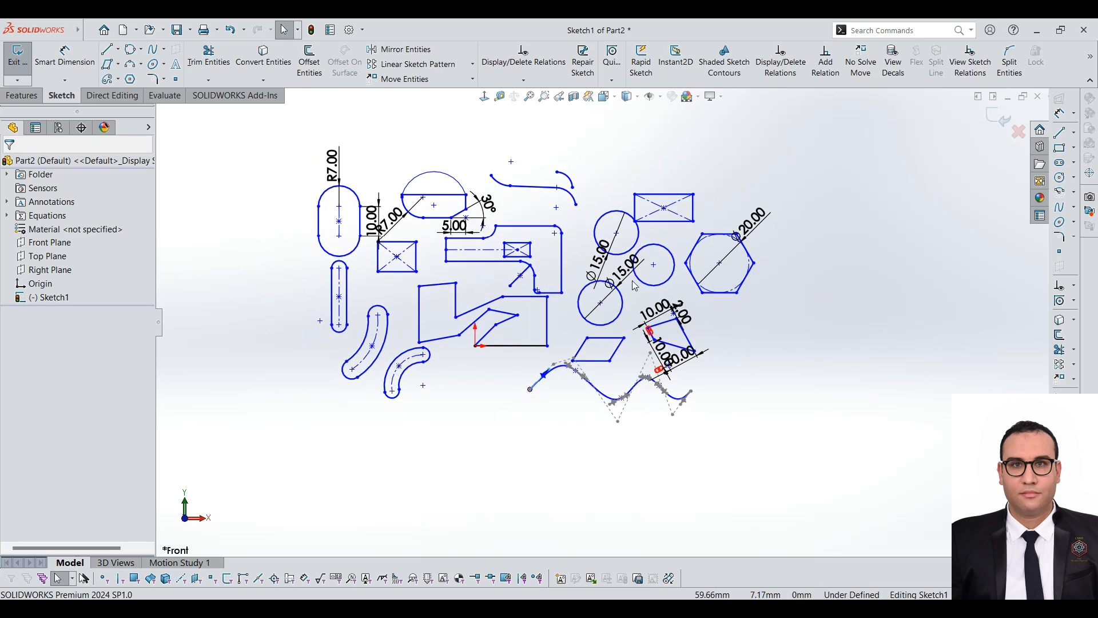
pyautogui.scroll(-1, 622, 264)
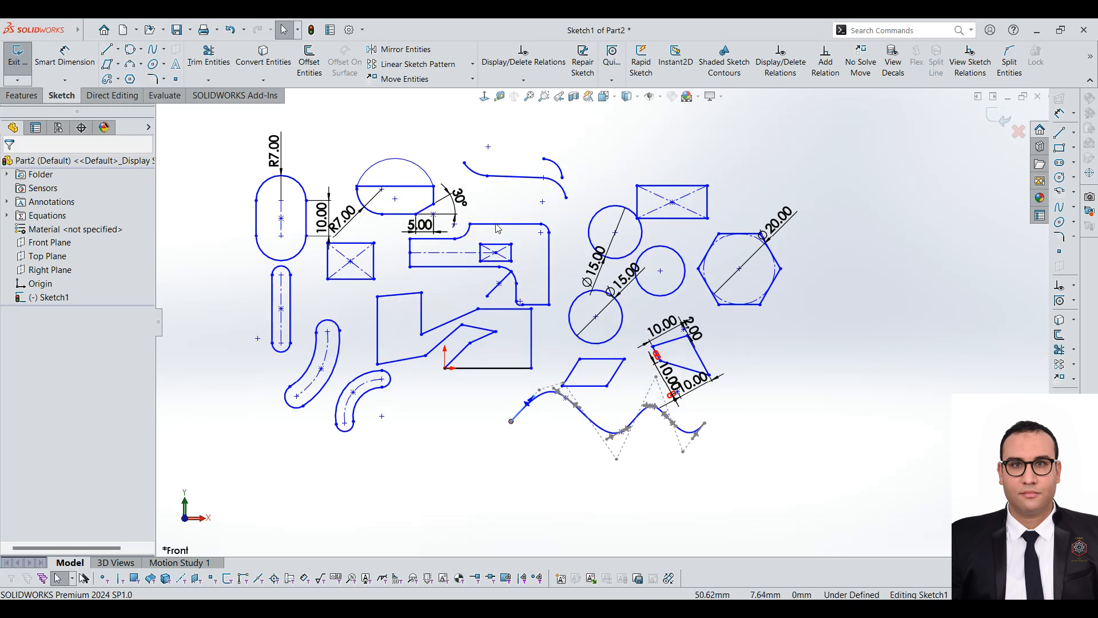
pyautogui.click(166, 50)
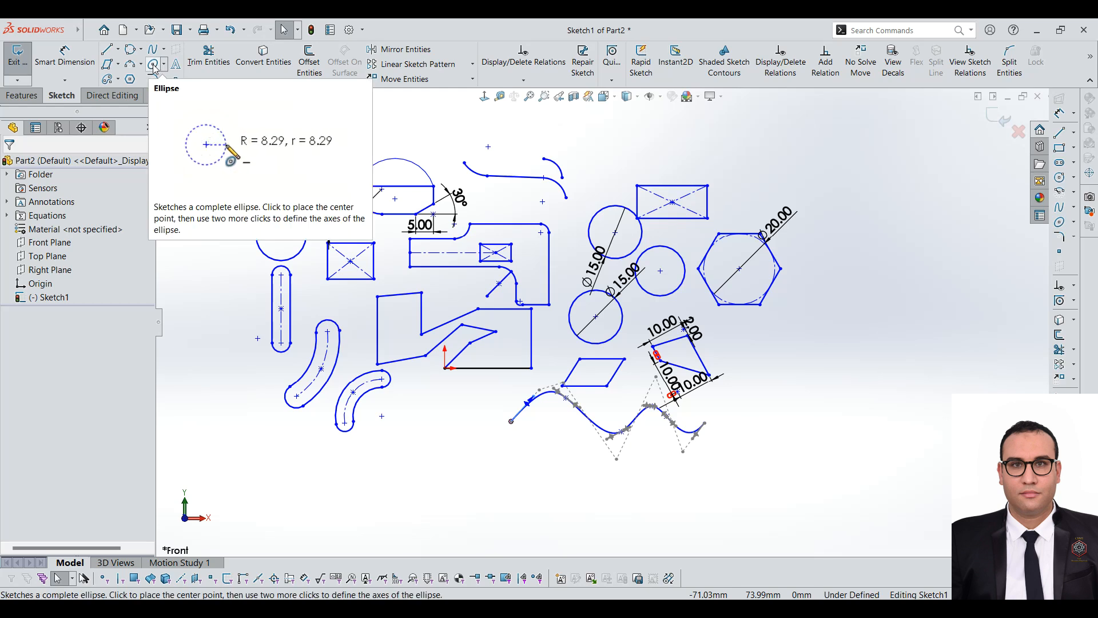
pyautogui.click(153, 67)
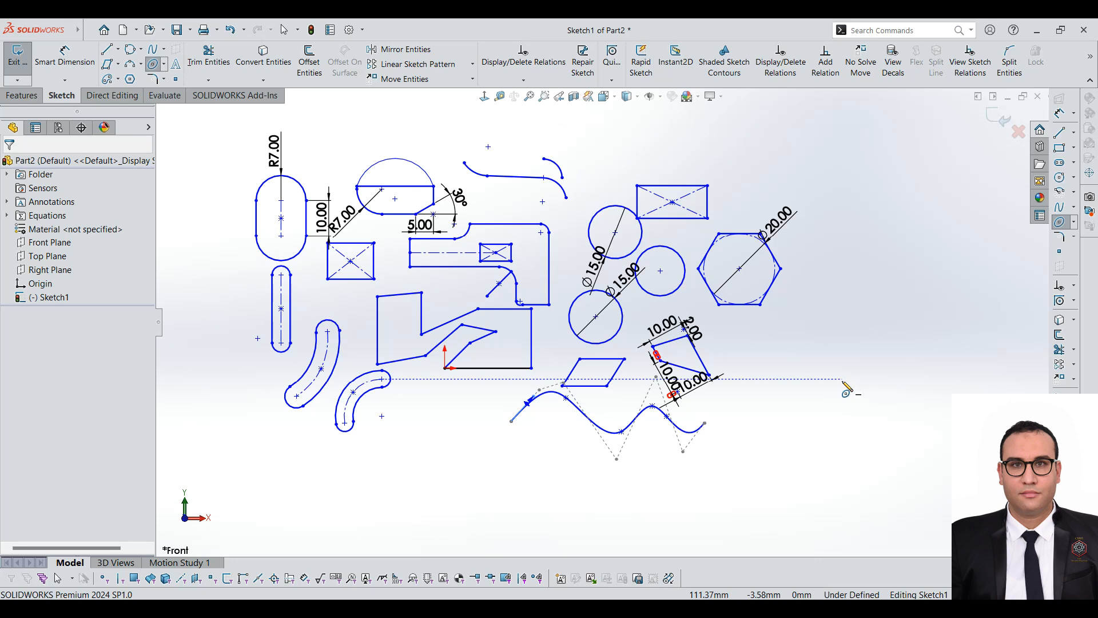
pyautogui.scroll(-2, 550, 280)
pyautogui.click(839, 370)
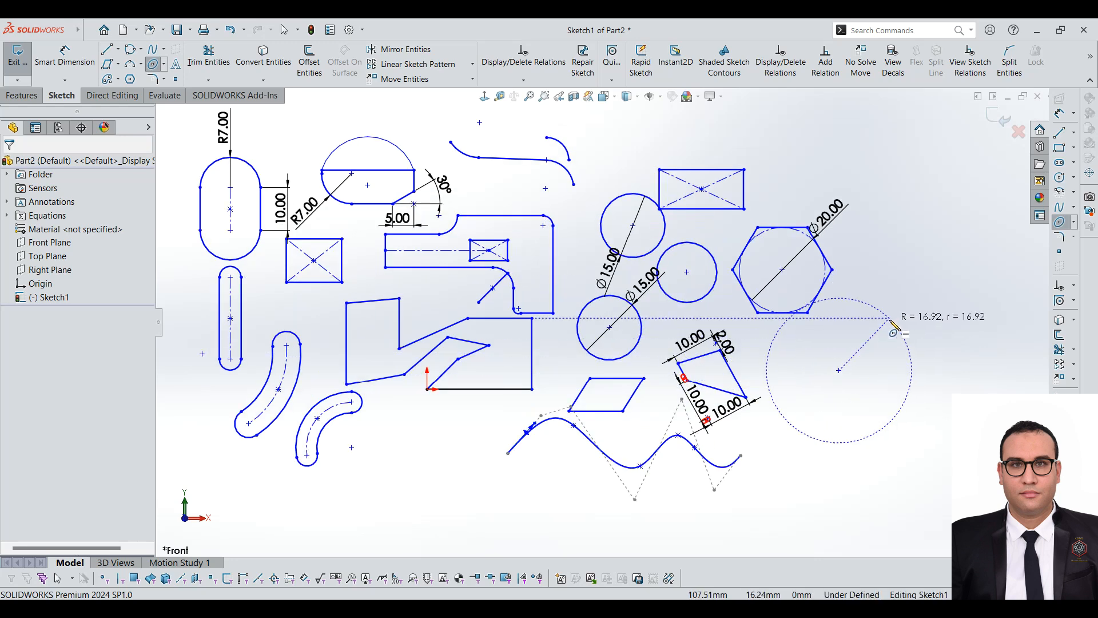
pyautogui.click(871, 342)
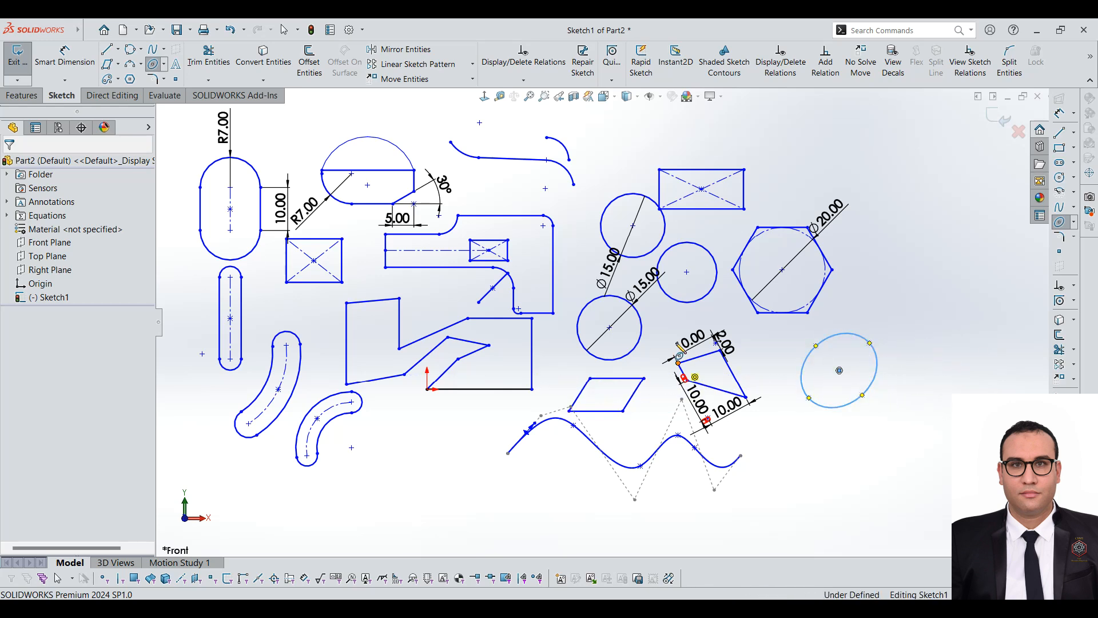
# Dimension the ellipse's major and minor axes between their opposite axis points, accepting the drawn sizes
pyautogui.click(65, 57)
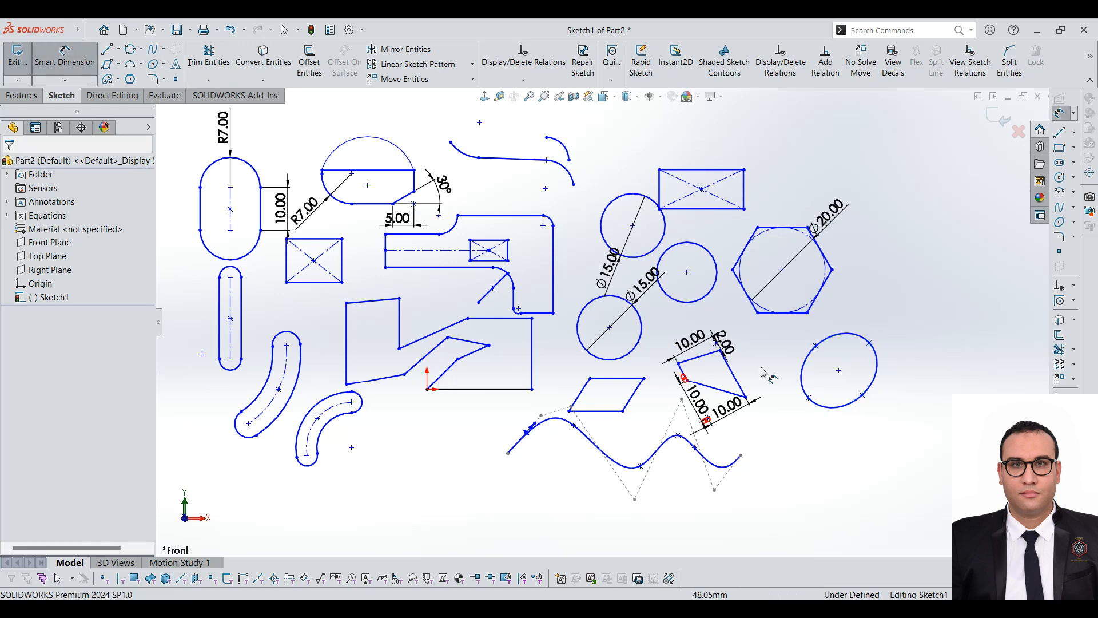
pyautogui.click(870, 343)
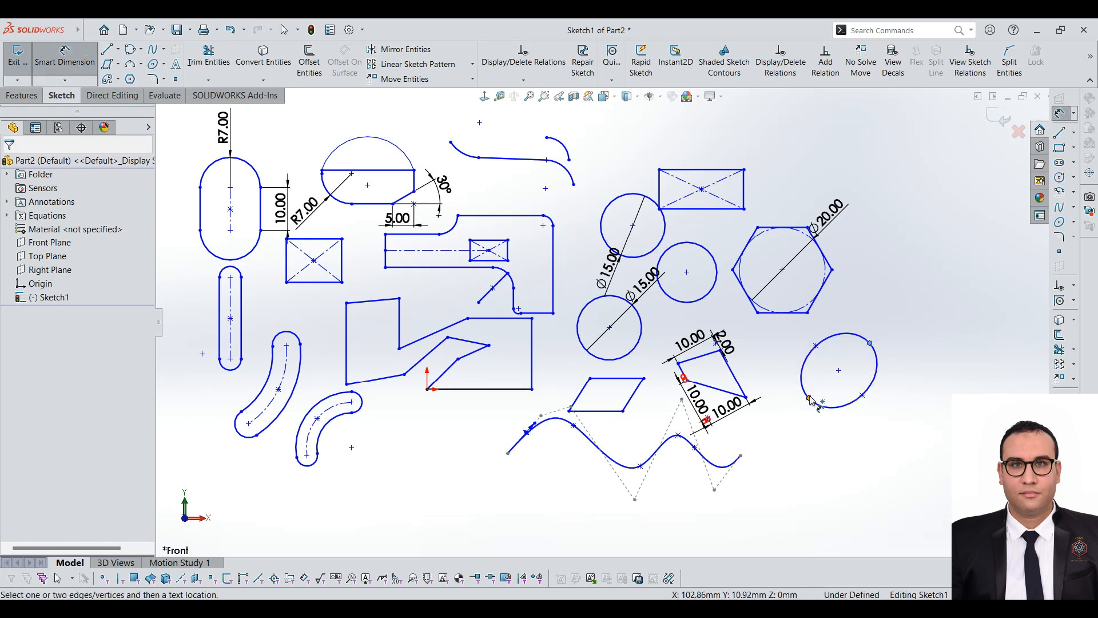
pyautogui.click(809, 398)
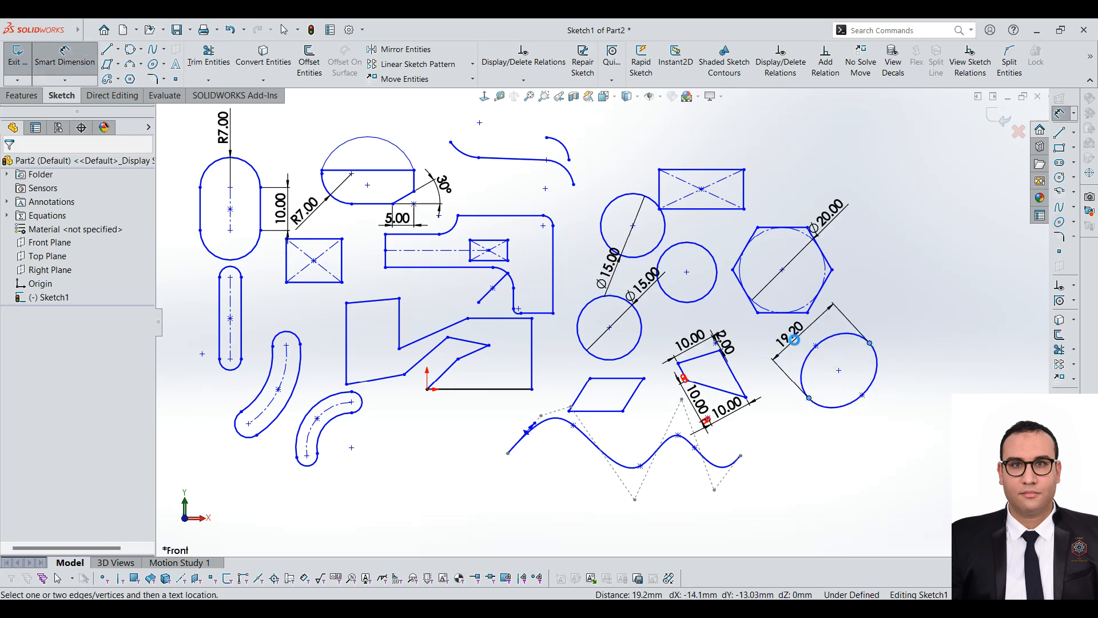
pyautogui.click(818, 354)
pyautogui.click(746, 324)
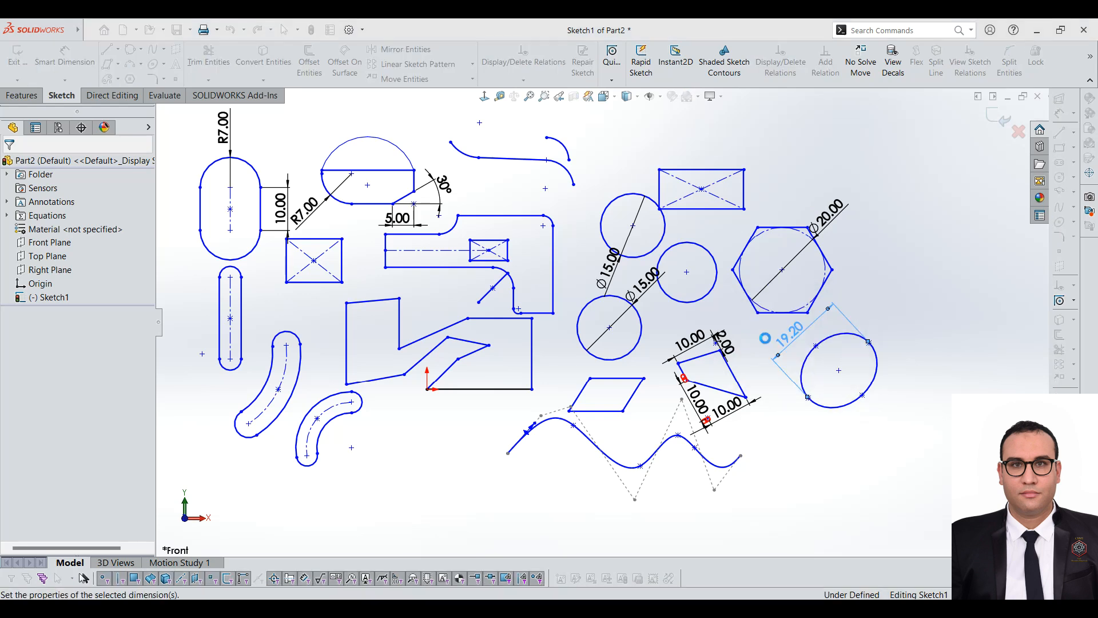
pyautogui.click(864, 396)
pyautogui.click(816, 346)
pyautogui.click(836, 349)
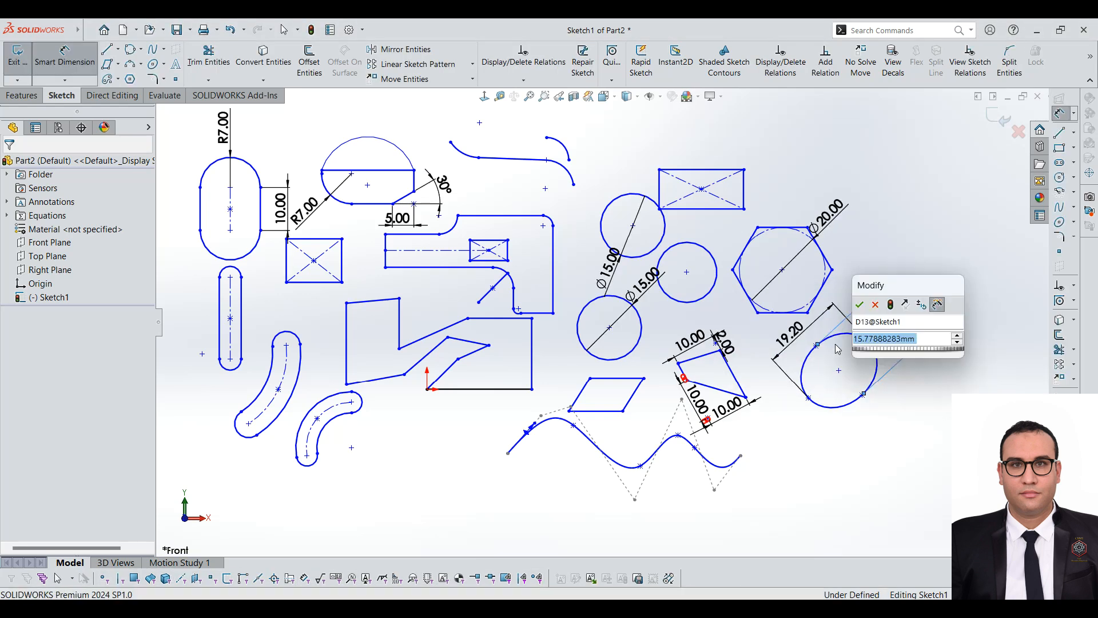
pyautogui.click(859, 304)
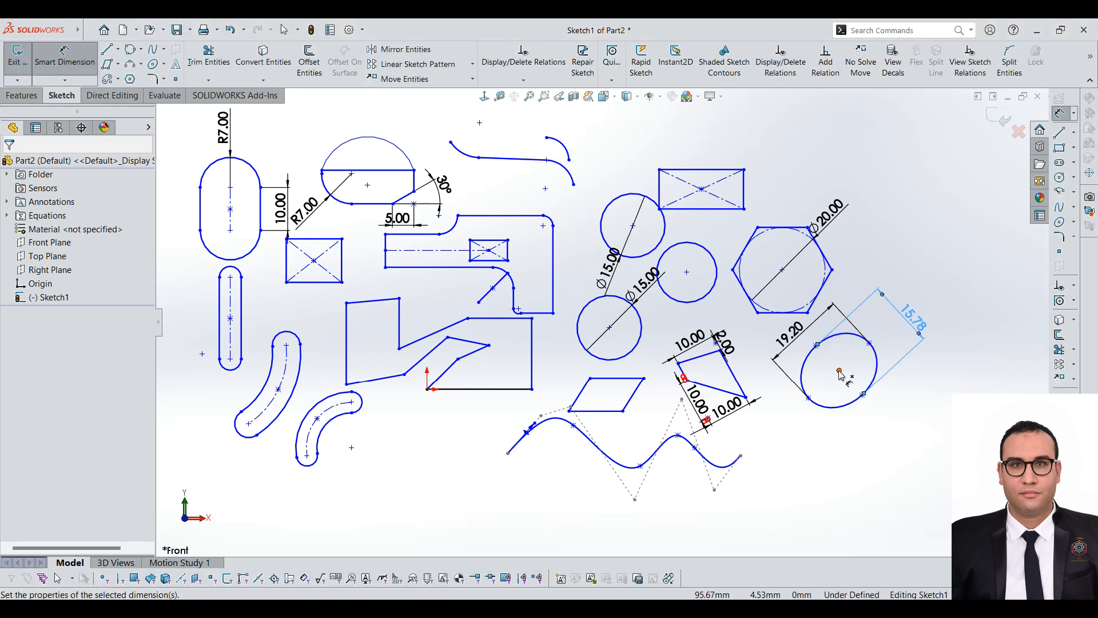
# Add a horizontal relation between the ellipse's center and its right-hand major-axis point to level the tilted ellipse
pyautogui.press('Escape')
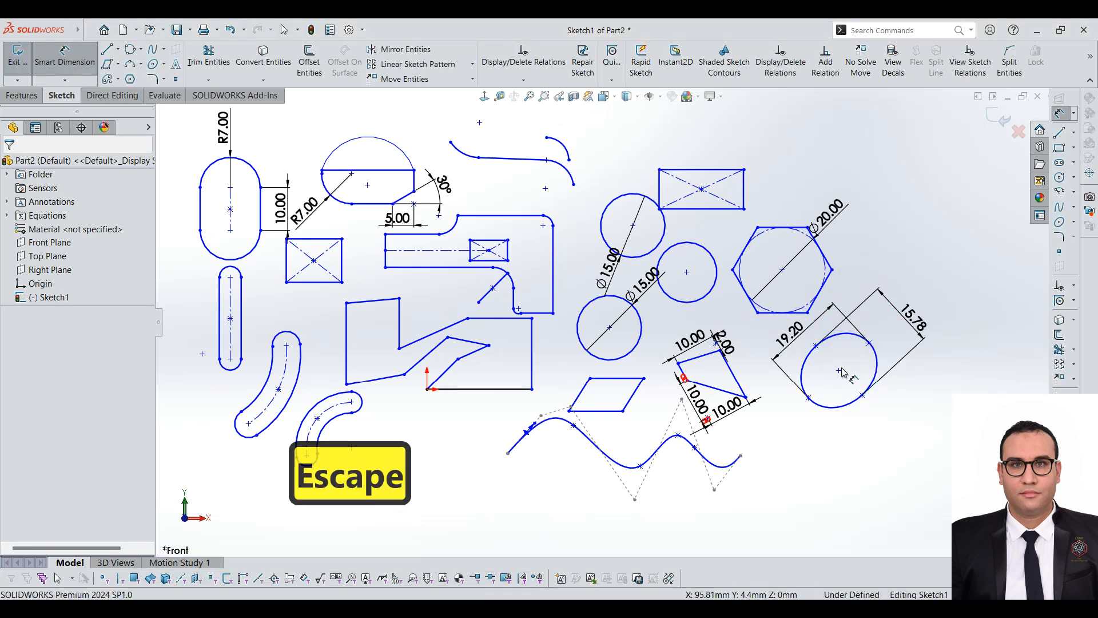
pyautogui.press('Escape')
pyautogui.press('Escape')
pyautogui.click(867, 343)
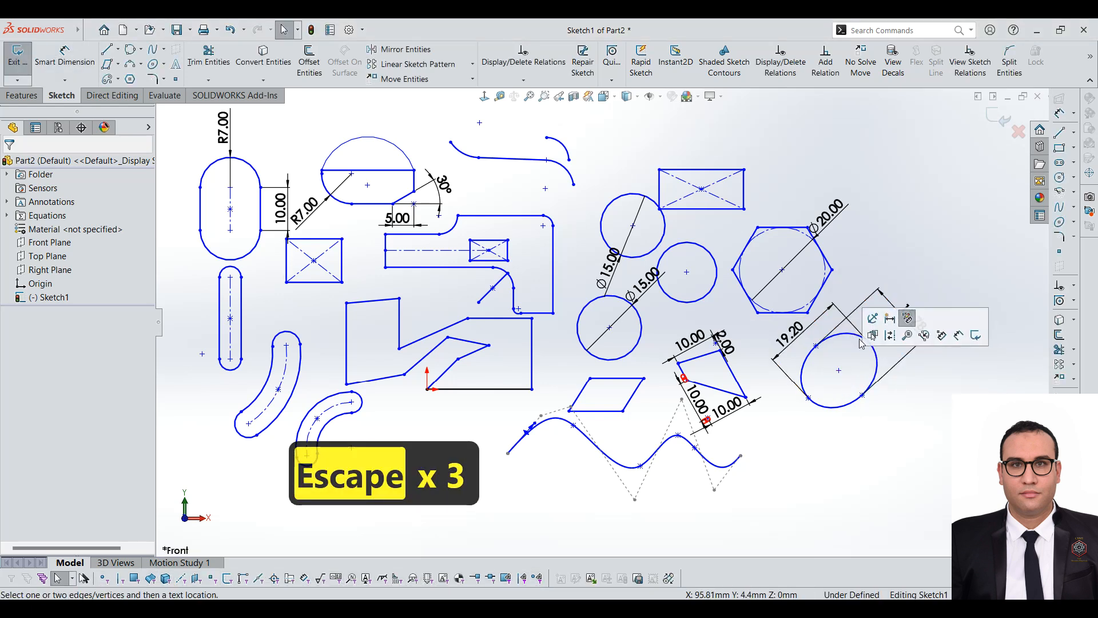
pyautogui.click(875, 424)
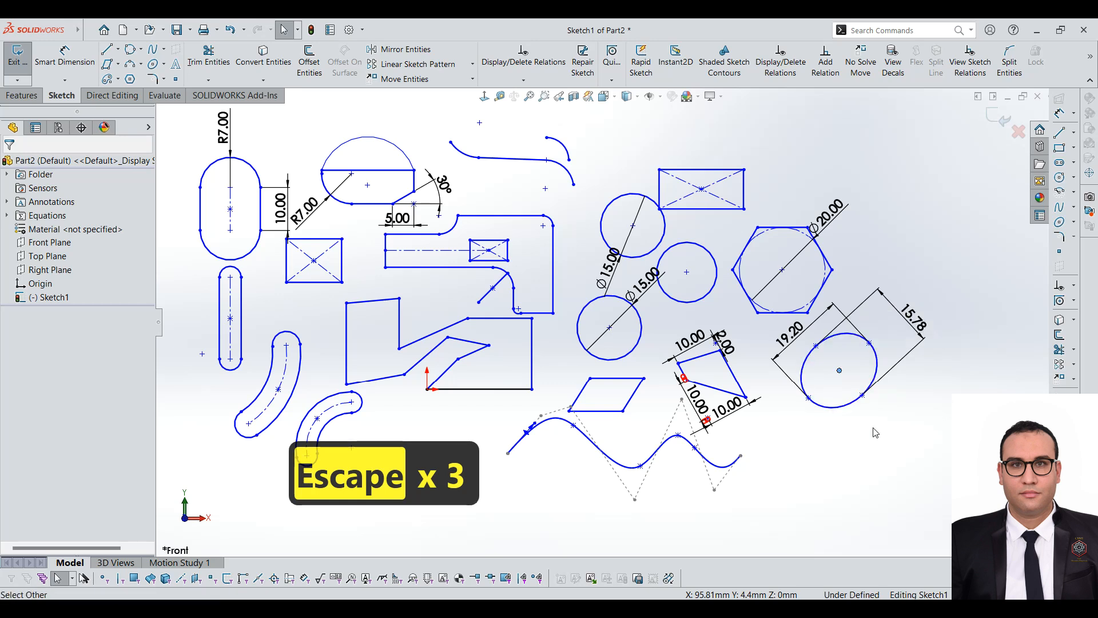
pyautogui.moveTo(839, 370); pyautogui.dragTo(929, 391)
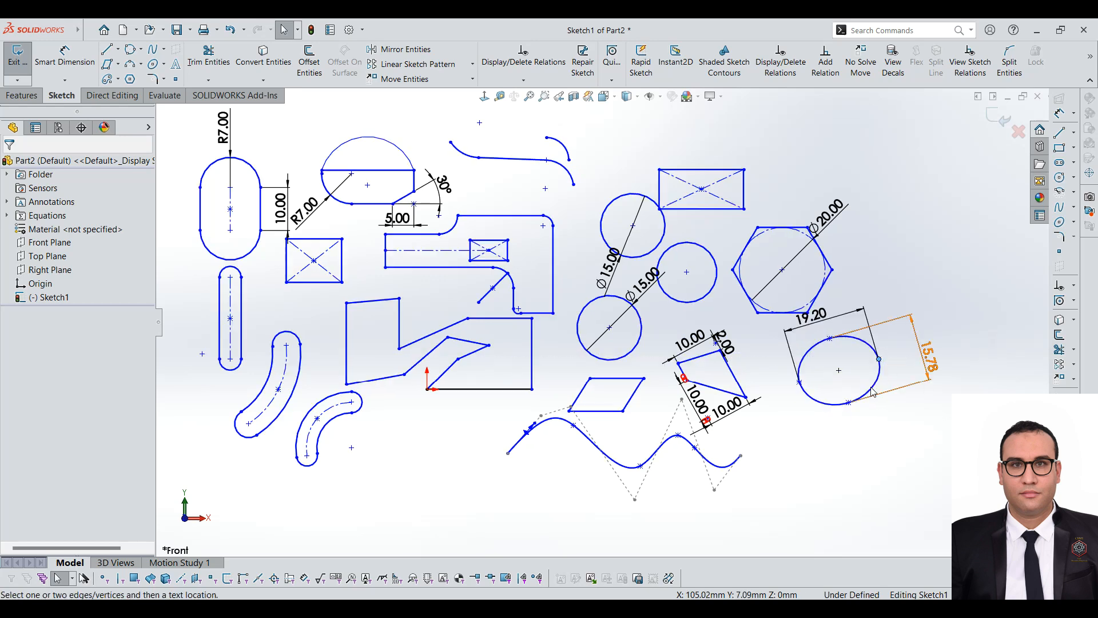
pyautogui.keyDown('ctrl'); pyautogui.click(839, 372); pyautogui.keyUp('ctrl')
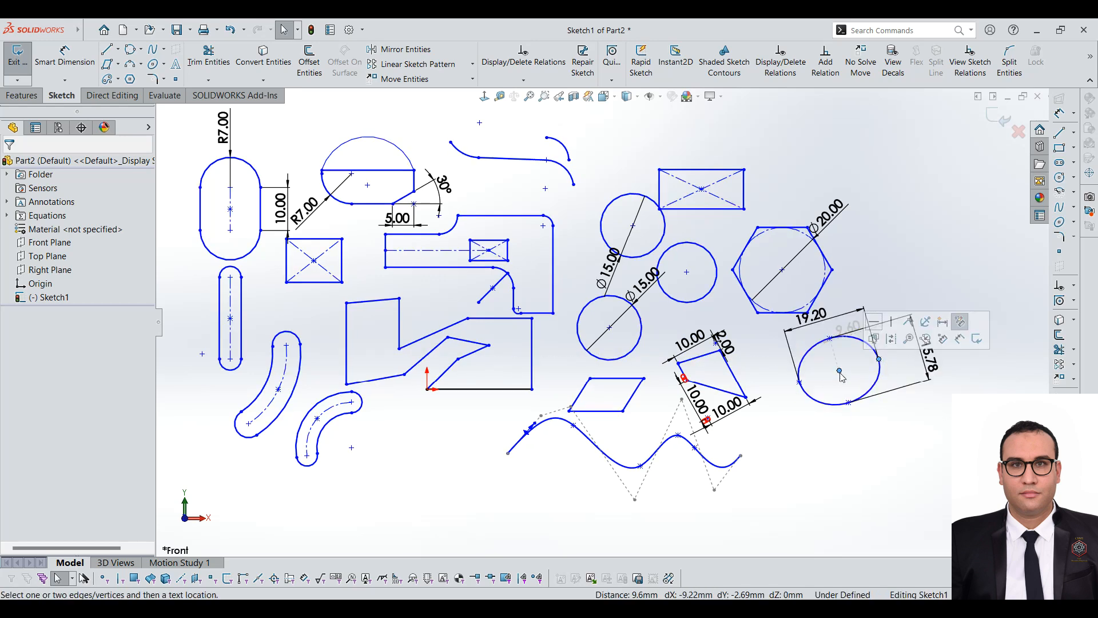
pyautogui.click(876, 322)
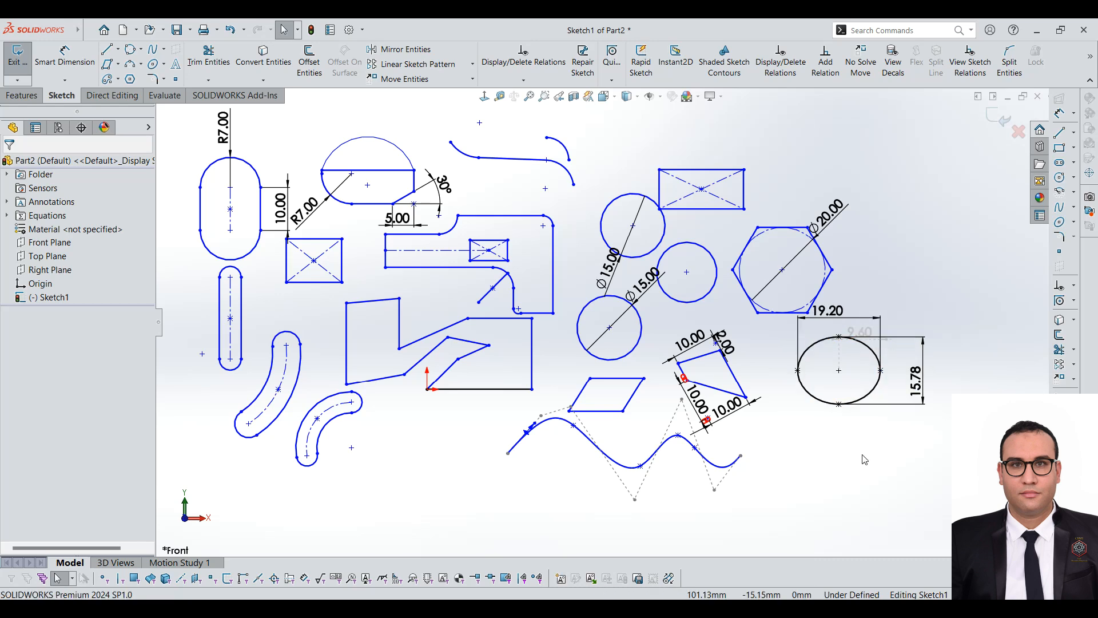
pyautogui.scroll(1, 690, 384)
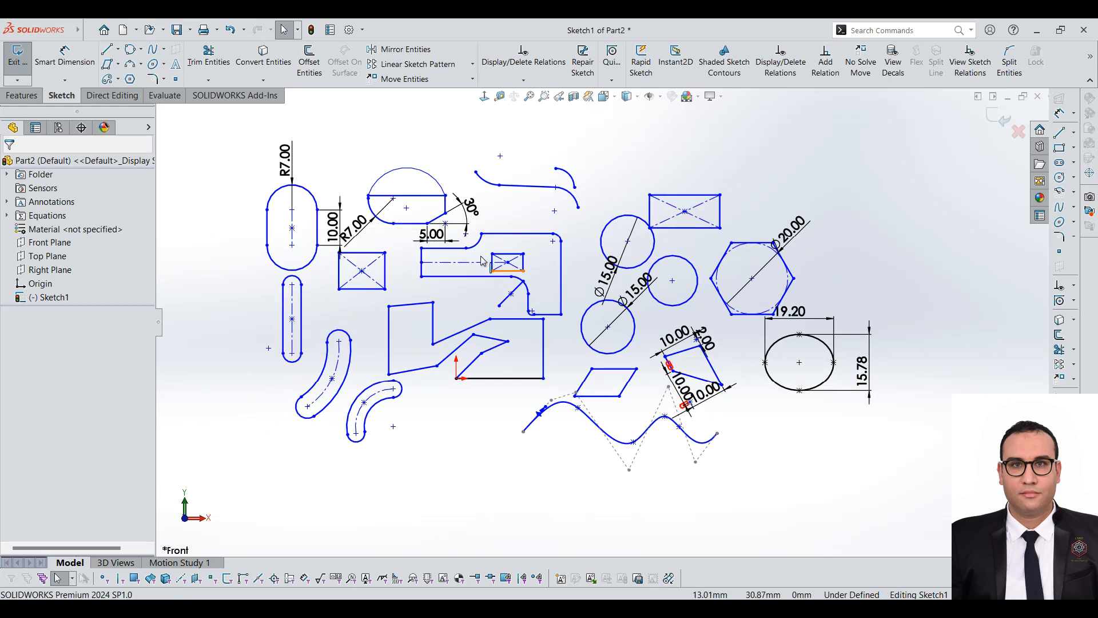
pyautogui.scroll(-1, 794, 471)
pyautogui.scroll(2, 603, 322)
pyautogui.scroll(-2, 473, 146)
pyautogui.scroll(1, 665, 304)
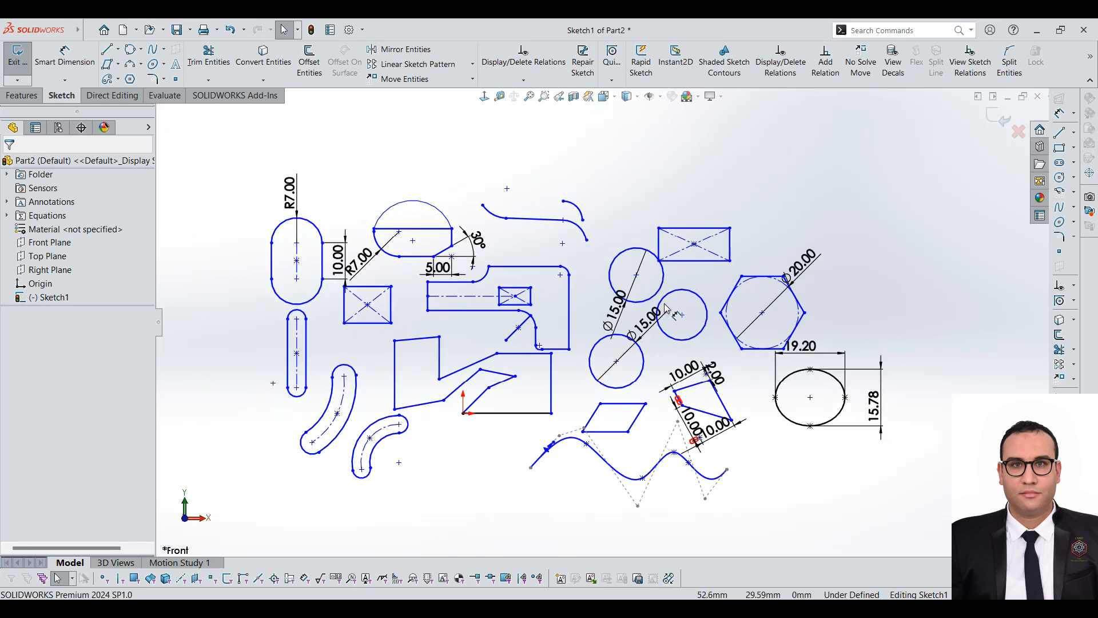
pyautogui.scroll(-1, 709, 457)
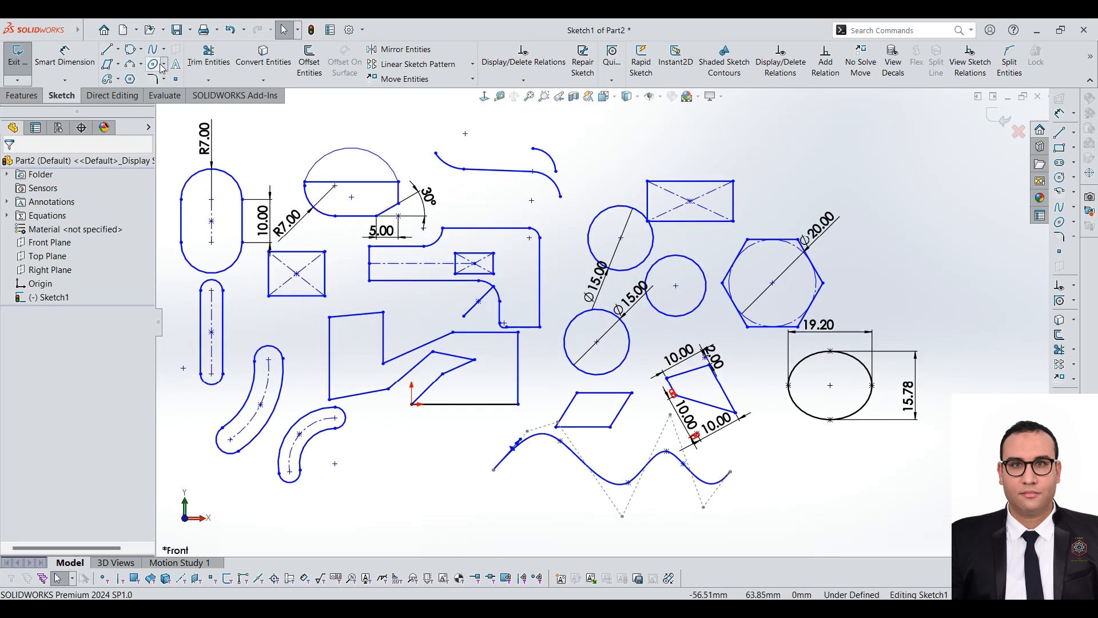
# Sketch a partial ellipse, open at its lower side, above and beyond the hexagon, with radii of about 12.6 mm and 10 mm
pyautogui.click(165, 65)
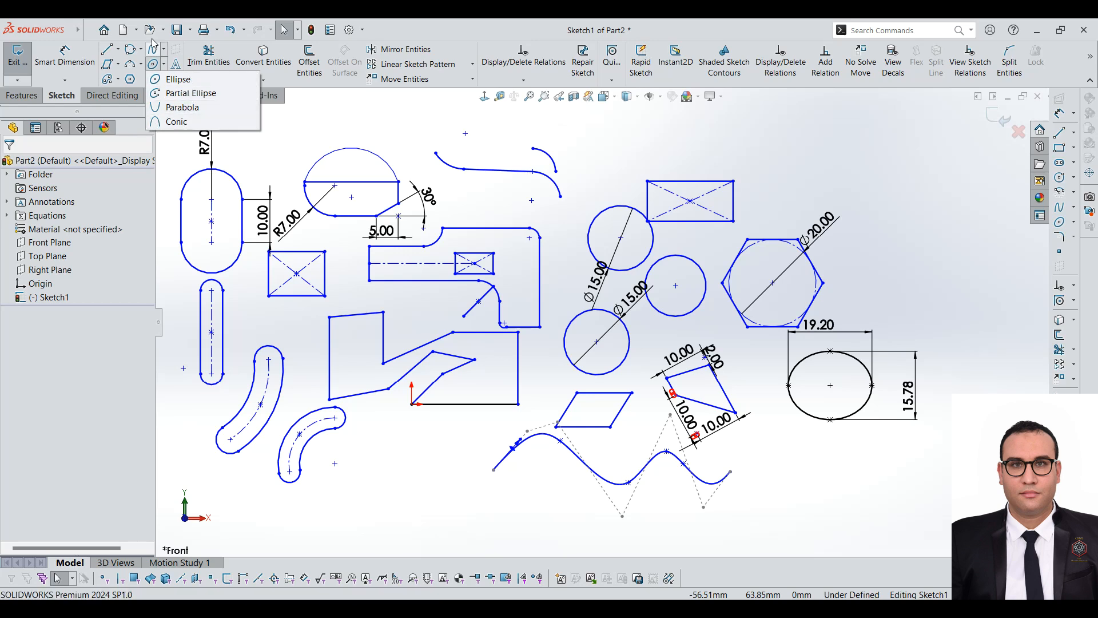
pyautogui.click(118, 64)
pyautogui.click(164, 64)
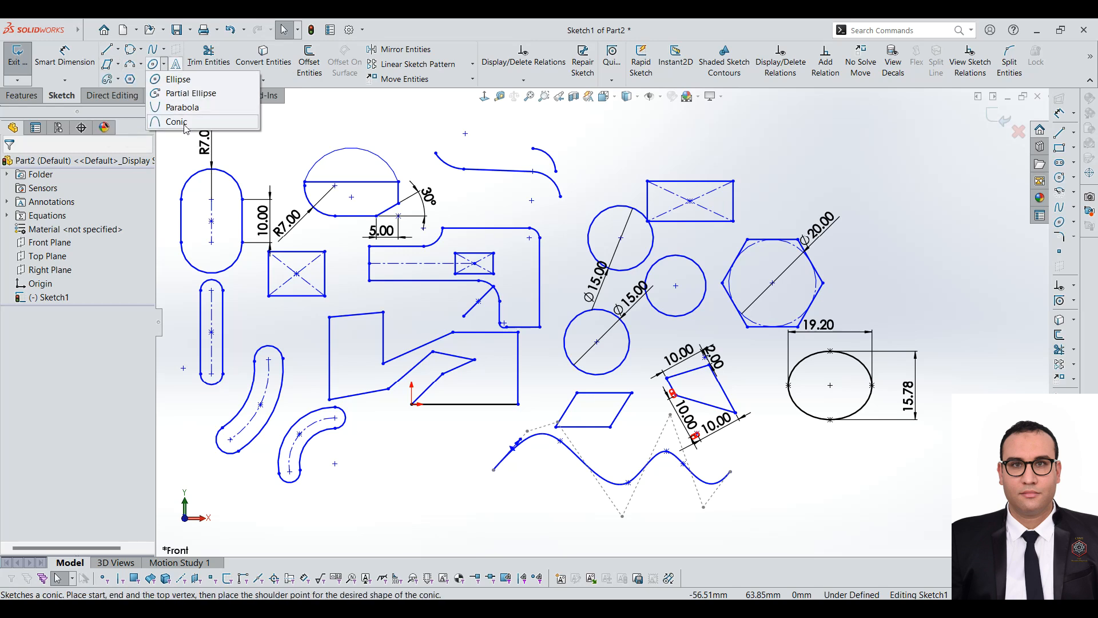
pyautogui.click(200, 98)
pyautogui.click(891, 148)
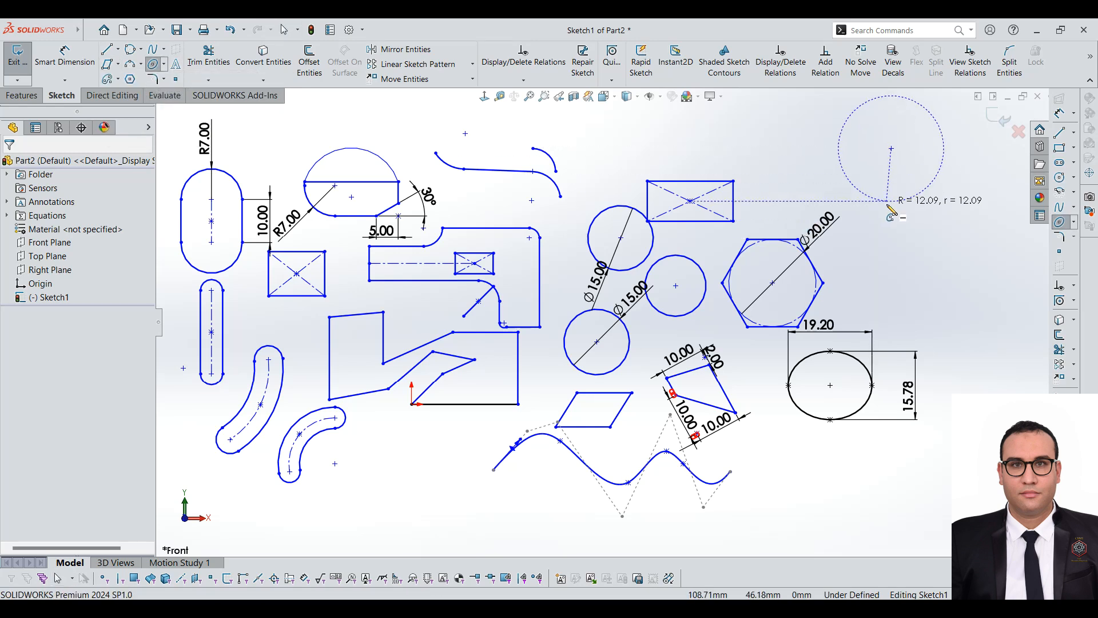
pyautogui.click(888, 203)
pyautogui.click(847, 154)
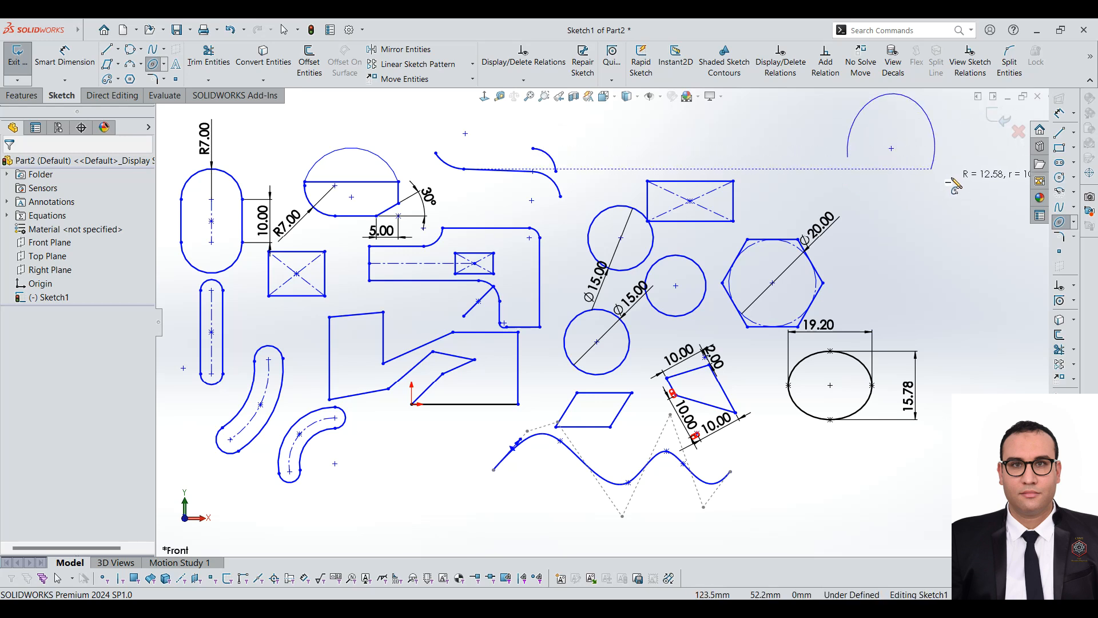
pyautogui.click(925, 180)
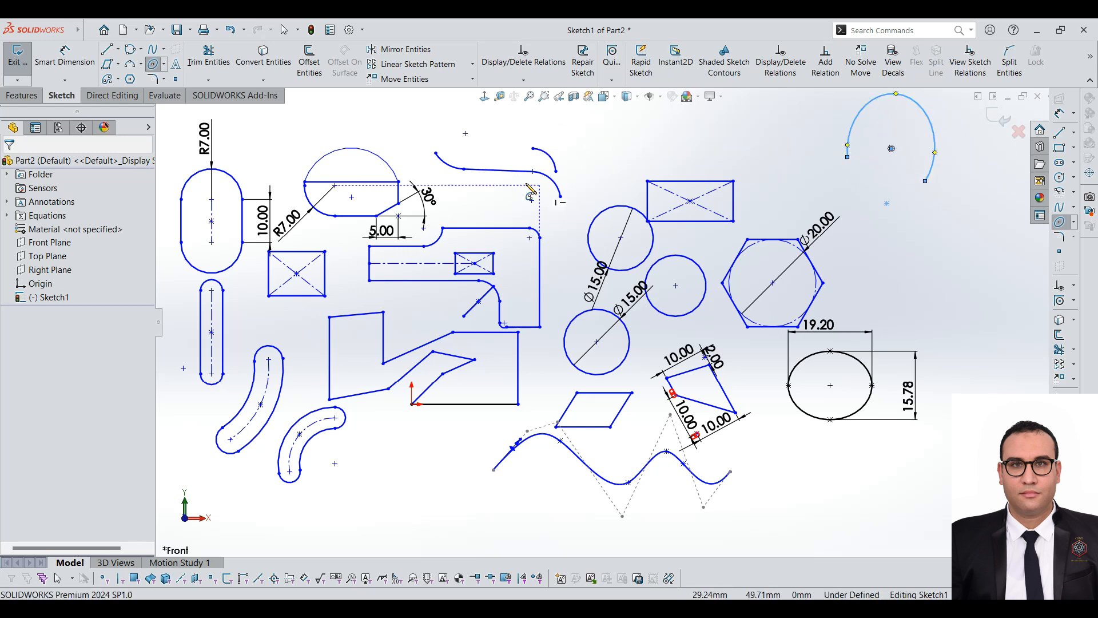
# Sketch a wide upward-opening parabola with its vertex below the partial ellipse, running from beyond it across the hexagon to above the nearby rectangle
pyautogui.click(164, 64)
pyautogui.click(181, 107)
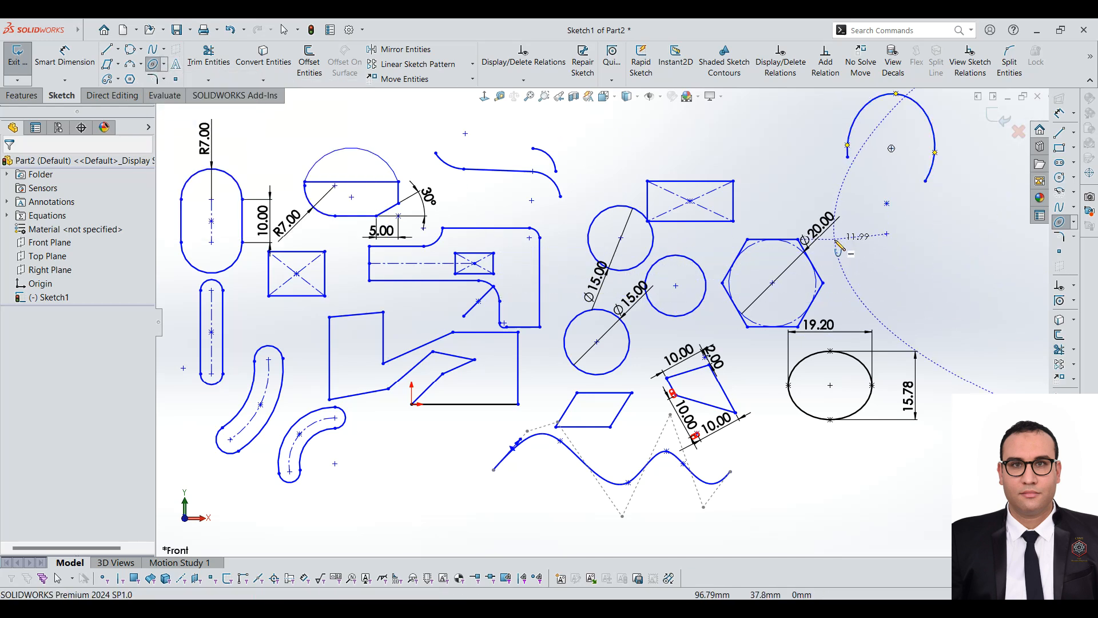
pyautogui.scroll(3, 835, 286)
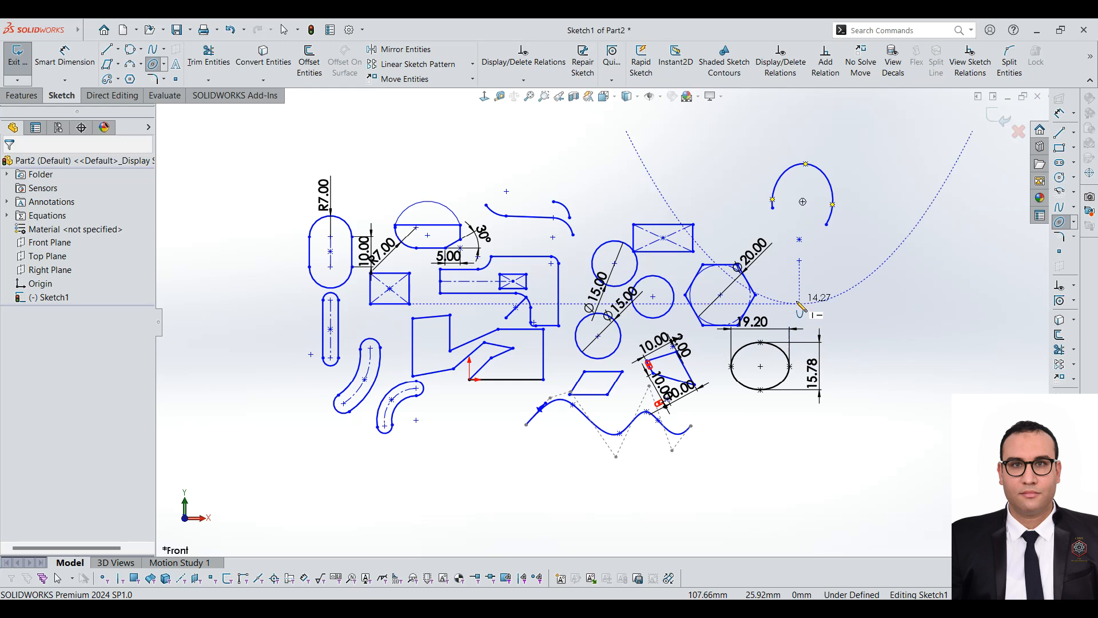
pyautogui.click(885, 225)
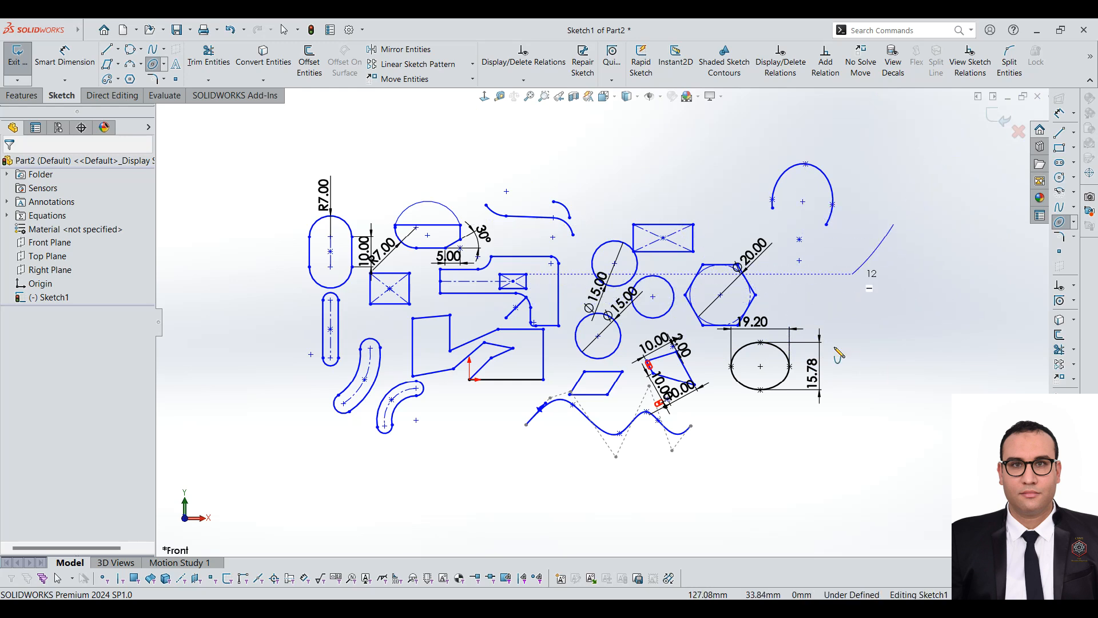
pyautogui.click(701, 177)
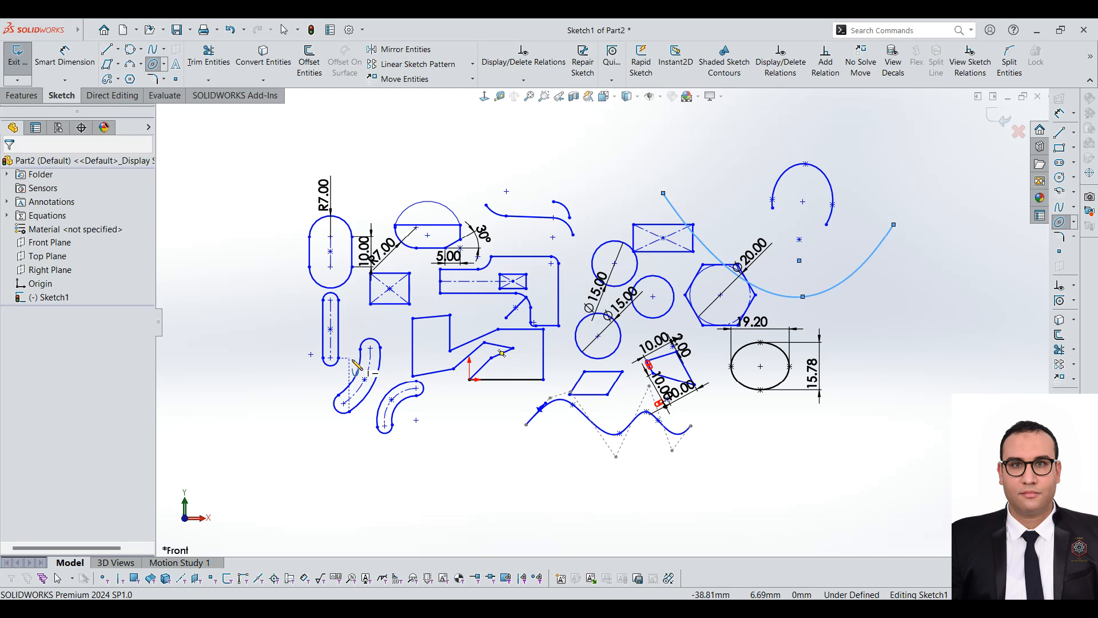
pyautogui.scroll(3, 772, 269)
pyautogui.scroll(-5, 691, 382)
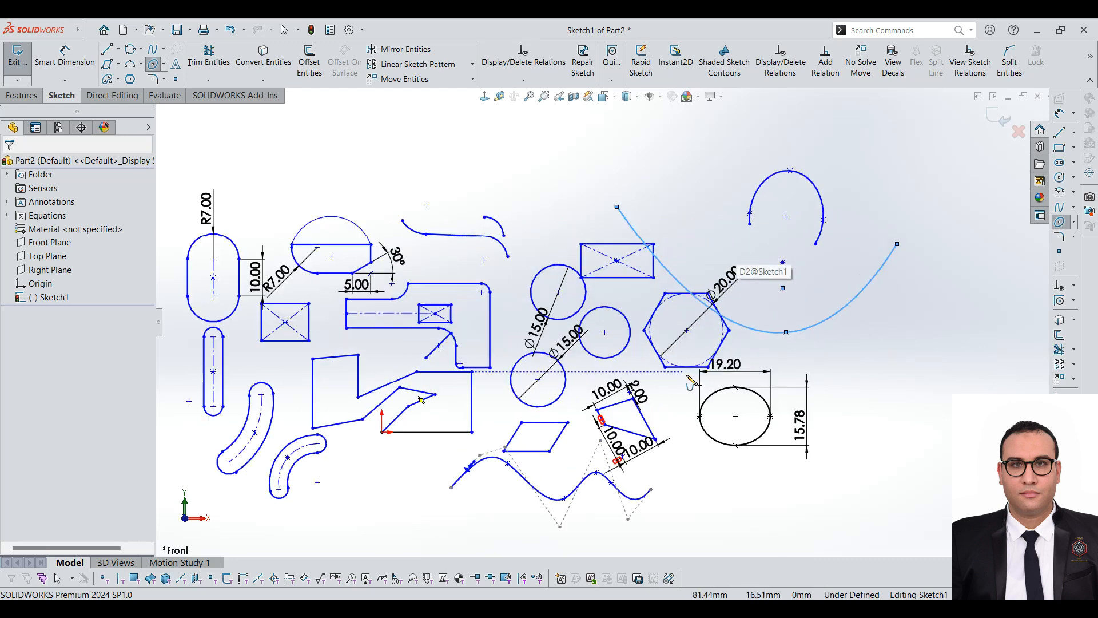
pyautogui.scroll(2, 691, 372)
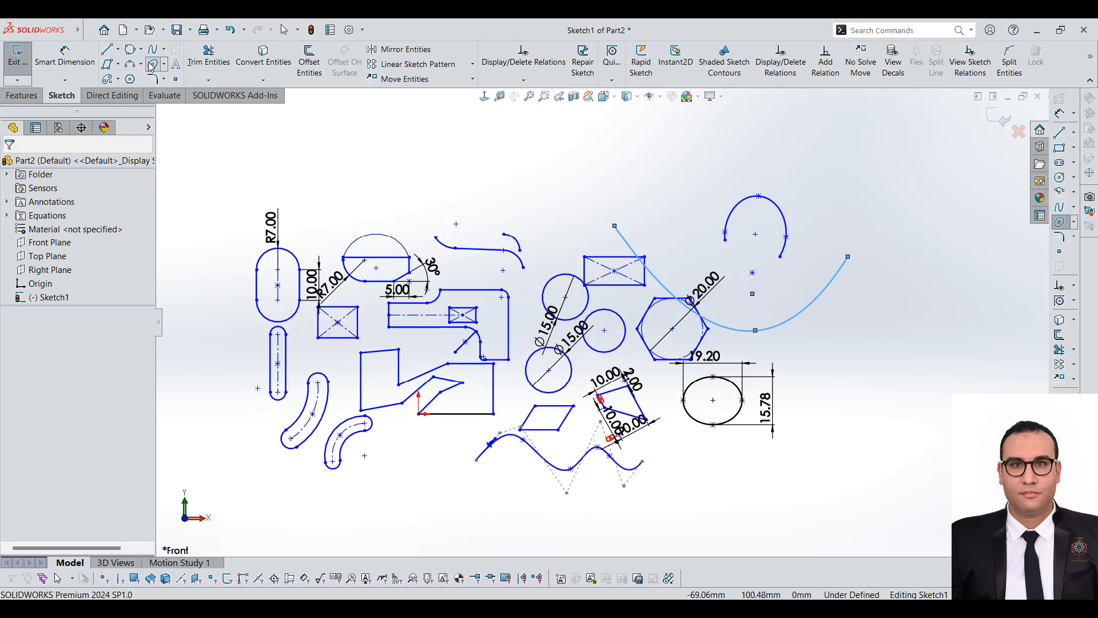
pyautogui.click(166, 63)
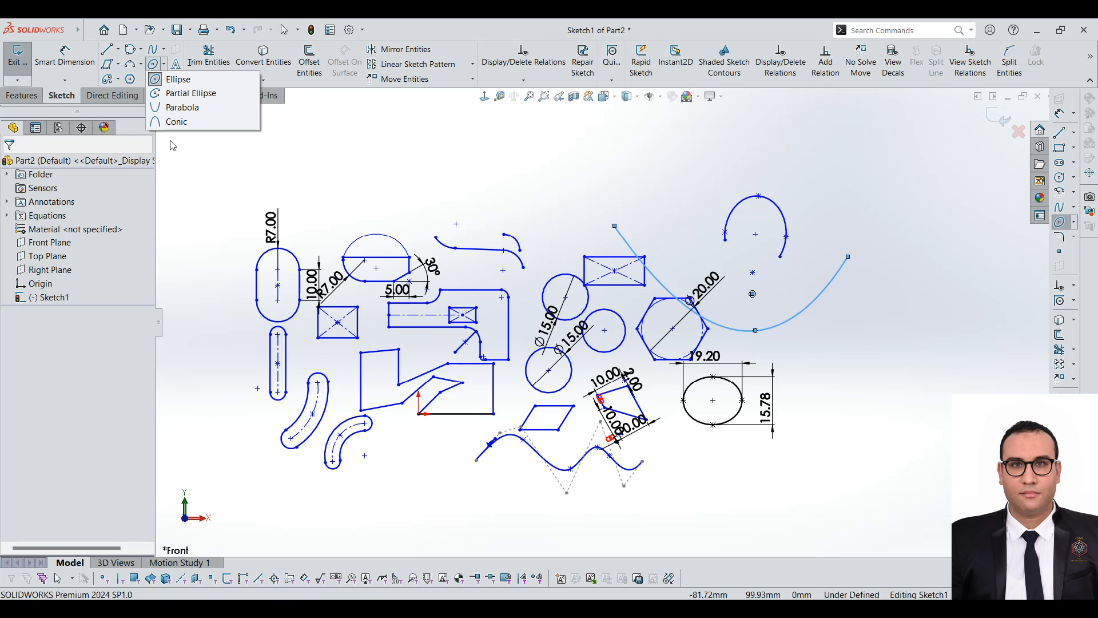
pyautogui.click(161, 50)
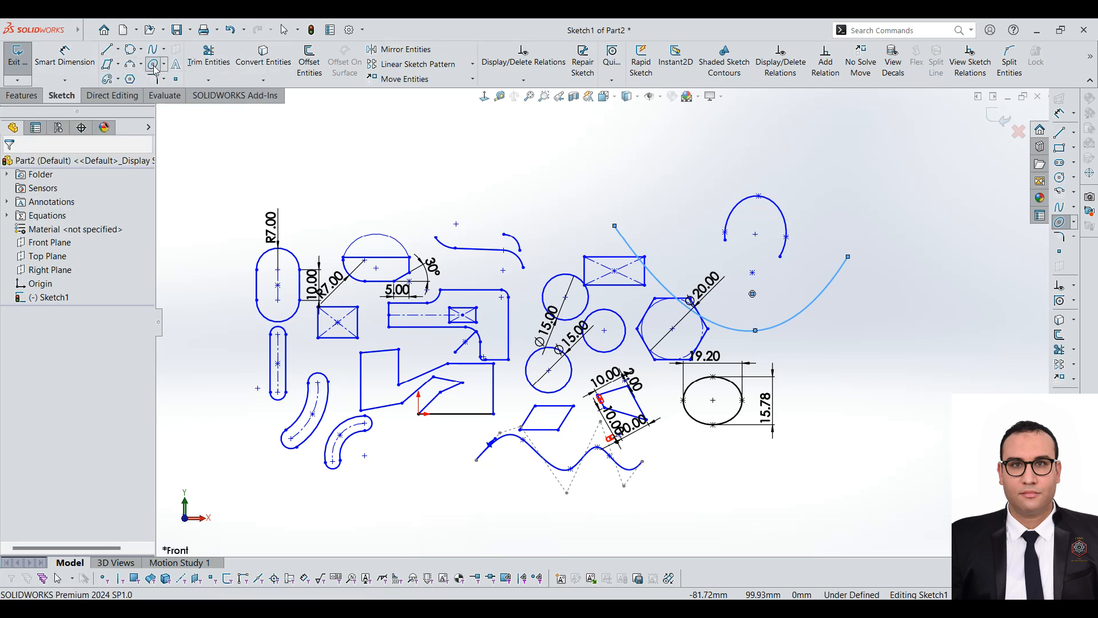
pyautogui.press('Escape')
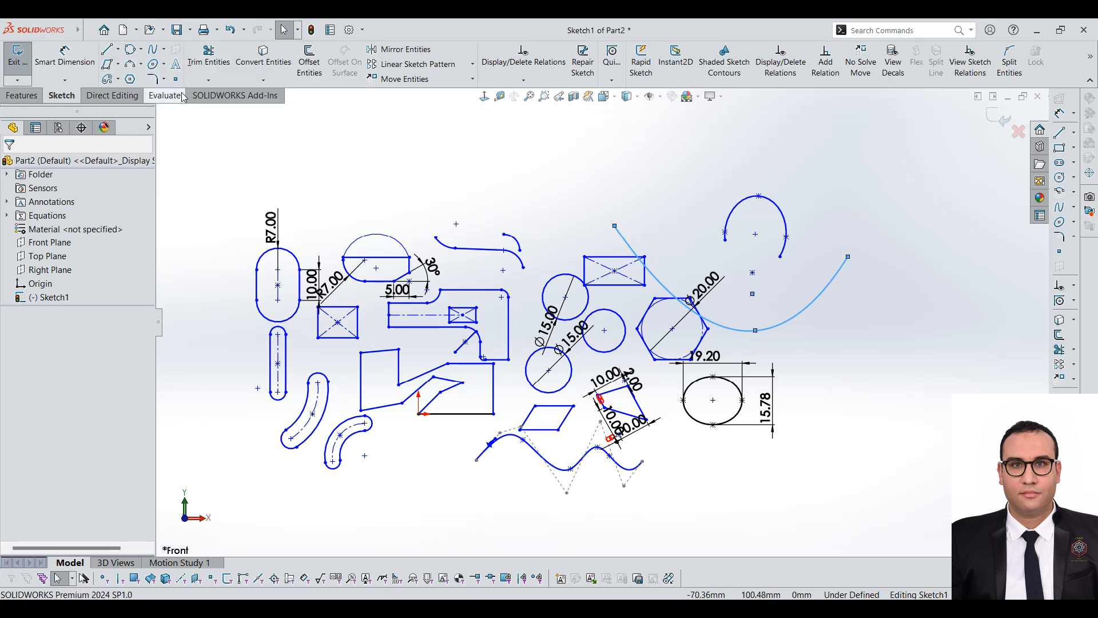
# Place one sketch point on the upper edge of the rectangle beside the circles and three along the nearly horizontal line between the two arcs
pyautogui.click(176, 81)
pyautogui.scroll(-2, 666, 251)
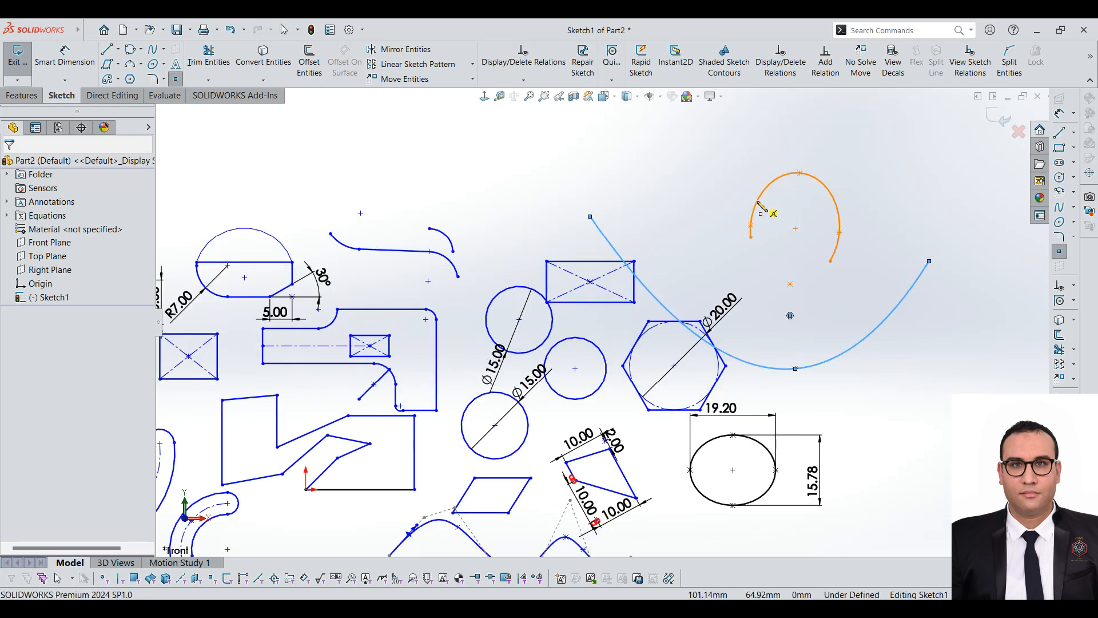
pyautogui.click(583, 261)
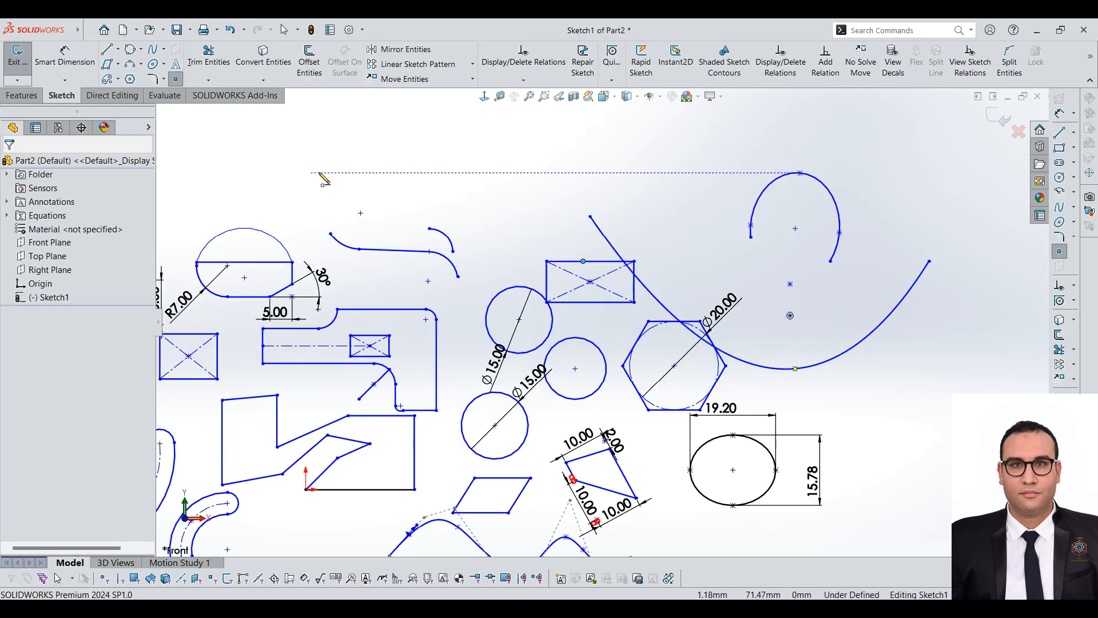
pyautogui.click(395, 249)
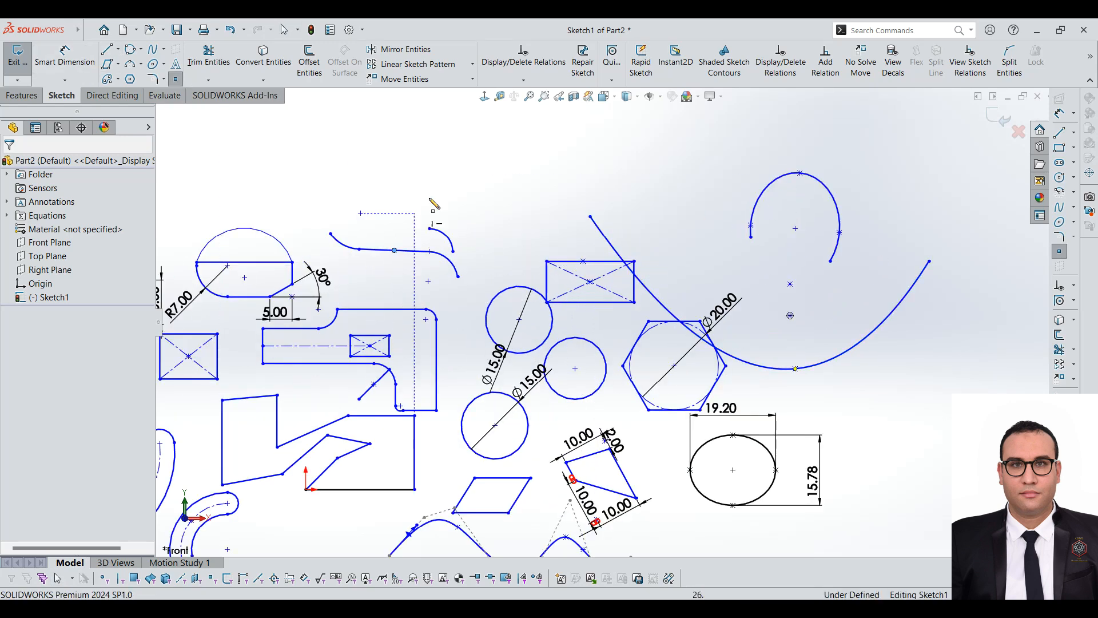
pyautogui.click(415, 250)
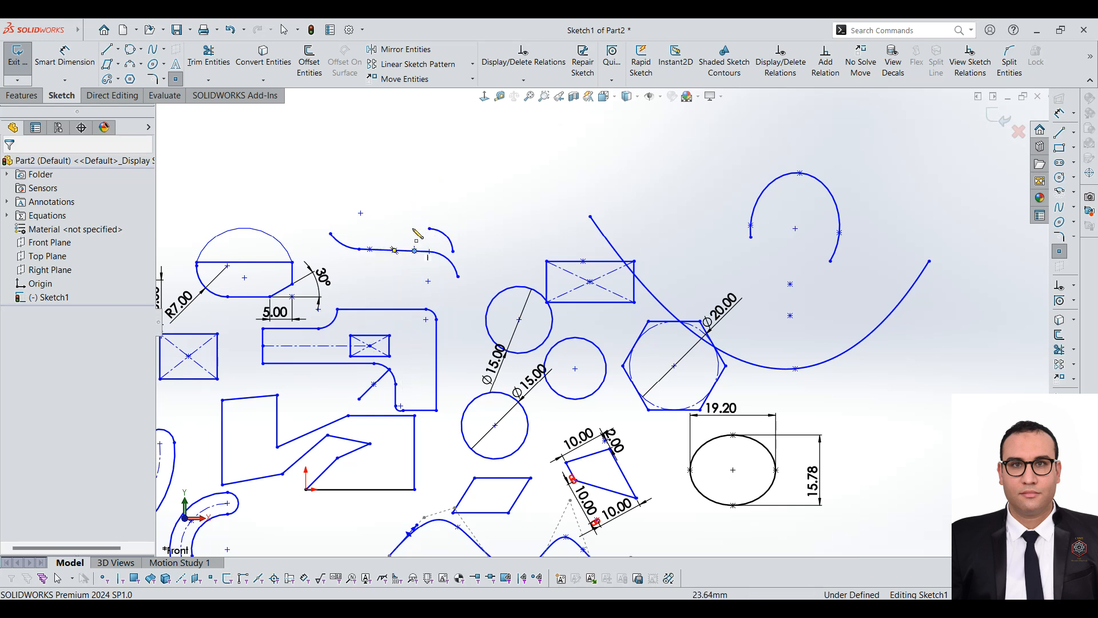
pyautogui.click(174, 79)
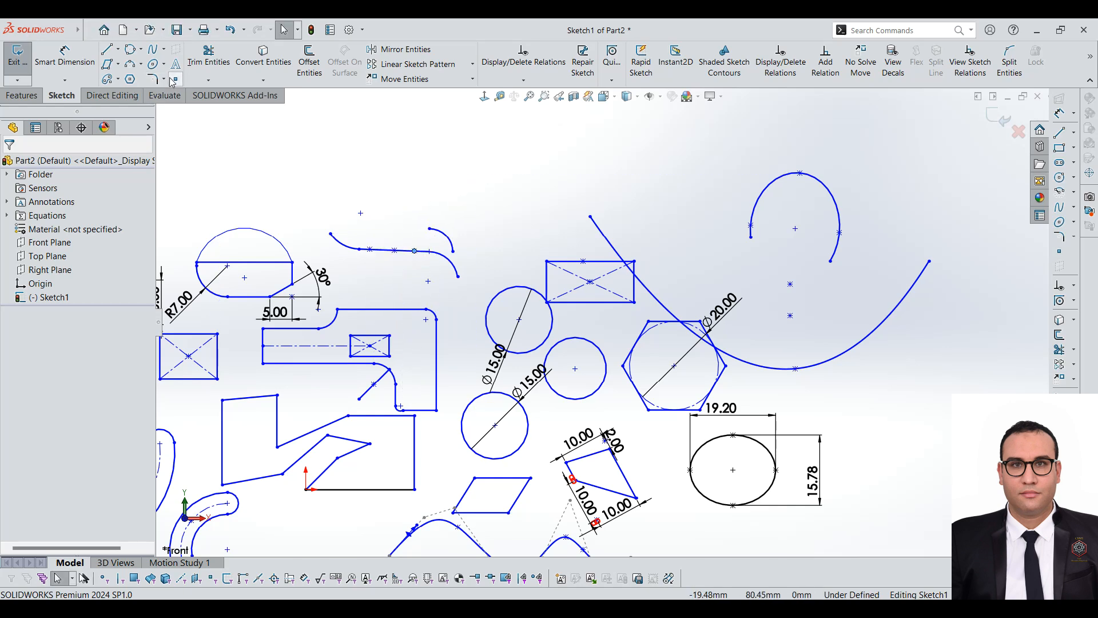
# Start a sketch text and enter "Hello welcome to my youtube channel" as its content
pyautogui.scroll(2, 448, 243)
pyautogui.scroll(-2, 545, 472)
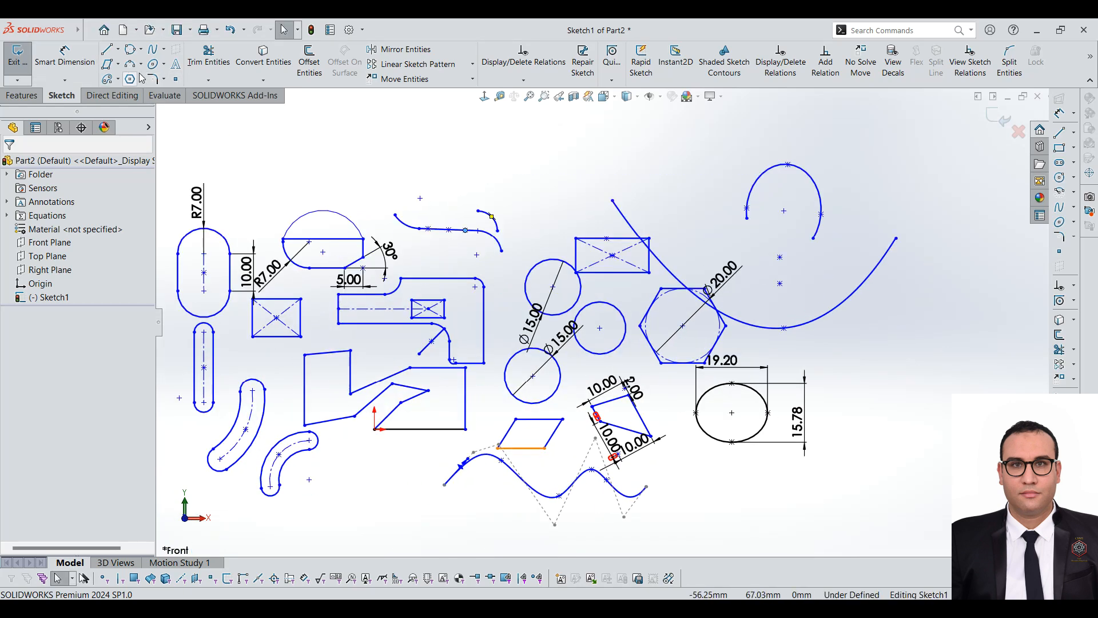
pyautogui.click(177, 64)
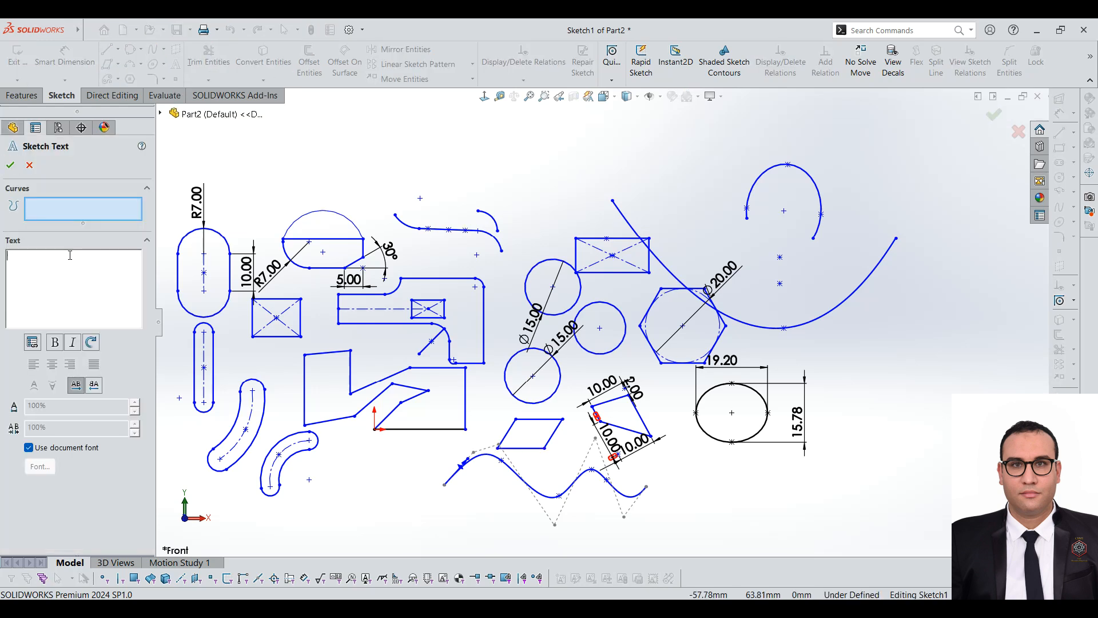
pyautogui.write('Hello')
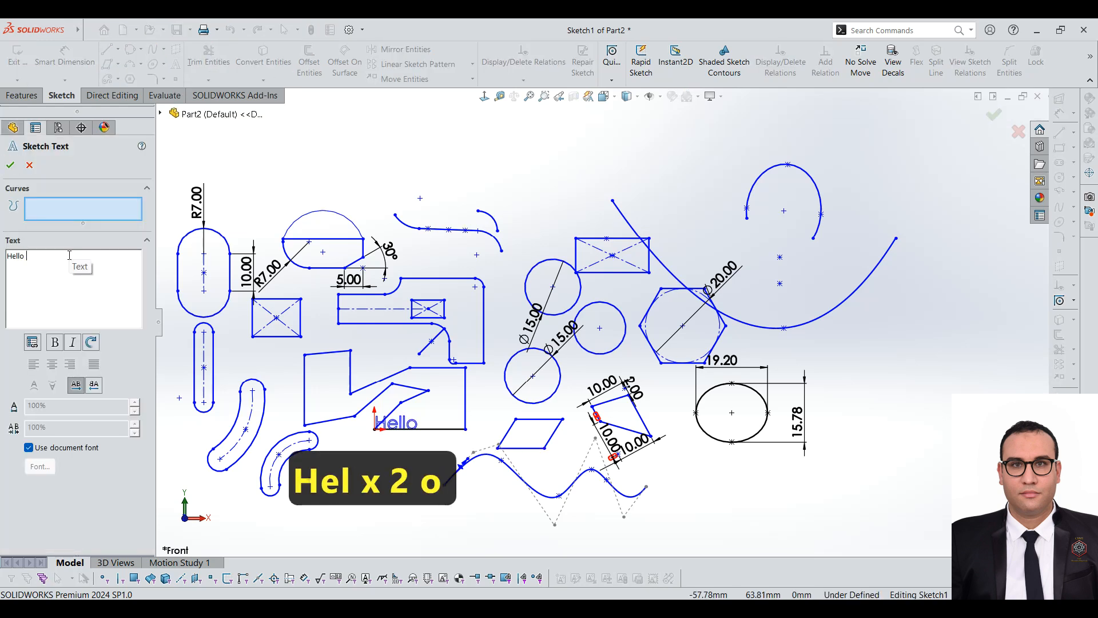
pyautogui.write(' welcome t')
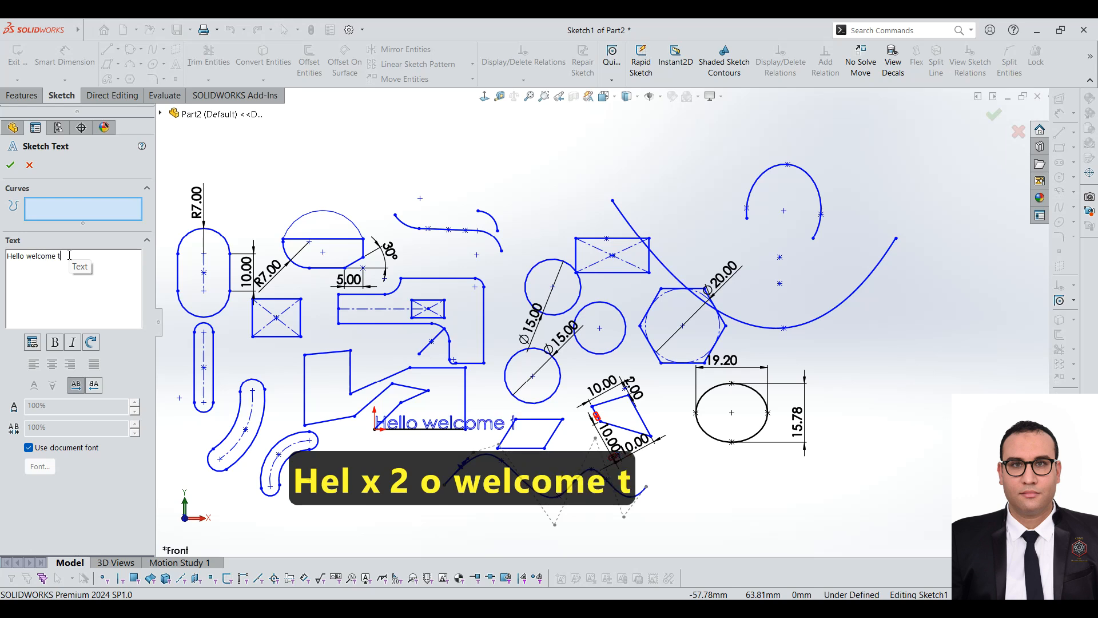
pyautogui.write('o my')
pyautogui.write(' yout')
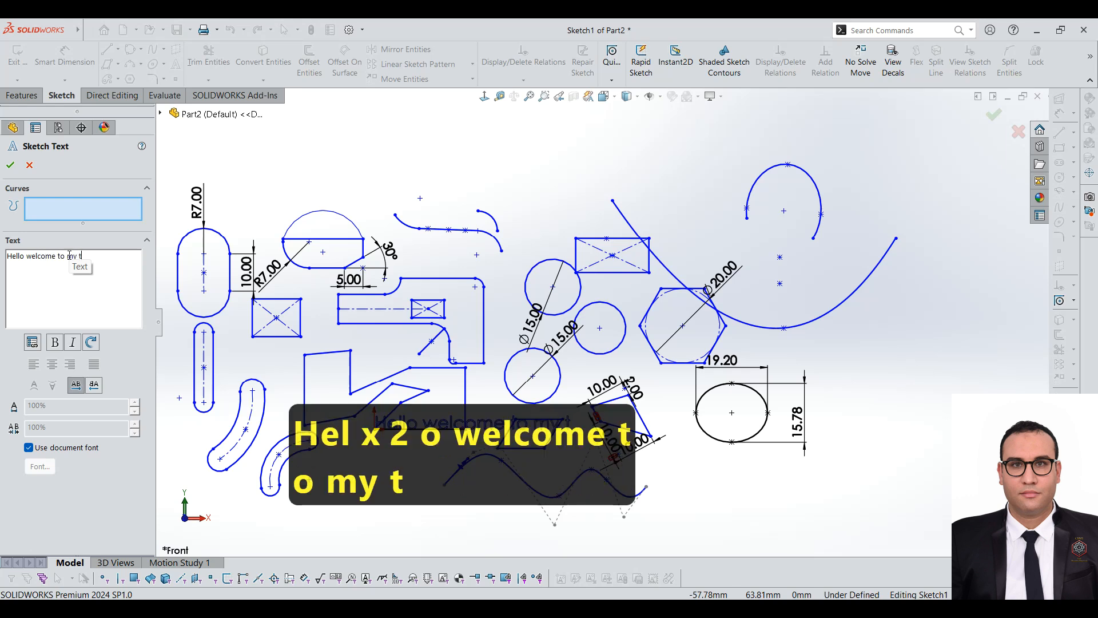
pyautogui.press('BackSpace')
pyautogui.write('youtube ')
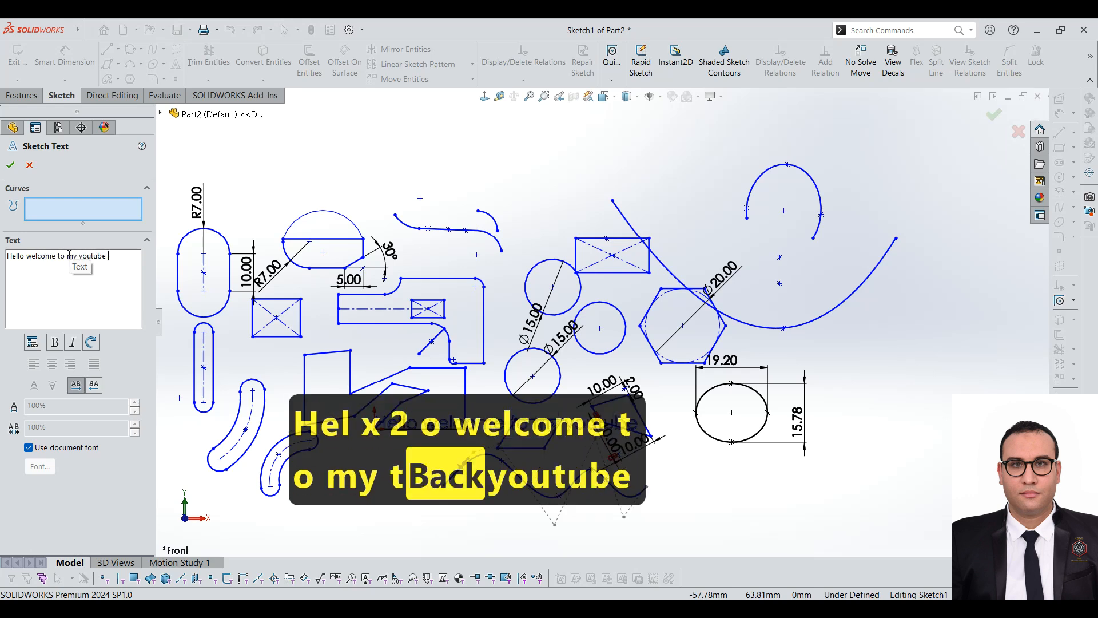
pyautogui.write('channel')
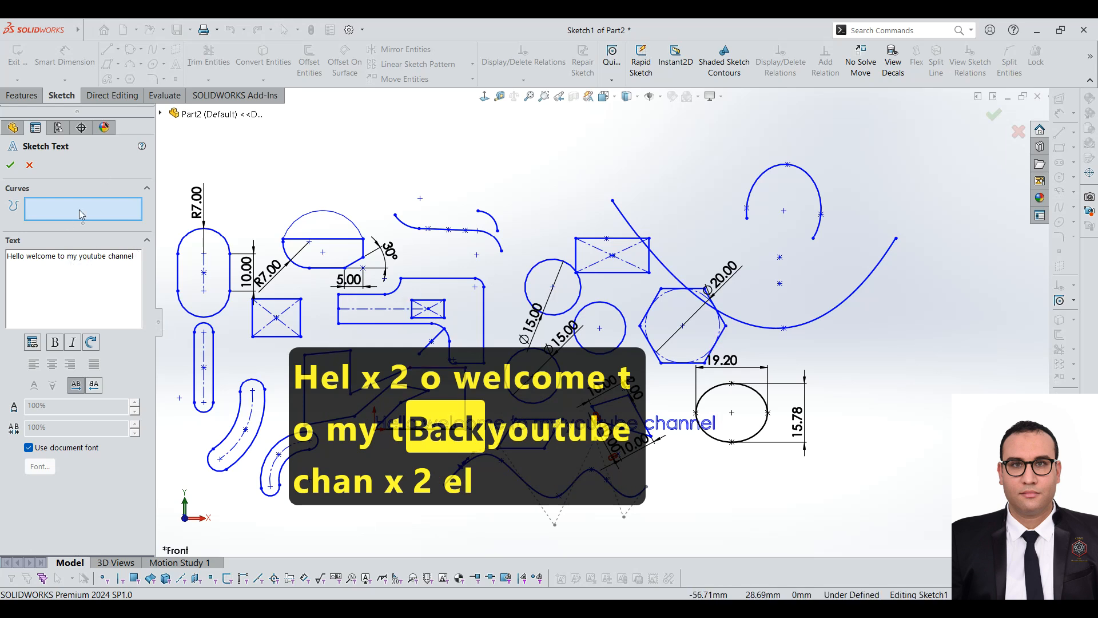
# Try to run the sketch text along the small arc at the start of the nearly horizontal line, and clear that curve selection
pyautogui.scroll(2, 709, 429)
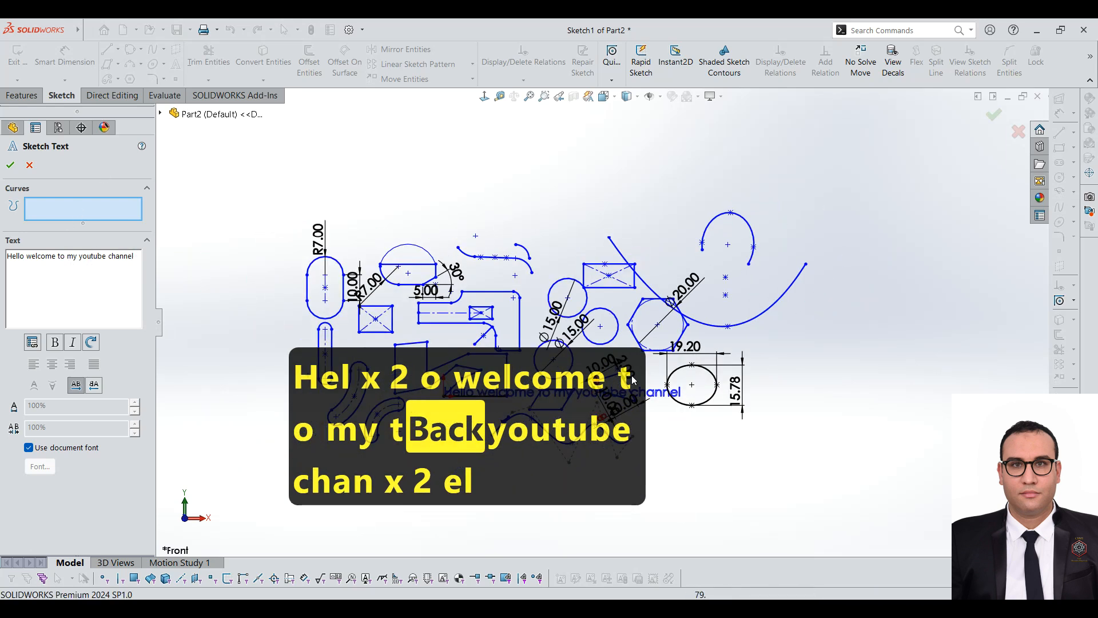
pyautogui.scroll(-2, 708, 429)
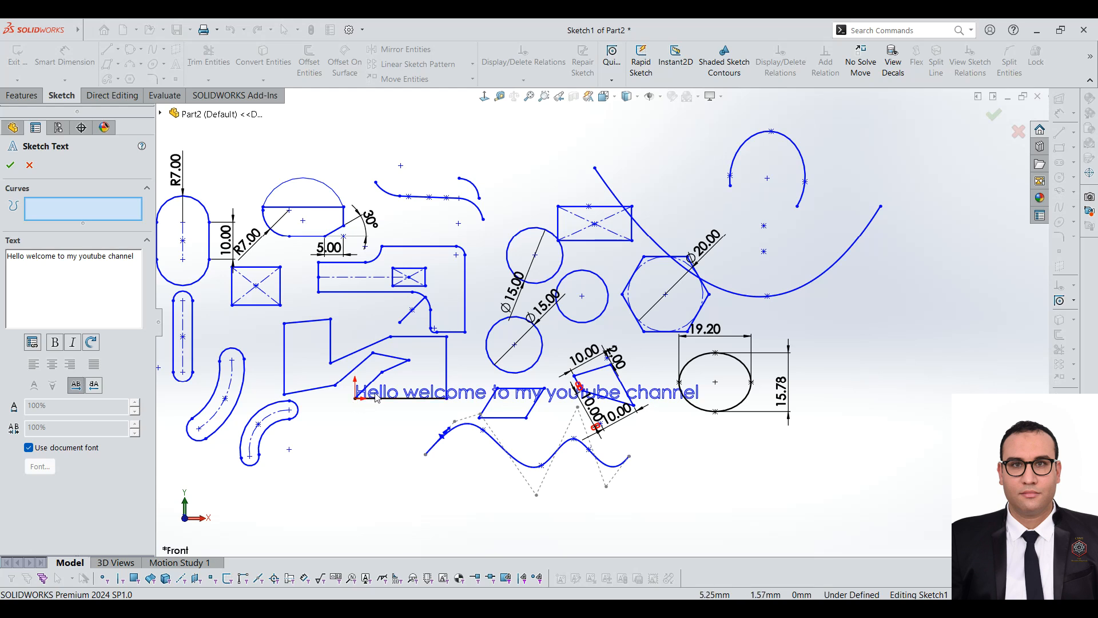
pyautogui.click(377, 186)
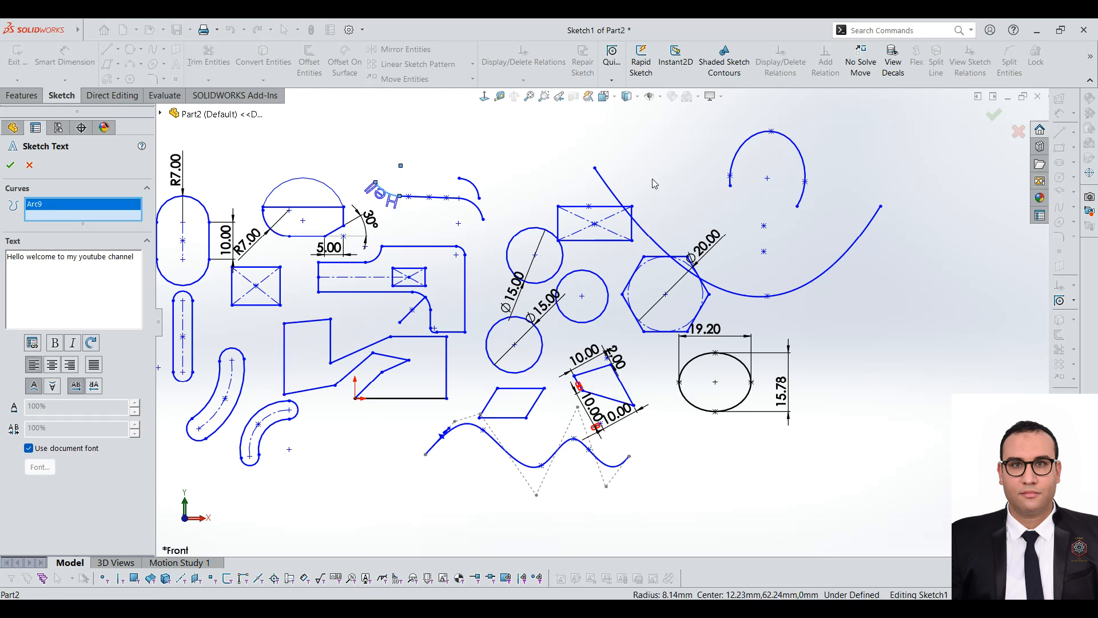
pyautogui.click(593, 170)
pyautogui.rightClick(63, 210)
pyautogui.click(98, 216)
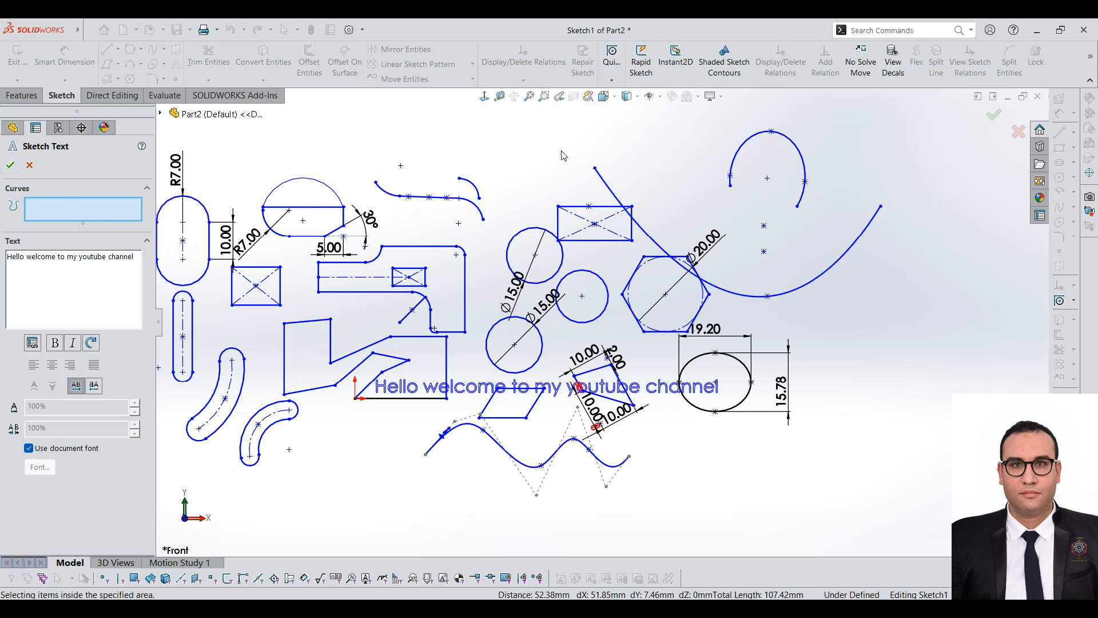
# Try to run the sketch text along the parabola, and clear that curve selection
pyautogui.click(605, 180)
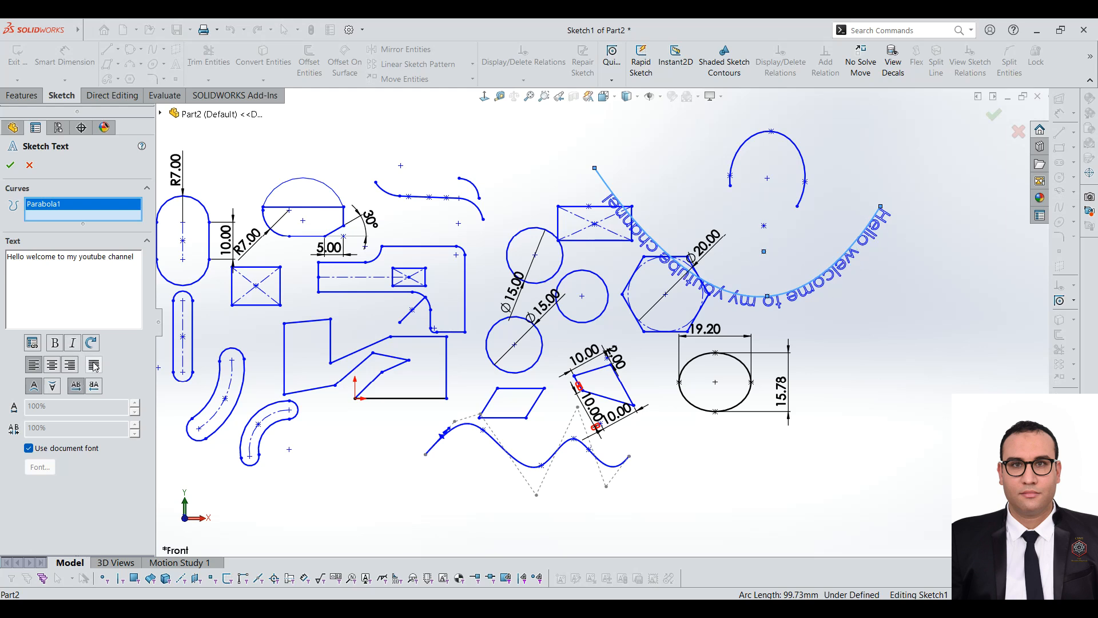
pyautogui.rightClick(63, 208)
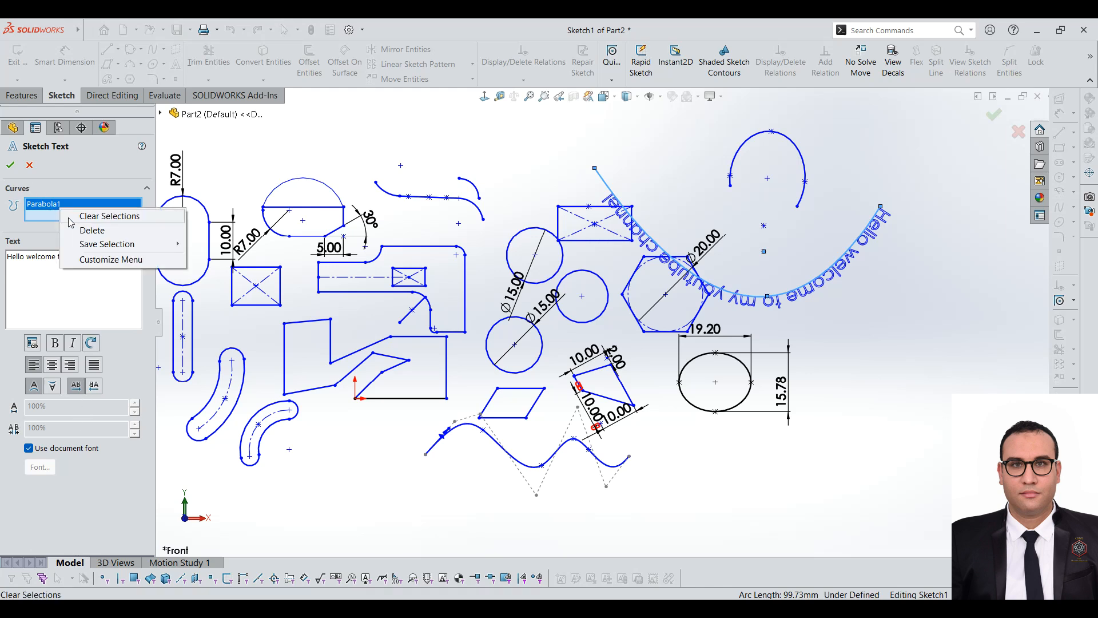
pyautogui.click(84, 217)
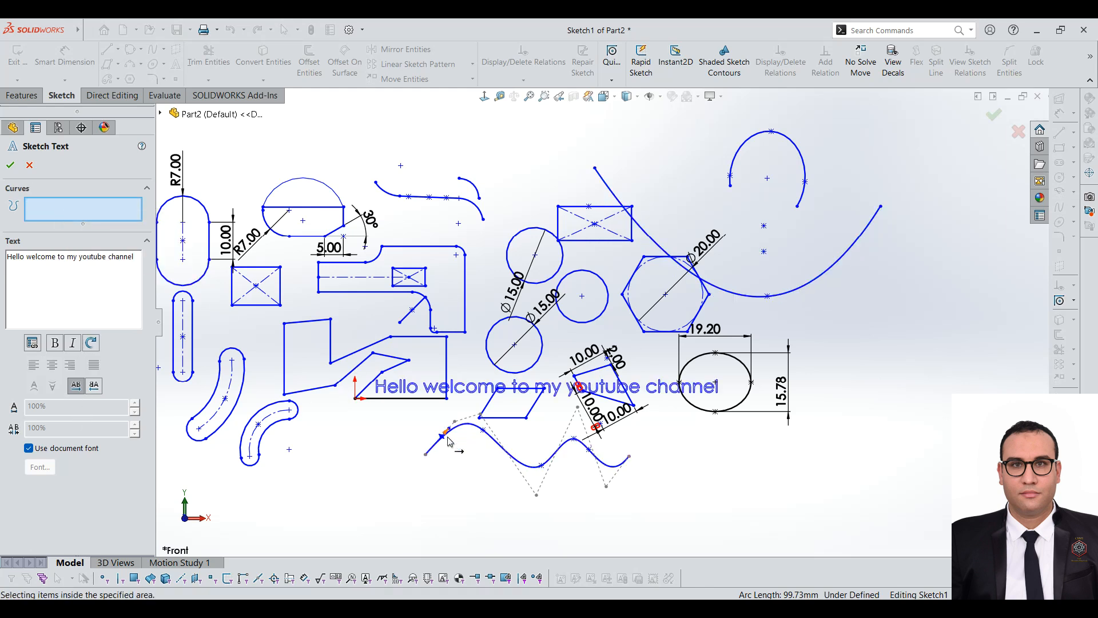
# Try to run the sketch text along the wavy spline, and clear that curve selection
pyautogui.scroll(-5, 452, 443)
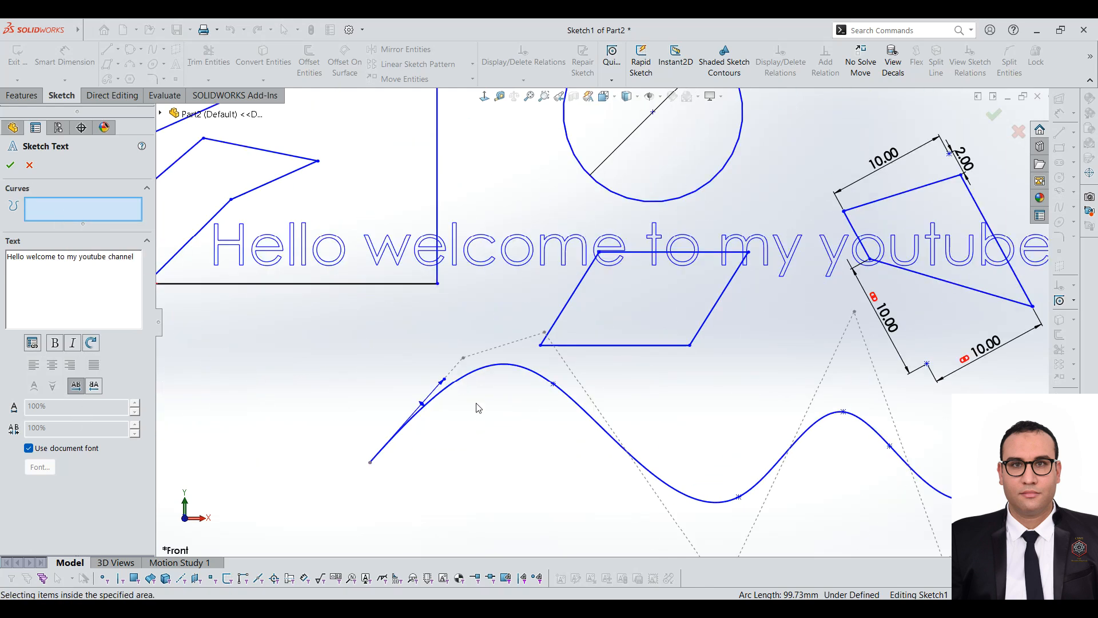
pyautogui.click(489, 370)
pyautogui.scroll(2, 259, 361)
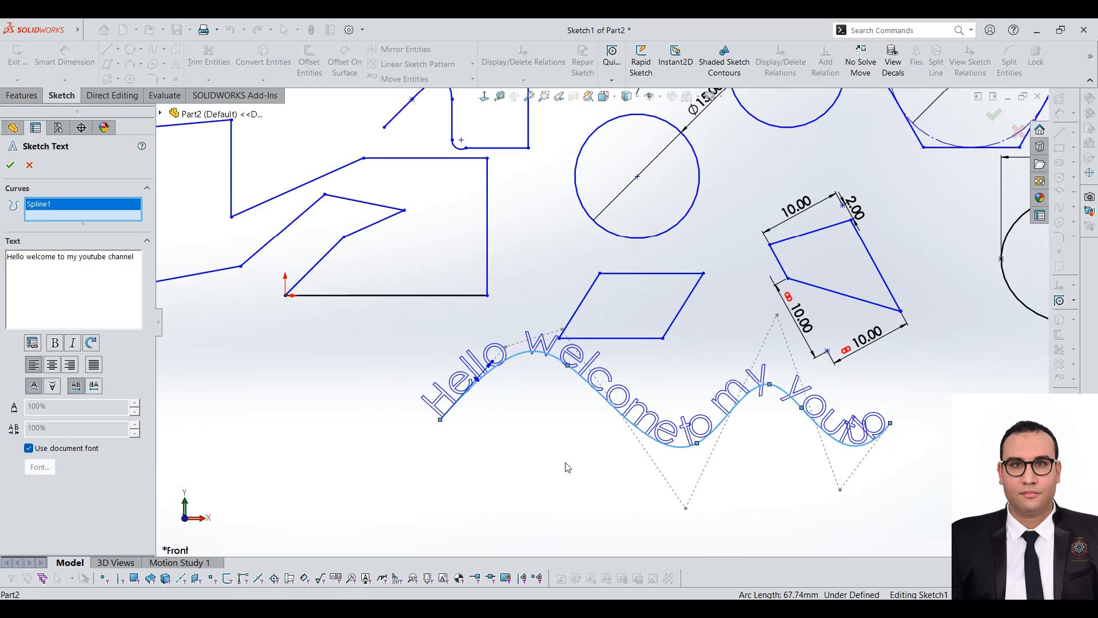
pyautogui.scroll(5, 593, 407)
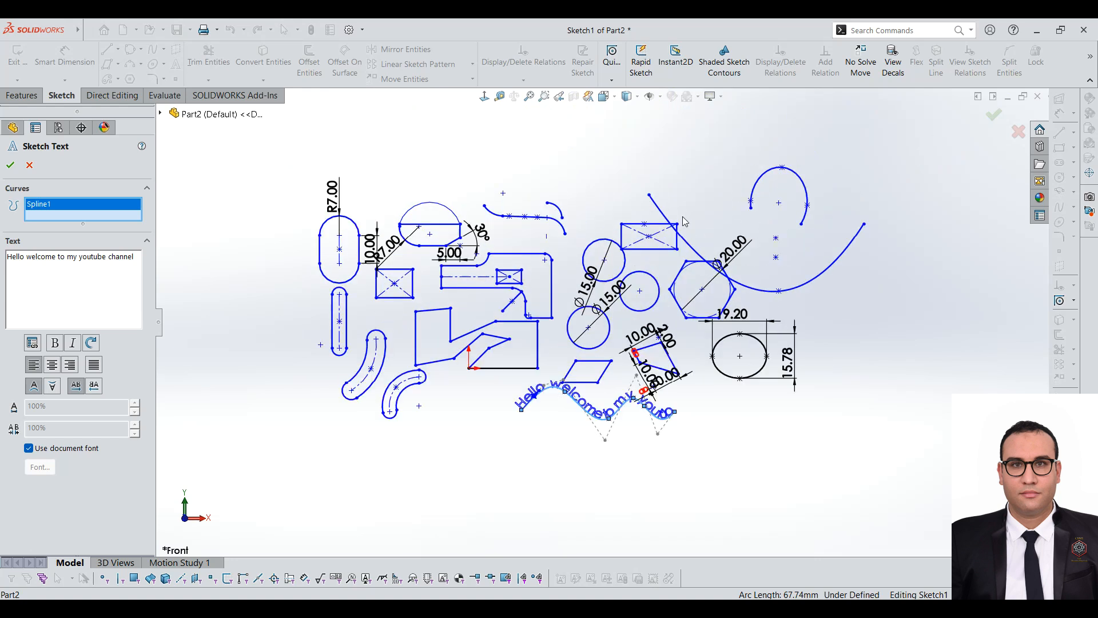
pyautogui.scroll(-1, 608, 284)
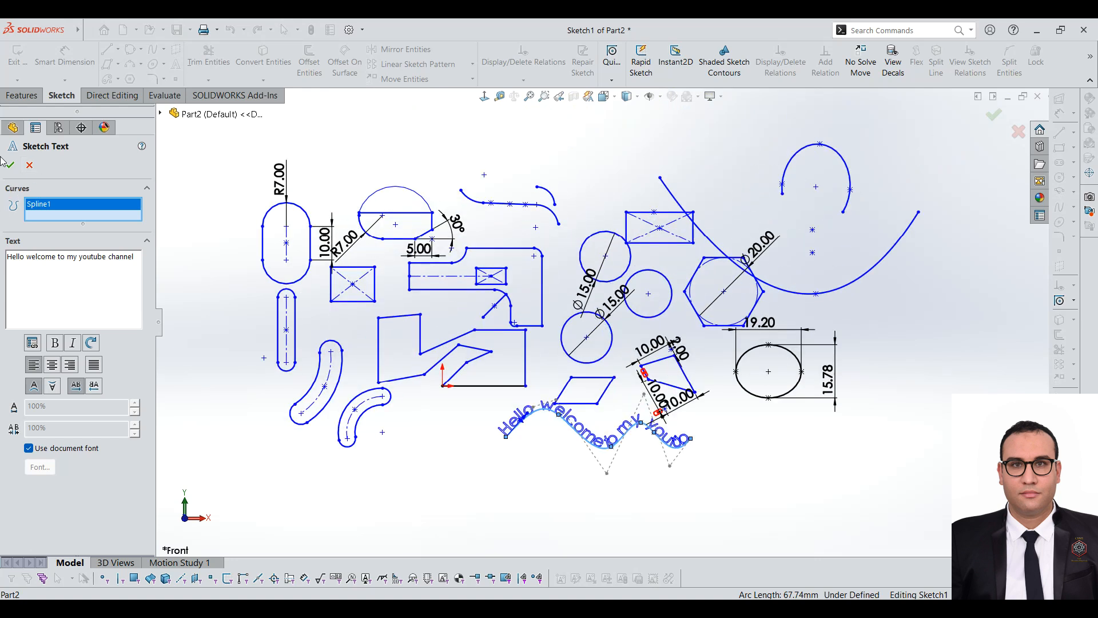
pyautogui.rightClick(73, 212)
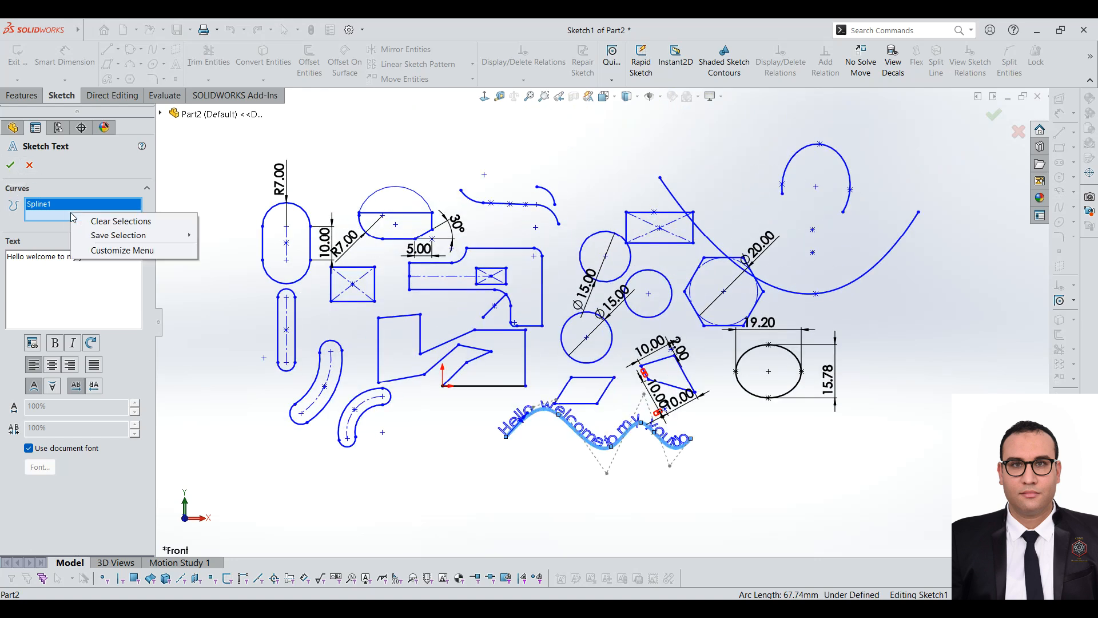
pyautogui.click(90, 221)
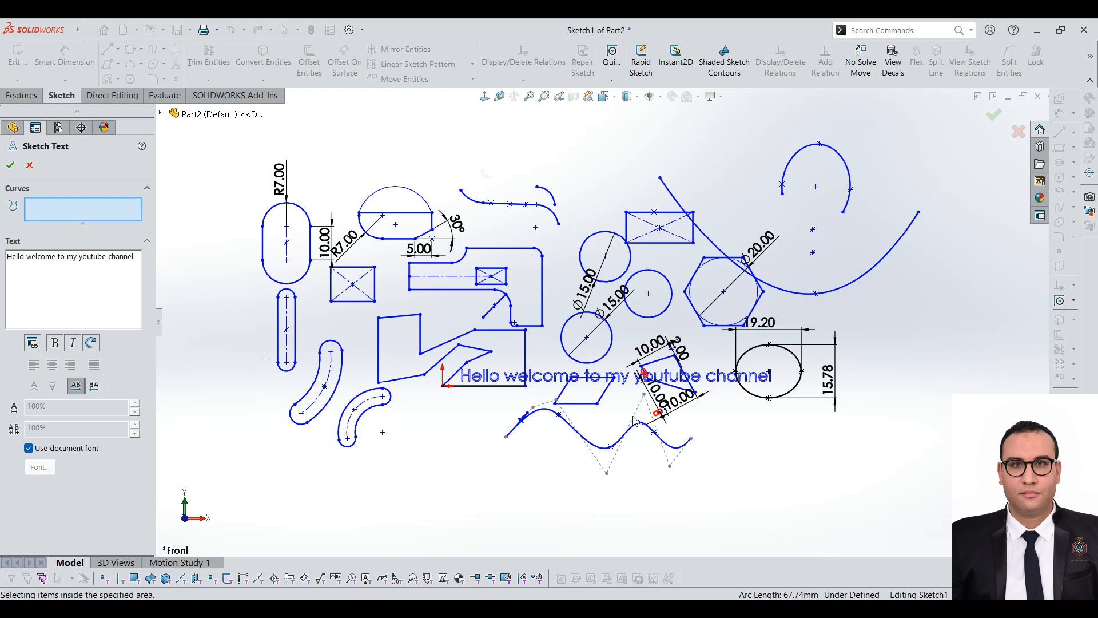
# Accept the sketch text as a straight line without a guiding curve and move it to the empty area below the spline
pyautogui.scroll(-2, 560, 412)
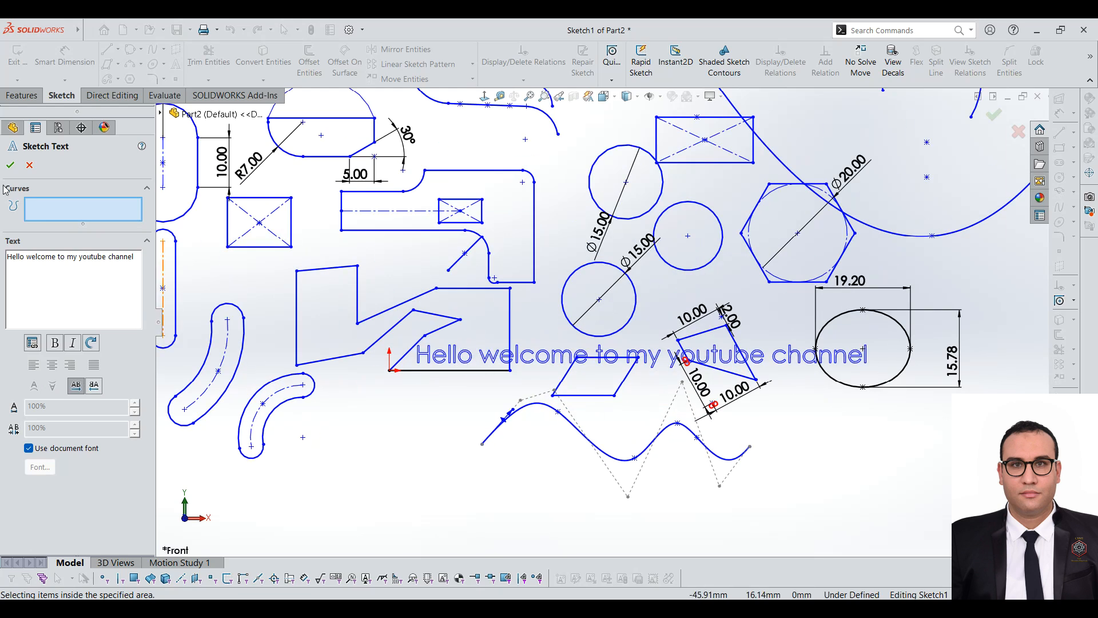
pyautogui.click(11, 165)
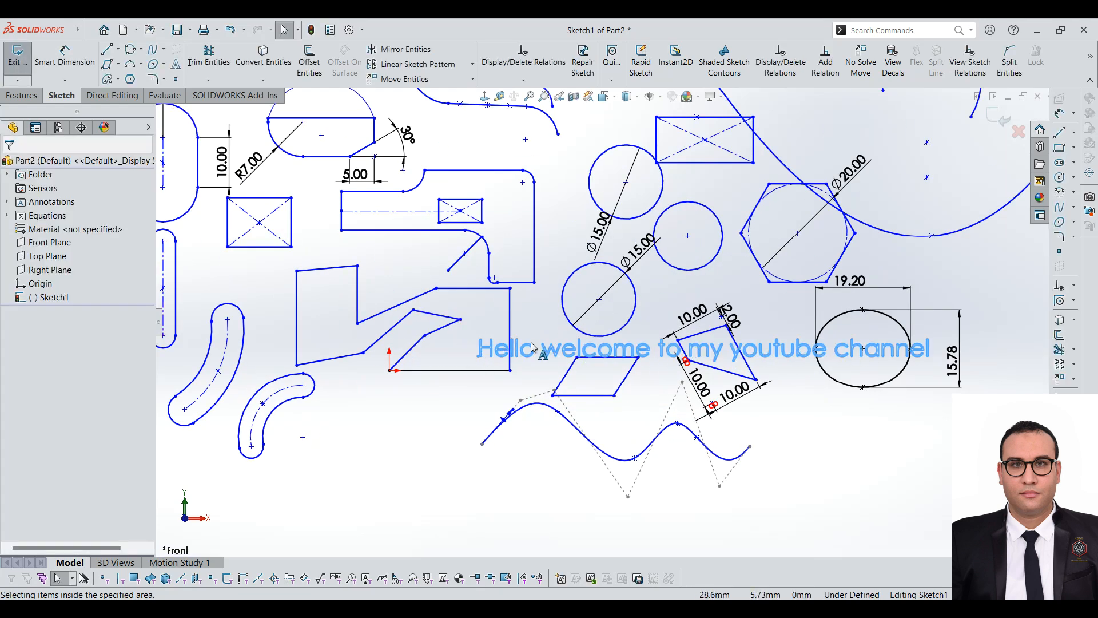
pyautogui.moveTo(402, 457); pyautogui.dragTo(383, 506)
pyautogui.scroll(2, 399, 493)
pyautogui.scroll(-2, 498, 418)
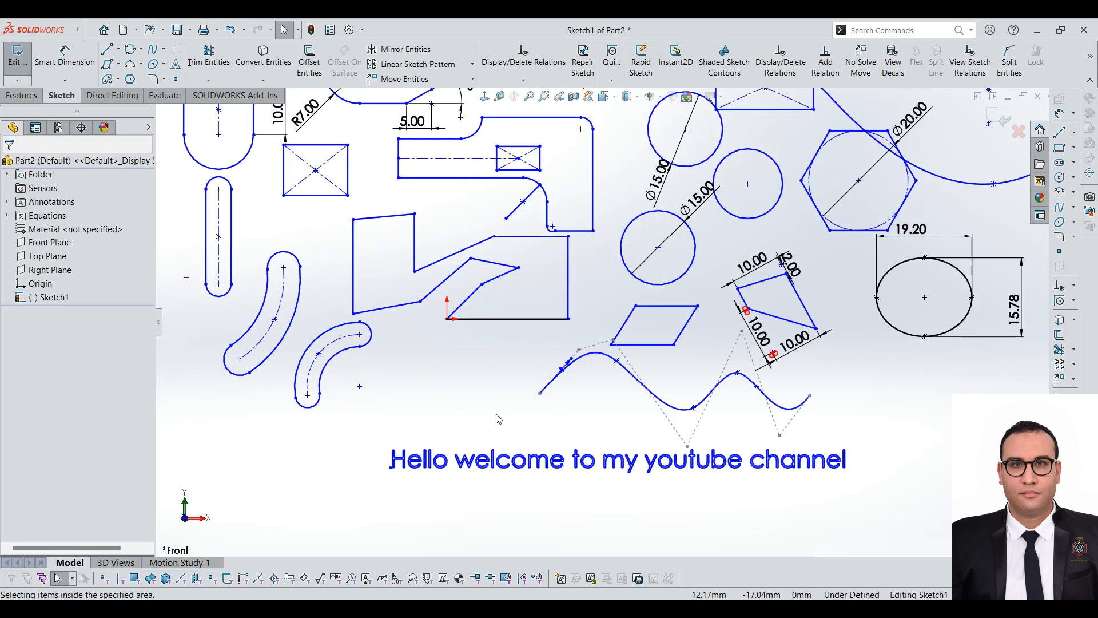
pyautogui.scroll(2, 515, 307)
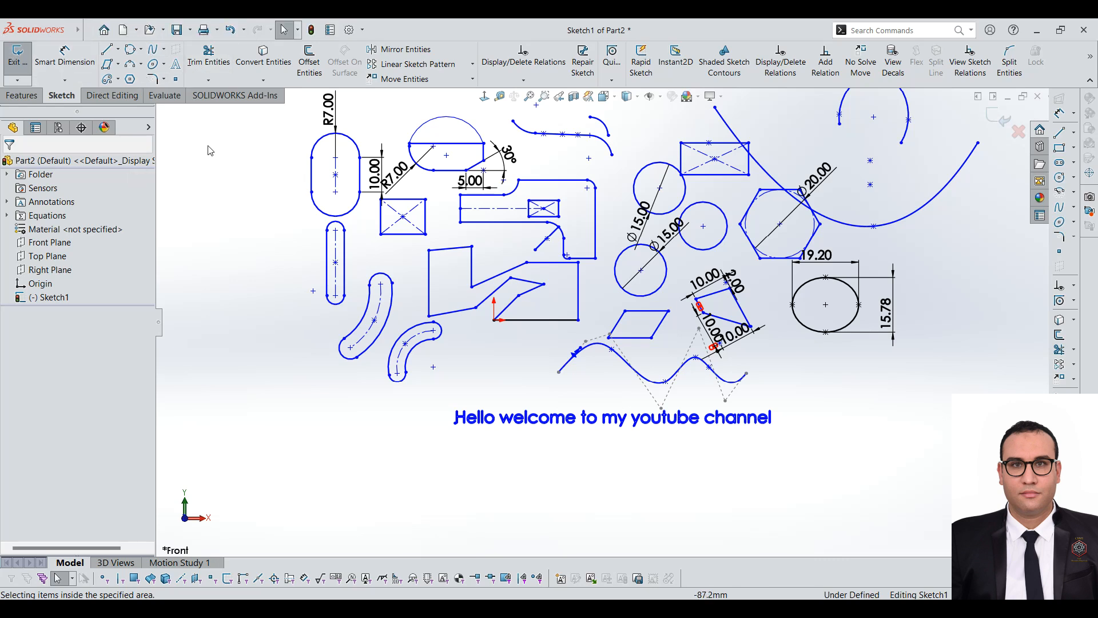
pyautogui.scroll(2, 601, 320)
pyautogui.scroll(-1, 686, 119)
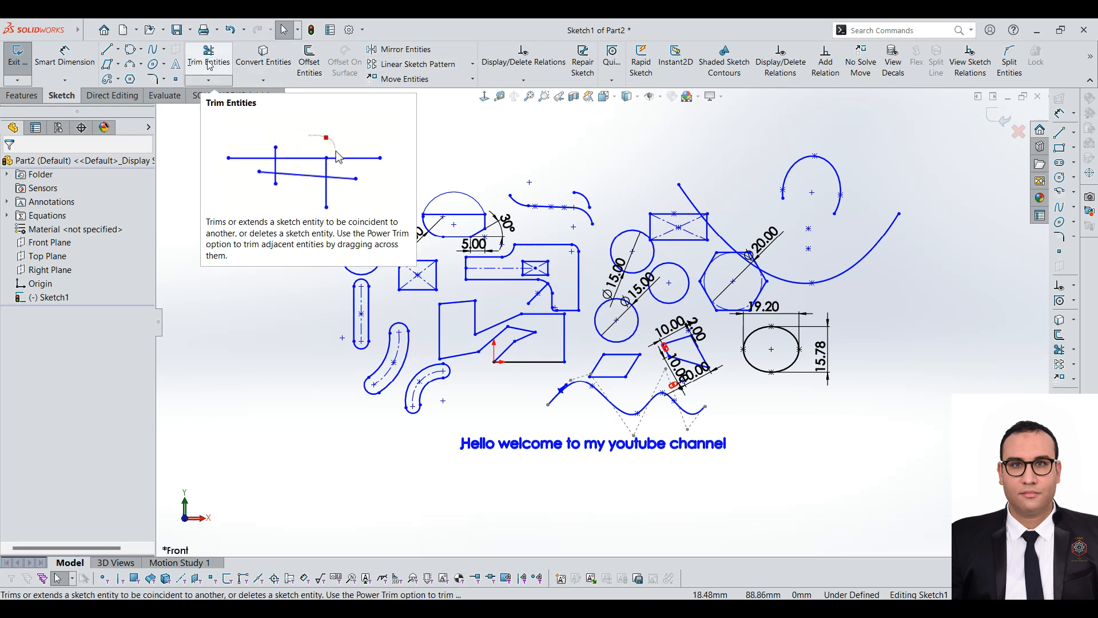
# Try to power-trim the parabola's end portion above the rectangle beside the circles, and undo the trim
pyautogui.click(209, 82)
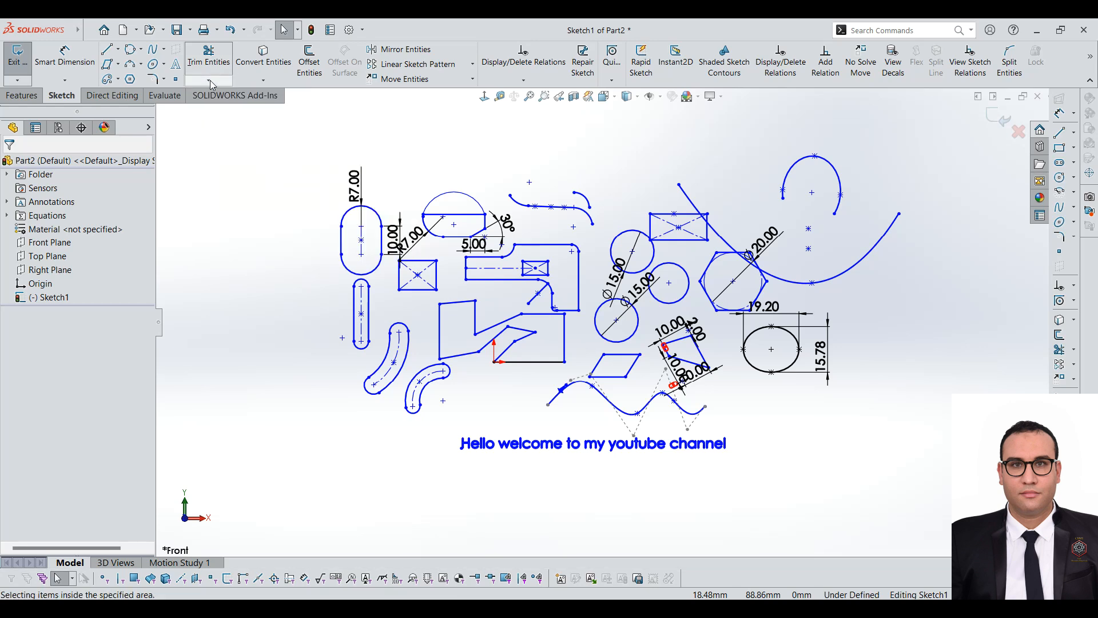
pyautogui.click(218, 64)
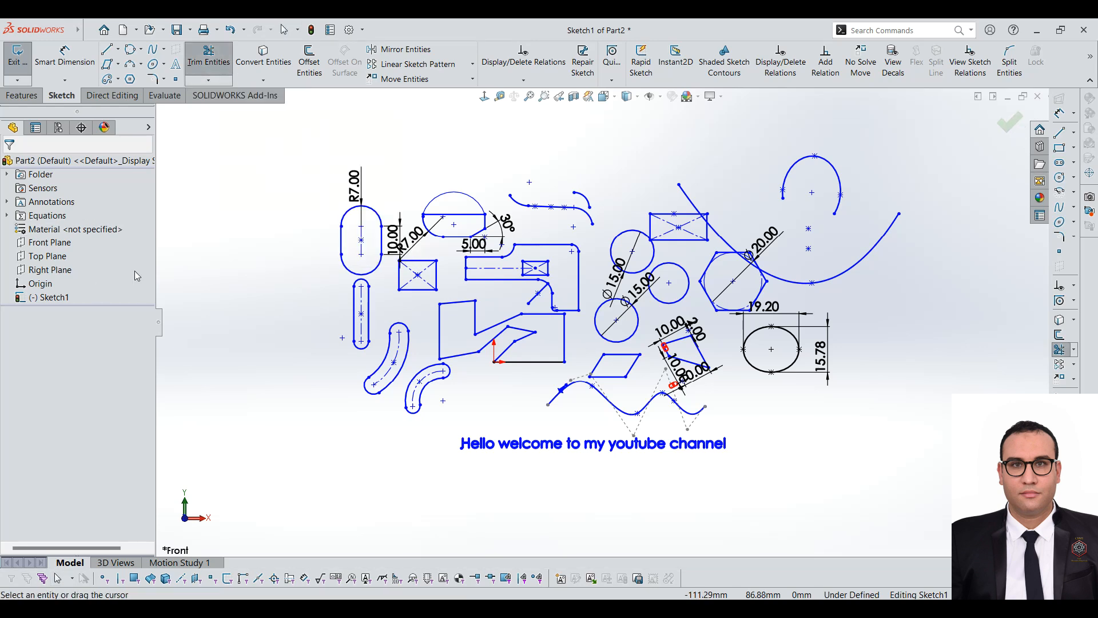
pyautogui.click(208, 80)
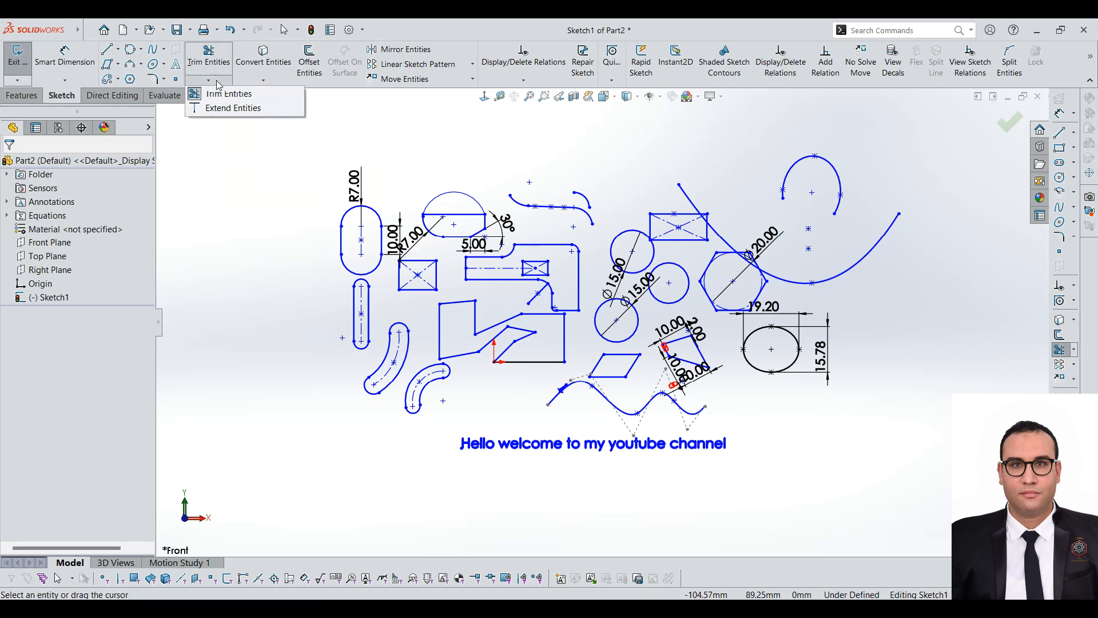
pyautogui.click(217, 93)
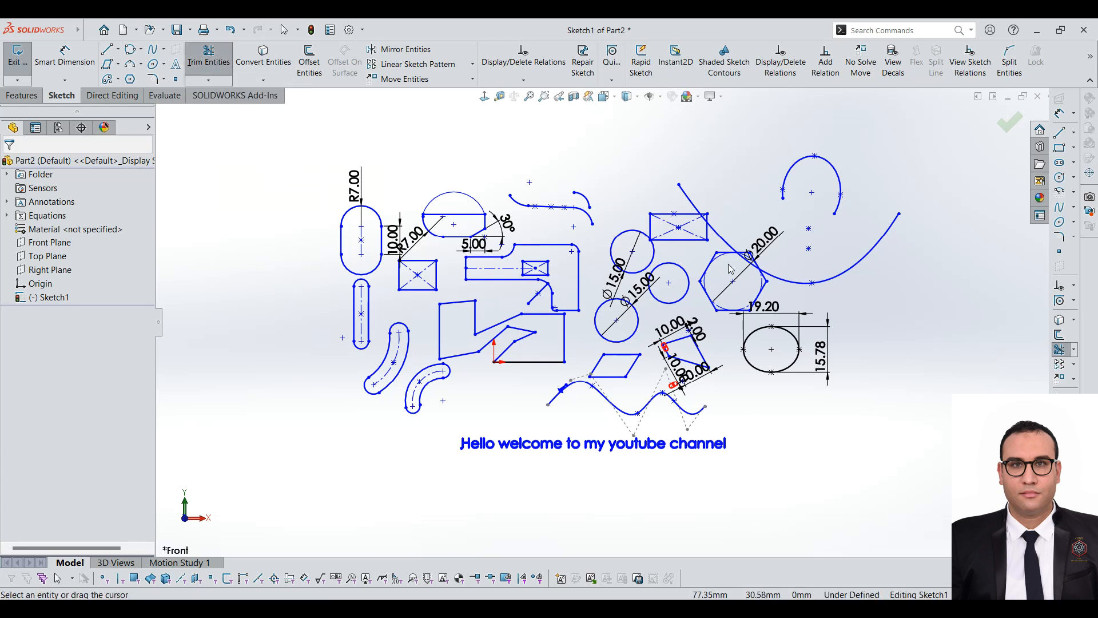
pyautogui.scroll(-5, 675, 205)
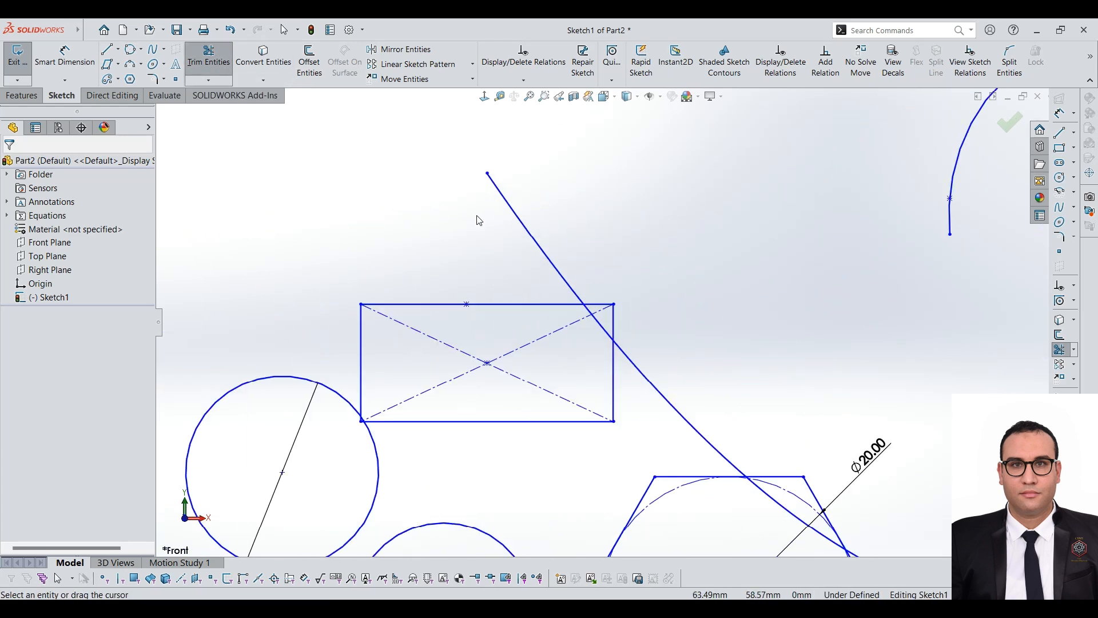
pyautogui.moveTo(497, 217)
pyautogui.mouseDown()
pyautogui.moveTo(549, 201)
pyautogui.moveTo(422, 231)
pyautogui.moveTo(559, 203)
pyautogui.moveTo(517, 209)
pyautogui.mouseUp()
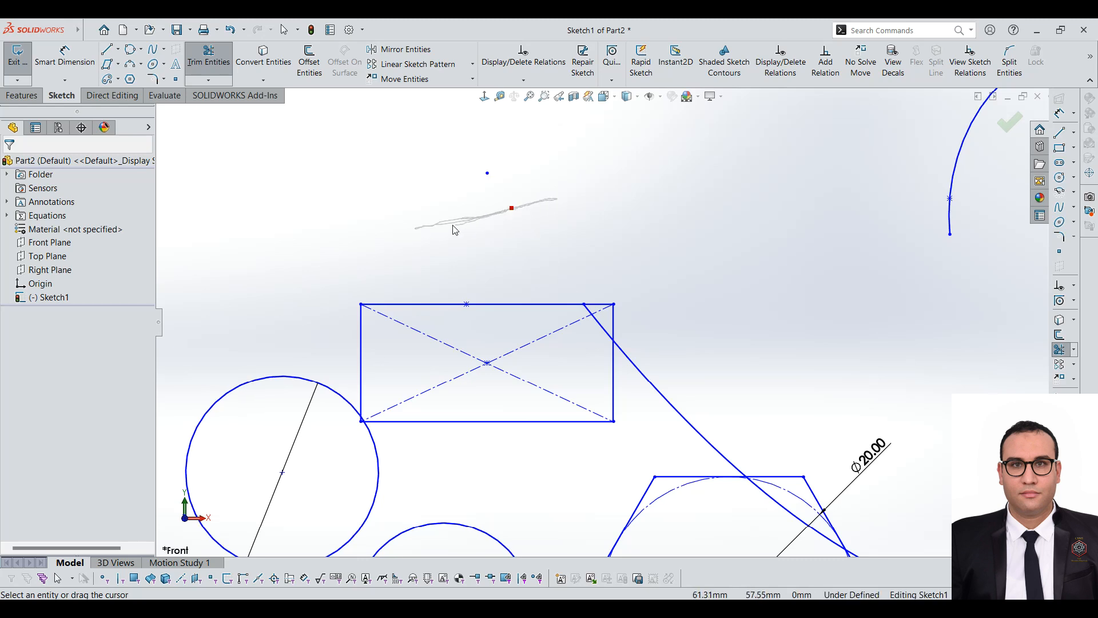
pyautogui.moveTo(433, 231); pyautogui.dragTo(432, 233)
pyautogui.hotkey('ctrl', 'z')
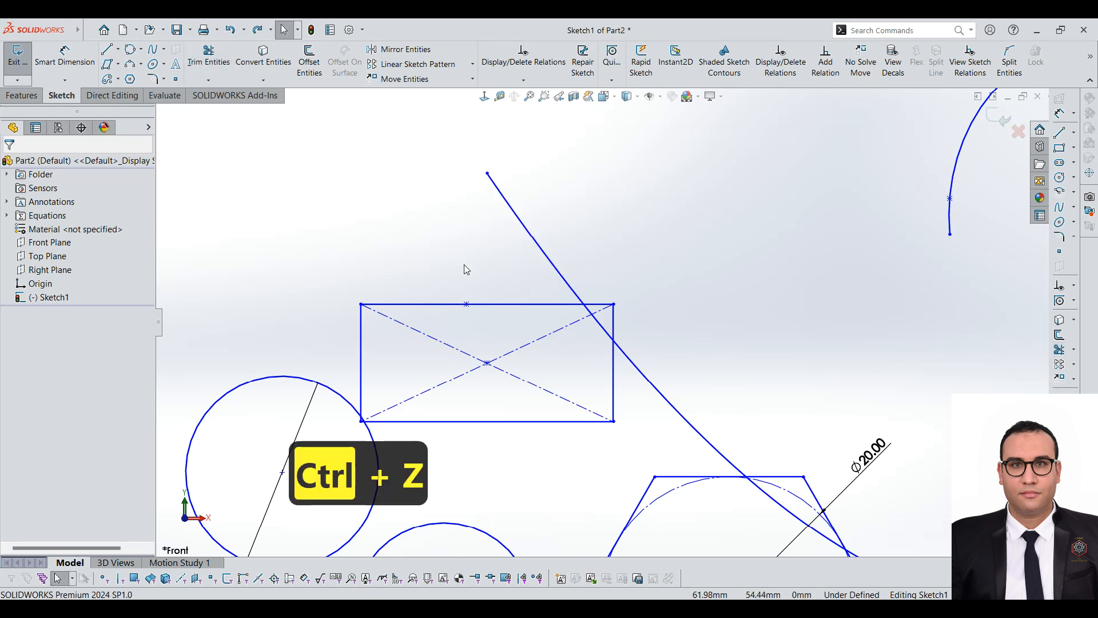
# Use Trim Entities to extend the parabola's end above the rectangle further outward, to an arc length of about 113.7 mm
pyautogui.click(210, 55)
pyautogui.scroll(6, 854, 301)
pyautogui.scroll(-8, 729, 363)
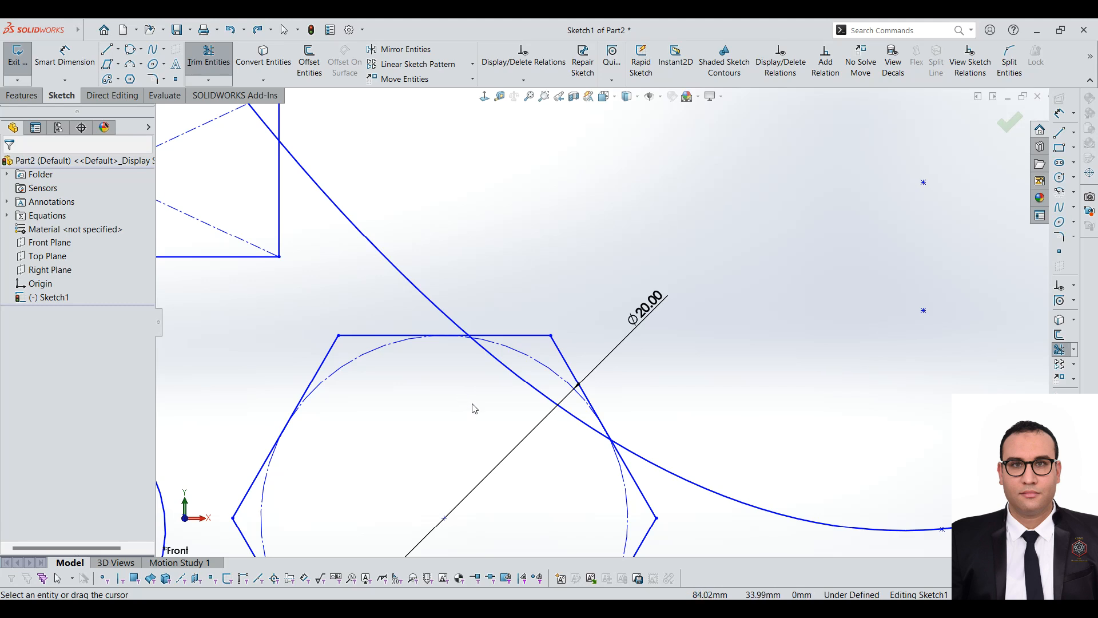
pyautogui.click(508, 370)
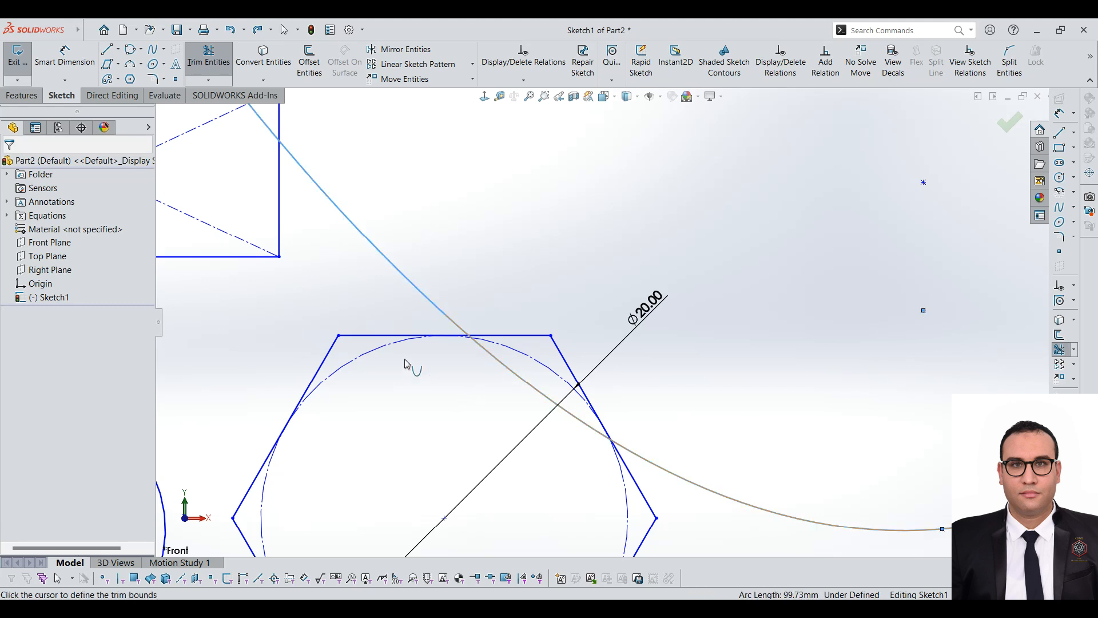
pyautogui.scroll(3, 600, 322)
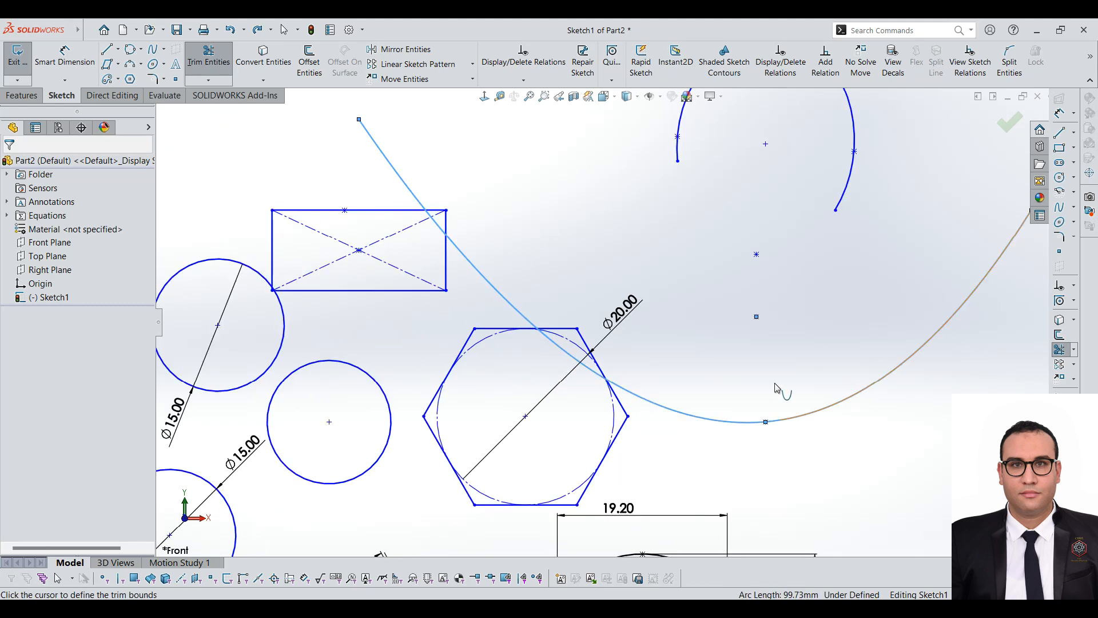
pyautogui.scroll(6, 818, 449)
pyautogui.scroll(-6, 686, 335)
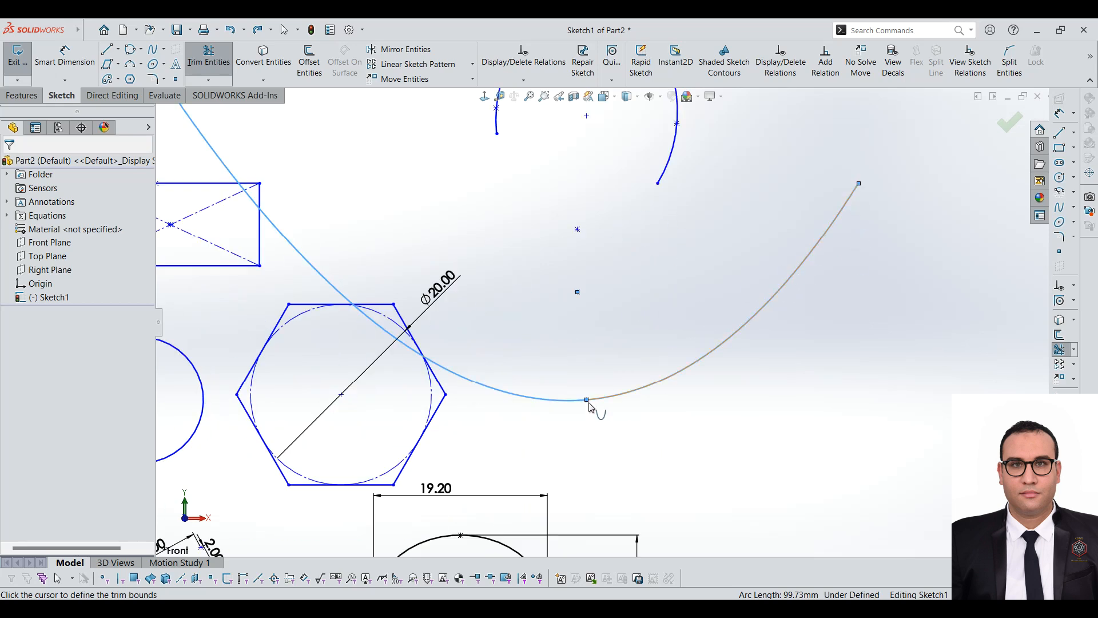
pyautogui.scroll(3, 599, 323)
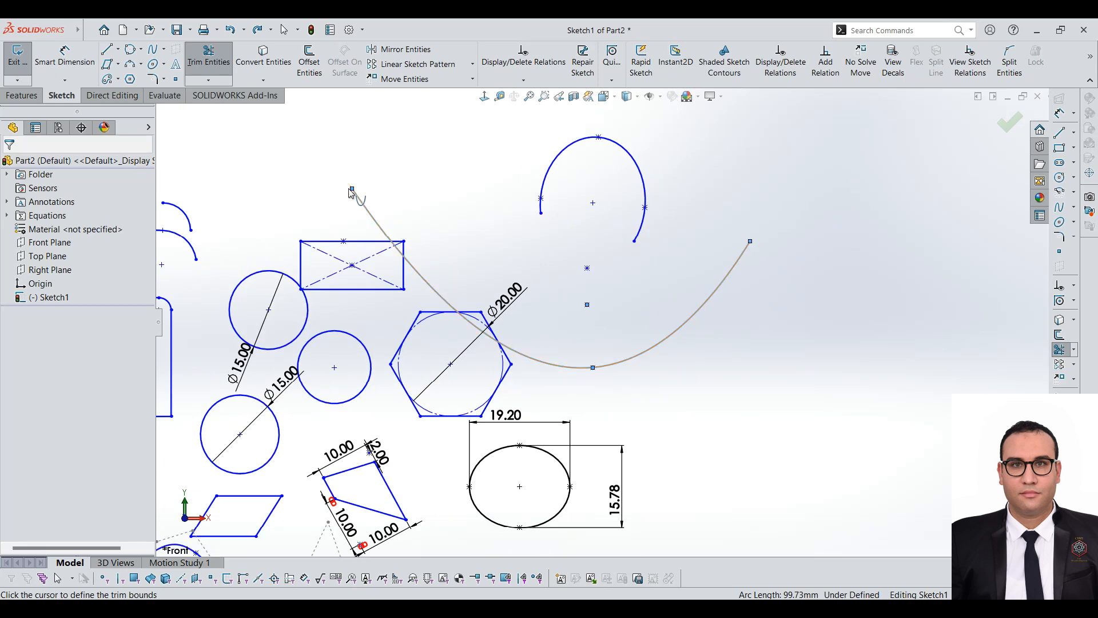
pyautogui.click(315, 130)
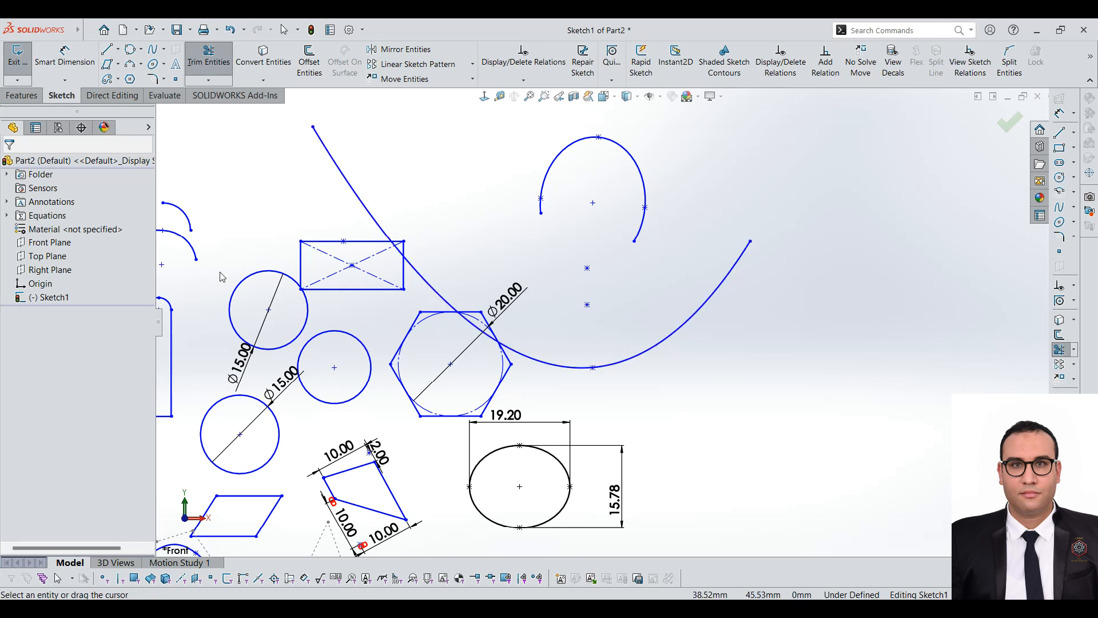
# Extend the parabola's other end upward past the height of the partial ellipse with Trim Entities
pyautogui.click(652, 352)
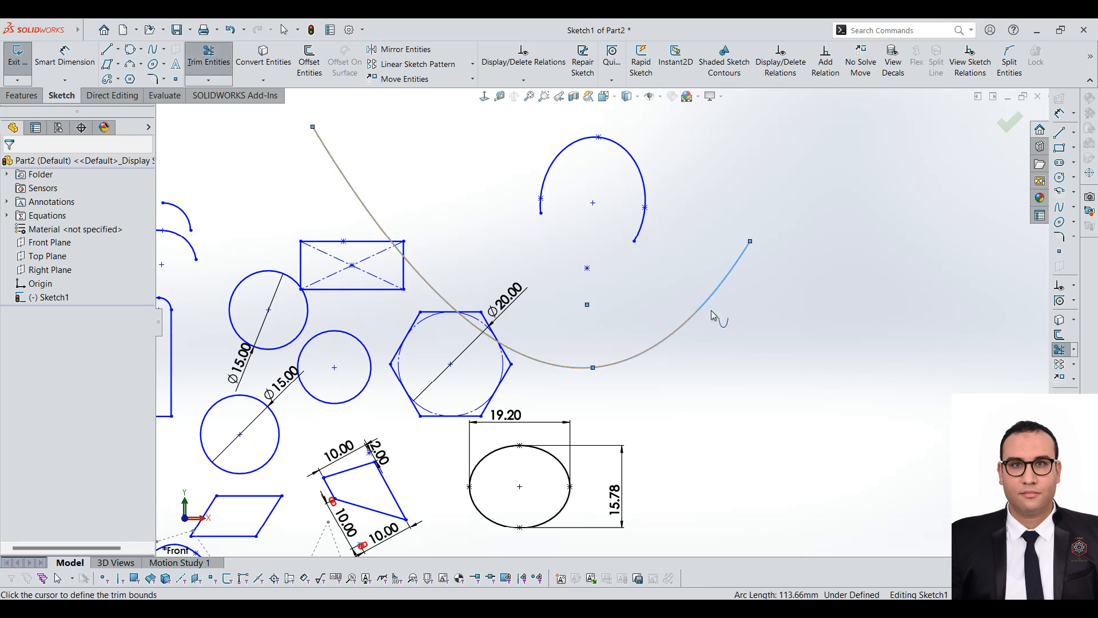
pyautogui.moveTo(758, 226); pyautogui.dragTo(816, 110)
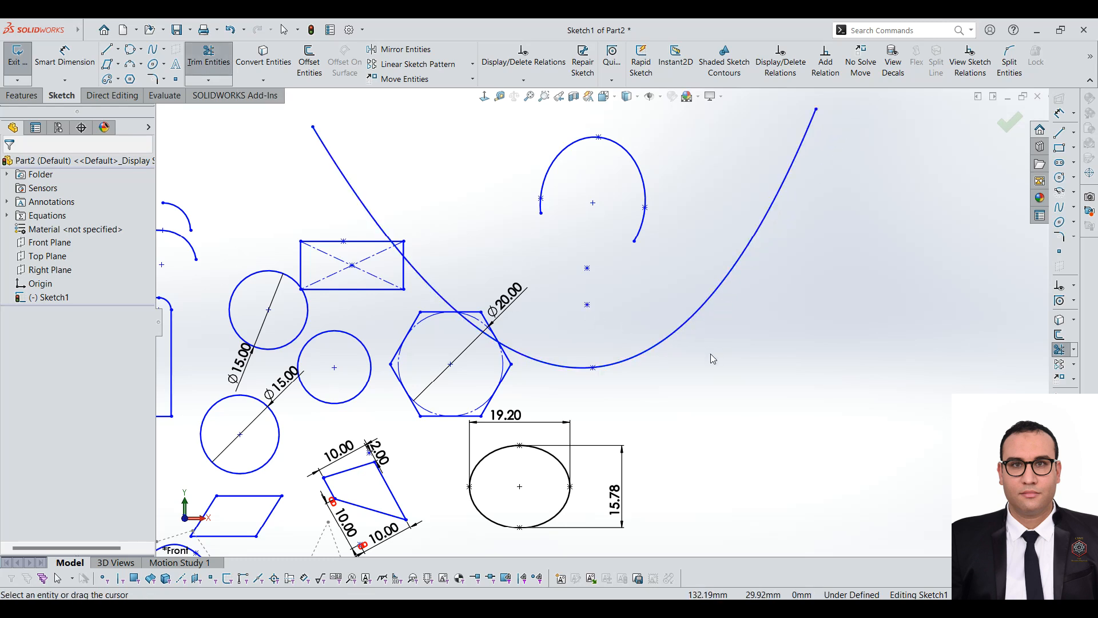
pyautogui.click(208, 80)
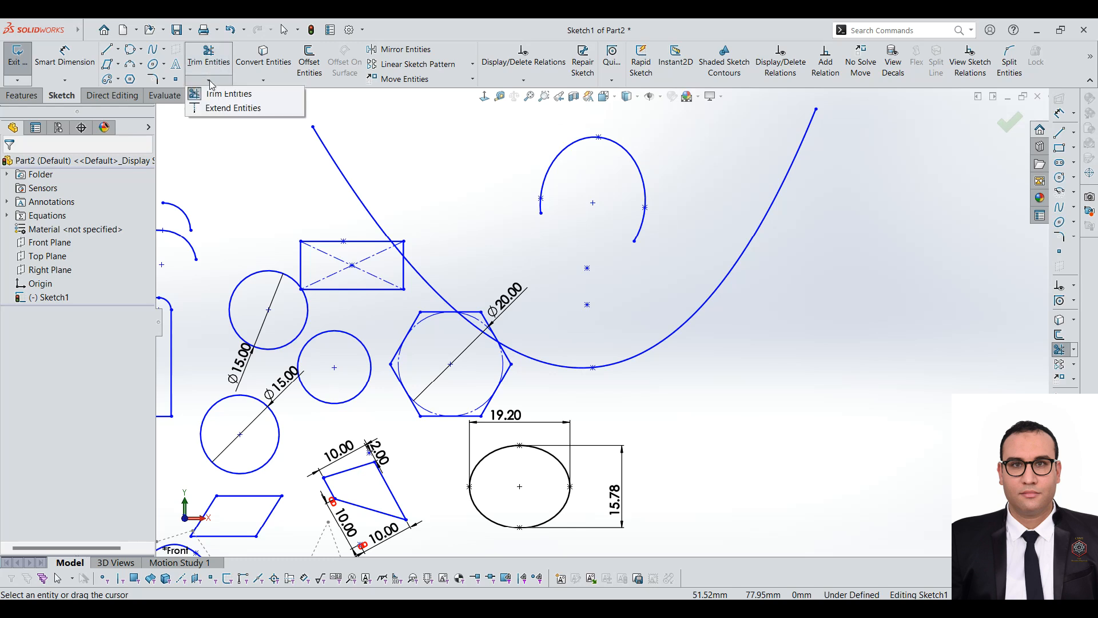
pyautogui.click(245, 155)
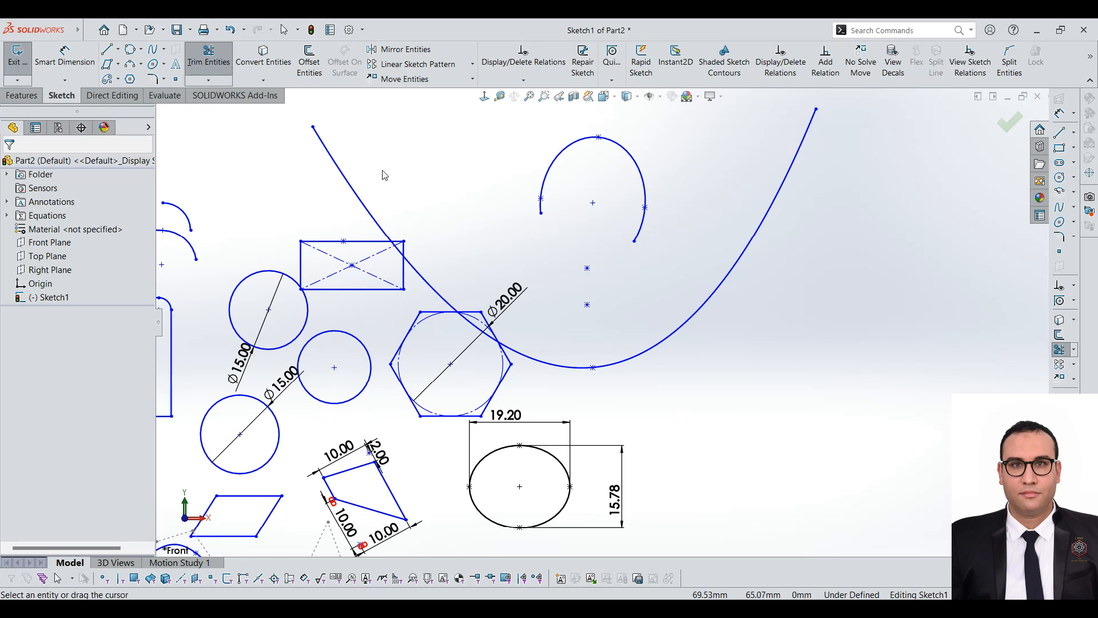
# Power-trim the parabola segment lying between the rectangle's right side and the hexagon's top edge
pyautogui.scroll(-3, 394, 257)
pyautogui.moveTo(505, 175)
pyautogui.mouseDown()
pyautogui.moveTo(495, 216)
pyautogui.moveTo(527, 213)
pyautogui.moveTo(543, 248)
pyautogui.moveTo(456, 320)
pyautogui.mouseUp()
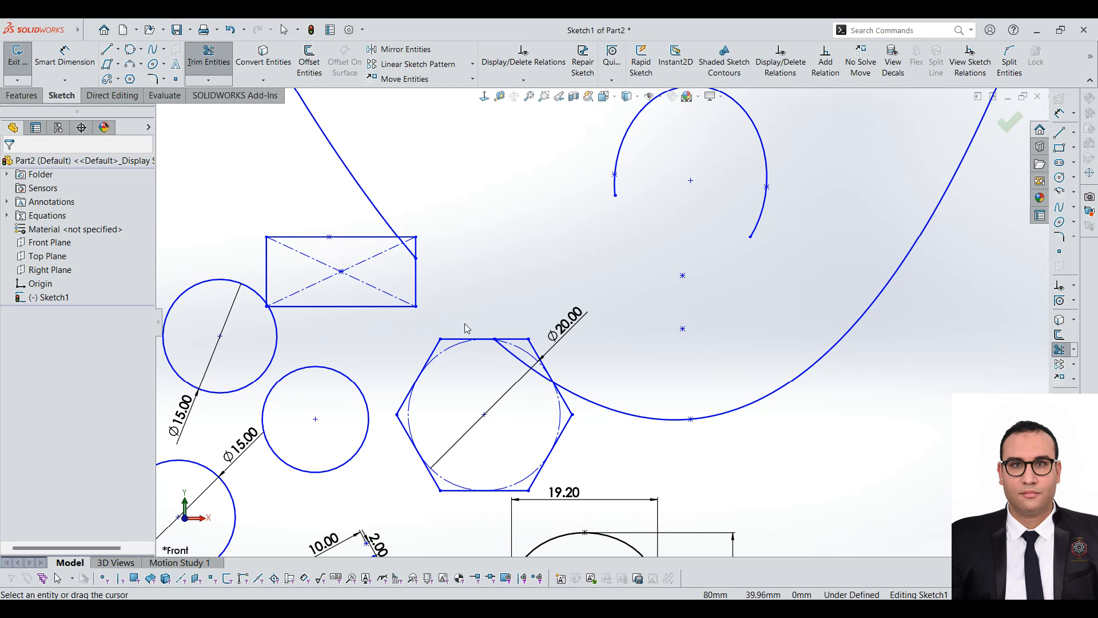
pyautogui.scroll(-2, 609, 351)
pyautogui.scroll(5, 716, 348)
pyautogui.scroll(-3, 612, 418)
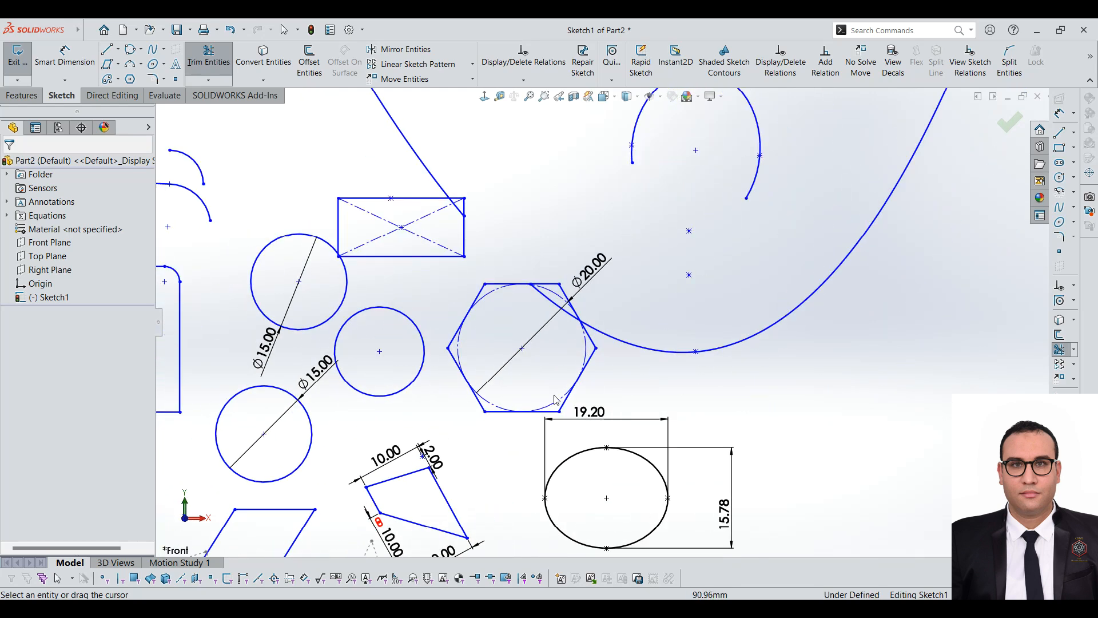
# Power-trim the short end of the rectangle's left side between the neighbouring circle and the lower corner
pyautogui.scroll(-3, 269, 223)
pyautogui.scroll(-2, 497, 264)
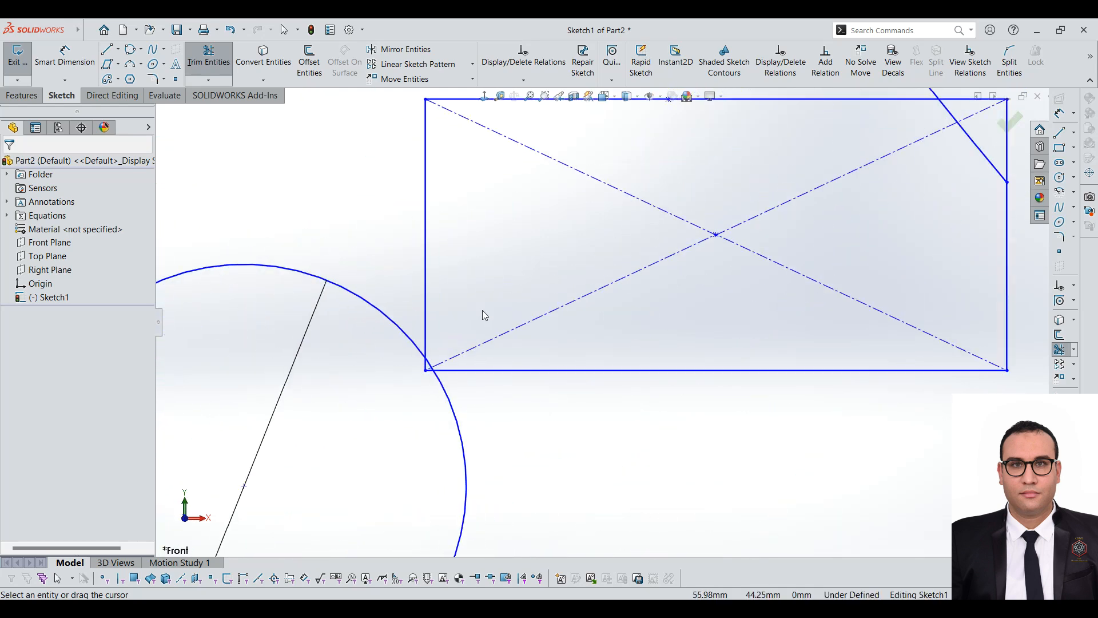
pyautogui.scroll(-4, 449, 326)
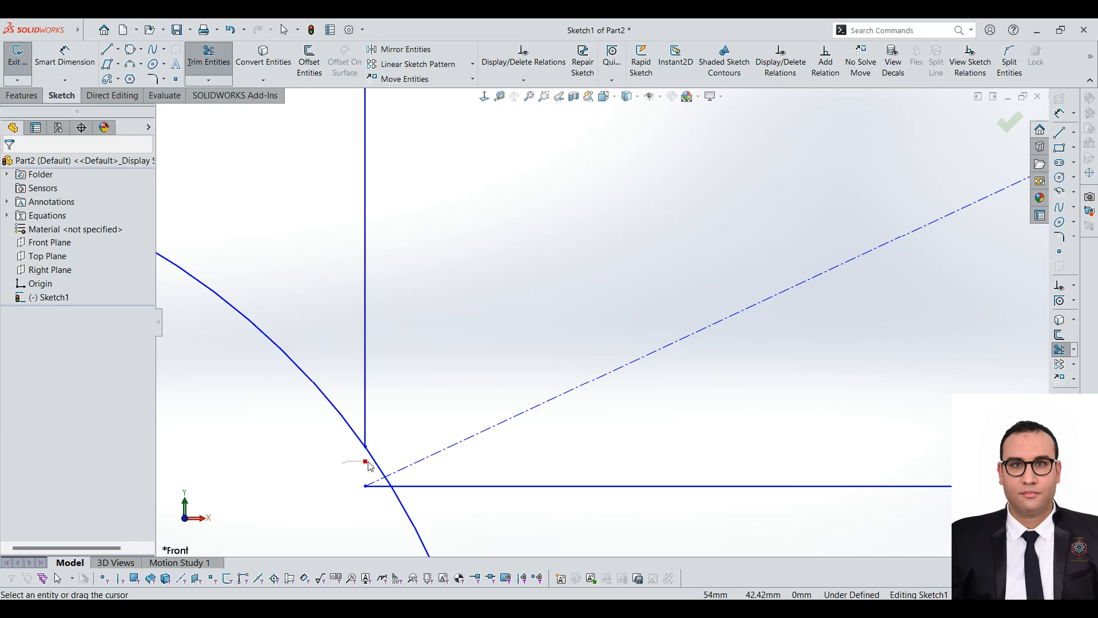
pyautogui.scroll(6, 289, 438)
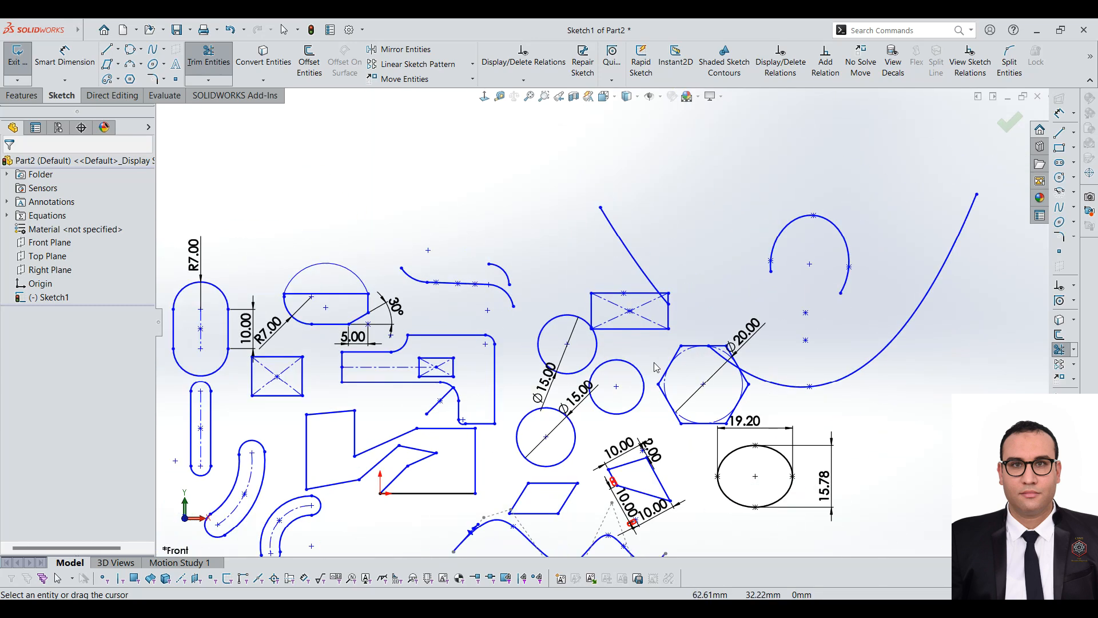
pyautogui.scroll(2, 597, 335)
pyautogui.scroll(-2, 703, 327)
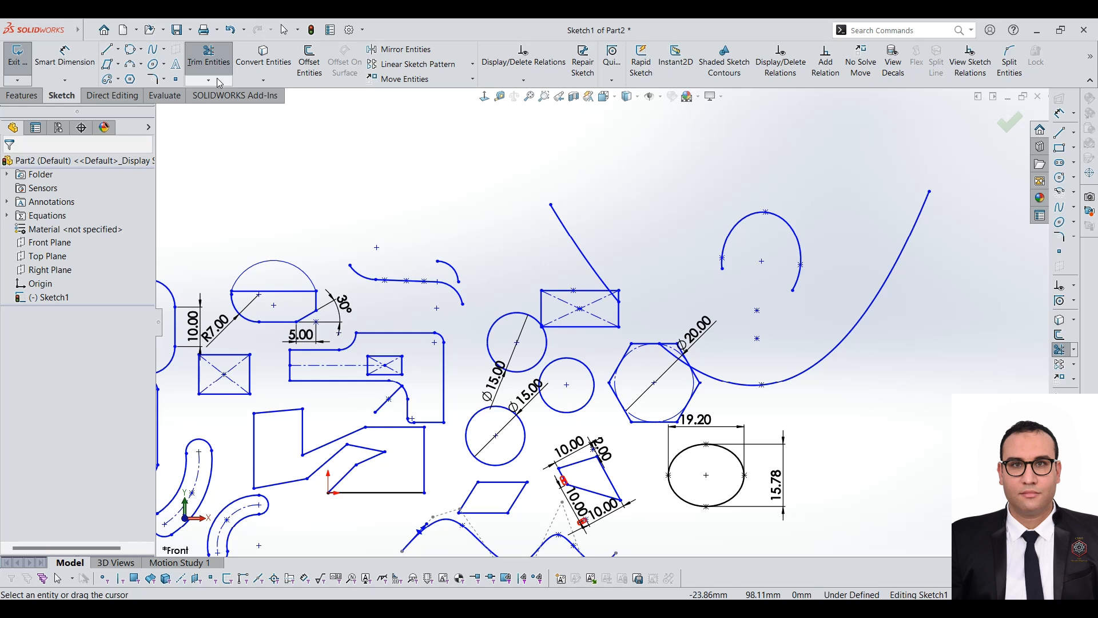
pyautogui.scroll(2, 568, 318)
pyautogui.scroll(-2, 532, 394)
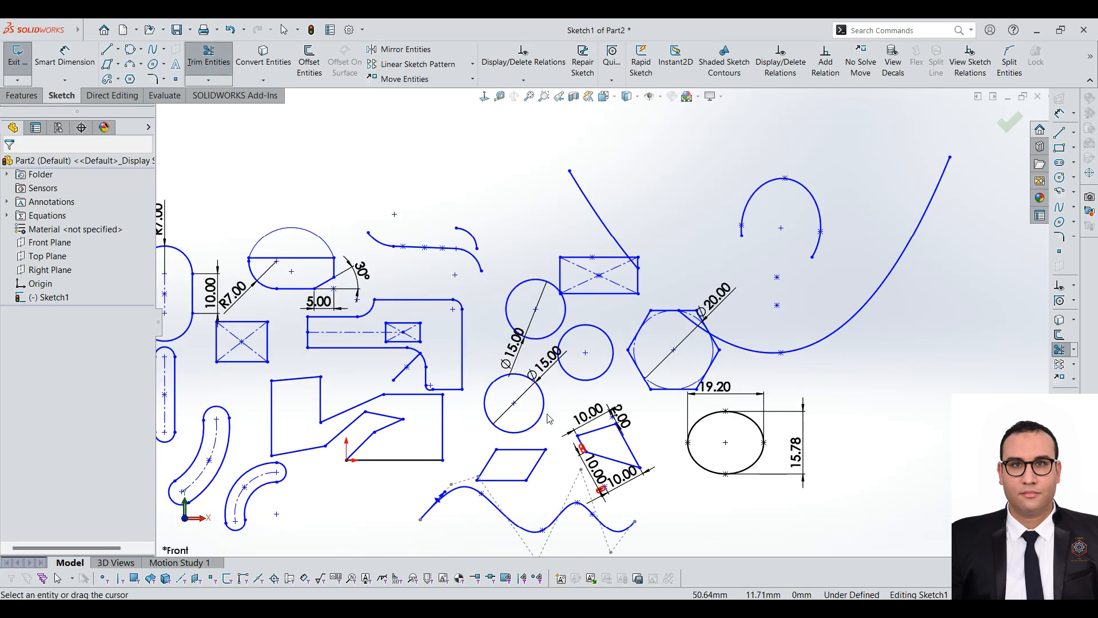
# Review the Trim options by switching to Corner and back to Power trim, and close the tool
pyautogui.press('Escape')
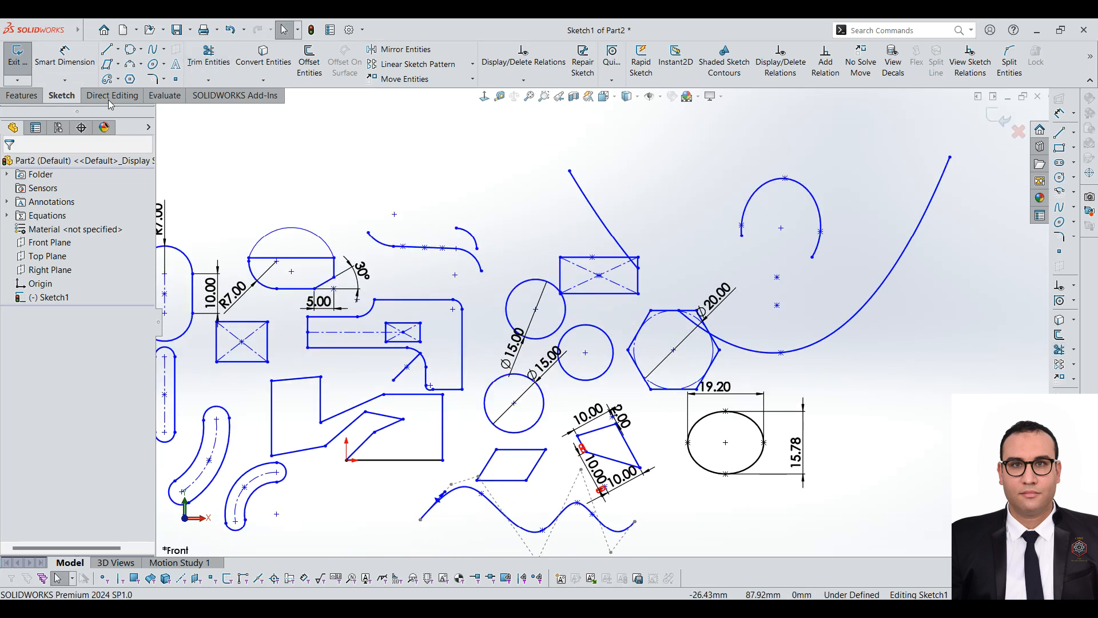
pyautogui.click(200, 55)
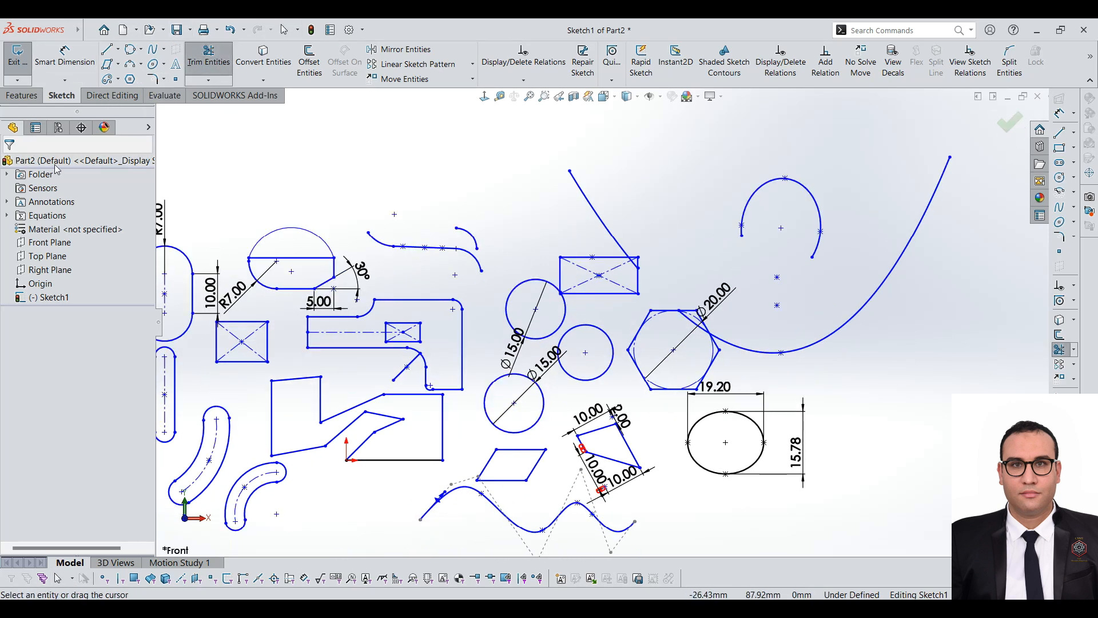
pyautogui.click(58, 132)
pyautogui.click(35, 129)
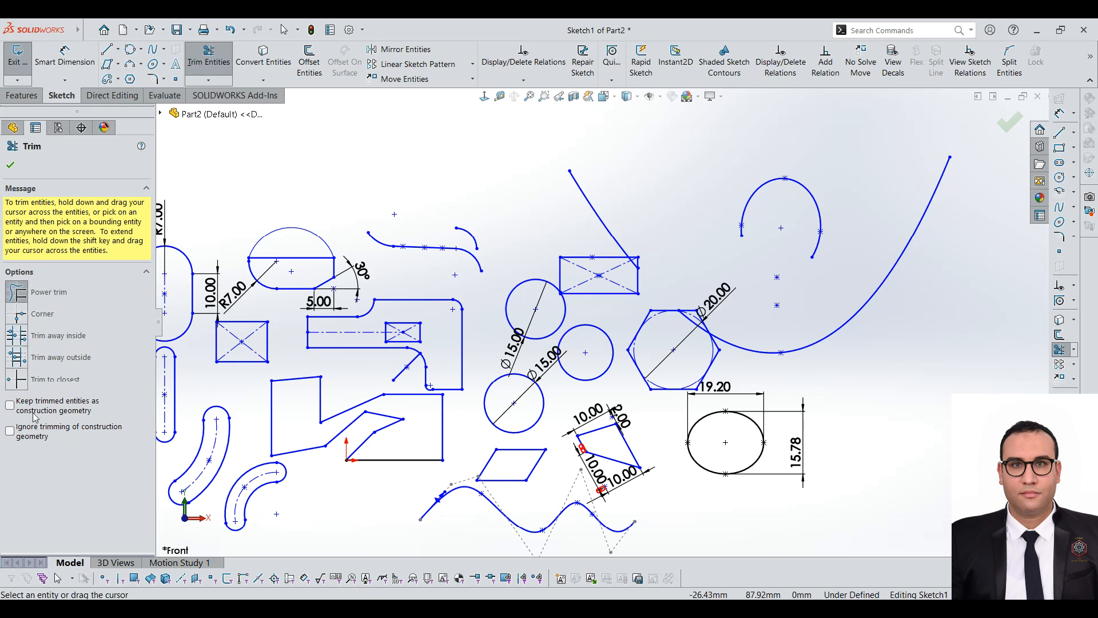
pyautogui.click(22, 315)
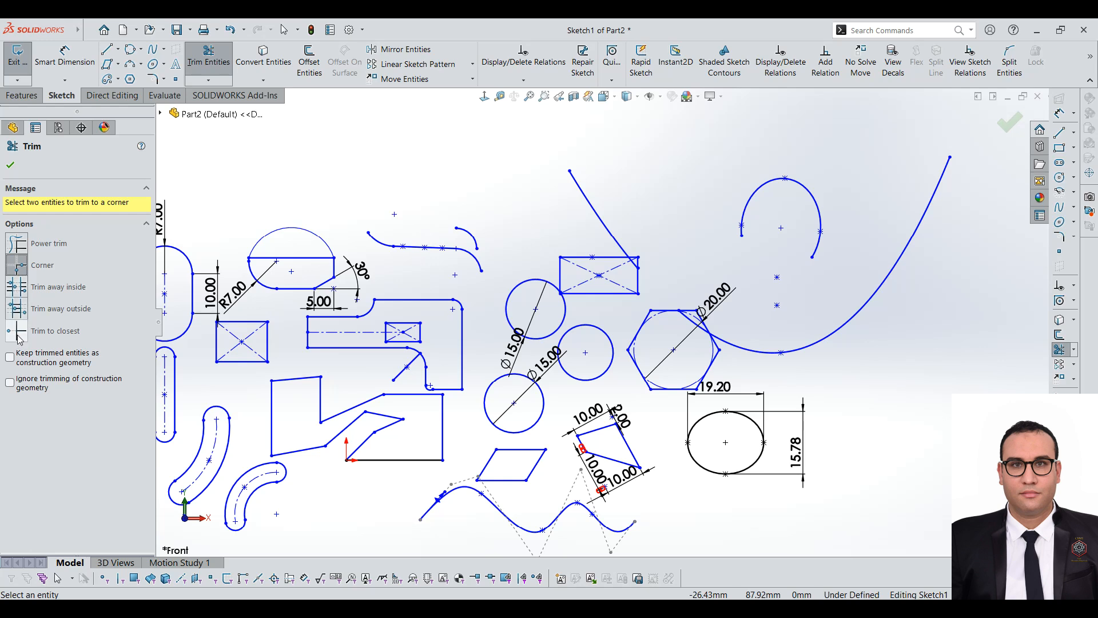
pyautogui.click(16, 244)
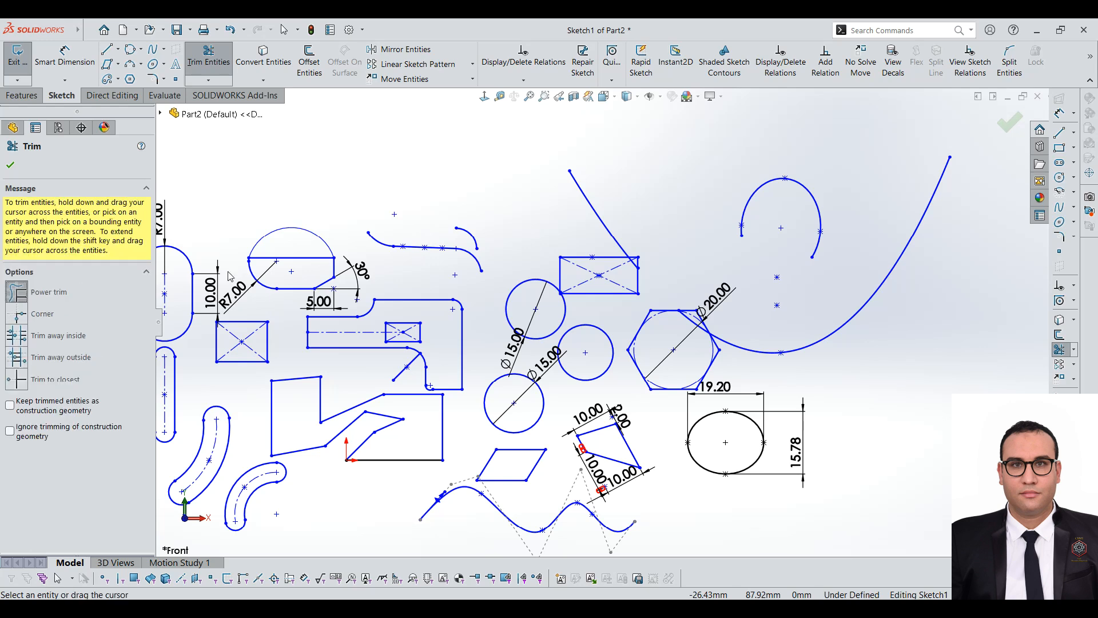
pyautogui.click(10, 162)
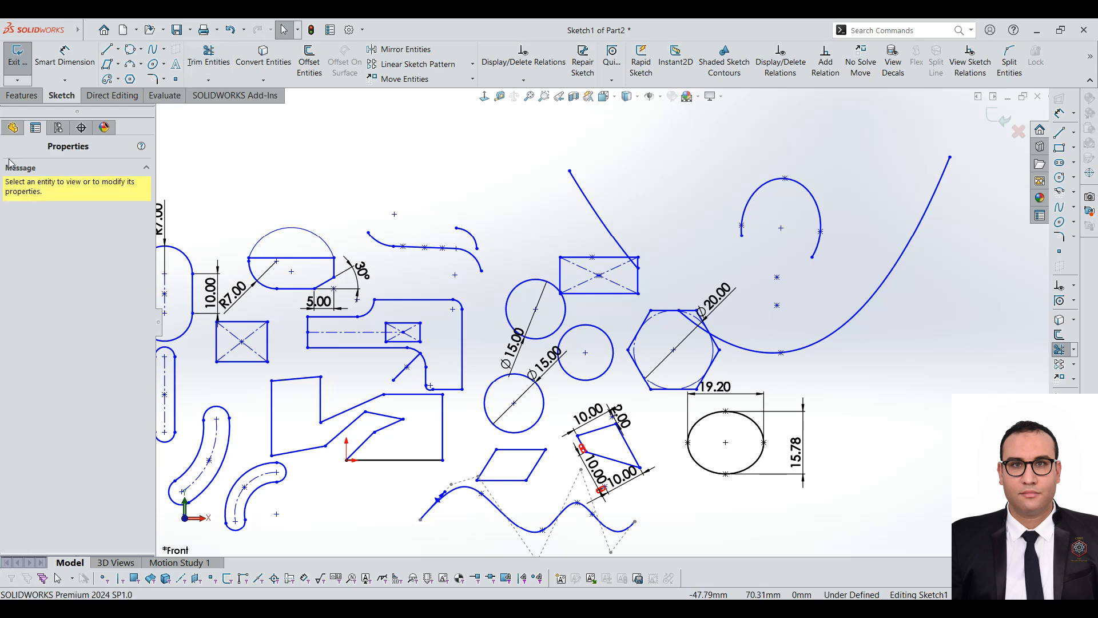
# Extend the parabola's upper segment from the rectangle to the hexagon with Extend Entities, and undo the extension
pyautogui.click(209, 80)
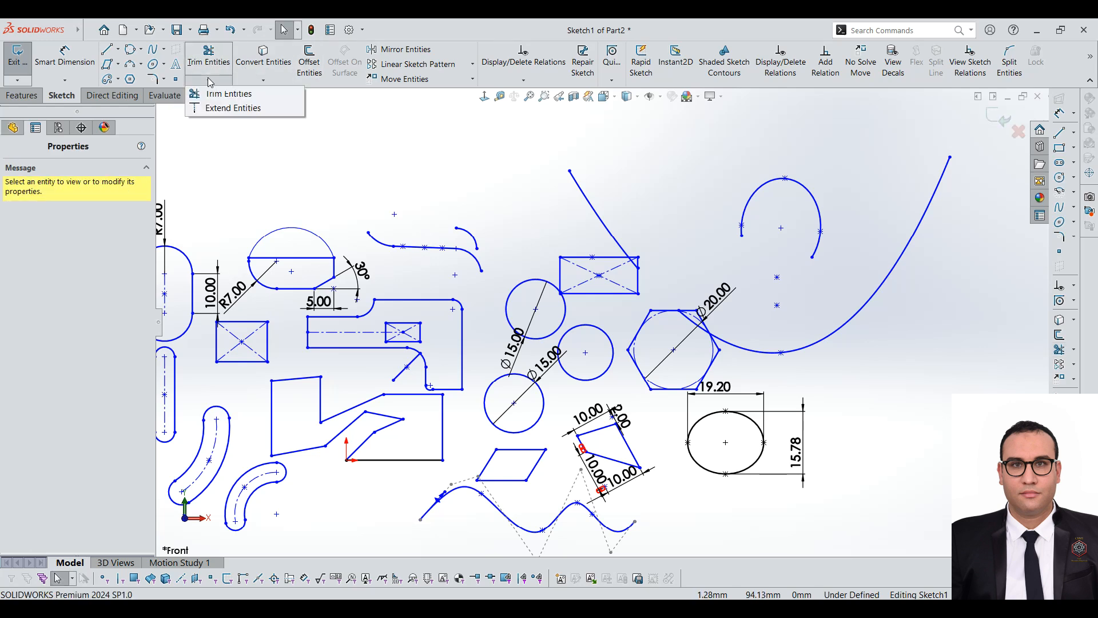
pyautogui.click(215, 108)
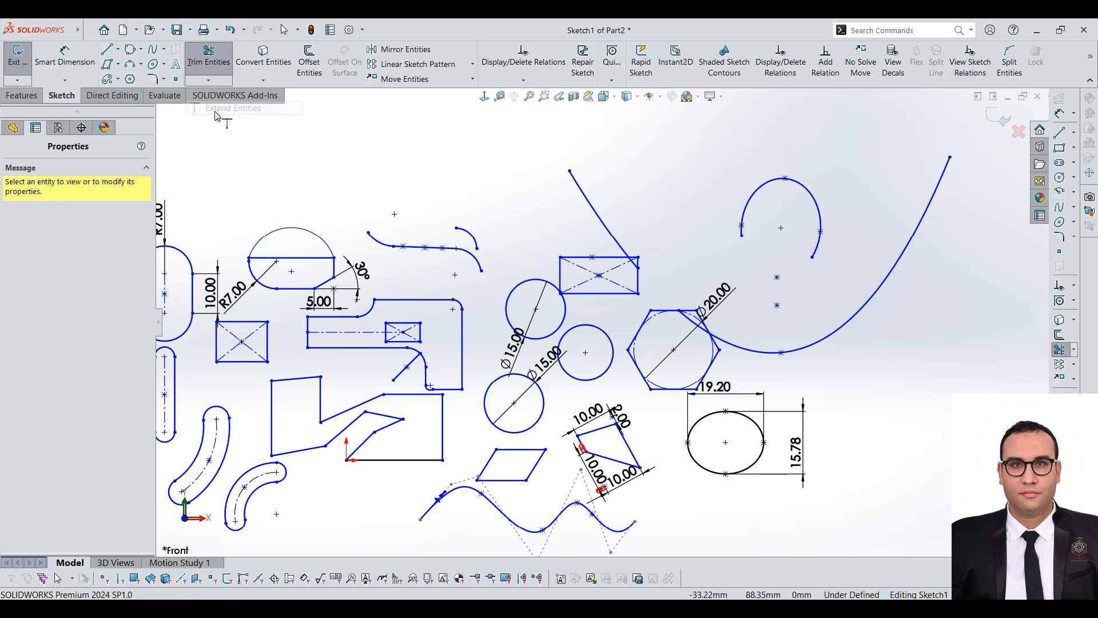
pyautogui.click(585, 196)
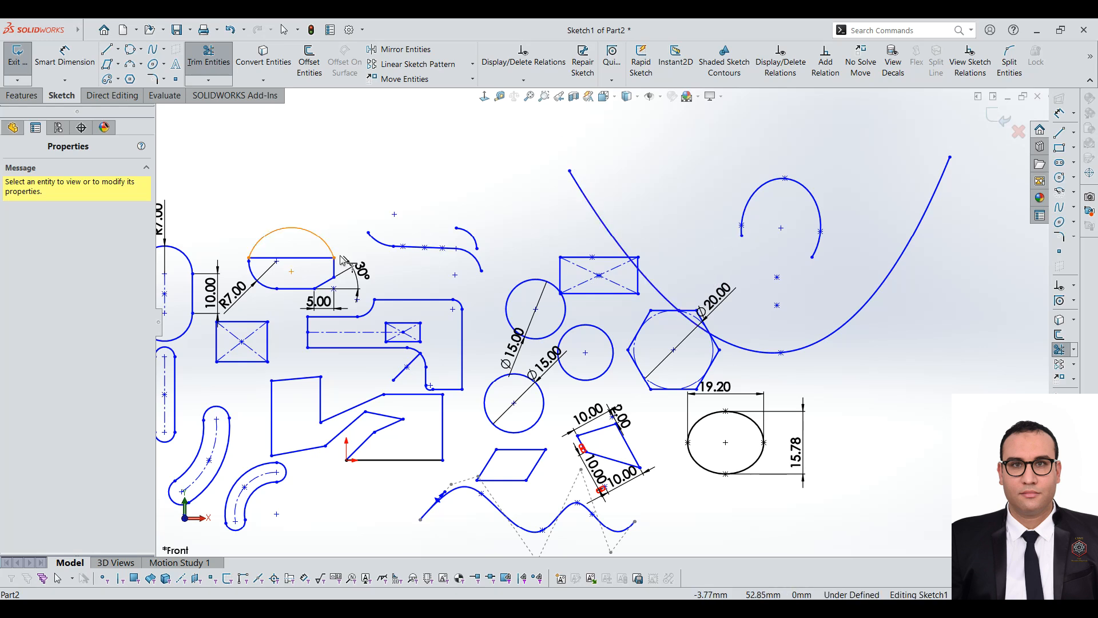
pyautogui.hotkey('ctrl', 'z')
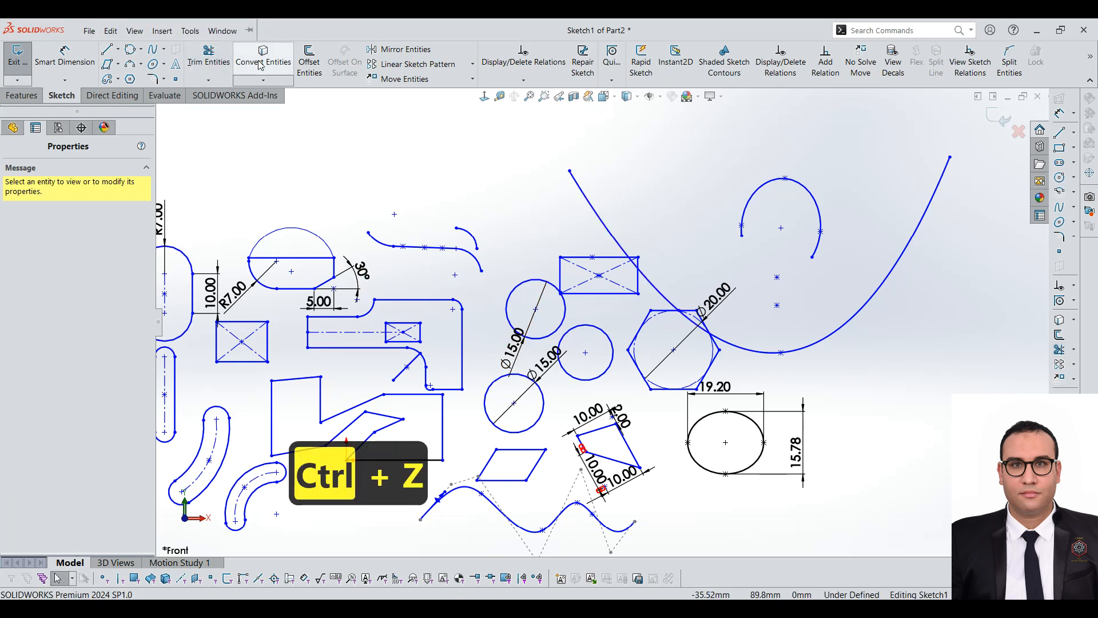
pyautogui.click(209, 79)
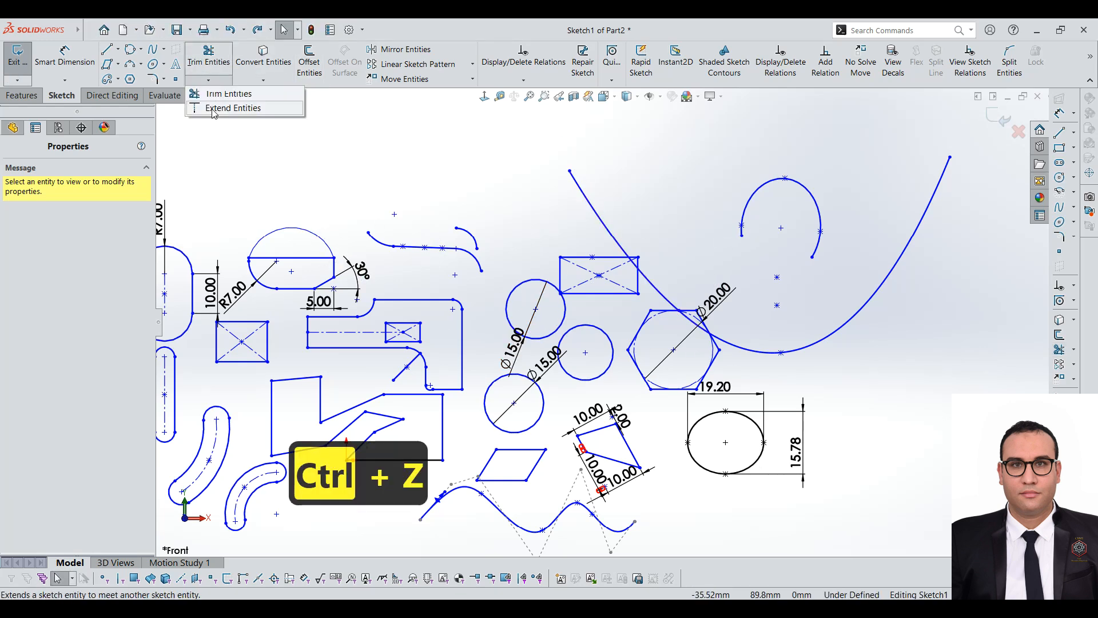
pyautogui.click(213, 110)
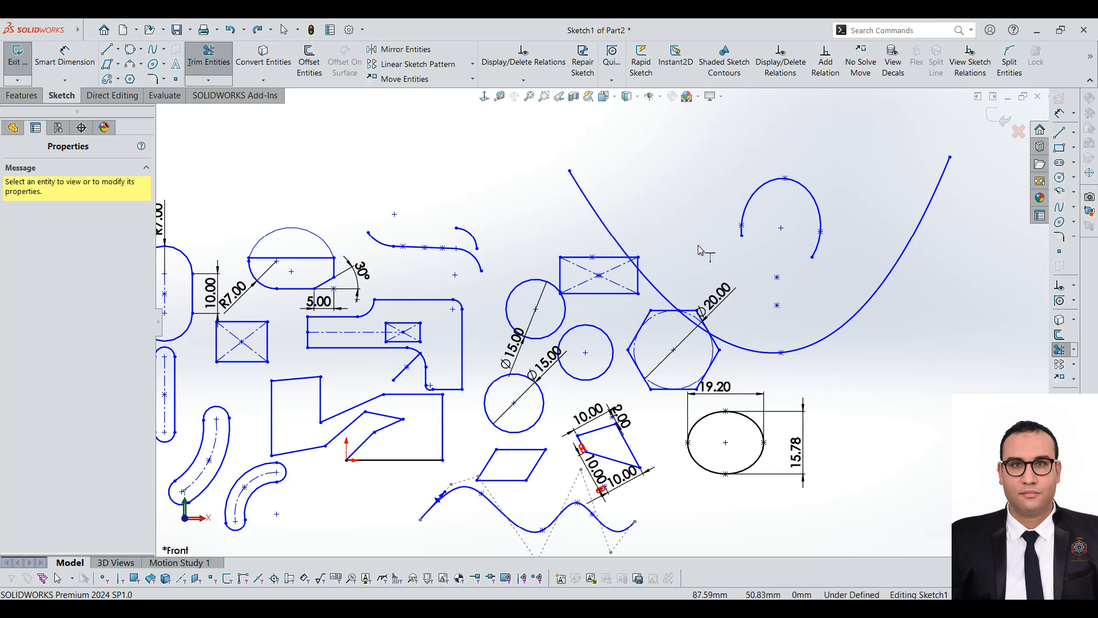
pyautogui.hotkey('ctrl', 'z')
pyautogui.scroll(-3, 677, 267)
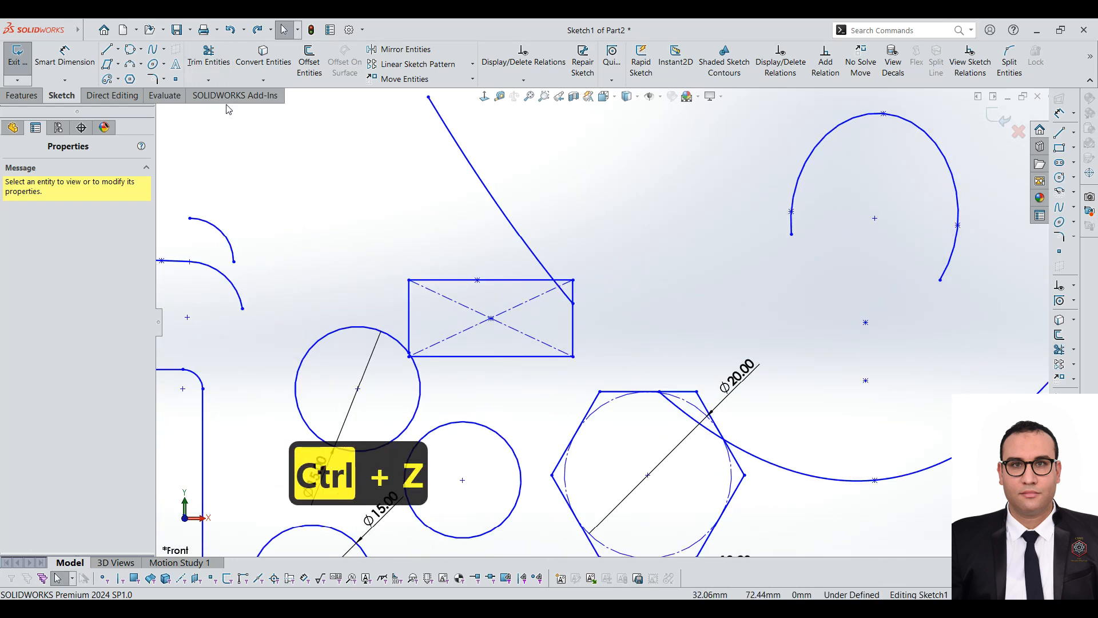
# Extend the rectangle's shortened left side back down to its lower corner beside the circle with Extend Entities
pyautogui.click(208, 79)
pyautogui.click(210, 109)
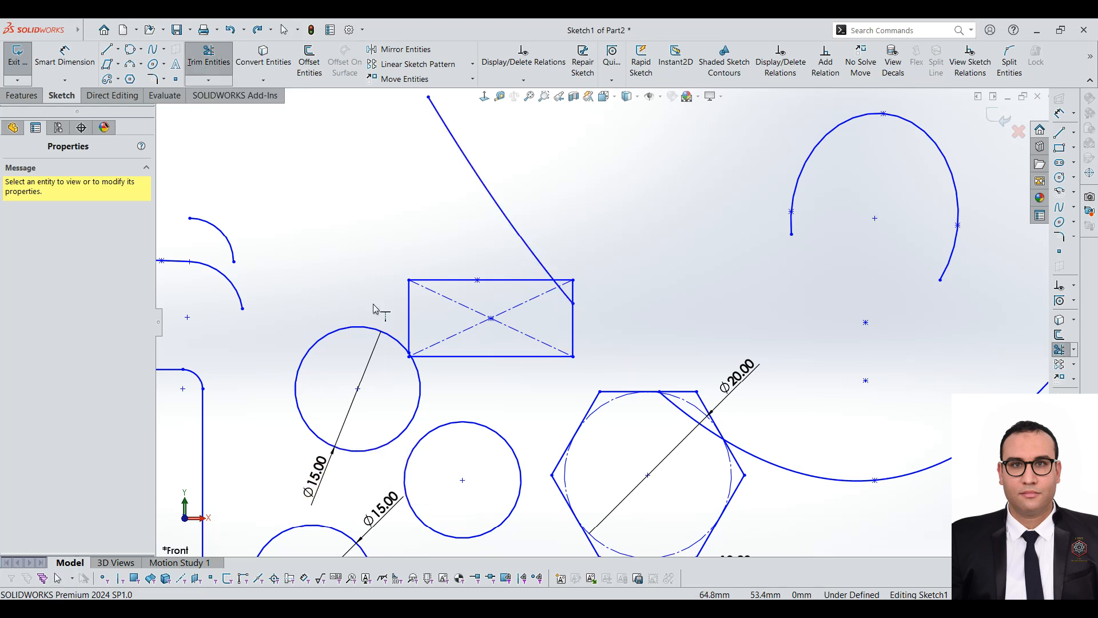
pyautogui.scroll(5, 373, 304)
pyautogui.scroll(-4, 462, 332)
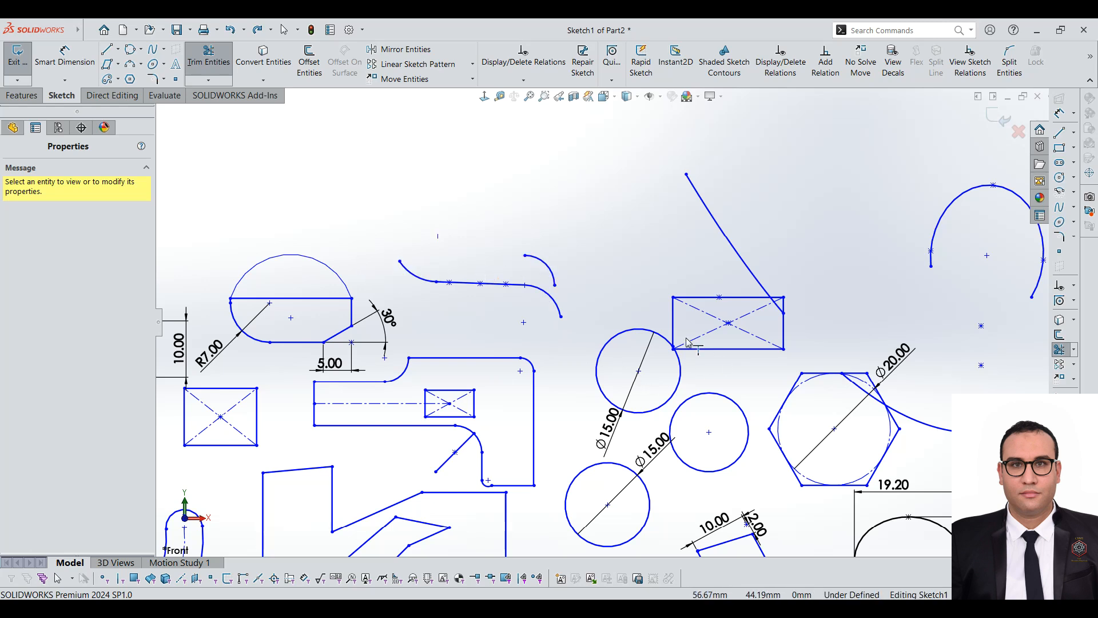
pyautogui.scroll(-6, 658, 340)
pyautogui.click(642, 448)
pyautogui.scroll(6, 468, 320)
pyautogui.scroll(9, 468, 321)
pyautogui.scroll(-2, 606, 429)
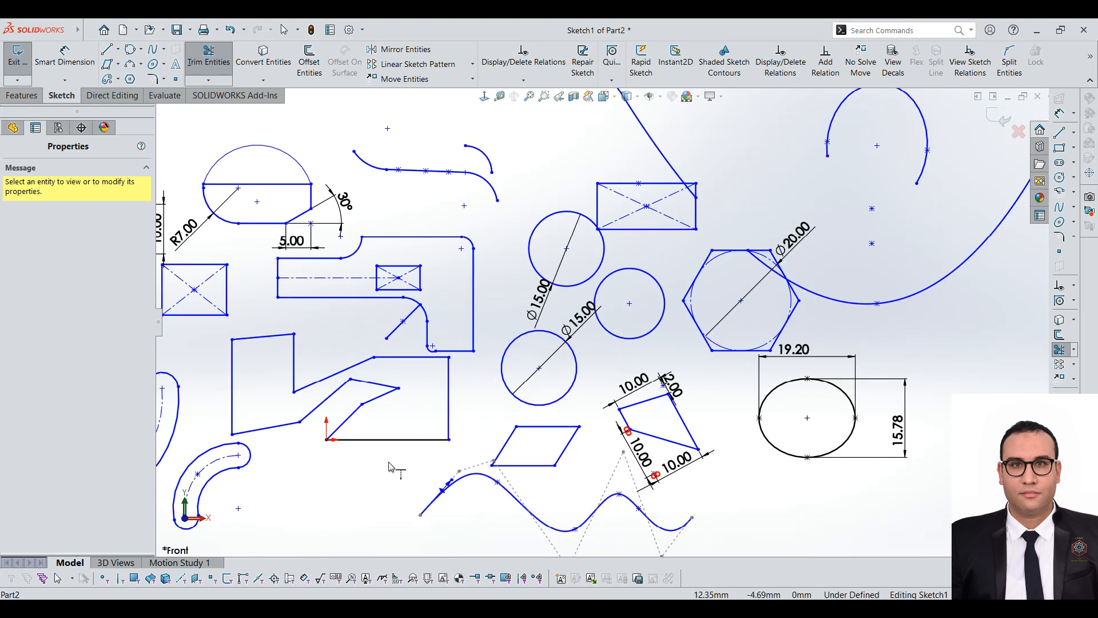
pyautogui.scroll(2, 395, 475)
pyautogui.scroll(-4, 504, 423)
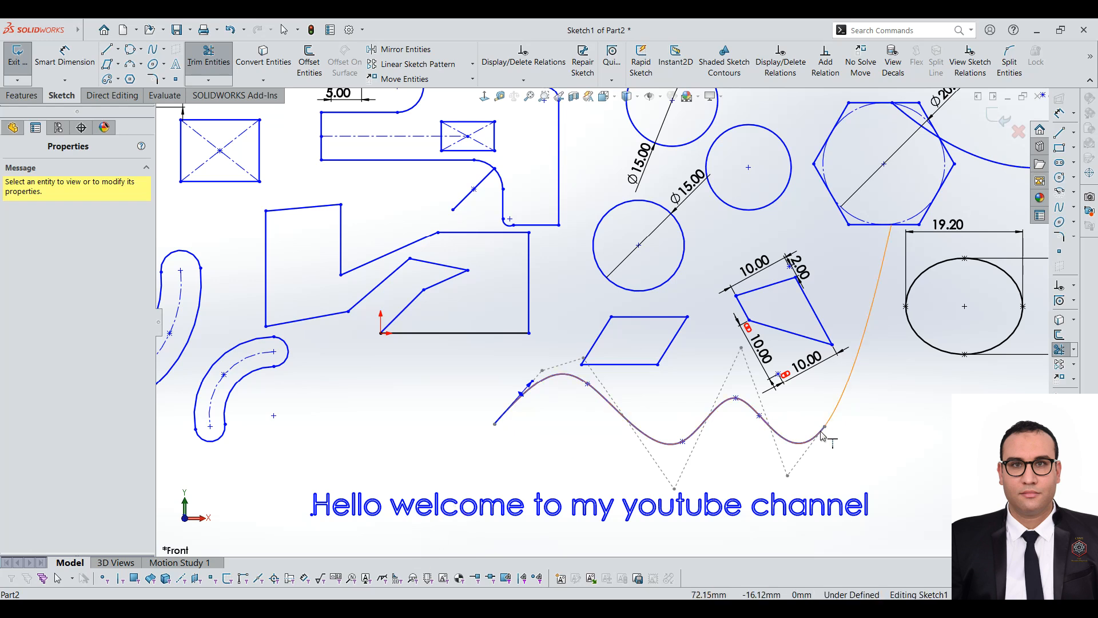
pyautogui.press('z')
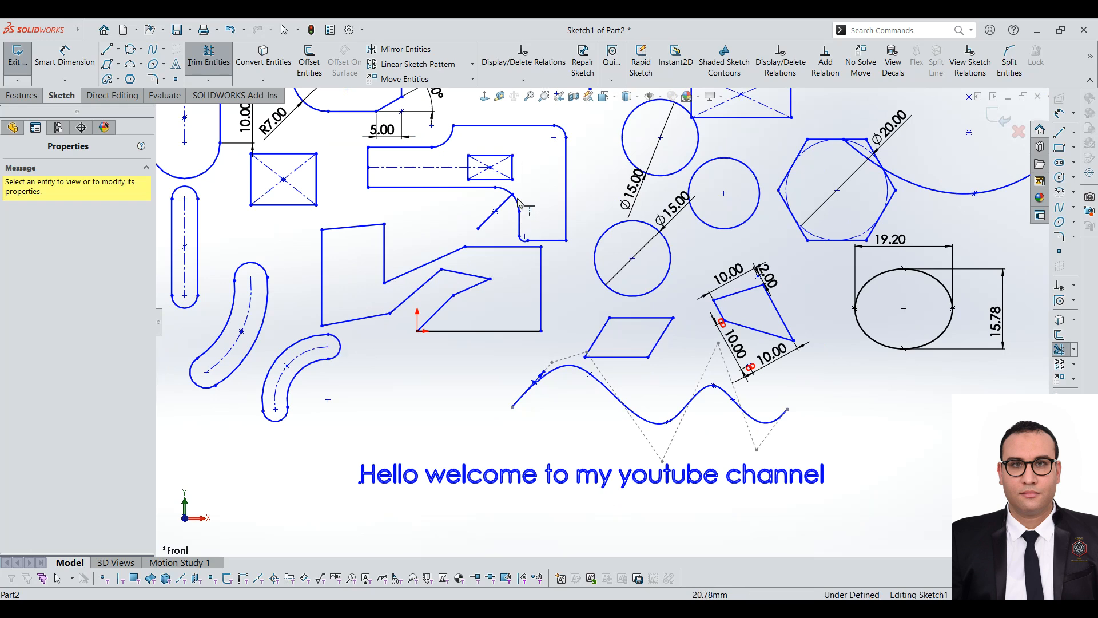
pyautogui.scroll(2, 414, 219)
pyautogui.scroll(-2, 395, 157)
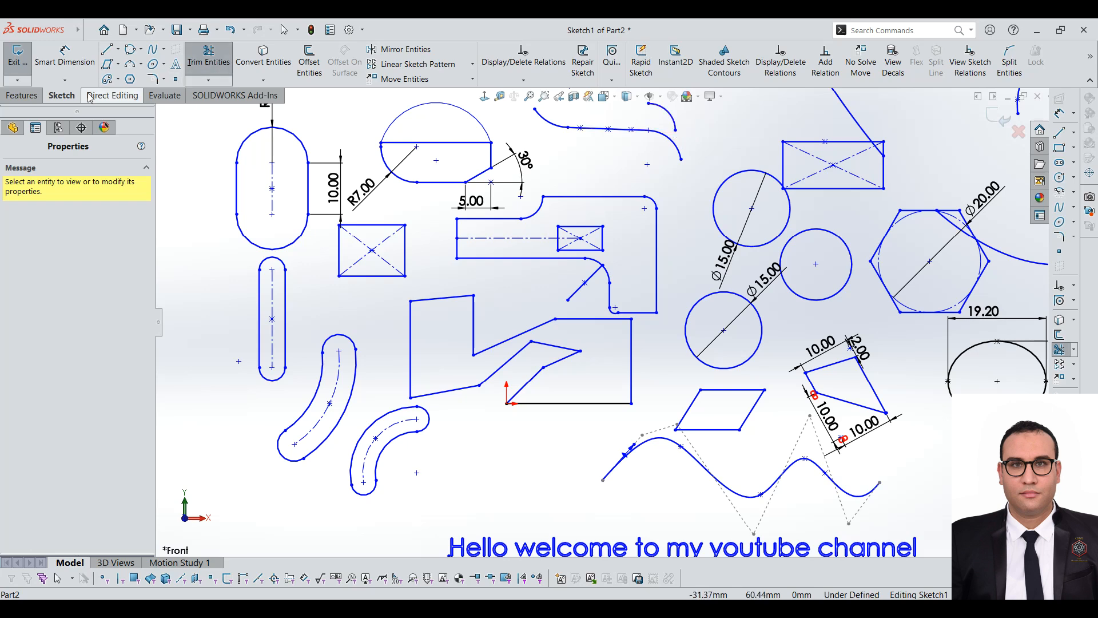
pyautogui.click(214, 56)
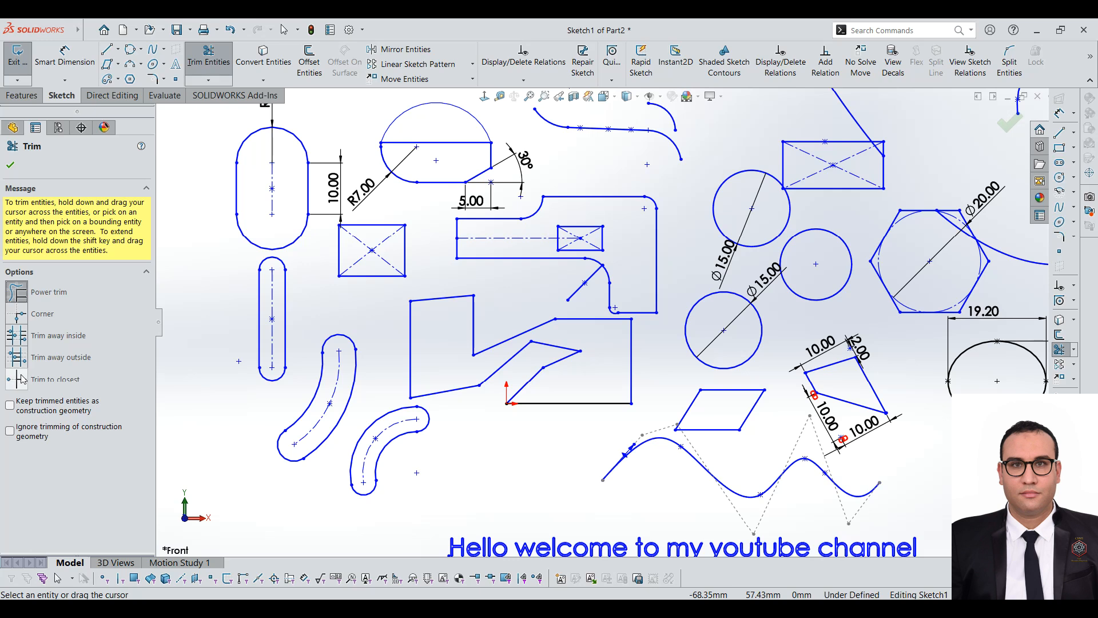
pyautogui.press('Escape')
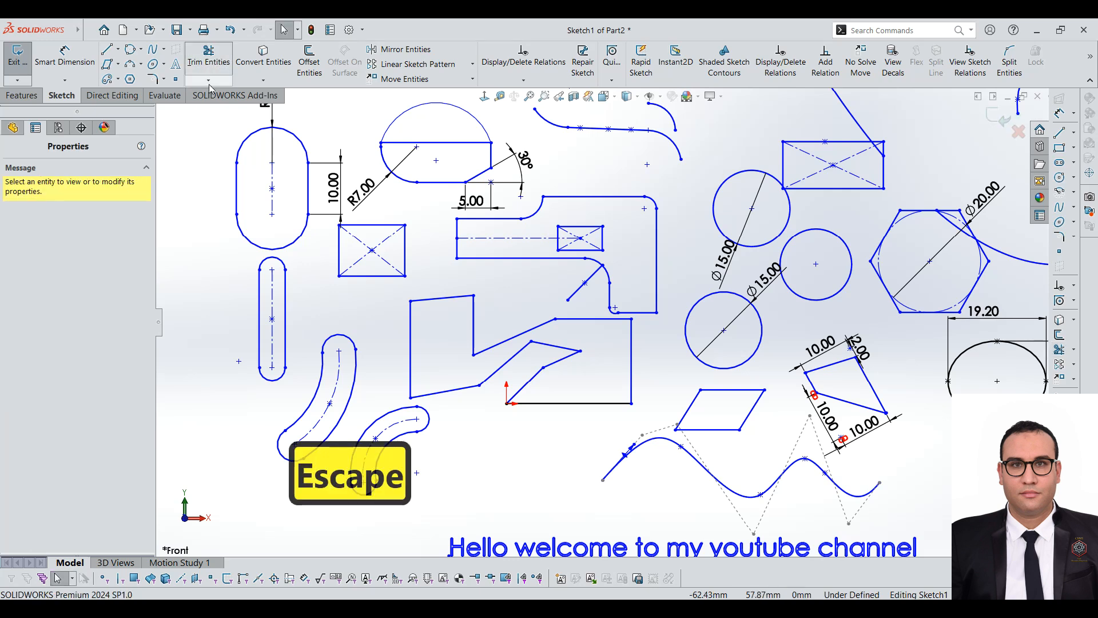
pyautogui.click(208, 79)
pyautogui.click(213, 107)
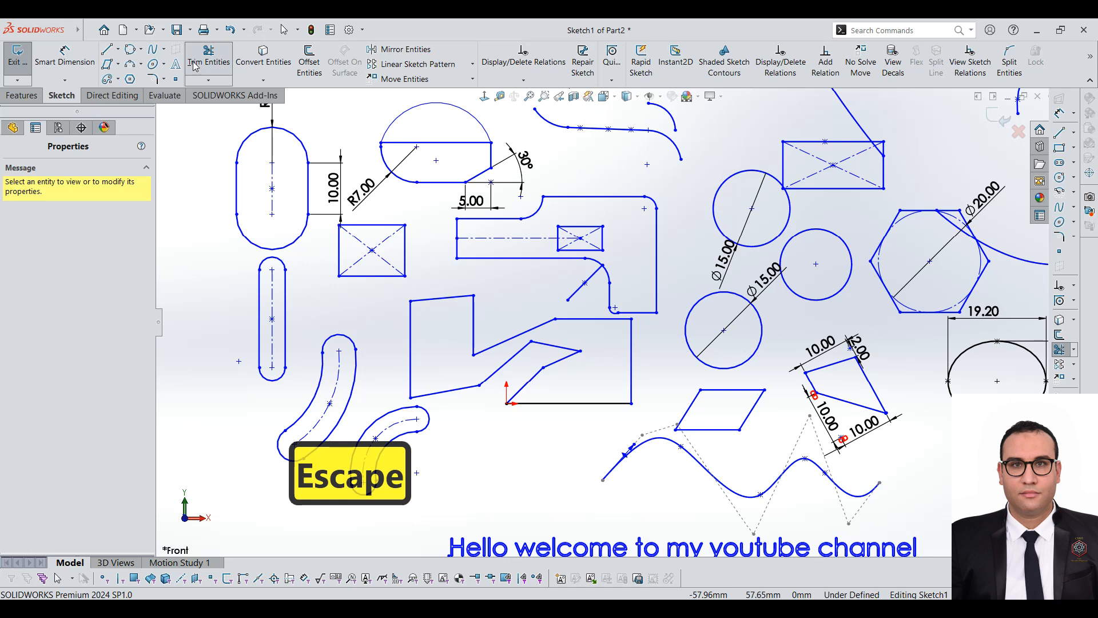
# Power-trim the horizontal line beneath the arc of the profile with the R7 corner, and undo the trim
pyautogui.click(208, 79)
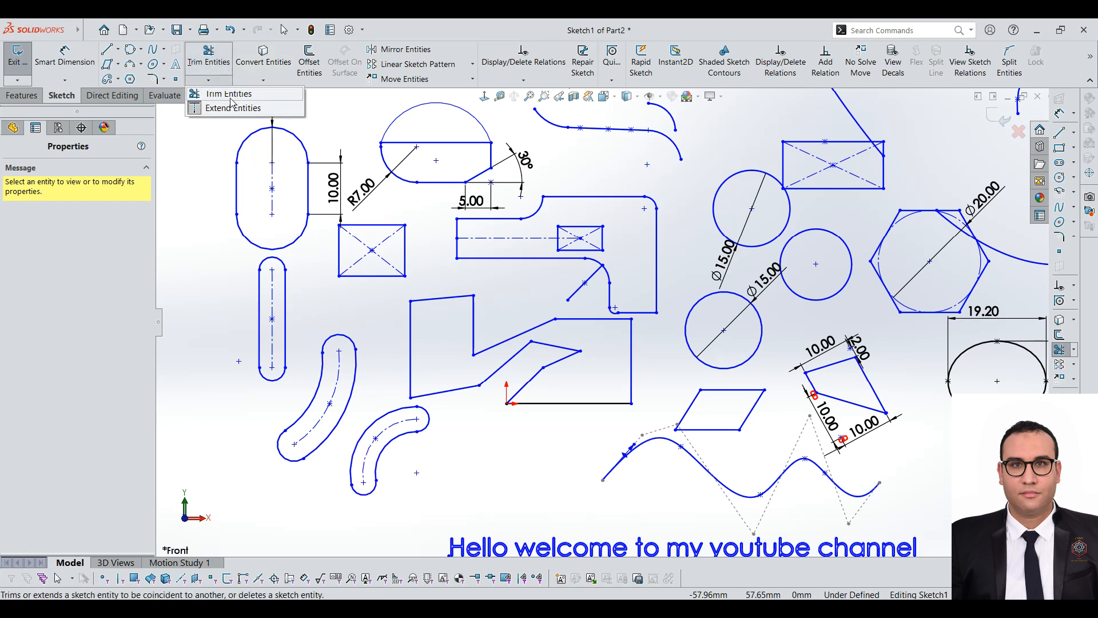
pyautogui.click(231, 94)
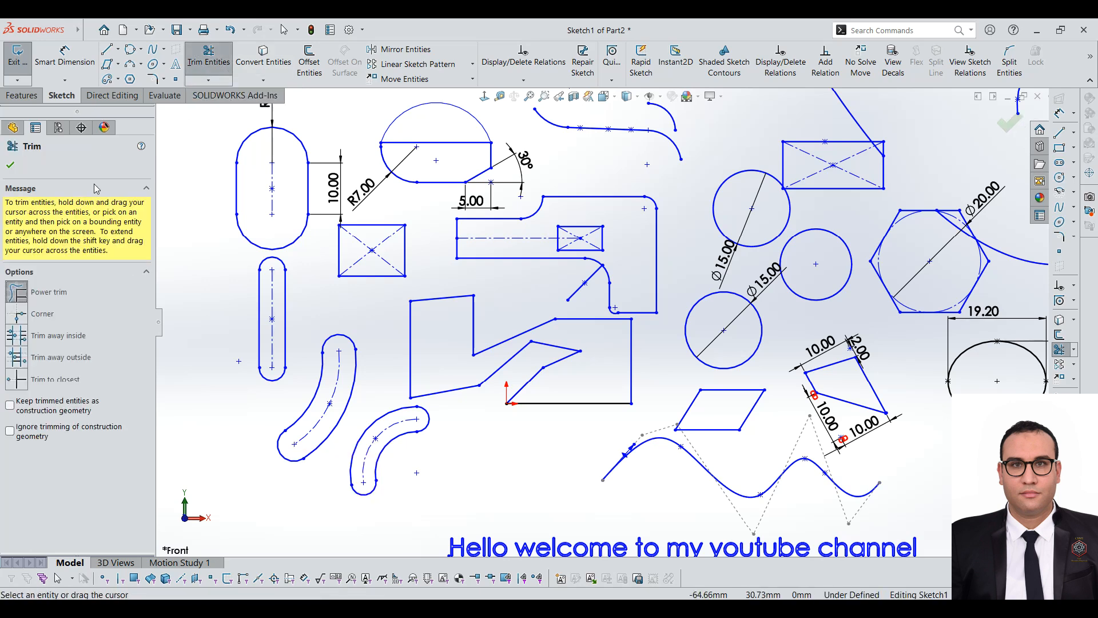
pyautogui.scroll(3, 499, 244)
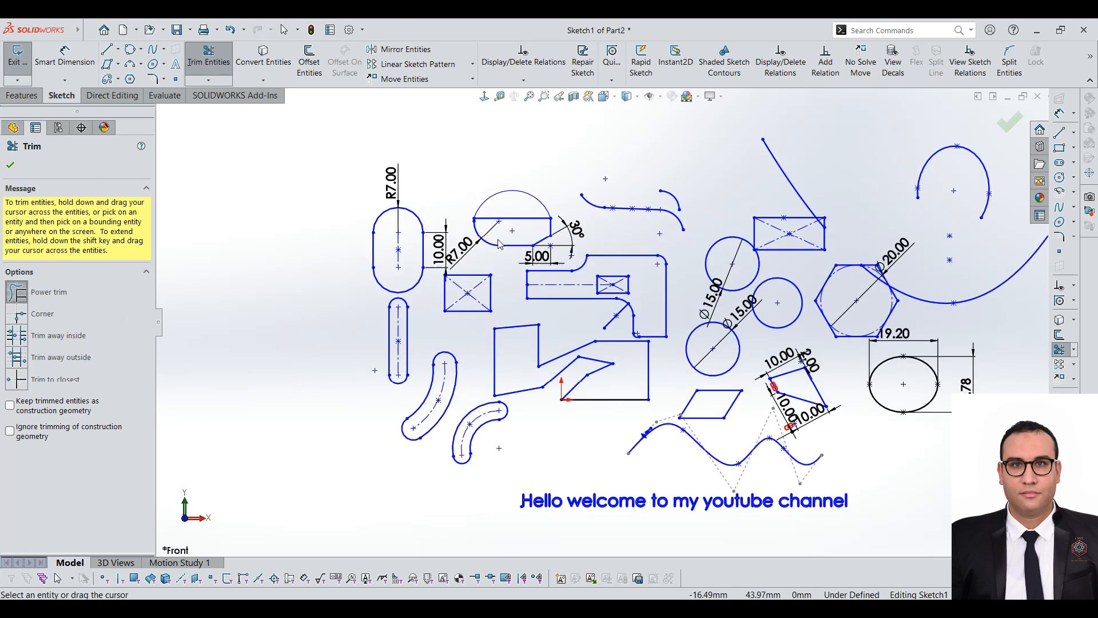
pyautogui.scroll(4, 498, 244)
pyautogui.moveTo(589, 203)
pyautogui.mouseDown()
pyautogui.moveTo(587, 228)
pyautogui.moveTo(595, 201)
pyautogui.mouseUp()
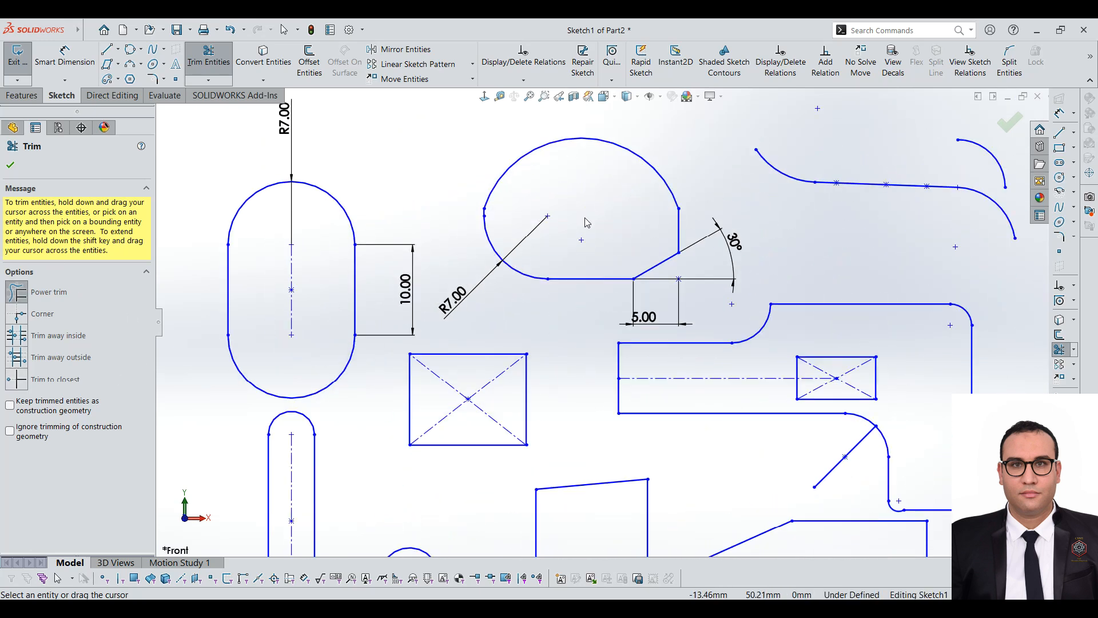
pyautogui.hotkey('ctrl', 'z')
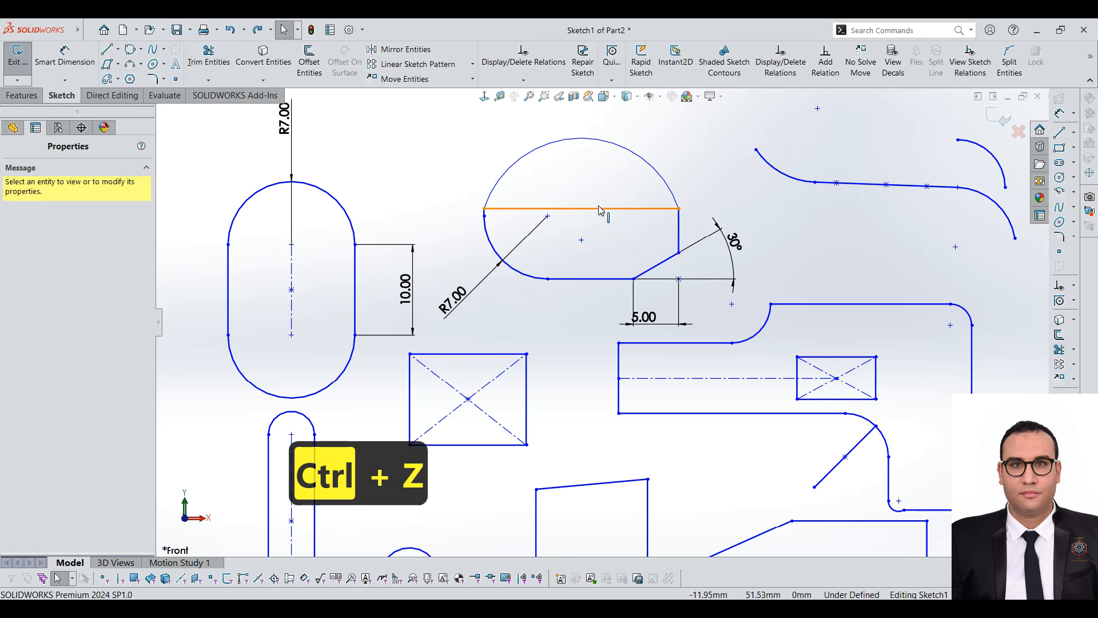
# Remove the horizontal line beneath the R7 profile's arc by deleting it and again by power-trimming it, undoing each removal
pyautogui.click(600, 210)
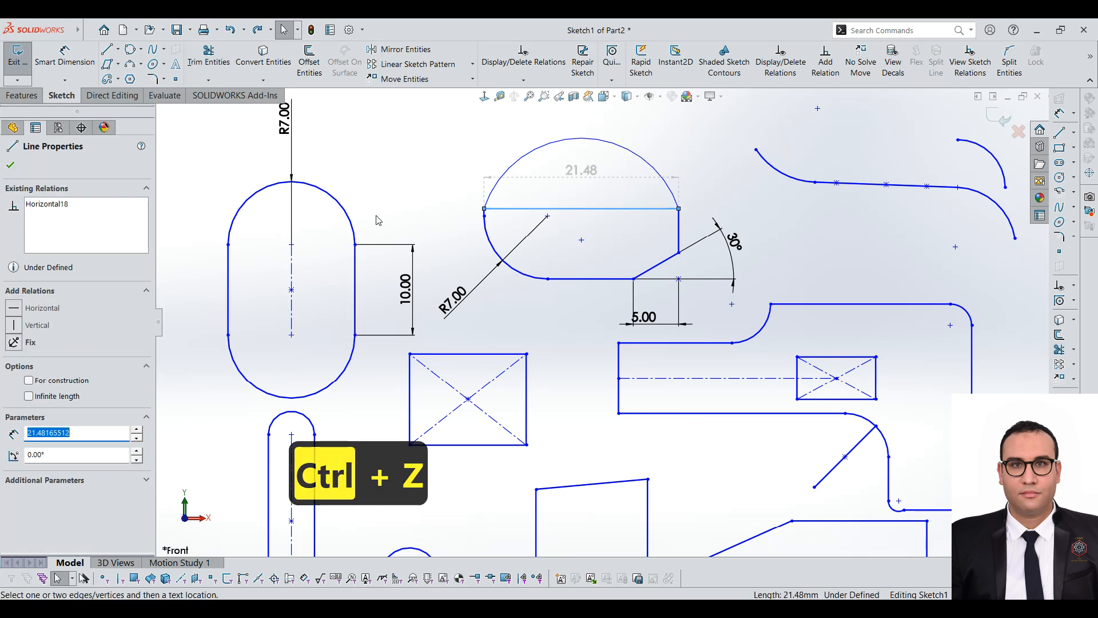
pyautogui.press('Delete')
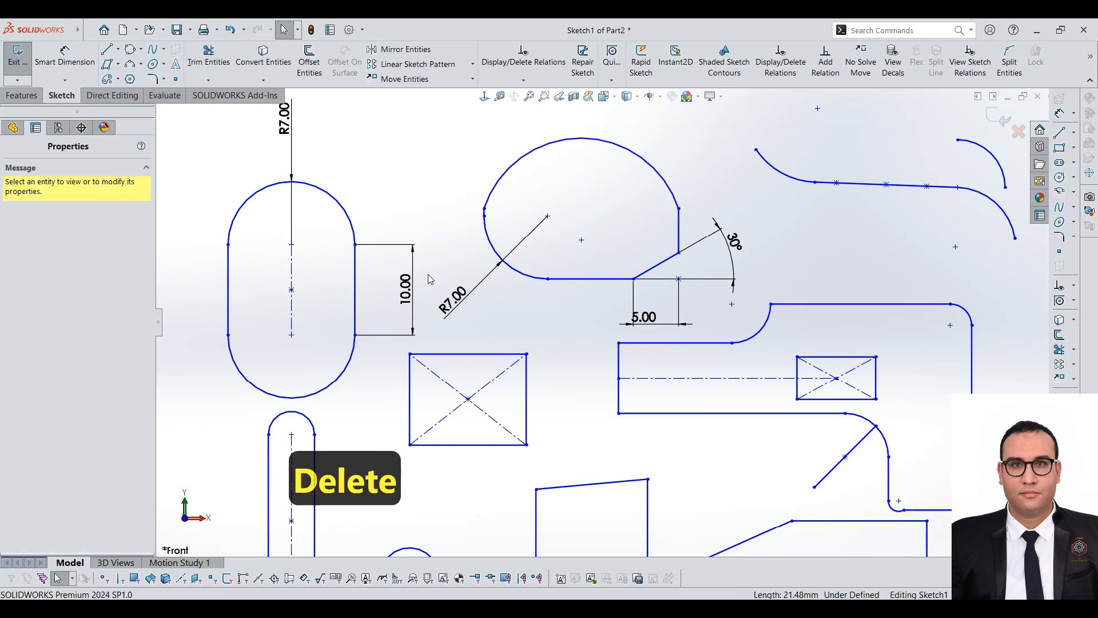
pyautogui.hotkey('ctrl', 'z')
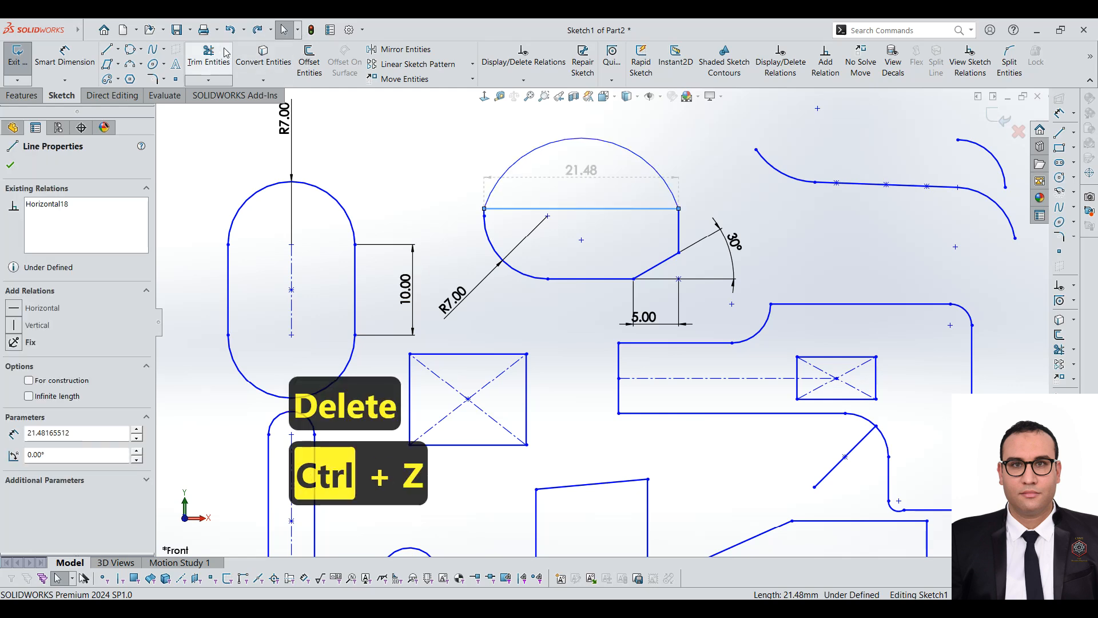
pyautogui.click(209, 57)
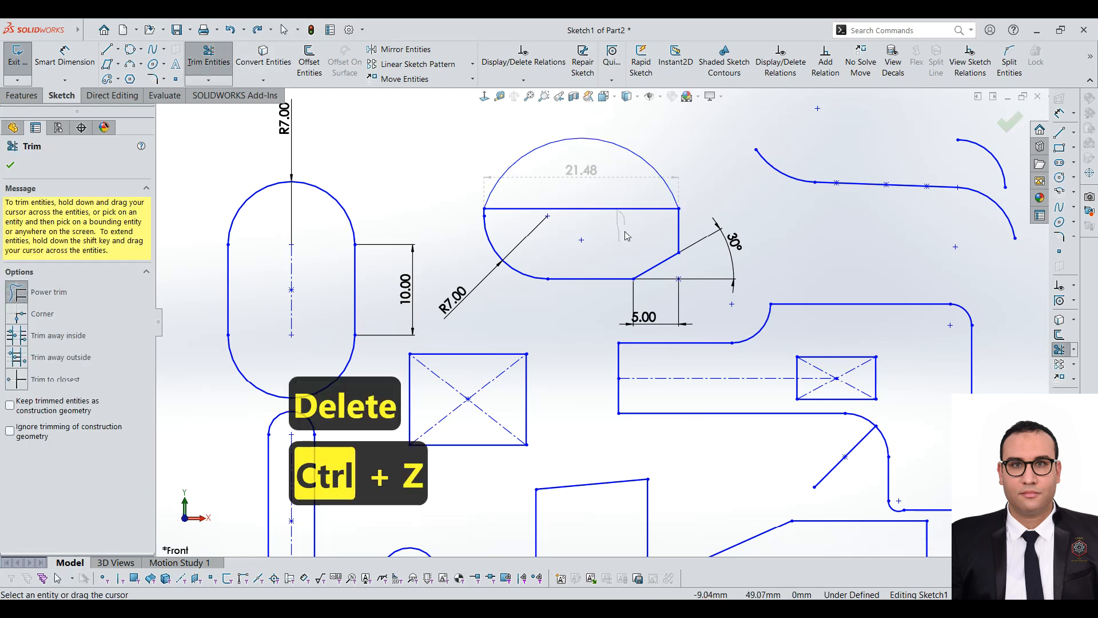
pyautogui.moveTo(637, 243)
pyautogui.mouseDown()
pyautogui.moveTo(620, 245)
pyautogui.moveTo(602, 196)
pyautogui.mouseUp()
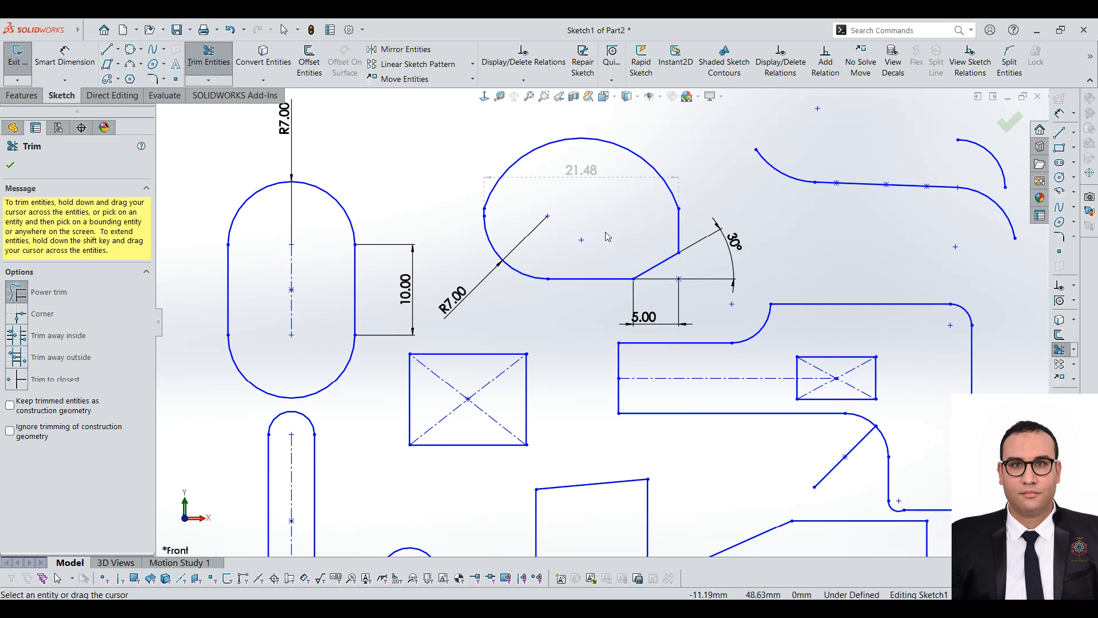
pyautogui.hotkey('ctrl', 'z')
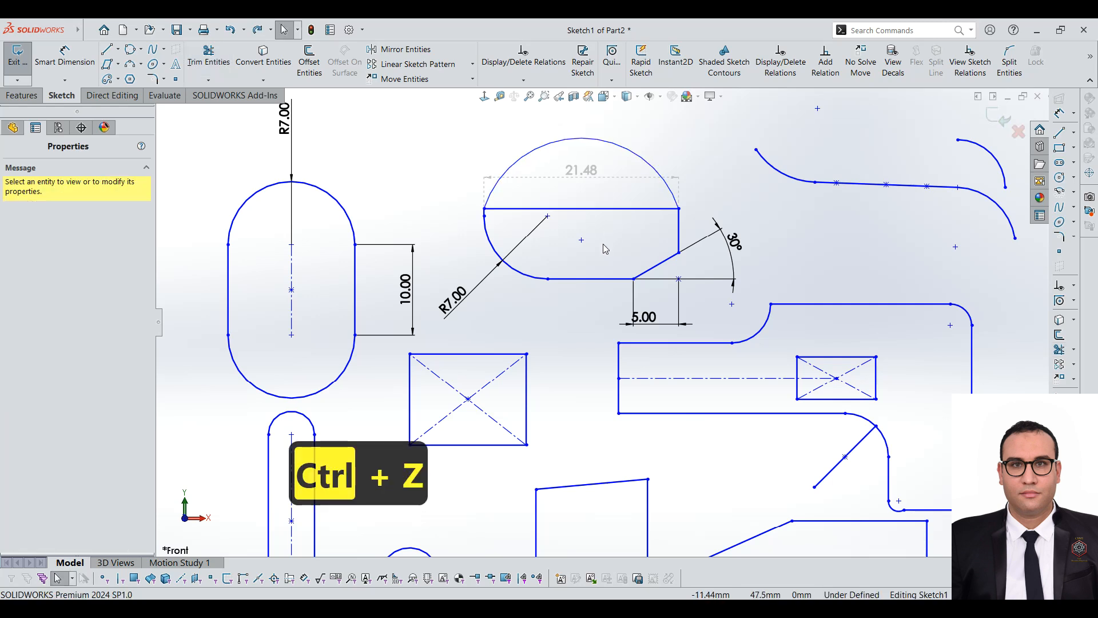
# Power-trim both the R7 profile's horizontal line and the arc above it in one stroke, and undo the trim
pyautogui.click(219, 62)
pyautogui.moveTo(597, 227)
pyautogui.mouseDown()
pyautogui.moveTo(603, 205)
pyautogui.moveTo(691, 158)
pyautogui.mouseUp()
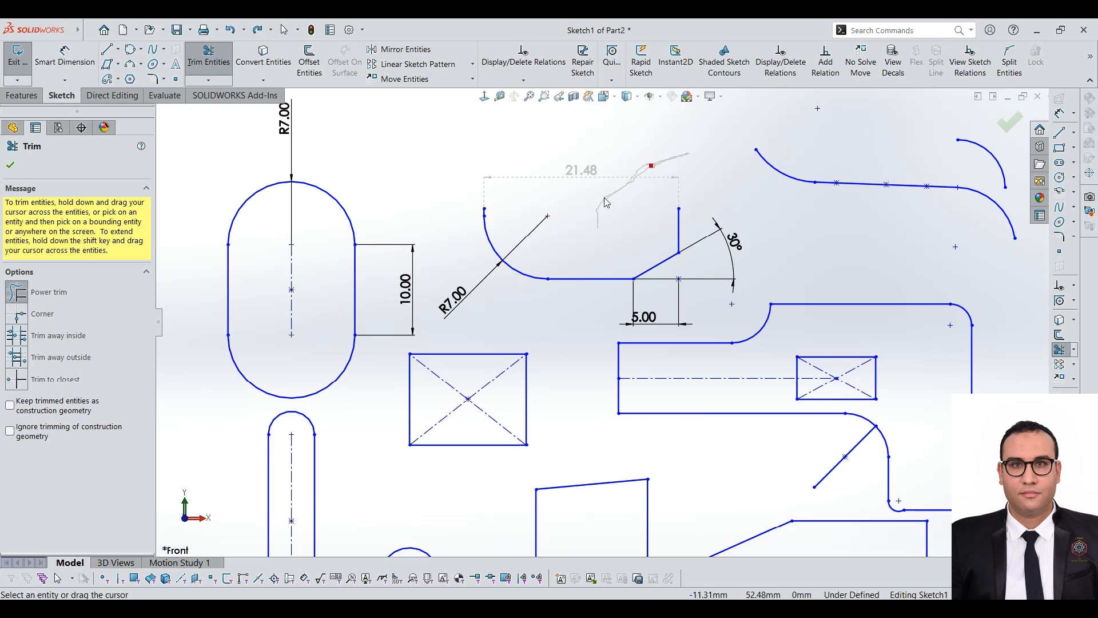
pyautogui.moveTo(595, 219); pyautogui.dragTo(611, 218)
pyautogui.hotkey('ctrl', 'z')
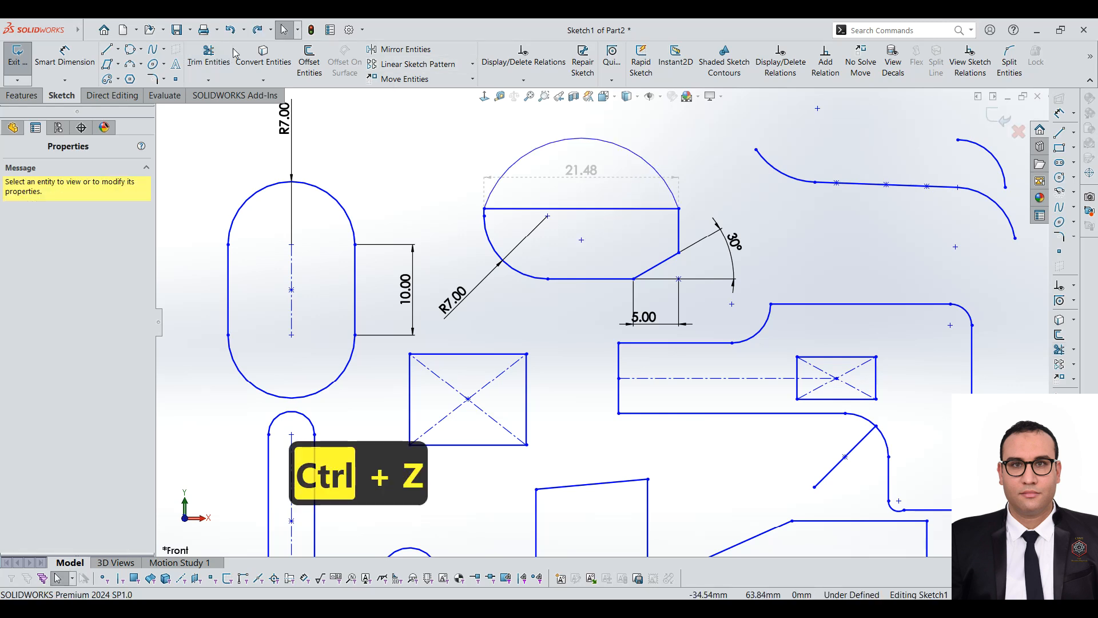
# Trace a power-trim stroke inside the R7 profile without crossing its horizontal line
pyautogui.click(207, 58)
pyautogui.moveTo(613, 243)
pyautogui.mouseDown()
pyautogui.moveTo(618, 198)
pyautogui.moveTo(611, 231)
pyautogui.moveTo(591, 198)
pyautogui.moveTo(587, 239)
pyautogui.moveTo(569, 216)
pyautogui.mouseUp()
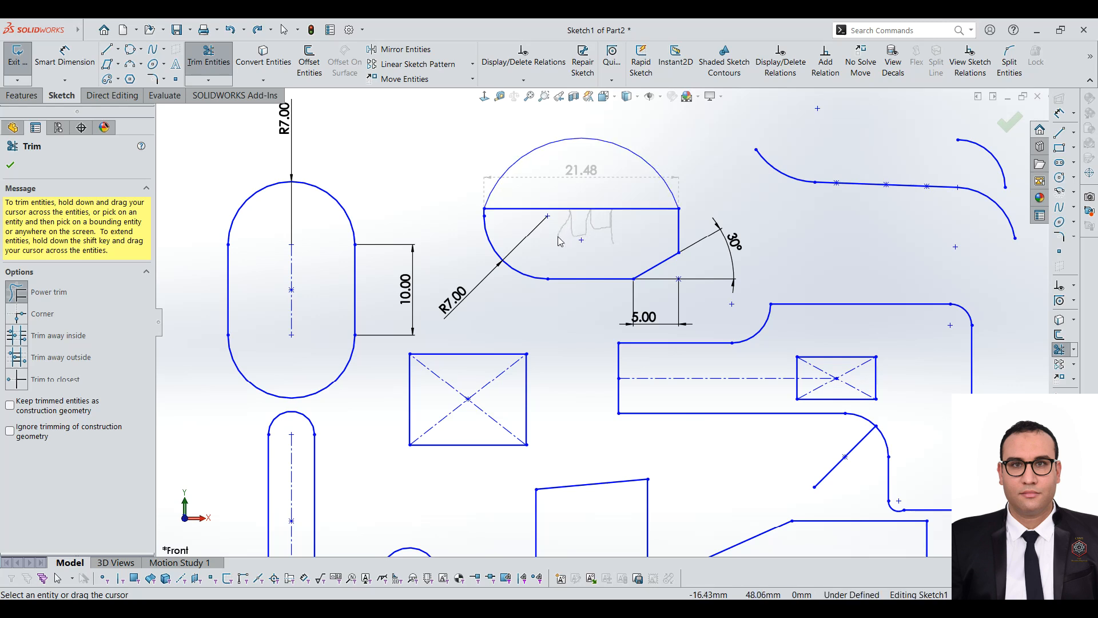
pyautogui.moveTo(559, 240); pyautogui.dragTo(560, 241)
pyautogui.scroll(5, 559, 241)
pyautogui.scroll(-2, 625, 385)
pyautogui.scroll(3, 625, 385)
pyautogui.scroll(-2, 768, 403)
pyautogui.scroll(4, 745, 361)
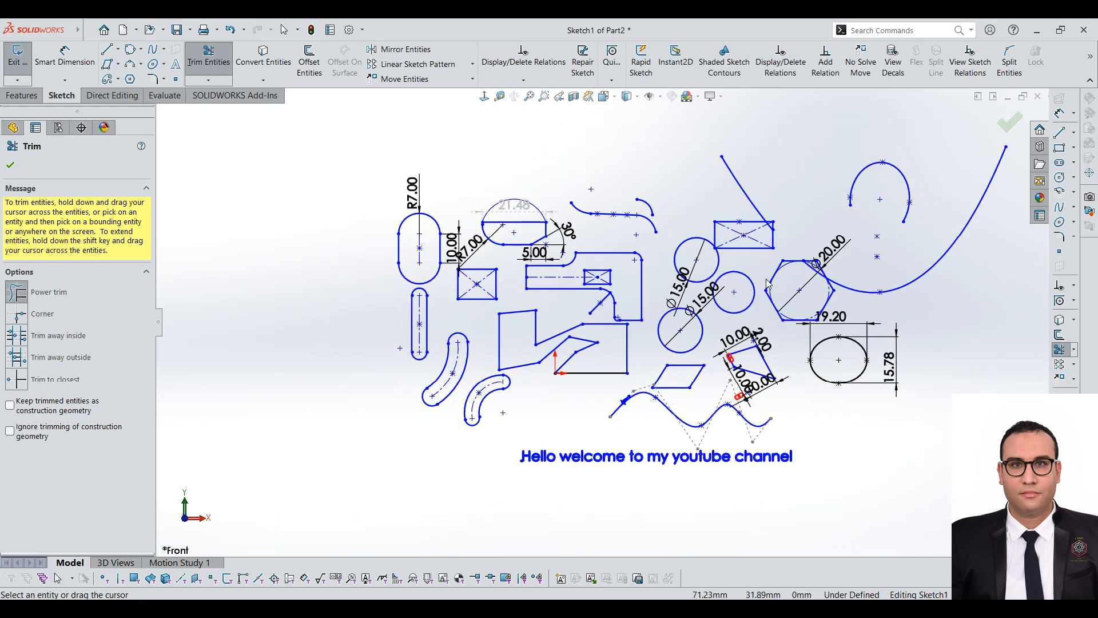
pyautogui.scroll(-3, 769, 284)
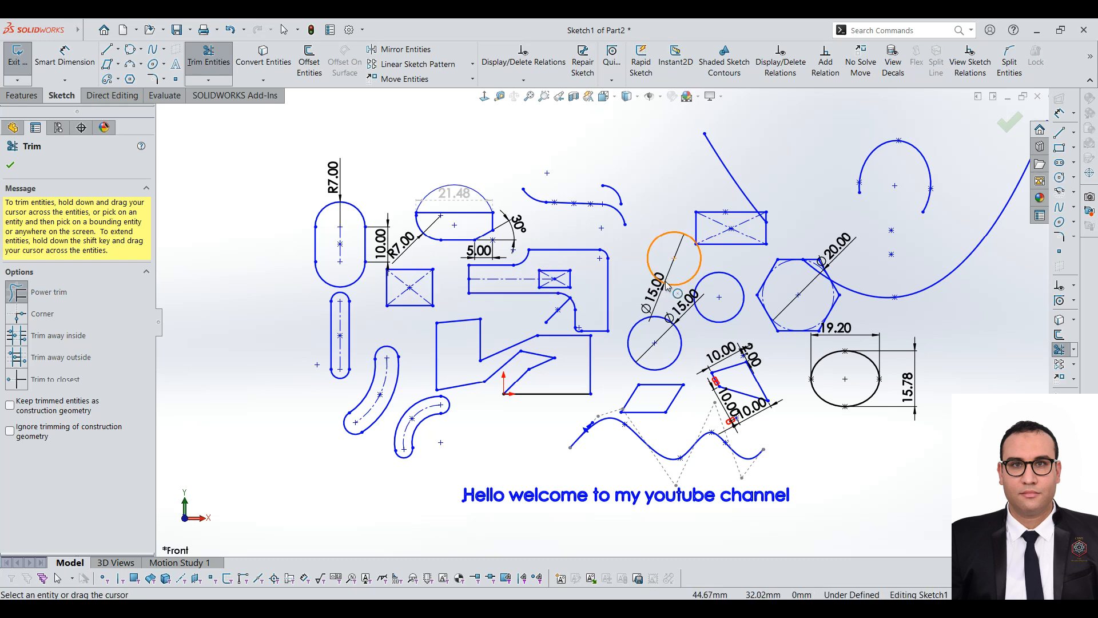
pyautogui.scroll(-2, 505, 260)
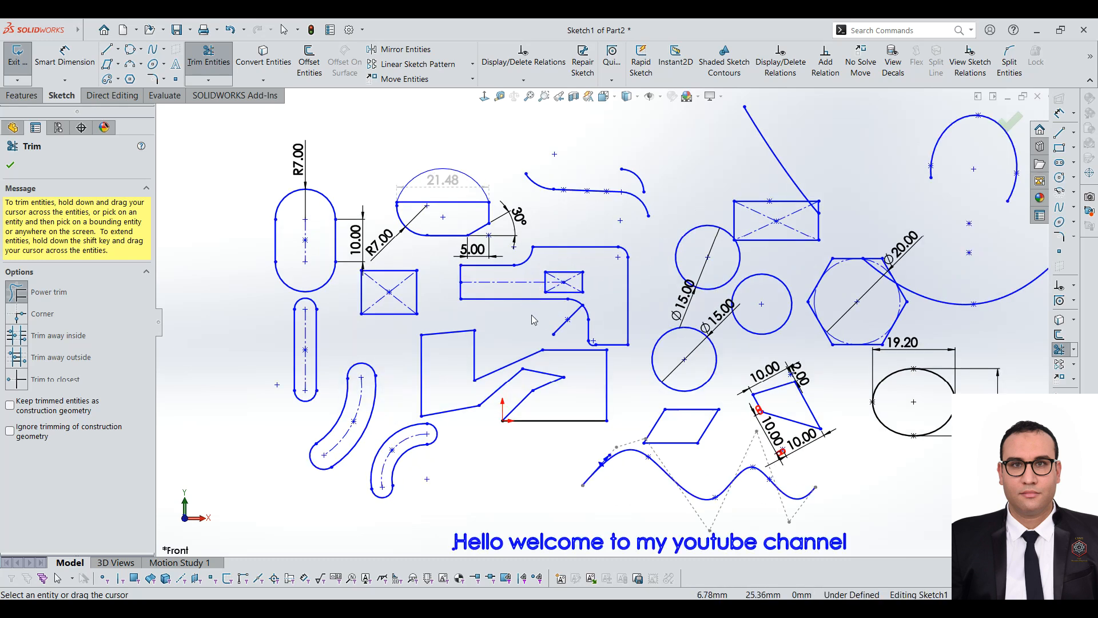
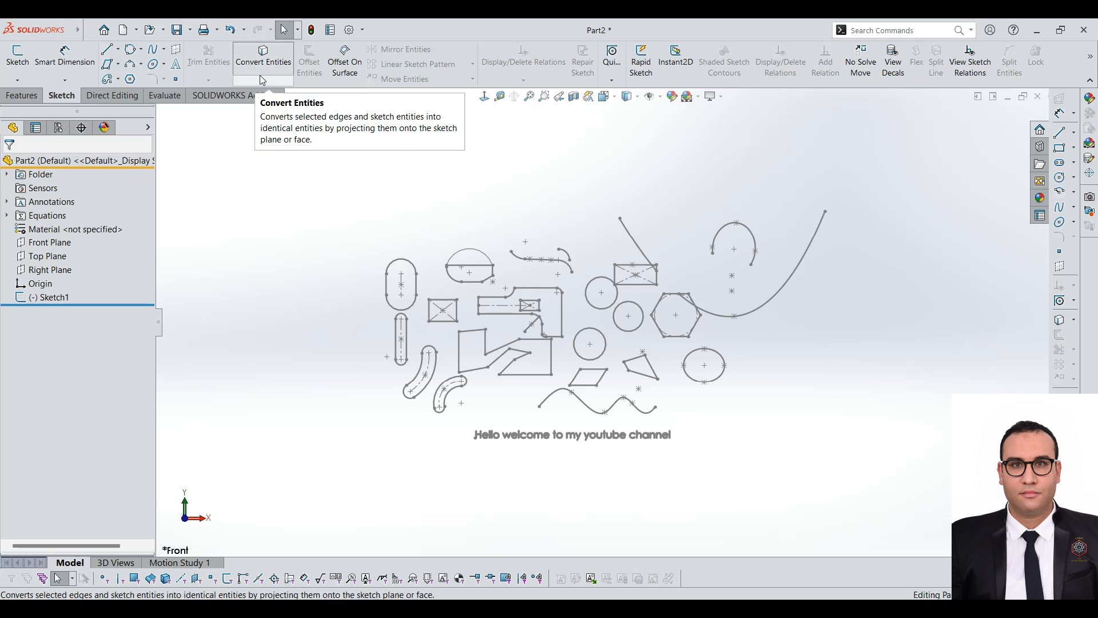
# Show the Front Plane in the graphics area and clear its selection
pyautogui.click(54, 244)
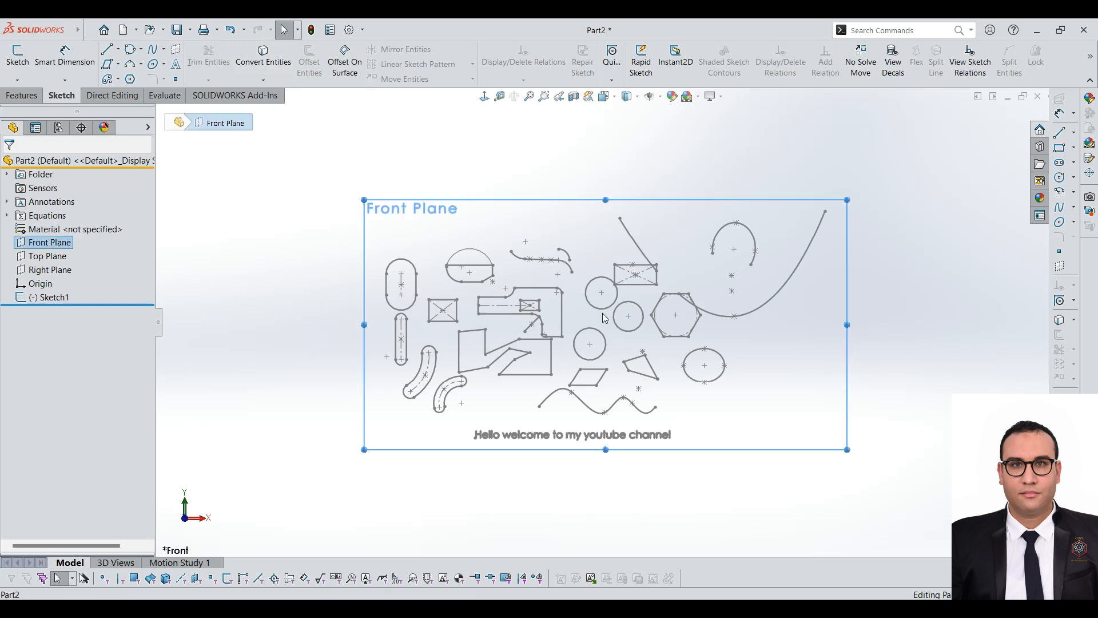
pyautogui.rightClick(38, 246)
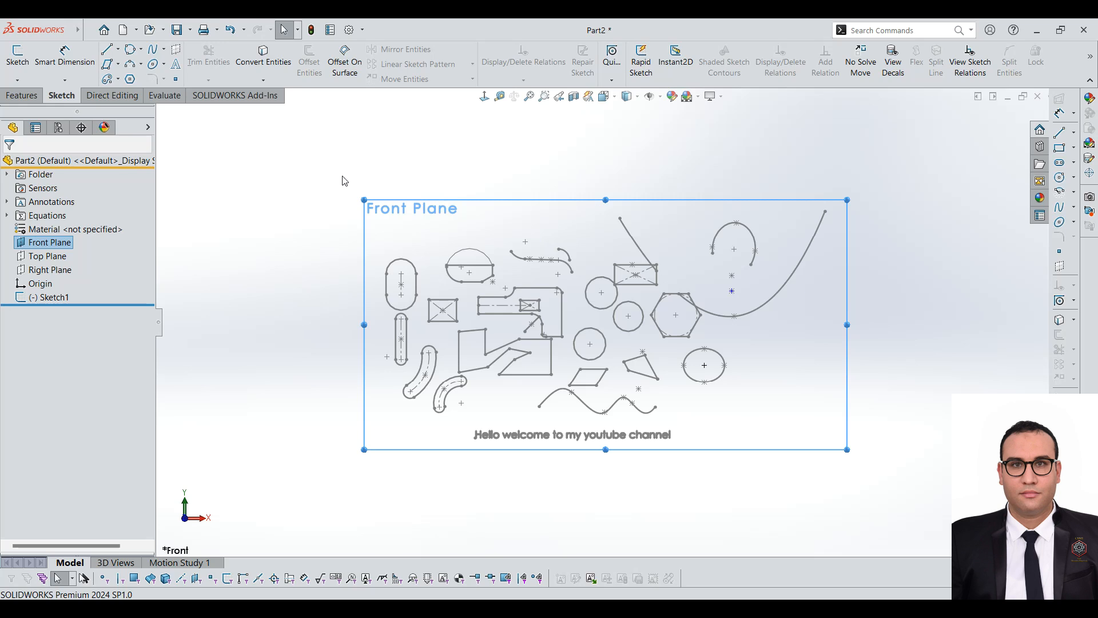
pyautogui.click(321, 230)
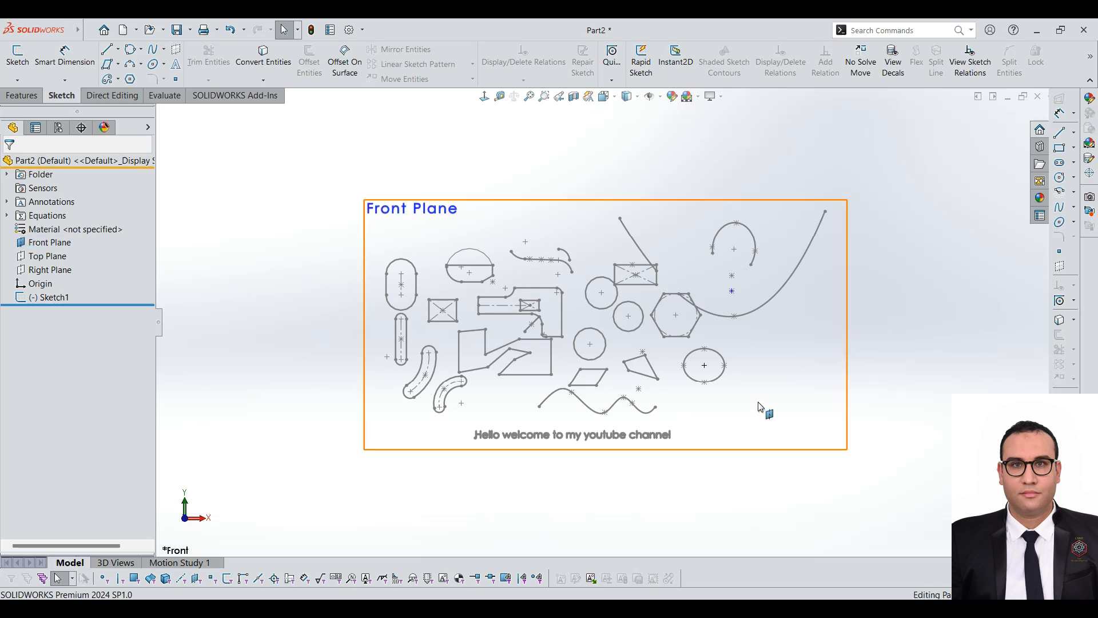
# Create a parallel plane offset about 78 mm from the Front Plane by pulling a copy of it upward
pyautogui.moveTo(774, 414)
pyautogui.mouseDown(button='middle')
pyautogui.moveTo(765, 382)
pyautogui.moveTo(787, 197)
pyautogui.moveTo(799, 221)
pyautogui.moveTo(790, 259)
pyautogui.mouseUp(button='middle')
pyautogui.scroll(1, 792, 261)
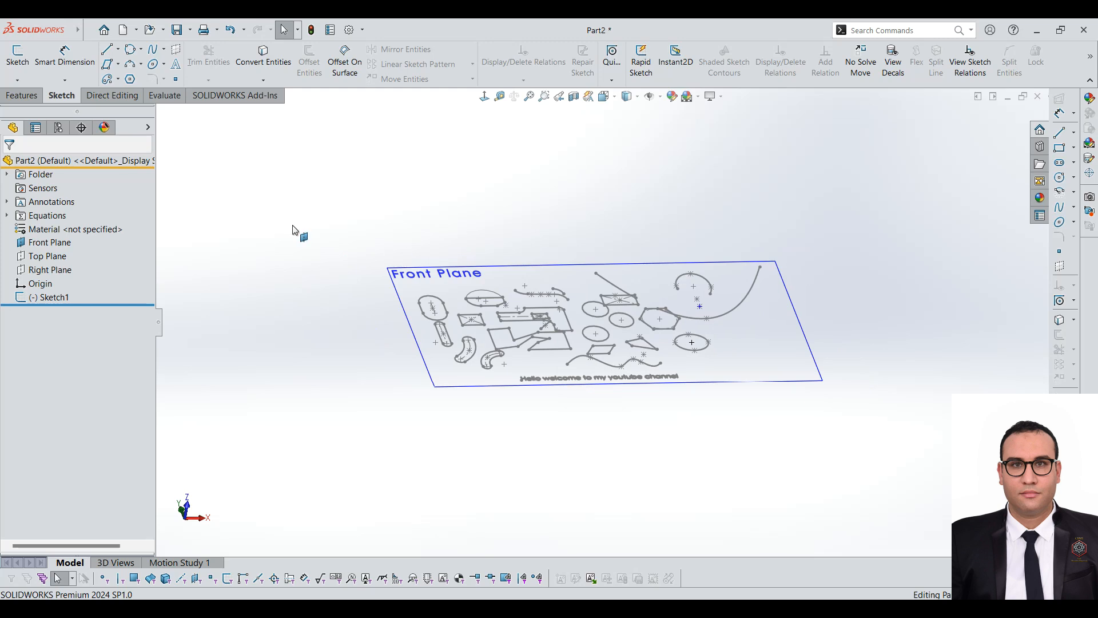
pyautogui.click(57, 245)
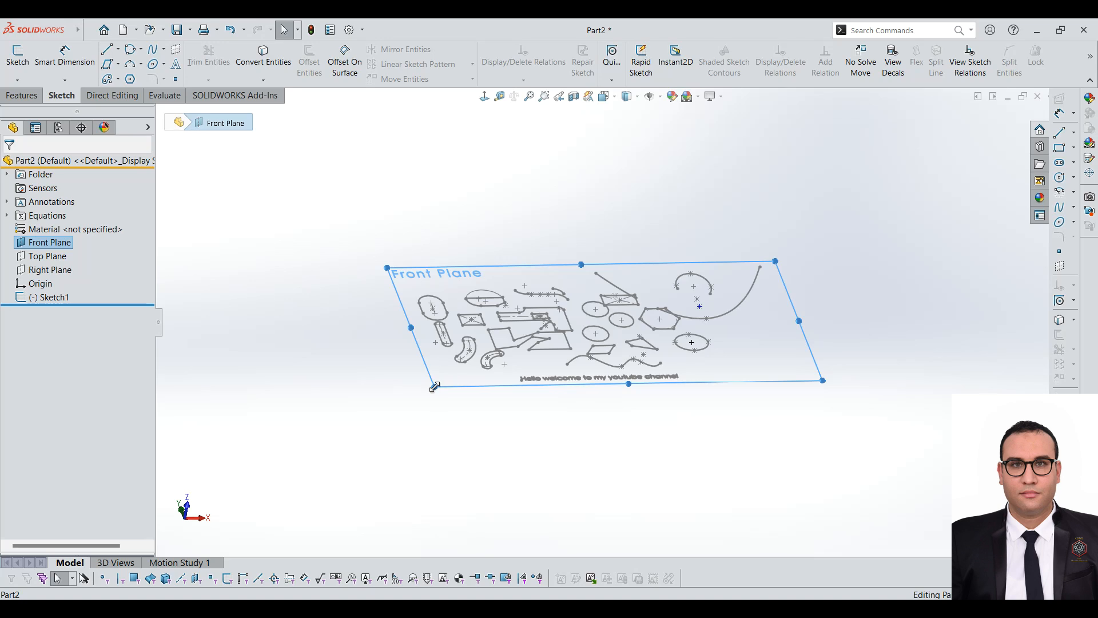
pyautogui.keyDown('ctrl'); pyautogui.moveTo(435, 384); pyautogui.dragTo(469, 270); pyautogui.keyUp('ctrl')
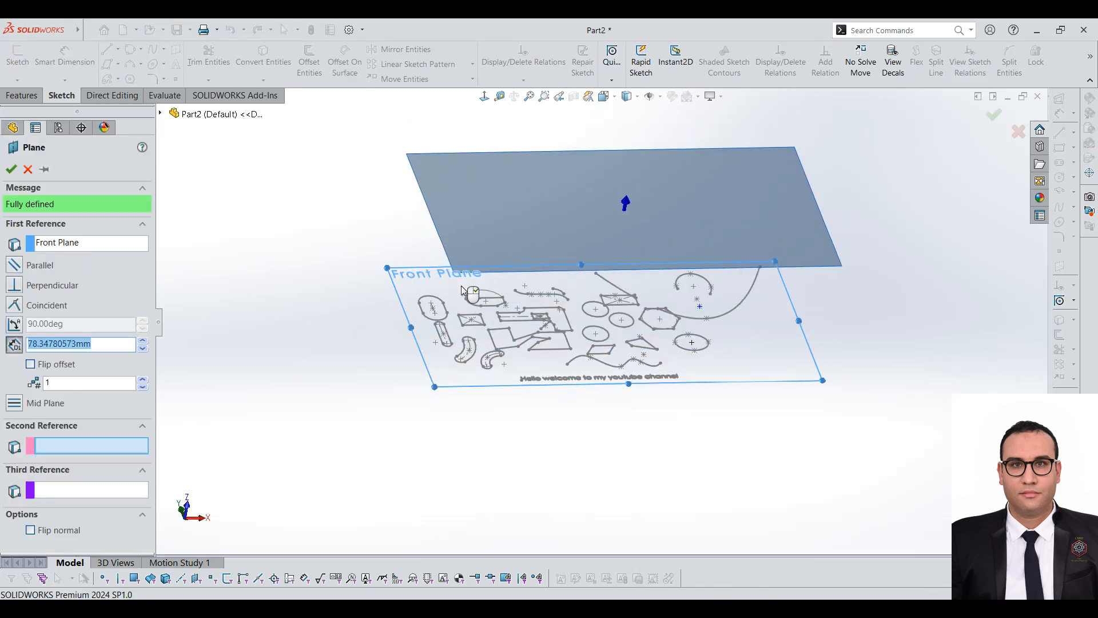
pyautogui.click(10, 169)
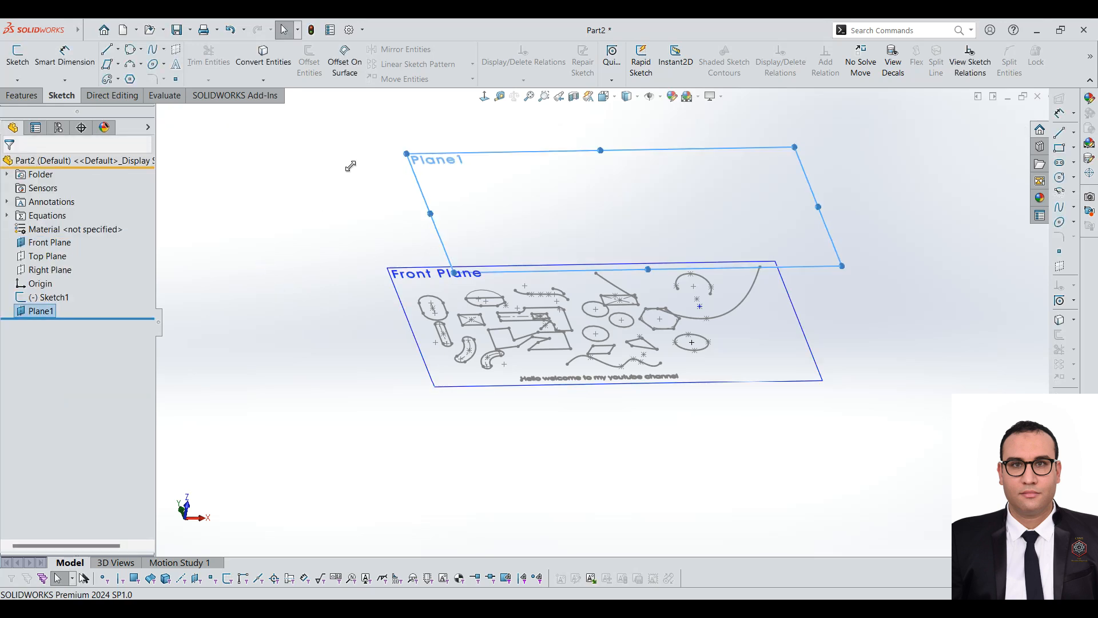
# Start a reference-geometry plane and replace Plane1 with the Front Plane as its first reference
pyautogui.click(31, 95)
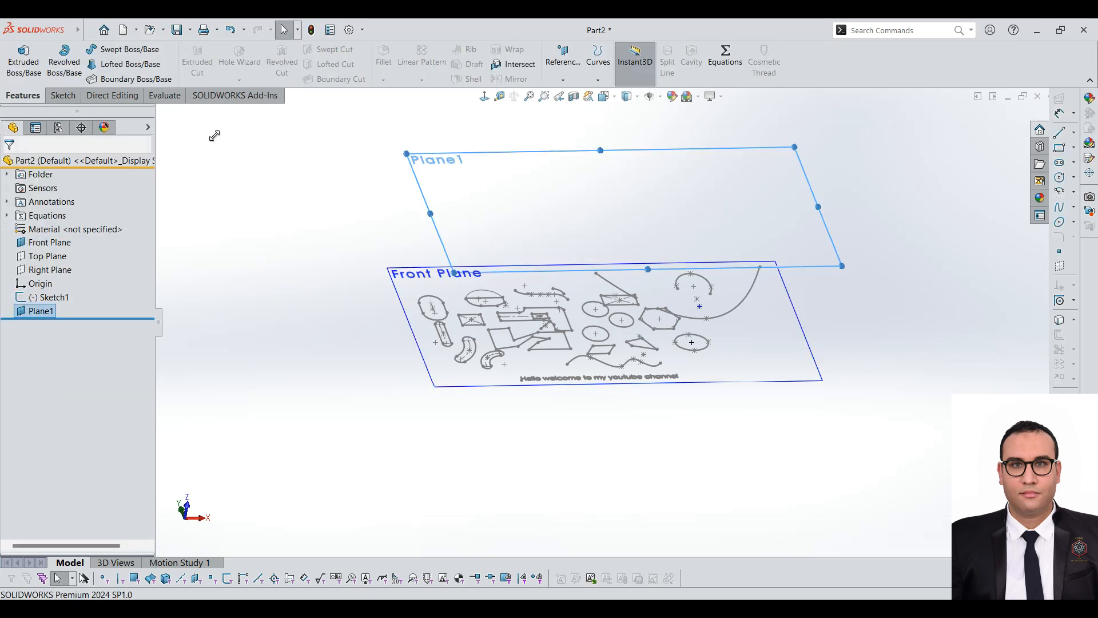
pyautogui.click(563, 81)
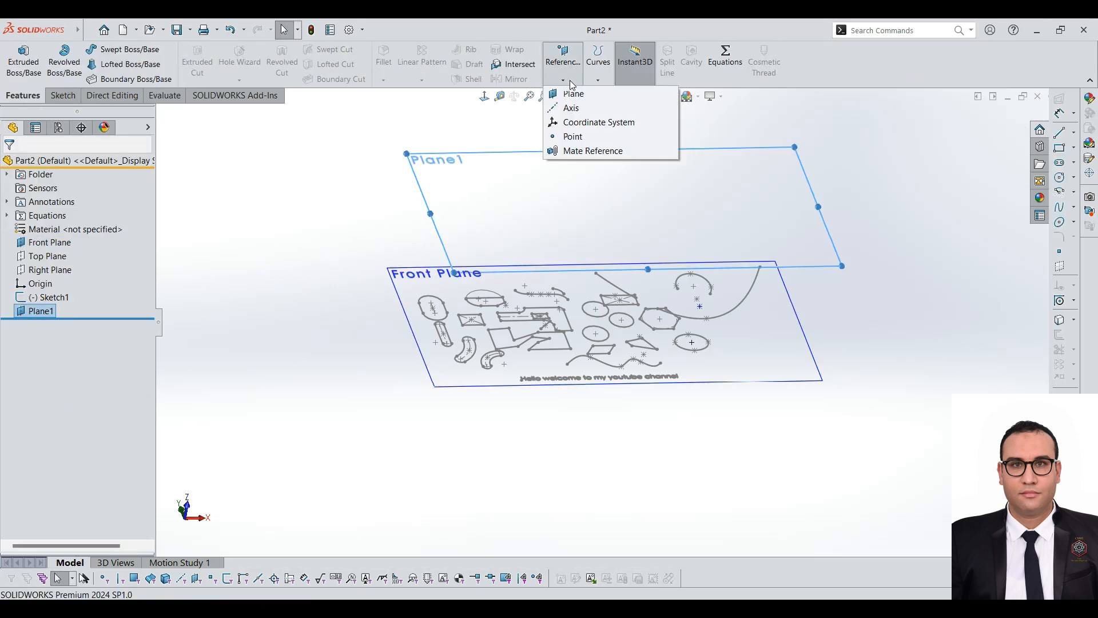
pyautogui.click(571, 93)
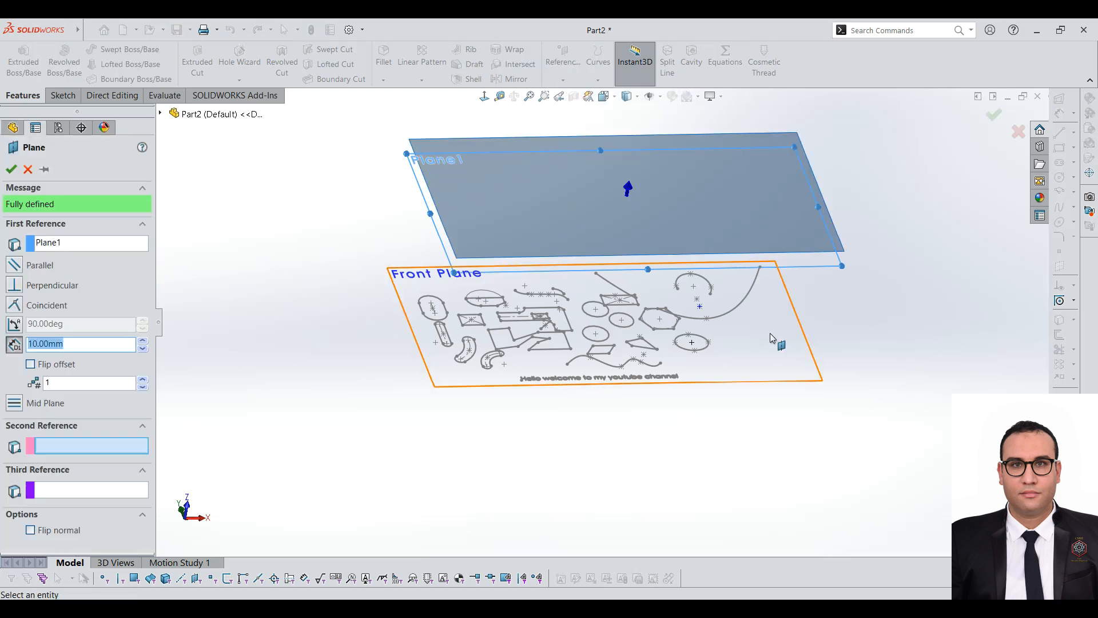
pyautogui.click(75, 245)
pyautogui.rightClick(75, 246)
pyautogui.click(100, 256)
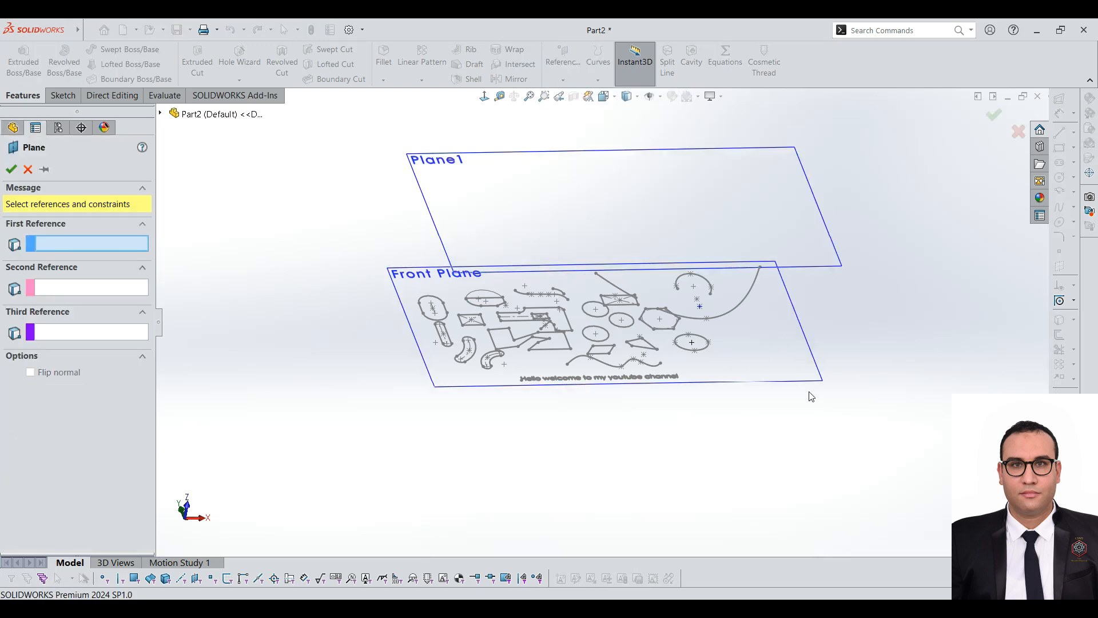
pyautogui.click(764, 372)
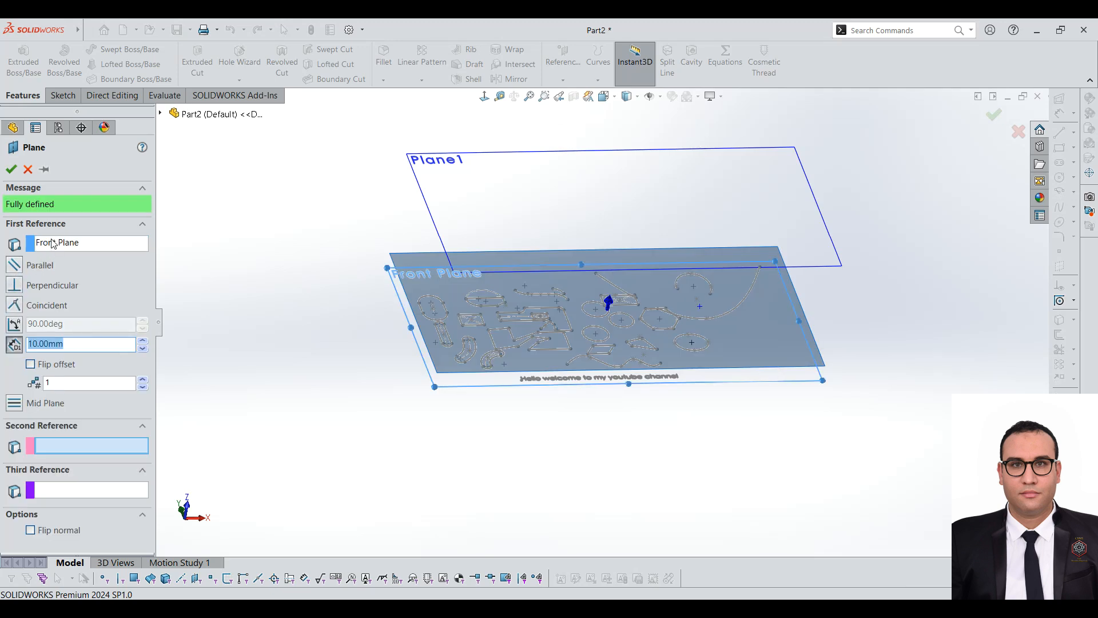
# Try the Perpendicular, offset distance, Mid Plane and Coincident constraints on the Front Plane reference
pyautogui.click(16, 287)
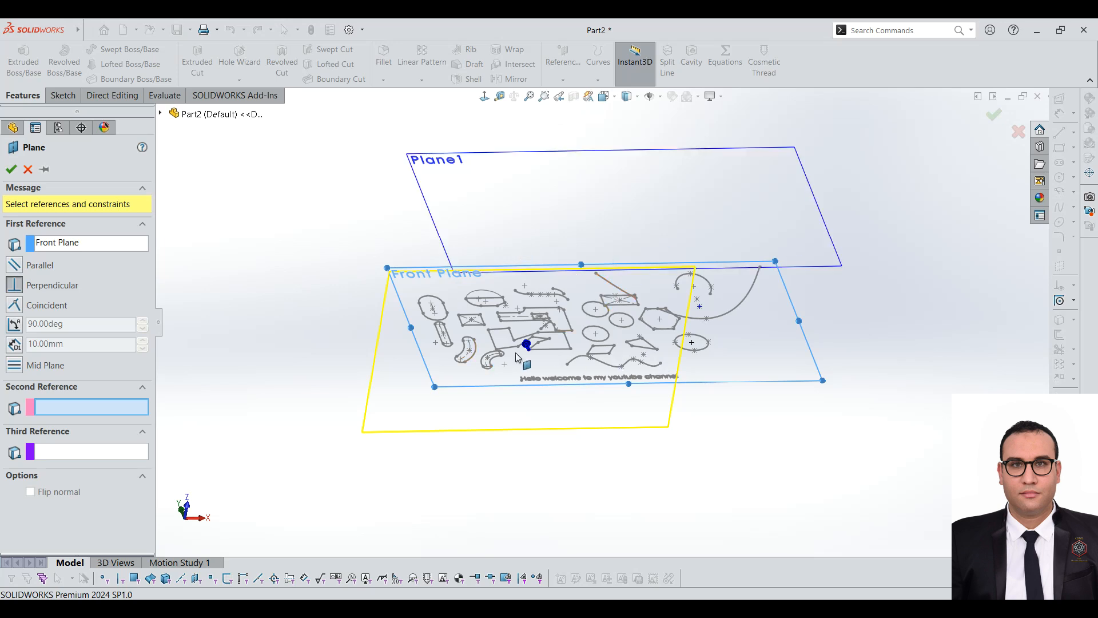
pyautogui.click(15, 348)
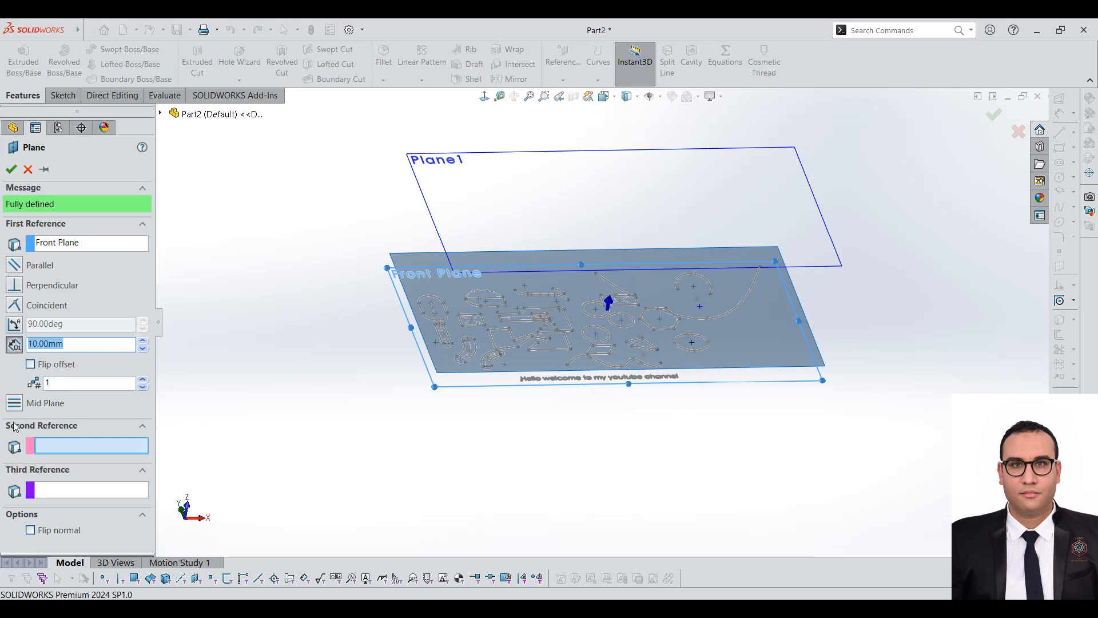
pyautogui.click(16, 403)
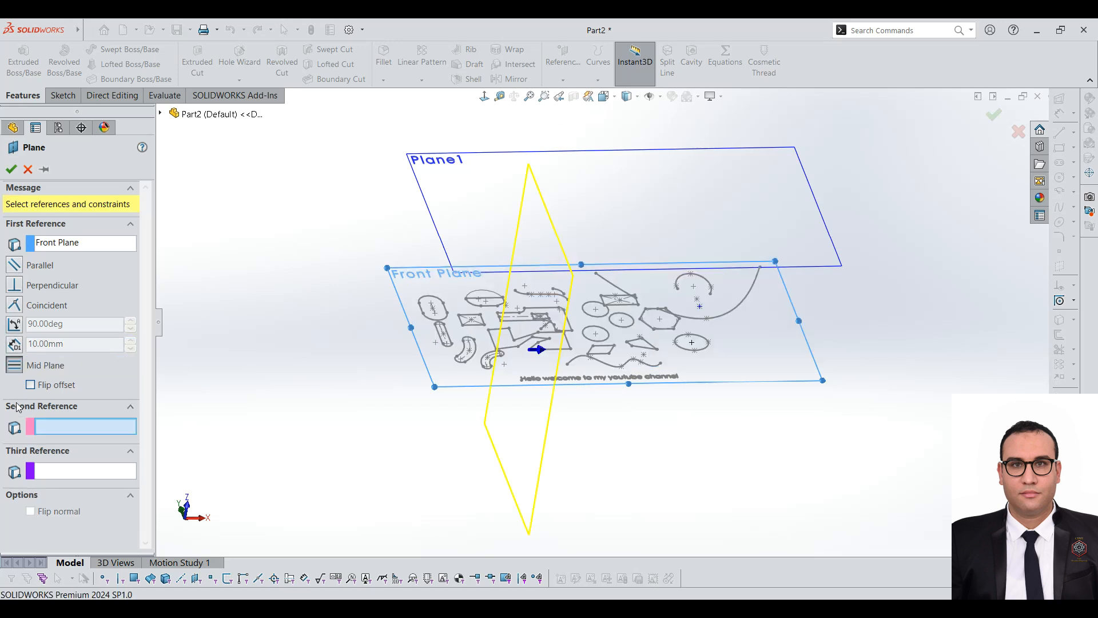
pyautogui.click(17, 307)
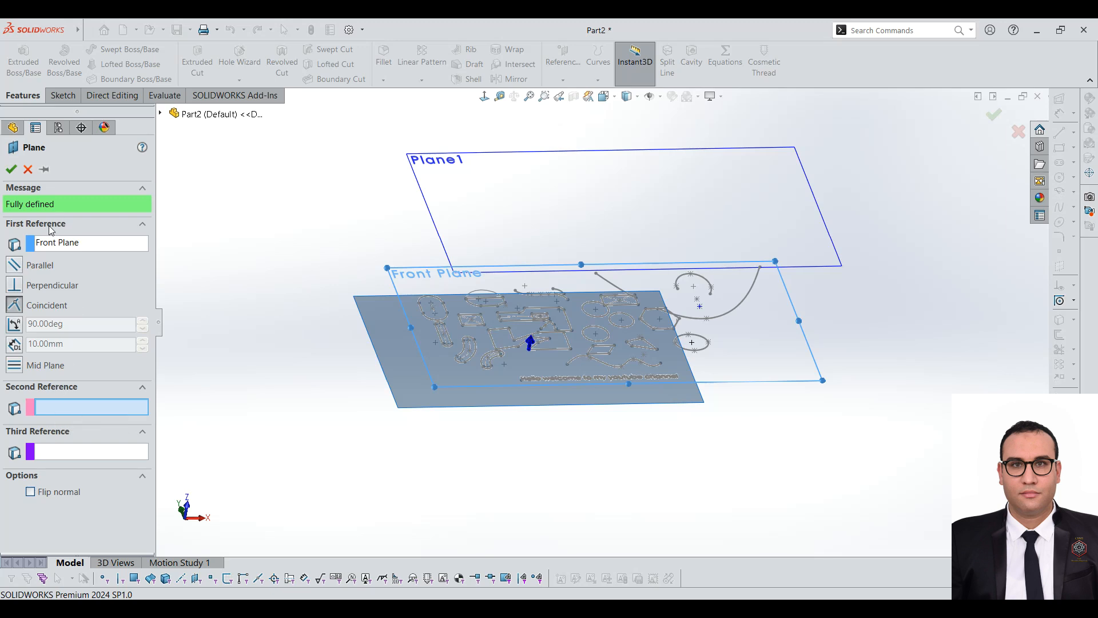
# Preview a Mid Plane between the Front Plane and Plane1 as second reference, and close the command without keeping it
pyautogui.click(50, 242)
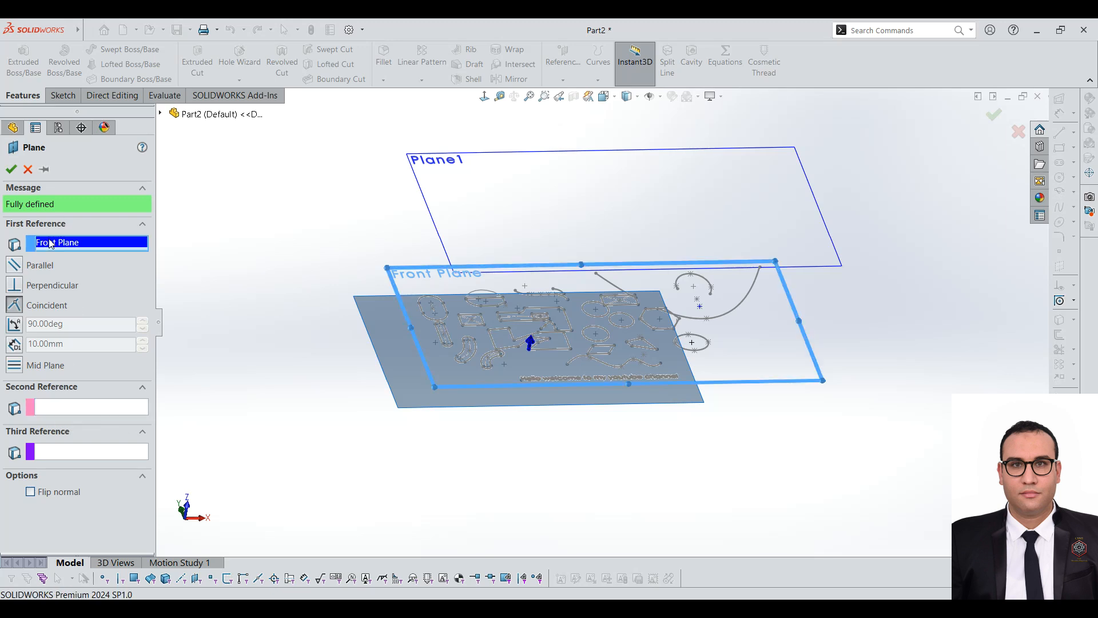
pyautogui.click(88, 406)
pyautogui.click(512, 162)
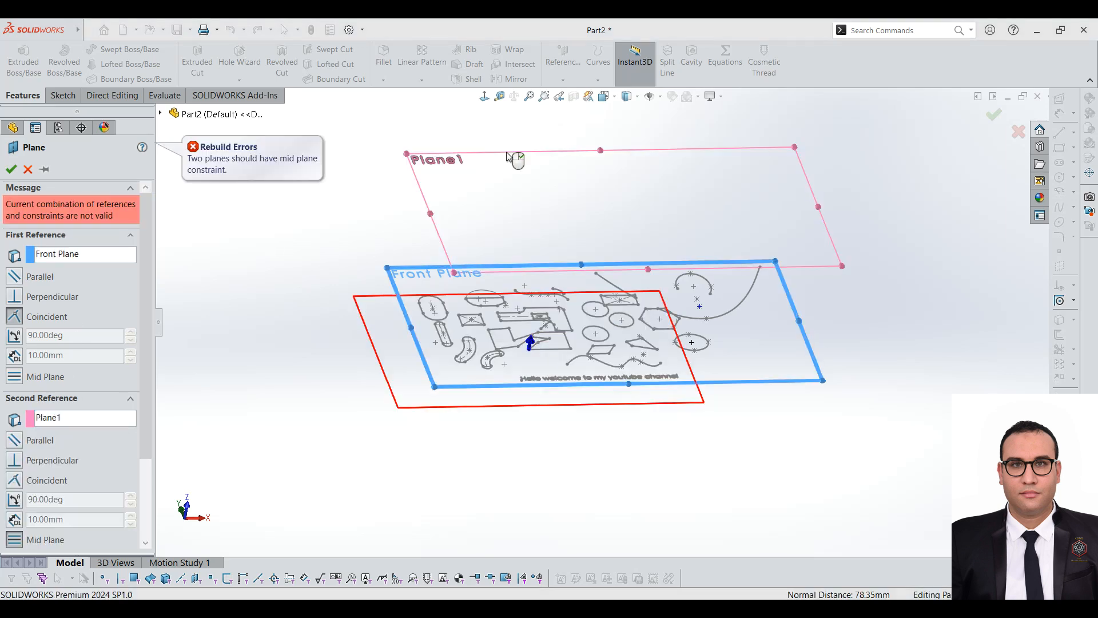
pyautogui.click(19, 378)
pyautogui.moveTo(522, 301); pyautogui.dragTo(488, 197, button='middle')
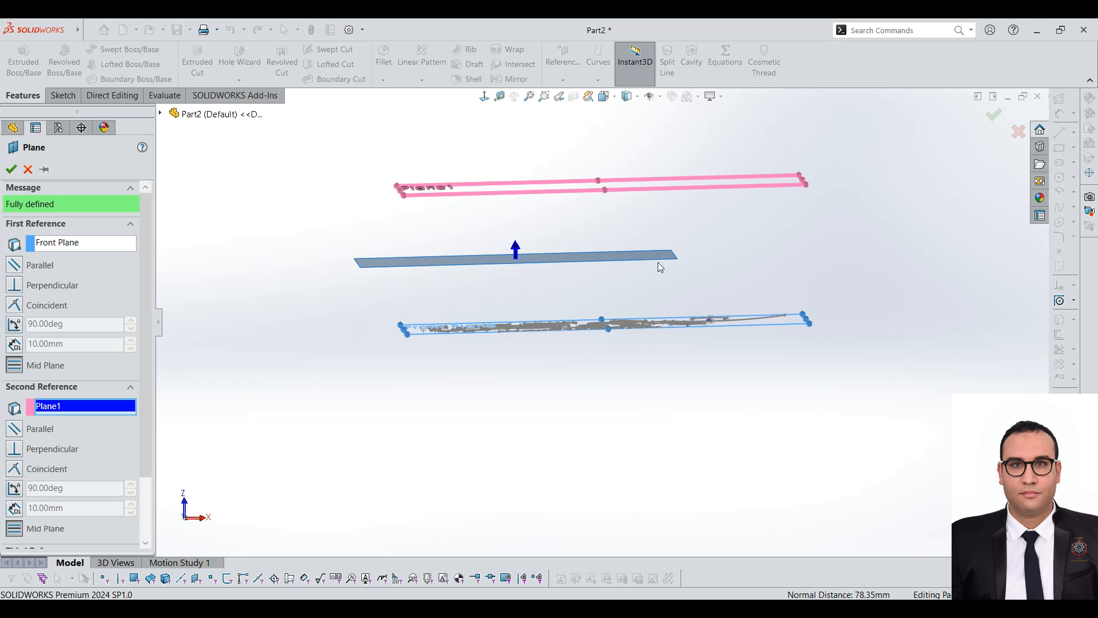
pyautogui.moveTo(650, 250); pyautogui.dragTo(688, 311, button='middle')
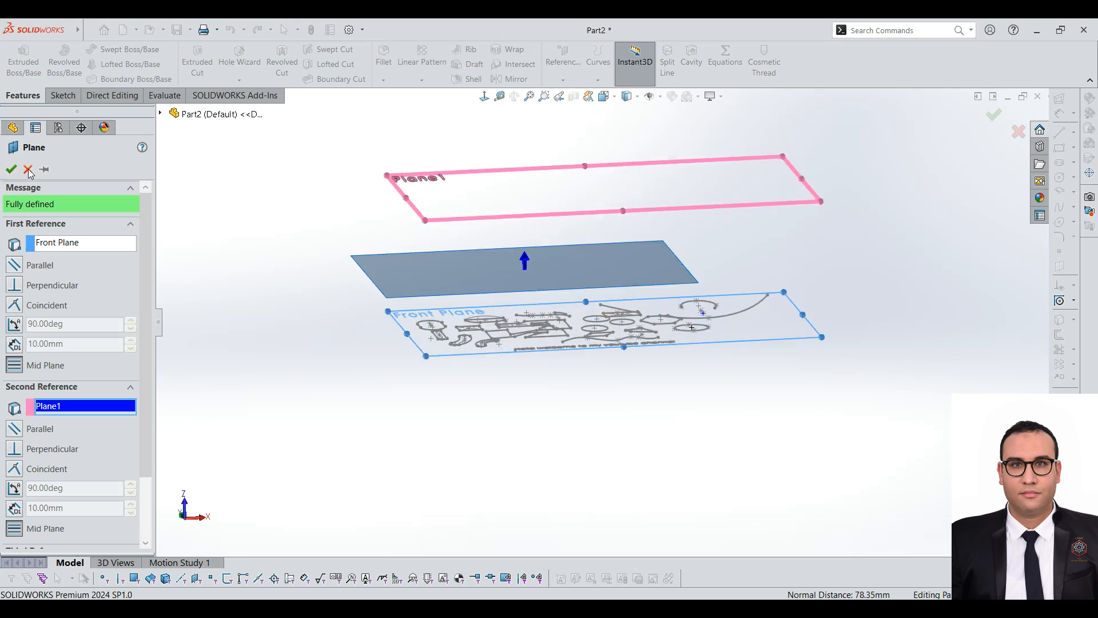
pyautogui.click(11, 170)
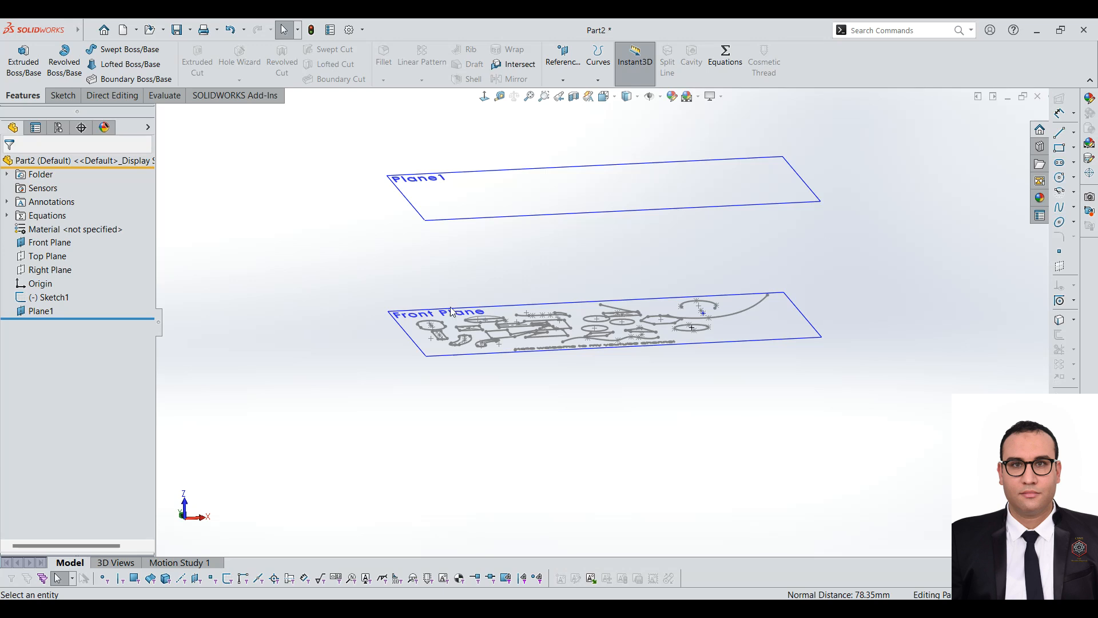
# Start a new sketch on the offset plane Plane1
pyautogui.click(479, 190)
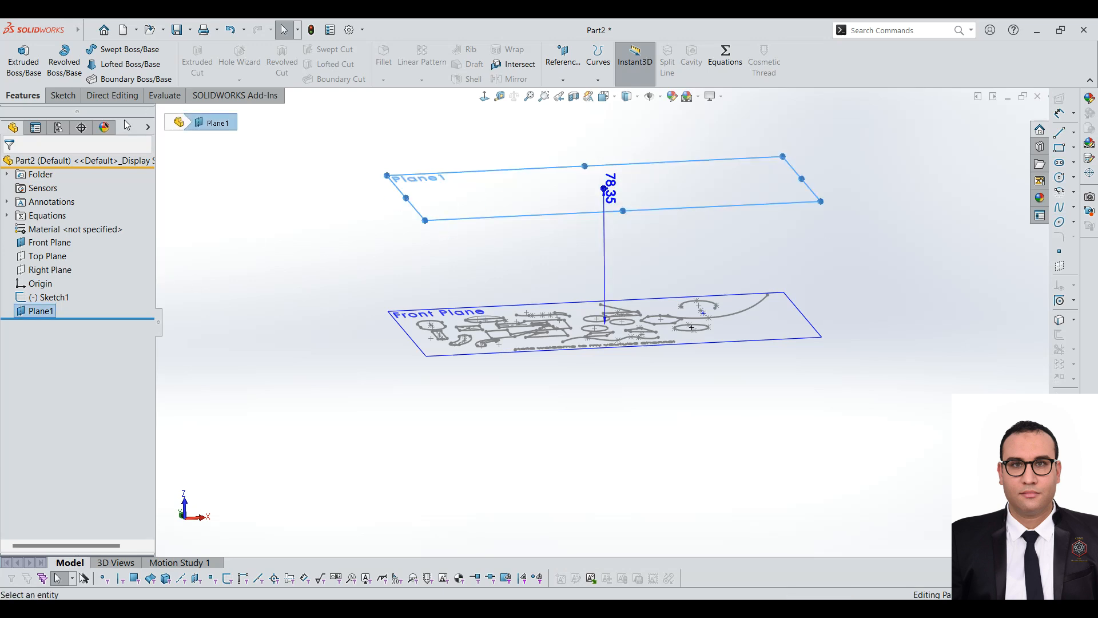
pyautogui.rightClick(509, 189)
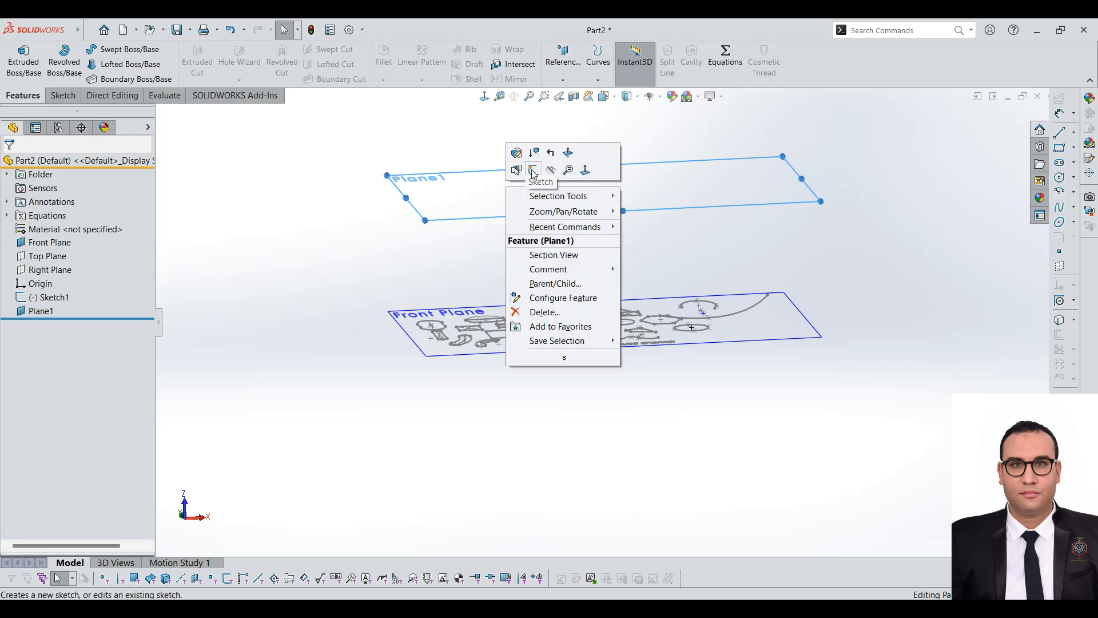
pyautogui.click(301, 186)
pyautogui.click(482, 186)
pyautogui.rightClick(464, 194)
pyautogui.moveTo(464, 197); pyautogui.dragTo(513, 195, button='right')
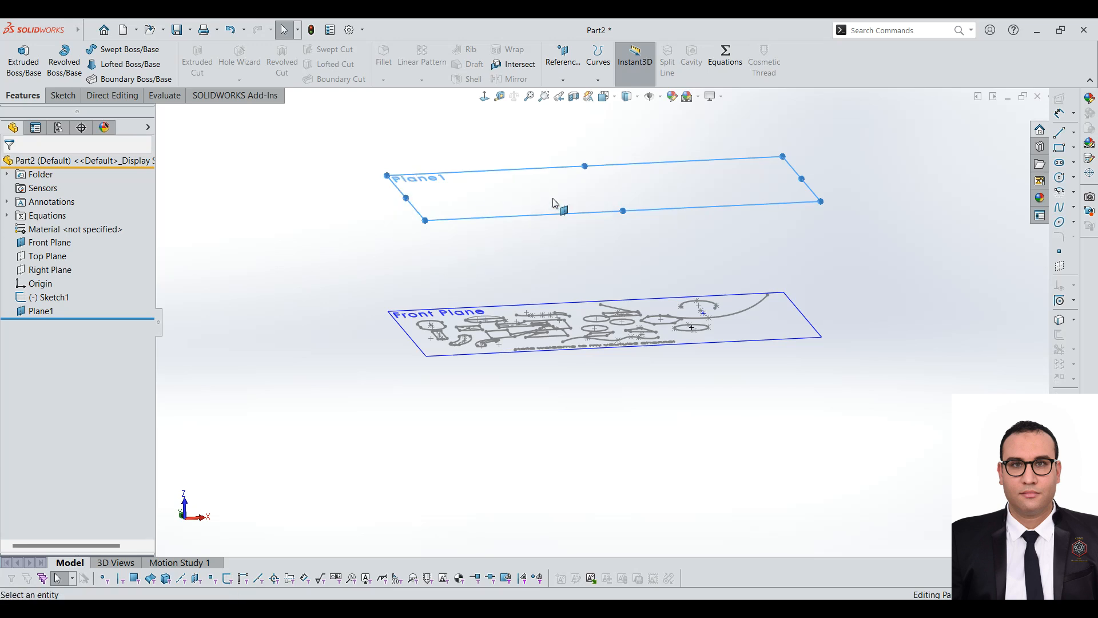
pyautogui.rightClick(529, 194)
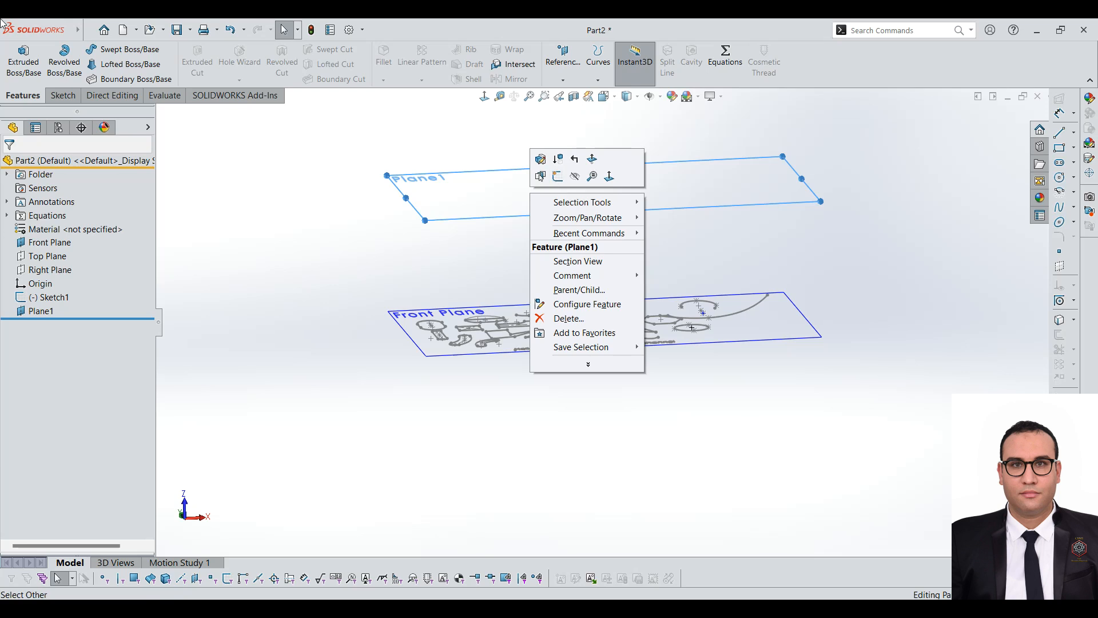
pyautogui.click(62, 95)
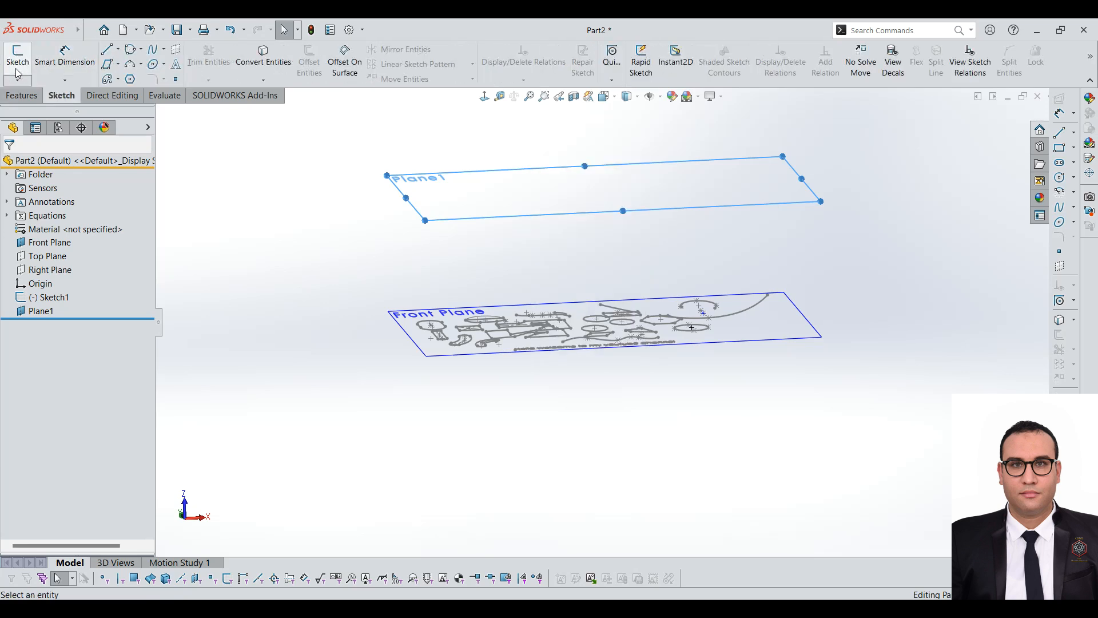
pyautogui.rightClick(485, 201)
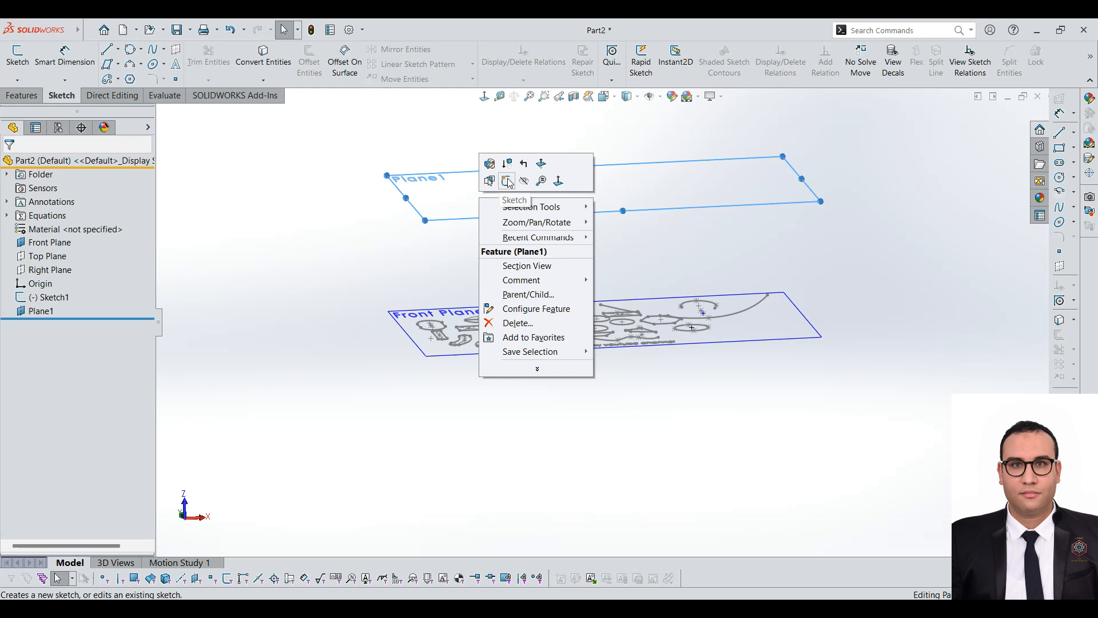
pyautogui.click(508, 182)
# Convert the parabola of Sketch1 on the Front Plane into the new sketch on Plane1 with Convert Entities
pyautogui.moveTo(784, 250)
pyautogui.mouseDown(button='middle')
pyautogui.moveTo(712, 130)
pyautogui.moveTo(736, 169)
pyautogui.moveTo(708, 206)
pyautogui.mouseUp(button='middle')
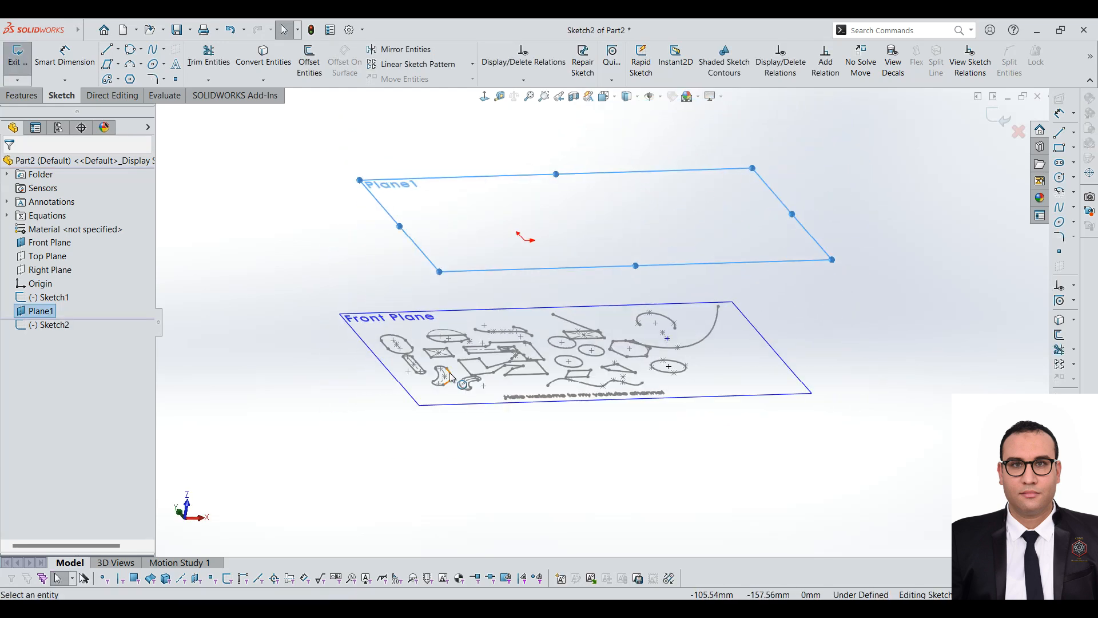
pyautogui.scroll(-3, 642, 318)
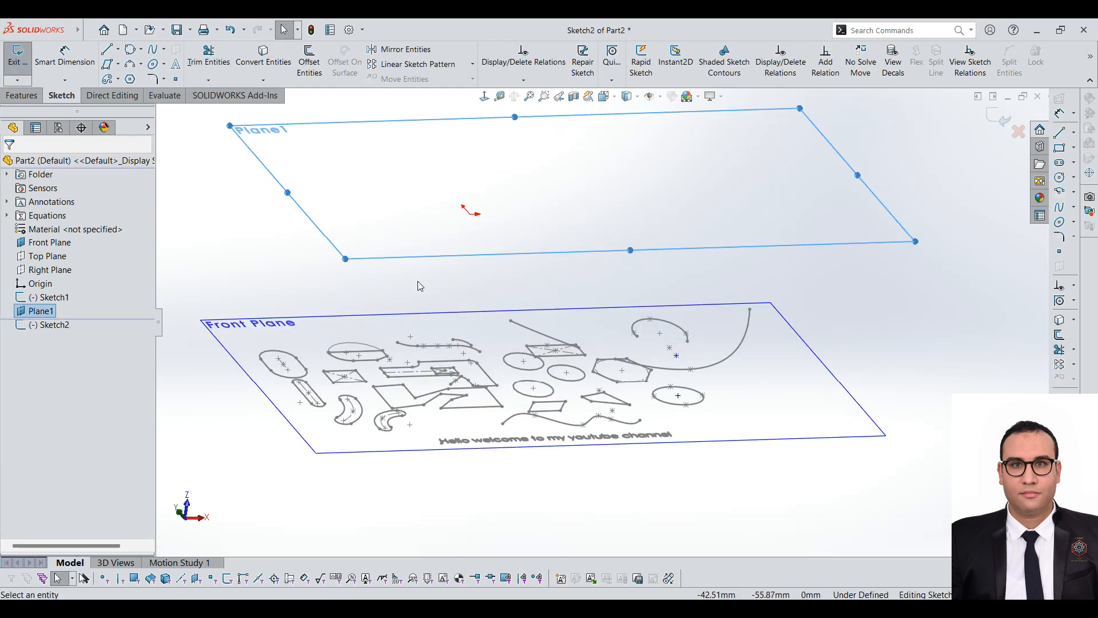
pyautogui.scroll(2, 418, 281)
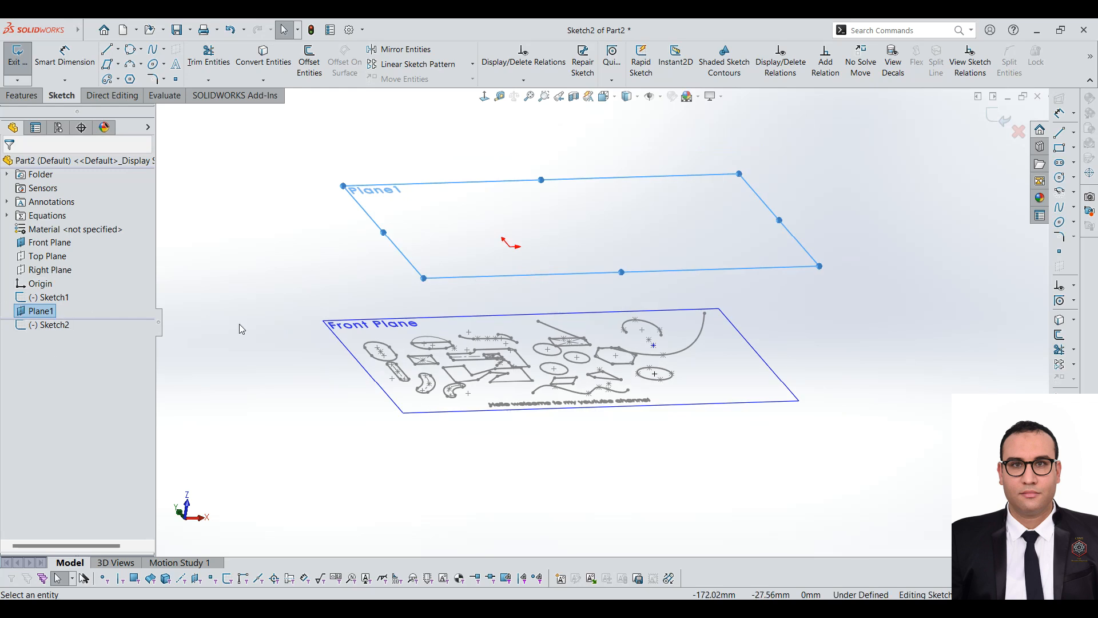
pyautogui.click(49, 297)
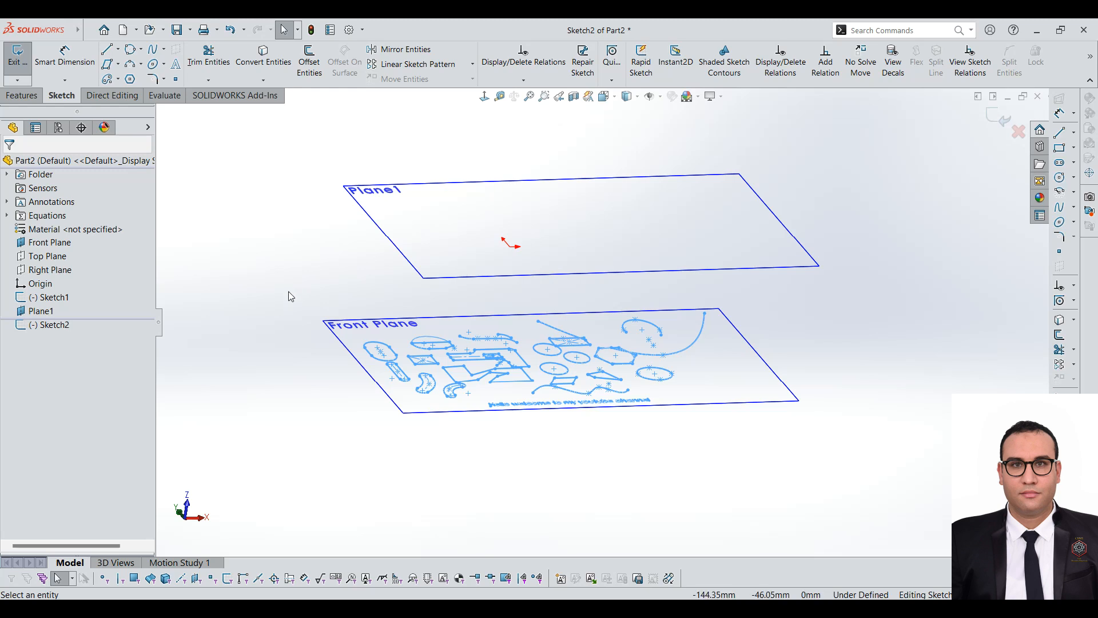
pyautogui.click(272, 51)
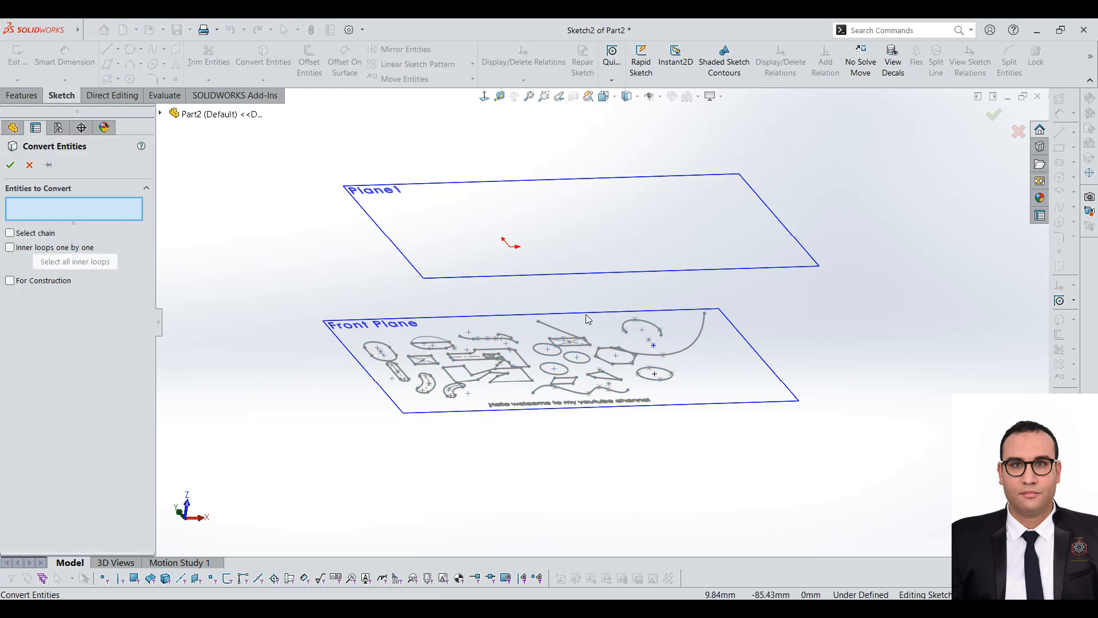
pyautogui.scroll(-3, 585, 314)
pyautogui.click(761, 382)
pyautogui.scroll(3, 599, 321)
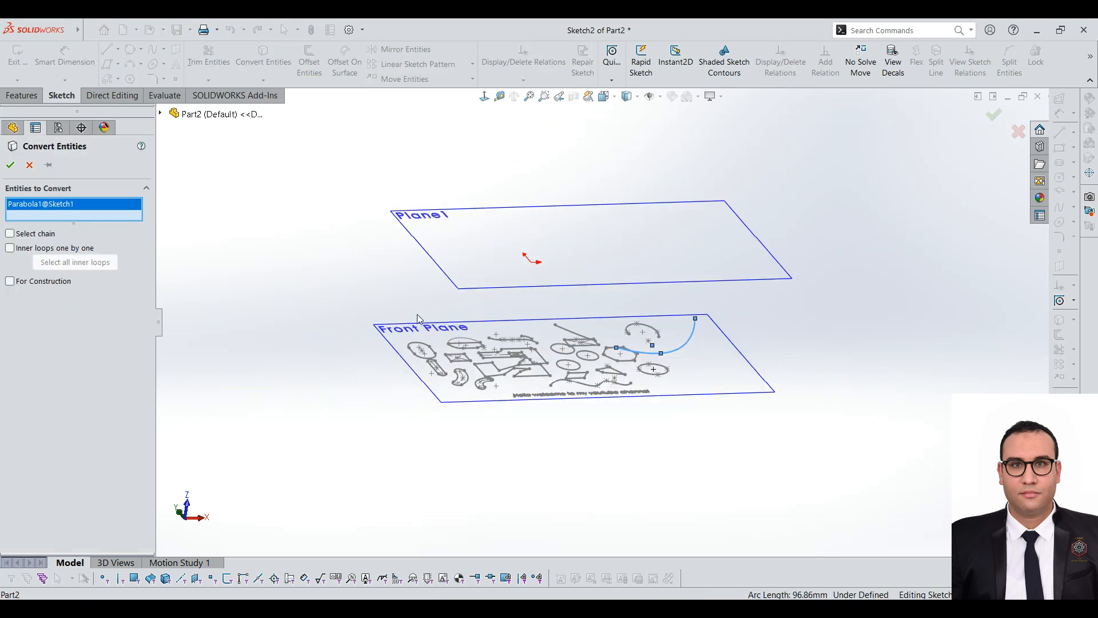
pyautogui.click(10, 165)
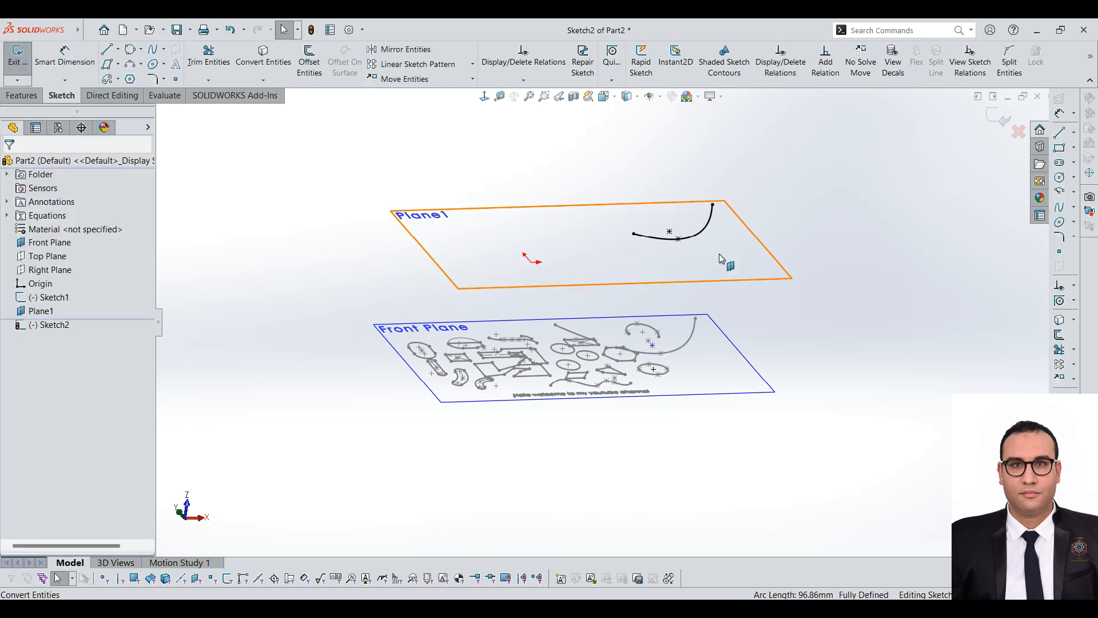
# Examine the converted parabola and its relation to the source curve, and exit the sketch on Plane1
pyautogui.scroll(-5, 691, 249)
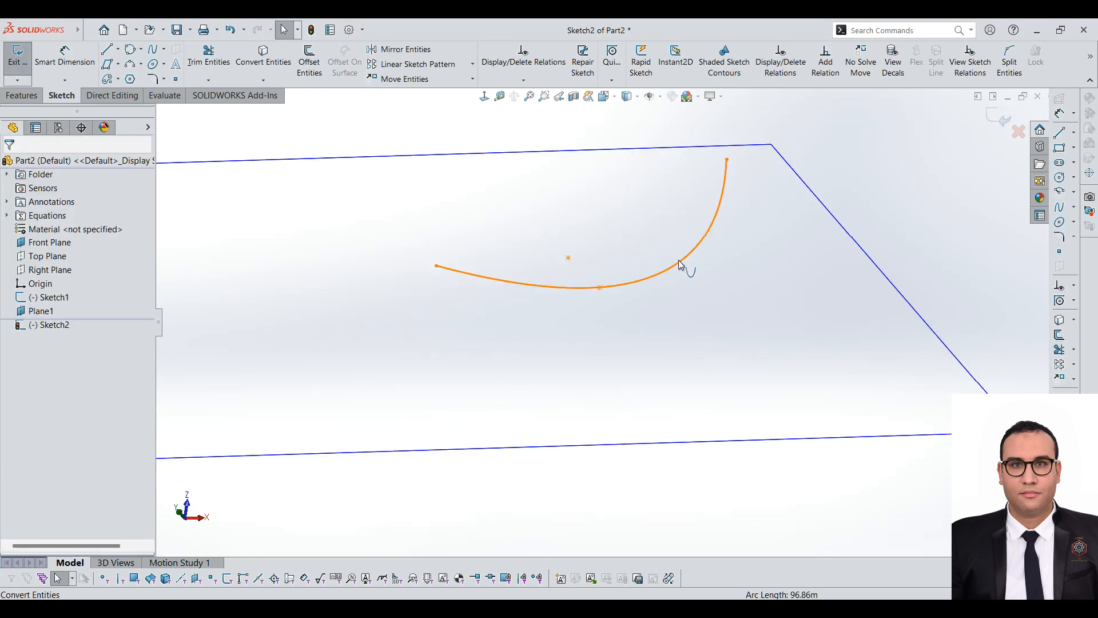
pyautogui.click(652, 271)
pyautogui.scroll(8, 652, 274)
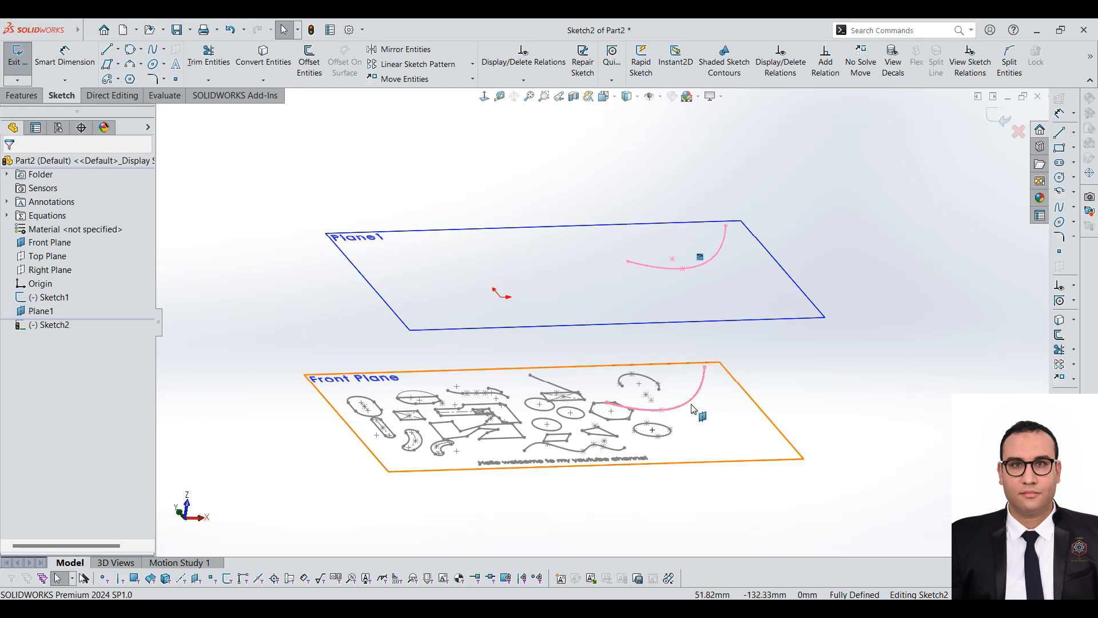
pyautogui.click(55, 298)
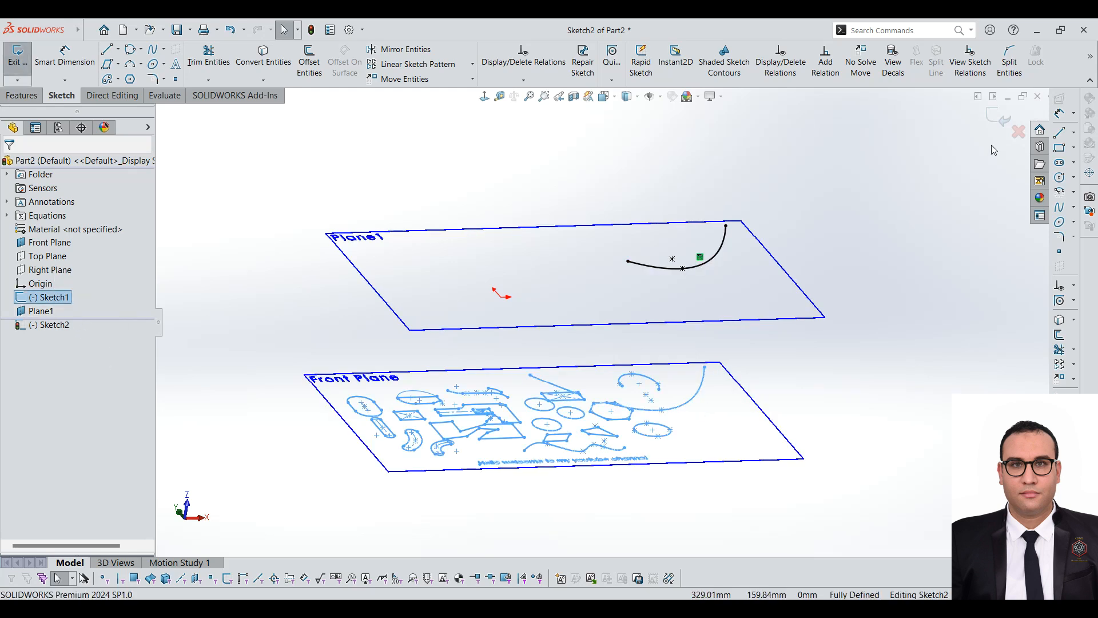
pyautogui.click(998, 119)
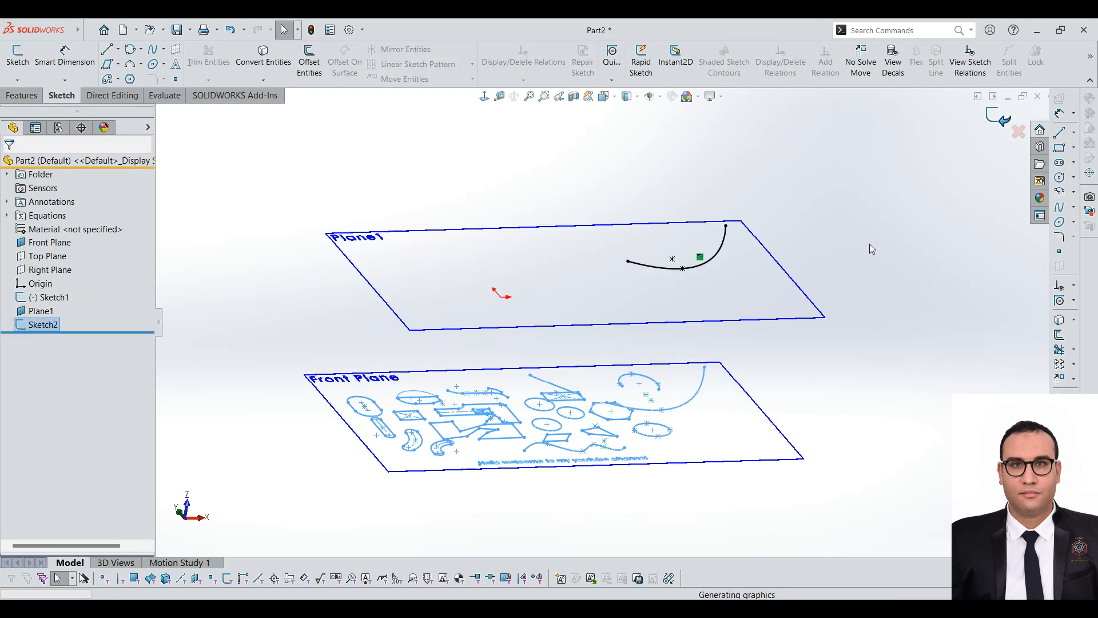
# Edit Sketch1, shorten the parabola by pulling its upper endpoint to about X 125.9, Y 46.74 mm, and exit the sketch
pyautogui.click(53, 298)
pyautogui.click(59, 265)
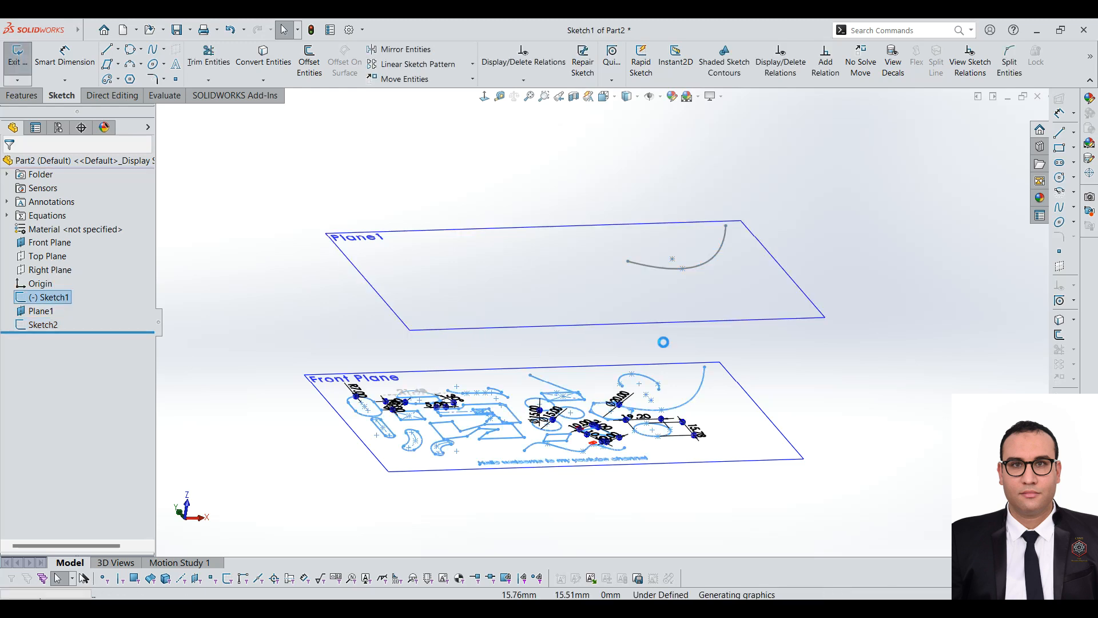
pyautogui.moveTo(849, 344)
pyautogui.mouseDown(button='middle')
pyautogui.moveTo(853, 221)
pyautogui.moveTo(842, 187)
pyautogui.mouseUp(button='middle')
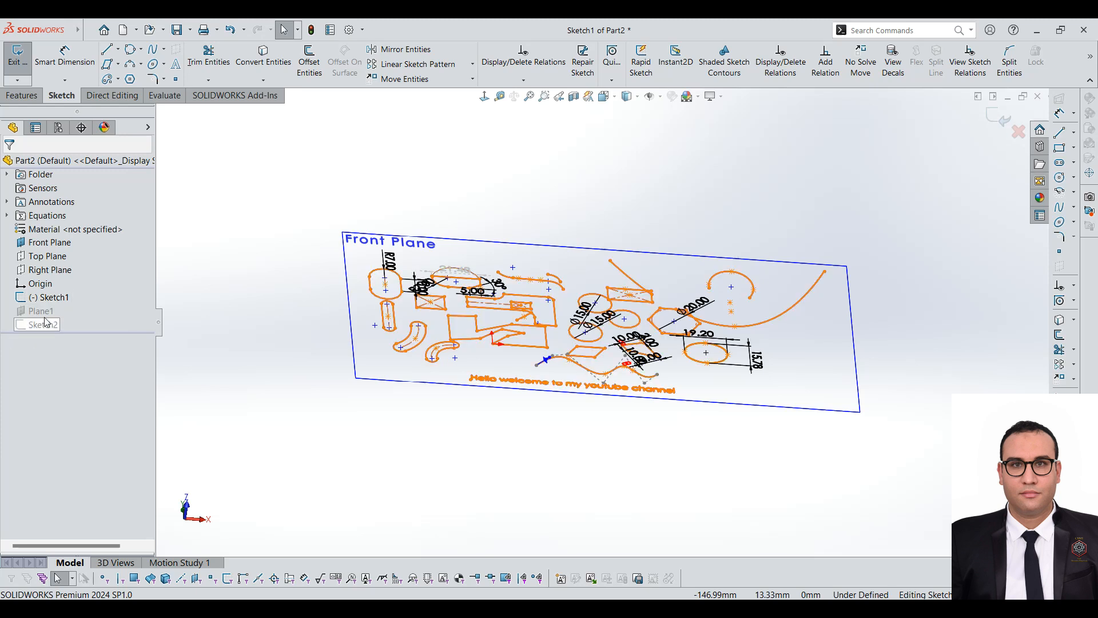
pyautogui.scroll(-3, 838, 277)
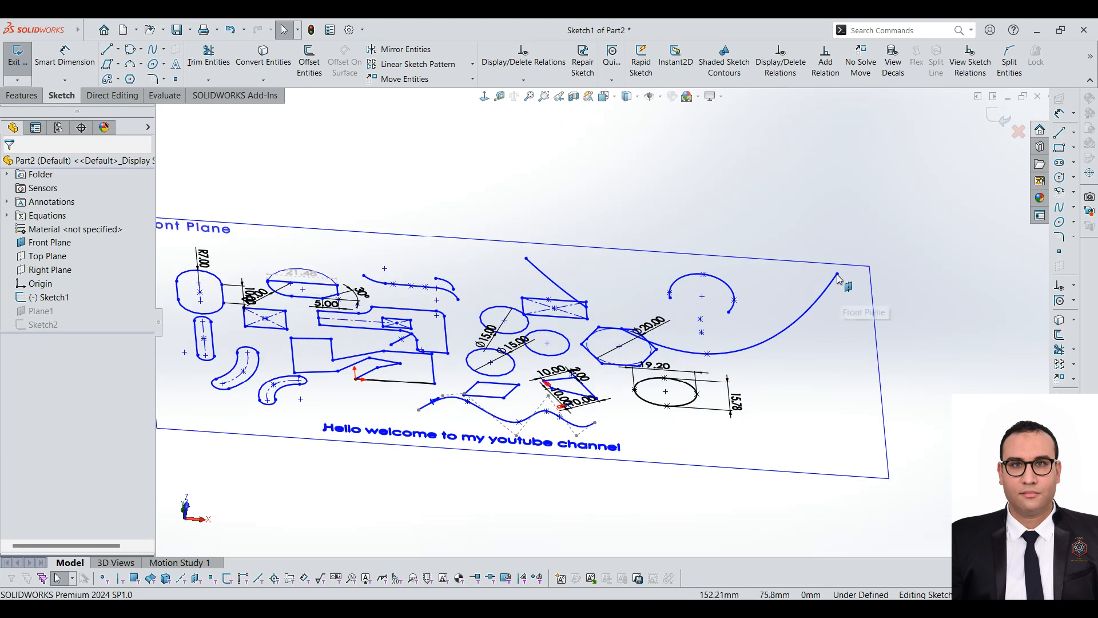
pyautogui.moveTo(838, 277)
pyautogui.mouseDown()
pyautogui.moveTo(746, 329)
pyautogui.moveTo(756, 321)
pyautogui.mouseUp()
pyautogui.click(17, 62)
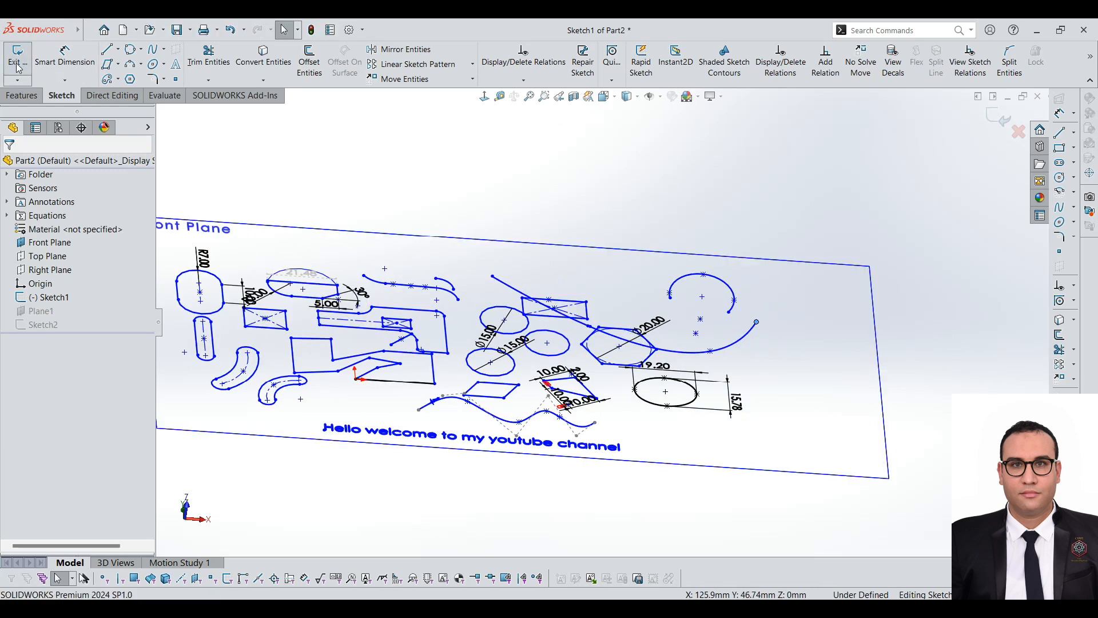
# Rebuild the part, reopen Sketch1, shorten the parabola further to an endpoint at about X 102.81, Y 27.28 mm, and exit the sketch
pyautogui.moveTo(627, 432)
pyautogui.mouseDown(button='middle')
pyautogui.moveTo(693, 378)
pyautogui.moveTo(703, 393)
pyautogui.moveTo(704, 486)
pyautogui.mouseUp(button='middle')
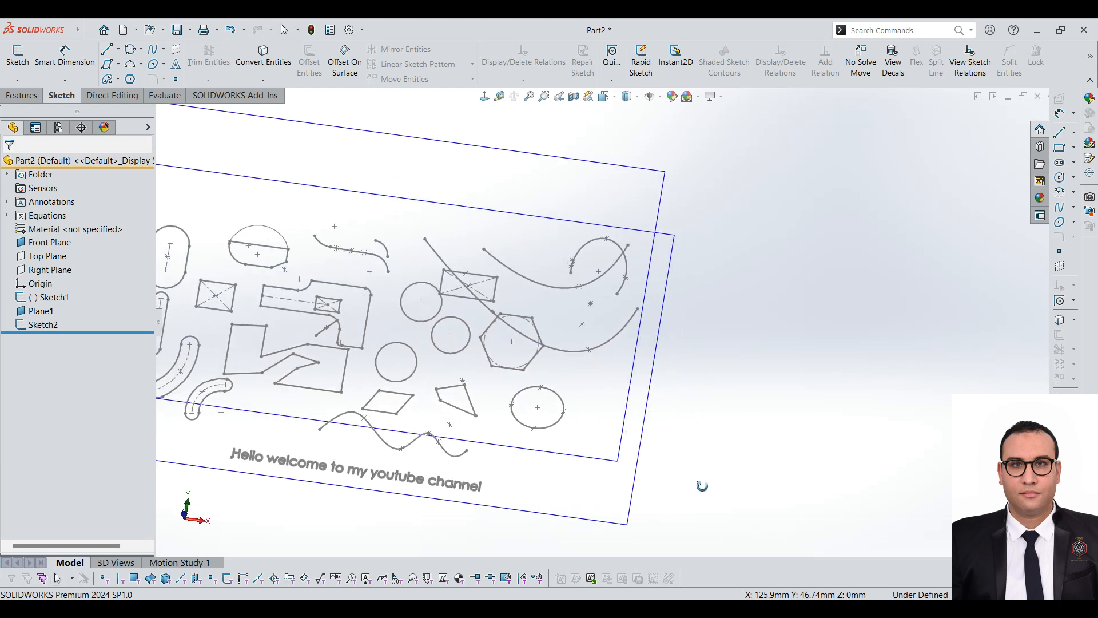
pyautogui.click(311, 31)
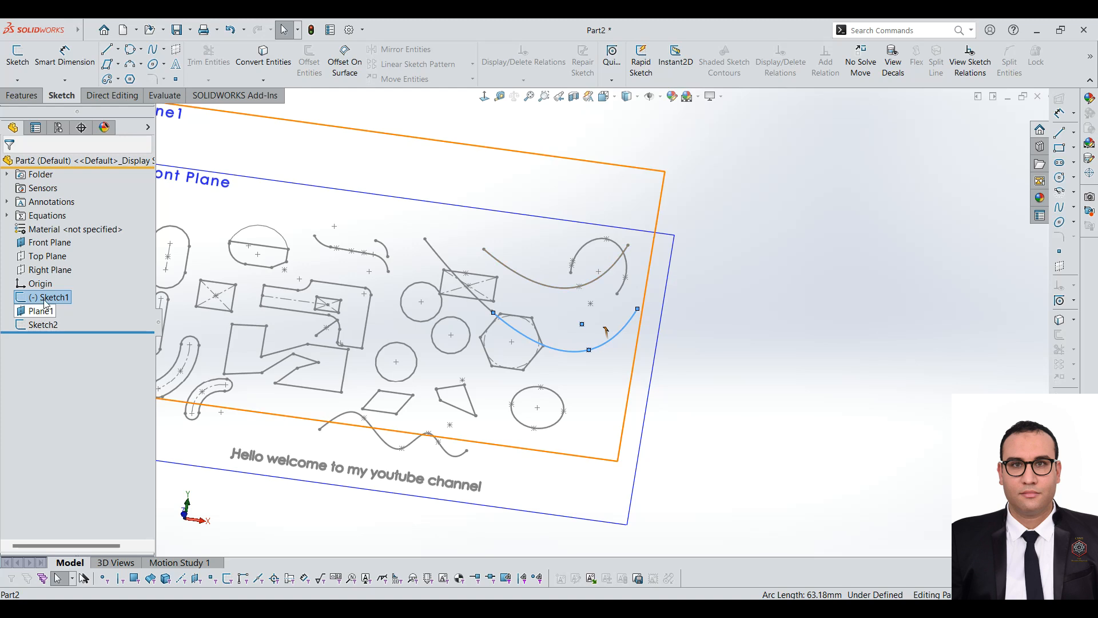
pyautogui.rightClick(46, 298)
pyautogui.click(55, 265)
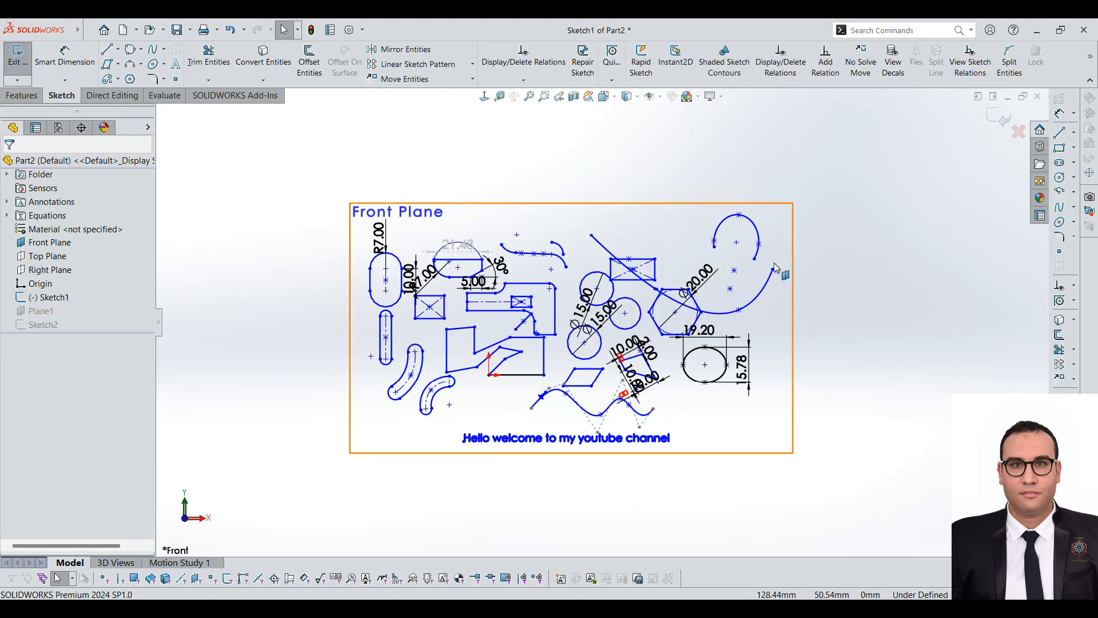
pyautogui.moveTo(771, 273); pyautogui.dragTo(767, 284)
pyautogui.moveTo(735, 303); pyautogui.dragTo(721, 313)
pyautogui.click(1000, 119)
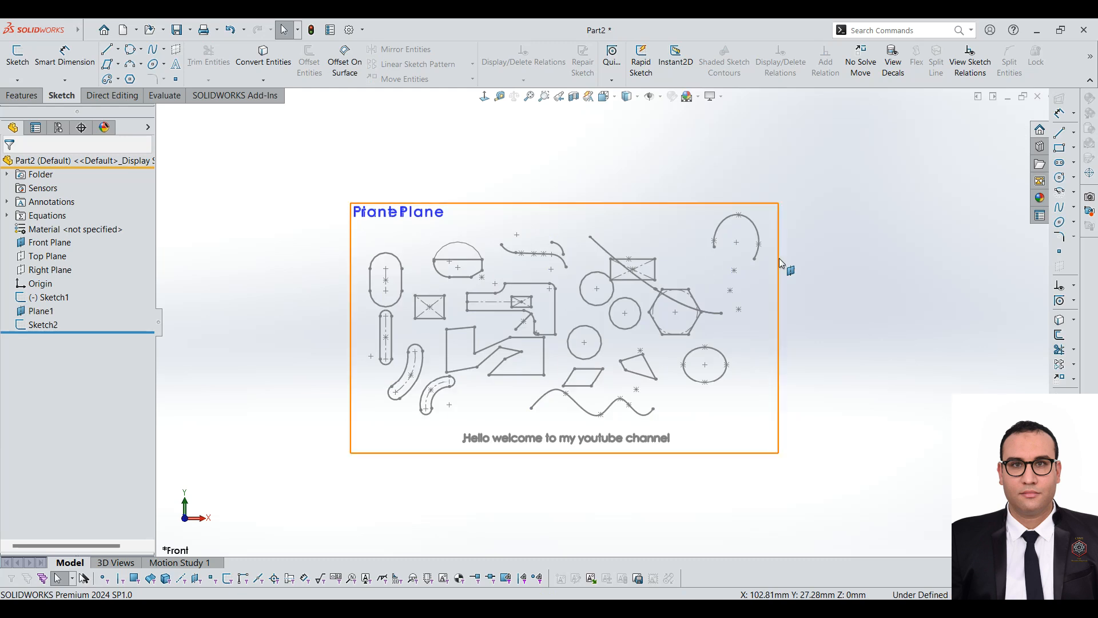
# Select the converted curve on Plane1 and open its sketch, Sketch2, for editing
pyautogui.scroll(-2, 776, 323)
pyautogui.moveTo(725, 285)
pyautogui.mouseDown(button='middle')
pyautogui.moveTo(692, 280)
pyautogui.moveTo(699, 183)
pyautogui.mouseUp(button='middle')
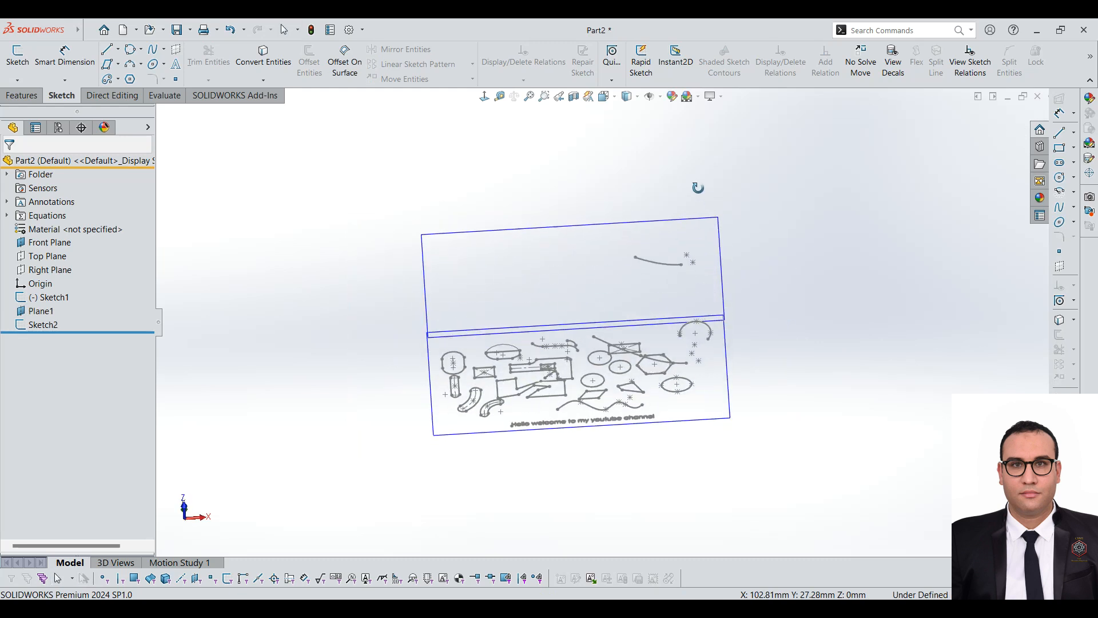
pyautogui.scroll(-3, 656, 262)
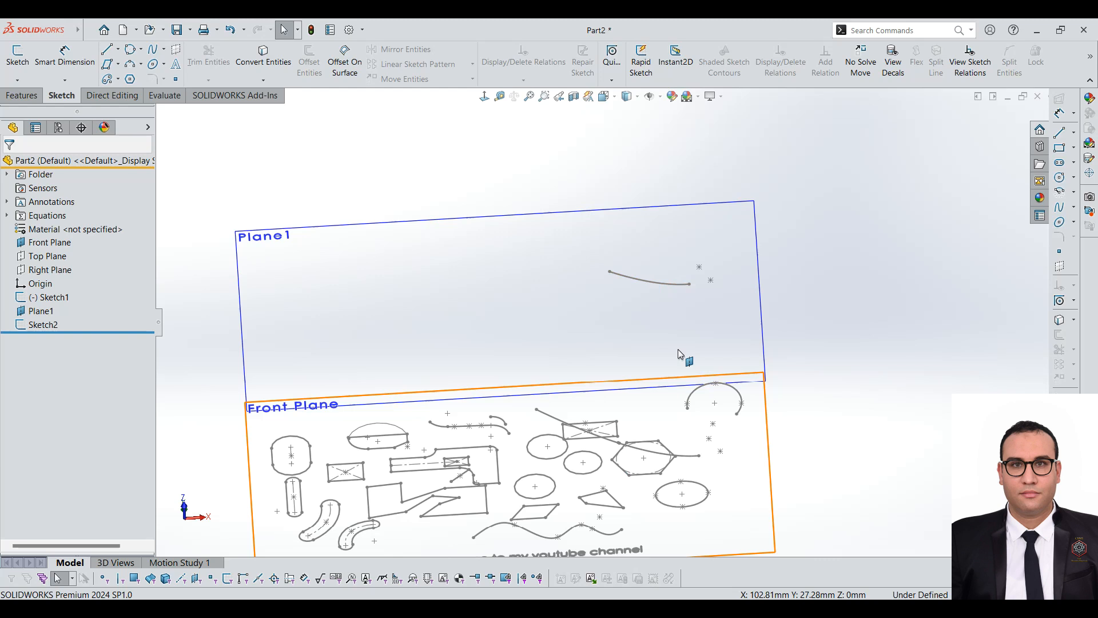
pyautogui.click(665, 288)
pyautogui.rightClick(44, 326)
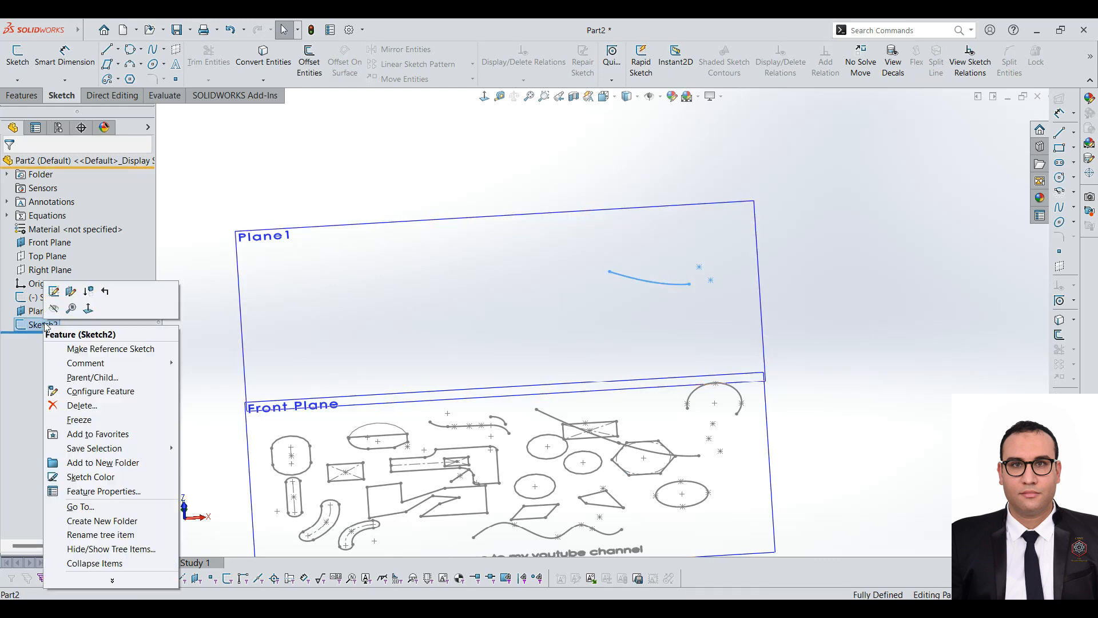
pyautogui.click(56, 288)
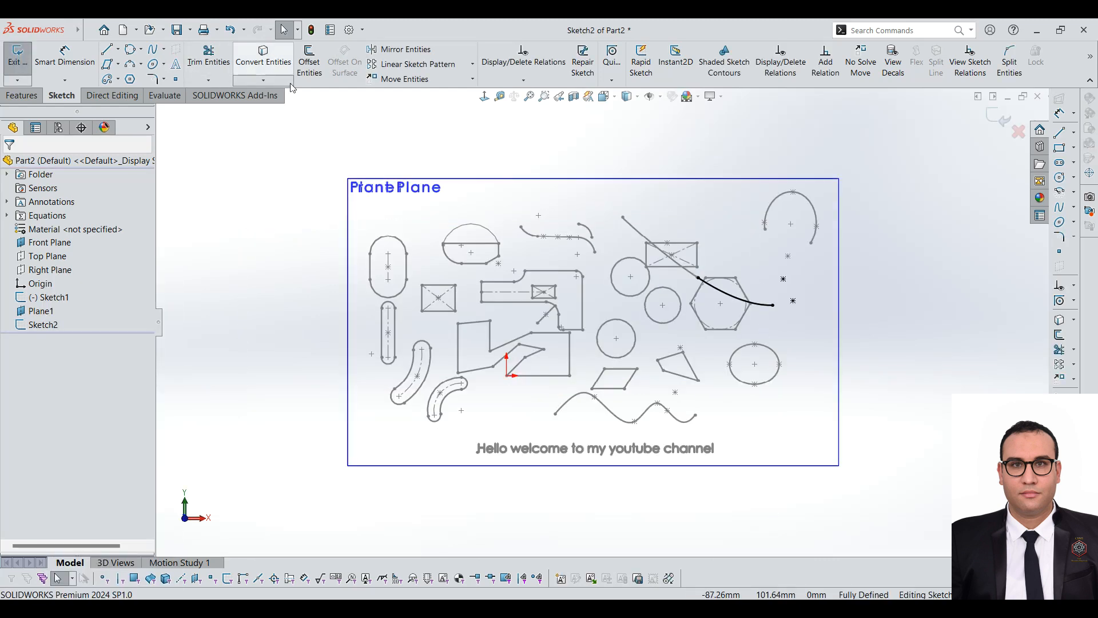
# Compare the converted curve on Plane1 with the original parabola on the Front Plane, viewed normal to the sketch and from an angle
pyautogui.scroll(-1, 711, 269)
pyautogui.moveTo(711, 269); pyautogui.dragTo(709, 306, button='middle')
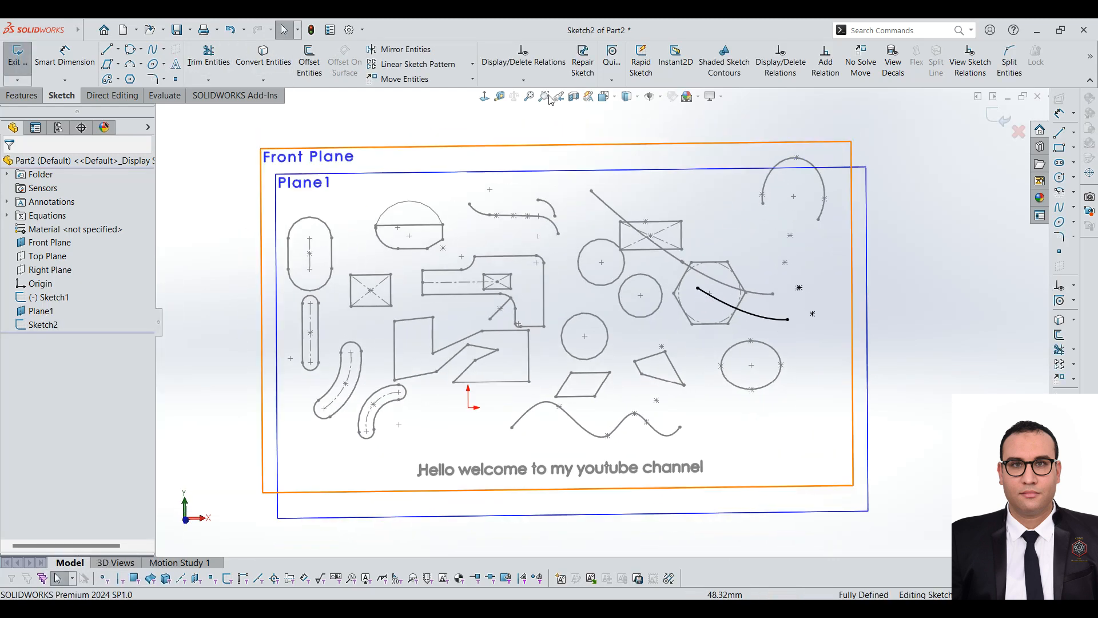
pyautogui.click(484, 97)
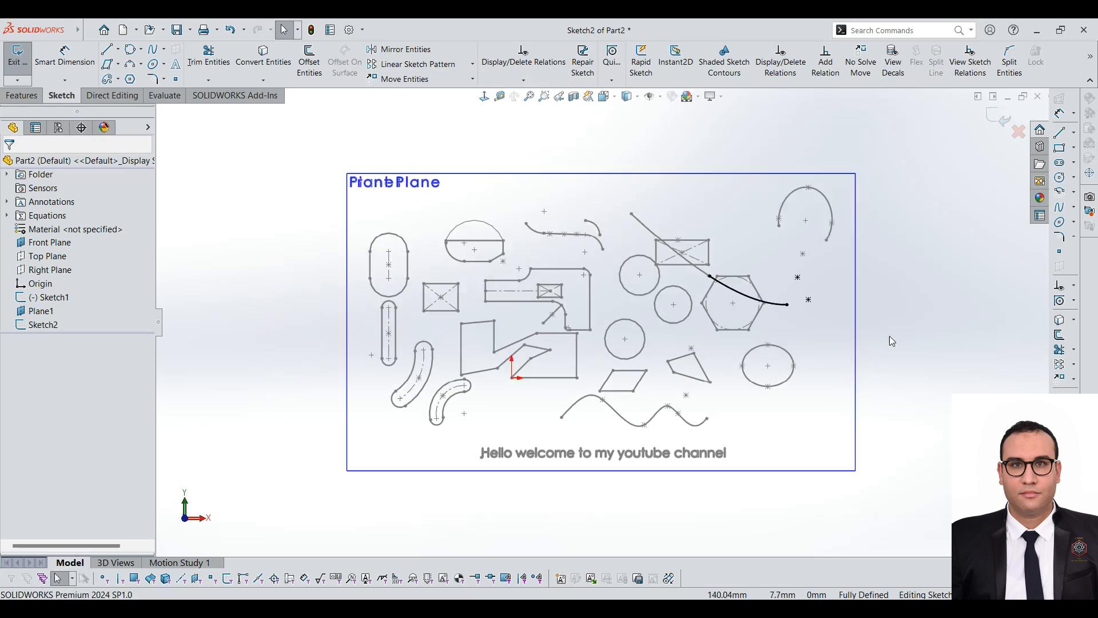
pyautogui.click(484, 96)
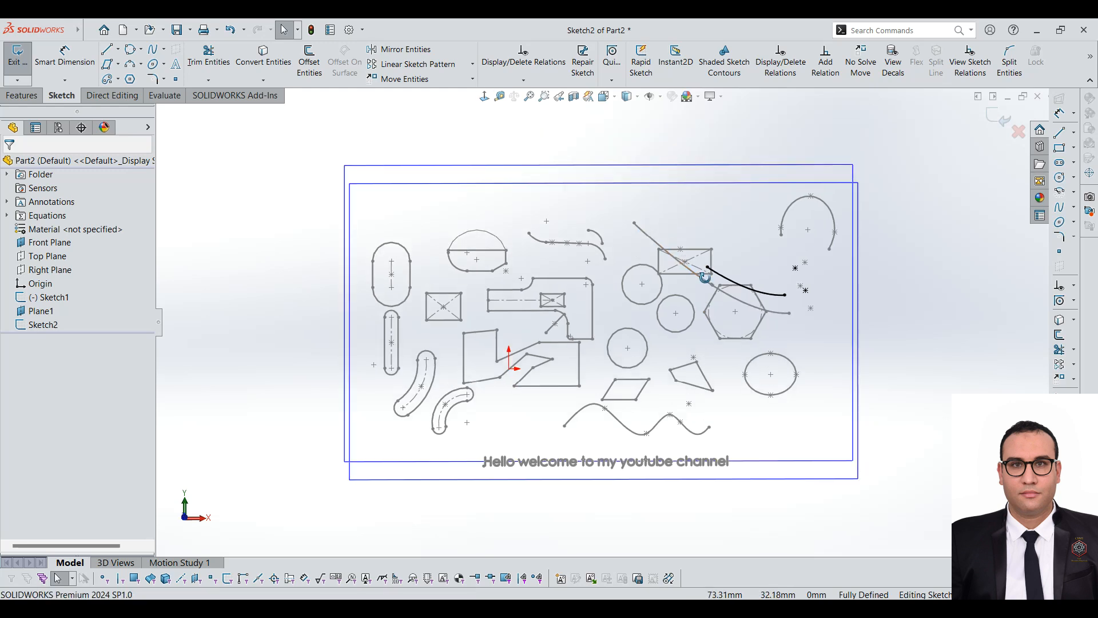
pyautogui.rightClick(717, 210)
pyautogui.click(701, 210)
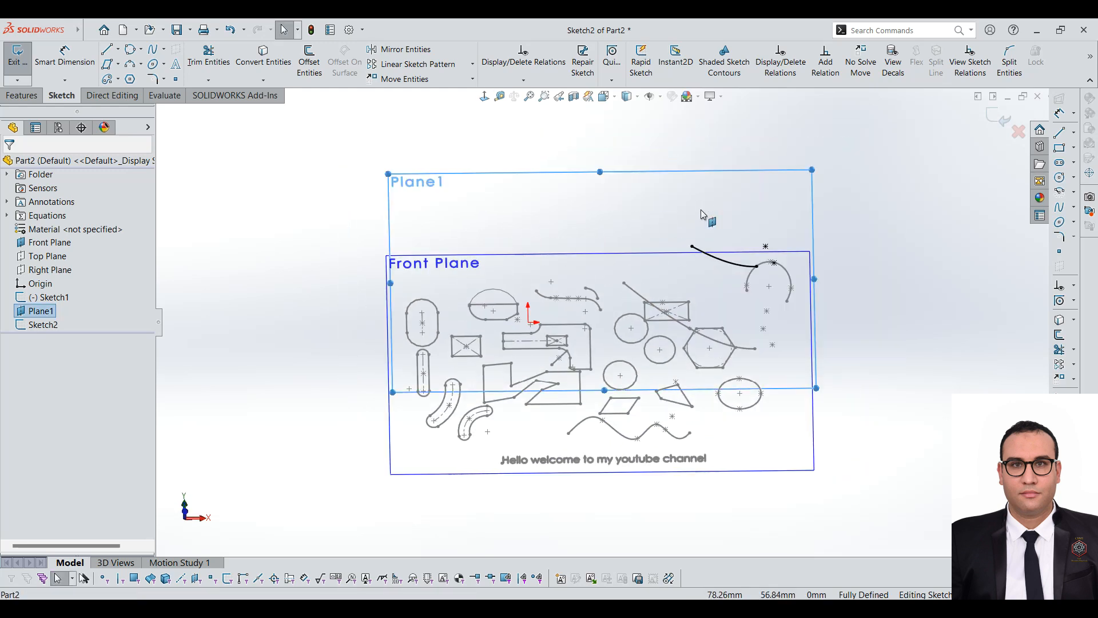
pyautogui.moveTo(710, 238); pyautogui.dragTo(705, 167, button='middle')
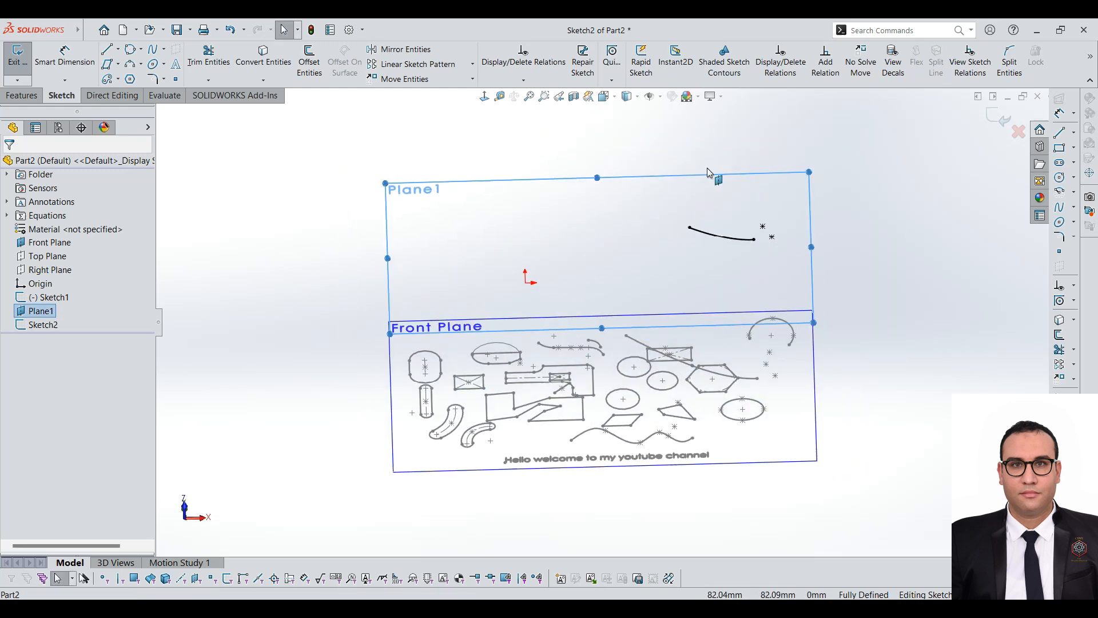
pyautogui.rightClick(689, 193)
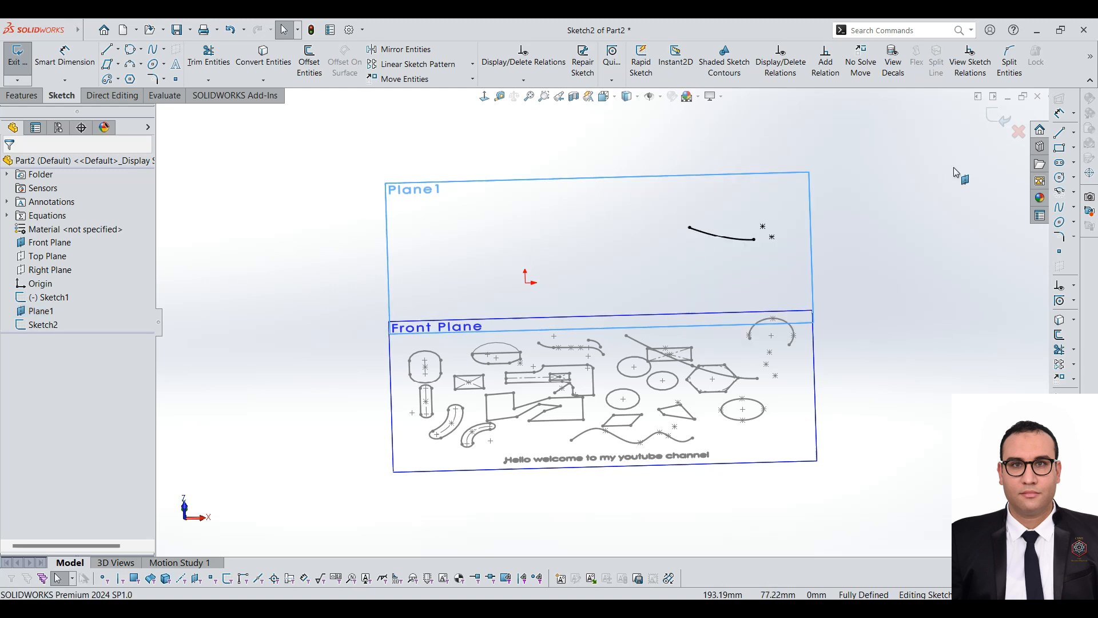
# Exit the sketch, view Plane1 straight on, and reopen Sketch2 for editing
pyautogui.click(1000, 117)
pyautogui.rightClick(662, 220)
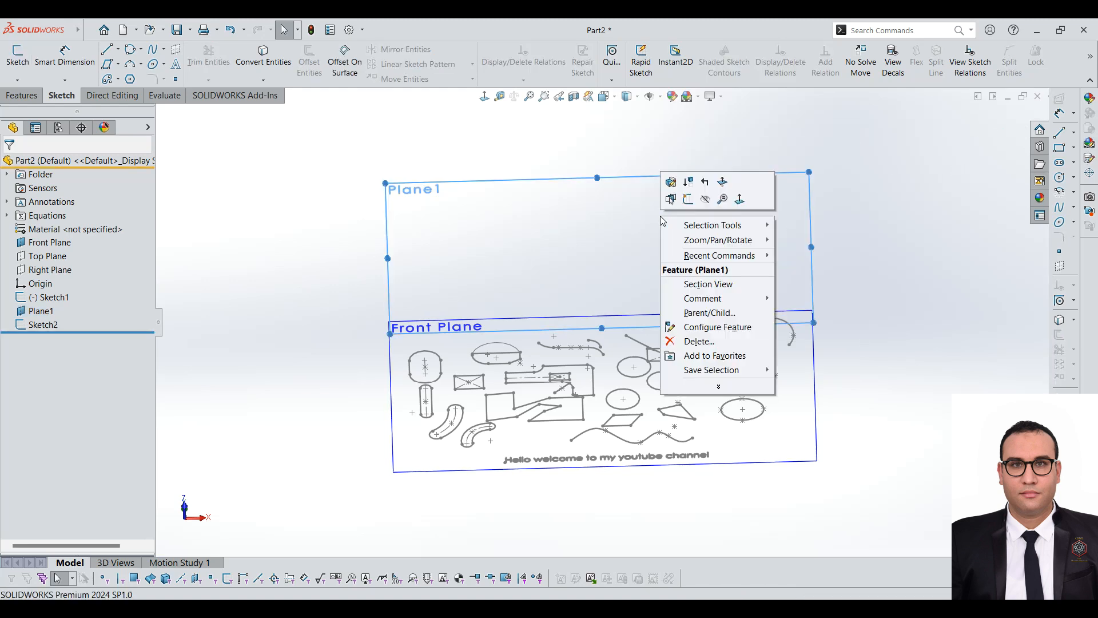
pyautogui.click(740, 199)
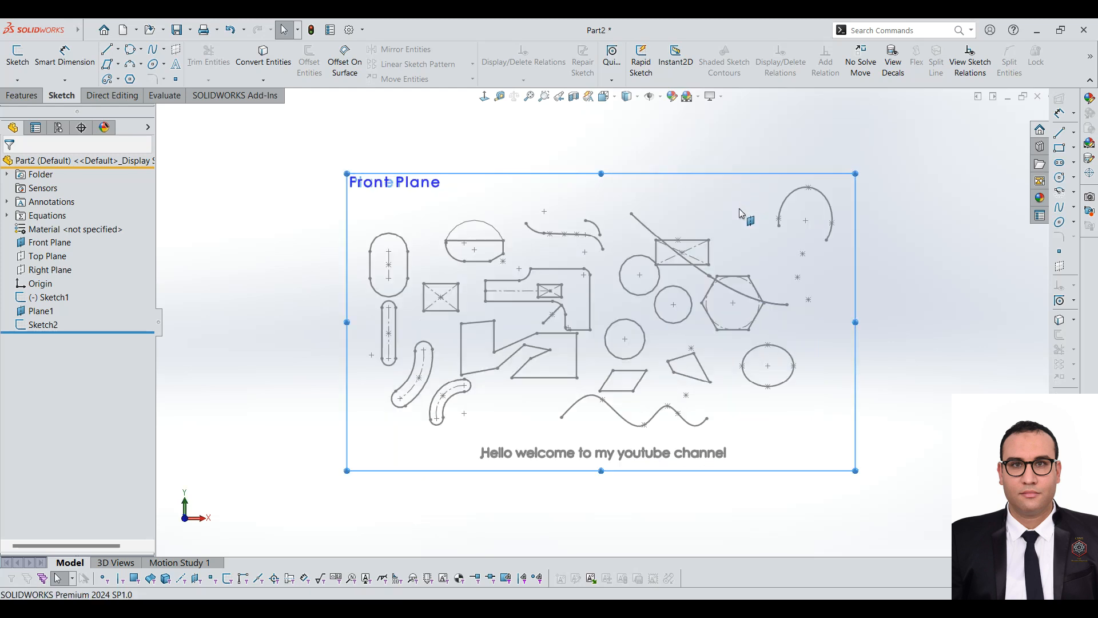
pyautogui.click(57, 327)
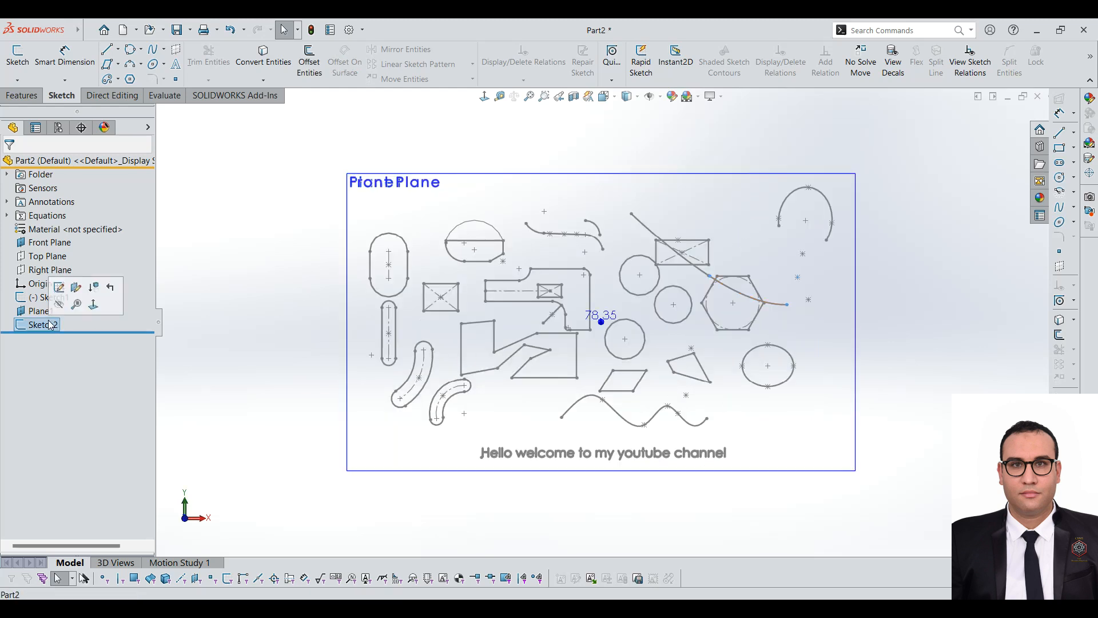
pyautogui.click(58, 291)
# Lengthen the converted parabola curve on Plane1 to an arc length of about 43 mm by pulling its upper endpoint
pyautogui.scroll(-4, 691, 274)
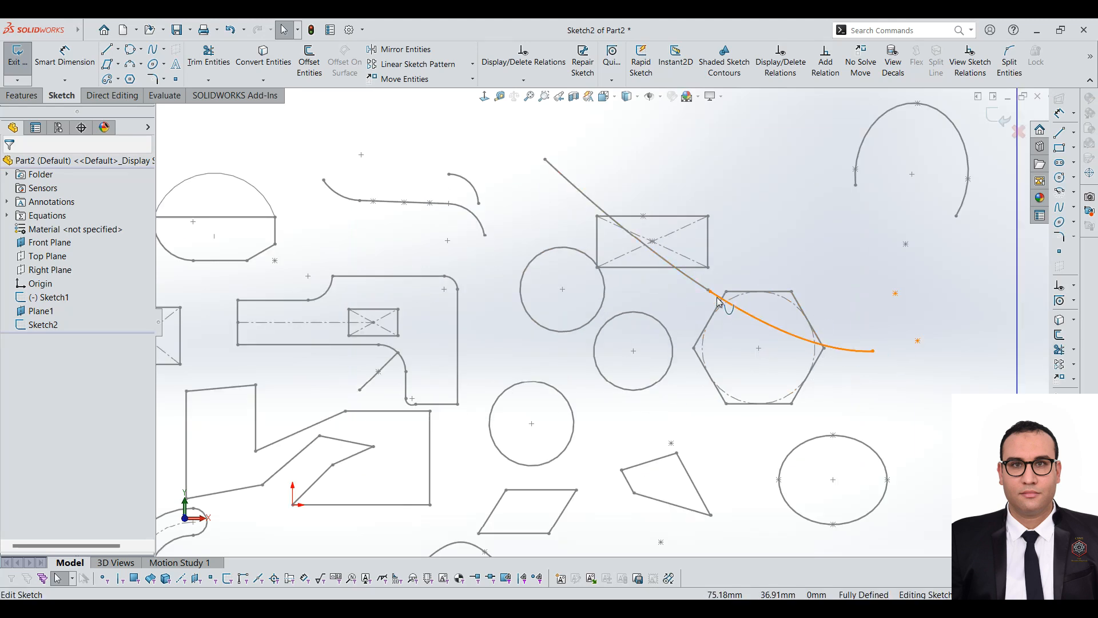
pyautogui.scroll(-3, 718, 301)
pyautogui.moveTo(672, 292); pyautogui.dragTo(829, 375)
pyautogui.scroll(3, 660, 383)
pyautogui.moveTo(734, 380)
pyautogui.mouseDown(button='middle')
pyautogui.moveTo(718, 260)
pyautogui.moveTo(737, 258)
pyautogui.mouseUp(button='middle')
pyautogui.moveTo(725, 212)
pyautogui.mouseDown()
pyautogui.moveTo(549, 164)
pyautogui.moveTo(804, 355)
pyautogui.moveTo(372, 238)
pyautogui.moveTo(858, 215)
pyautogui.moveTo(263, 302)
pyautogui.moveTo(831, 415)
pyautogui.moveTo(1090, 310)
pyautogui.moveTo(853, 373)
pyautogui.moveTo(159, 175)
pyautogui.moveTo(689, 378)
pyautogui.moveTo(503, 406)
pyautogui.mouseUp()
pyautogui.scroll(5, 503, 406)
pyautogui.moveTo(709, 457); pyautogui.dragTo(713, 564, button='middle')
# Convert the ellipse on the Front Plane into Sketch2 on Plane1 as construction geometry
pyautogui.click(272, 78)
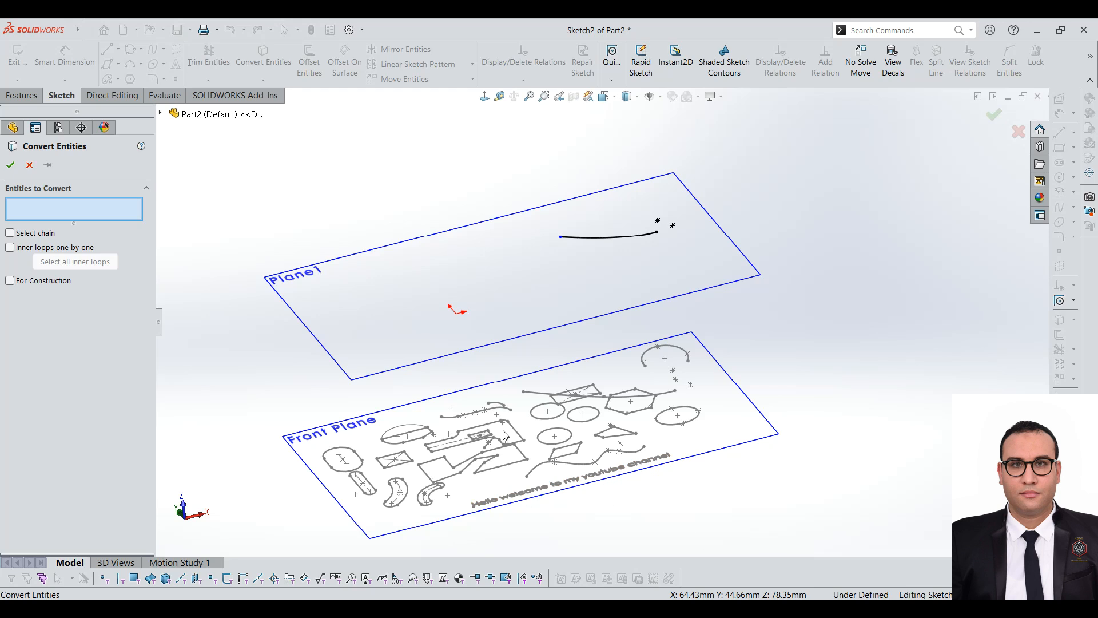
pyautogui.scroll(3, 563, 369)
pyautogui.scroll(-3, 511, 433)
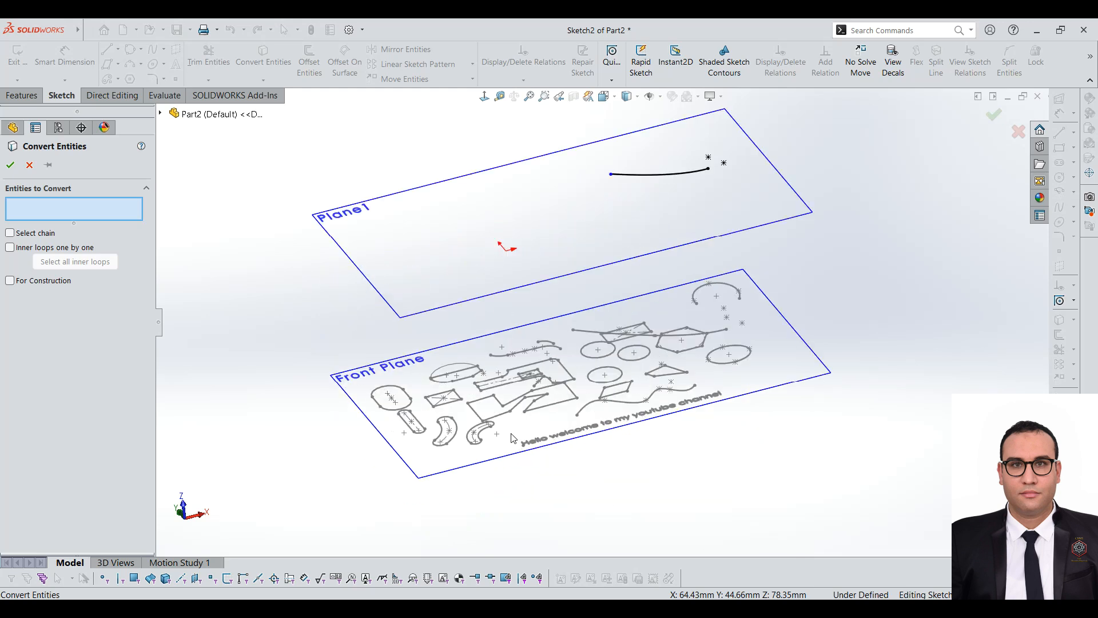
pyautogui.click(40, 284)
pyautogui.scroll(-1, 659, 332)
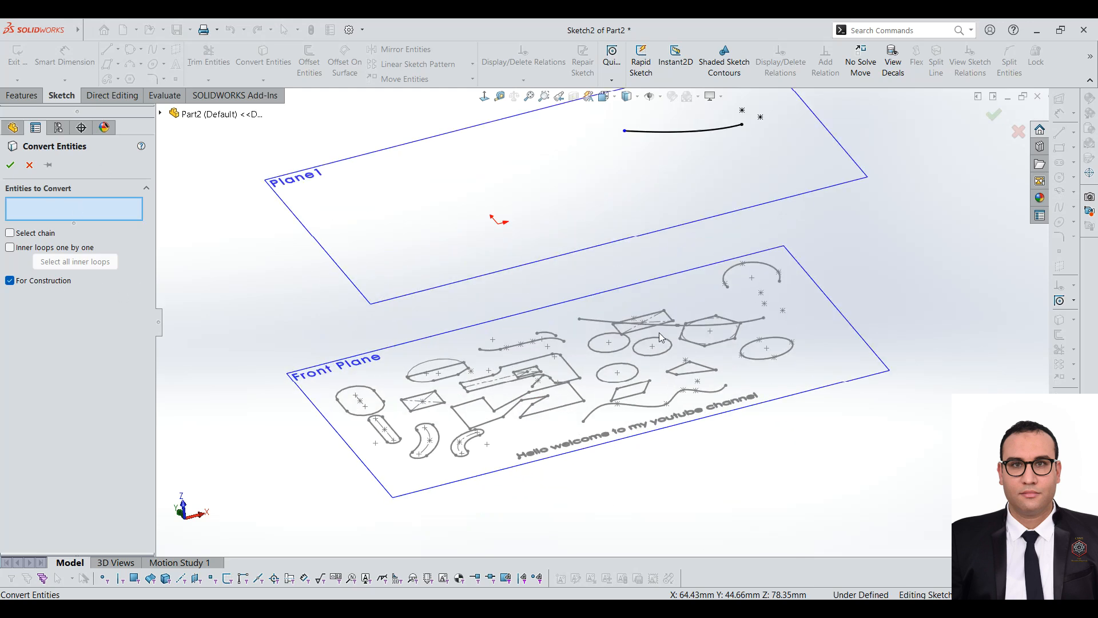
pyautogui.click(765, 360)
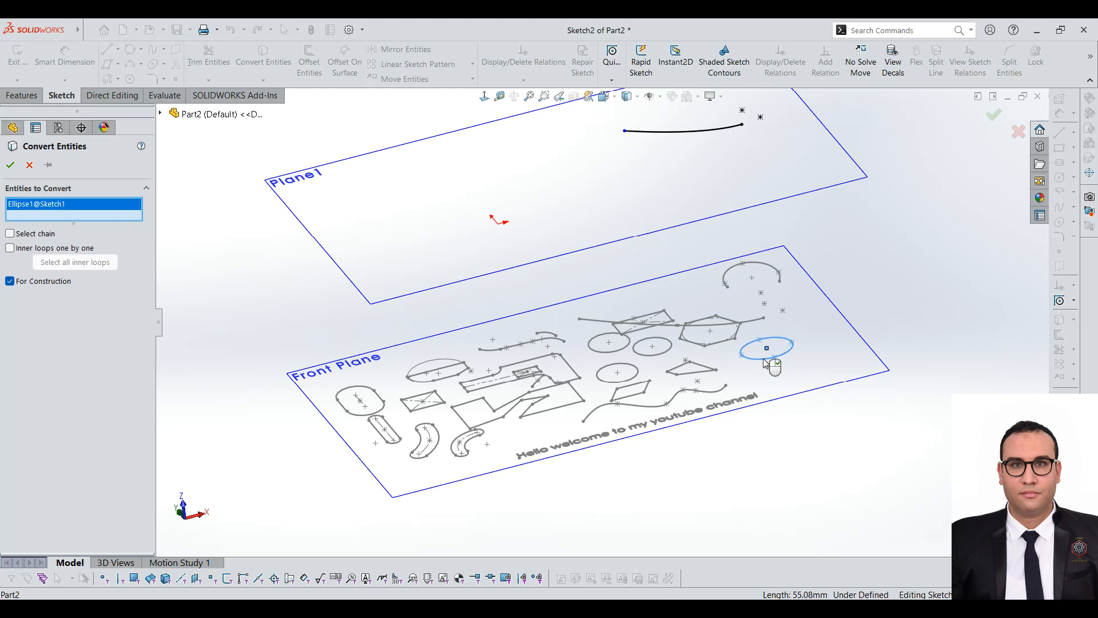
pyautogui.click(10, 165)
# Examine the converted construction ellipse on Plane1 up close and compare it with the original ellipse on the Front Plane
pyautogui.scroll(-5, 747, 242)
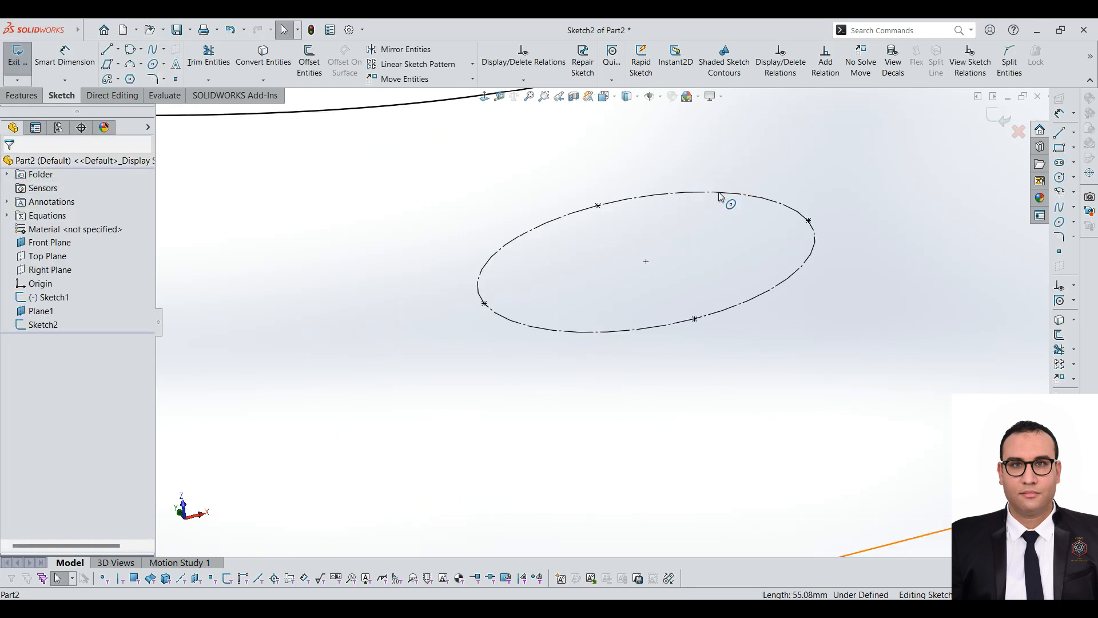
pyautogui.scroll(3, 646, 331)
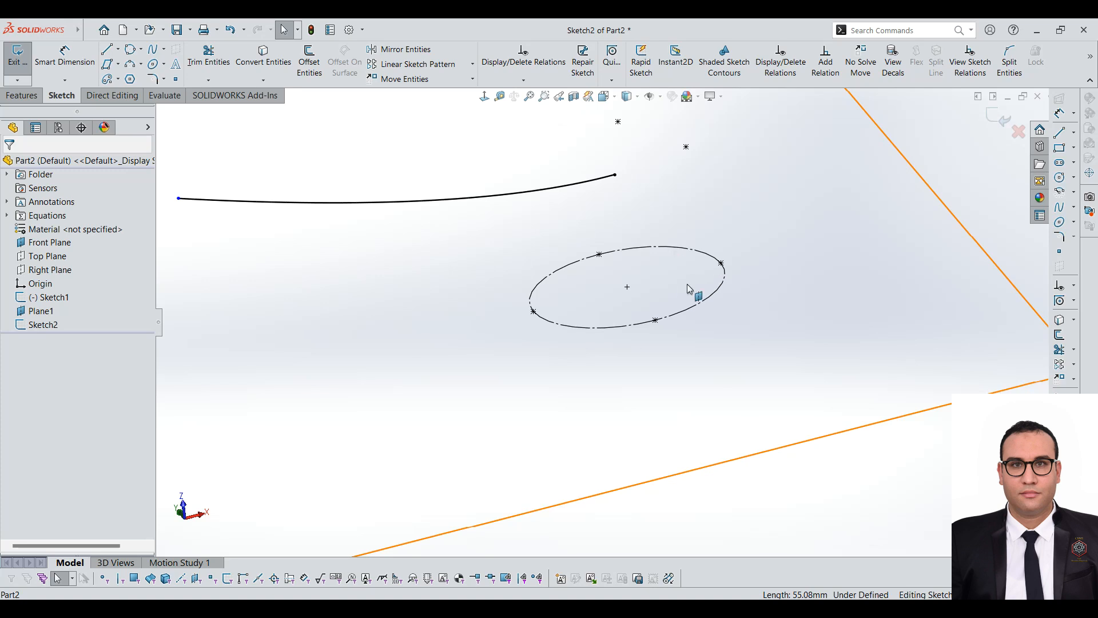
pyautogui.scroll(3, 592, 303)
pyautogui.scroll(-4, 655, 303)
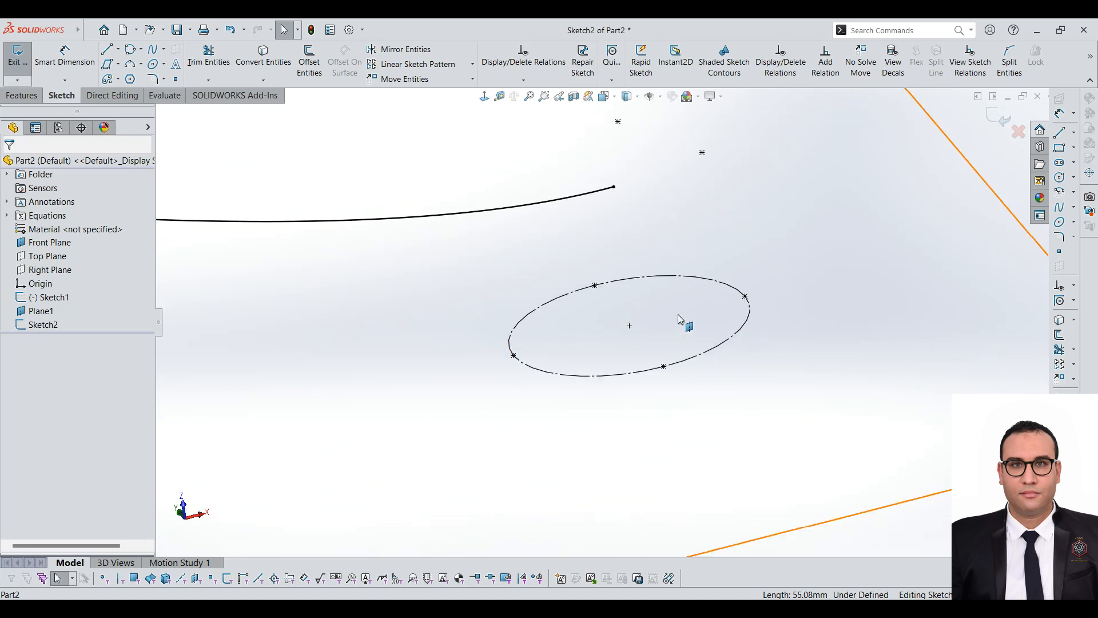
pyautogui.scroll(5, 595, 289)
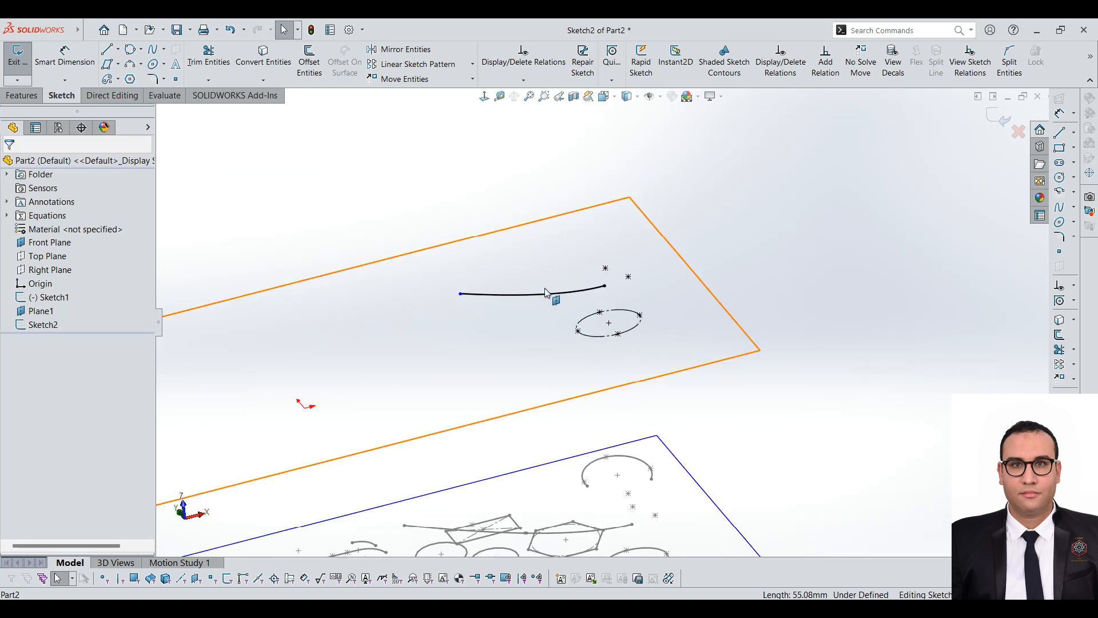
pyautogui.scroll(3, 572, 316)
pyautogui.scroll(-2, 463, 495)
pyautogui.moveTo(555, 424)
pyautogui.mouseDown(button='middle')
pyautogui.moveTo(528, 420)
pyautogui.moveTo(549, 465)
pyautogui.moveTo(591, 430)
pyautogui.mouseUp(button='middle')
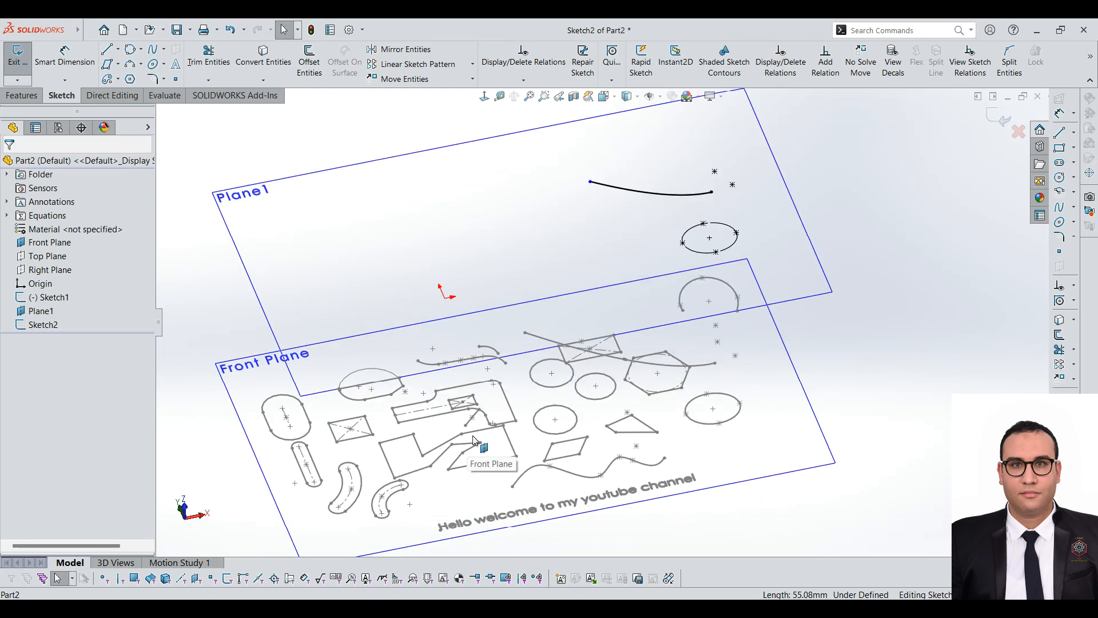
pyautogui.click(26, 324)
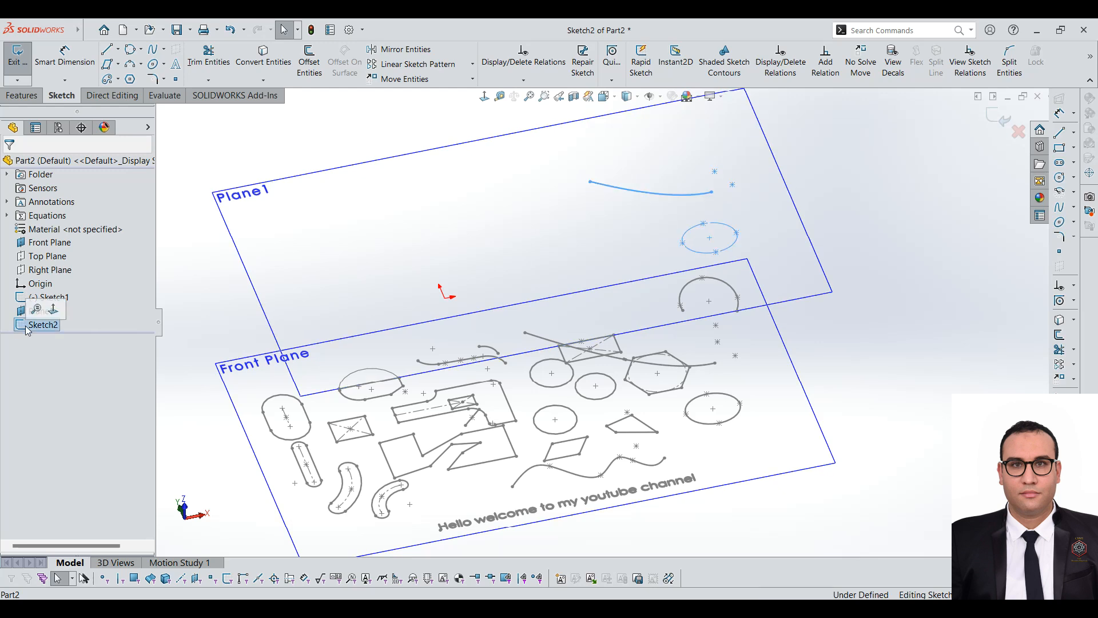
pyautogui.click(278, 83)
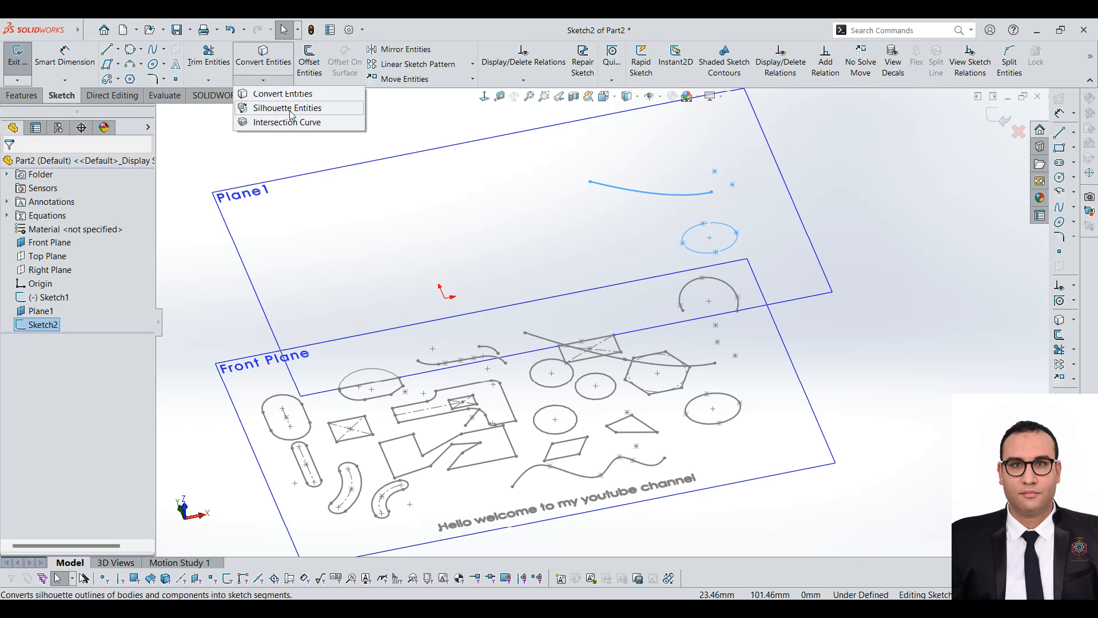
pyautogui.click(221, 158)
pyautogui.scroll(3, 343, 193)
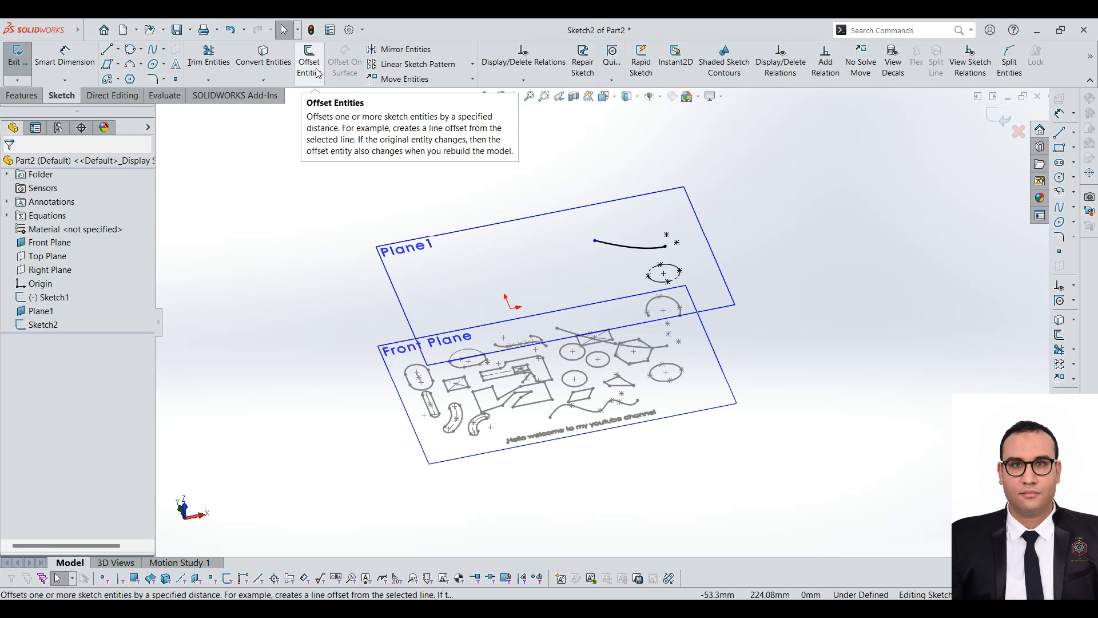
pyautogui.scroll(-2, 500, 174)
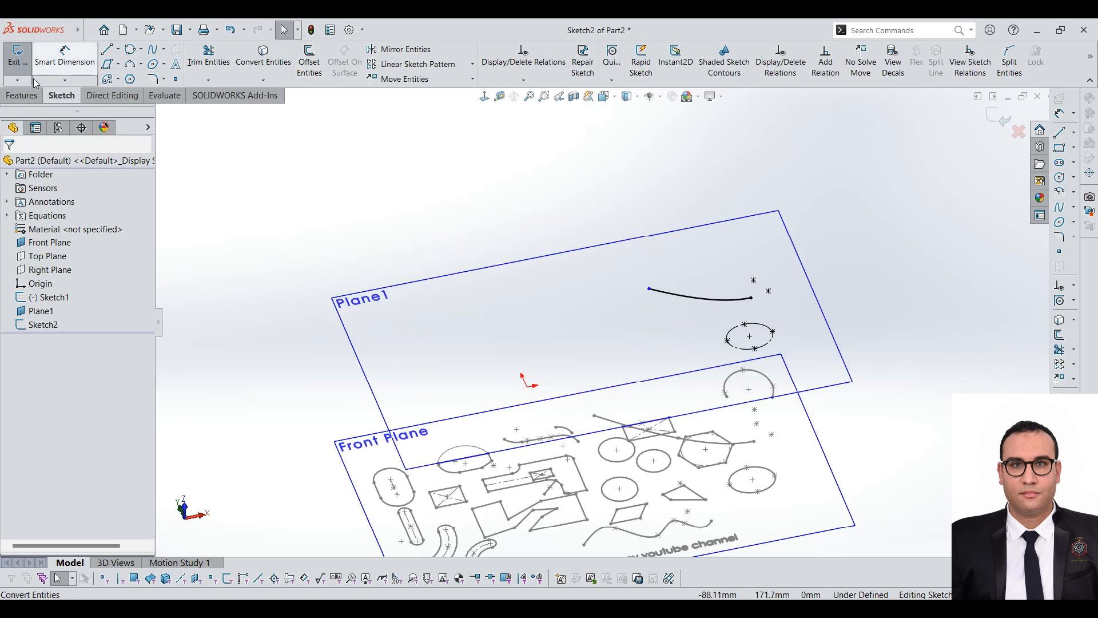
pyautogui.scroll(3, 629, 343)
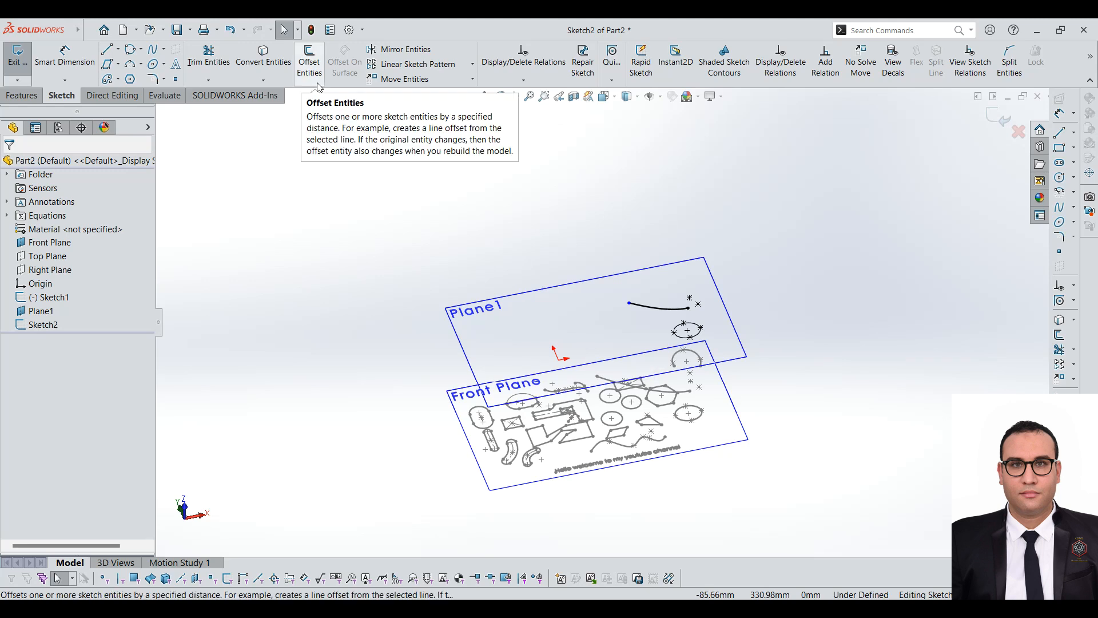
# Start offsetting the converted parabola curve on Plane1, try the reversed direction, and set the offset distance to 2 mm
pyautogui.click(309, 62)
pyautogui.scroll(-2, 630, 311)
pyautogui.scroll(-3, 661, 307)
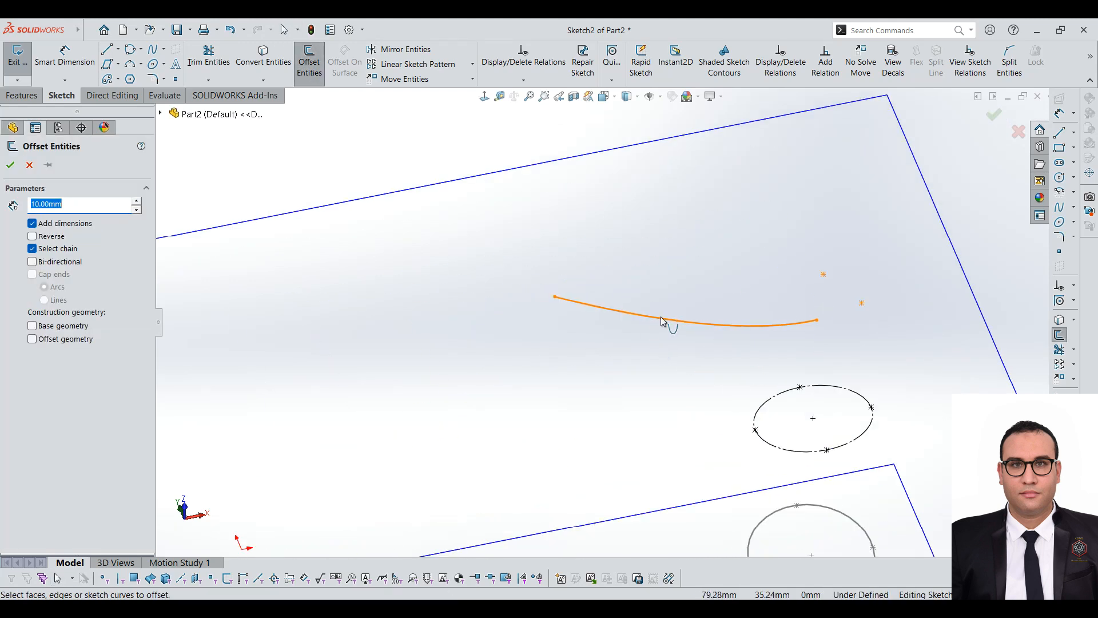
pyautogui.click(661, 321)
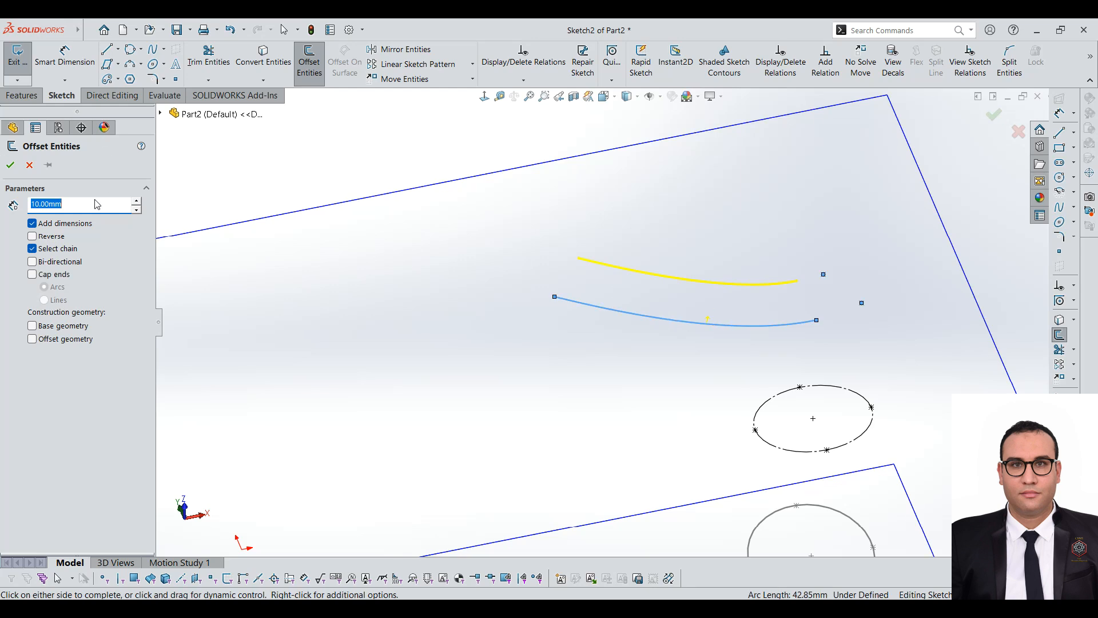
pyautogui.click(52, 238)
pyautogui.click(53, 238)
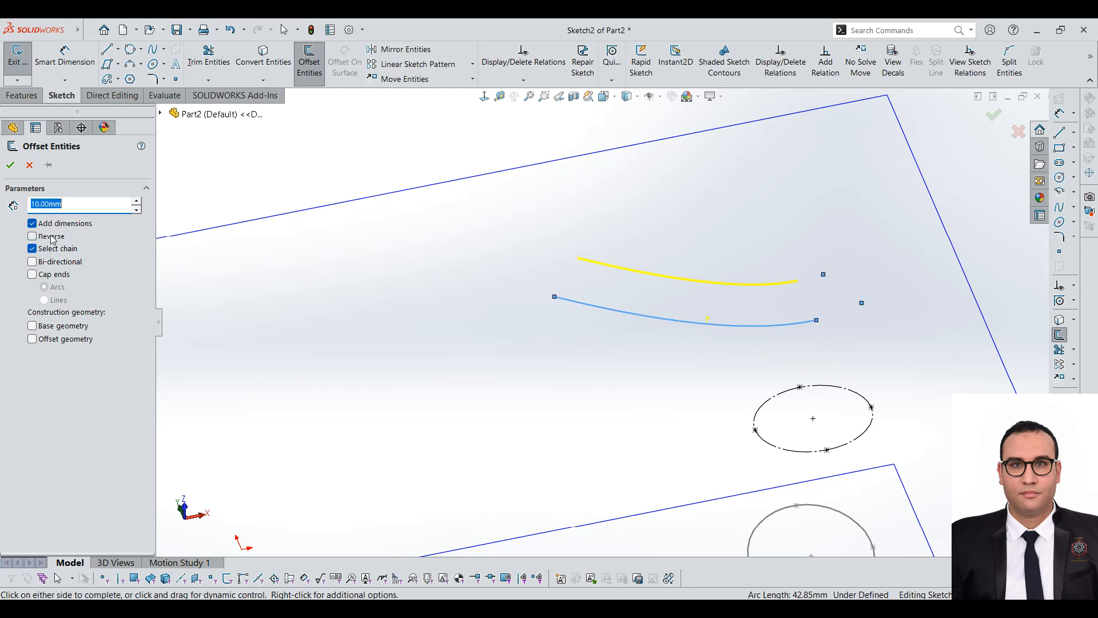
pyautogui.click(52, 238)
pyautogui.click(59, 235)
pyautogui.write('2')
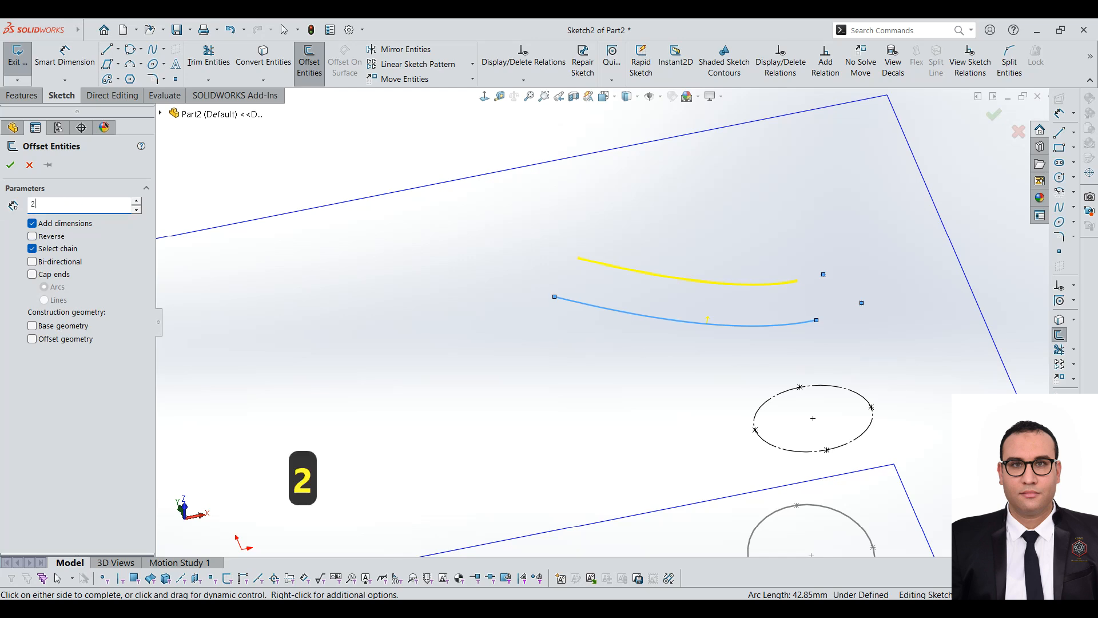
pyautogui.press('Return')
# Try the bi-directional option on the curve's offset preview and leave it switched off
pyautogui.click(58, 264)
pyautogui.click(58, 265)
pyautogui.click(58, 265)
pyautogui.click(58, 265)
# Try capping the offset curve's ends with arcs and leave the cap ends option switched off
pyautogui.click(38, 275)
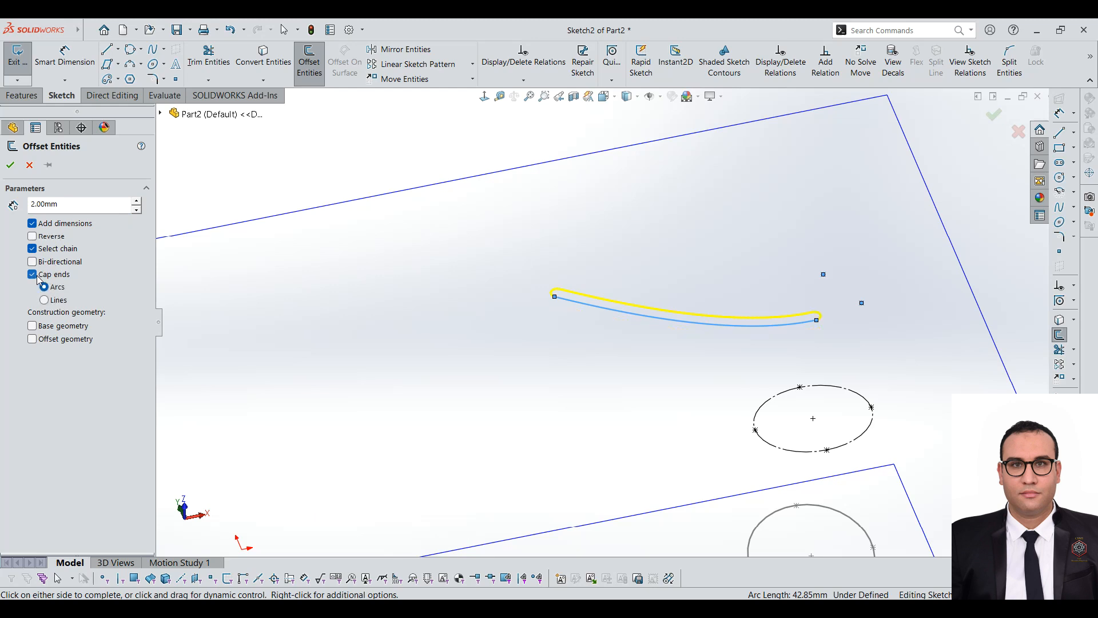
pyautogui.click(37, 276)
pyautogui.click(37, 275)
pyautogui.click(37, 275)
pyautogui.click(38, 276)
pyautogui.click(38, 276)
pyautogui.click(38, 276)
pyautogui.click(51, 289)
pyautogui.scroll(-3, 741, 293)
pyautogui.click(33, 276)
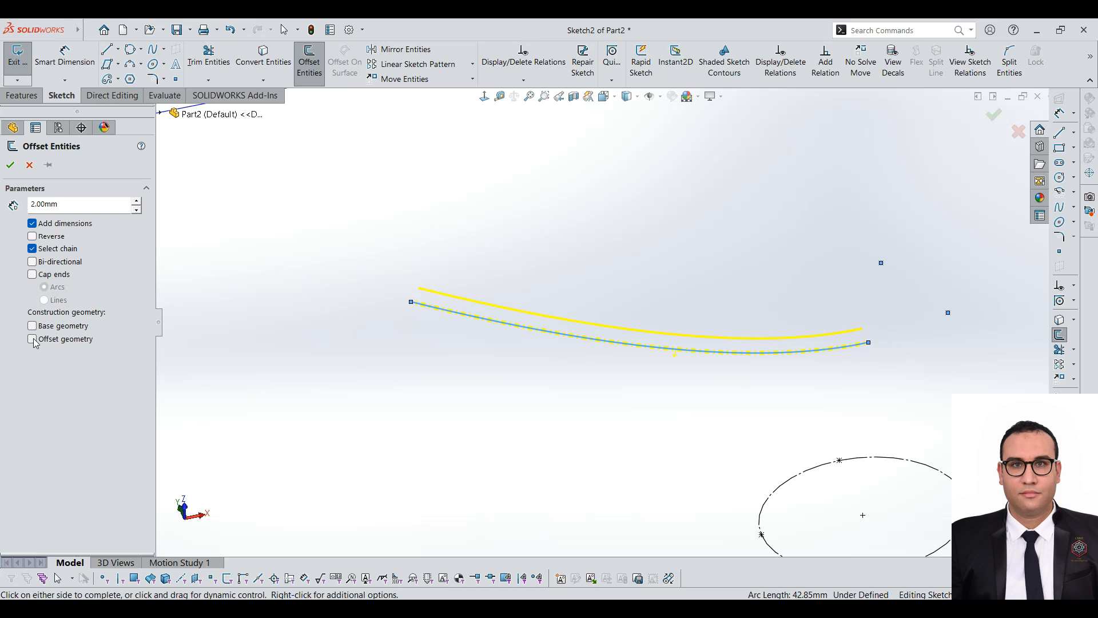
pyautogui.click(33, 339)
pyautogui.scroll(3, 394, 352)
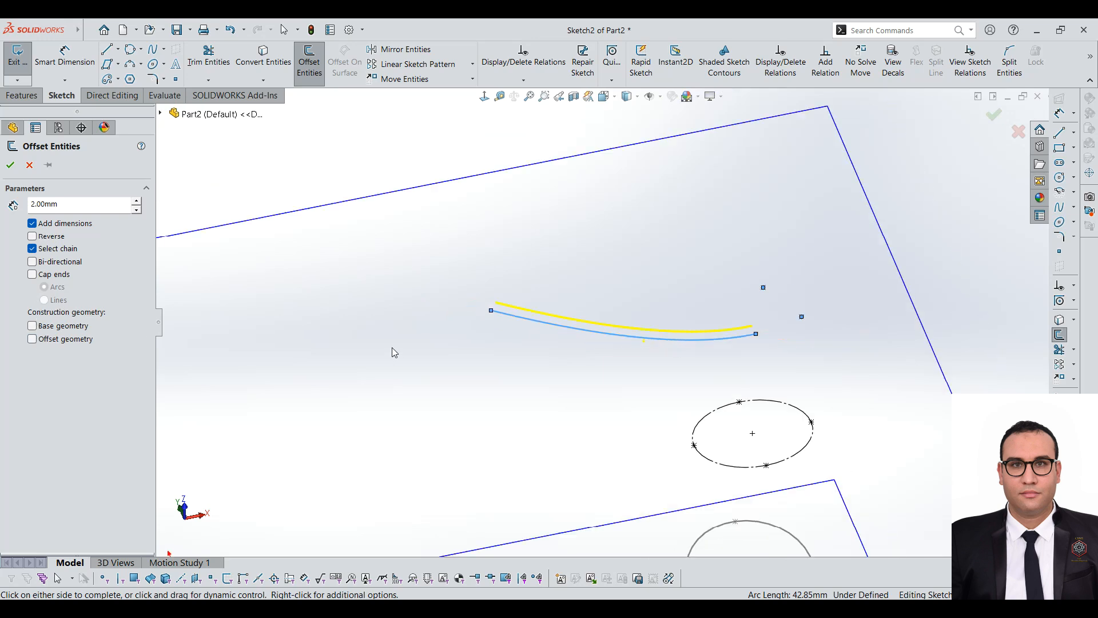
pyautogui.click(32, 264)
pyautogui.scroll(-3, 609, 355)
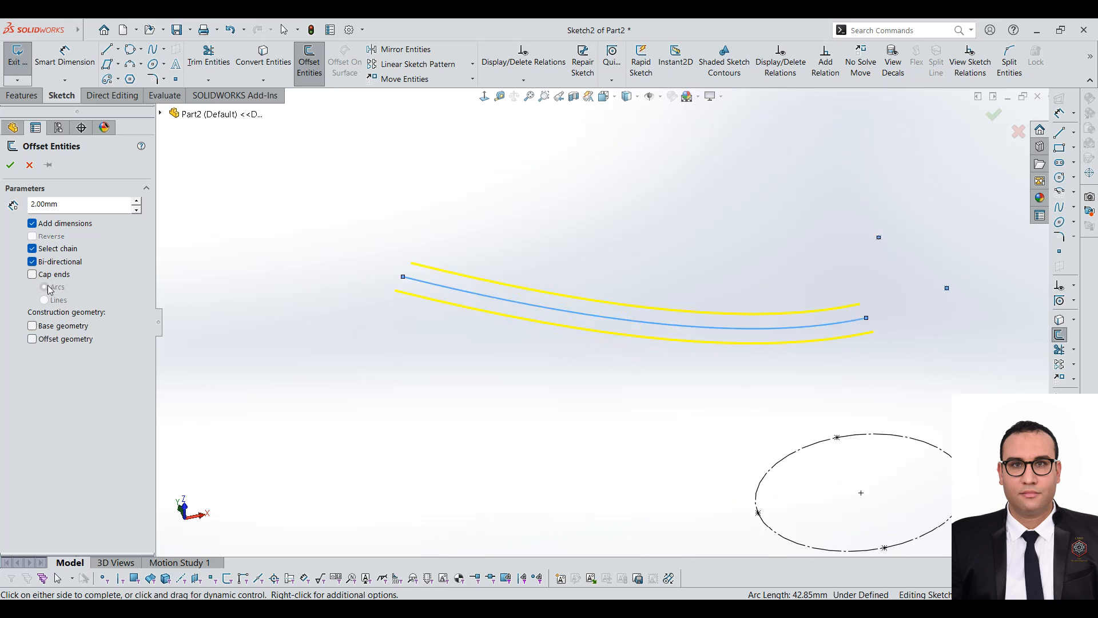
pyautogui.click(32, 275)
pyautogui.click(32, 275)
pyautogui.click(34, 278)
pyautogui.click(34, 278)
pyautogui.click(34, 278)
pyautogui.click(34, 278)
pyautogui.click(32, 276)
pyautogui.click(33, 262)
pyautogui.scroll(10, 608, 375)
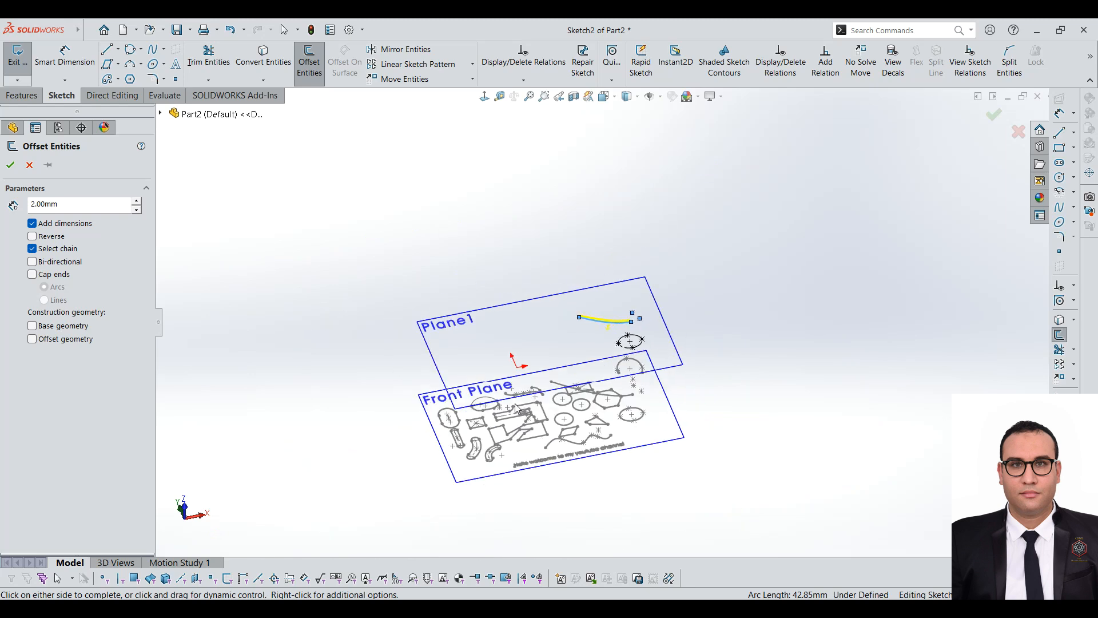
pyautogui.scroll(-2, 516, 407)
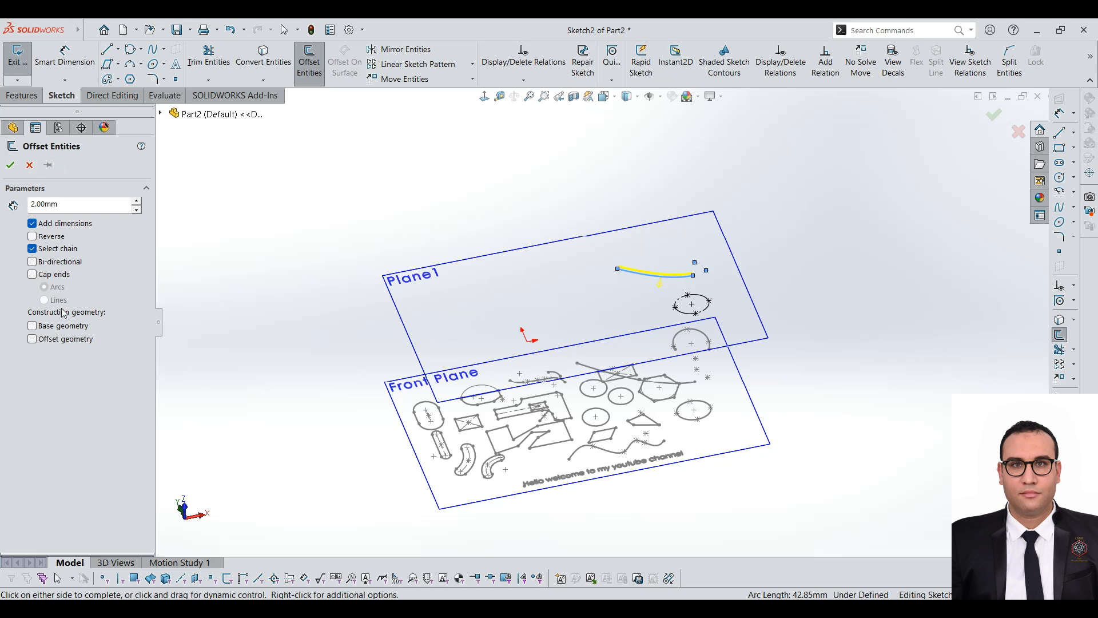
pyautogui.scroll(-2, 663, 322)
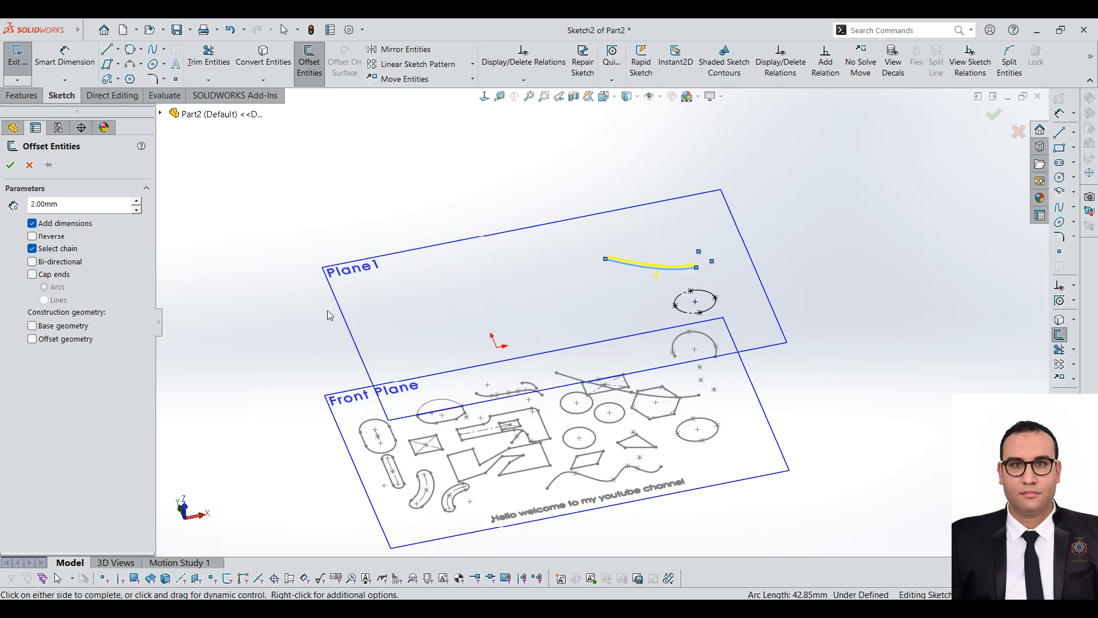
pyautogui.click(27, 166)
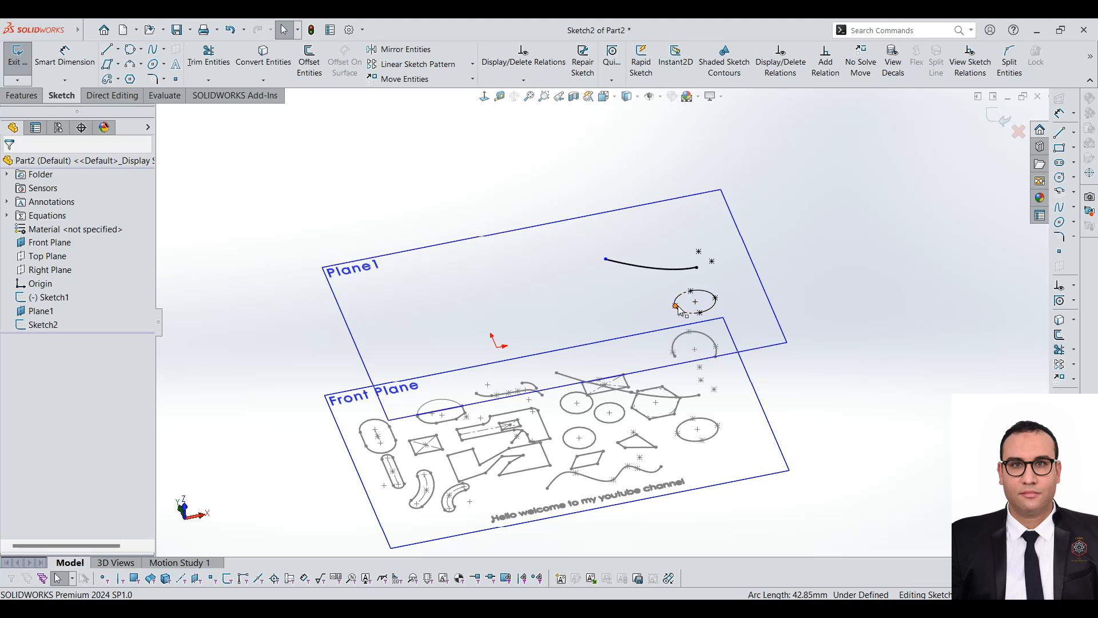
# Orient the view normal to Plane1 using the view selector cube
pyautogui.scroll(-1, 633, 322)
pyautogui.scroll(-2, 596, 269)
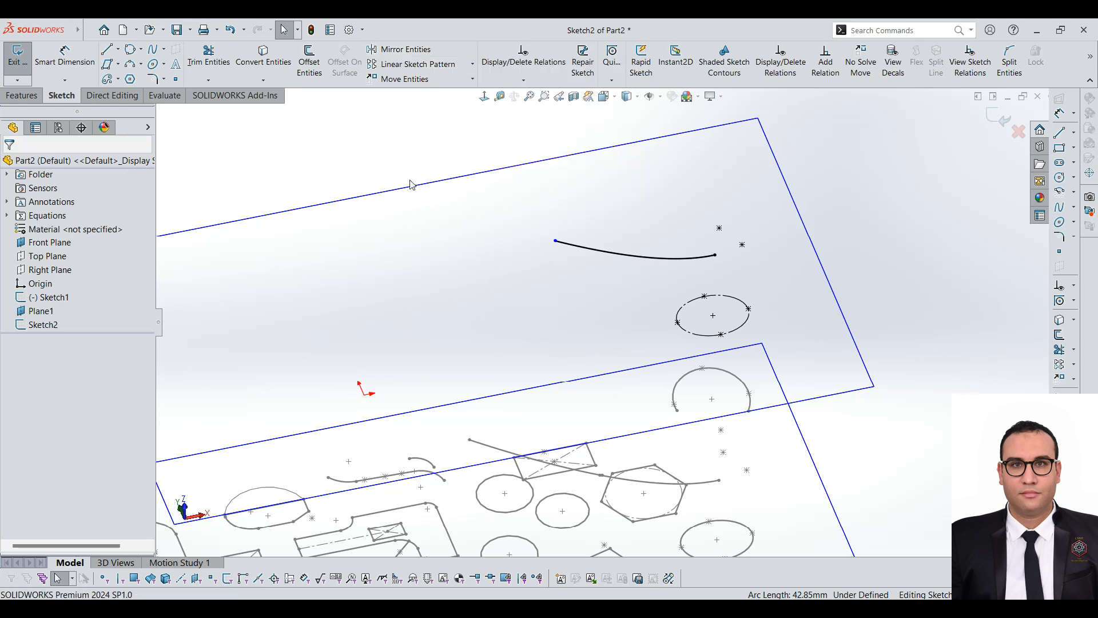
pyautogui.press('z')
pyautogui.press('z')
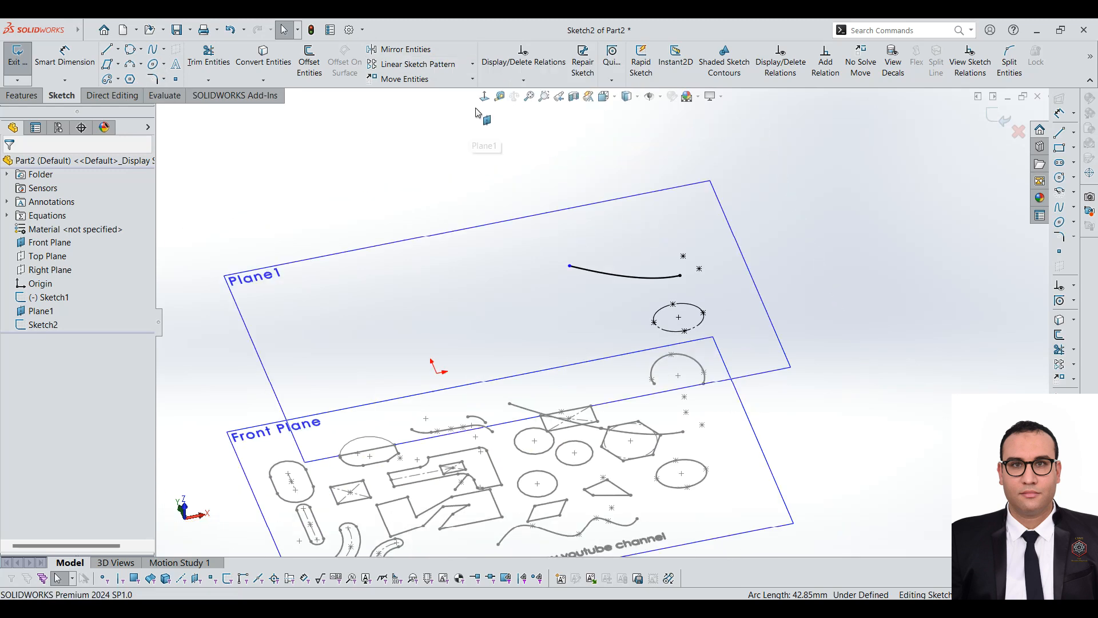
pyautogui.click(508, 253)
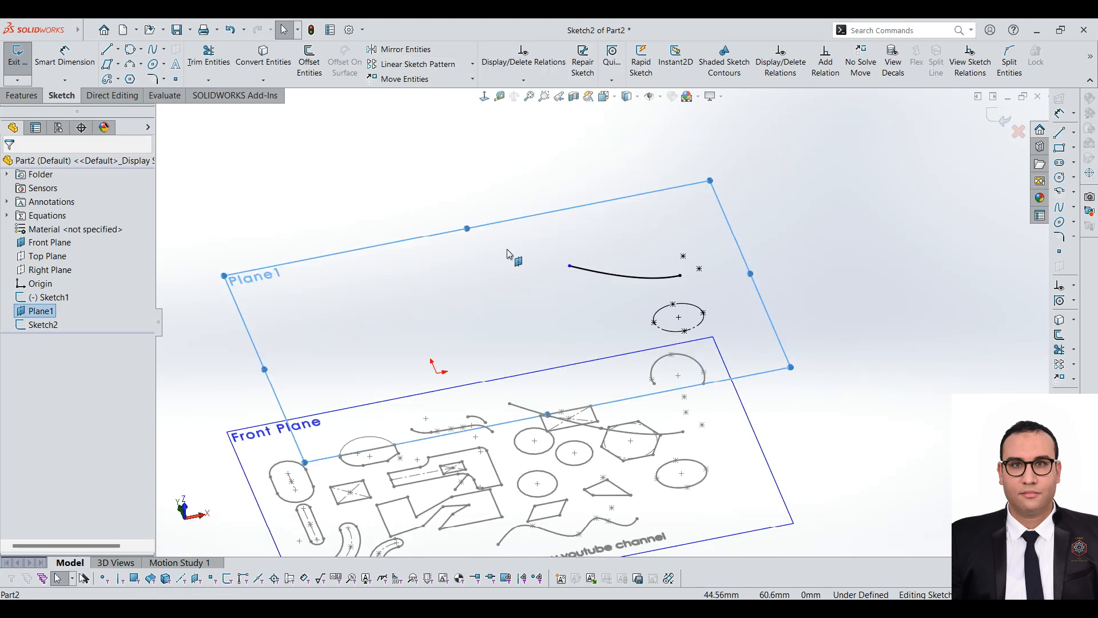
pyautogui.press('space')
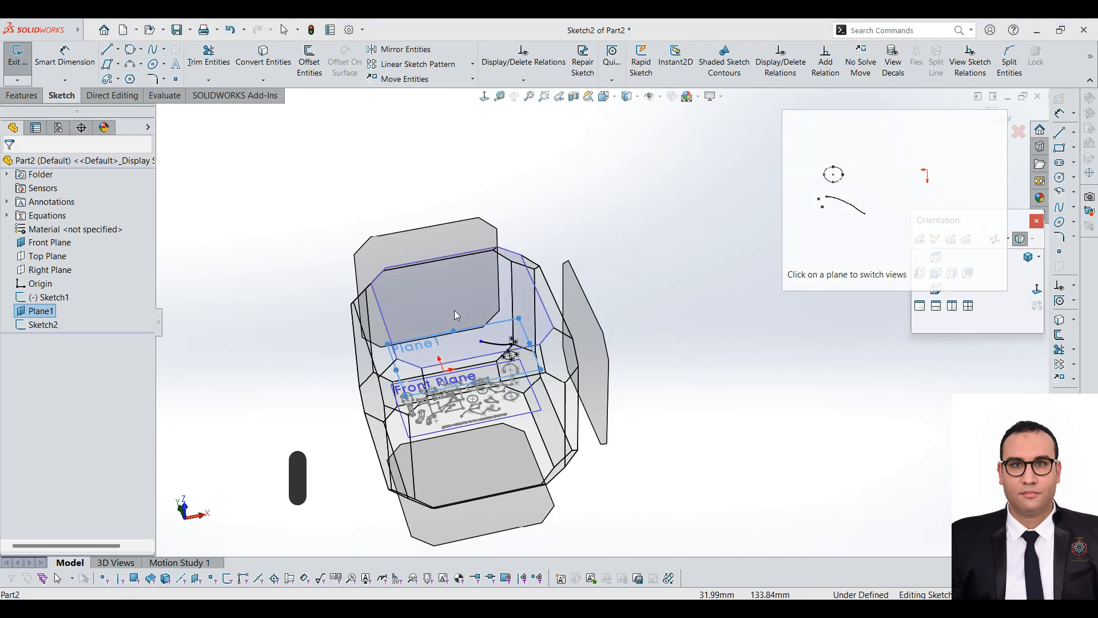
pyautogui.click(693, 270)
pyautogui.scroll(-1, 527, 392)
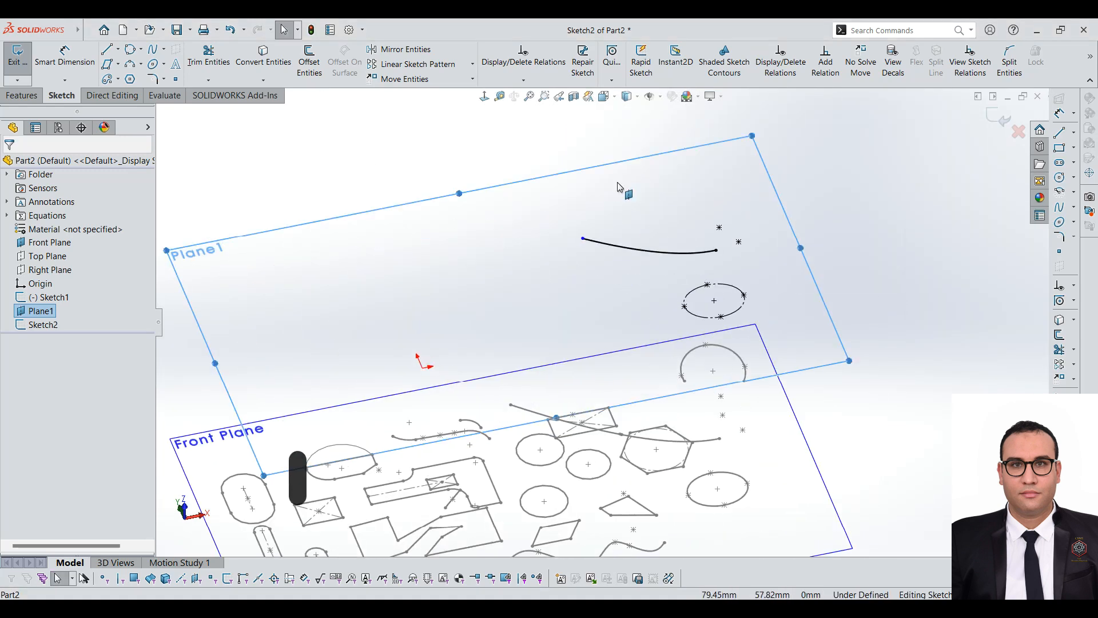
pyautogui.click(604, 97)
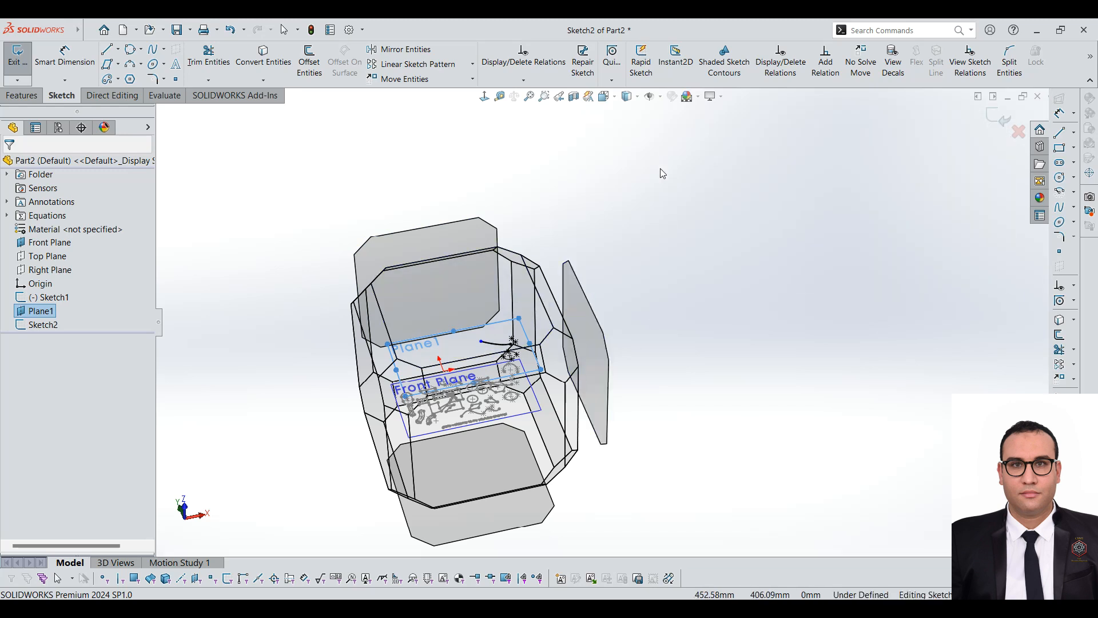
pyautogui.hotkey('ctrl', '8')
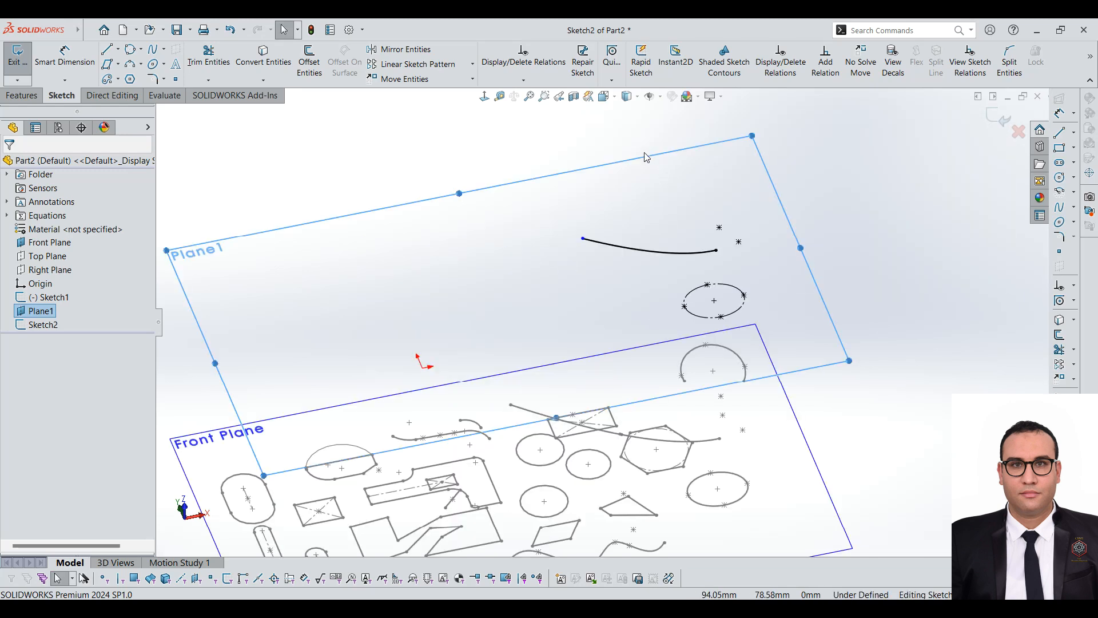
pyautogui.click(608, 97)
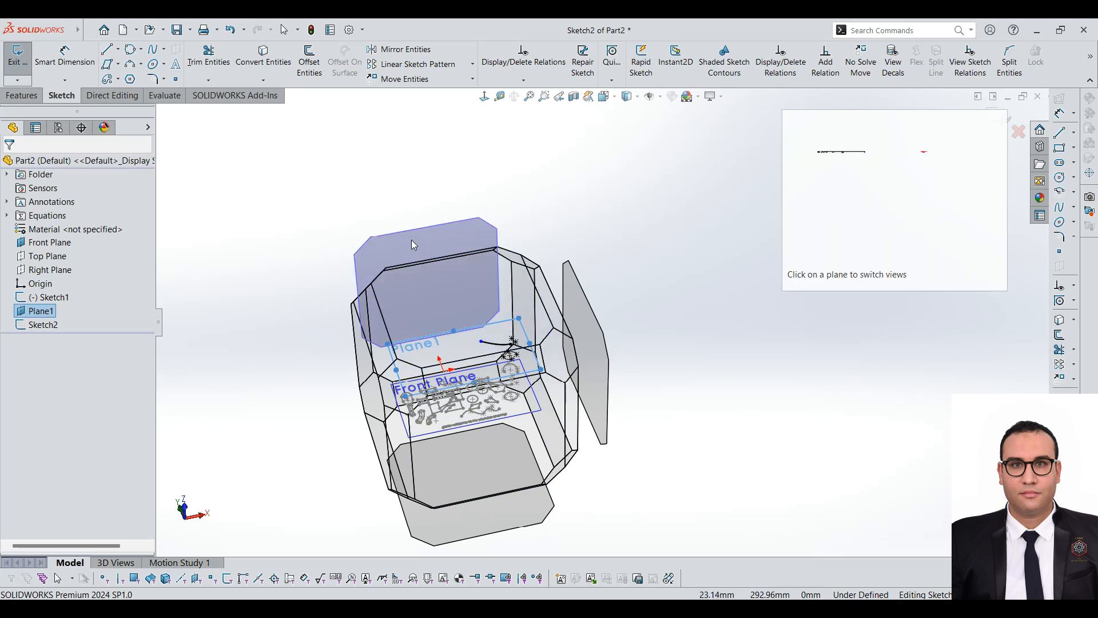
pyautogui.click(501, 298)
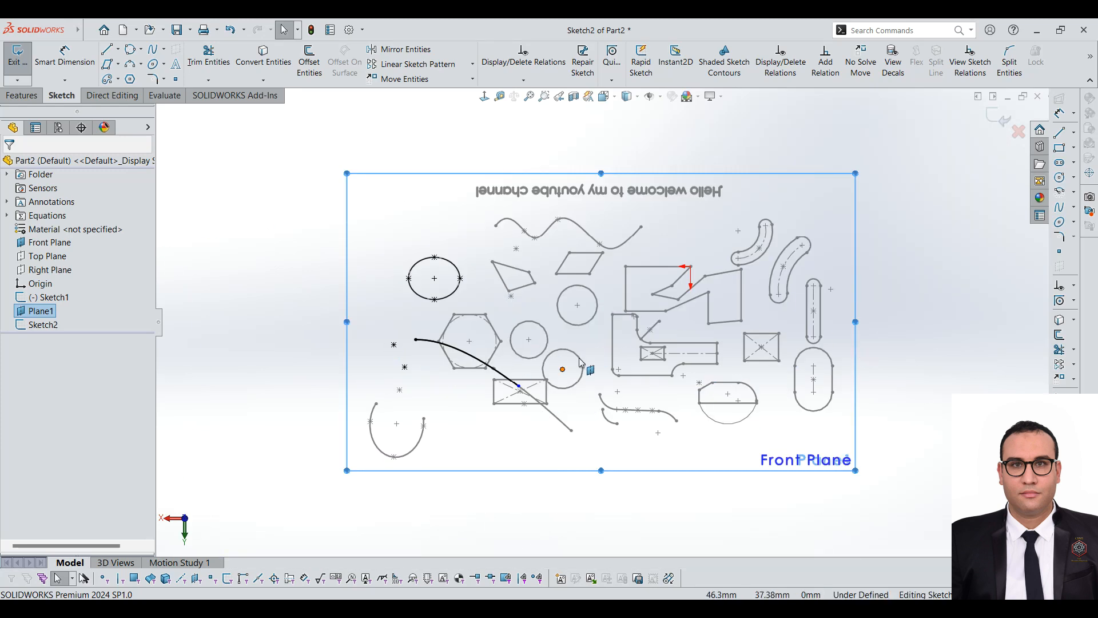
pyautogui.scroll(-1, 735, 360)
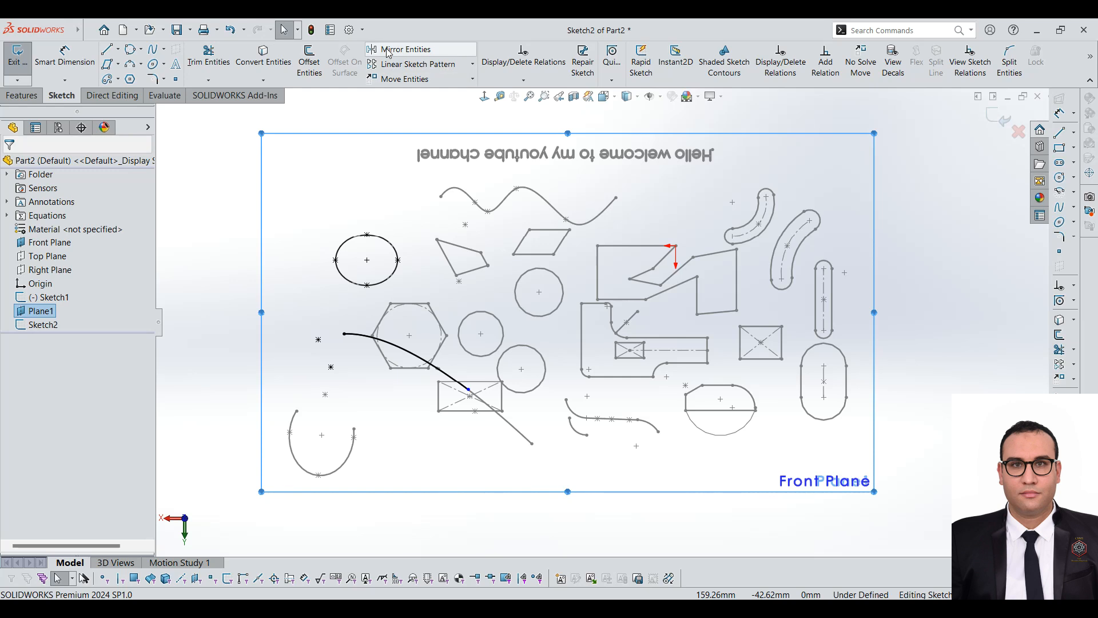
# Hide Sketch1 and delete the construction ellipse above the parabola in Sketch2
pyautogui.click(38, 297)
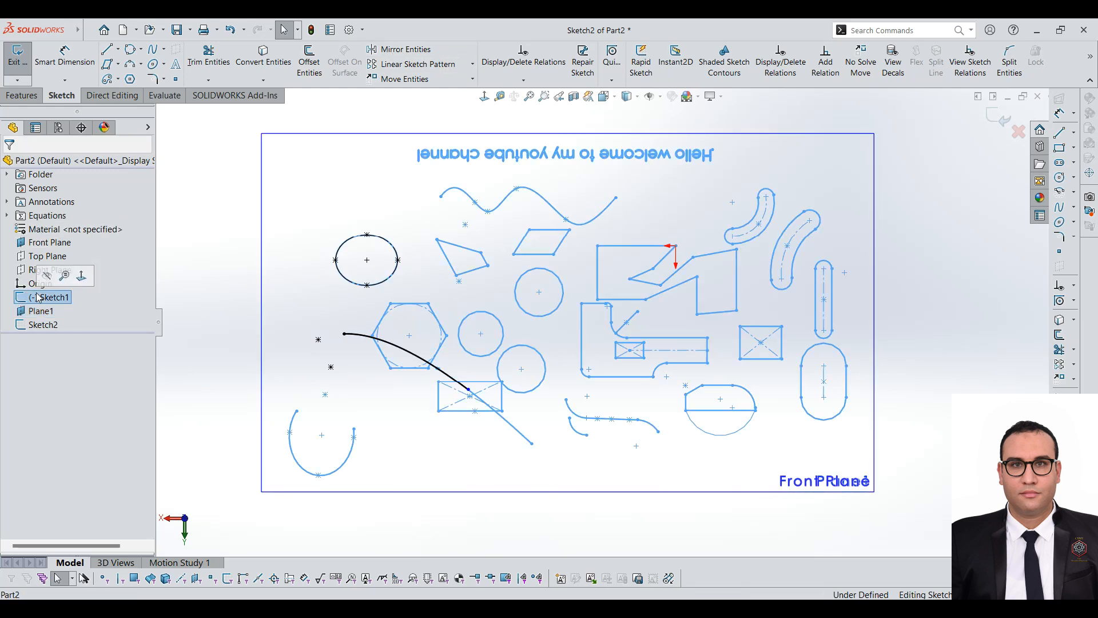
pyautogui.click(49, 276)
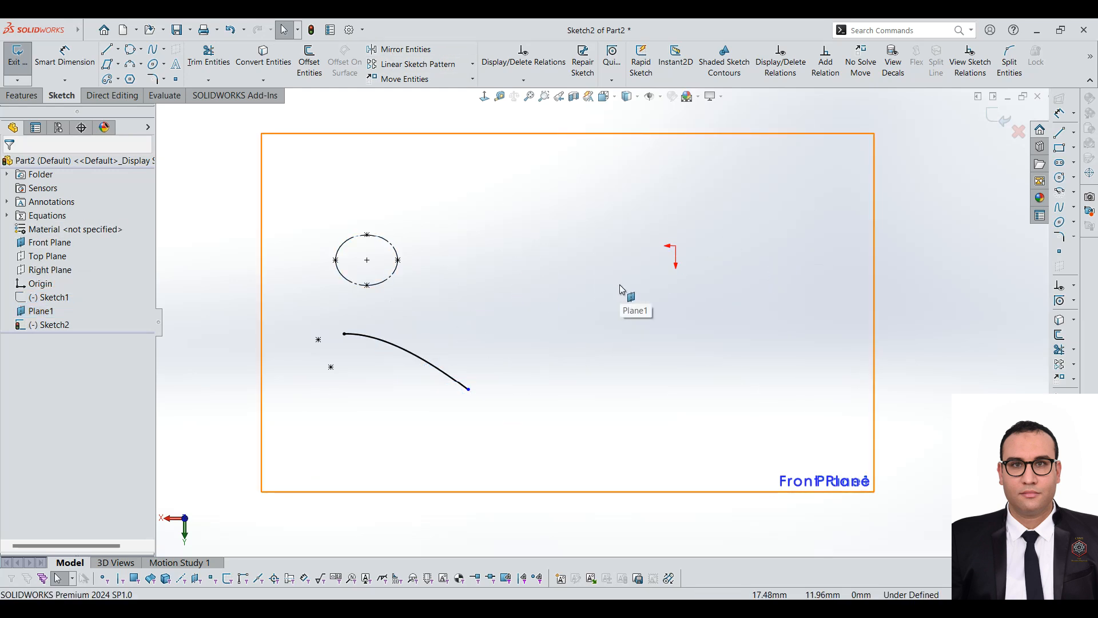
pyautogui.click(387, 280)
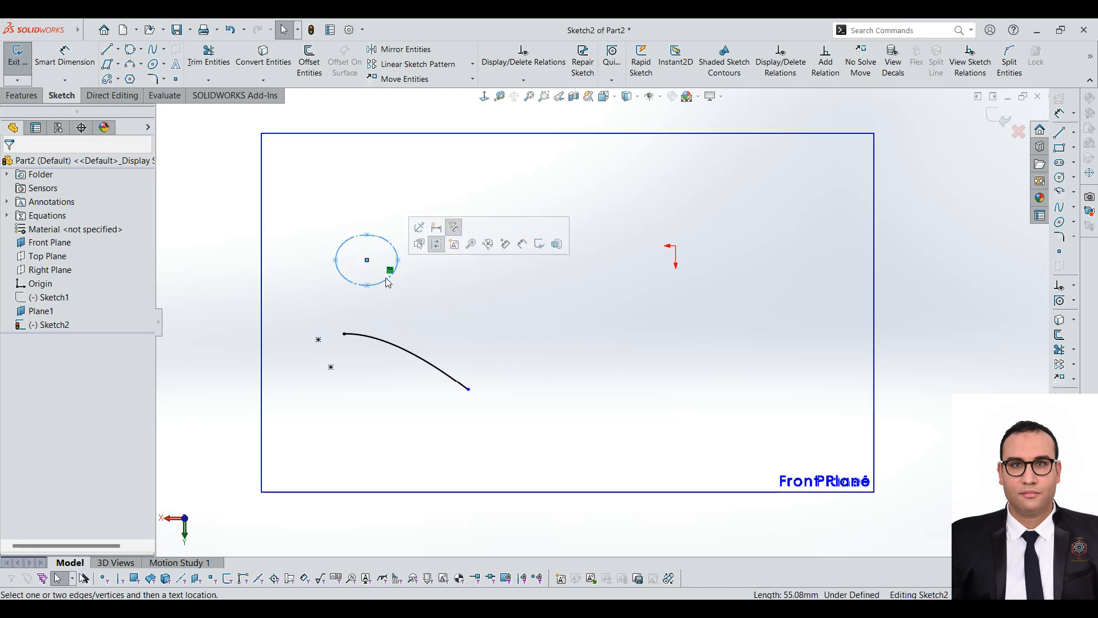
pyautogui.press('Delete')
# Stretch the parabola's lower end to an arc length of about 50 mm and draw a horizontal centerline above the curve
pyautogui.moveTo(468, 389); pyautogui.dragTo(505, 406)
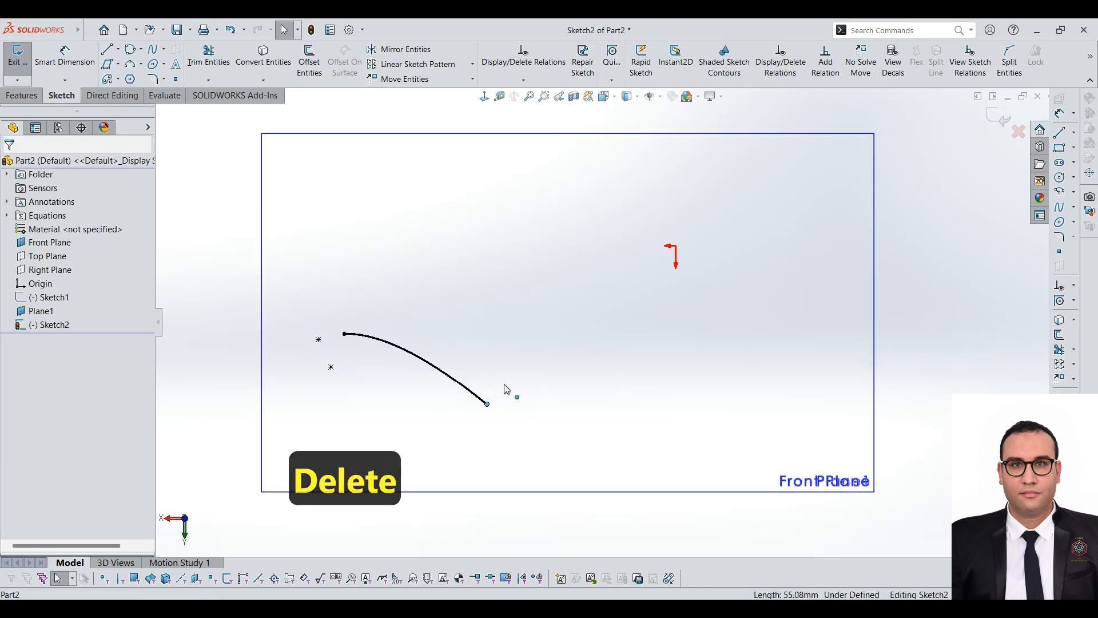
pyautogui.click(118, 50)
pyautogui.click(137, 80)
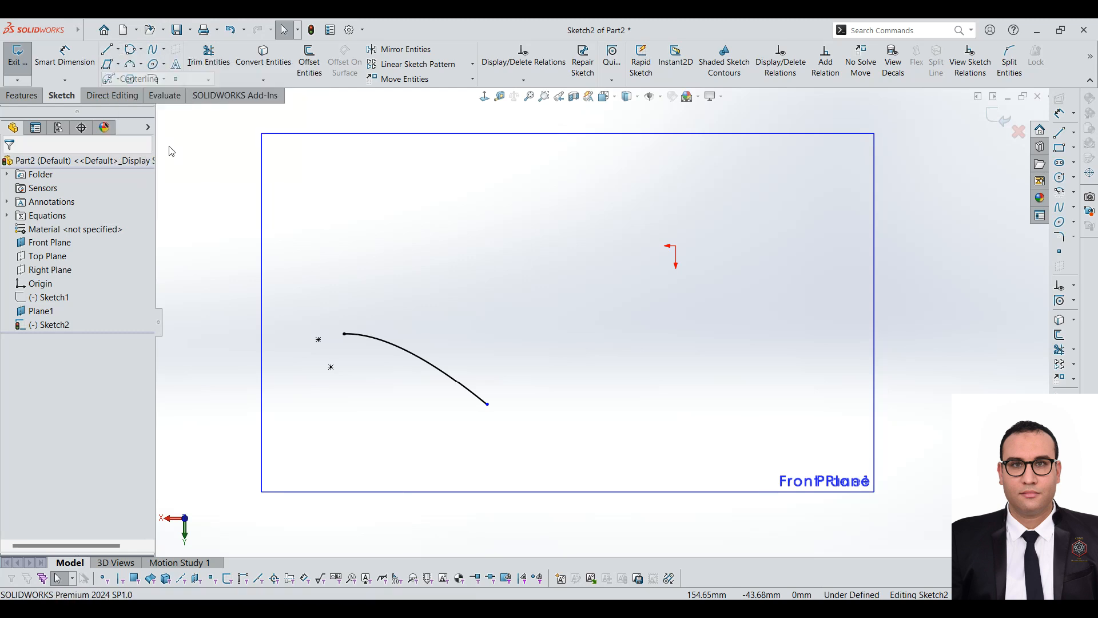
pyautogui.click(318, 281)
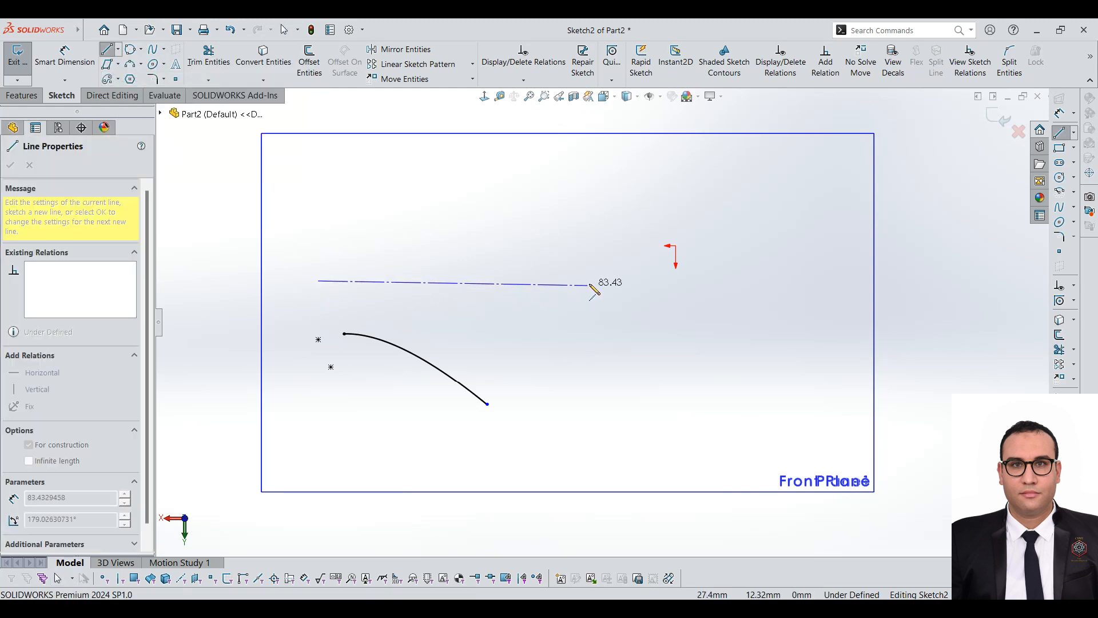
pyautogui.click(606, 280)
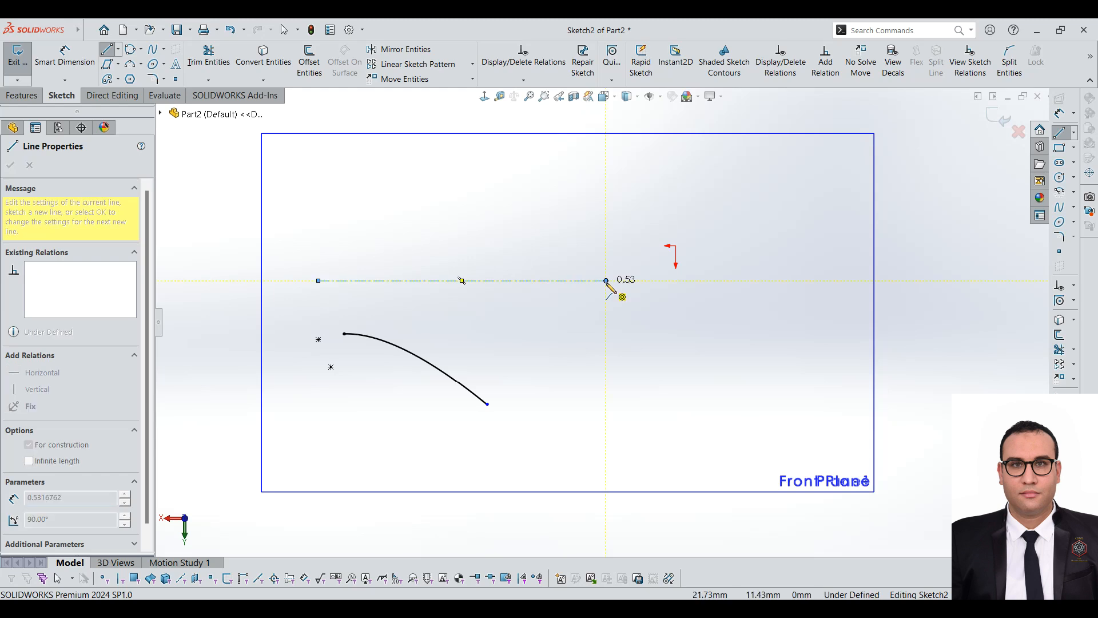
pyautogui.press('Escape')
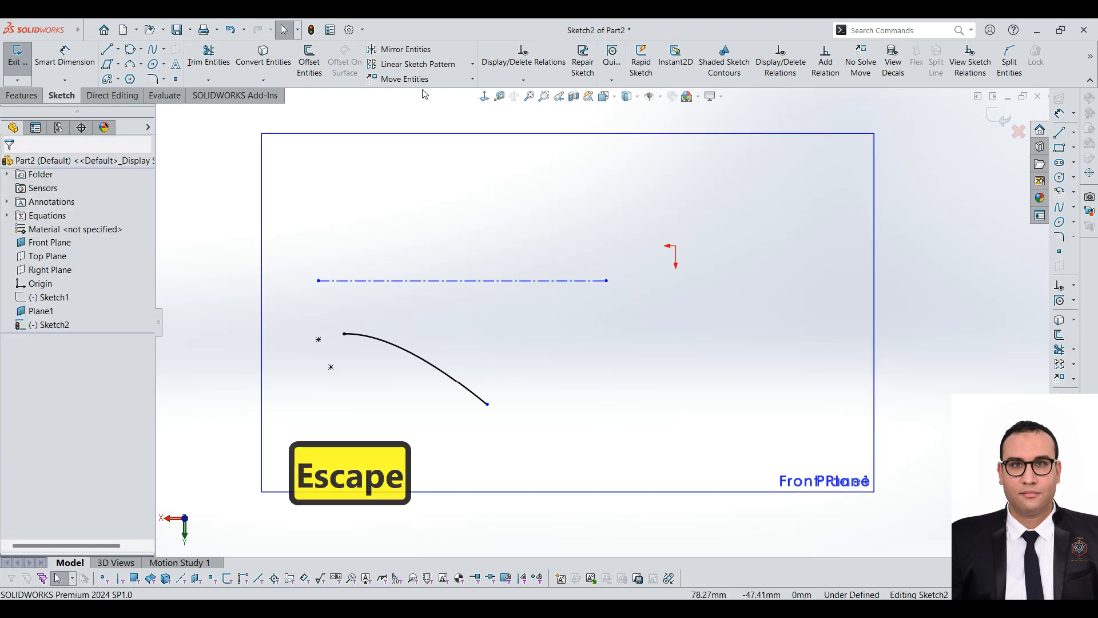
# Mirror the parabola about the horizontal centerline with Copy enabled, and move the original's lower endpoint to test the symmetry
pyautogui.click(393, 51)
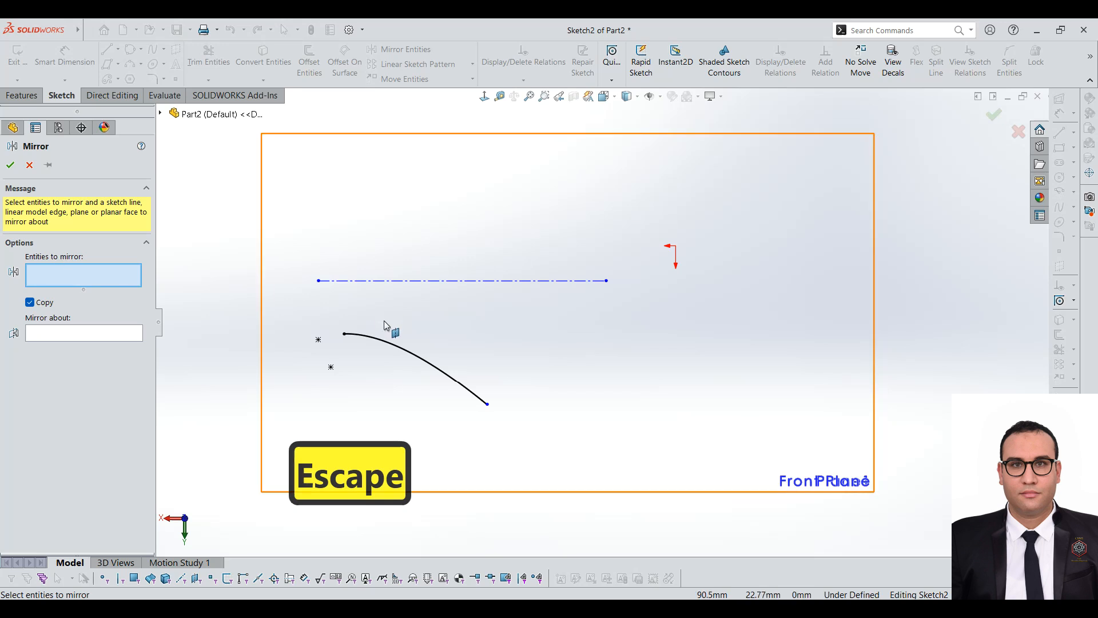
pyautogui.click(405, 351)
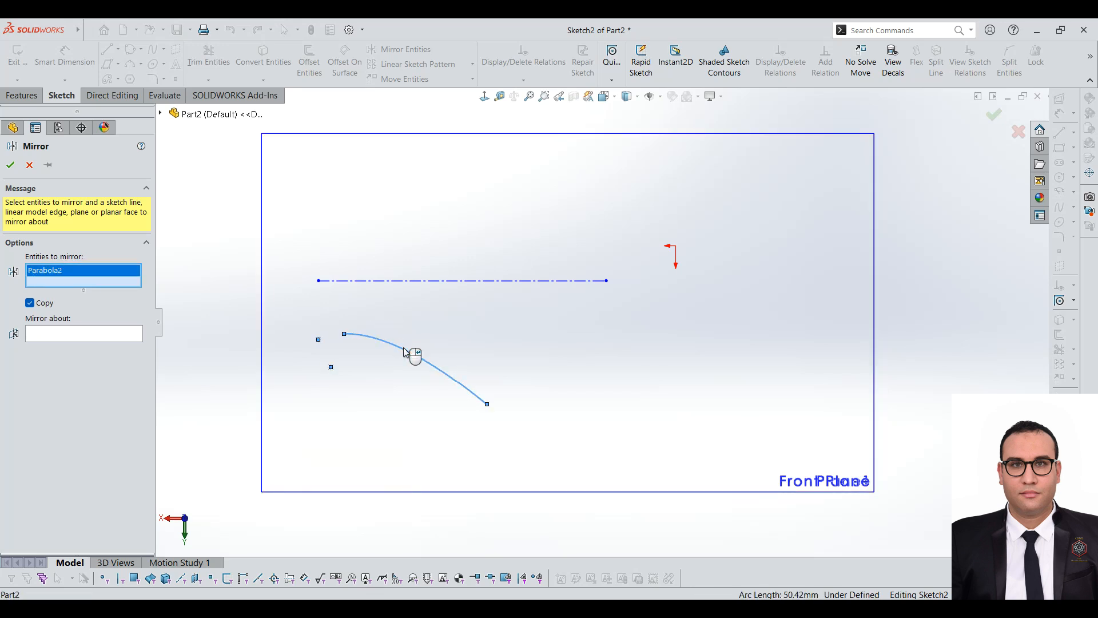
pyautogui.click(117, 333)
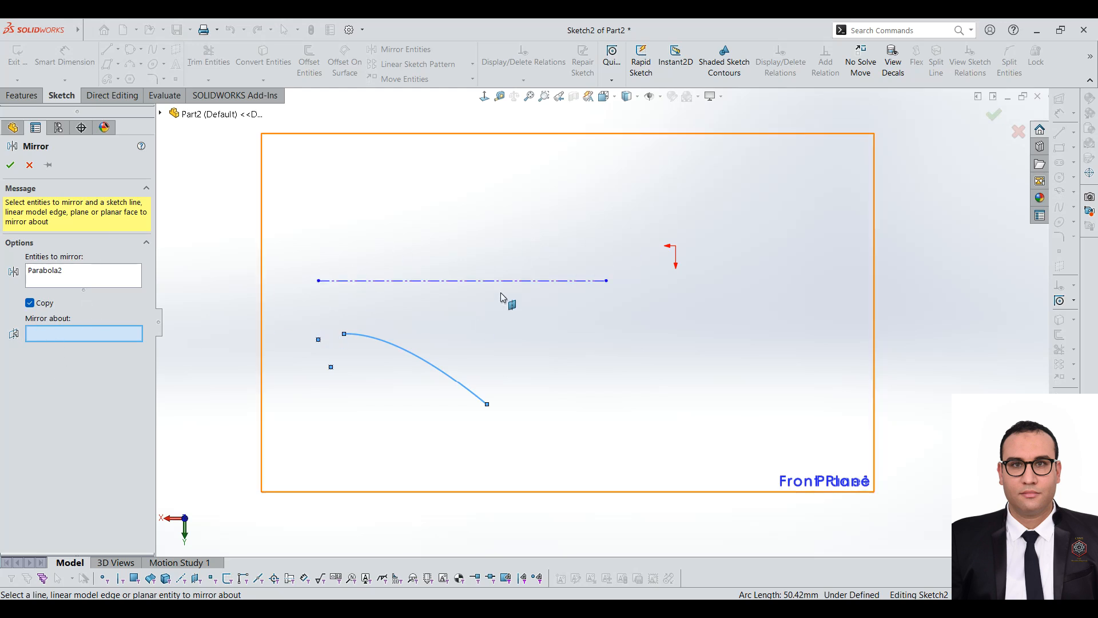
pyautogui.click(429, 281)
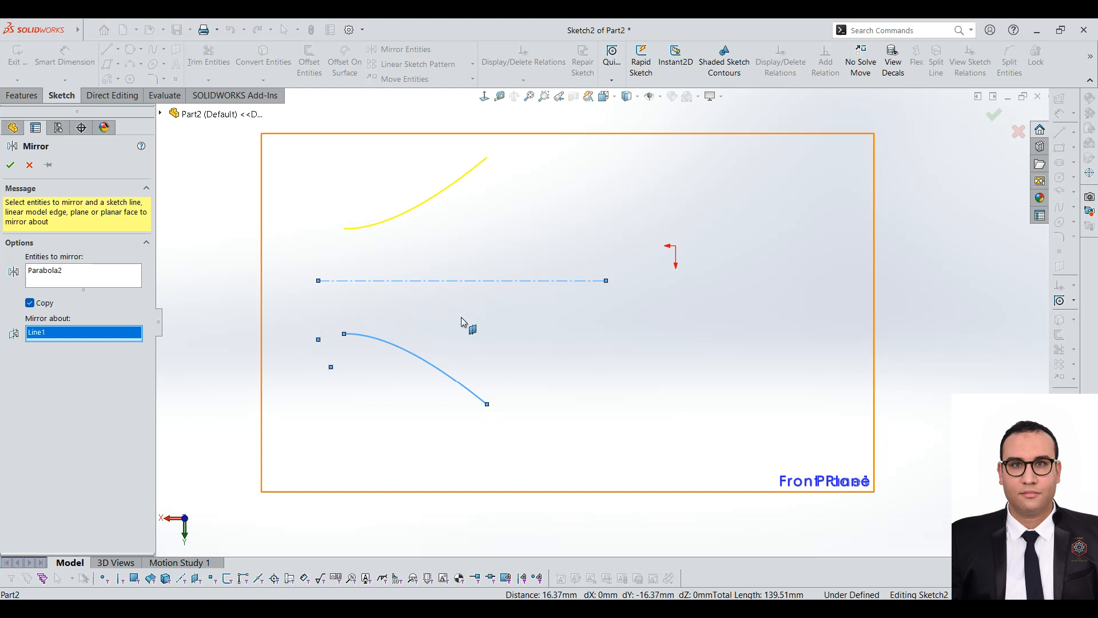
pyautogui.click(11, 166)
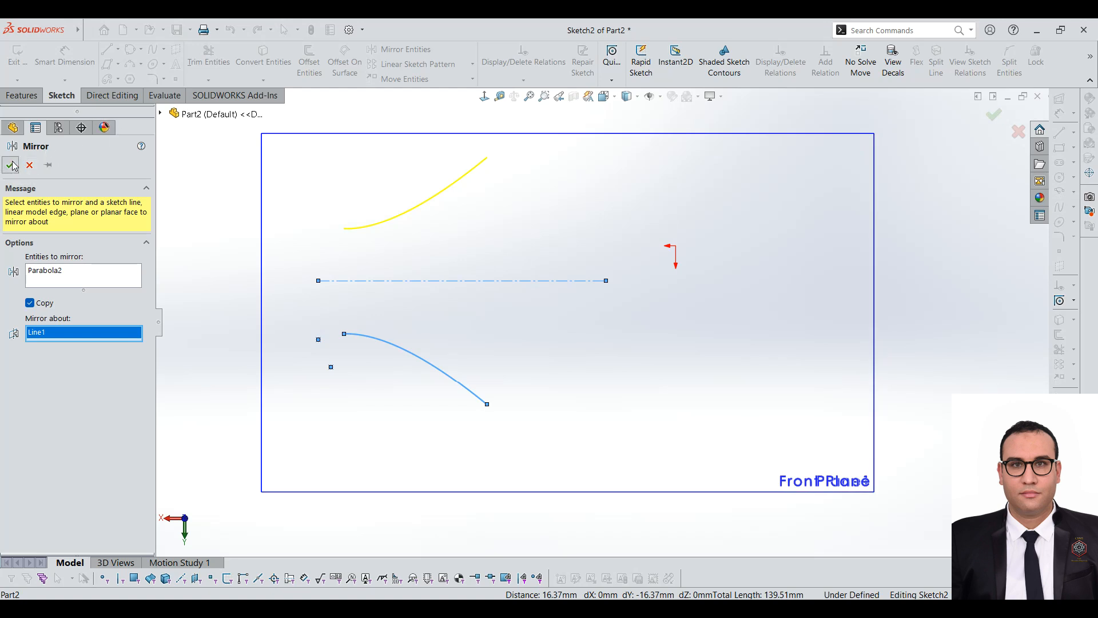
pyautogui.moveTo(486, 406); pyautogui.dragTo(503, 342)
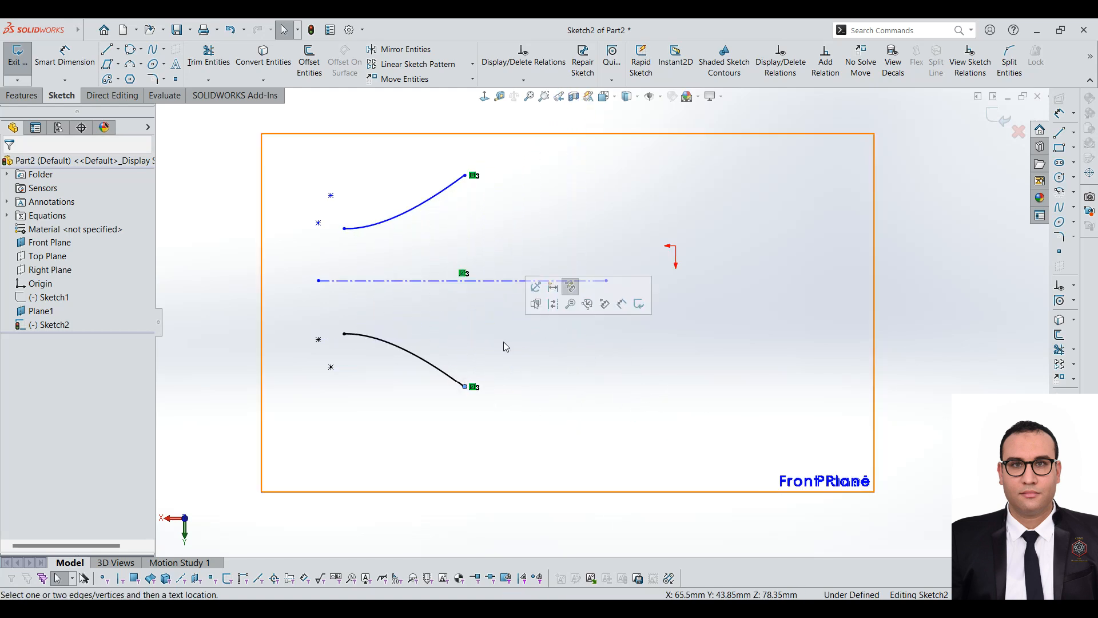
pyautogui.click(204, 208)
# Undo the endpoint move and the mirrored copy of the parabola
pyautogui.click(416, 51)
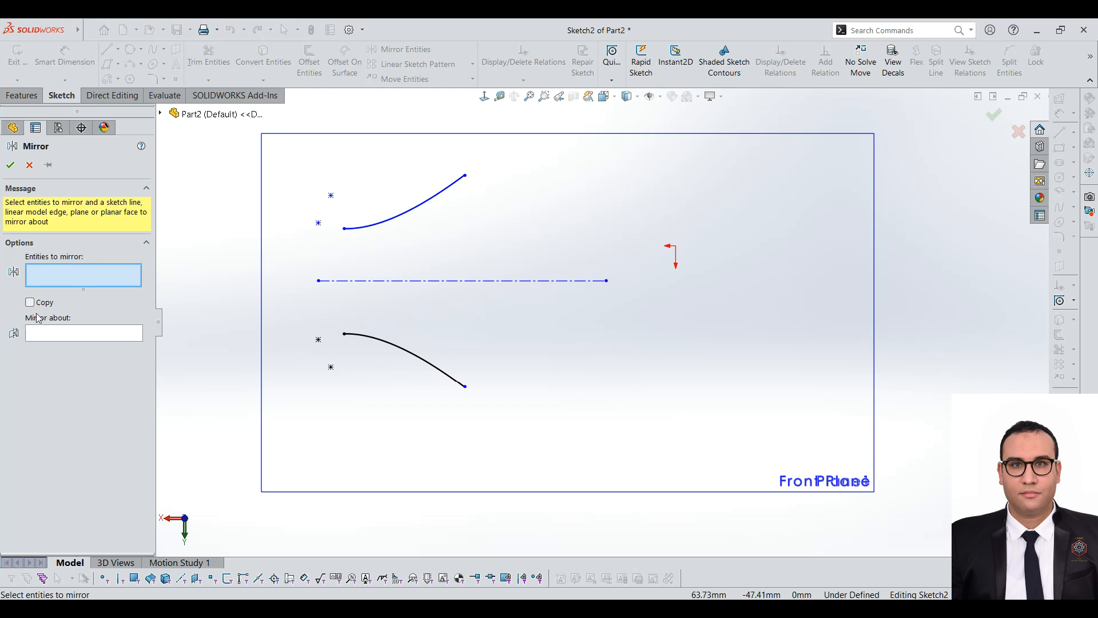
pyautogui.click(30, 166)
pyautogui.hotkey('ctrl', 'z')
pyautogui.hotkey('ctrl', 'z')
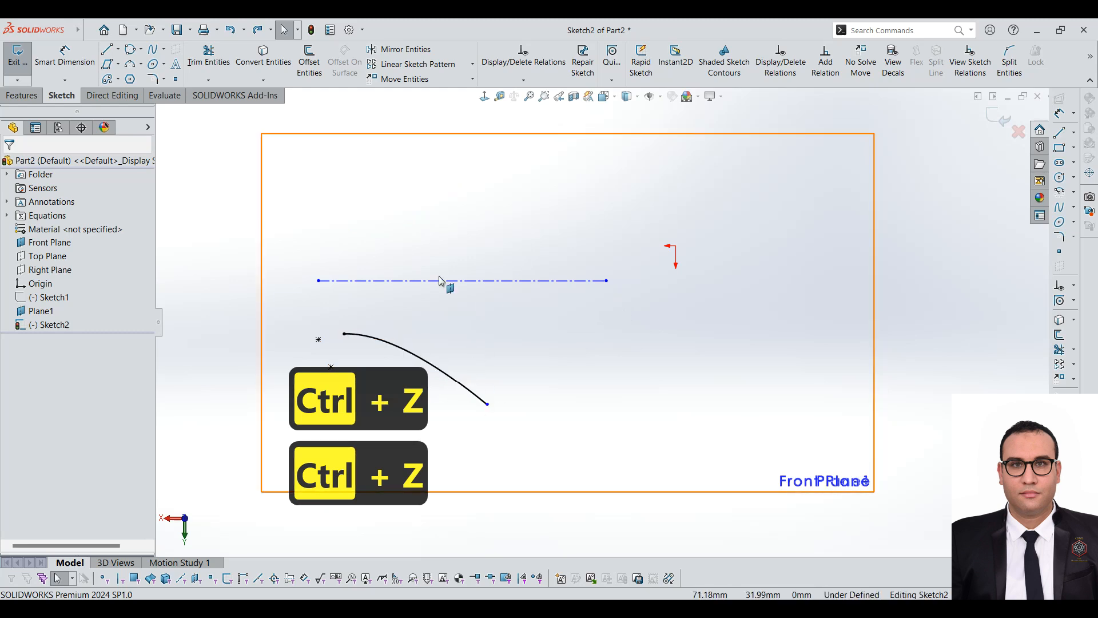
# Mirror the parabola about the horizontal centerline with Copy disabled, and shorten the mirrored curve from its upper endpoint
pyautogui.click(399, 49)
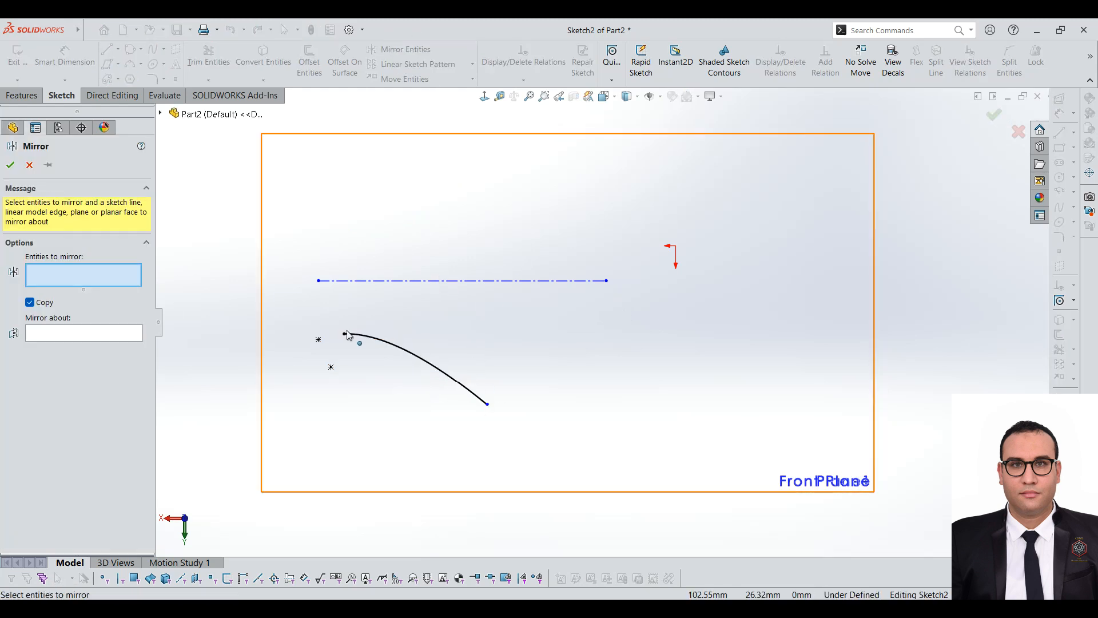
pyautogui.click(393, 349)
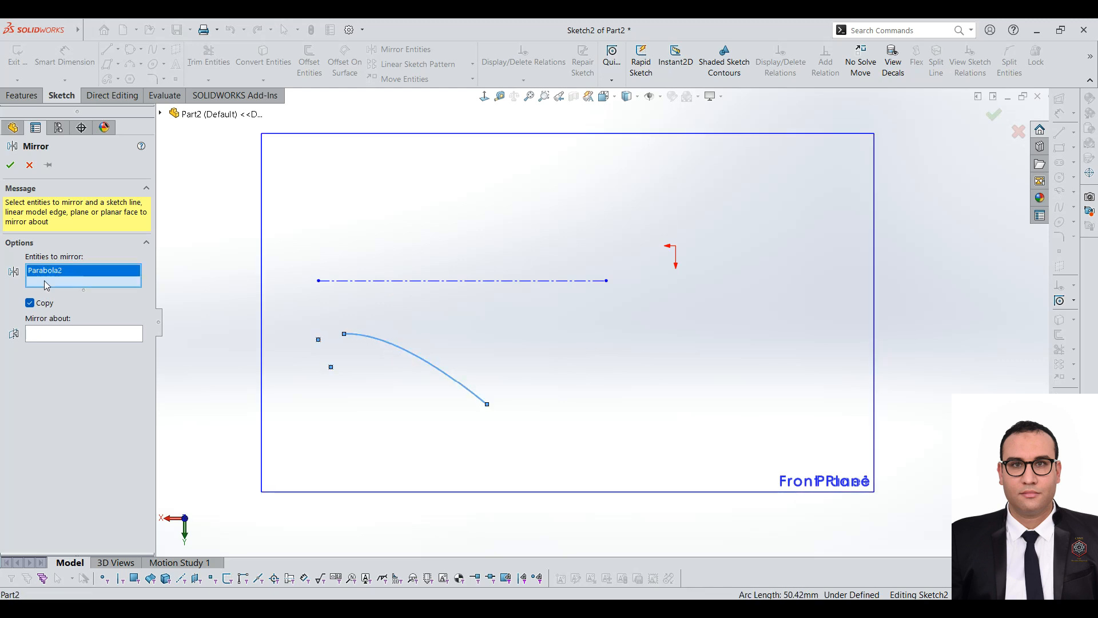
pyautogui.click(50, 337)
pyautogui.click(440, 285)
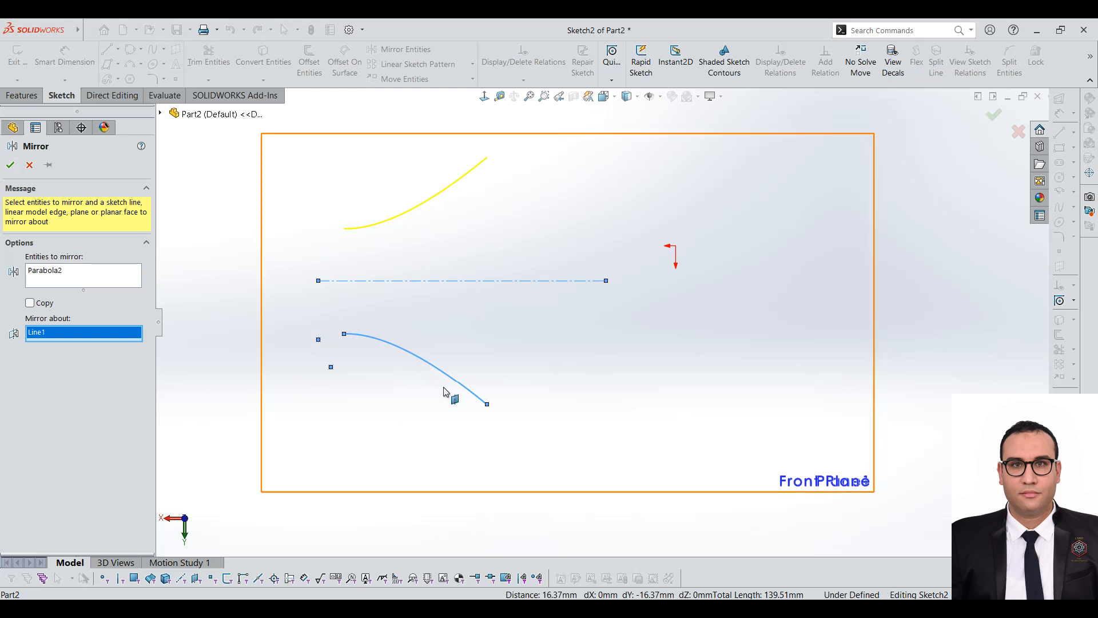
pyautogui.click(10, 164)
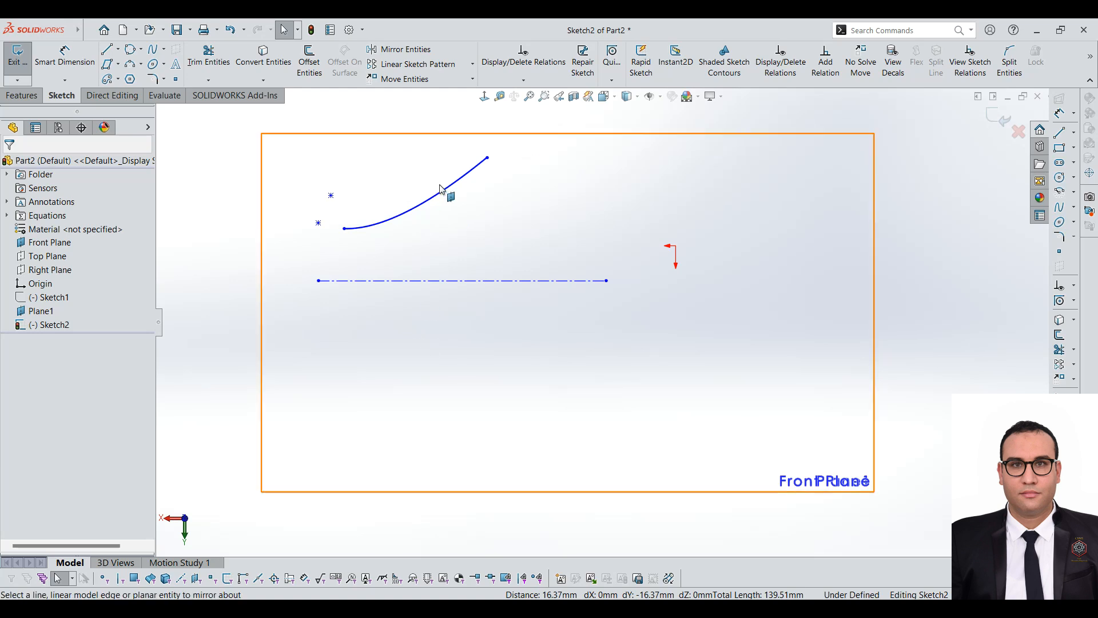
pyautogui.moveTo(488, 157)
pyautogui.mouseDown()
pyautogui.moveTo(410, 219)
pyautogui.moveTo(535, 188)
pyautogui.moveTo(472, 196)
pyautogui.moveTo(532, 246)
pyautogui.moveTo(526, 270)
pyautogui.moveTo(426, 127)
pyautogui.moveTo(479, 224)
pyautogui.moveTo(459, 162)
pyautogui.moveTo(531, 275)
pyautogui.moveTo(449, 133)
pyautogui.moveTo(475, 171)
pyautogui.mouseUp()
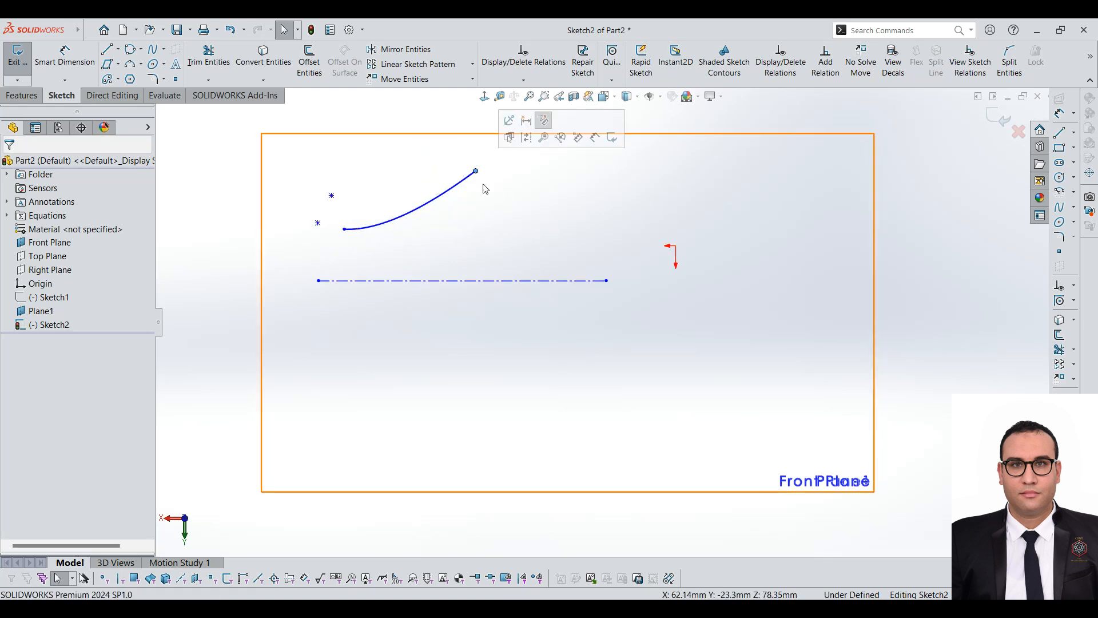
pyautogui.click(38, 297)
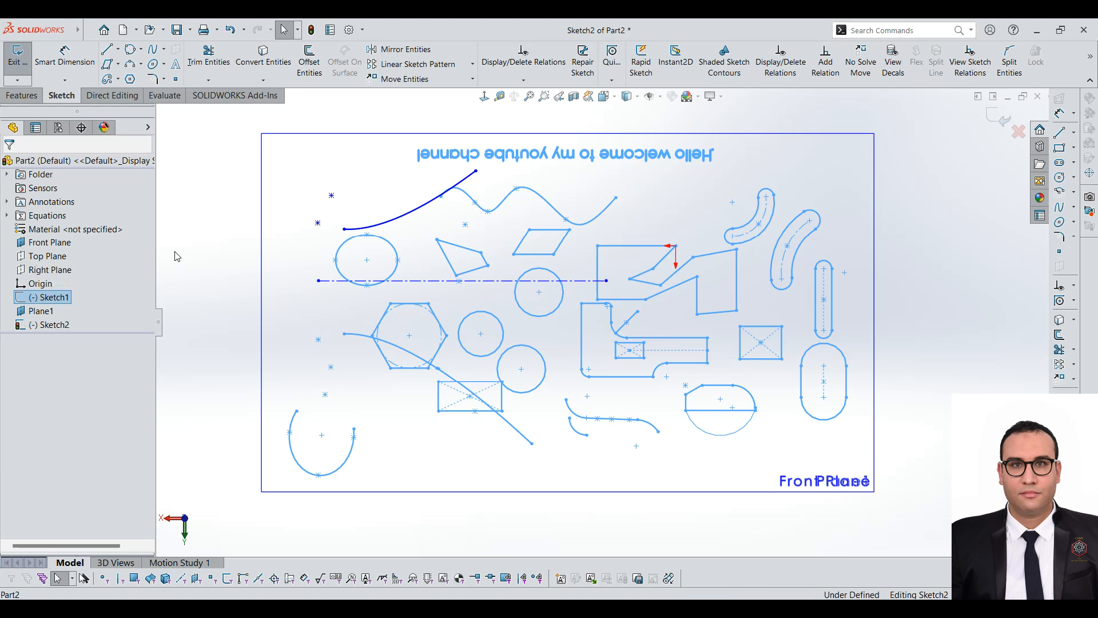
pyautogui.click(192, 208)
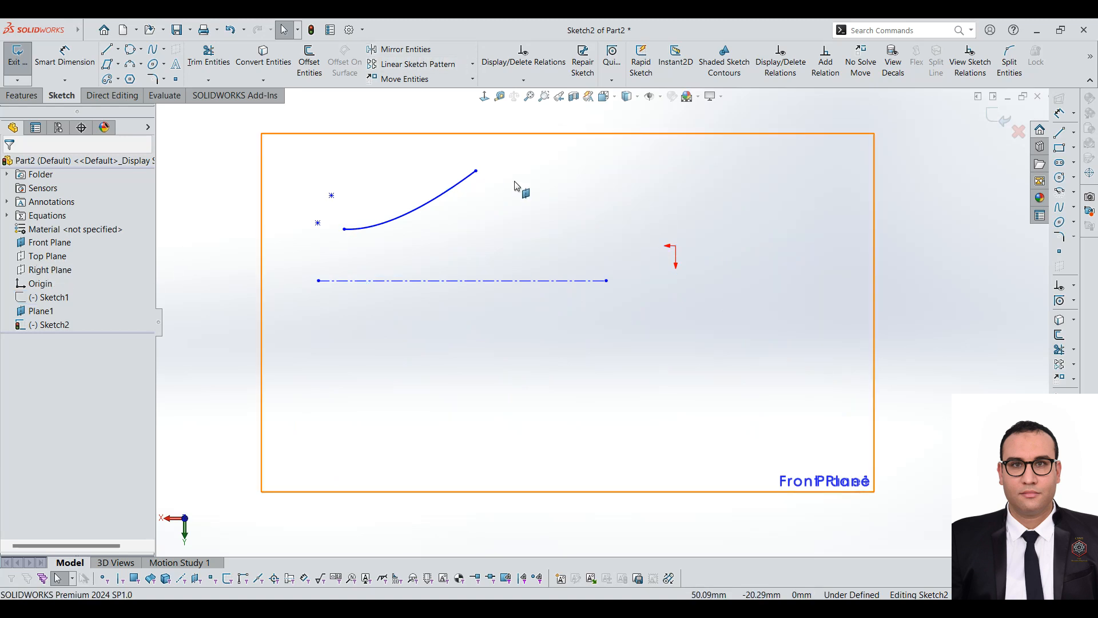
# Undo the endpoint move and the mirror without copy, keeping the original parabola and the horizontal centerline
pyautogui.hotkey('ctrl', 'z')
pyautogui.hotkey('ctrl', 'z')
pyautogui.hotkey('ctrl', 'z')
pyautogui.hotkey('ctrl', 'z')
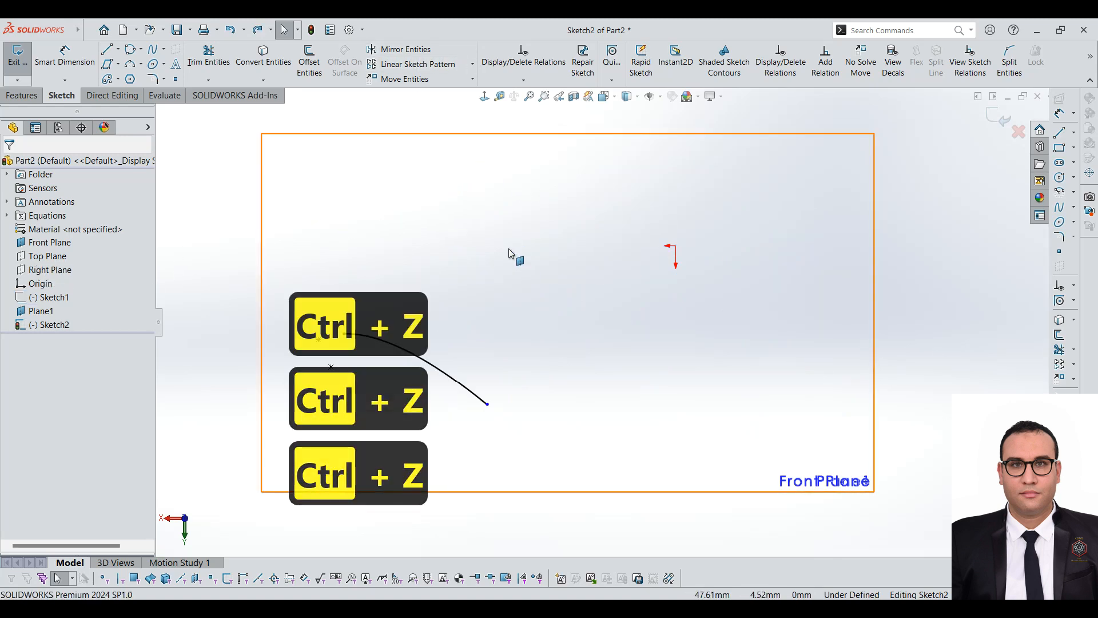
pyautogui.hotkey('ctrl', 'y')
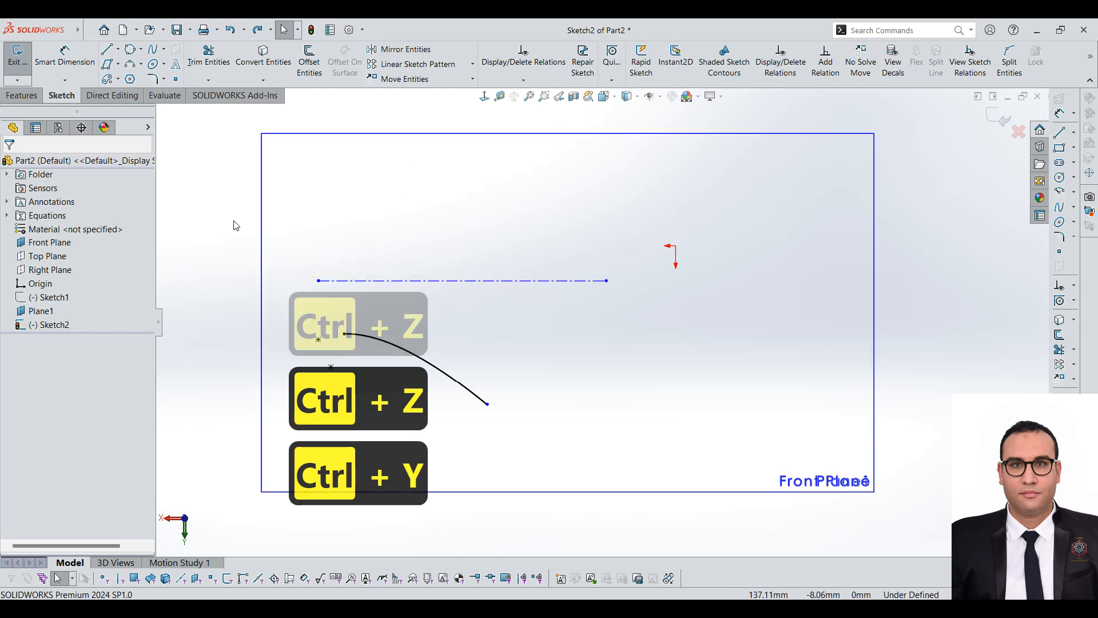
# Mirror the parabola about the horizontal centerline with Copy enabled, and stretch both curves outward from their outer endpoints
pyautogui.click(407, 50)
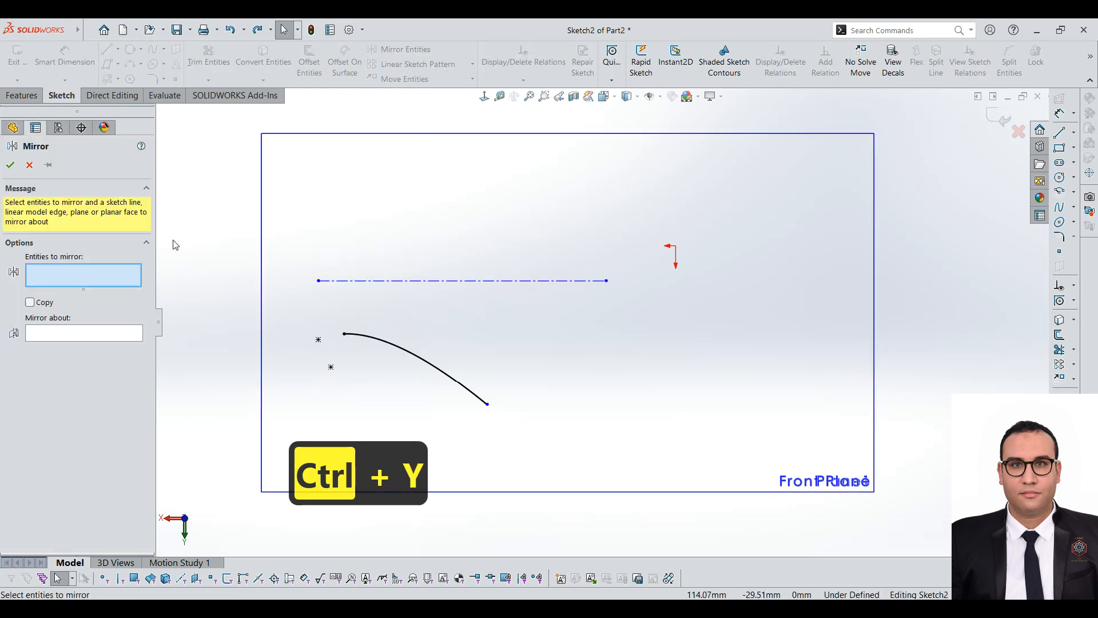
pyautogui.click(45, 303)
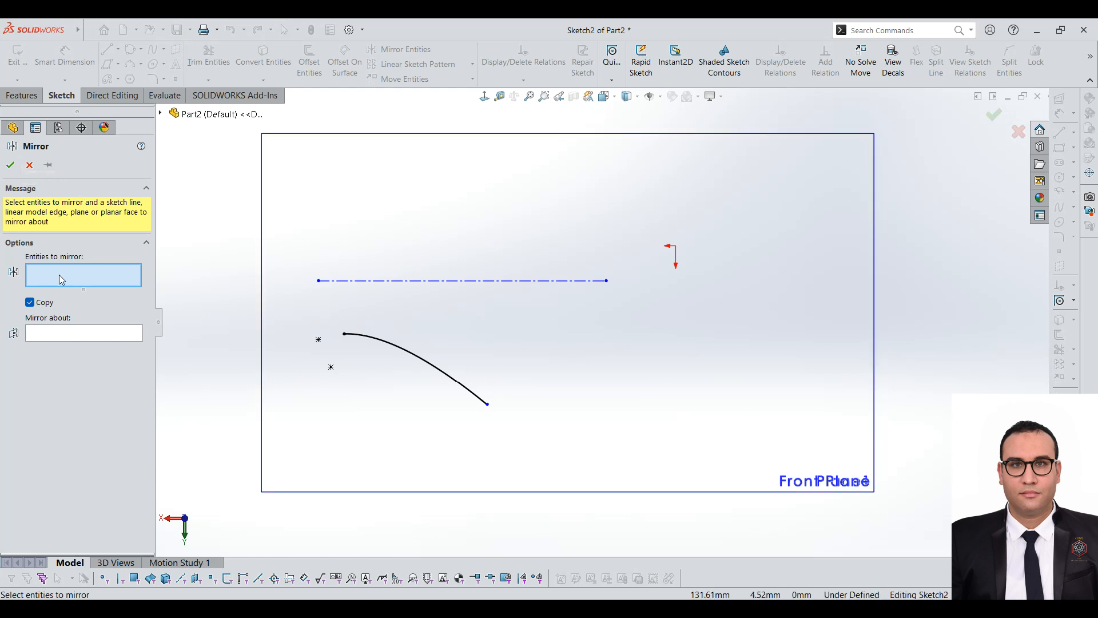
pyautogui.click(448, 375)
pyautogui.click(60, 334)
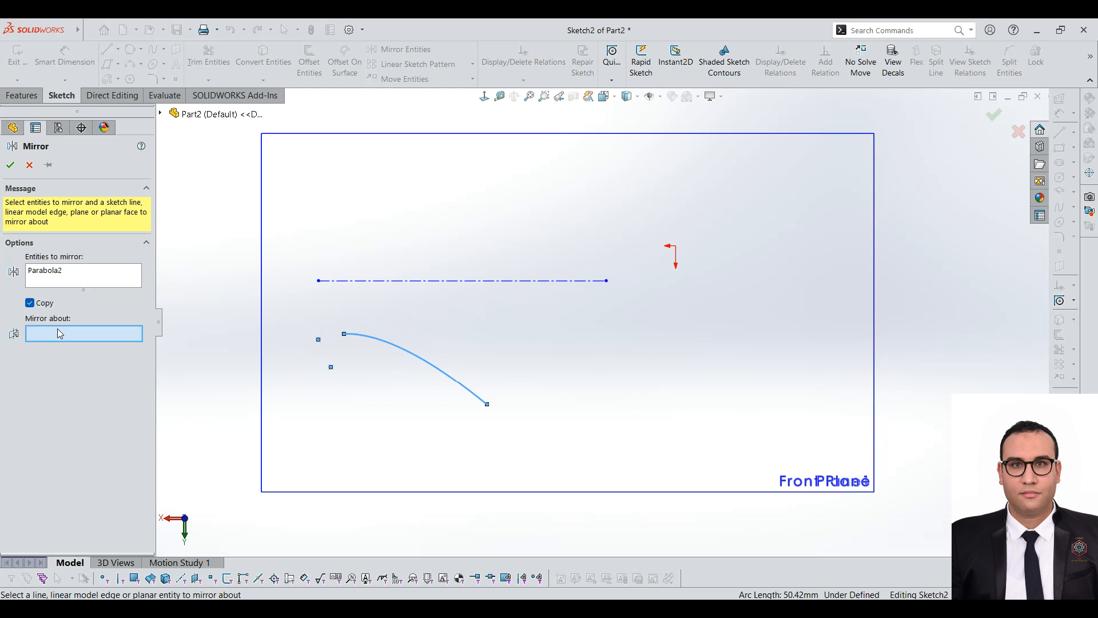
pyautogui.click(475, 281)
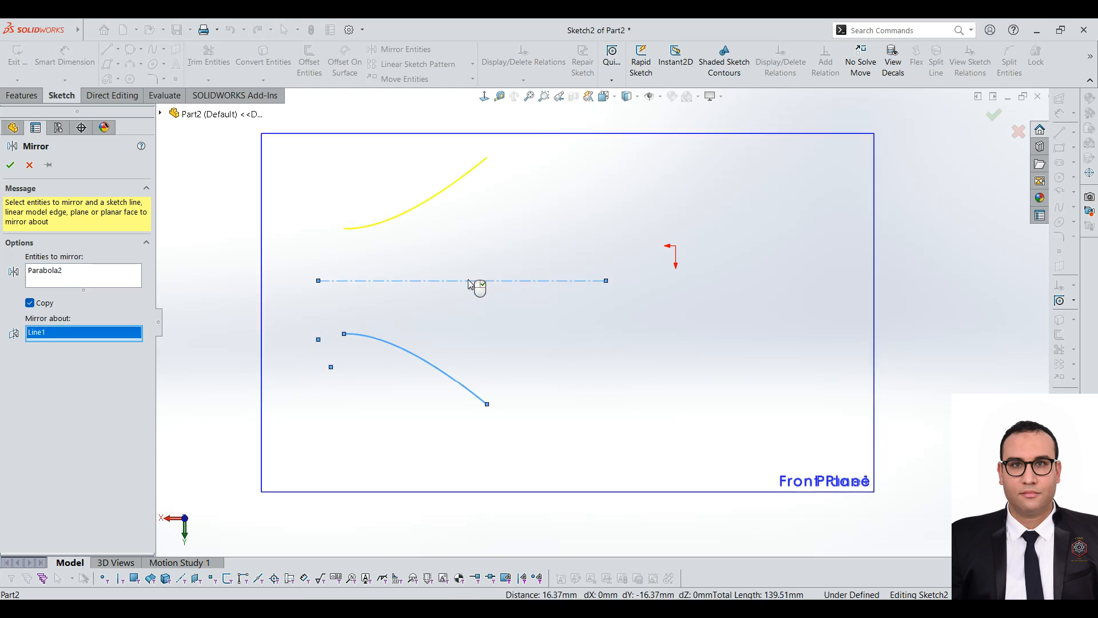
pyautogui.click(12, 165)
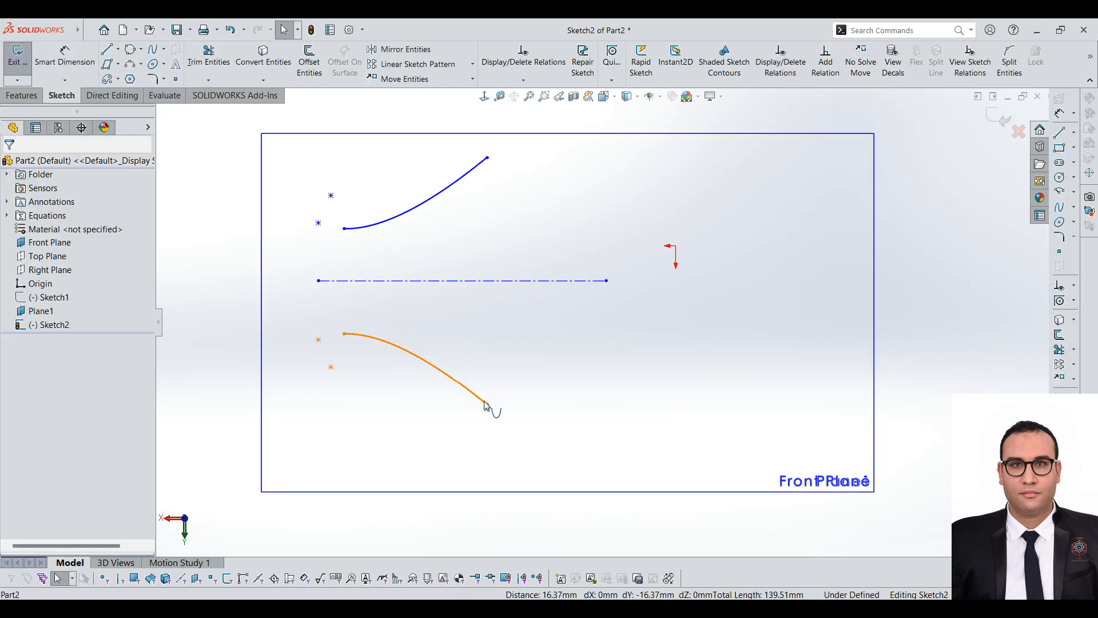
pyautogui.moveTo(493, 412); pyautogui.dragTo(543, 429)
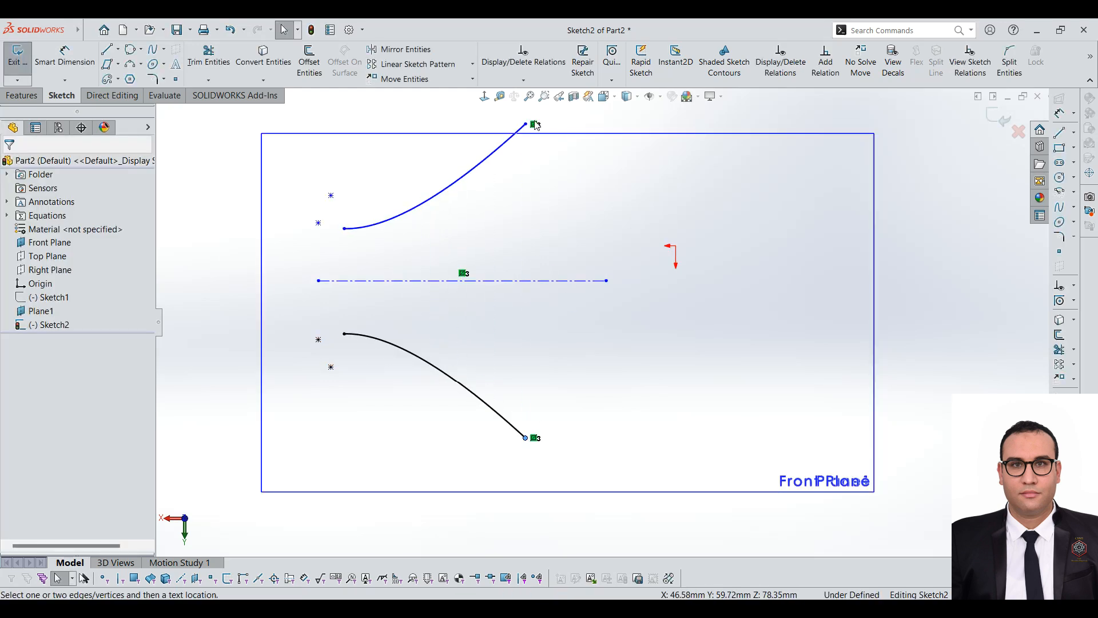
pyautogui.moveTo(528, 127)
pyautogui.mouseDown()
pyautogui.moveTo(537, 182)
pyautogui.moveTo(524, 144)
pyautogui.moveTo(524, 183)
pyautogui.moveTo(532, 143)
pyautogui.moveTo(521, 162)
pyautogui.moveTo(537, 150)
pyautogui.moveTo(504, 129)
pyautogui.moveTo(549, 139)
pyautogui.moveTo(546, 172)
pyautogui.moveTo(550, 114)
pyautogui.moveTo(542, 124)
pyautogui.mouseUp()
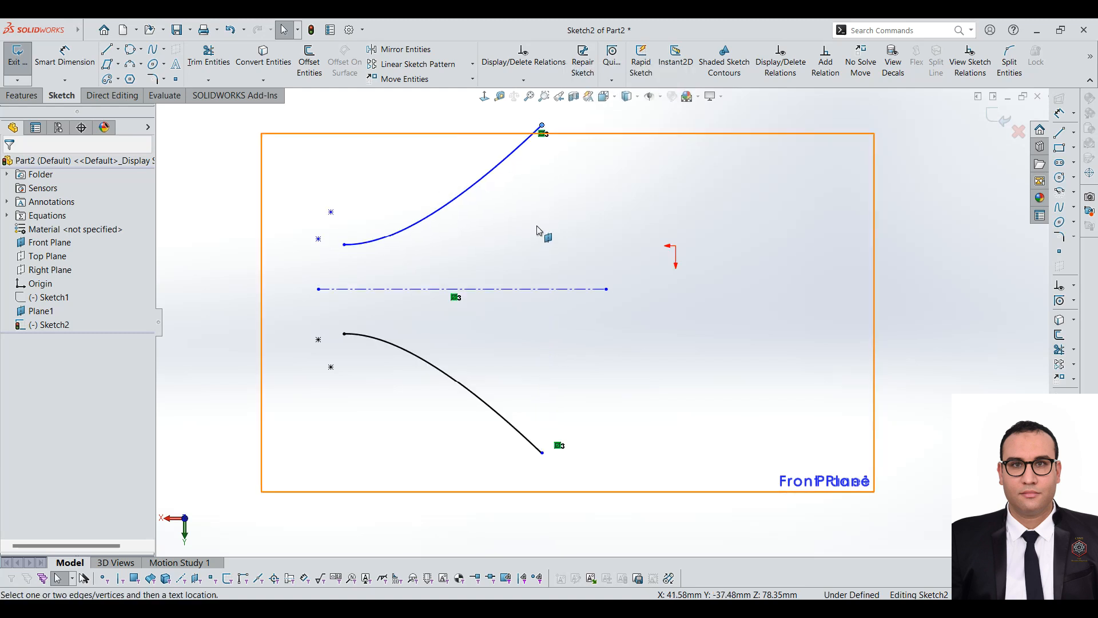
# Display the upper parabola's sketch relations and view the available options for its symmetric relation
pyautogui.click(473, 189)
pyautogui.click(407, 225)
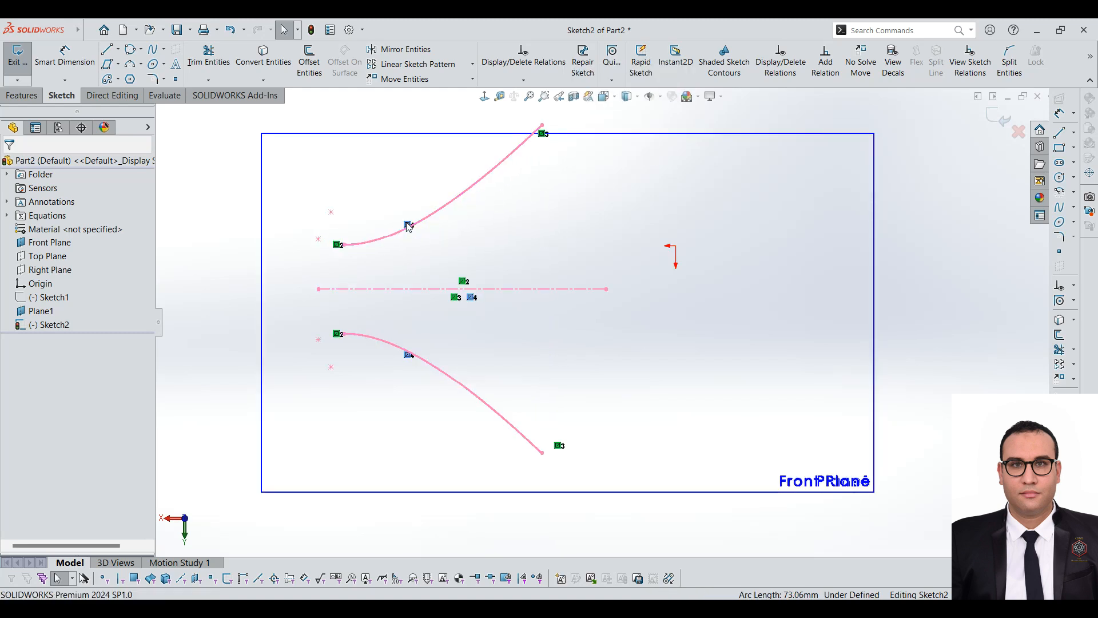
pyautogui.rightClick(407, 225)
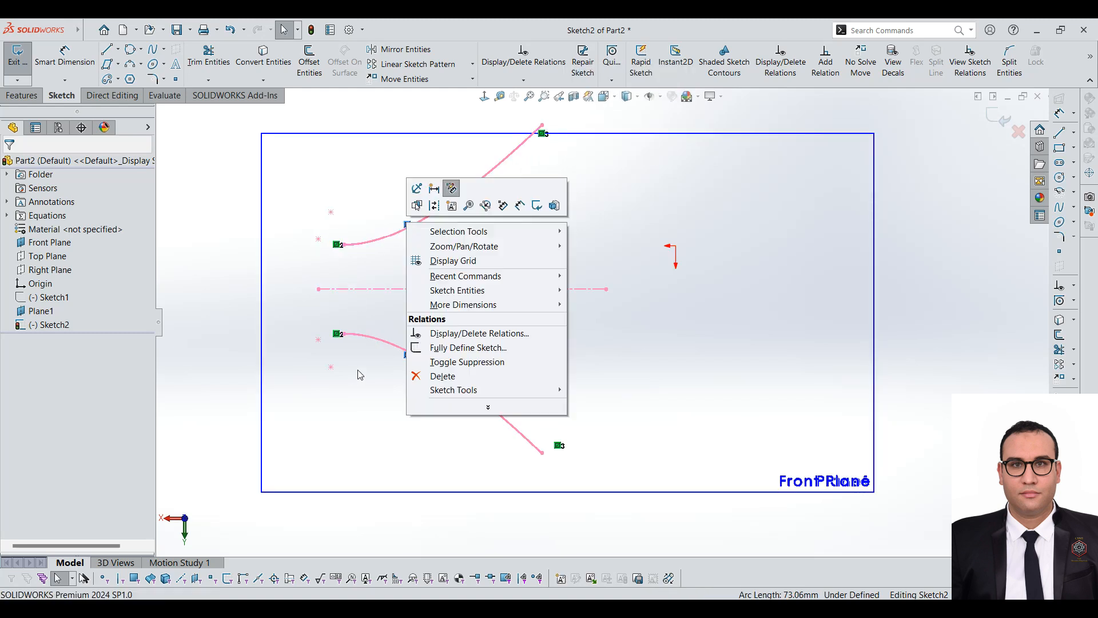
pyautogui.click(248, 254)
# Select both parabolas and the centerline together and review their existing relations in the selection's properties
pyautogui.scroll(2, 390, 305)
pyautogui.moveTo(344, 156); pyautogui.dragTo(608, 465)
pyautogui.scroll(-2, 596, 349)
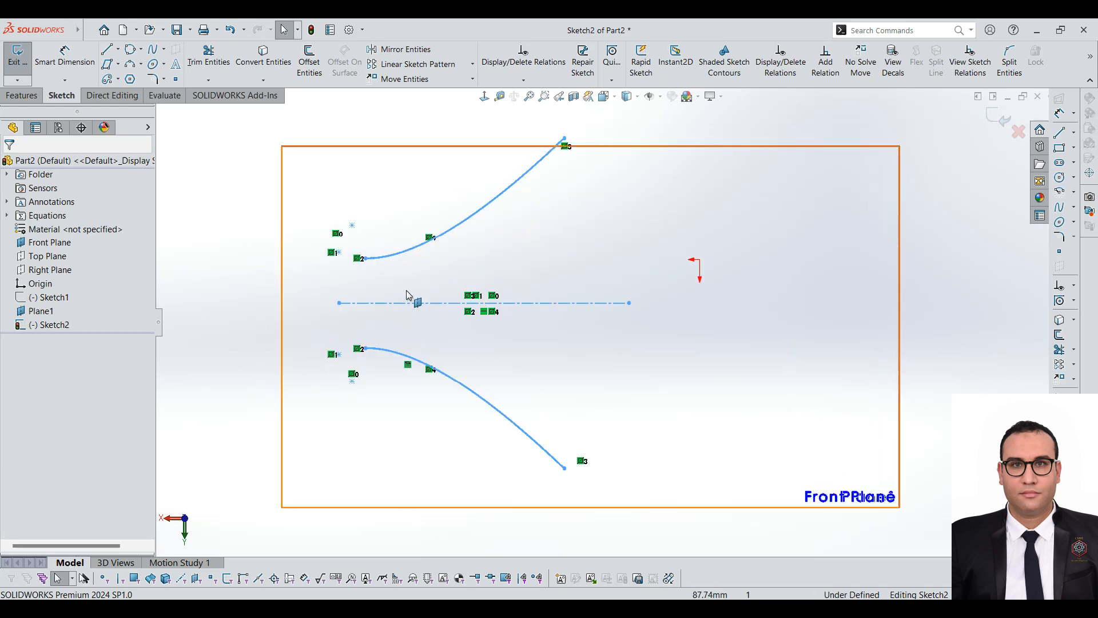
pyautogui.click(36, 128)
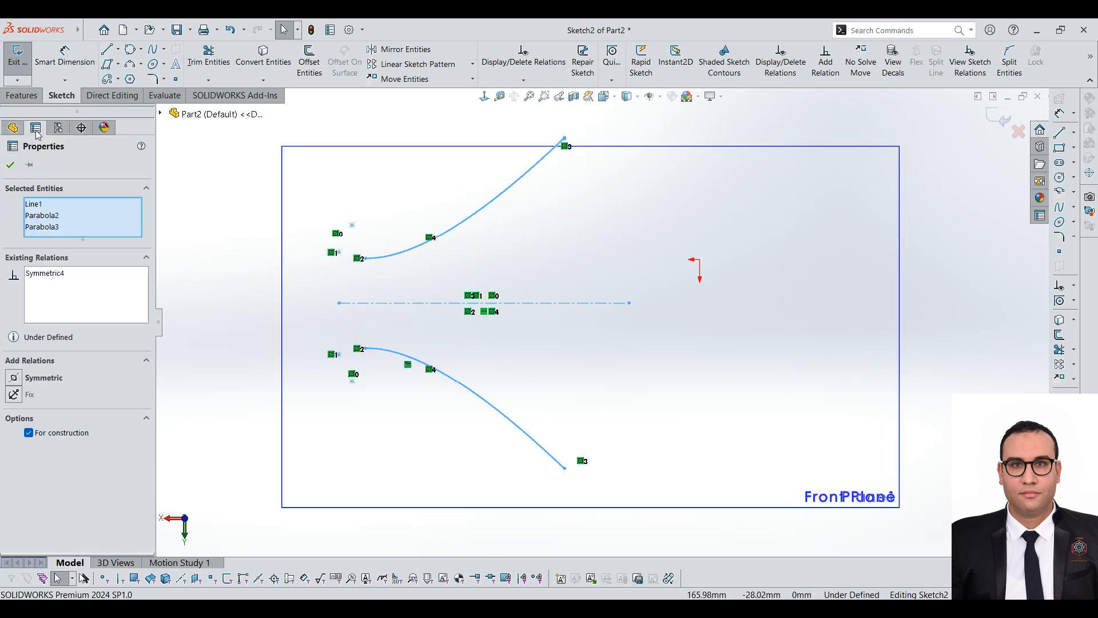
pyautogui.click(62, 274)
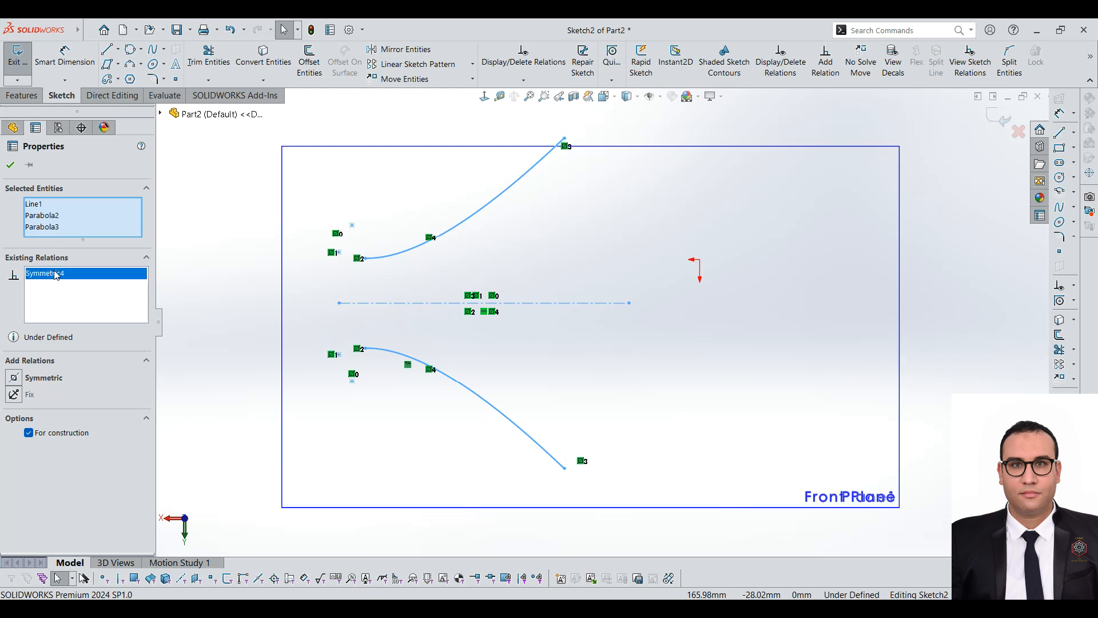
pyautogui.rightClick(55, 274)
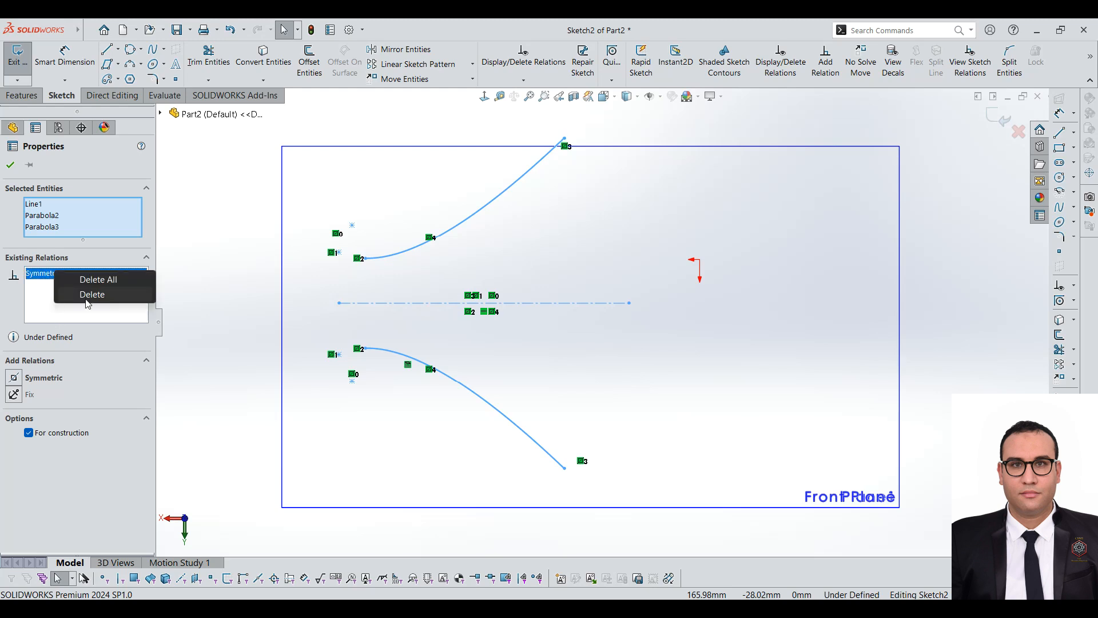
pyautogui.click(12, 127)
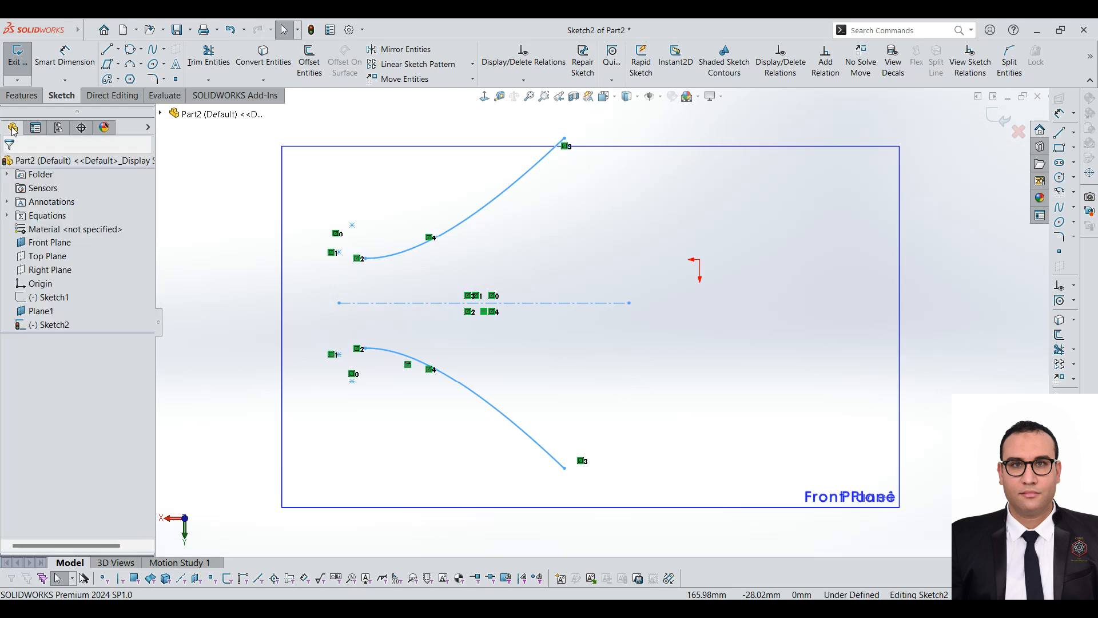
pyautogui.press('f')
pyautogui.click(272, 236)
# Shorten the symmetric parabolas by moving the upper curve's outer endpoint inward toward the centerline
pyautogui.scroll(-2, 680, 216)
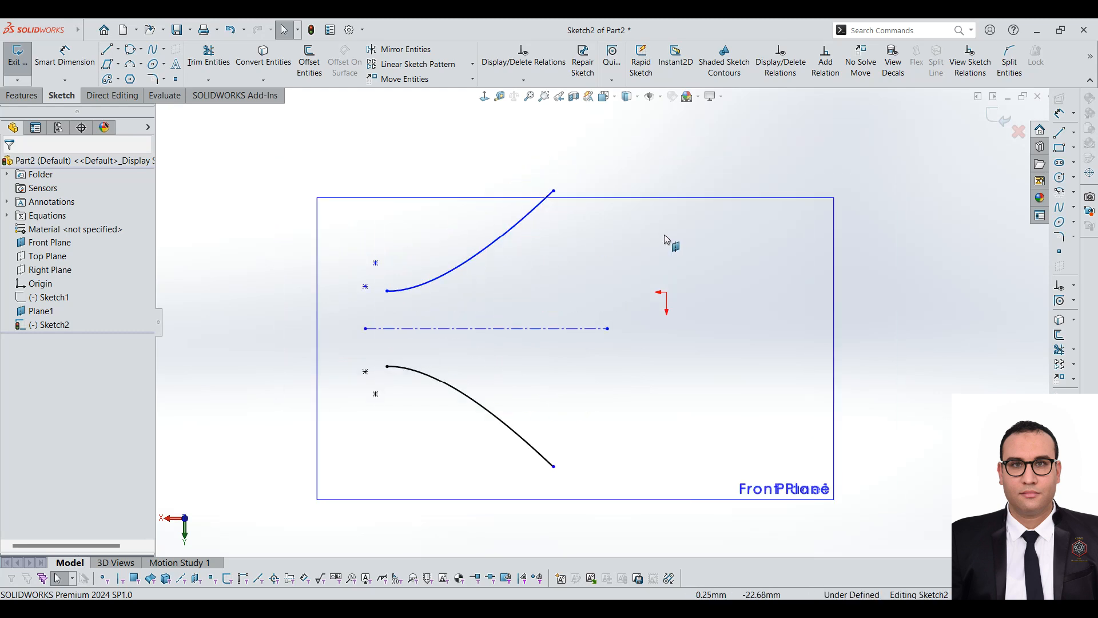
pyautogui.moveTo(527, 186)
pyautogui.mouseDown()
pyautogui.moveTo(463, 234)
pyautogui.moveTo(468, 272)
pyautogui.mouseUp()
pyautogui.scroll(2, 600, 320)
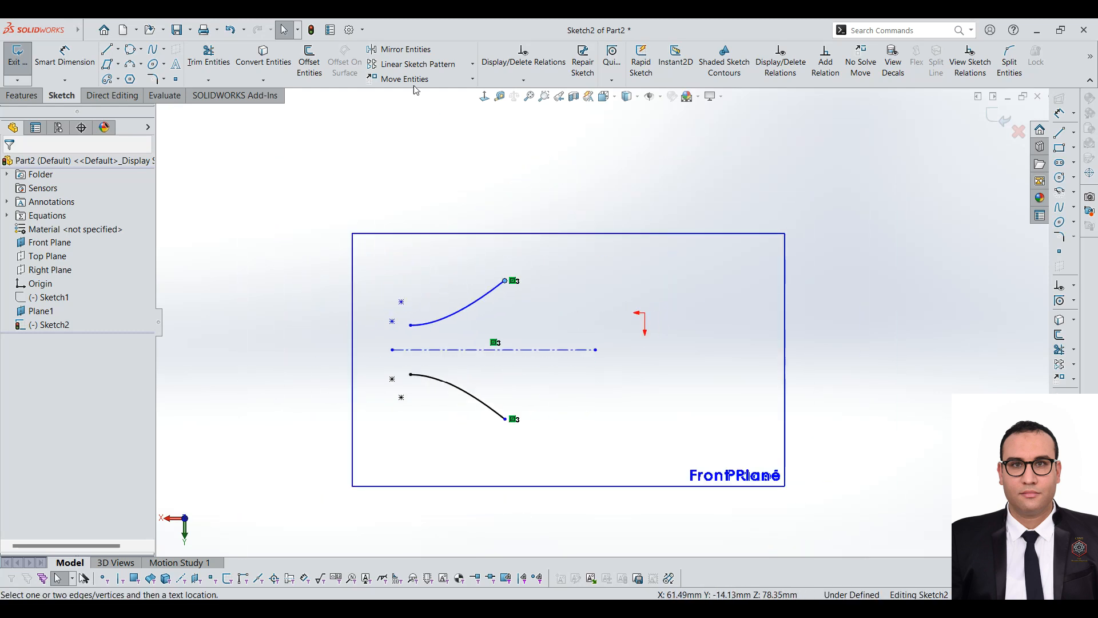
# Start a Linear Sketch Pattern and replace the X-axis with the horizontal centerline as Direction 1
pyautogui.click(410, 65)
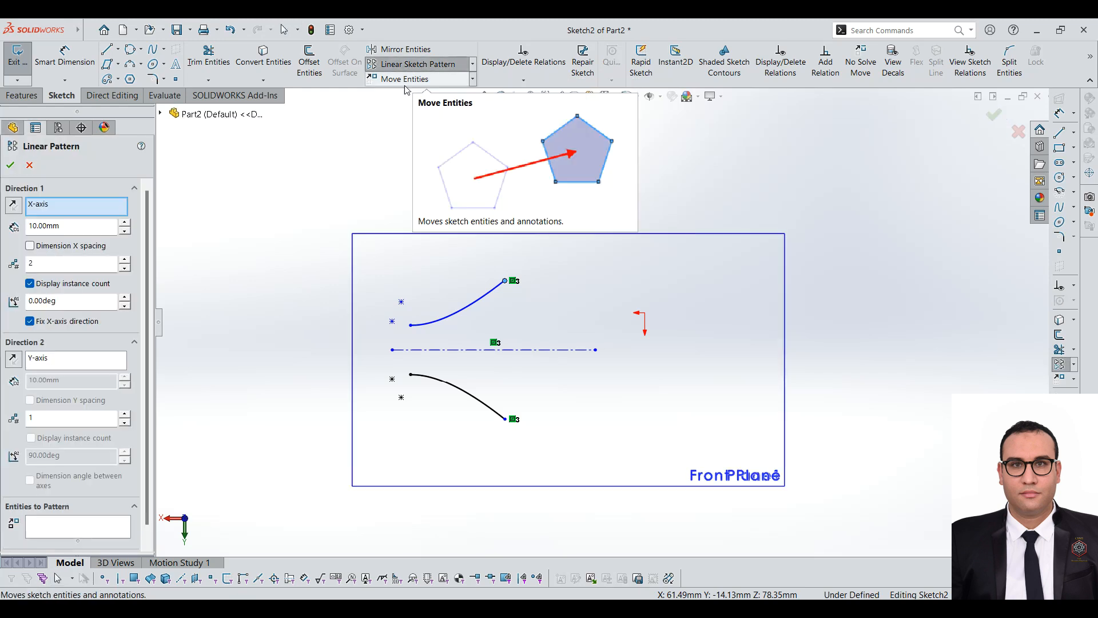
pyautogui.scroll(-2, 503, 292)
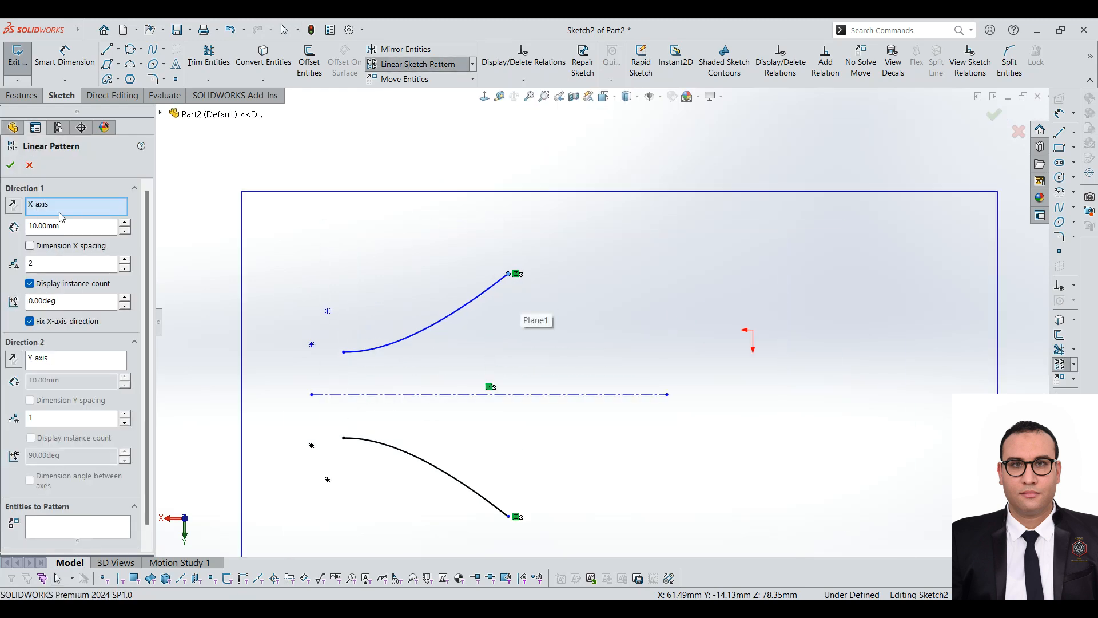
pyautogui.click(73, 208)
pyautogui.scroll(2, 484, 388)
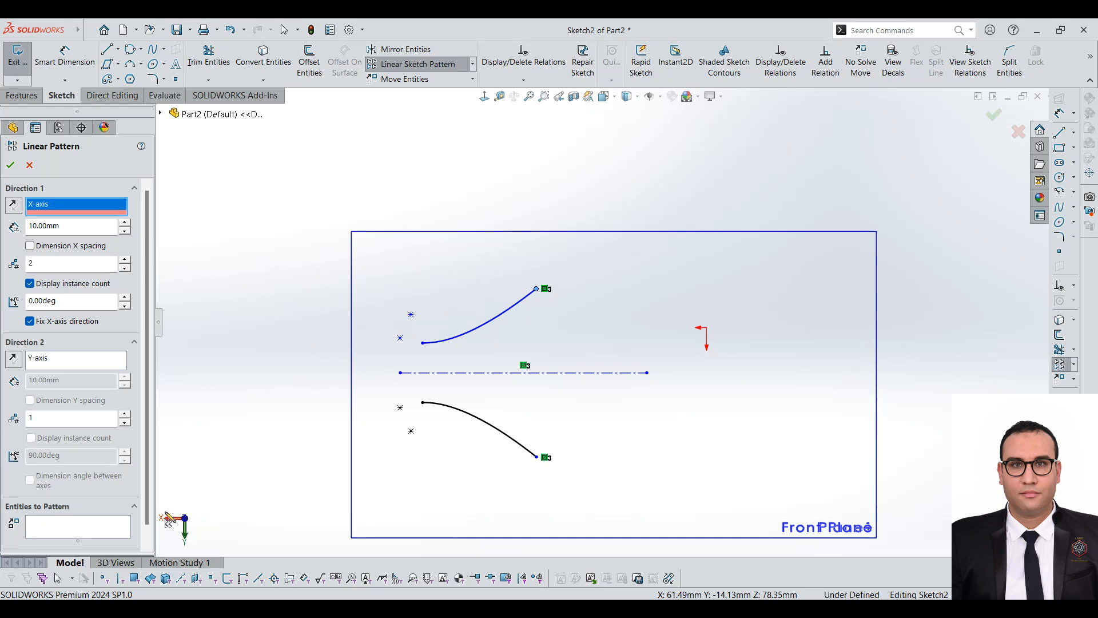
pyautogui.rightClick(60, 211)
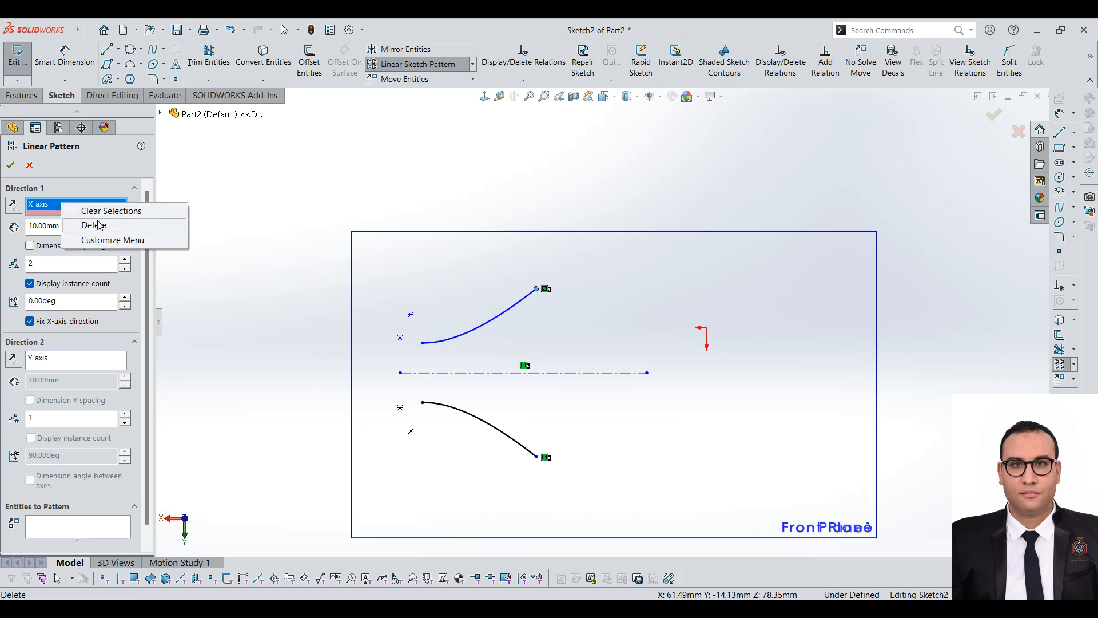
pyautogui.click(102, 225)
pyautogui.click(570, 373)
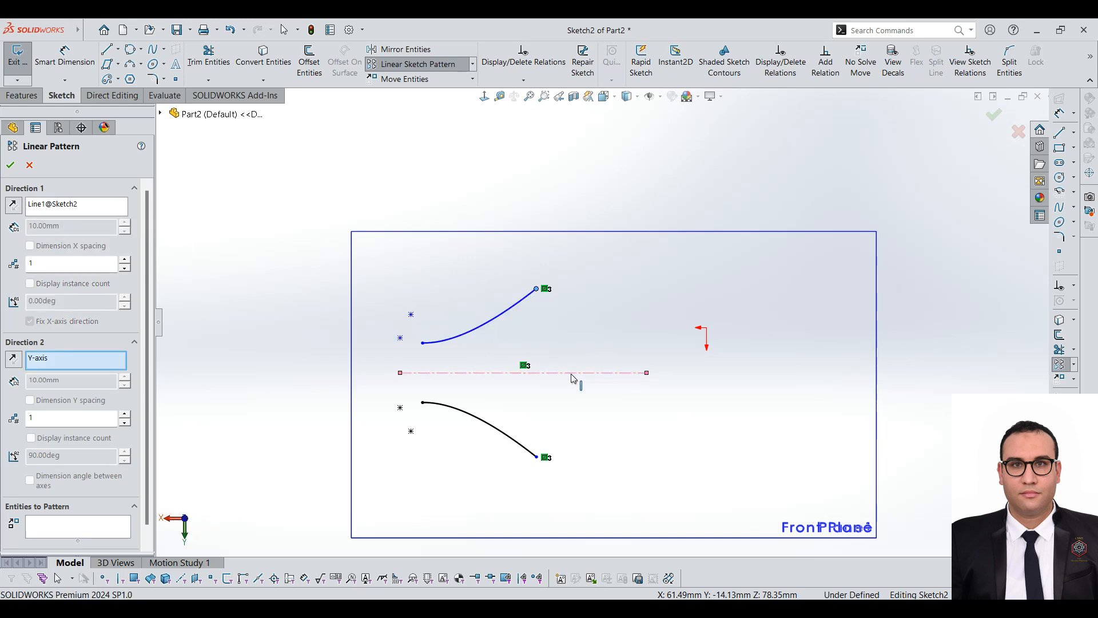
pyautogui.click(86, 210)
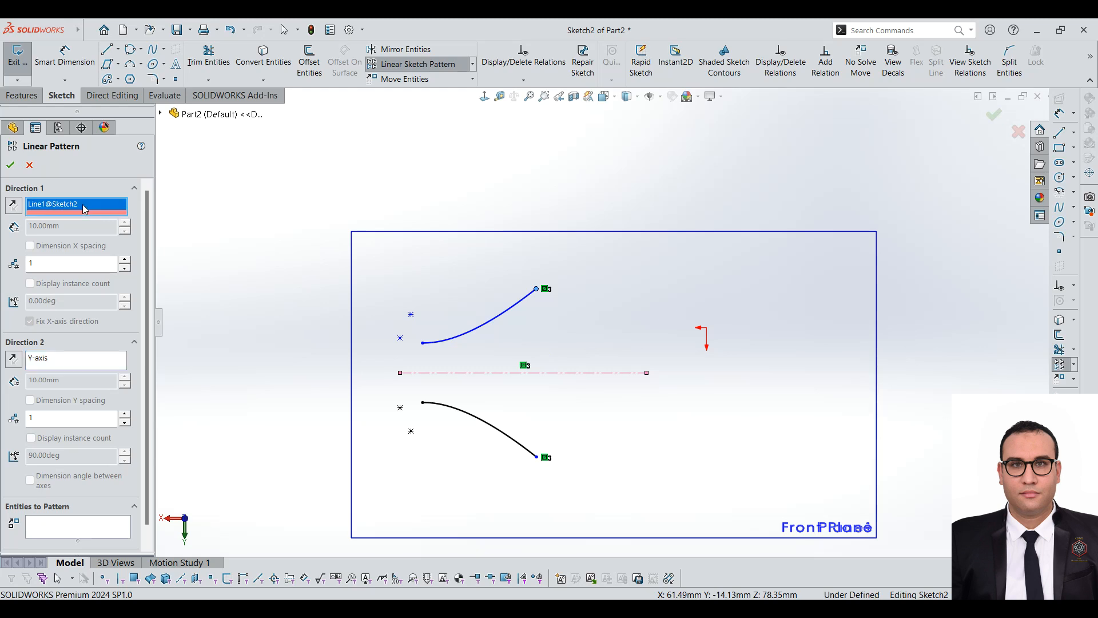
# Add the upper and lower parabolas as the entities to pattern along the centerline
pyautogui.click(74, 528)
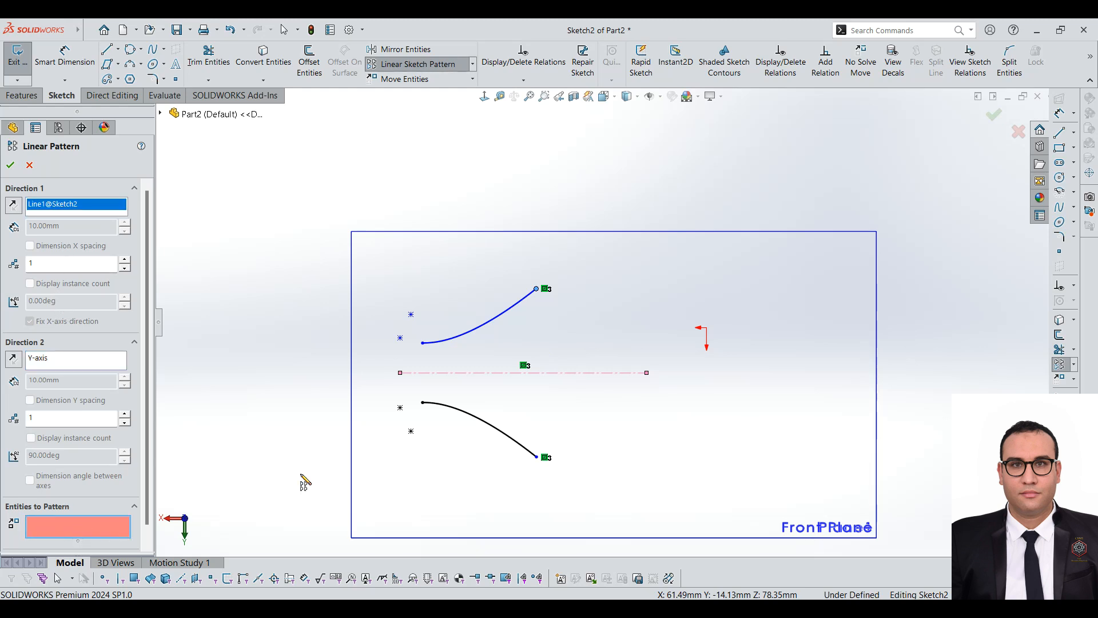
pyautogui.click(516, 312)
pyautogui.click(502, 424)
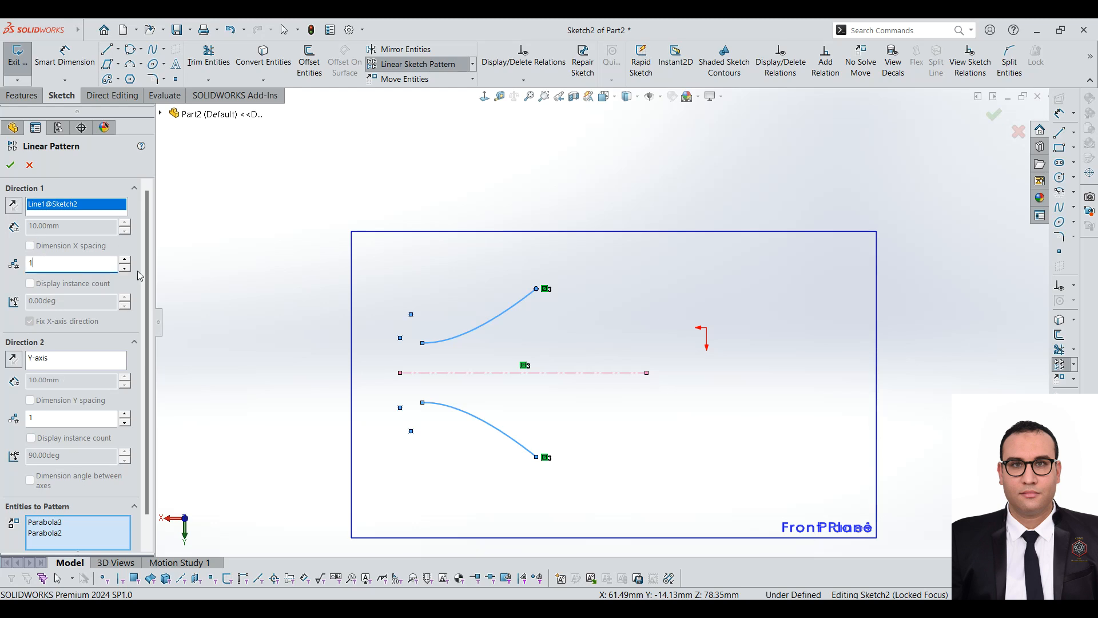
# Set Direction 1 of the parabola pattern to 3 instances spaced 30 mm apart
pyautogui.click(125, 261)
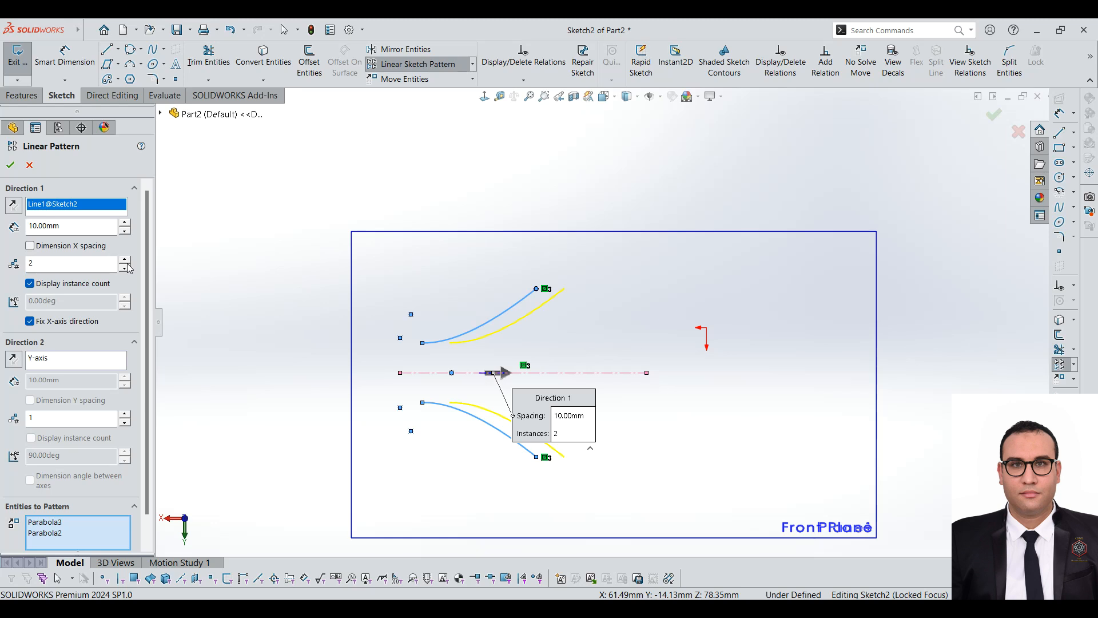
pyautogui.click(126, 260)
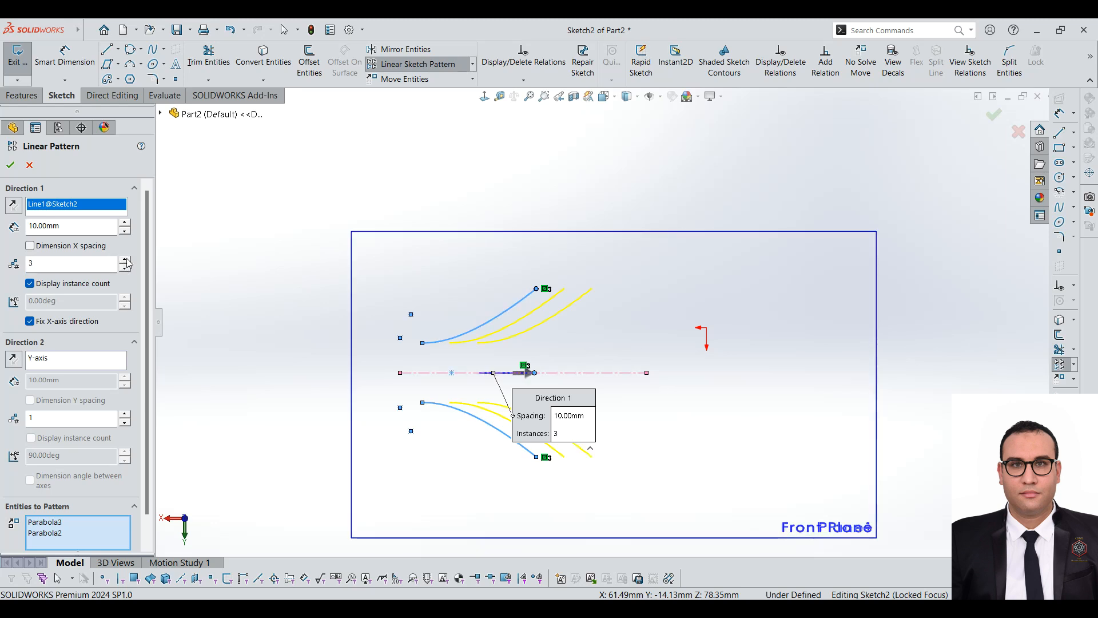
pyautogui.click(126, 224)
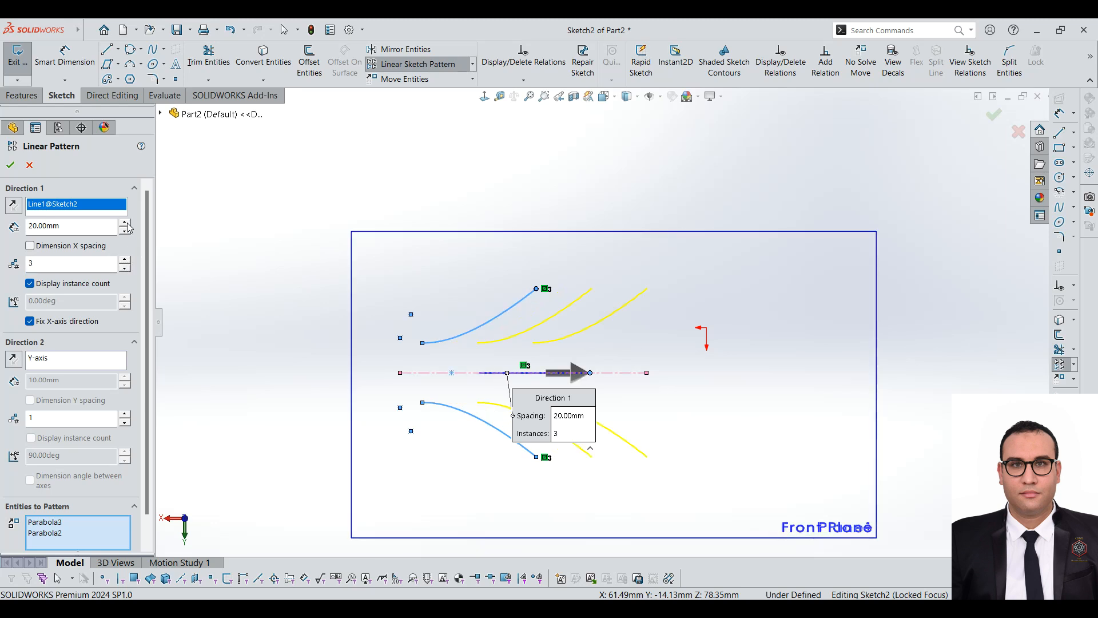
pyautogui.click(126, 223)
pyautogui.scroll(-2, 716, 446)
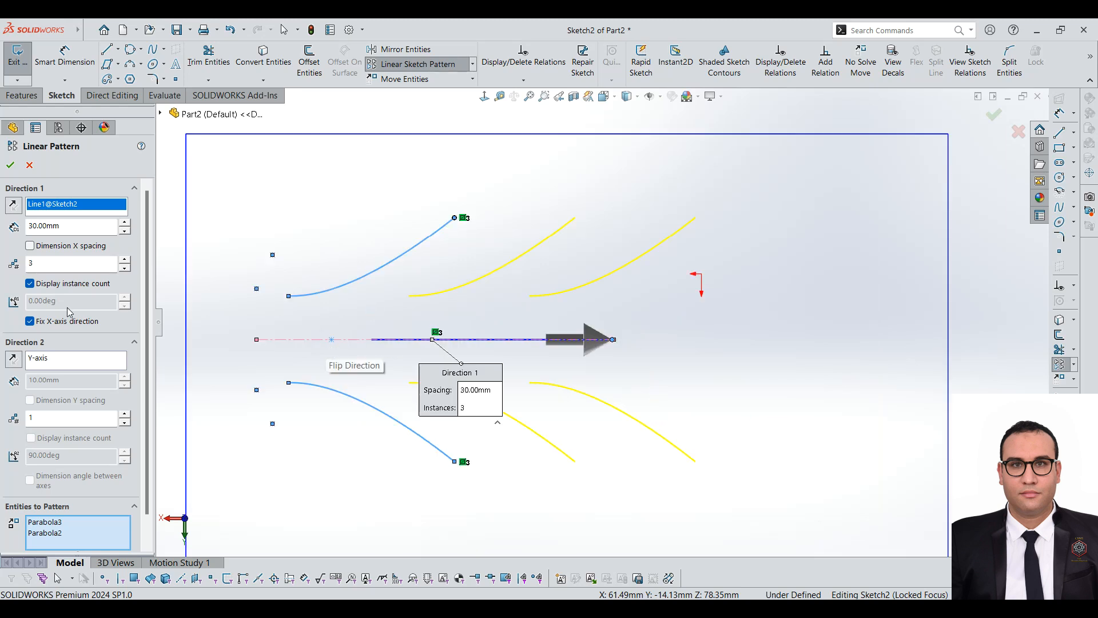
pyautogui.click(125, 223)
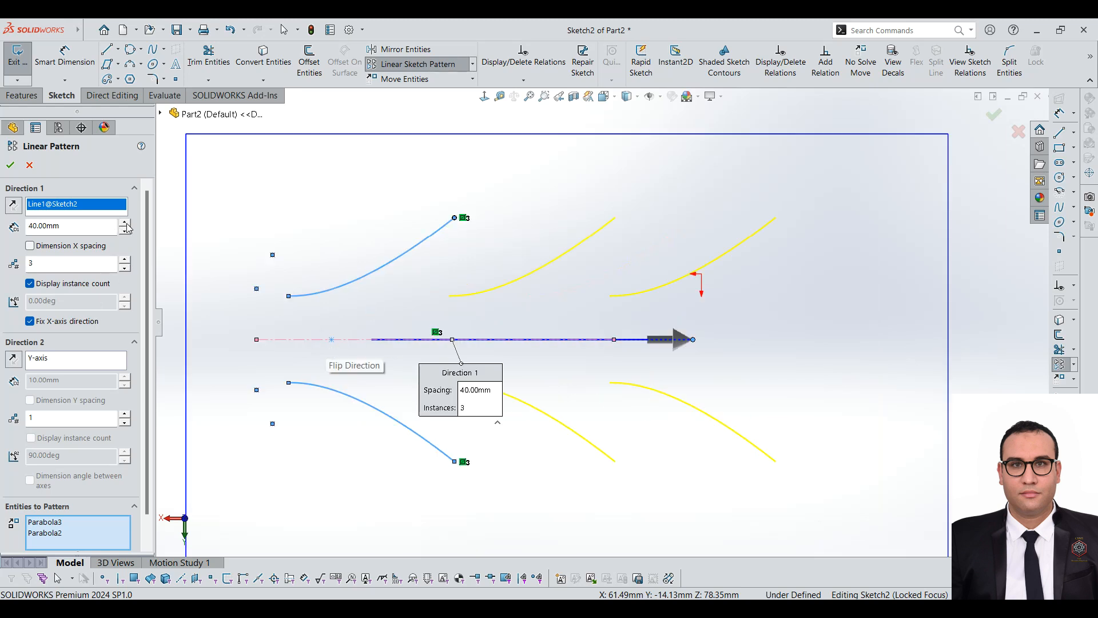
pyautogui.click(124, 230)
pyautogui.press('f')
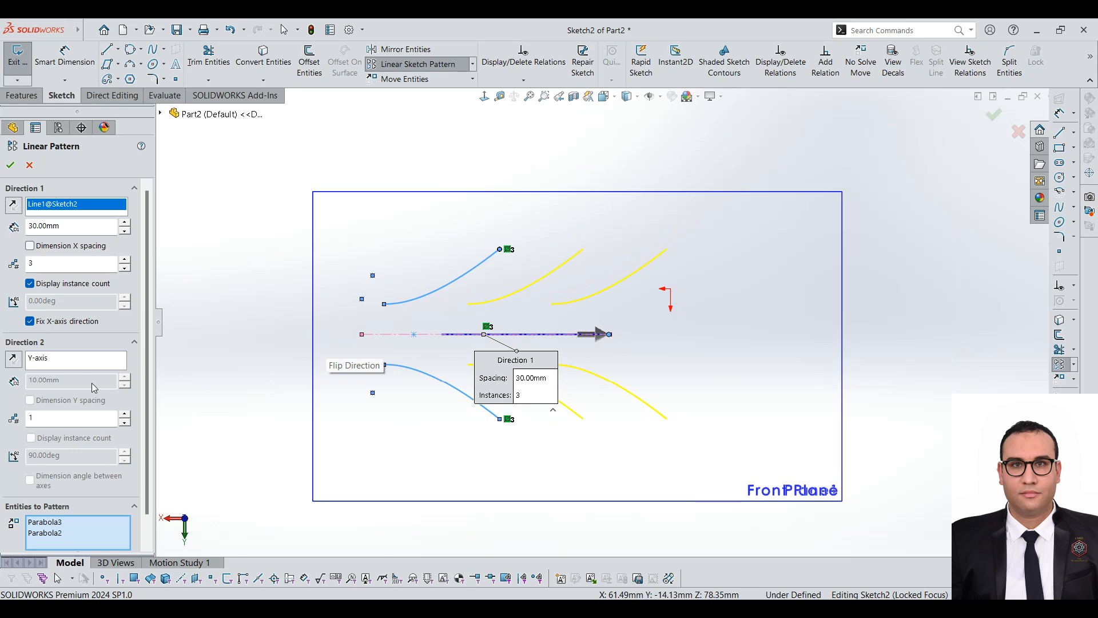
# Try a second pattern direction along the Y-axis with 2 instances spaced 100 mm apart
pyautogui.click(60, 359)
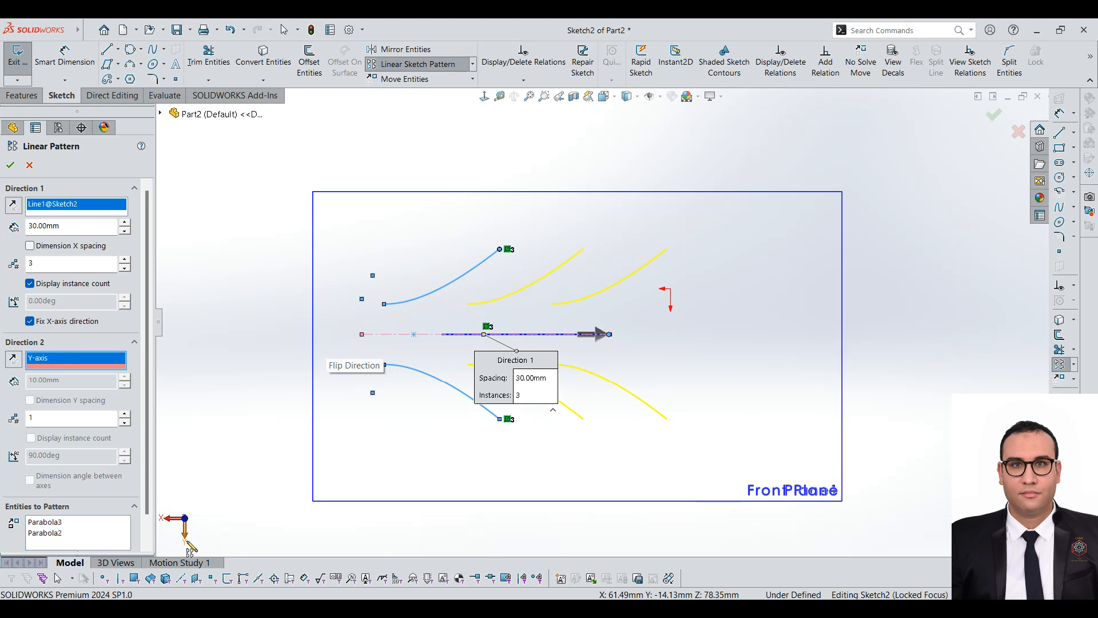
pyautogui.click(124, 413)
pyautogui.click(124, 377)
pyautogui.click(124, 377)
pyautogui.click(124, 377)
pyautogui.click(124, 376)
pyautogui.click(125, 376)
pyautogui.click(124, 377)
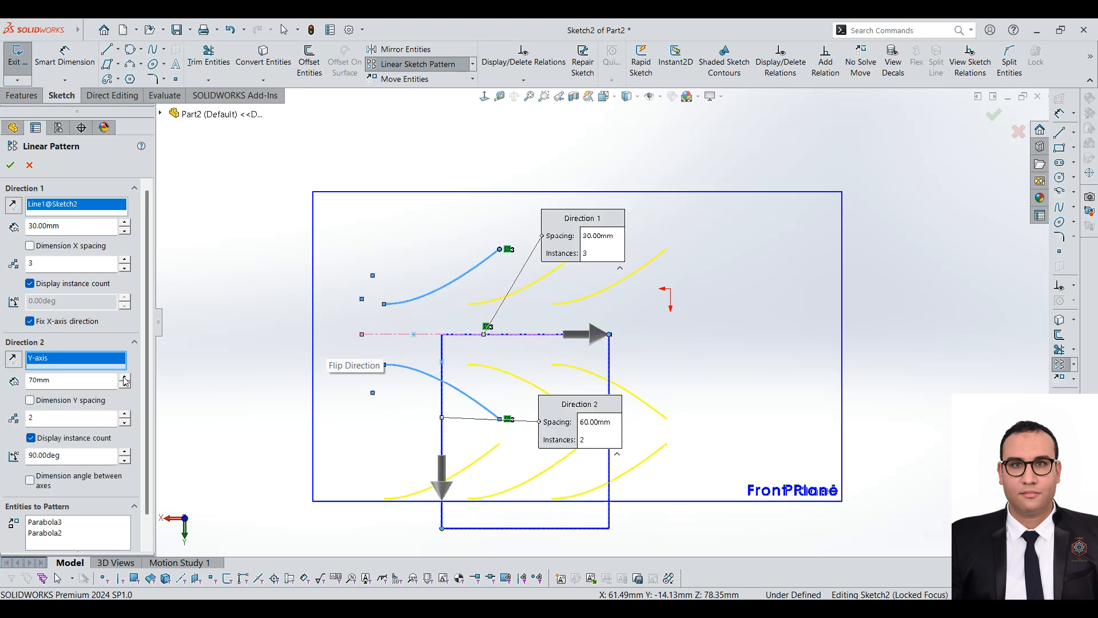
pyautogui.scroll(3, 671, 483)
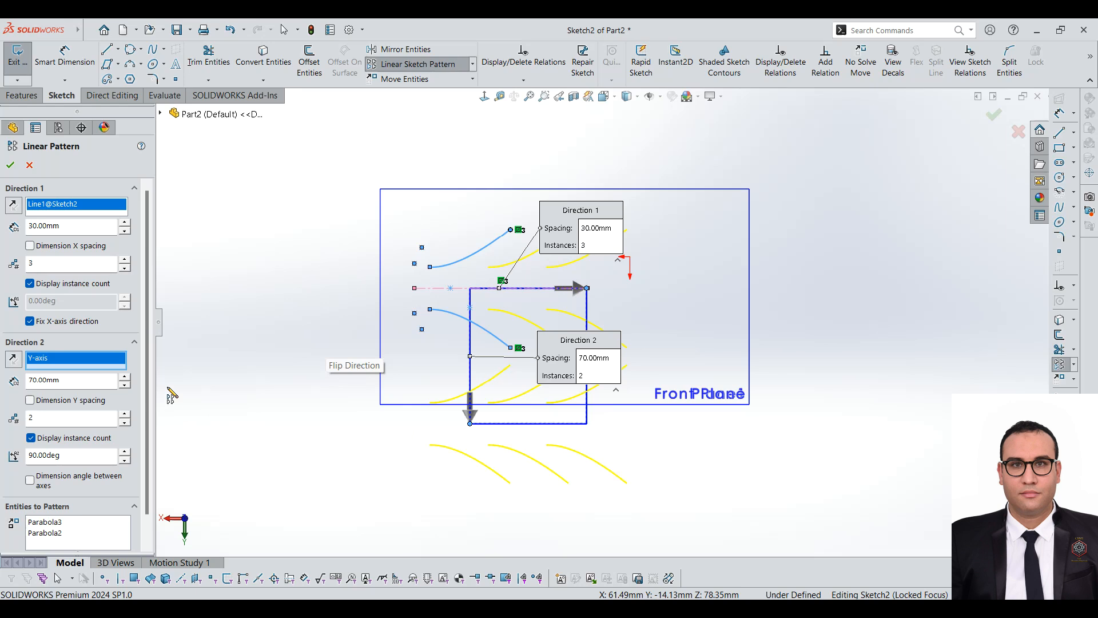
pyautogui.click(124, 376)
pyautogui.click(124, 376)
pyautogui.click(124, 377)
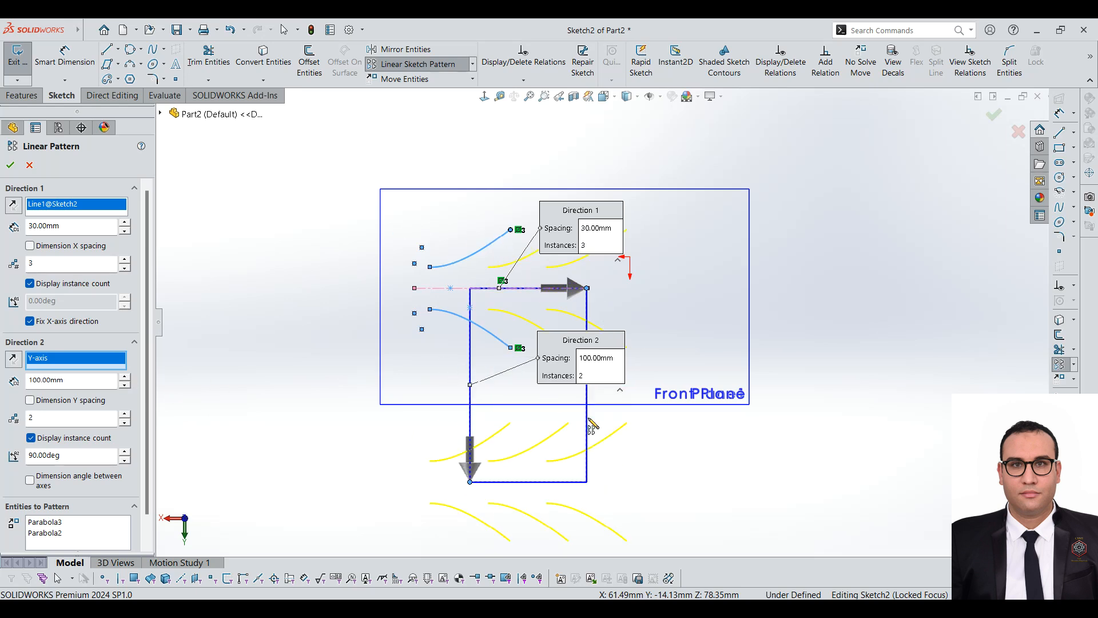
# Reduce Direction 2 to 1 instance and apply the linear pattern of the parabolas
pyautogui.click(124, 422)
pyautogui.scroll(-5, 629, 286)
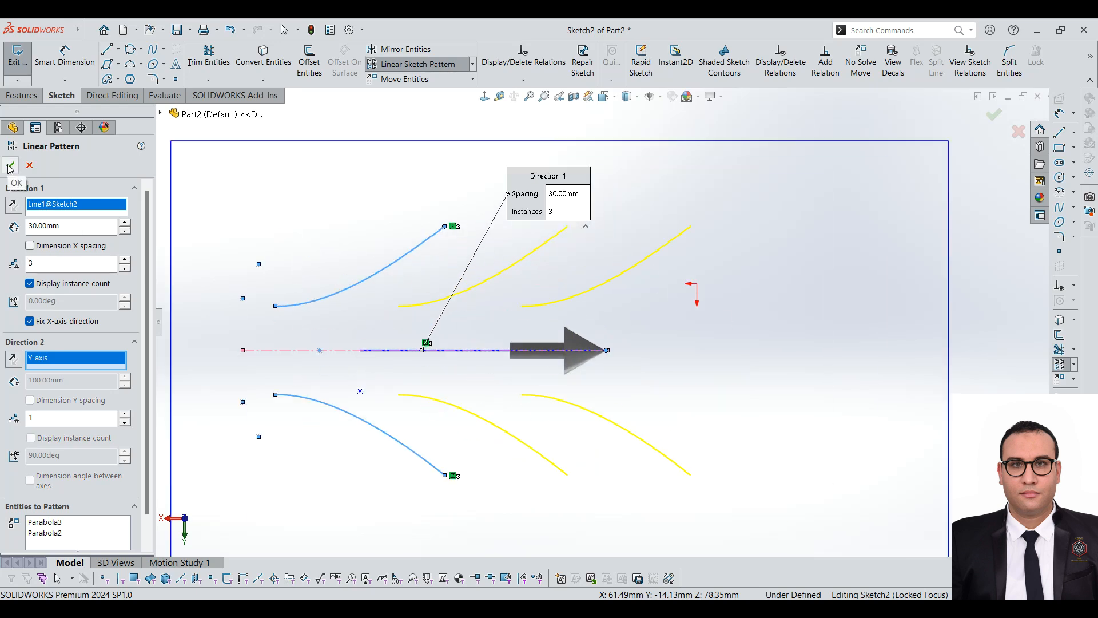
pyautogui.click(10, 166)
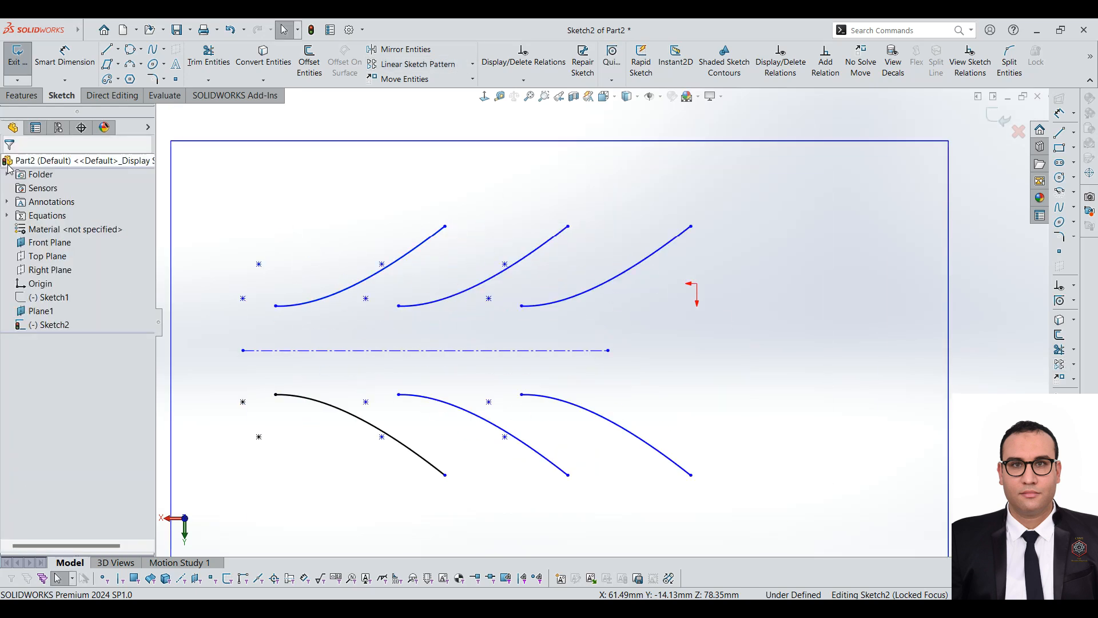
# Undo the linear pattern of the parabolas
pyautogui.scroll(3, 581, 299)
pyautogui.scroll(-2, 554, 303)
pyautogui.hotkey('ctrl', 'z')
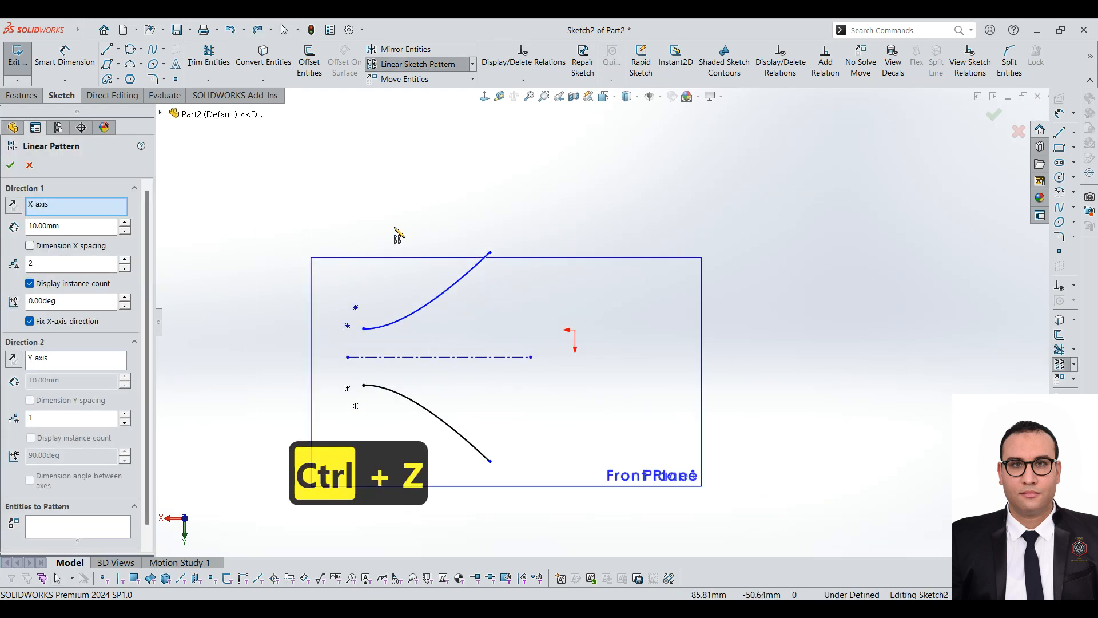
# Use the centerline as Direction 1 of a new linear pattern and add both parabolas as its entities
pyautogui.click(442, 359)
pyautogui.click(56, 527)
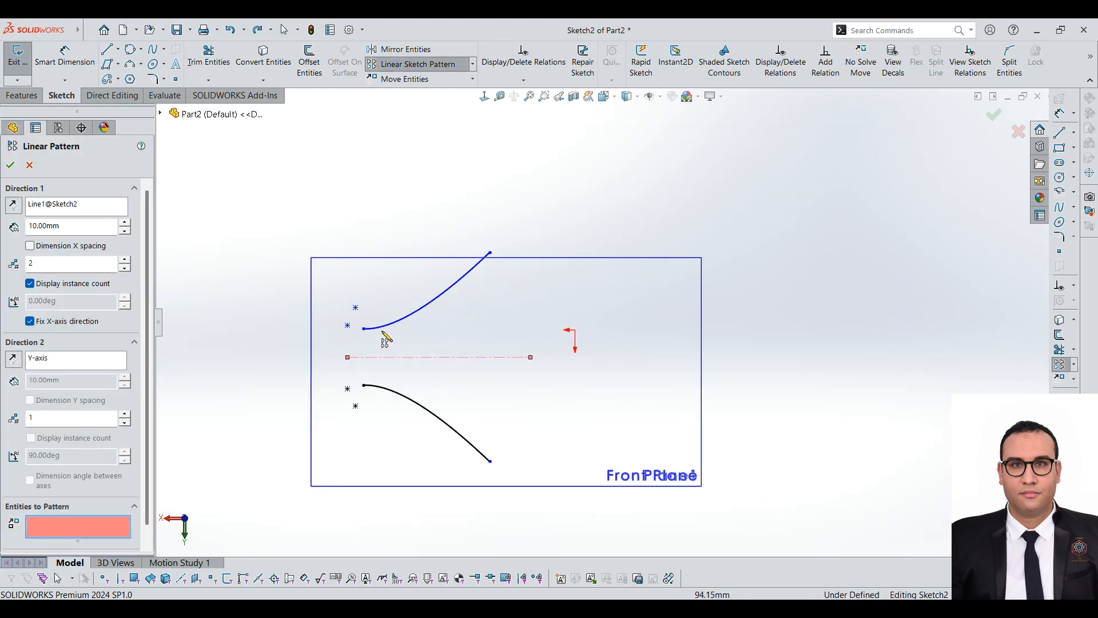
pyautogui.click(423, 306)
pyautogui.click(420, 410)
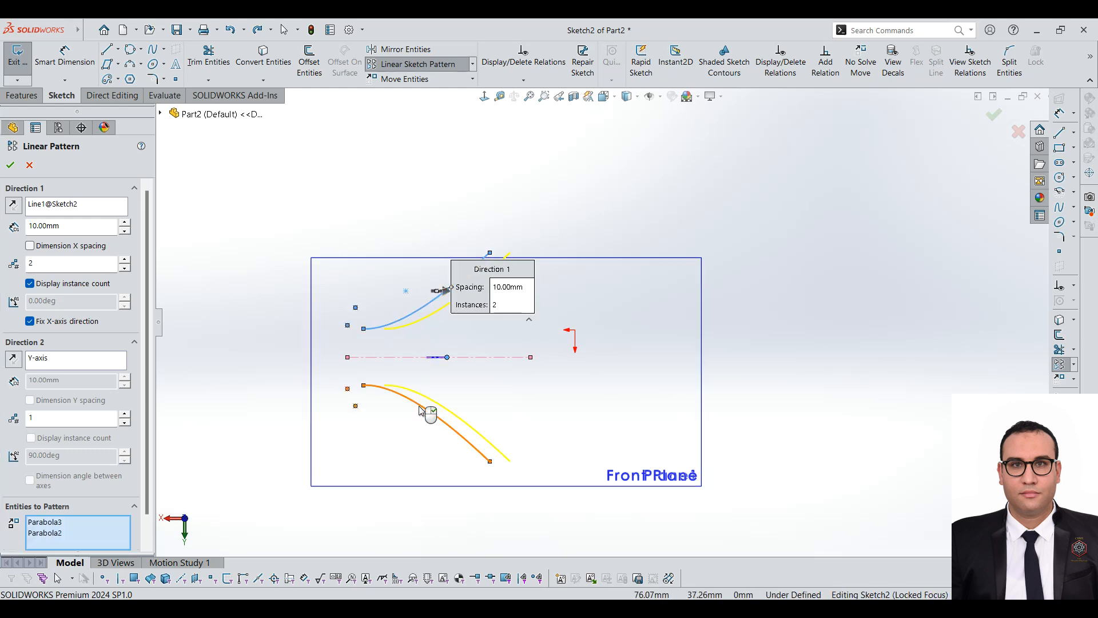
# Set Direction 1 to 4 instances spaced 50 mm apart and apply the parabola pattern
pyautogui.click(124, 223)
pyautogui.click(124, 222)
pyautogui.click(124, 222)
pyautogui.click(124, 222)
pyautogui.click(125, 260)
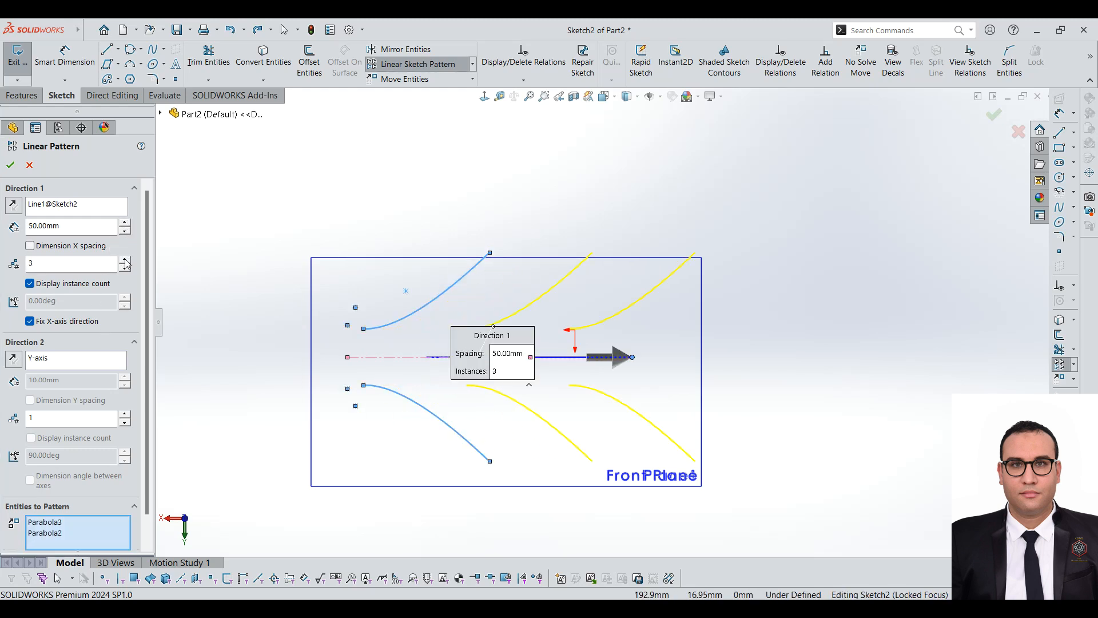
pyautogui.click(125, 260)
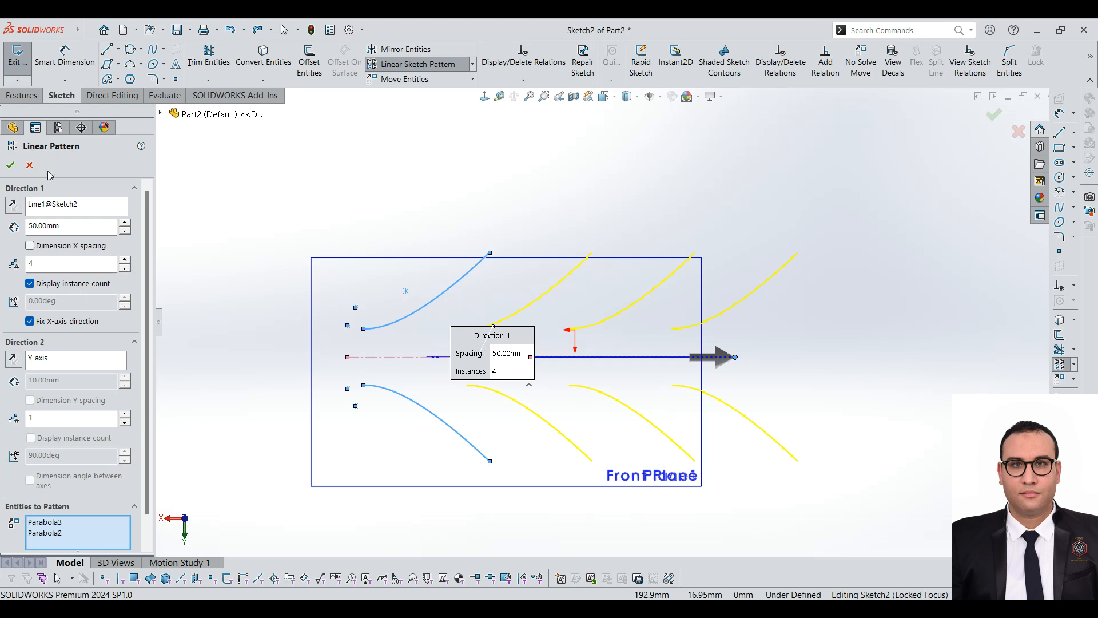
pyautogui.click(9, 166)
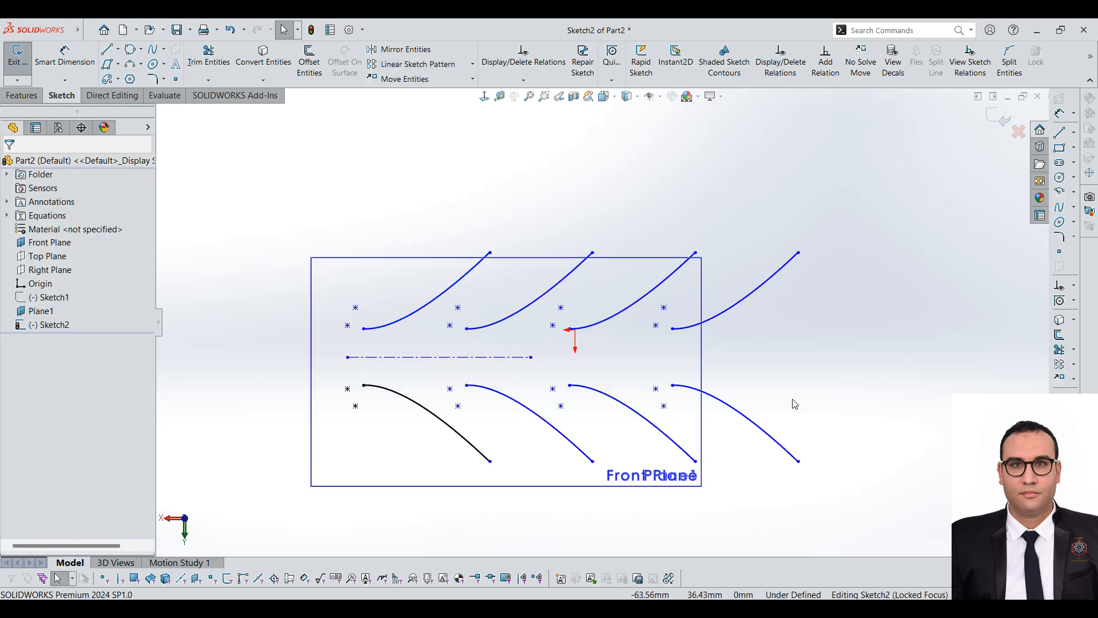
# Stretch the last upper patterned parabola outward by its outer endpoint and shift the curve down toward the centerline's level
pyautogui.moveTo(798, 252); pyautogui.dragTo(834, 252)
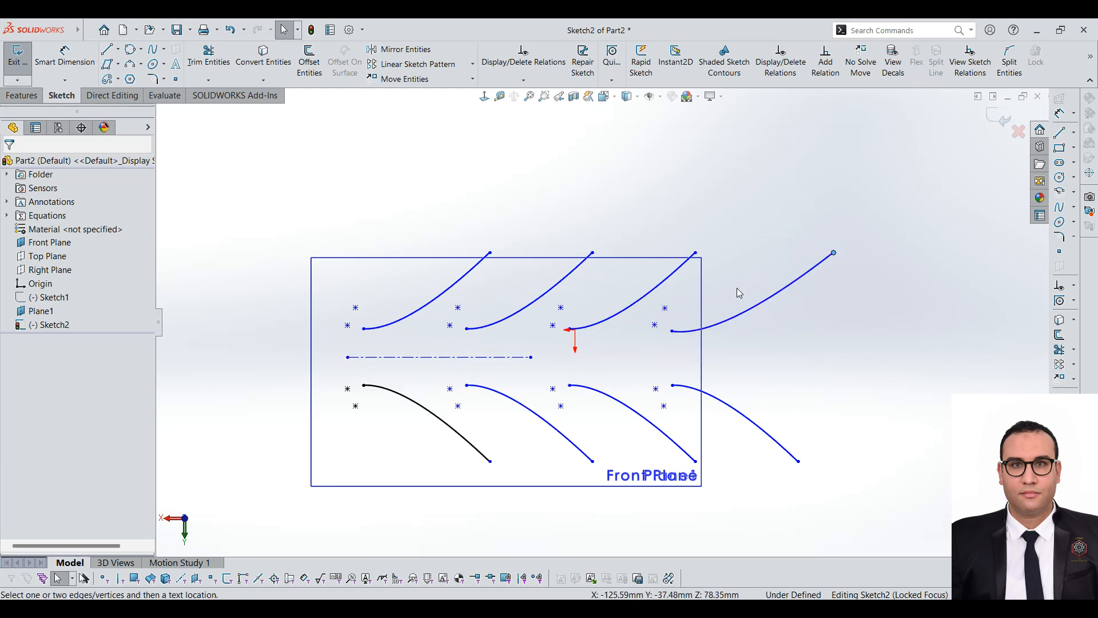
pyautogui.click(768, 299)
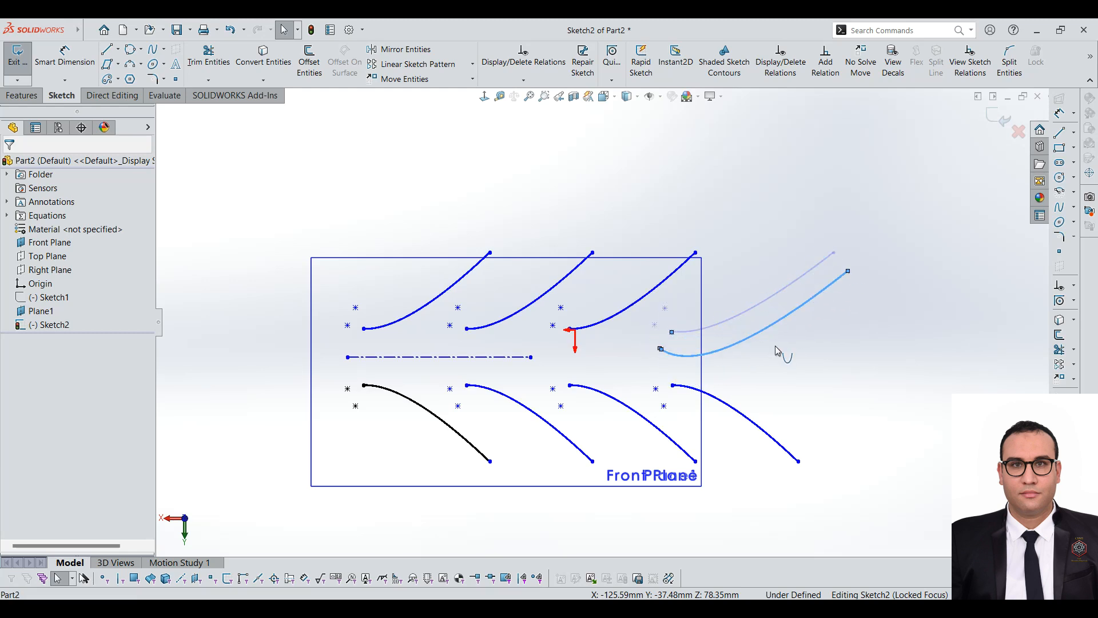
pyautogui.moveTo(750, 287); pyautogui.dragTo(761, 323)
pyautogui.click(298, 187)
# Sketch a small center-point circle above the patterned parabolas
pyautogui.click(141, 49)
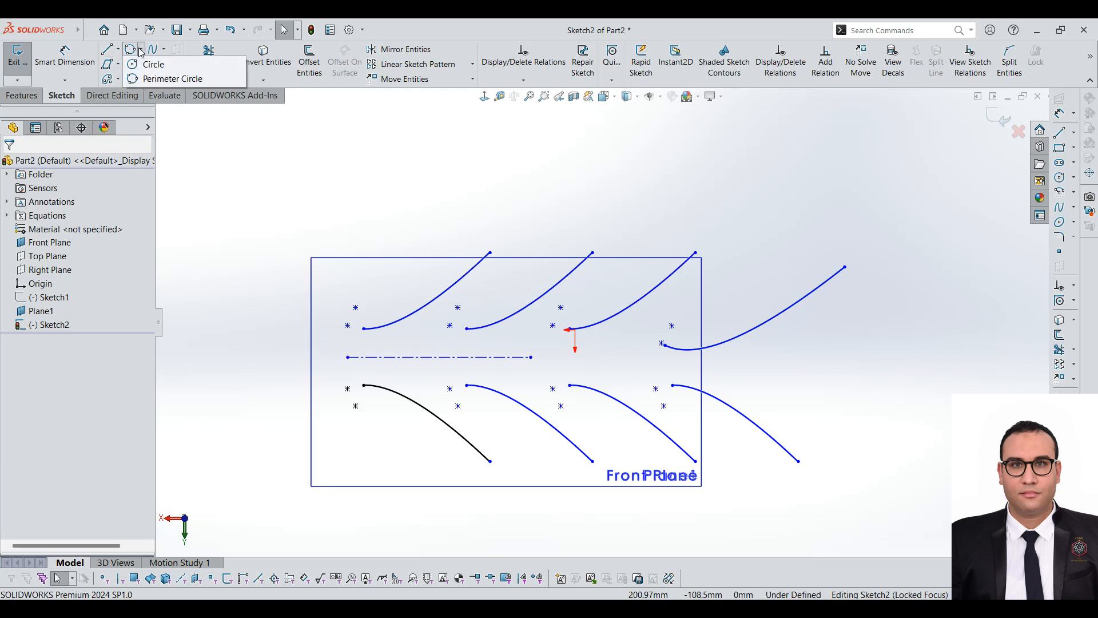
pyautogui.click(140, 64)
pyautogui.click(395, 150)
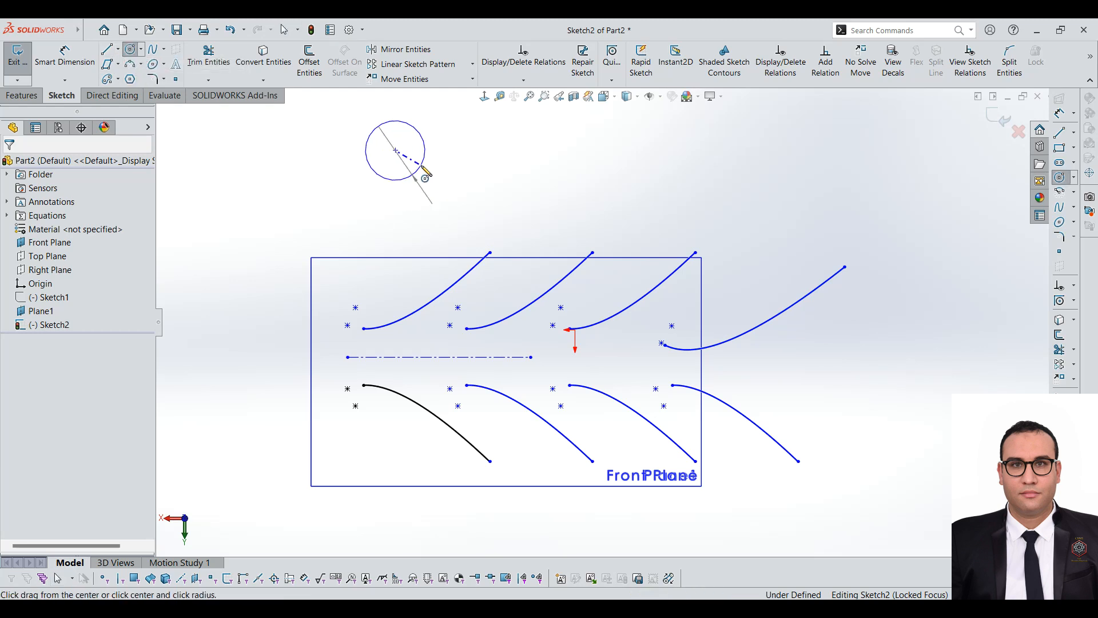
pyautogui.click(418, 169)
# Sketch a horizontal line about 48 mm long beside the circle, level with its center
pyautogui.click(108, 50)
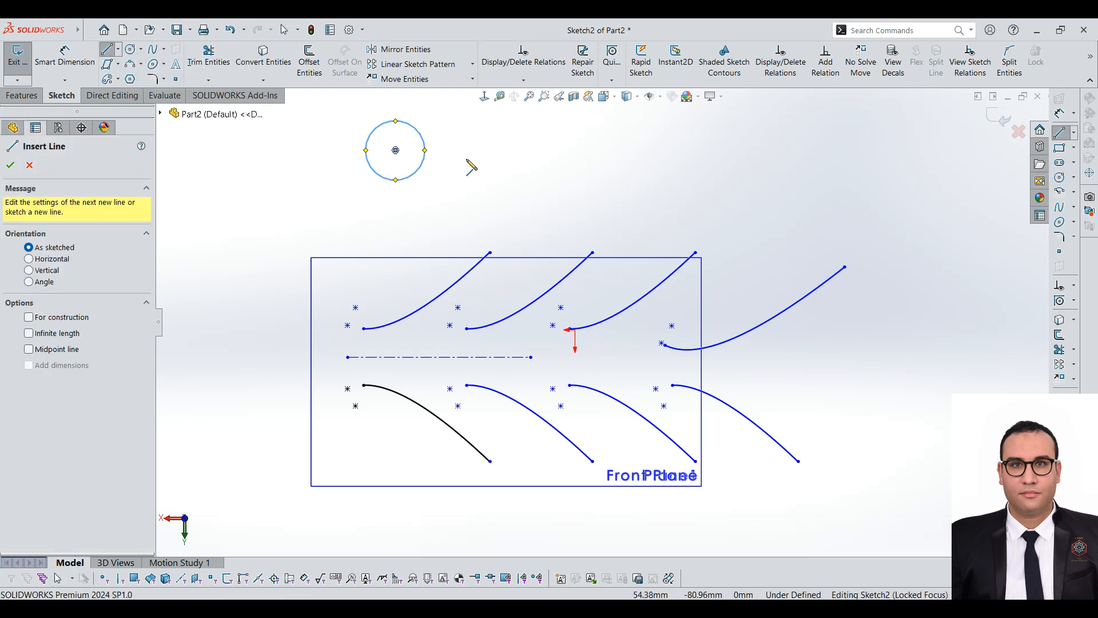
pyautogui.click(462, 150)
pyautogui.click(560, 151)
pyautogui.press('Escape')
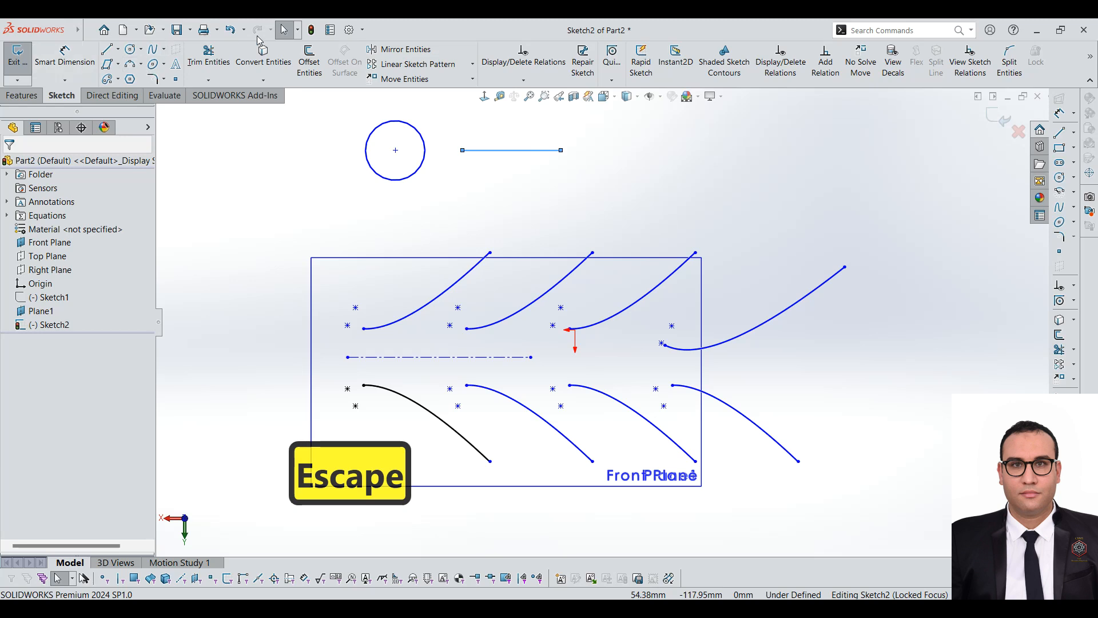
# Linearly pattern the new horizontal line along the centerline with 2 instances spaced 140 mm apart
pyautogui.click(398, 68)
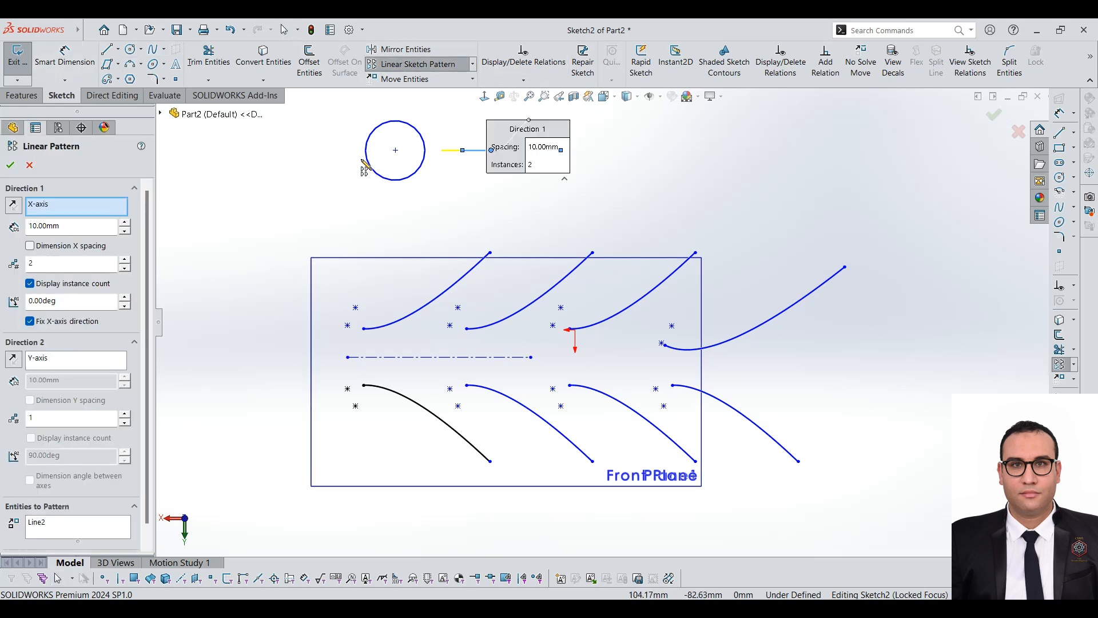
pyautogui.rightClick(44, 207)
pyautogui.click(74, 217)
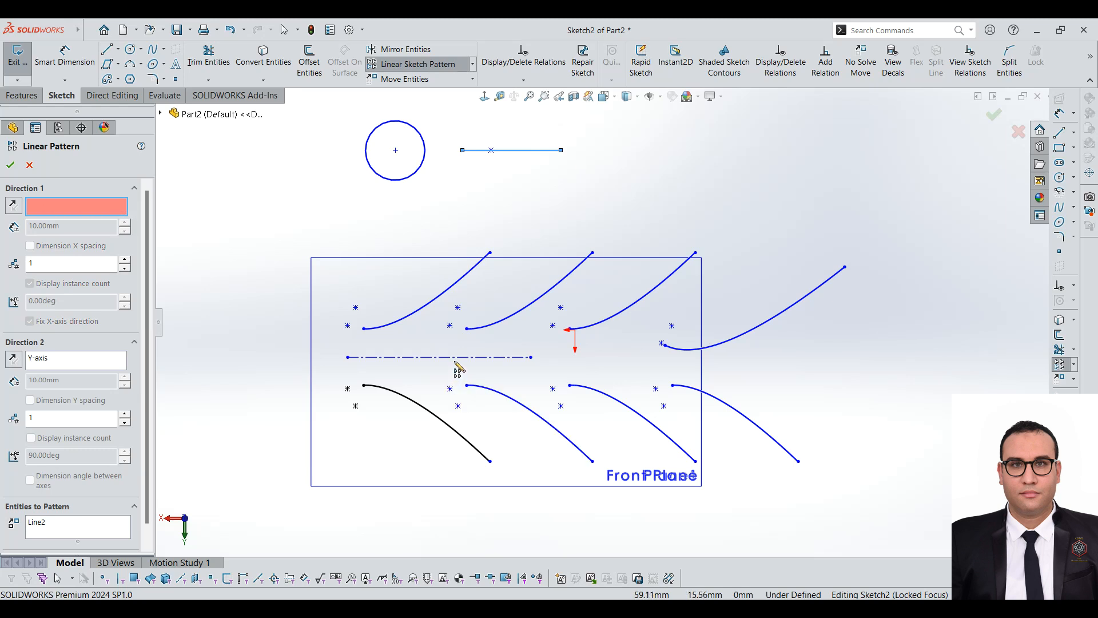
pyautogui.click(416, 358)
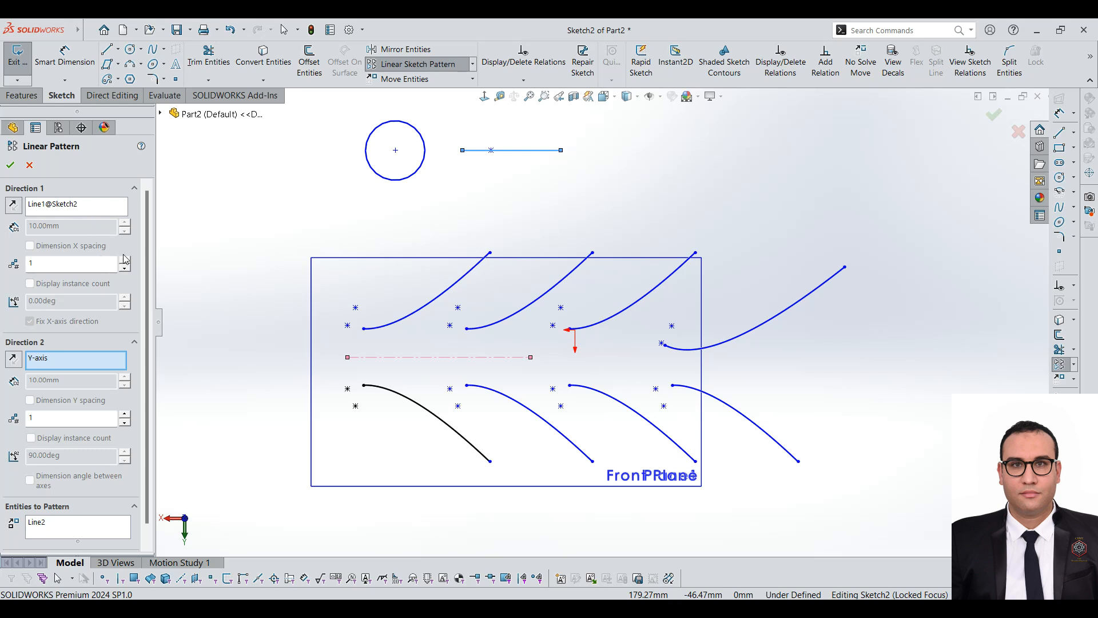
pyautogui.click(119, 528)
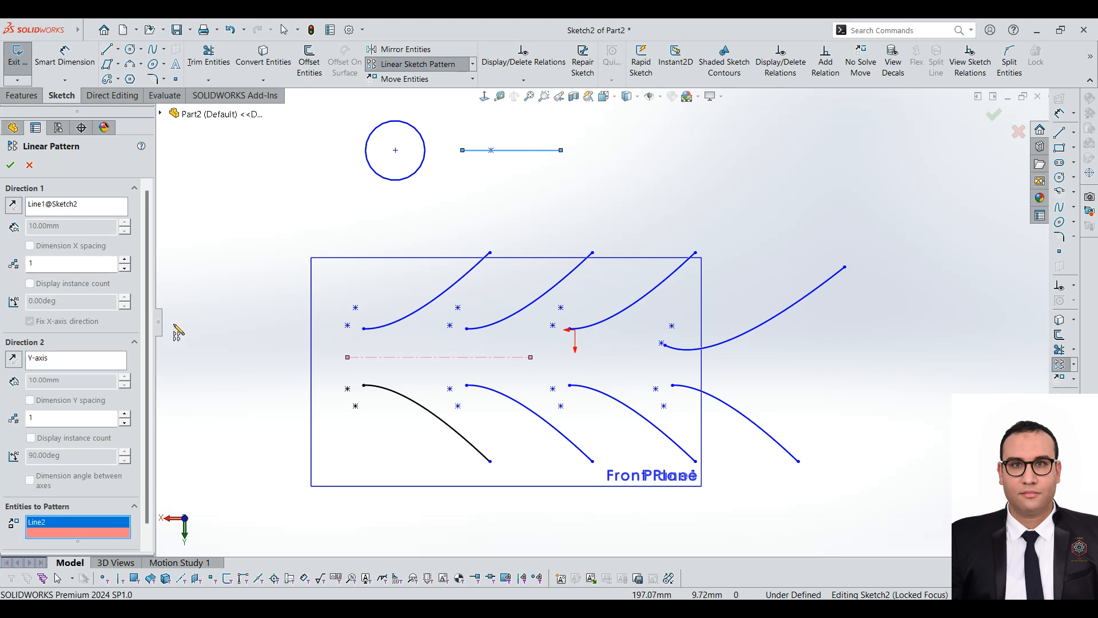
pyautogui.click(124, 261)
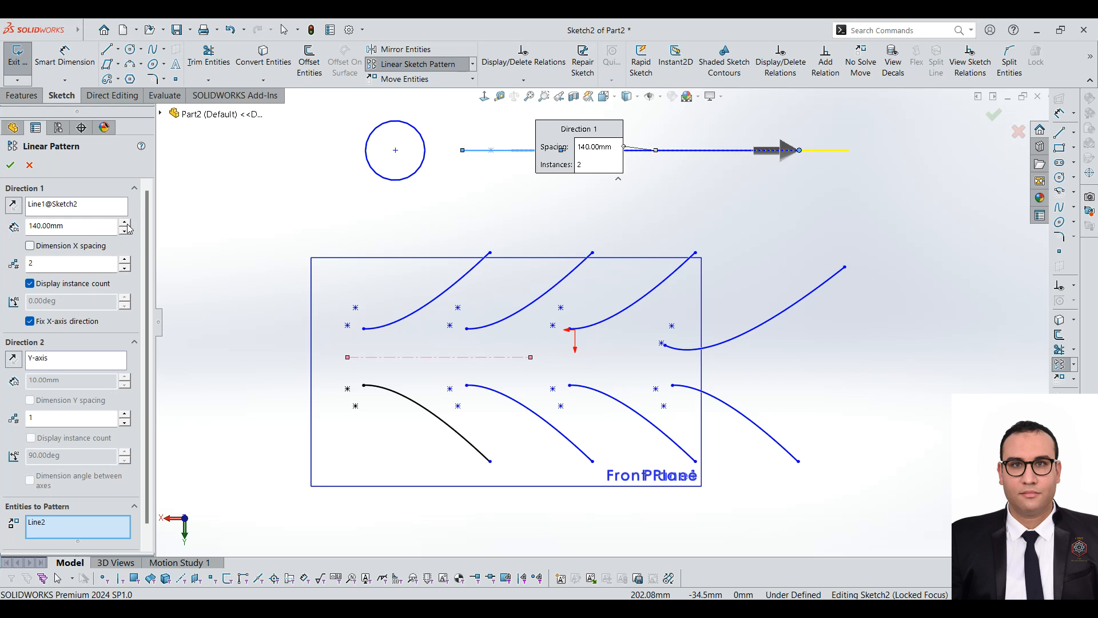
pyautogui.click(10, 164)
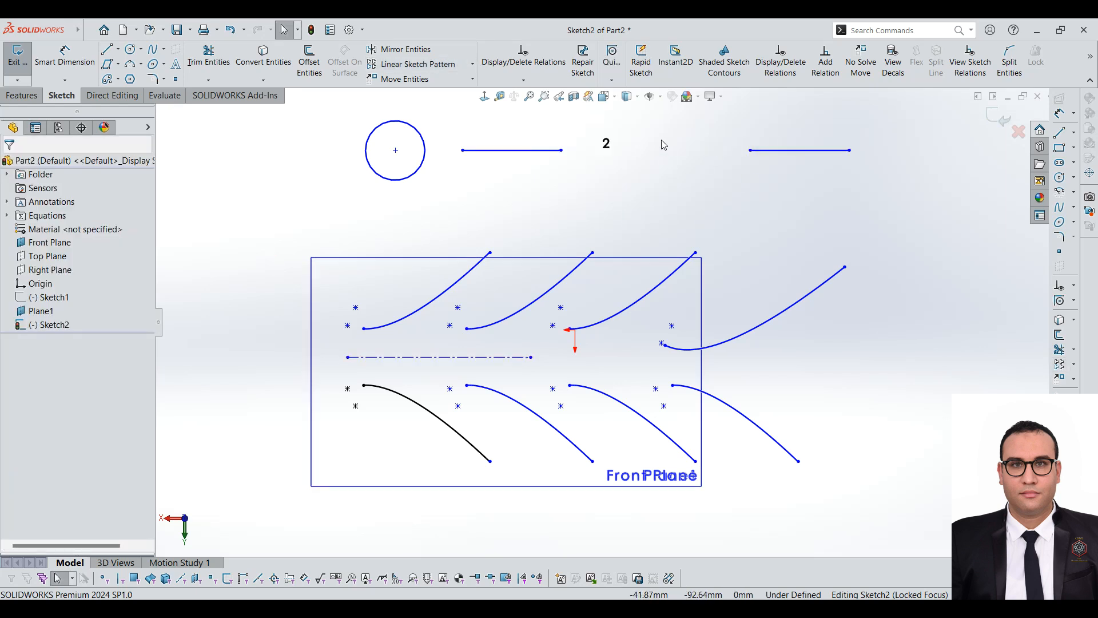
# Compare the context options offered for the two patterned lines with those for the stretched last upper parabola
pyautogui.scroll(1, 537, 235)
pyautogui.rightClick(537, 235)
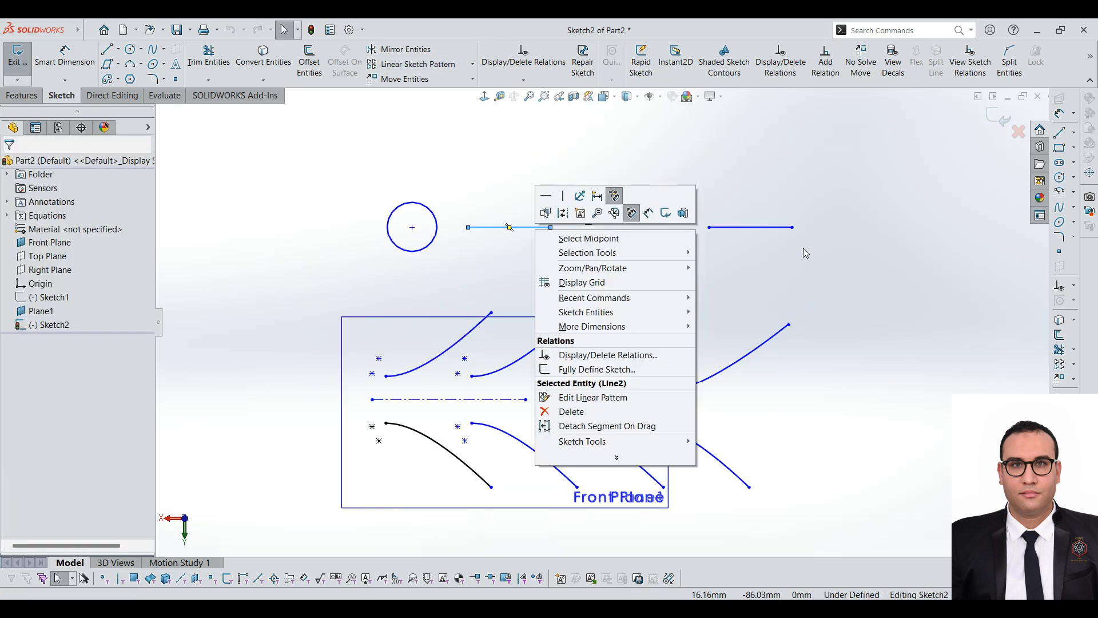
pyautogui.rightClick(762, 233)
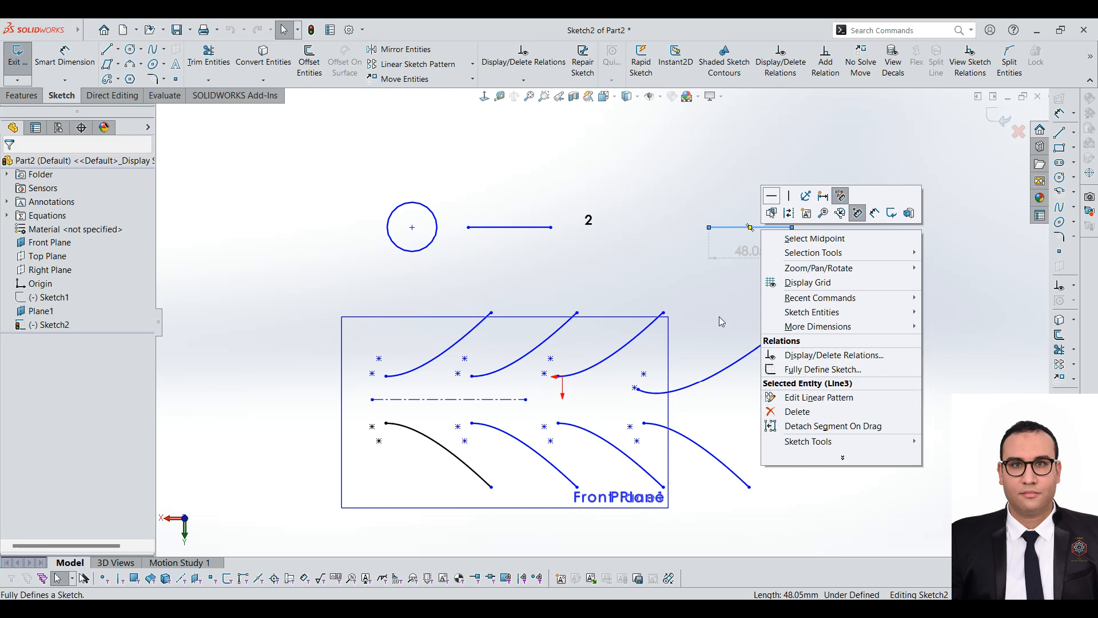
pyautogui.rightClick(538, 235)
pyautogui.rightClick(534, 233)
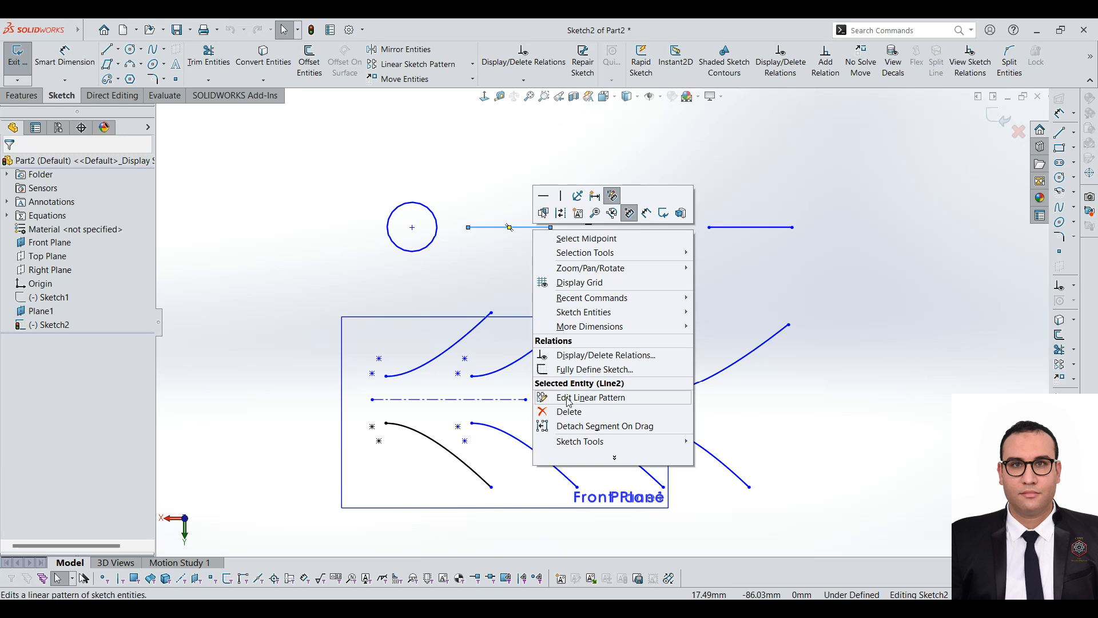
pyautogui.click(459, 265)
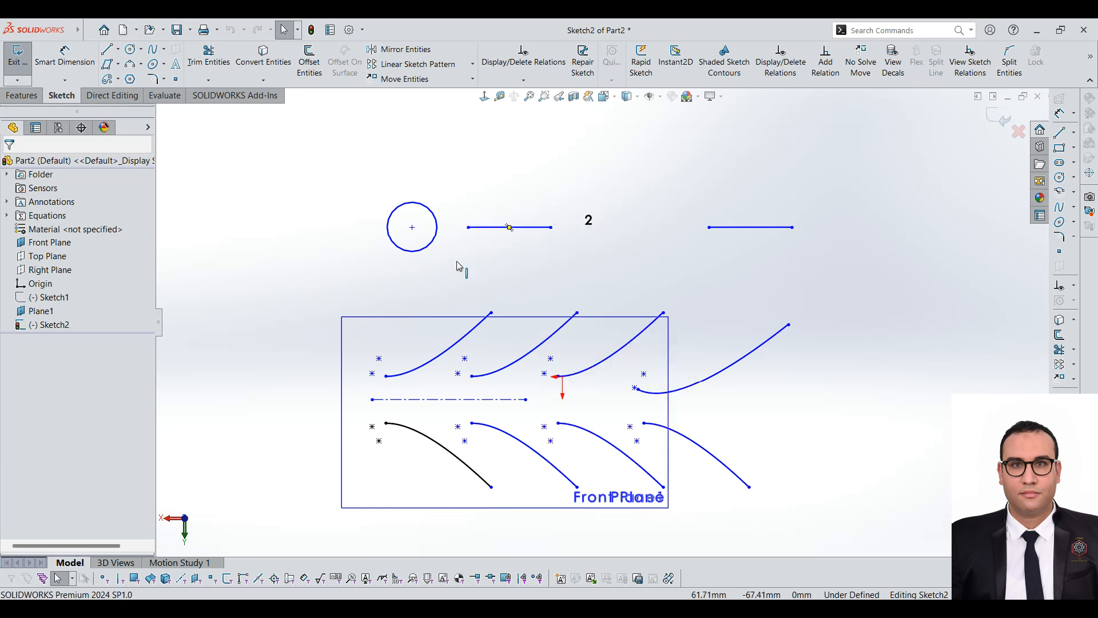
pyautogui.scroll(-2, 502, 170)
pyautogui.moveTo(449, 211)
pyautogui.mouseDown()
pyautogui.moveTo(925, 328)
pyautogui.moveTo(943, 323)
pyautogui.mouseUp()
pyautogui.click(703, 334)
pyautogui.scroll(2, 602, 321)
pyautogui.scroll(-1, 540, 331)
pyautogui.scroll(2, 593, 291)
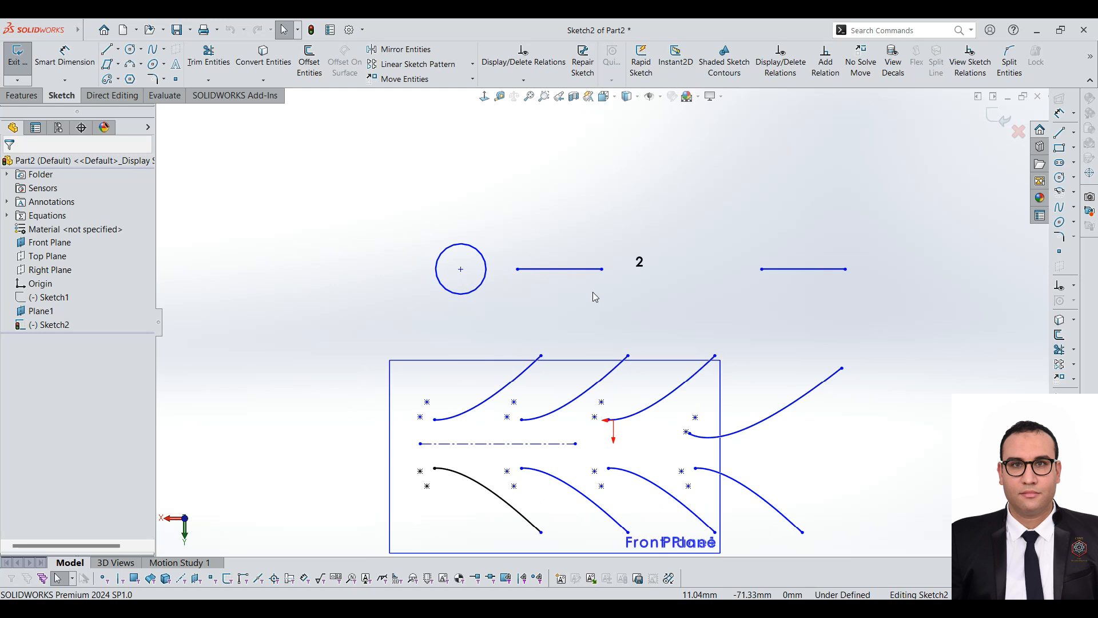
pyautogui.scroll(-2, 592, 292)
pyautogui.click(577, 265)
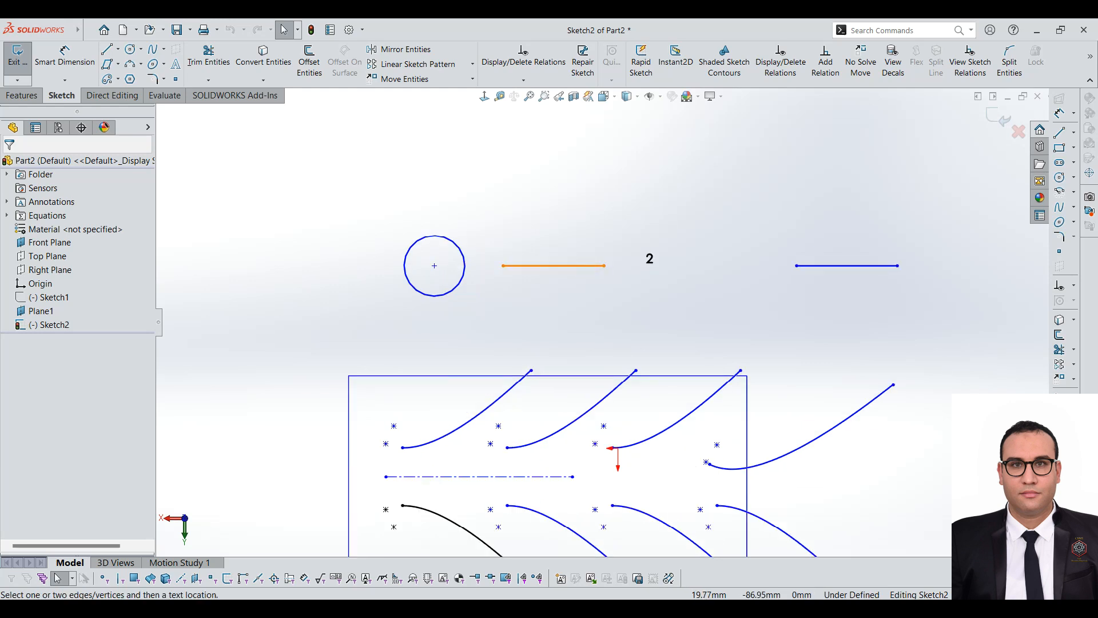
pyautogui.scroll(2, 604, 301)
pyautogui.scroll(-2, 598, 434)
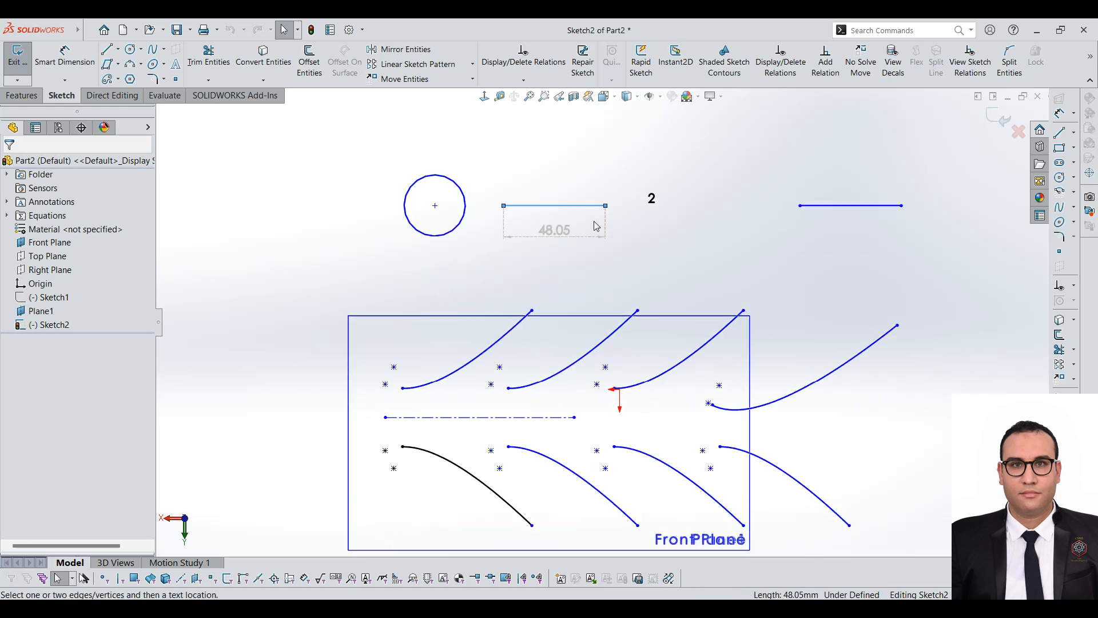
pyautogui.rightClick(578, 206)
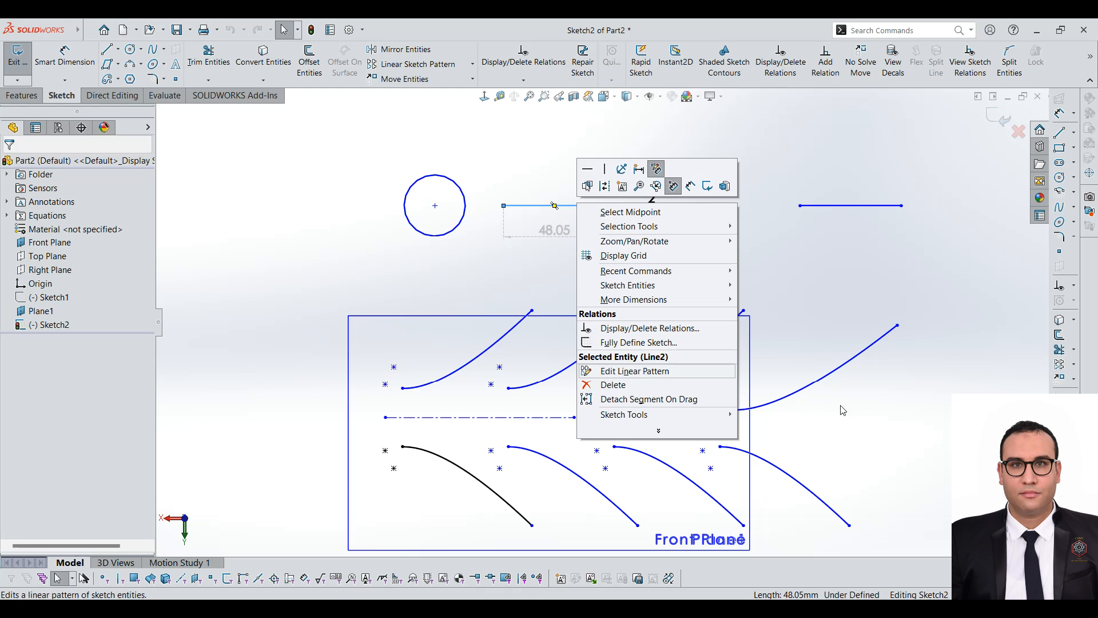
pyautogui.rightClick(852, 357)
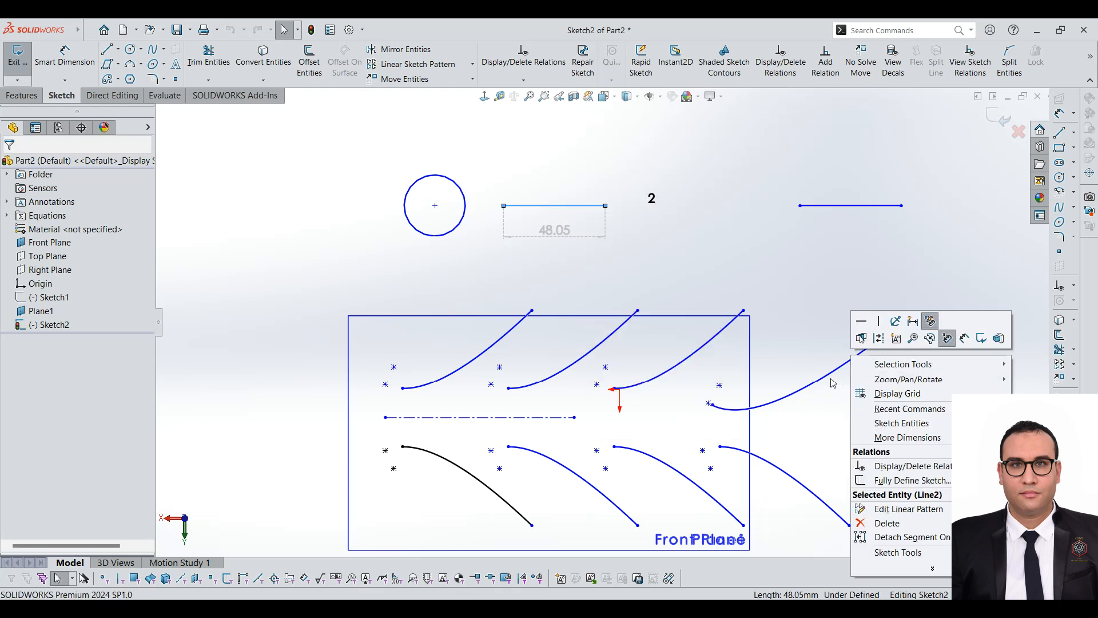
pyautogui.rightClick(831, 376)
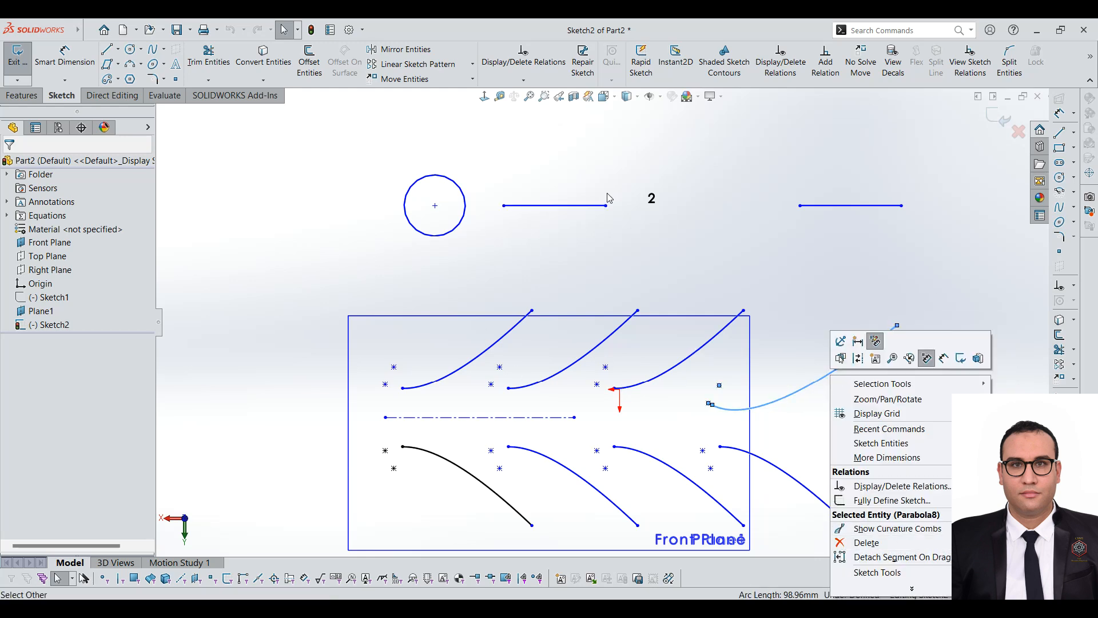
pyautogui.click(589, 266)
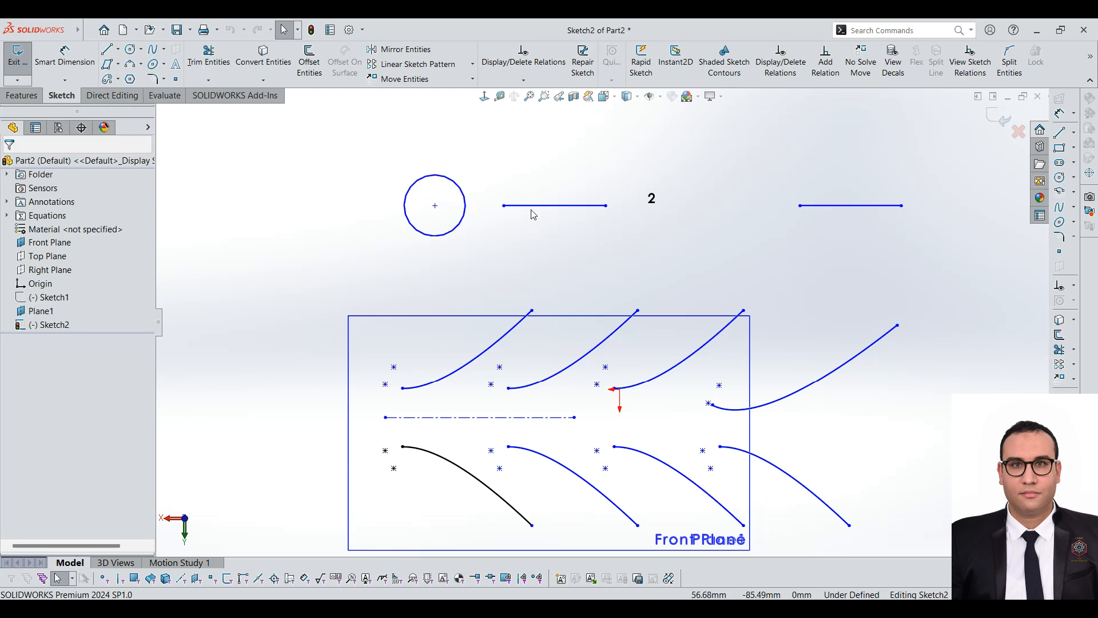
# Edit the horizontal line's linear pattern so that it also patterns the circle beside the line
pyautogui.rightClick(595, 206)
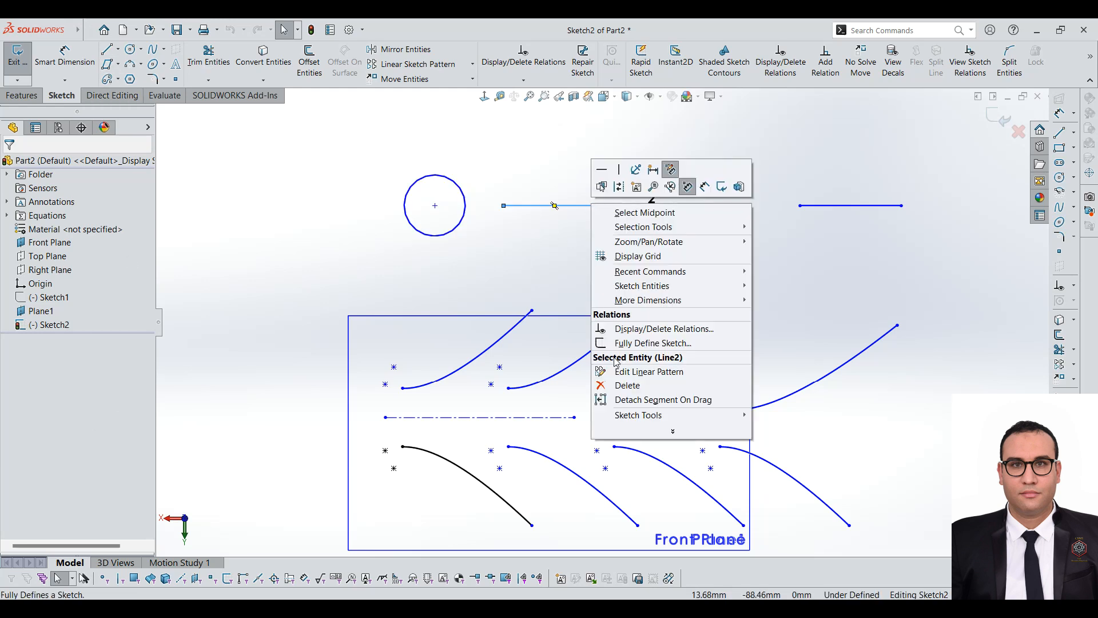
pyautogui.click(622, 373)
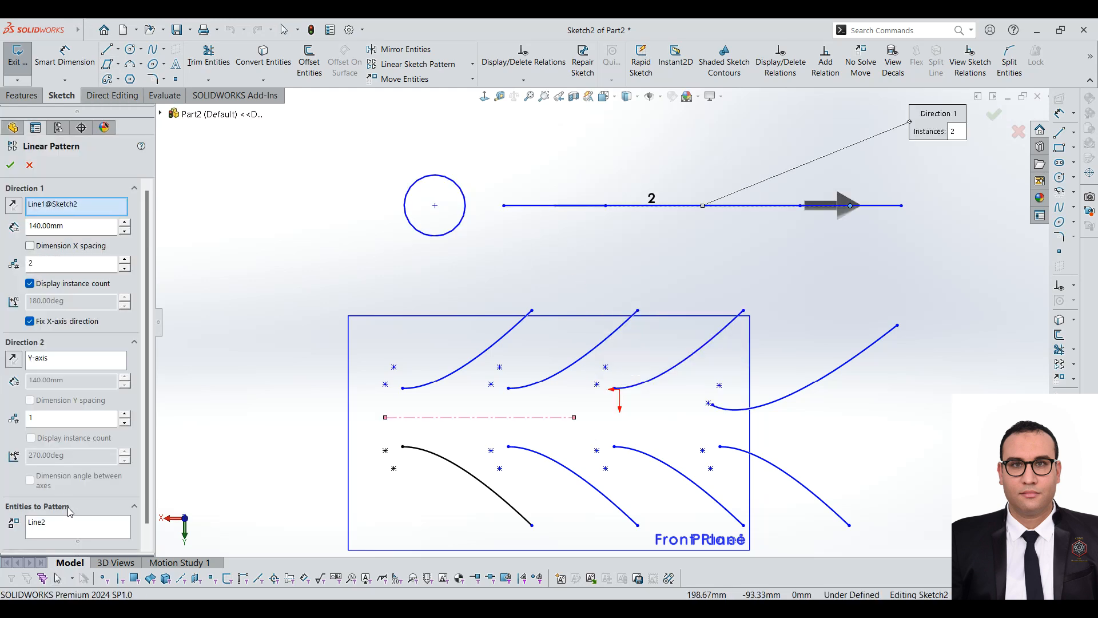
pyautogui.click(85, 524)
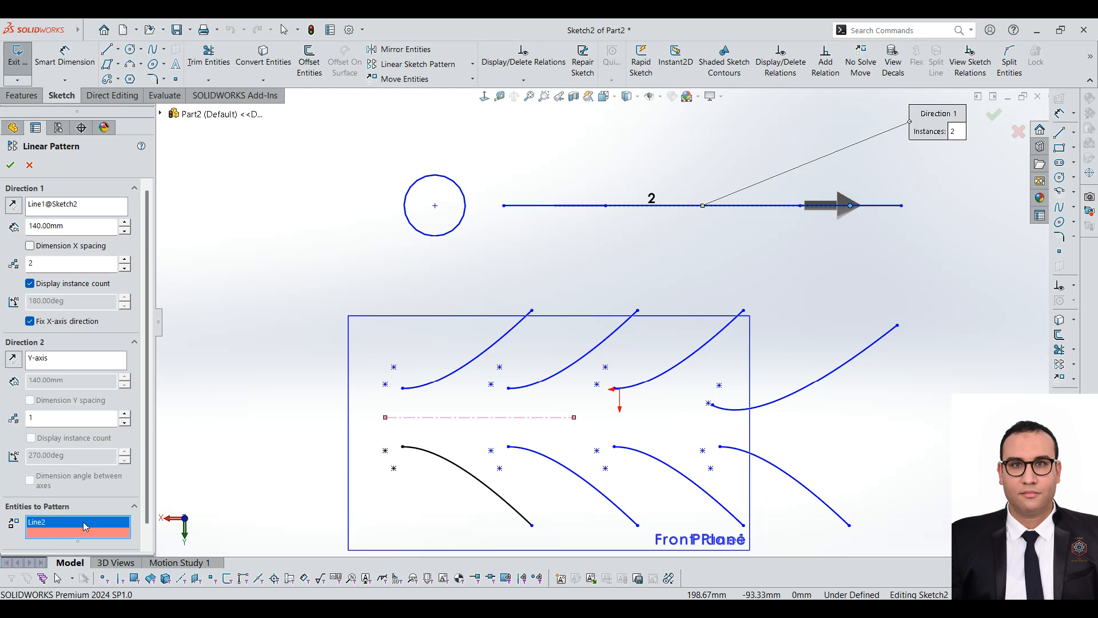
pyautogui.click(461, 228)
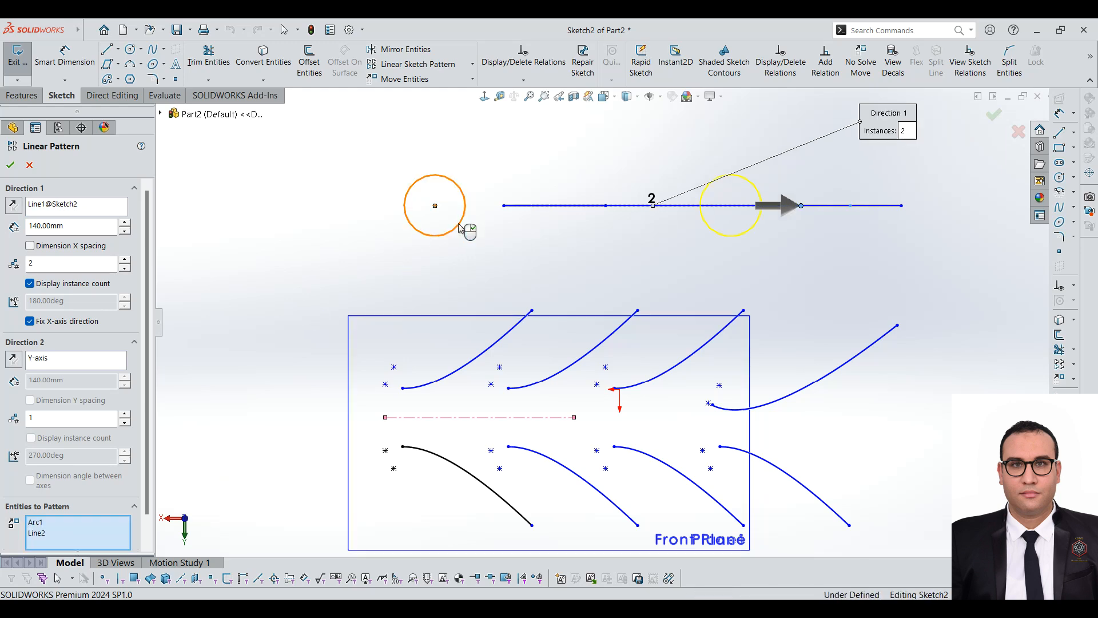
pyautogui.click(8, 164)
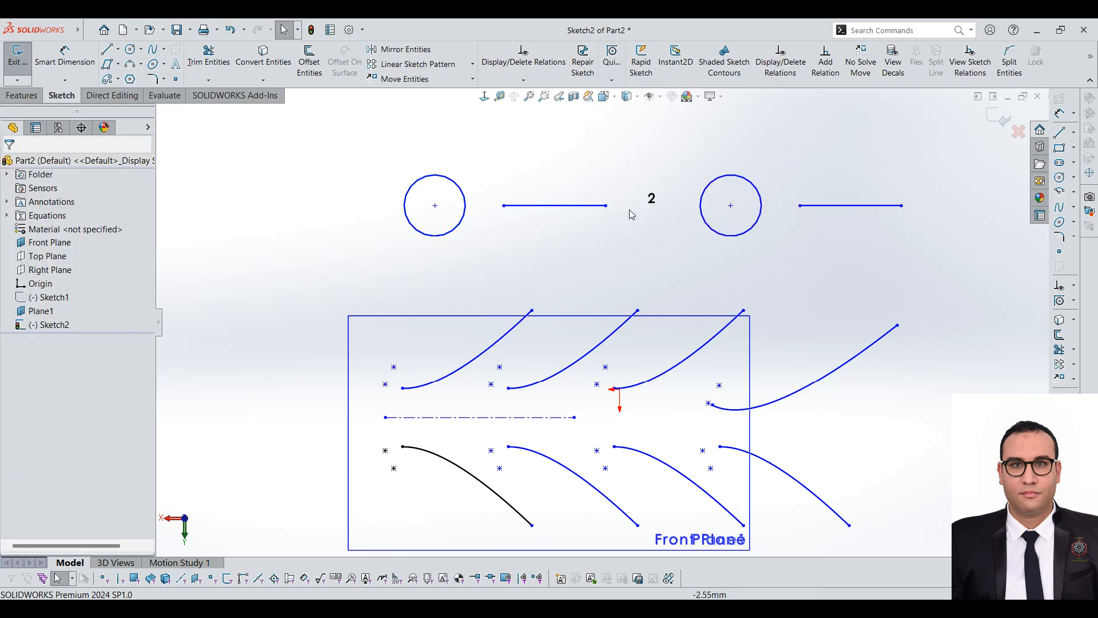
pyautogui.rightClick(653, 200)
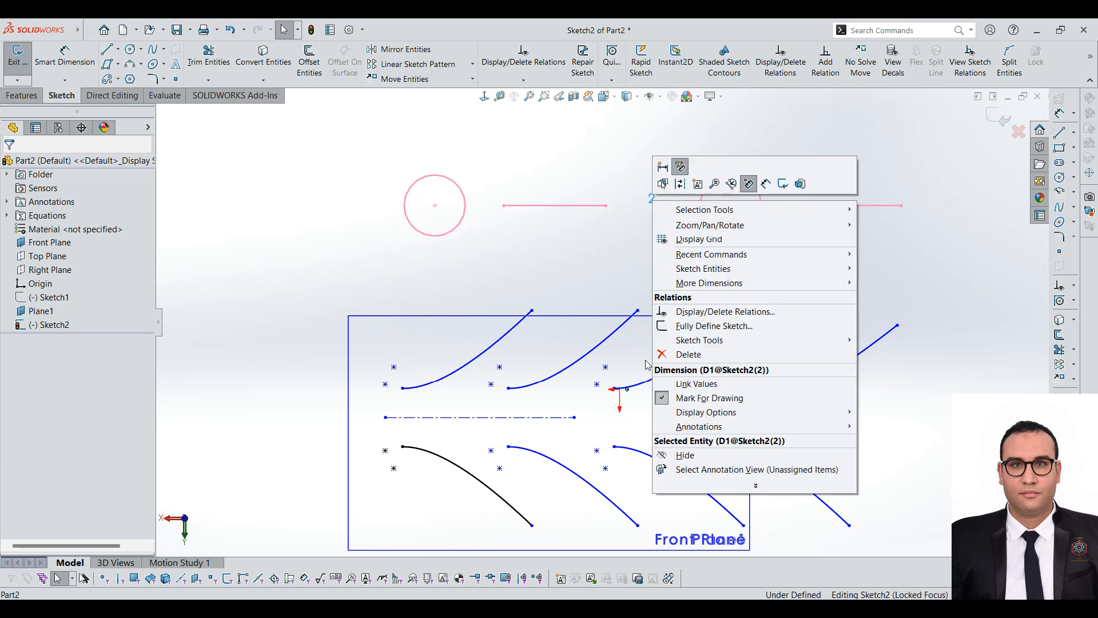
pyautogui.click(582, 262)
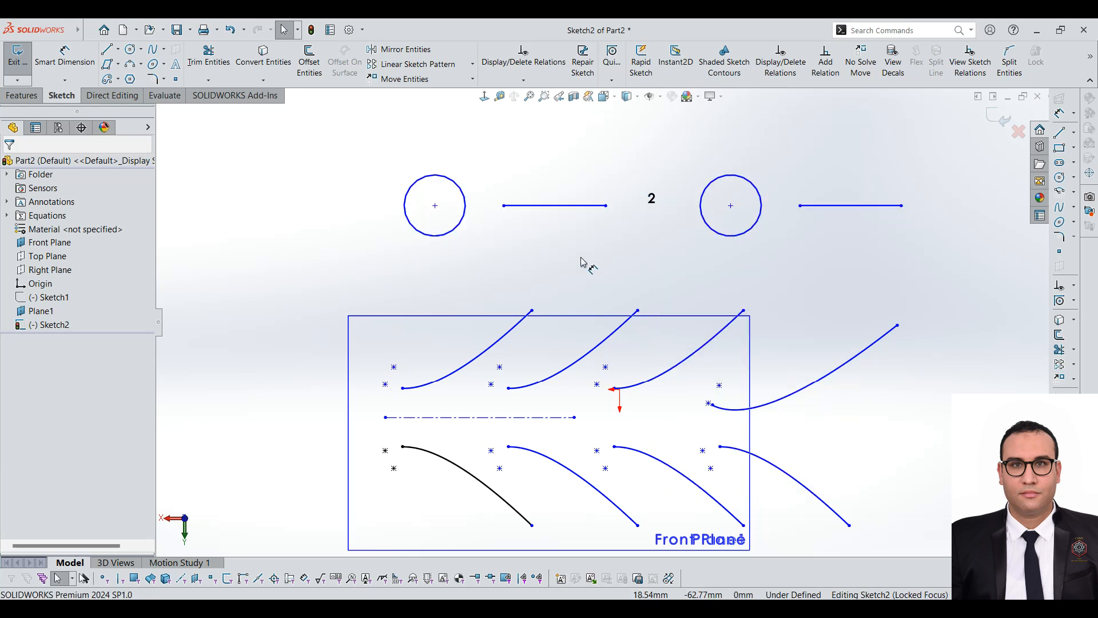
pyautogui.rightClick(539, 207)
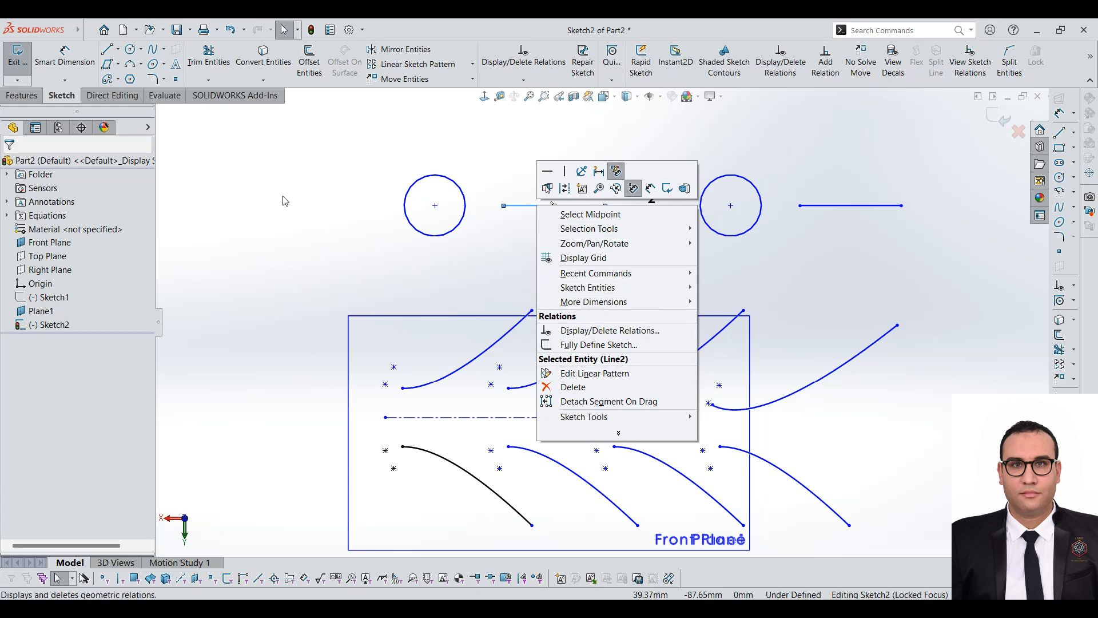
pyautogui.click(321, 230)
pyautogui.scroll(2, 546, 392)
pyautogui.scroll(-1, 547, 393)
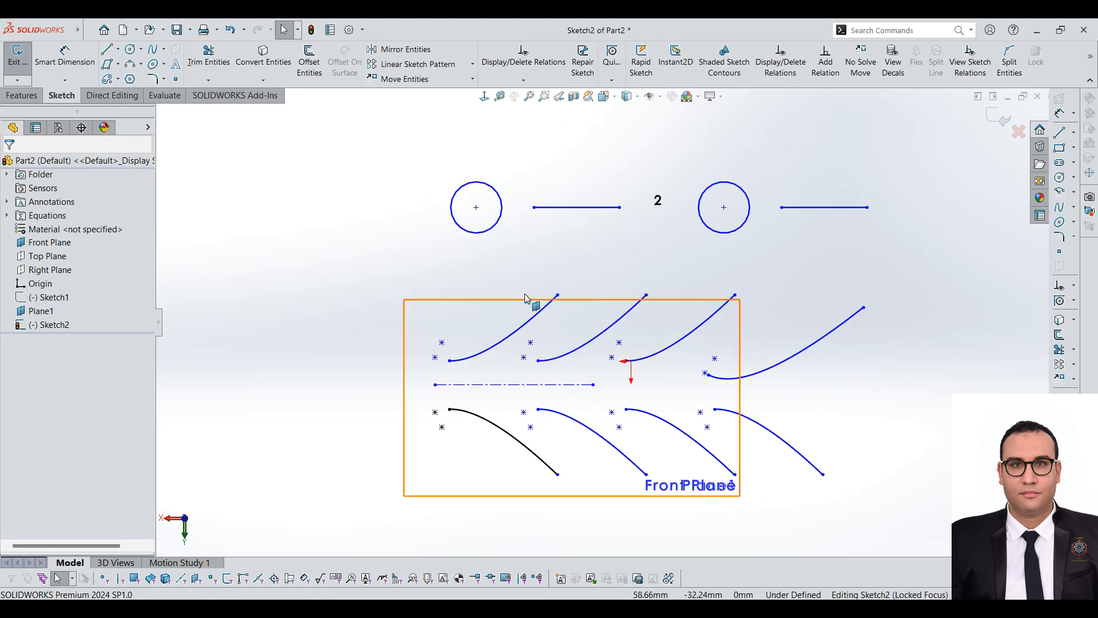
# Start a circular sketch pattern and make the original horizontal line the only entity to pattern instead of the circle
pyautogui.click(472, 64)
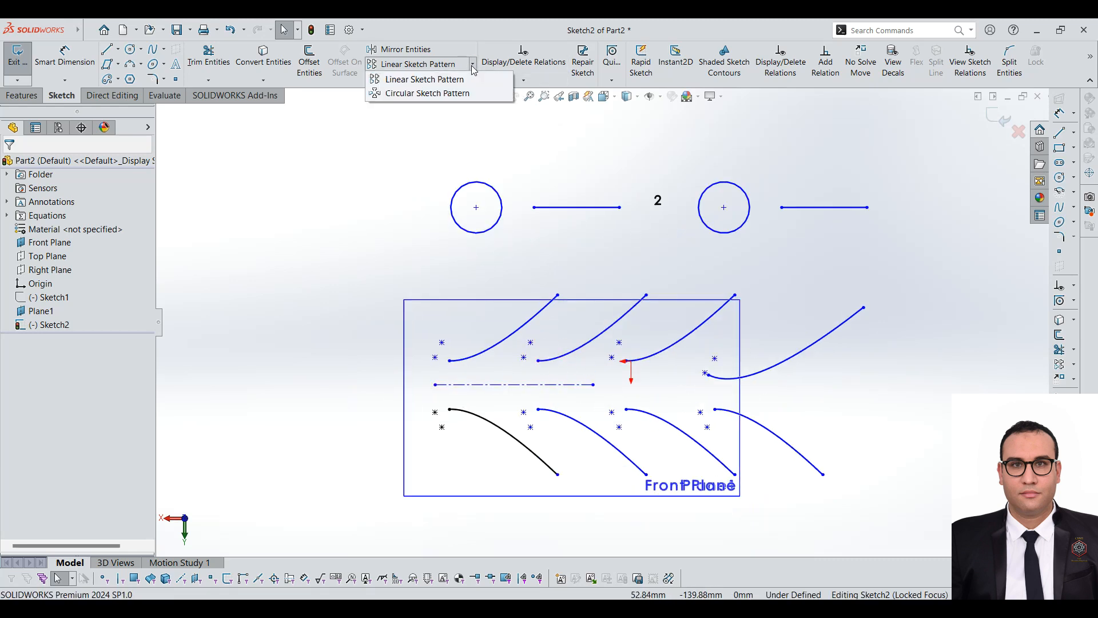
pyautogui.click(438, 93)
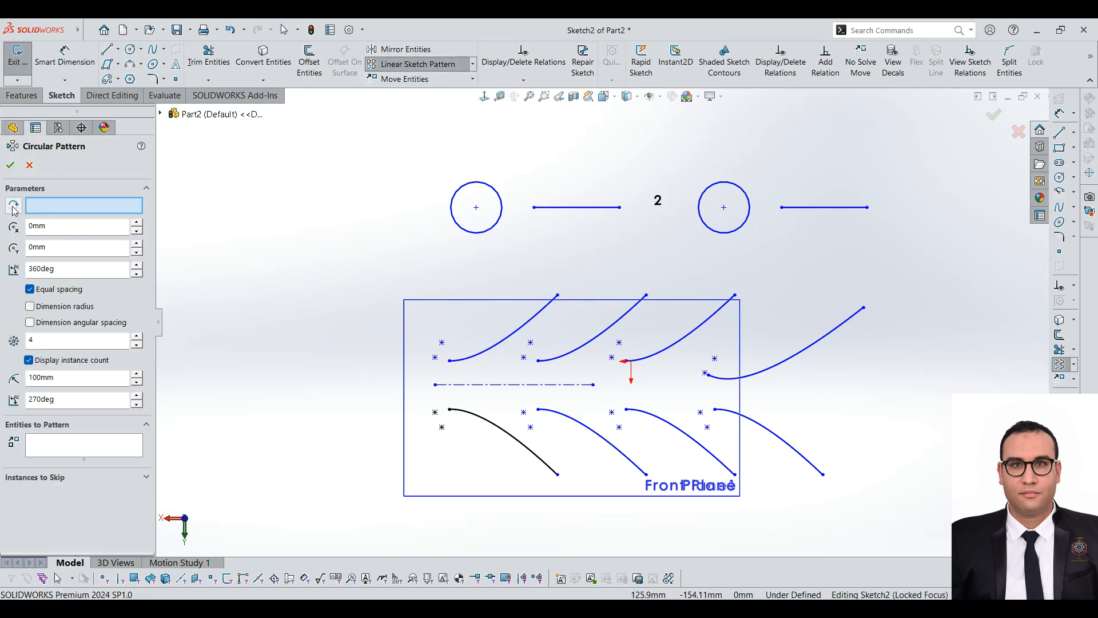
pyautogui.click(56, 206)
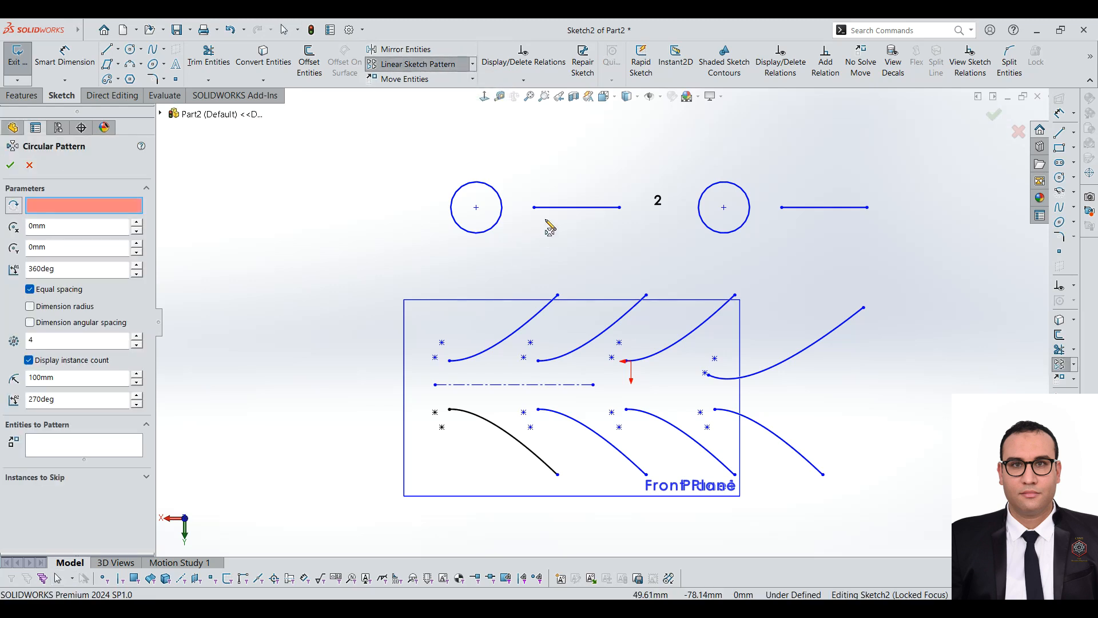
pyautogui.click(488, 189)
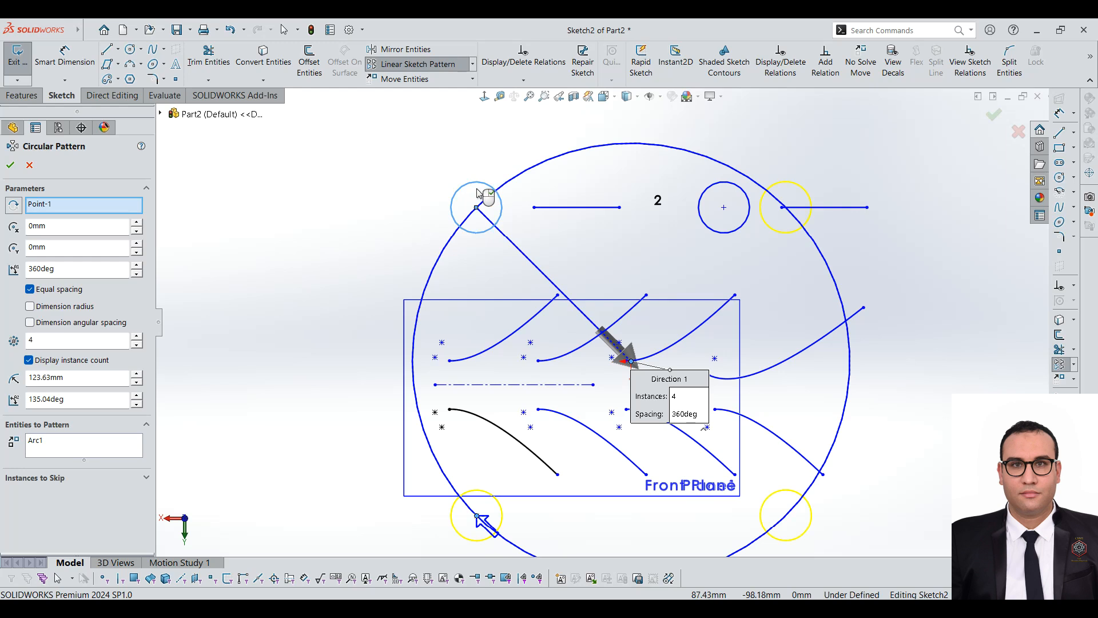
pyautogui.rightClick(57, 451)
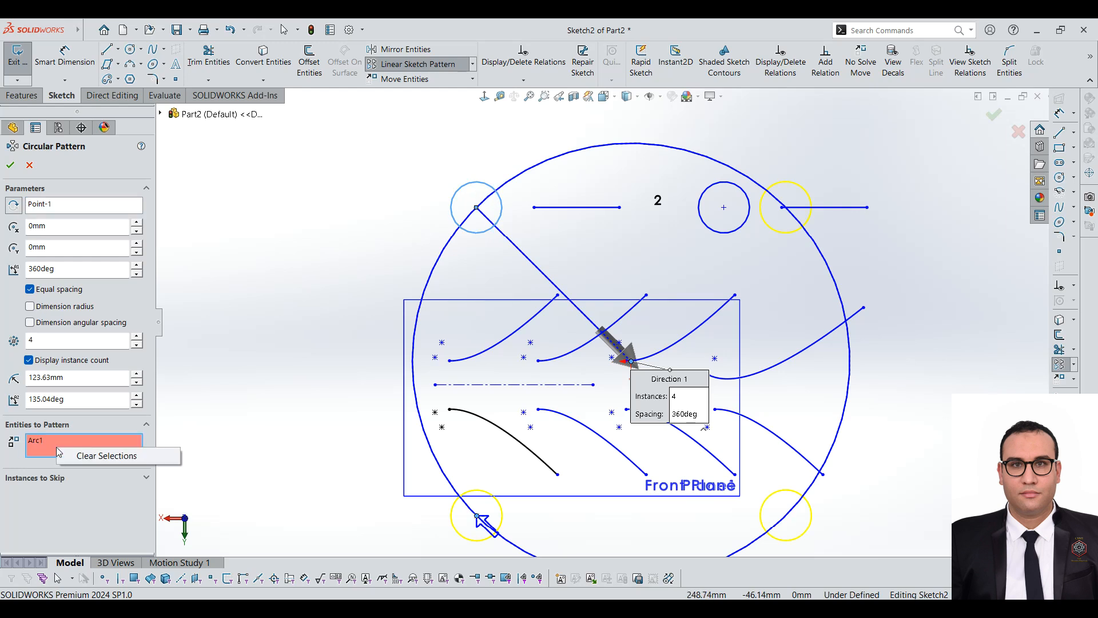
pyautogui.click(86, 455)
pyautogui.click(564, 208)
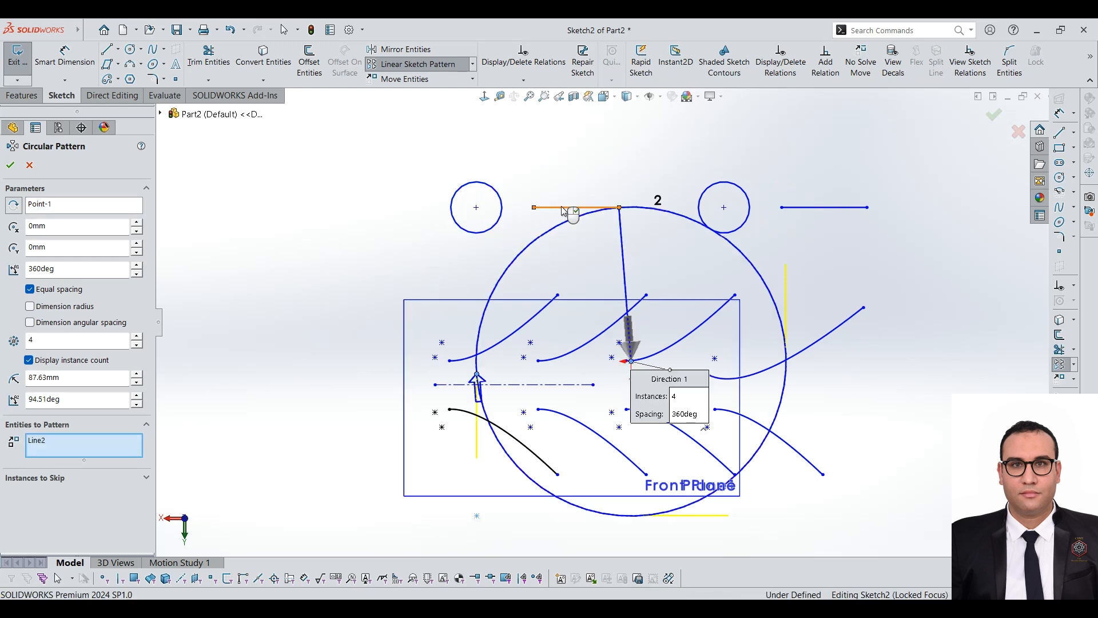
# Replace the circular pattern's center, the origin, with the center point of the original circle
pyautogui.rightClick(54, 207)
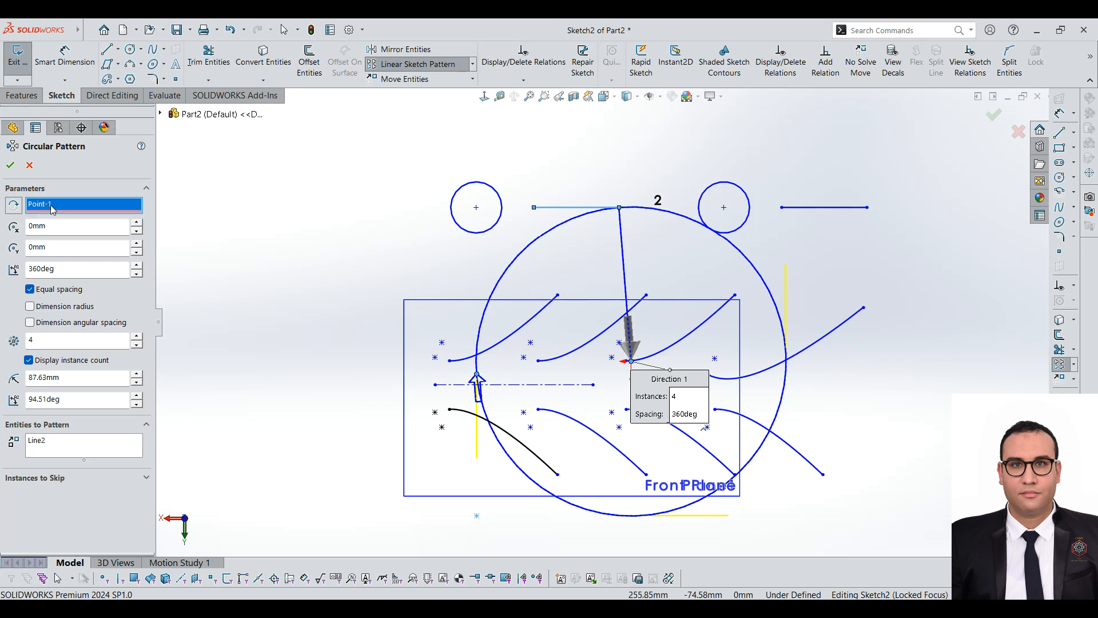
pyautogui.click(83, 227)
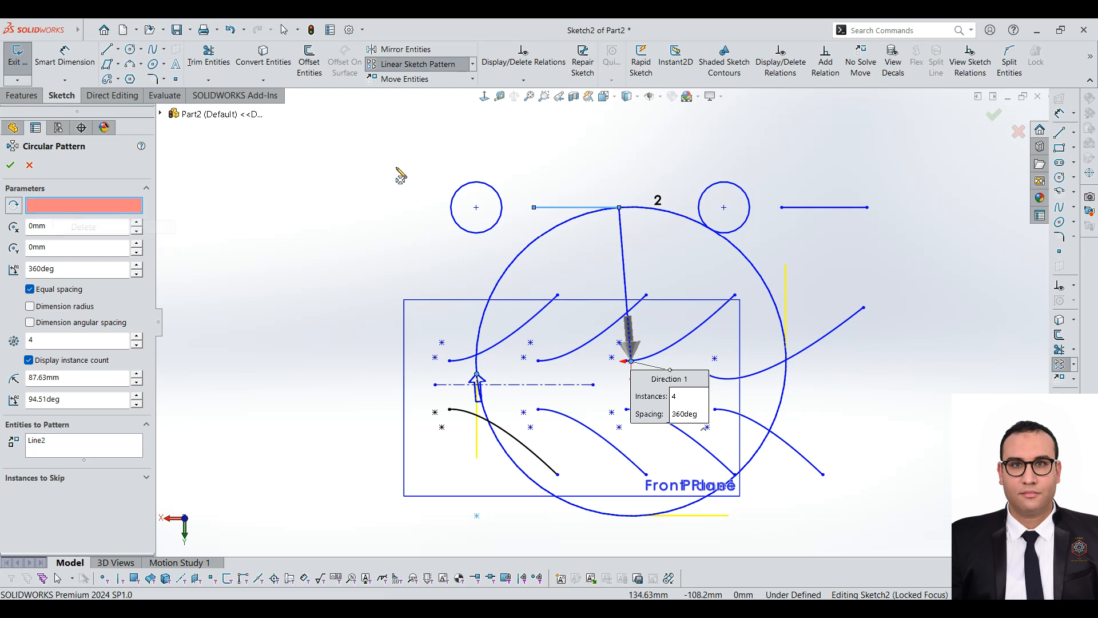
pyautogui.click(477, 207)
pyautogui.scroll(1, 498, 209)
pyautogui.scroll(-2, 508, 182)
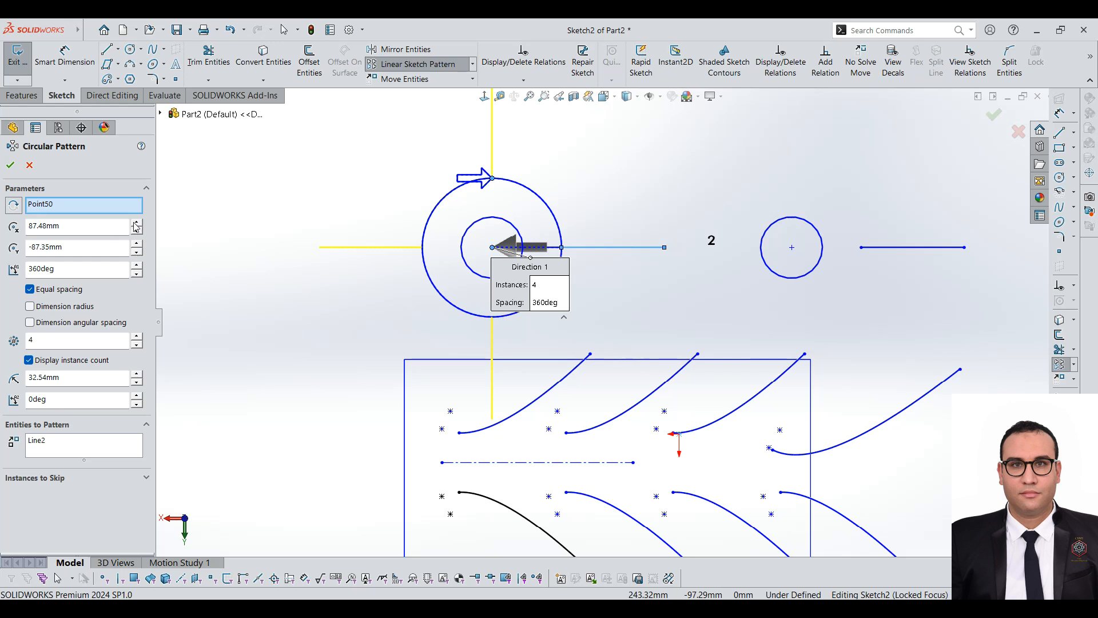
# Try a total angle of 352° for the circular pattern and restore it to 360°
pyautogui.click(136, 274)
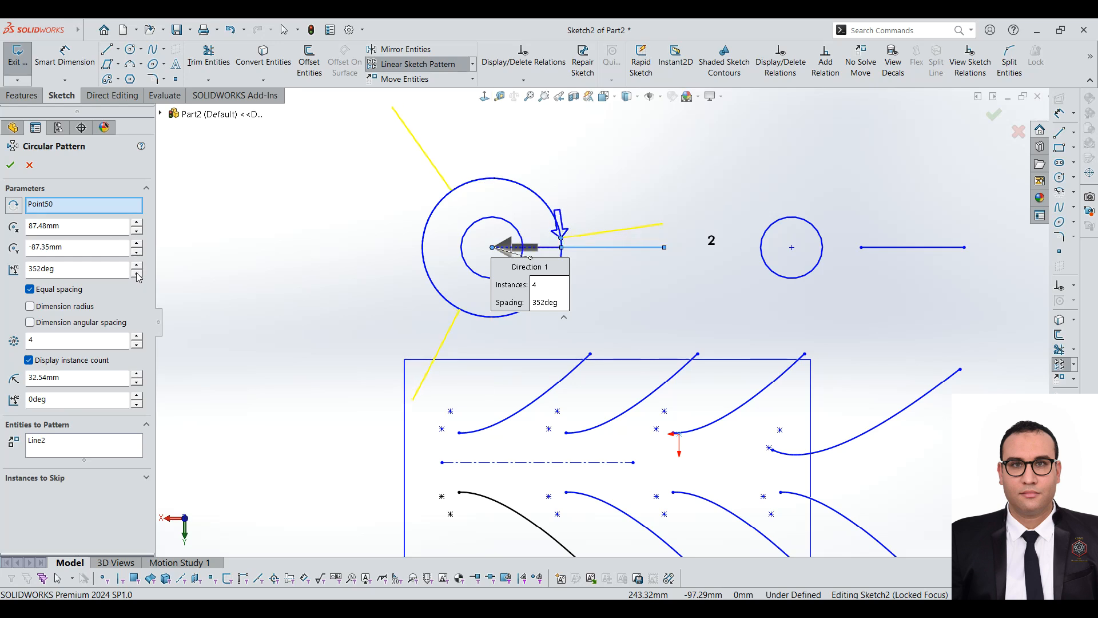
pyautogui.click(137, 264)
pyautogui.click(137, 264)
pyautogui.click(136, 264)
pyautogui.click(137, 265)
pyautogui.click(137, 264)
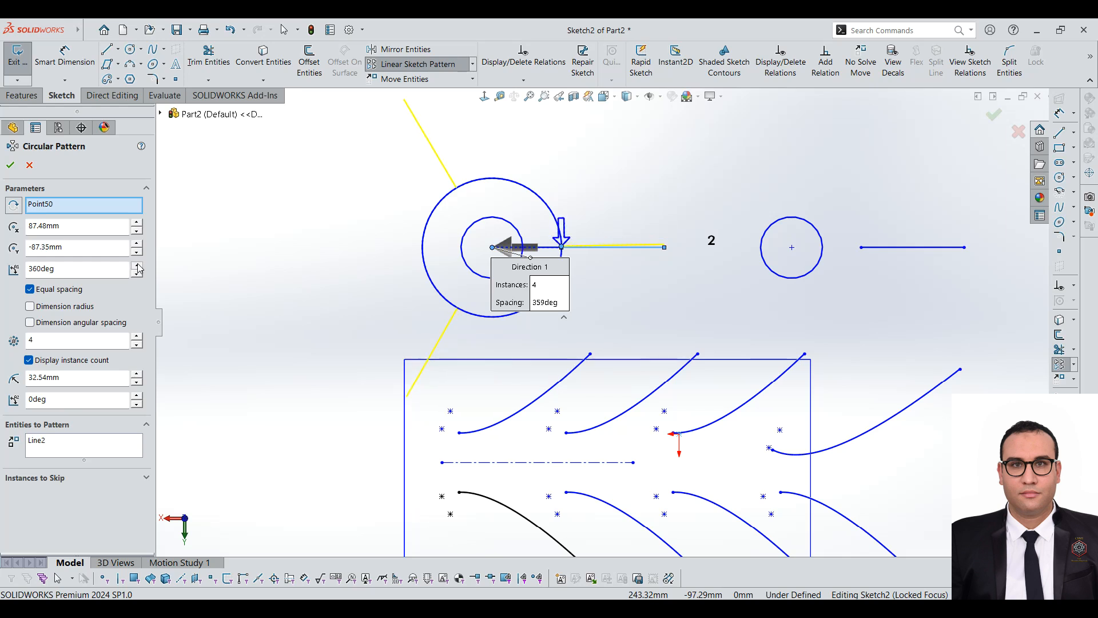
# Toggle equal spacing of the circular pattern off and on to compare the angle settings
pyautogui.click(41, 290)
pyautogui.click(41, 290)
pyautogui.click(41, 290)
pyautogui.click(41, 290)
pyautogui.click(41, 290)
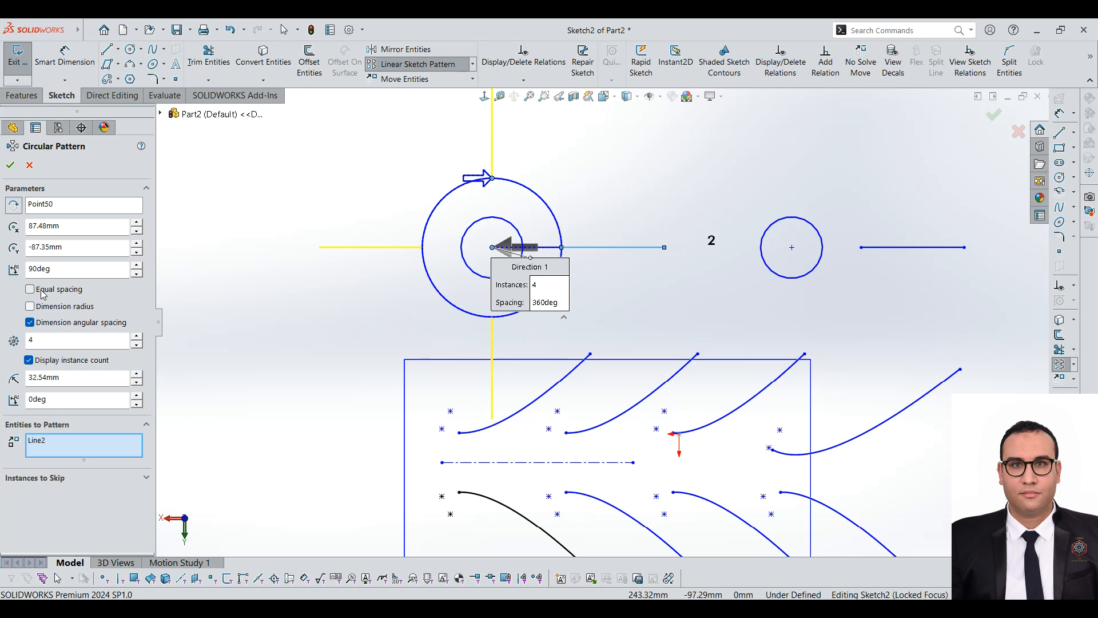
pyautogui.click(42, 291)
# Set the circular pattern to 6 instances and turn off equal spacing and angular spacing dimensioning, using a 60° angle
pyautogui.moveTo(4, 339); pyautogui.dragTo(3, 320)
pyautogui.write('6')
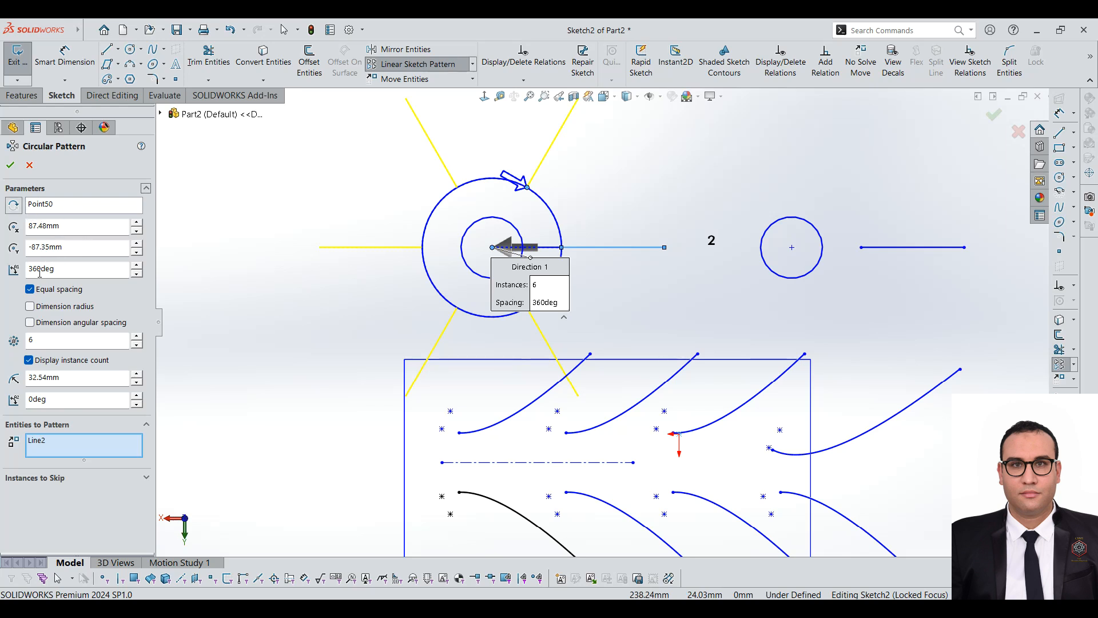
pyautogui.click(67, 310)
pyautogui.click(56, 322)
pyautogui.click(56, 322)
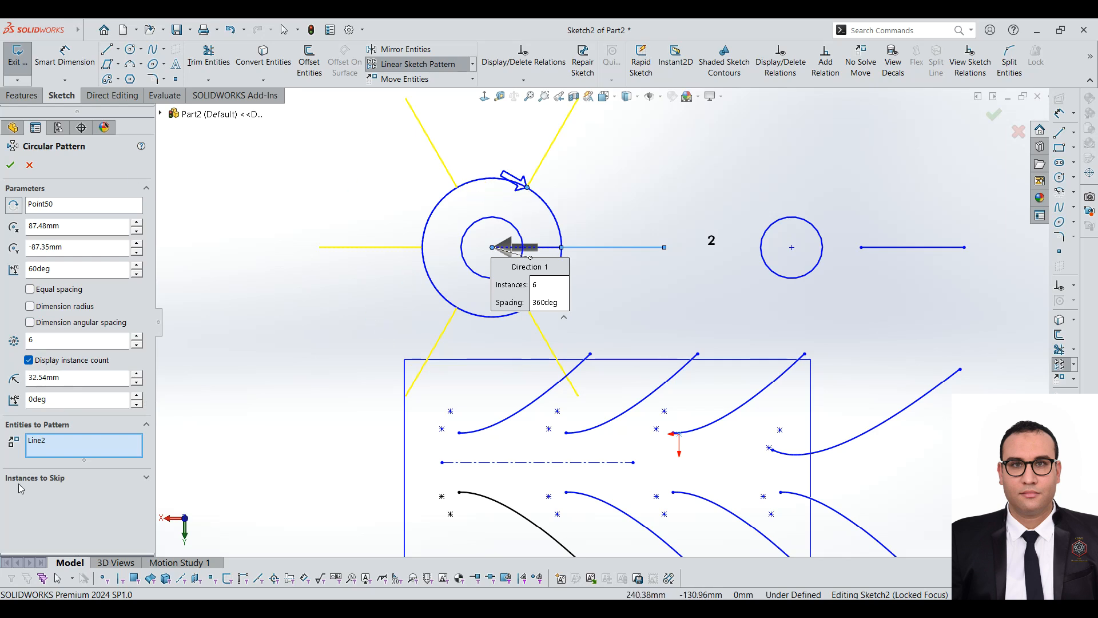
# Skip the circular pattern instance directly opposite the original line and accept the pattern
pyautogui.click(55, 479)
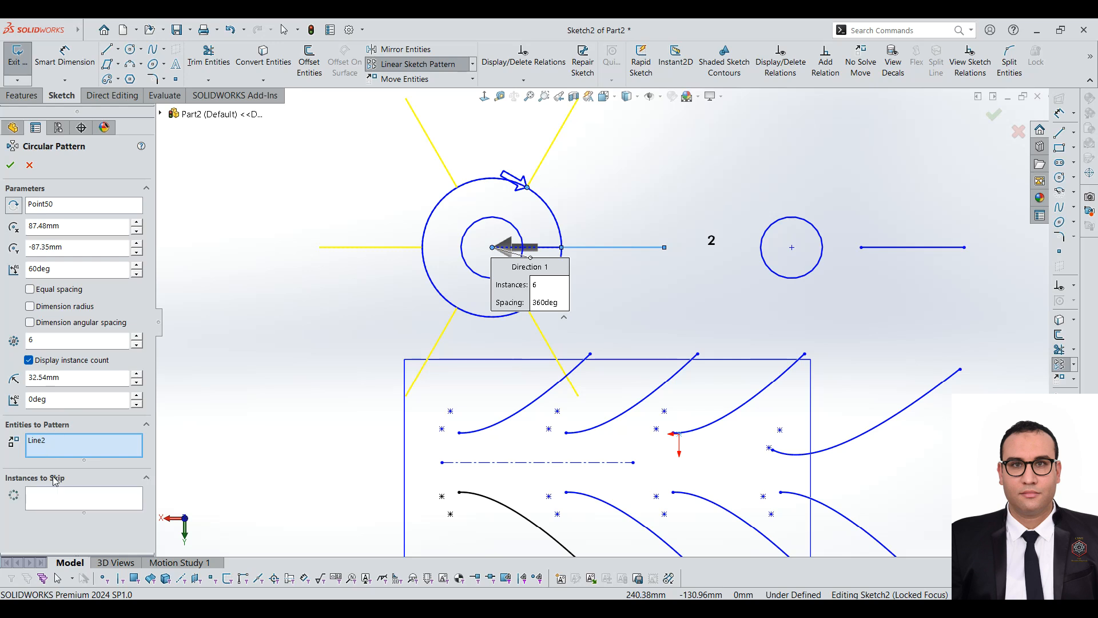
pyautogui.click(59, 506)
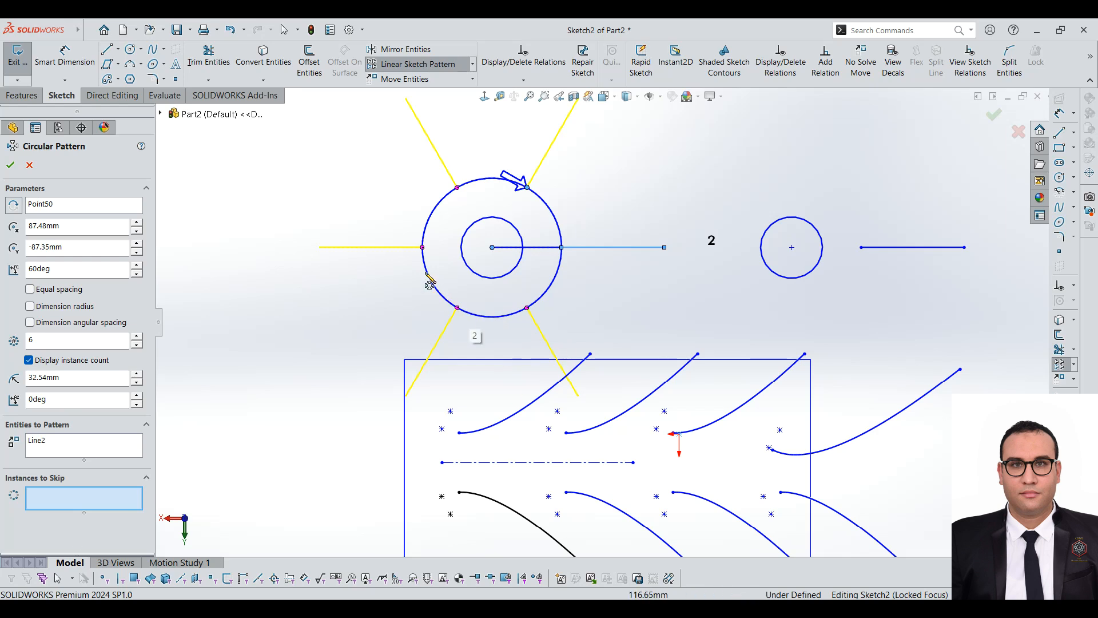
pyautogui.click(422, 249)
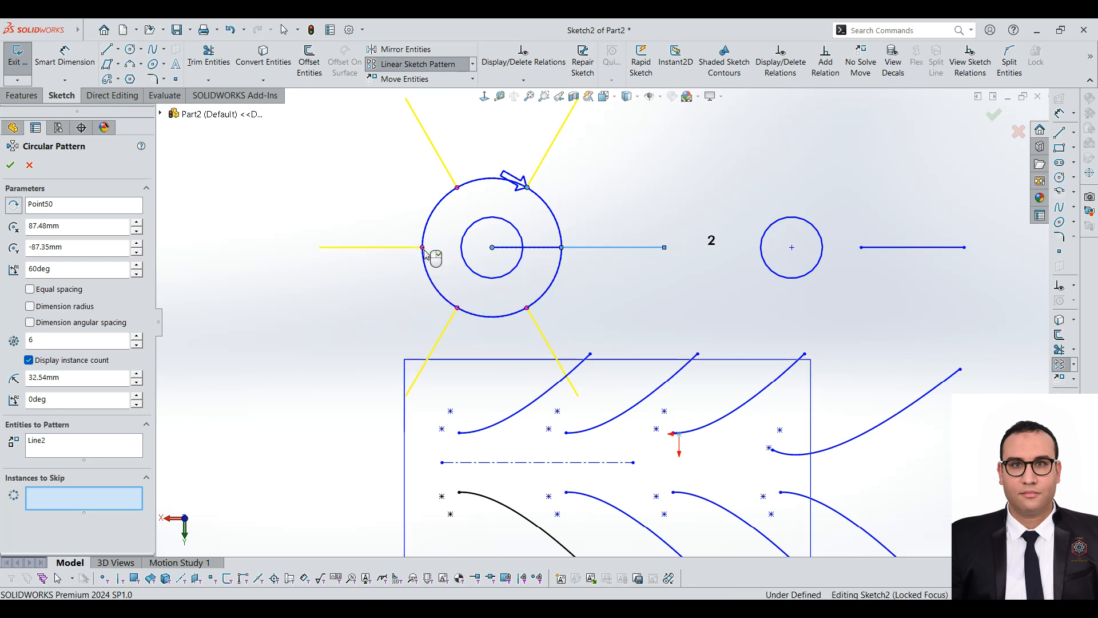
pyautogui.click(10, 166)
# Edit the linear pattern of the circle and line, setting 3 instances in Direction 1
pyautogui.scroll(3, 385, 246)
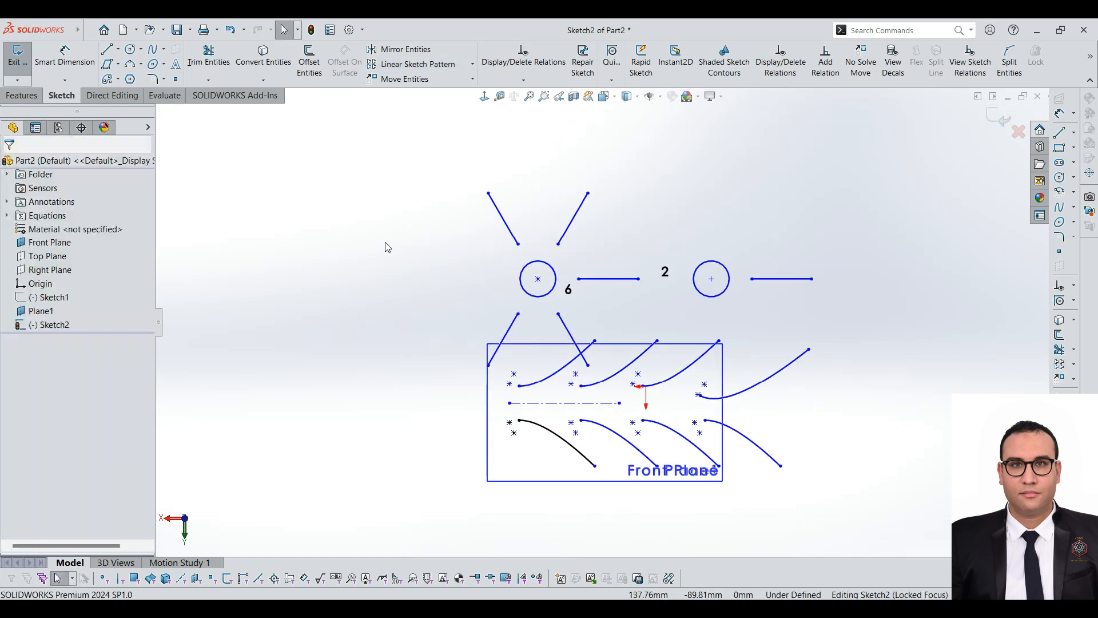
pyautogui.scroll(-2, 338, 288)
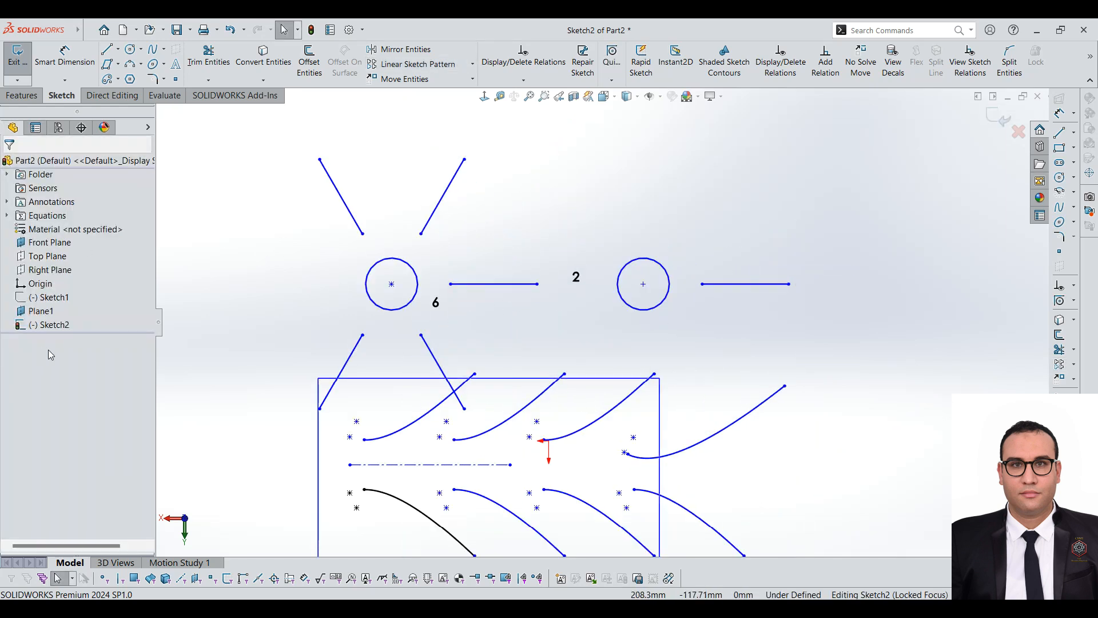
pyautogui.click(728, 285)
pyautogui.rightClick(728, 286)
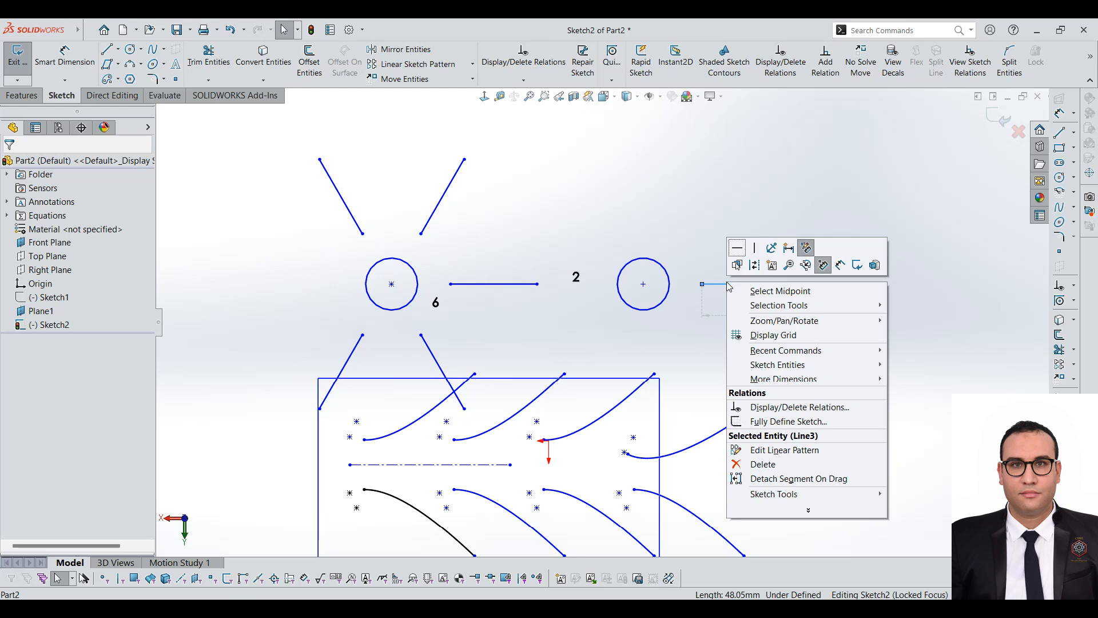
pyautogui.click(764, 450)
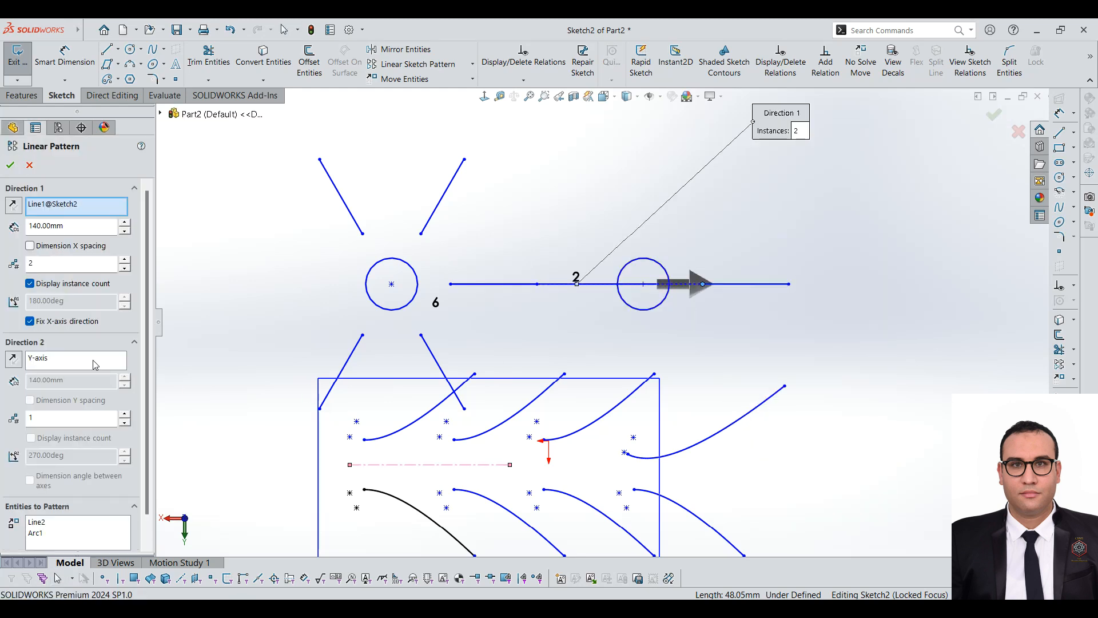
pyautogui.scroll(-1, 150, 392)
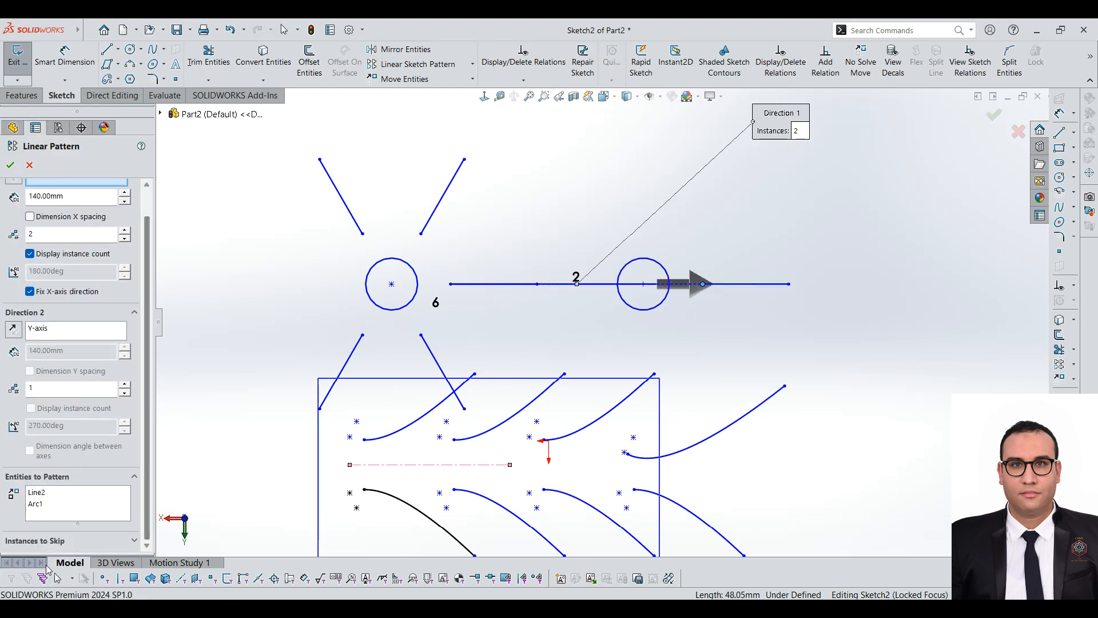
pyautogui.scroll(1, 129, 235)
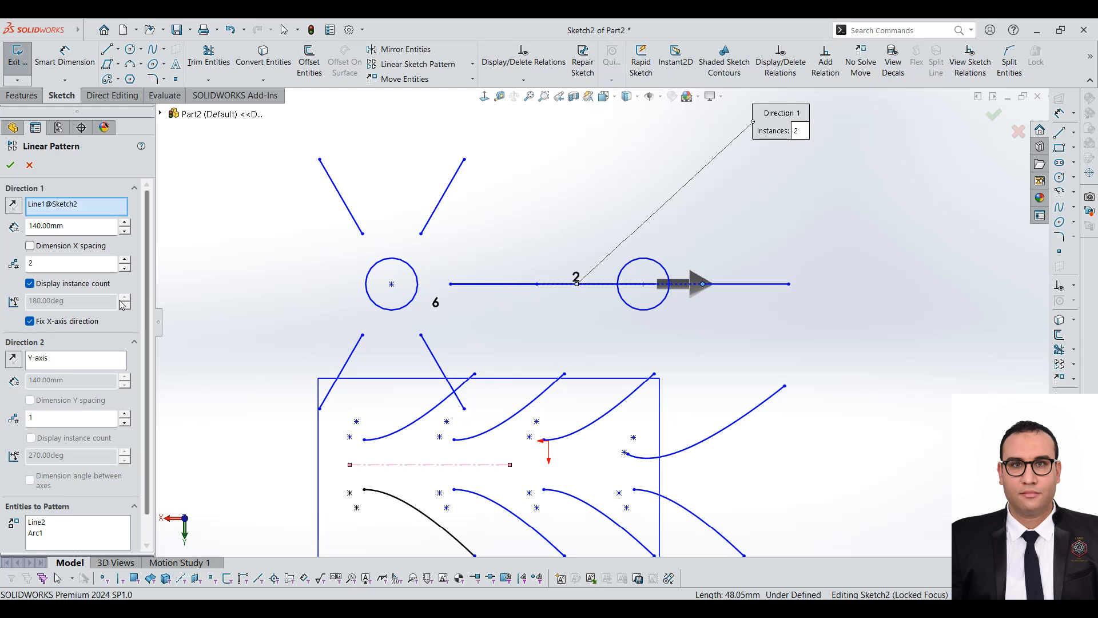
pyautogui.click(125, 260)
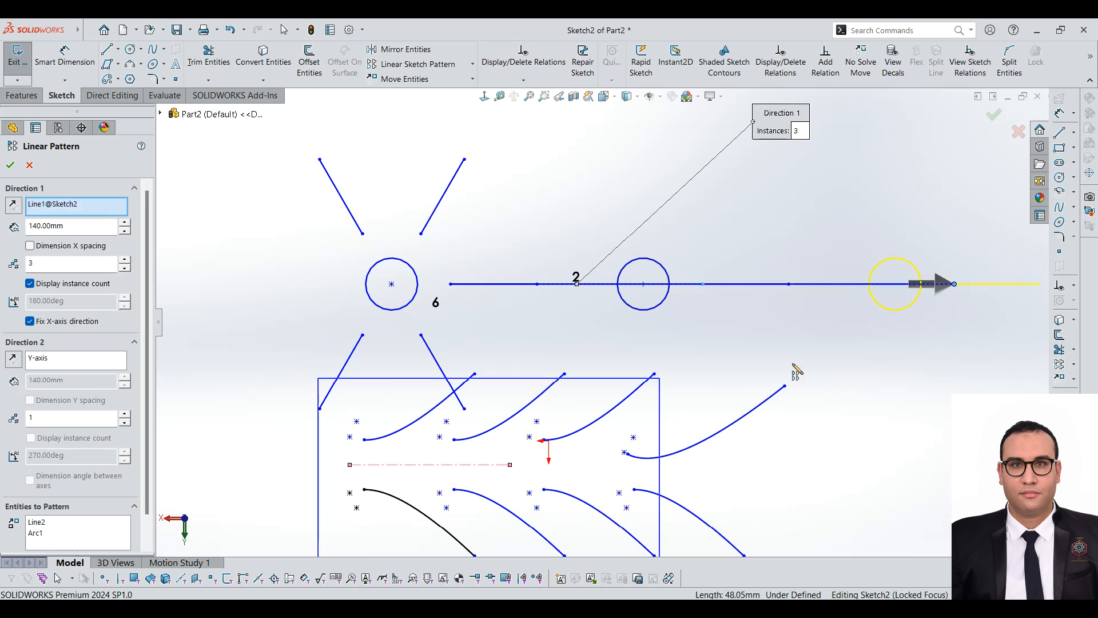
# Try to skip the seed instance of the linear pattern, skip the middle instance (2,1) instead, and accept the pattern
pyautogui.scroll(1, 795, 369)
pyautogui.scroll(-2, 969, 378)
pyautogui.scroll(-1, 137, 395)
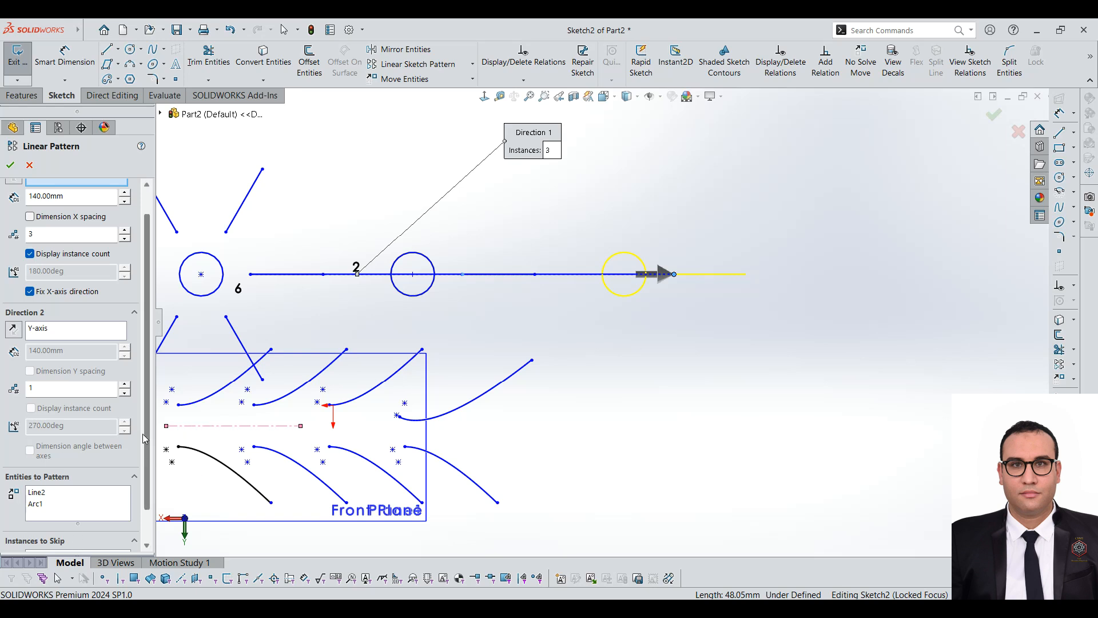
pyautogui.scroll(-1, 146, 439)
pyautogui.click(83, 527)
pyautogui.scroll(2, 524, 313)
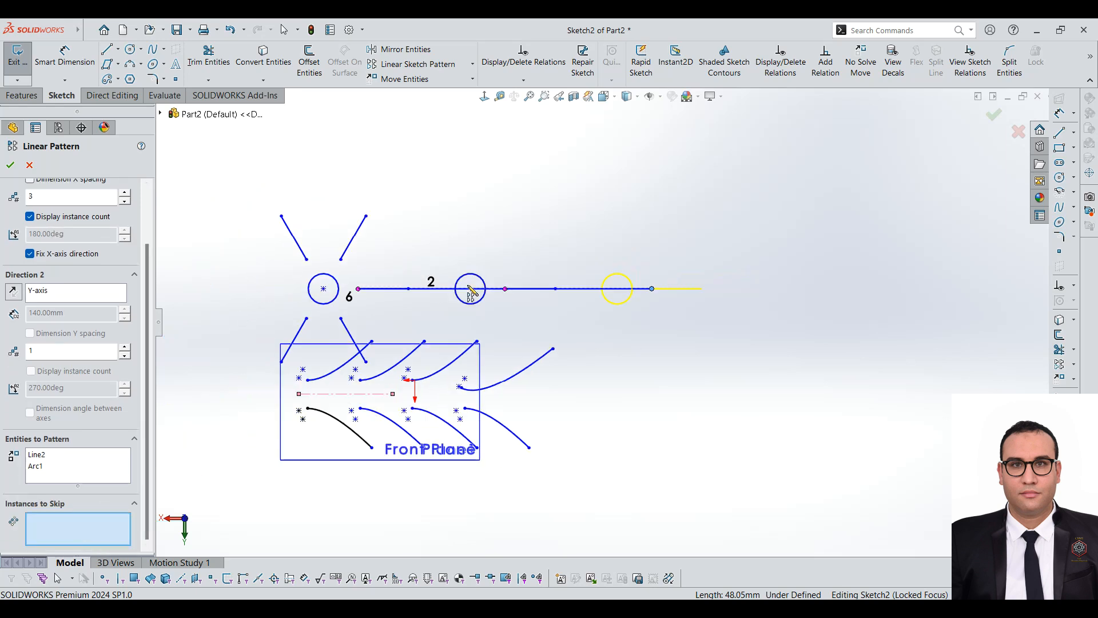
pyautogui.scroll(-2, 393, 263)
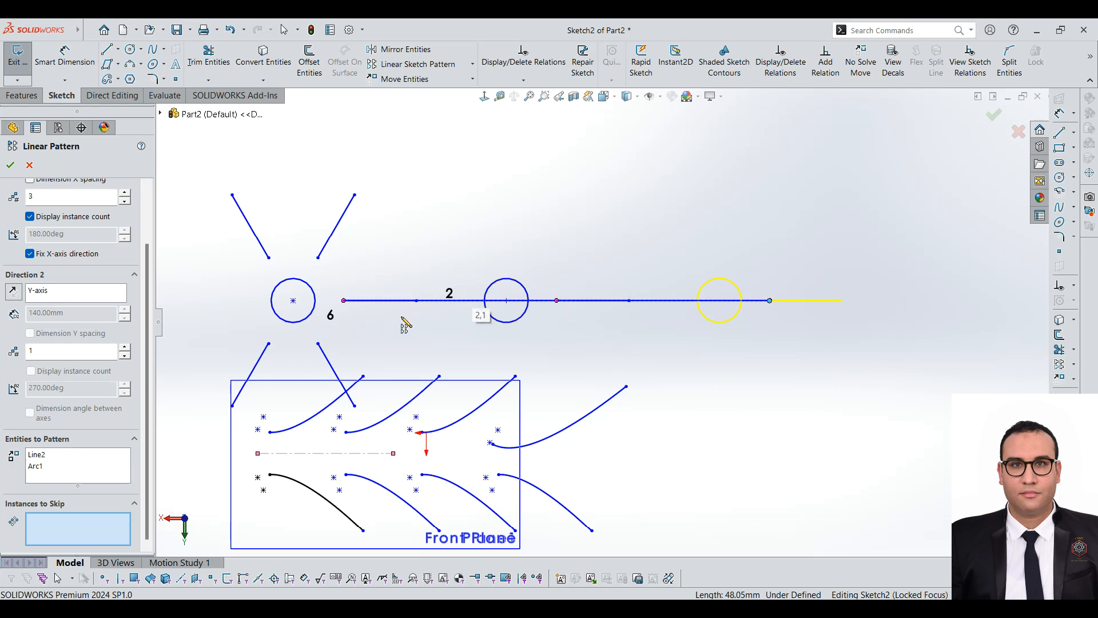
pyautogui.click(343, 300)
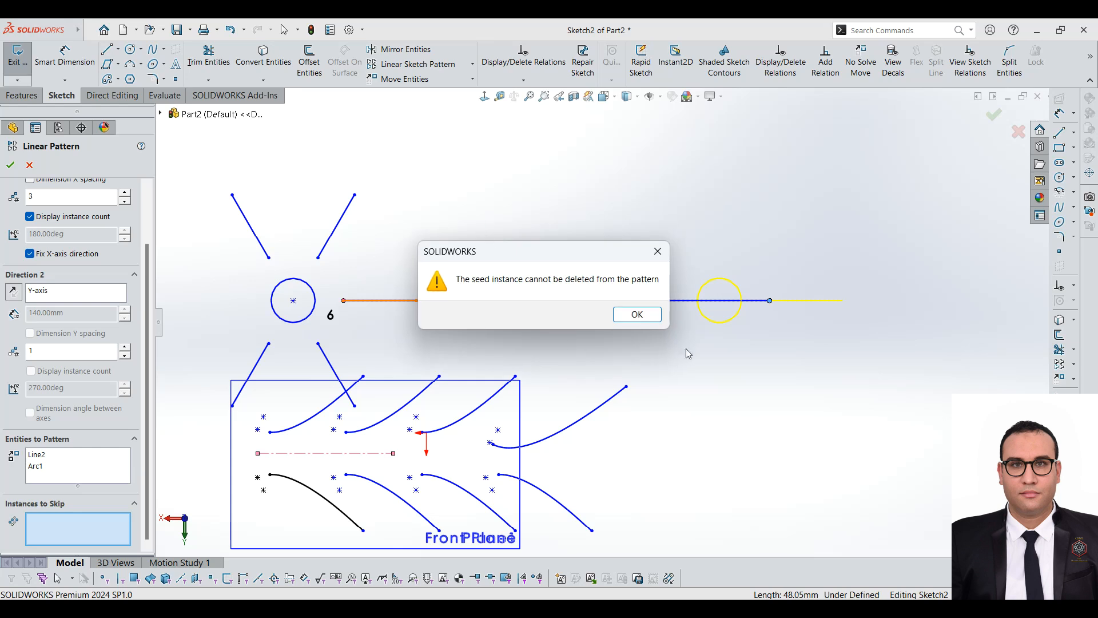
pyautogui.click(636, 314)
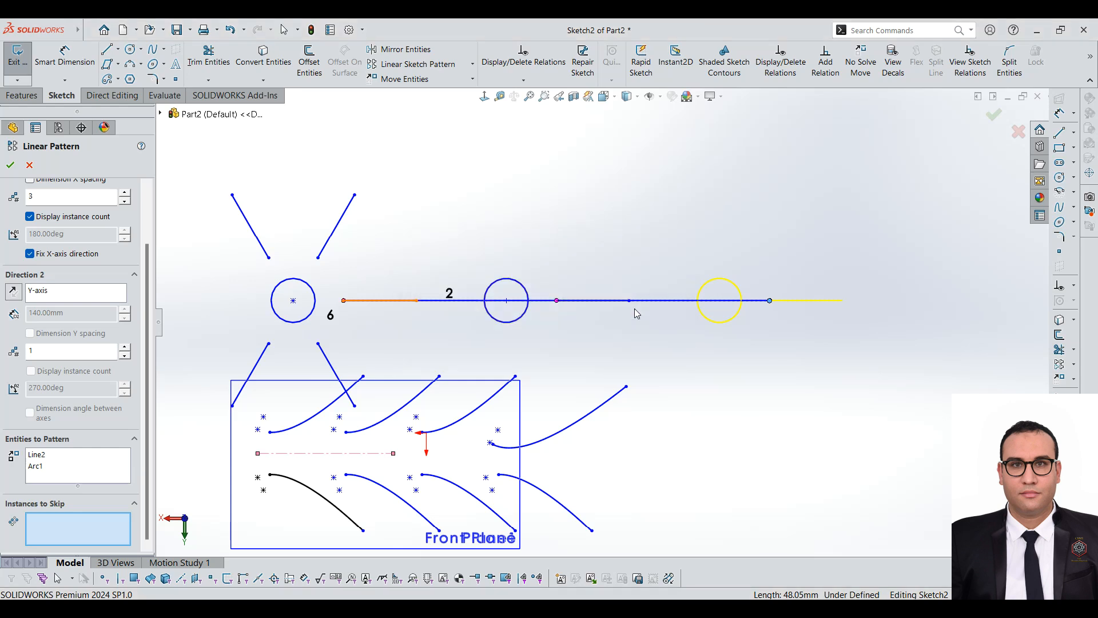
pyautogui.click(556, 300)
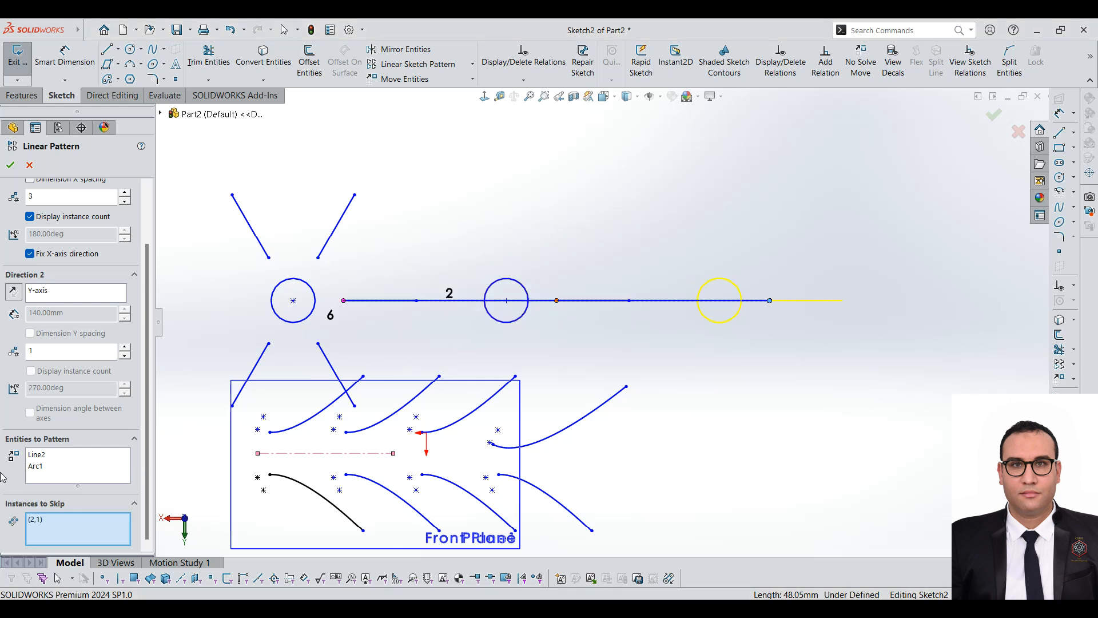
pyautogui.click(10, 164)
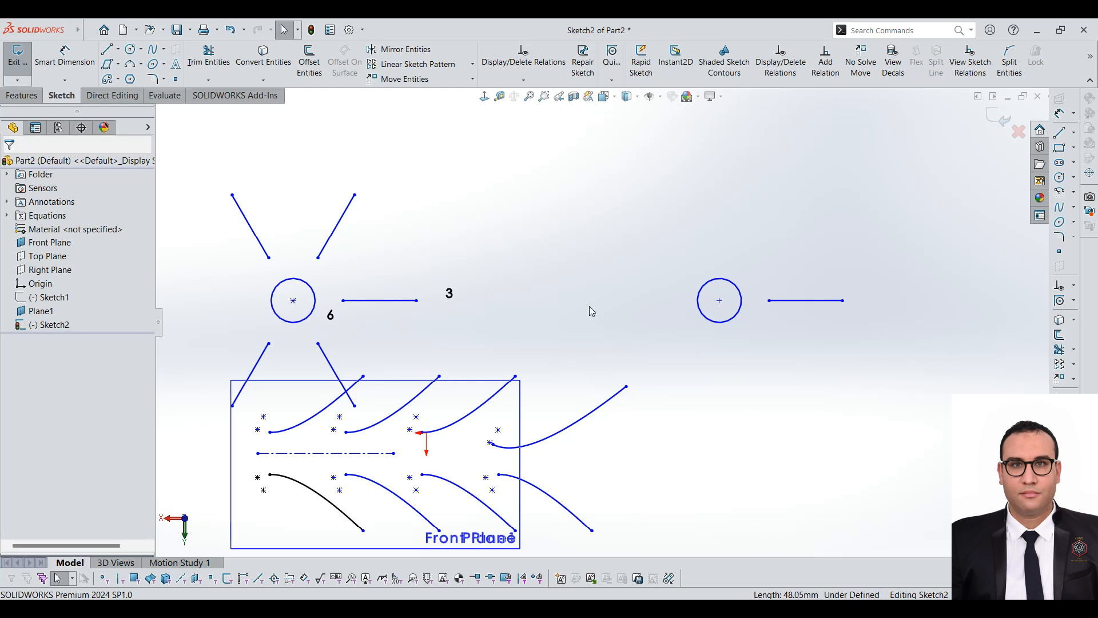
pyautogui.scroll(2, 677, 302)
pyautogui.scroll(-2, 474, 478)
pyautogui.scroll(2, 602, 235)
pyautogui.scroll(-1, 604, 239)
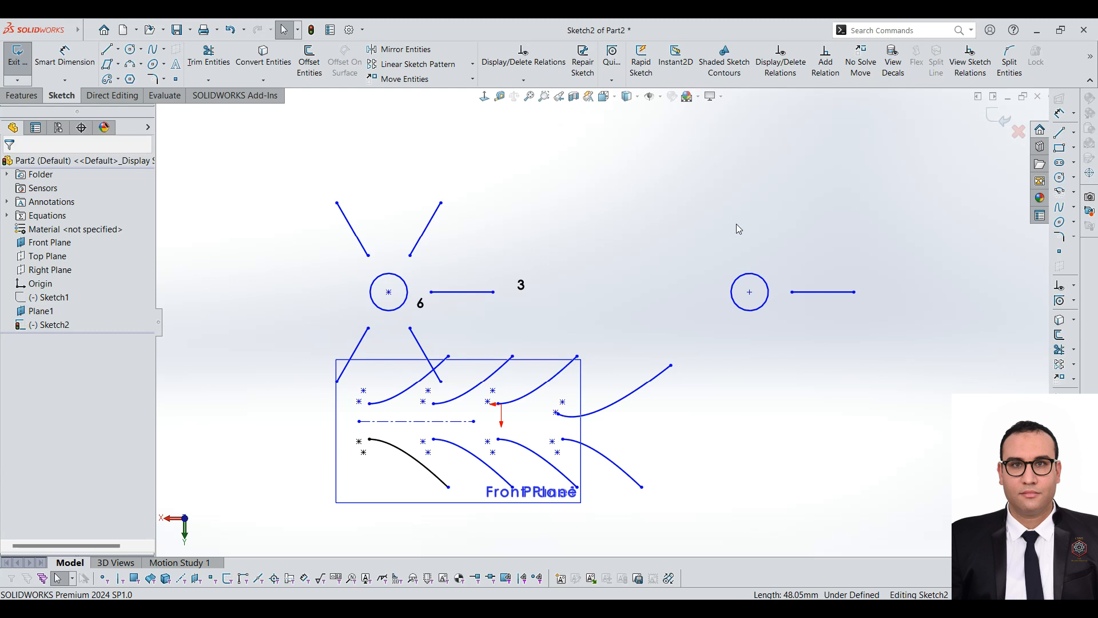
pyautogui.click(472, 64)
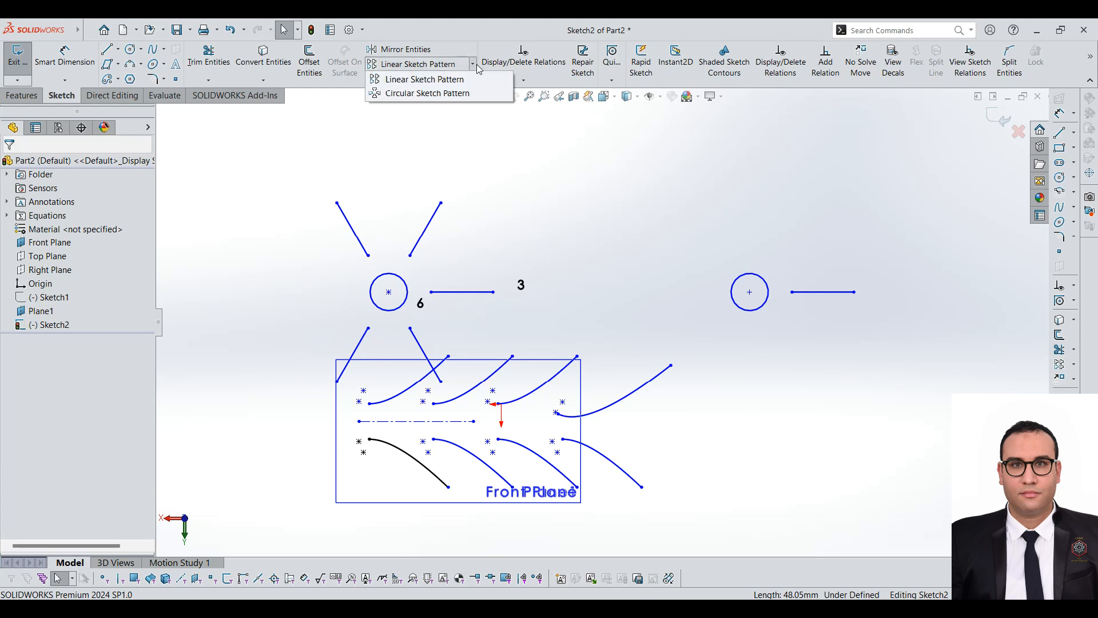
pyautogui.click(322, 180)
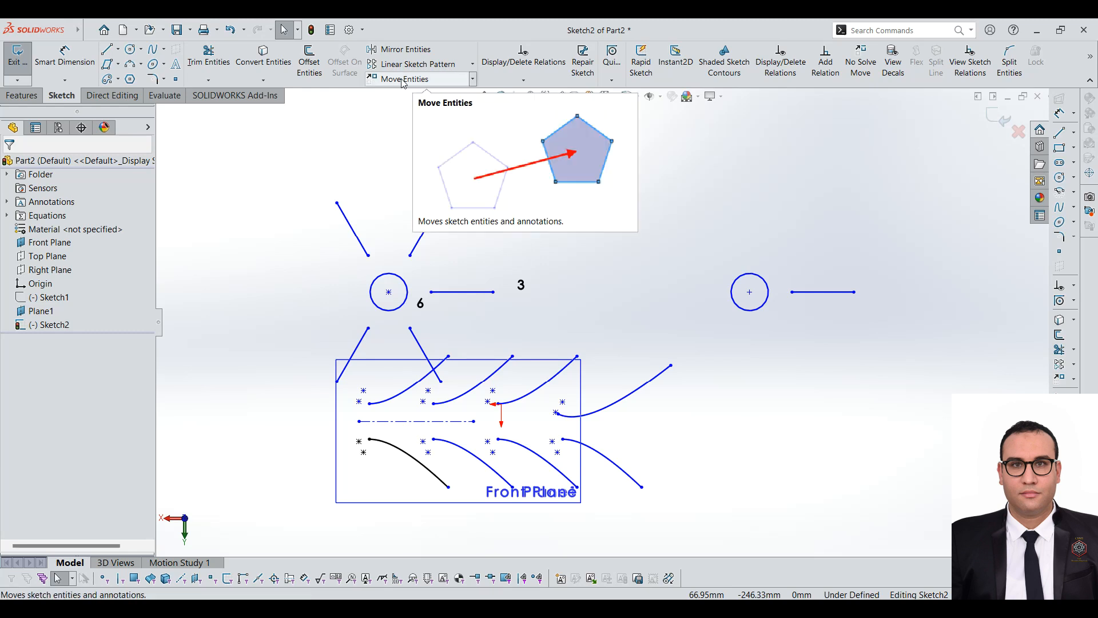
# Try to move the patterned circle and line with Move Entities, using the circle's center as the start point
pyautogui.click(473, 79)
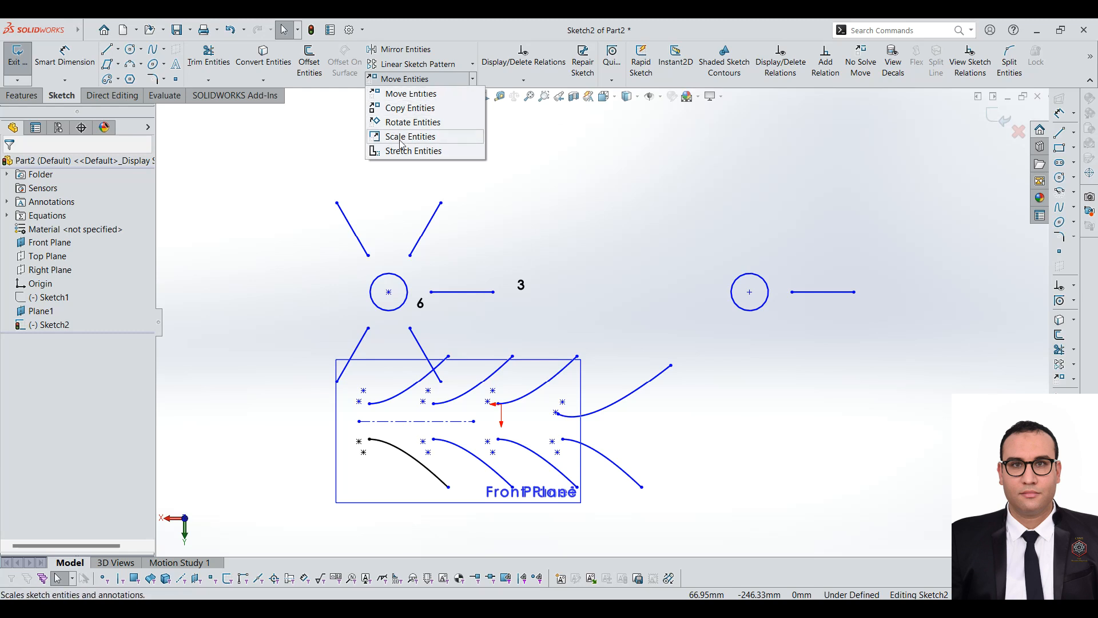
pyautogui.click(407, 94)
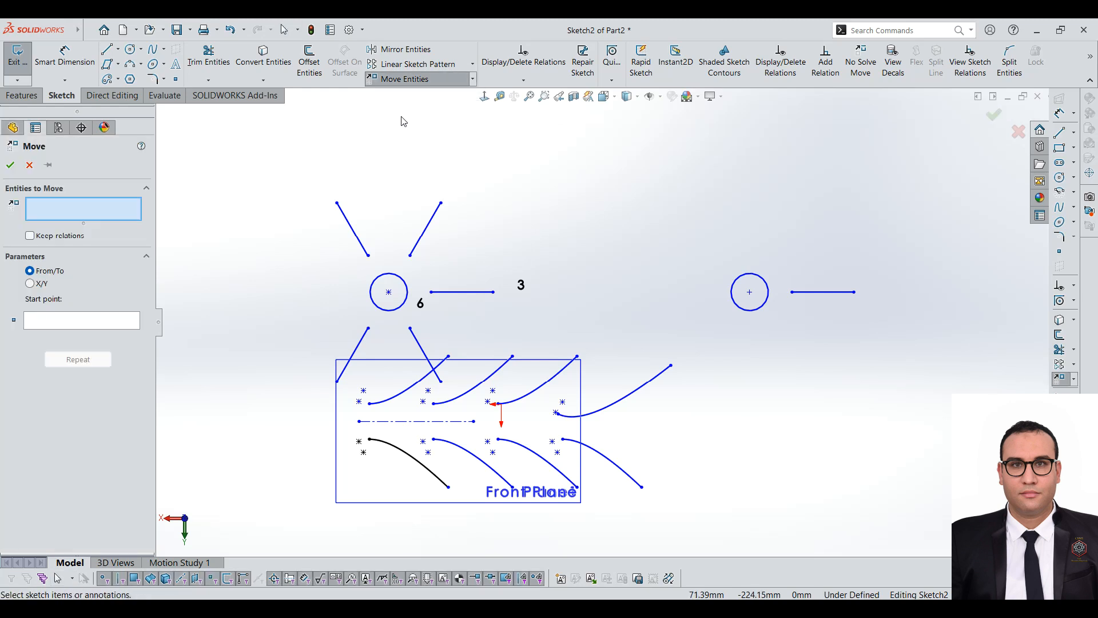
pyautogui.moveTo(783, 313); pyautogui.dragTo(908, 352)
pyautogui.click(67, 332)
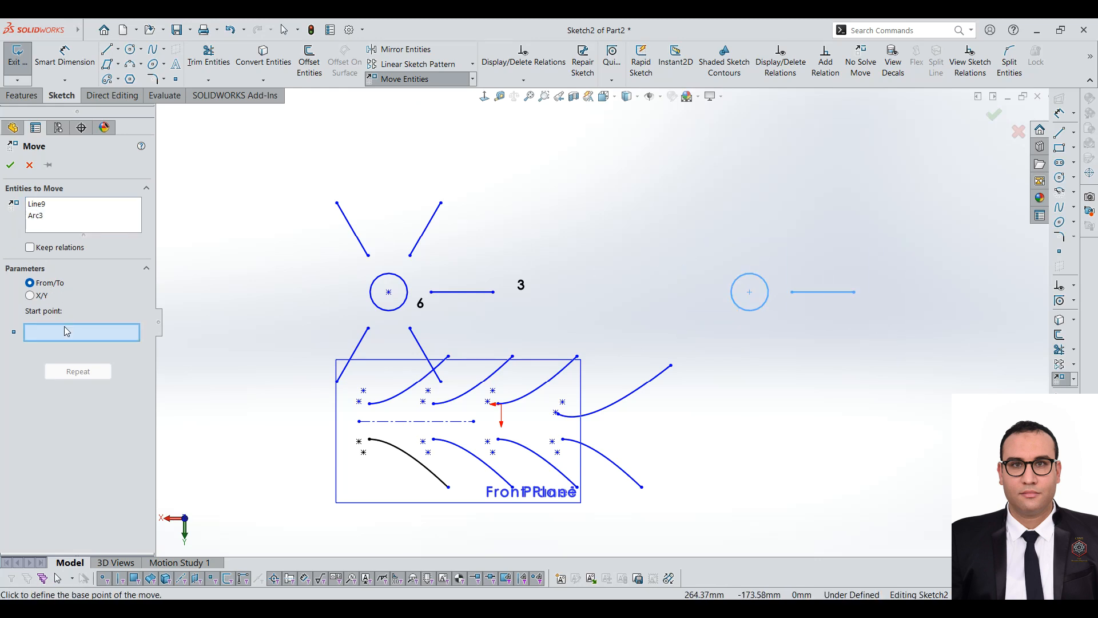
pyautogui.scroll(-1, 822, 259)
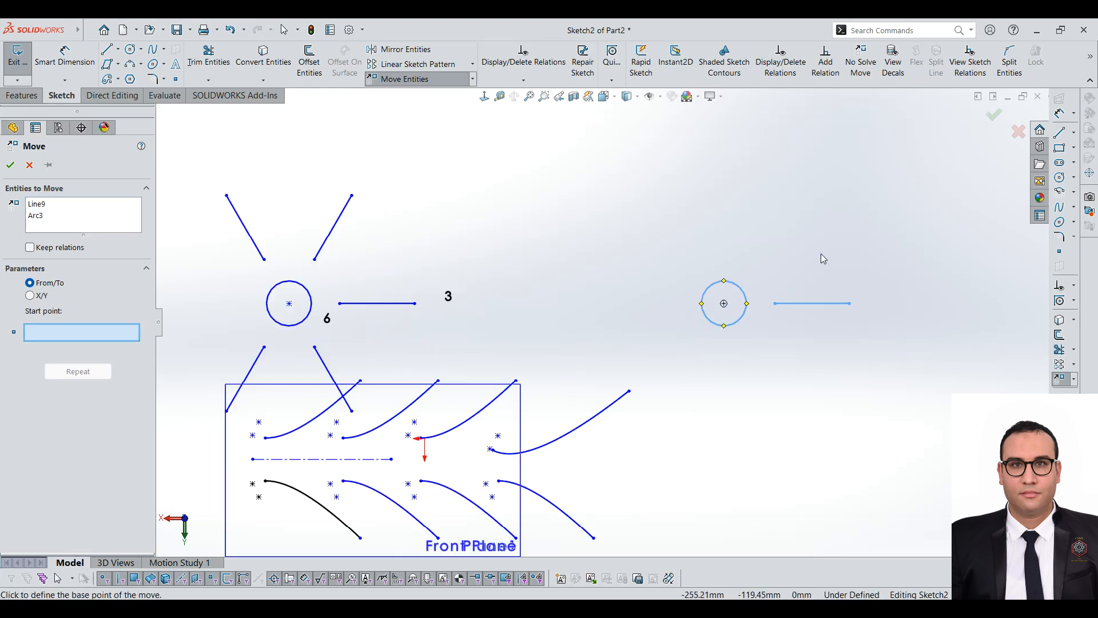
pyautogui.click(723, 304)
pyautogui.press('Escape')
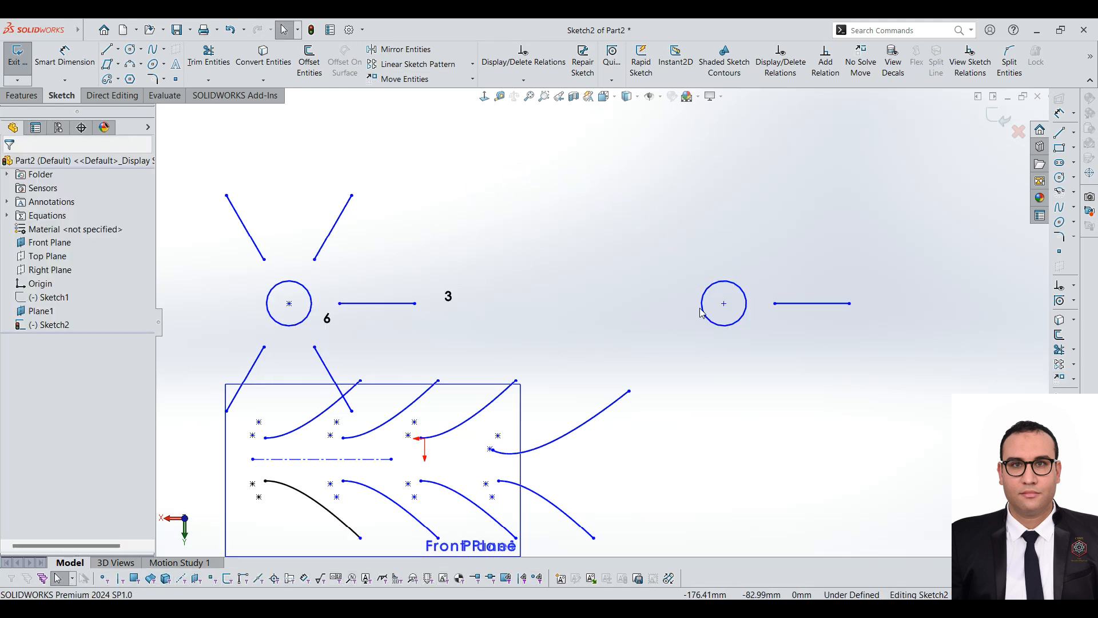
# Inspect the pattern relation of the patterned circle and line, and shift the circle's center slightly and undo the shift
pyautogui.click(803, 305)
pyautogui.moveTo(649, 243); pyautogui.dragTo(938, 382)
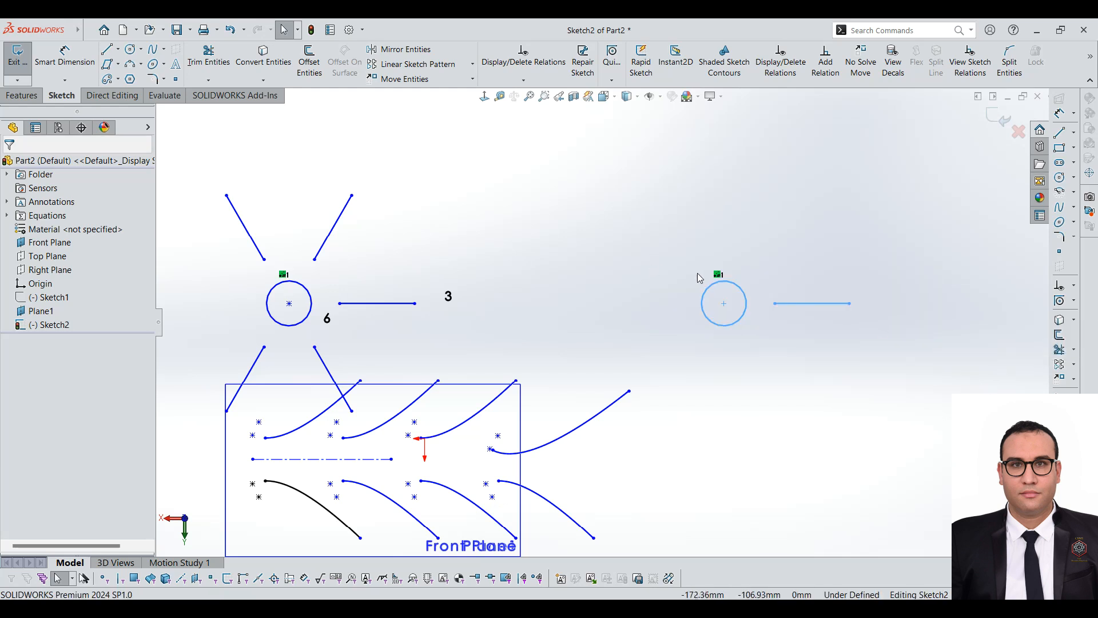
pyautogui.click(719, 276)
pyautogui.rightClick(719, 277)
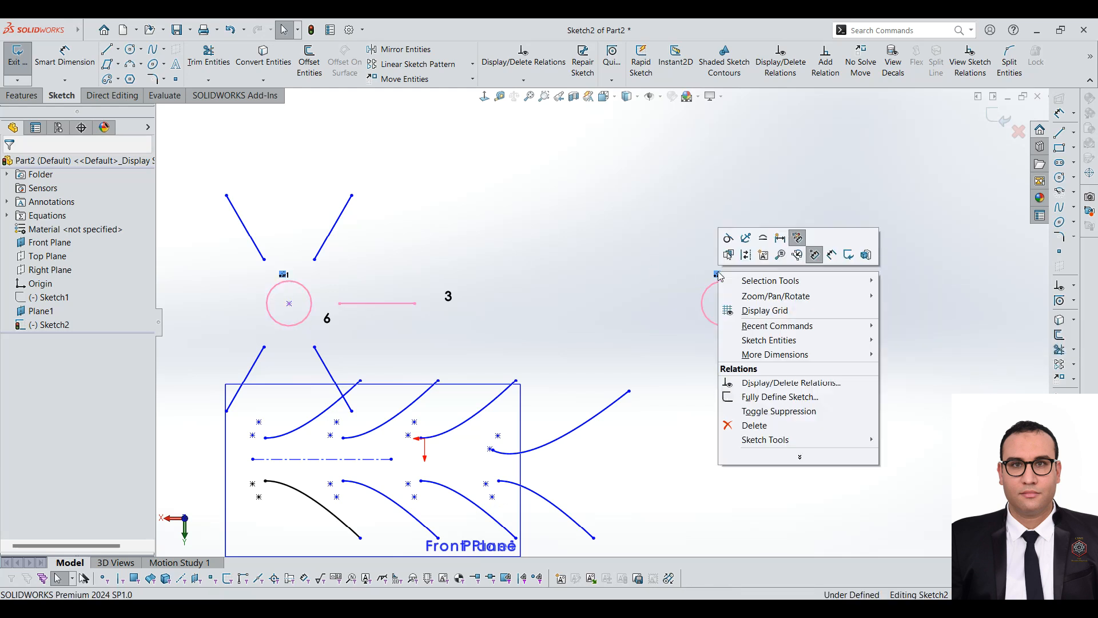
pyautogui.click(666, 282)
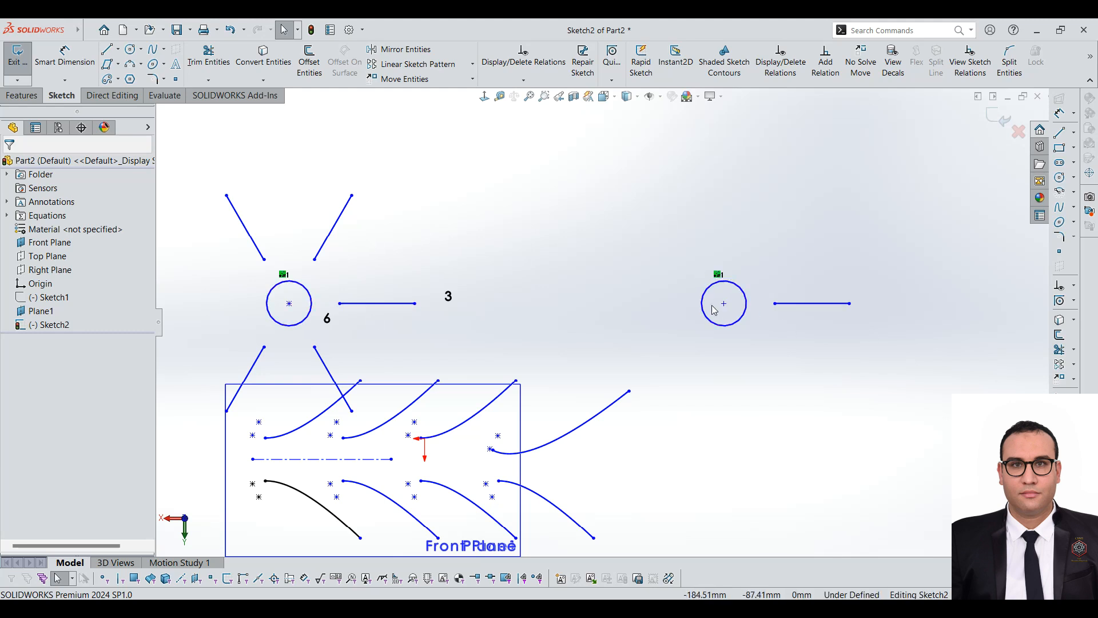
pyautogui.moveTo(727, 294)
pyautogui.mouseDown()
pyautogui.moveTo(723, 233)
pyautogui.moveTo(702, 309)
pyautogui.moveTo(732, 326)
pyautogui.moveTo(731, 289)
pyautogui.moveTo(731, 304)
pyautogui.mouseUp()
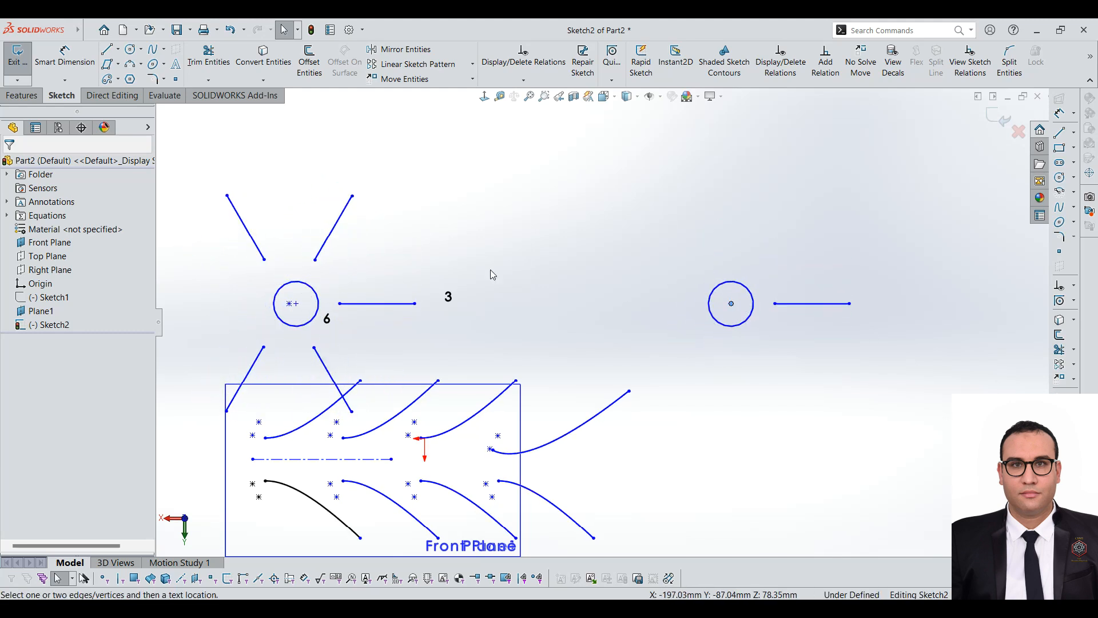
pyautogui.hotkey('ctrl', 'z')
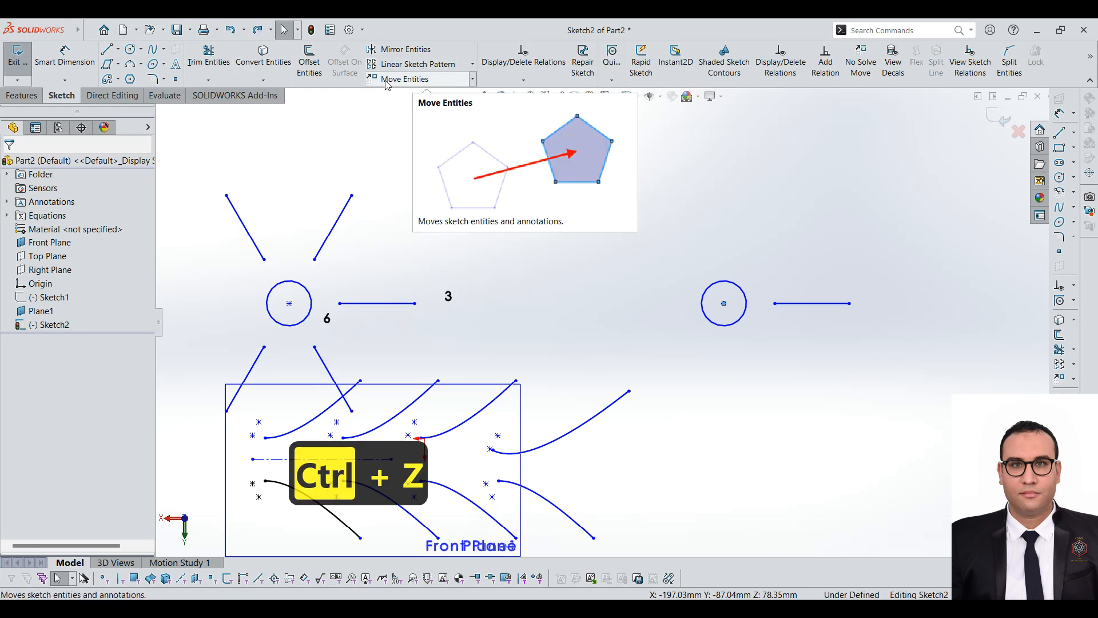
# Shift the separate parabola beside the rectangle slightly and relocate it with Move Entities to the empty area above the patterned circle
pyautogui.scroll(2, 422, 214)
pyautogui.scroll(-1, 397, 390)
pyautogui.moveTo(643, 396)
pyautogui.mouseDown()
pyautogui.moveTo(649, 371)
pyautogui.moveTo(666, 410)
pyautogui.moveTo(656, 400)
pyautogui.mouseUp()
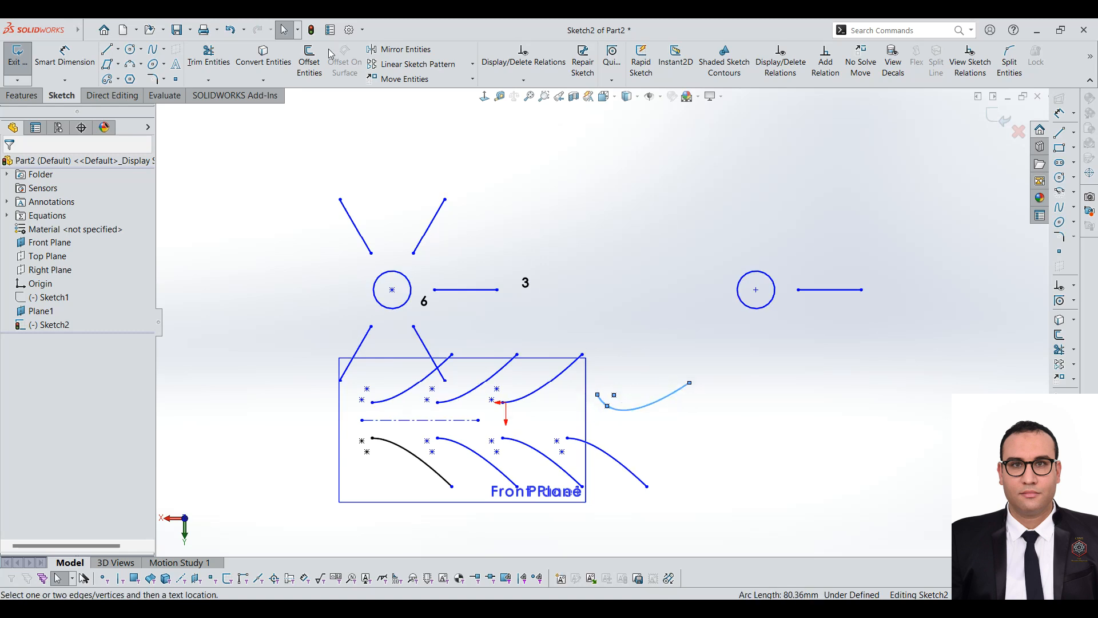
pyautogui.click(419, 83)
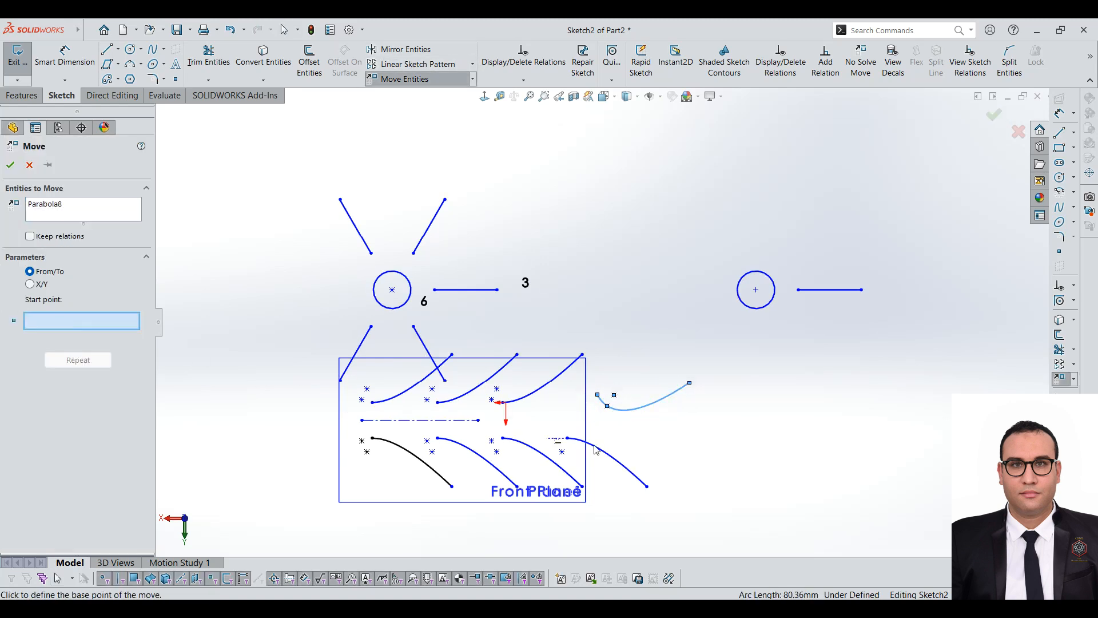
pyautogui.click(675, 217)
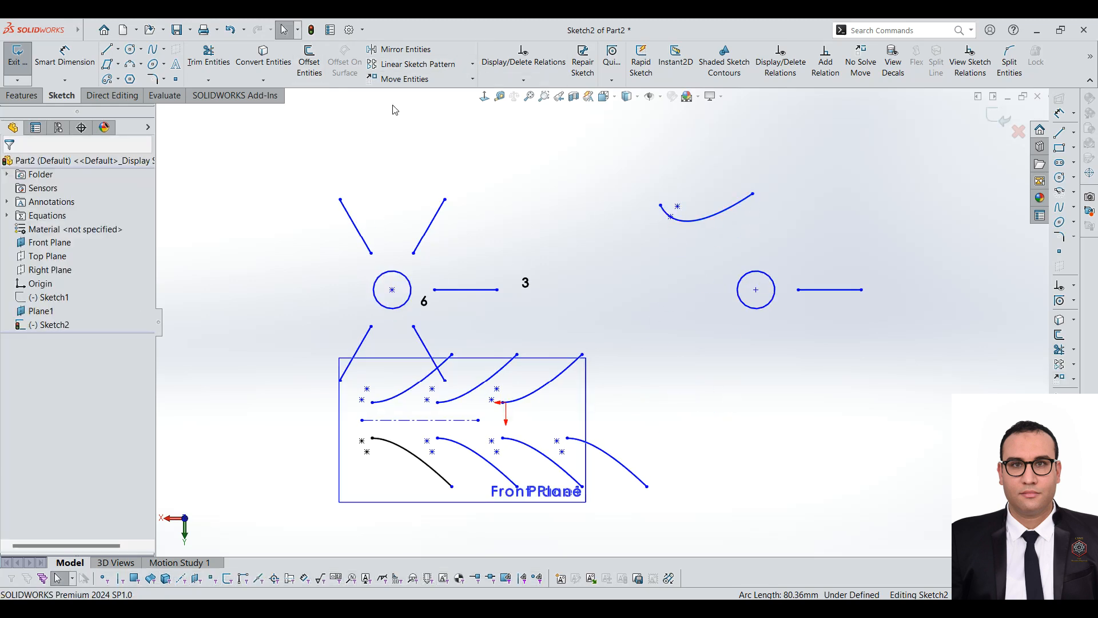
# Try to move all the sketch entities with Move Entities, using the circular pattern's center as the start point, and undo the move
pyautogui.scroll(2, 469, 314)
pyautogui.scroll(-2, 491, 347)
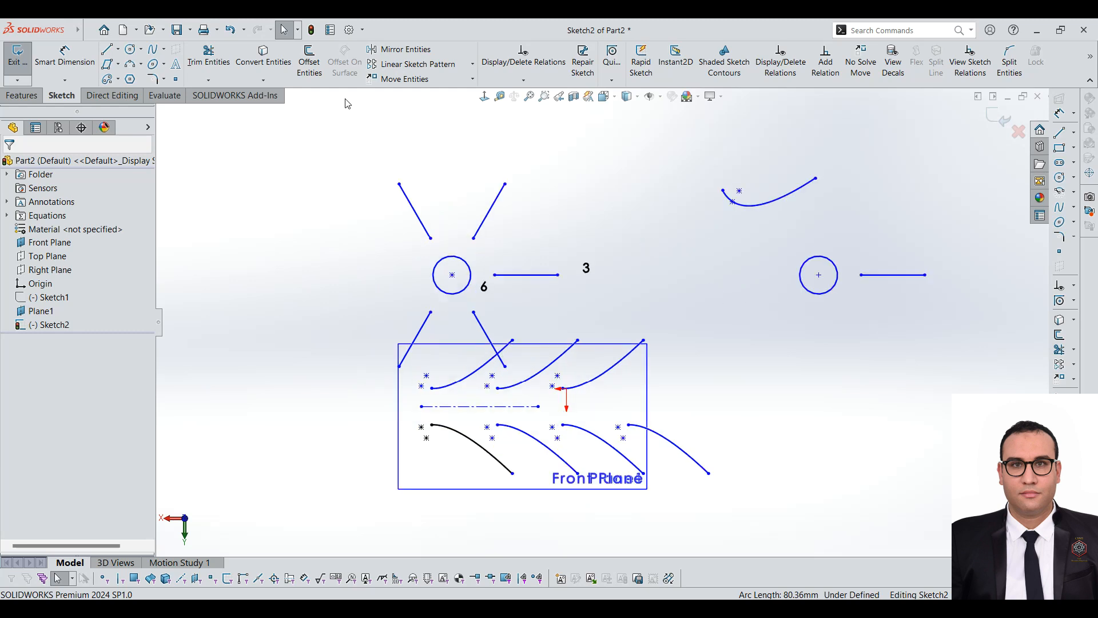
pyautogui.click(399, 80)
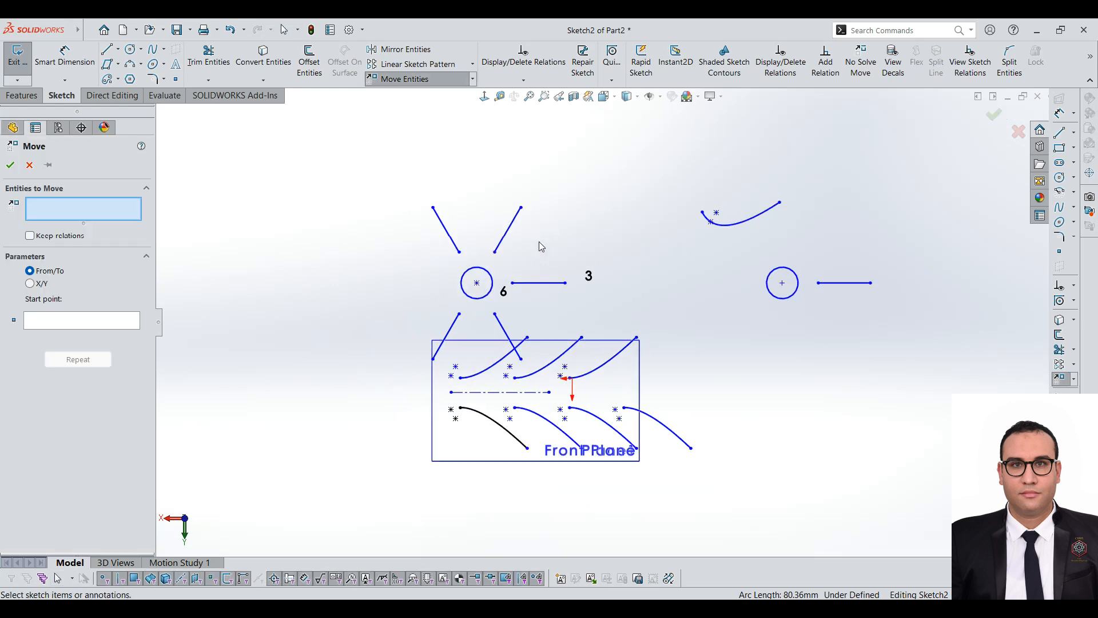
pyautogui.moveTo(393, 171); pyautogui.dragTo(908, 479)
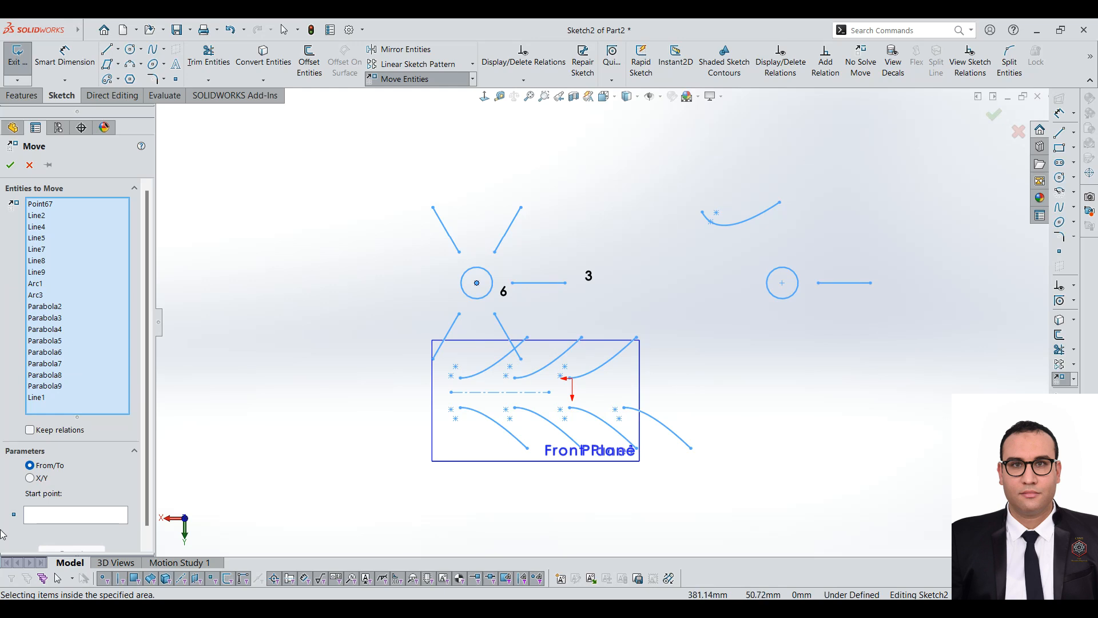
pyautogui.click(57, 523)
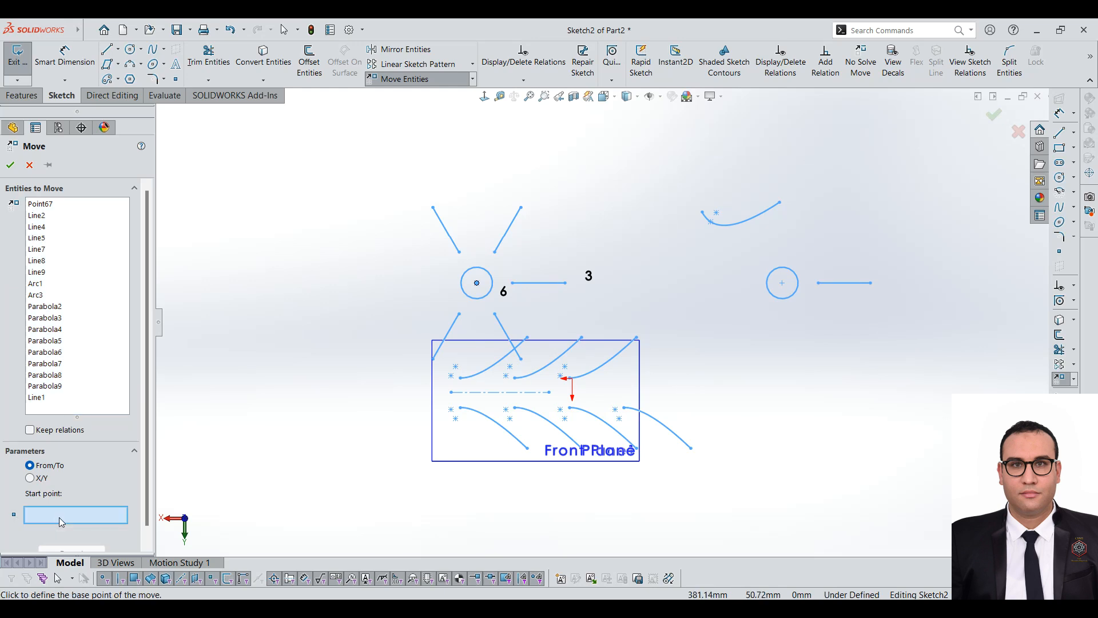
pyautogui.click(477, 283)
pyautogui.click(342, 205)
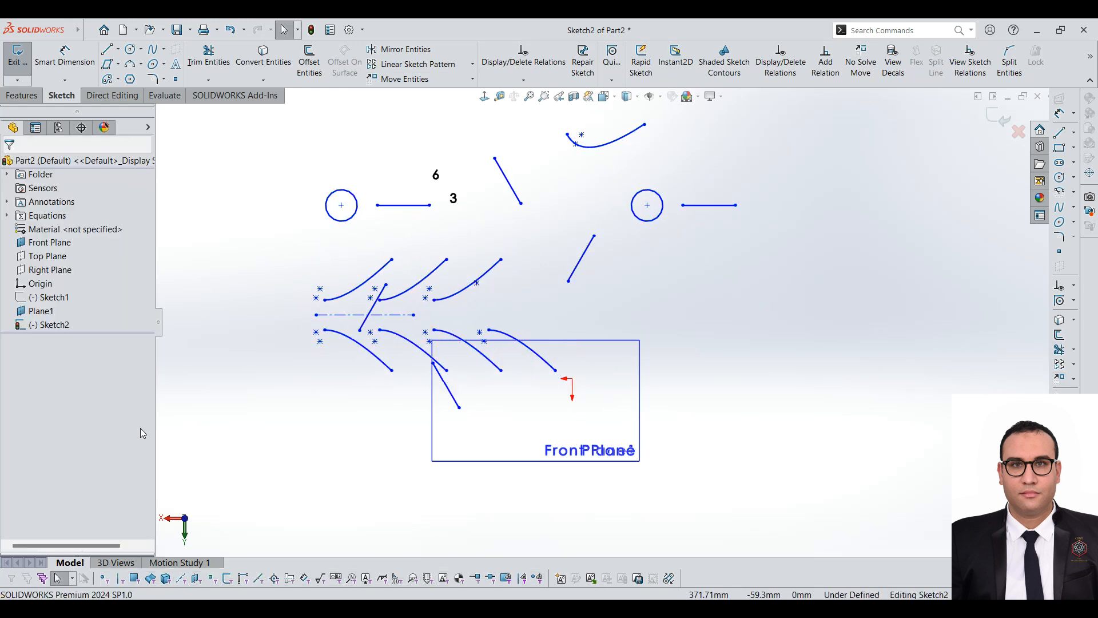
pyautogui.scroll(3, 544, 379)
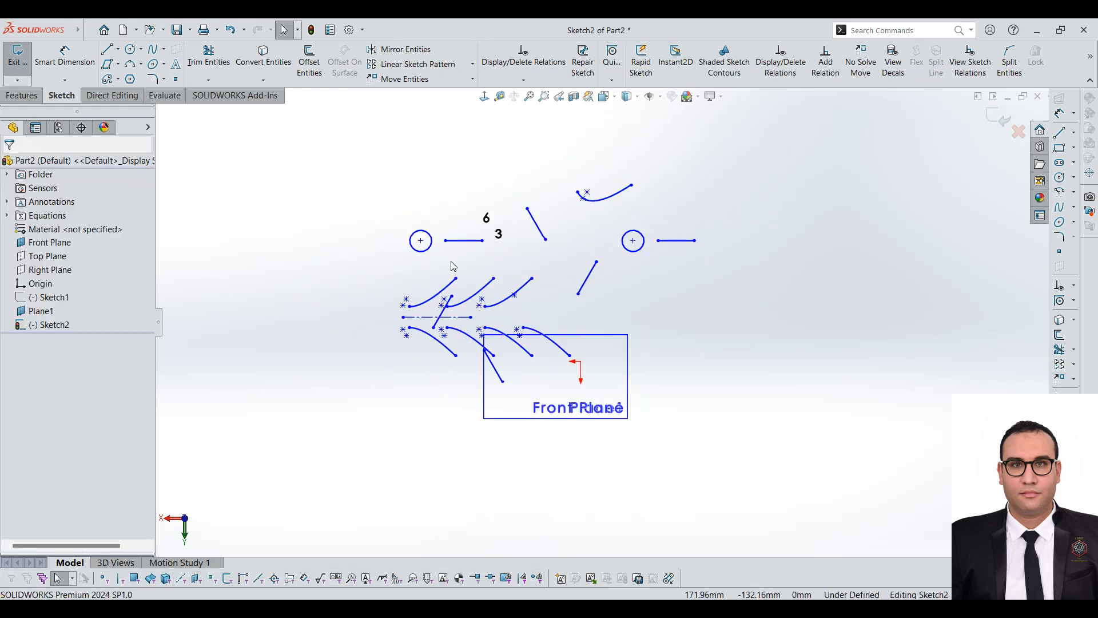
pyautogui.scroll(-2, 453, 266)
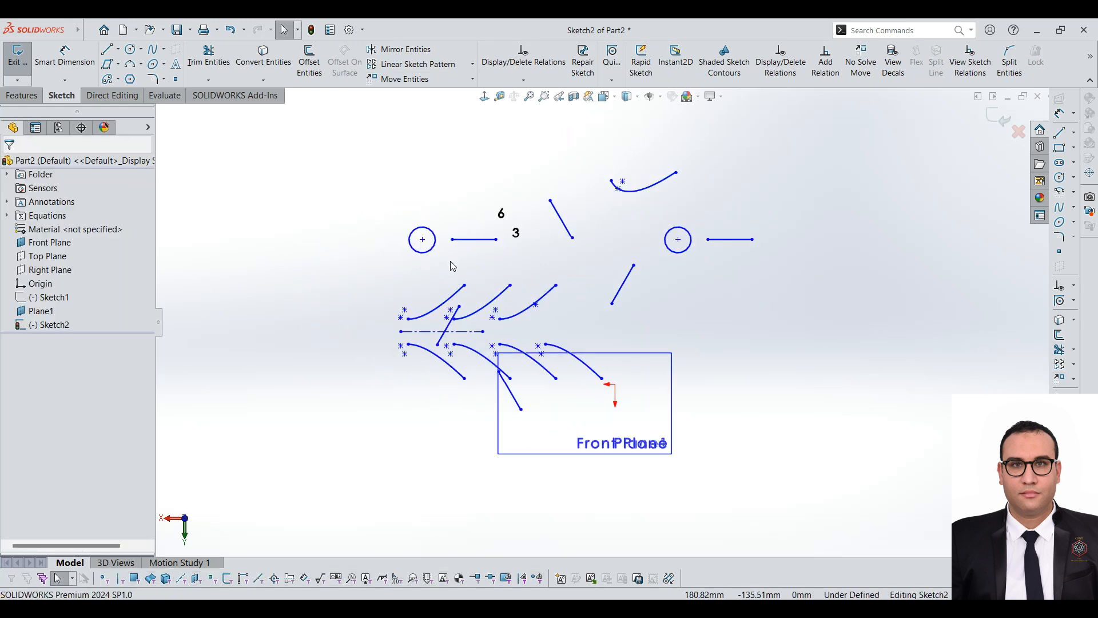
pyautogui.hotkey('ctrl', 'z')
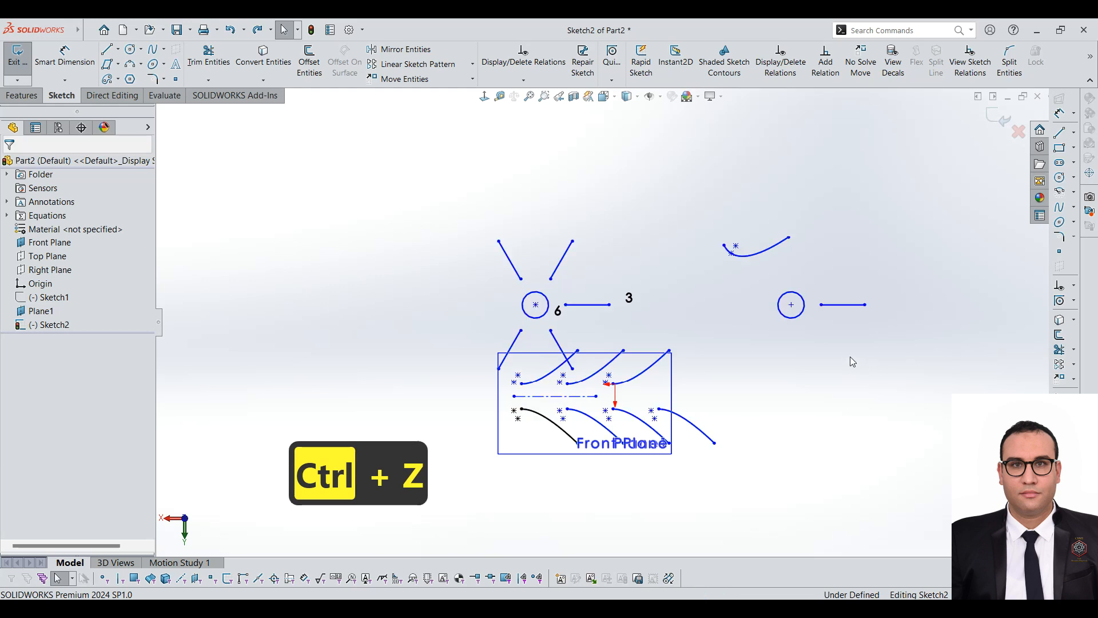
# Inspect the relations of the linear-patterned circle and line together with the original line, and cancel a repeated move of all entities
pyautogui.click(843, 309)
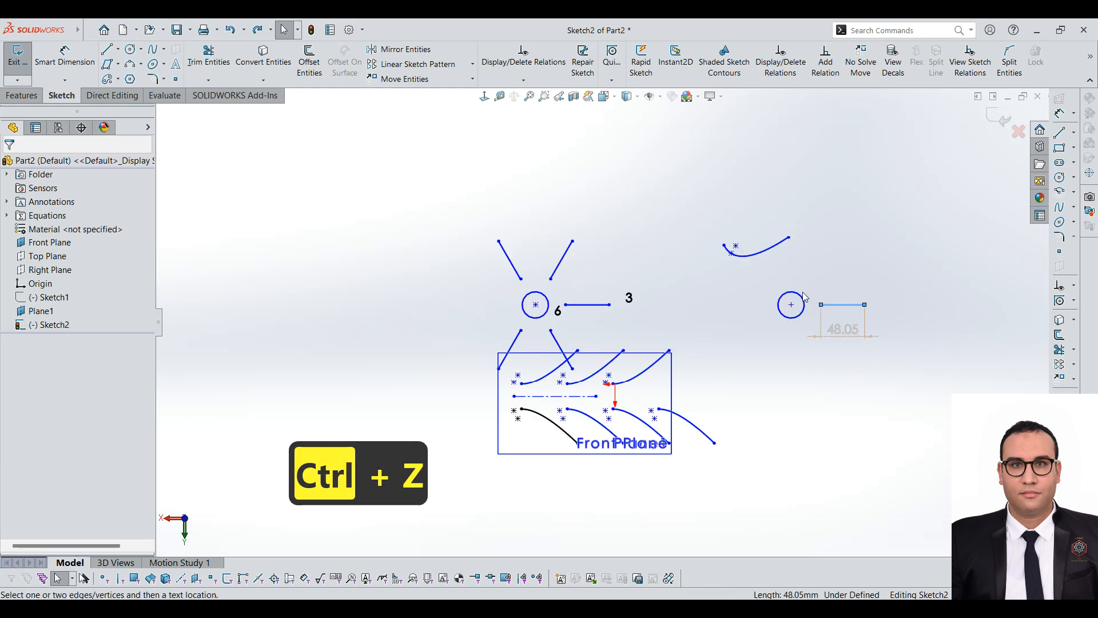
pyautogui.keyDown('ctrl'); pyautogui.click(801, 296); pyautogui.keyUp('ctrl')
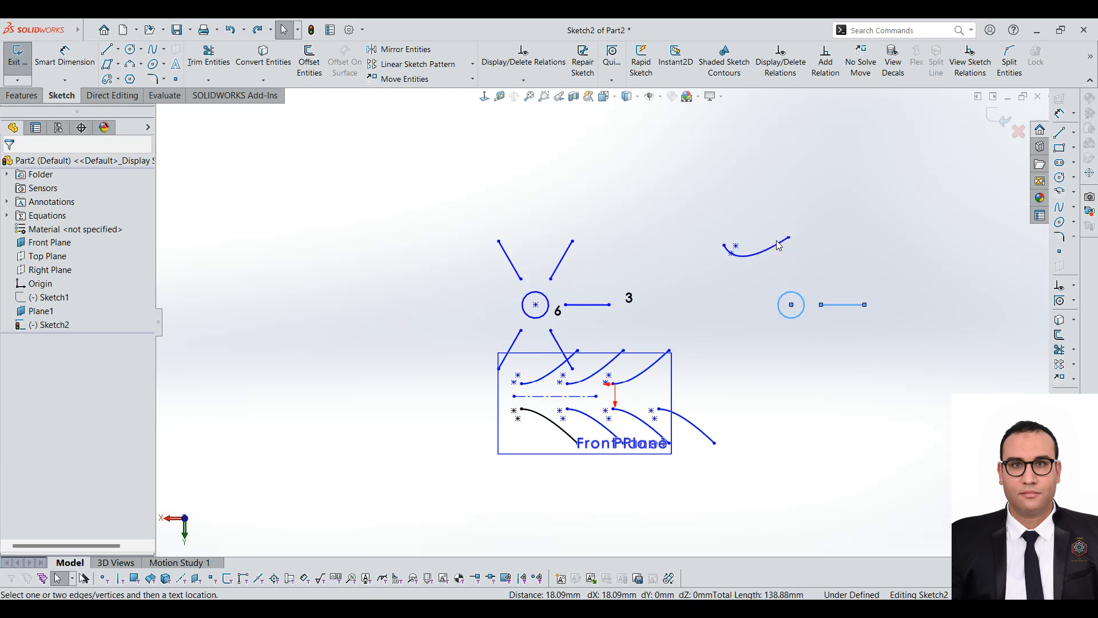
pyautogui.keyDown('ctrl'); pyautogui.click(589, 307); pyautogui.keyUp('ctrl')
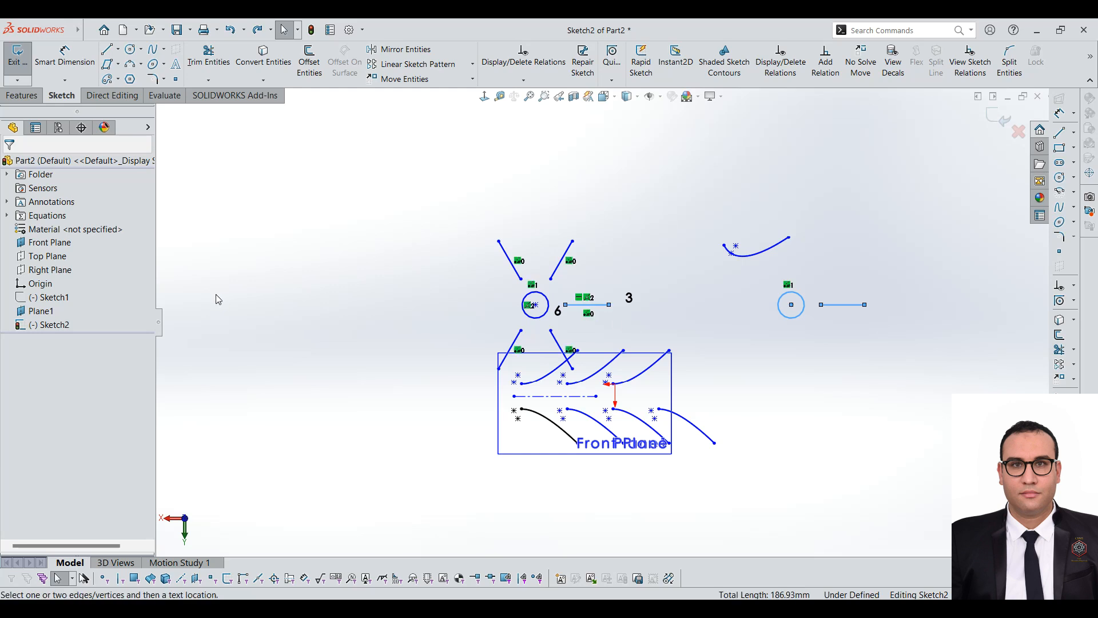
pyautogui.click(809, 403)
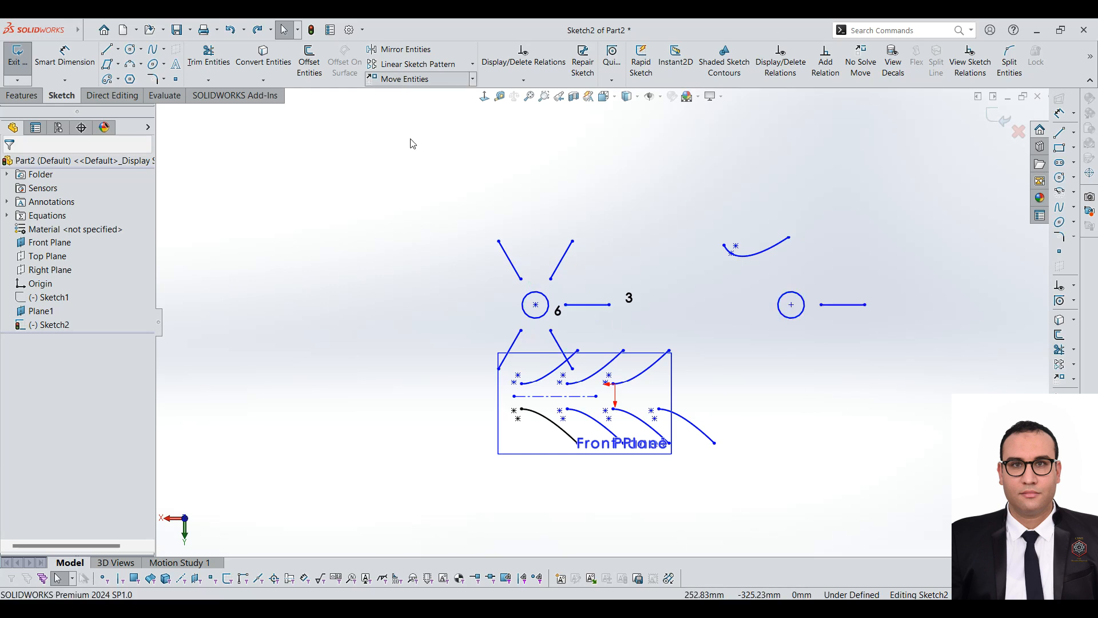
pyautogui.moveTo(489, 165); pyautogui.dragTo(981, 538)
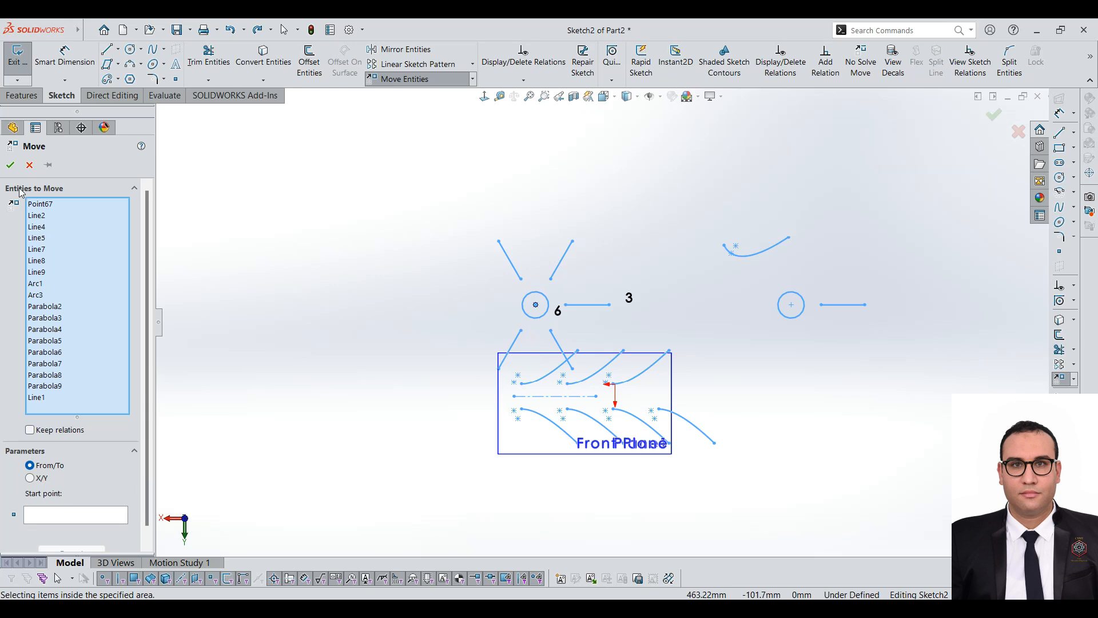
pyautogui.click(30, 165)
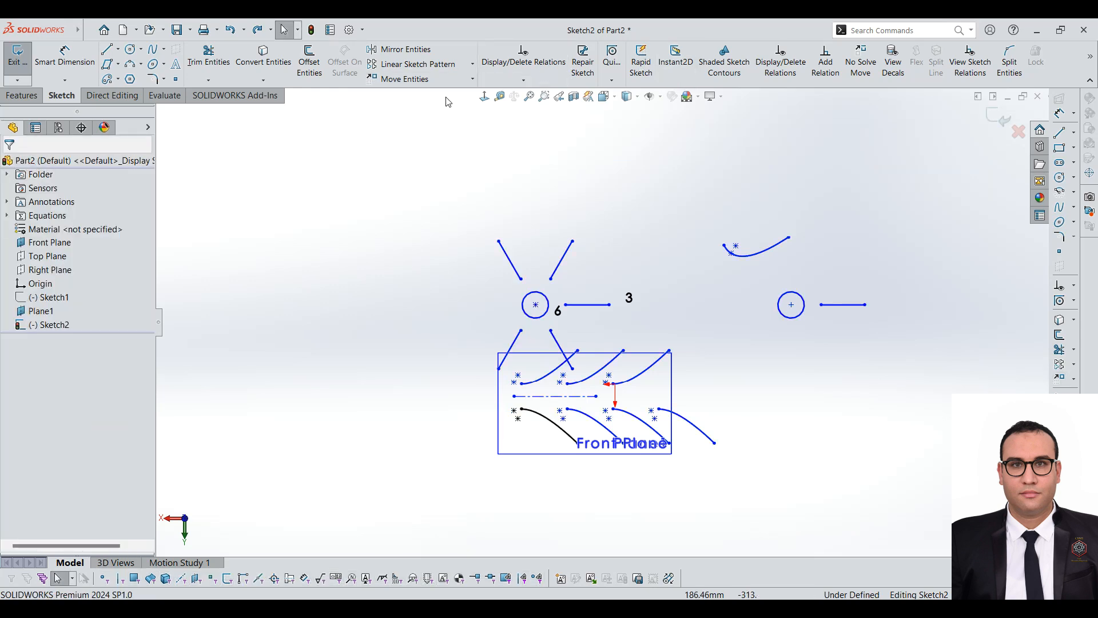
# Copy the circular pattern of lines and its circle with Copy Entities, from the circle's center to the empty area above the rectangle
pyautogui.click(472, 79)
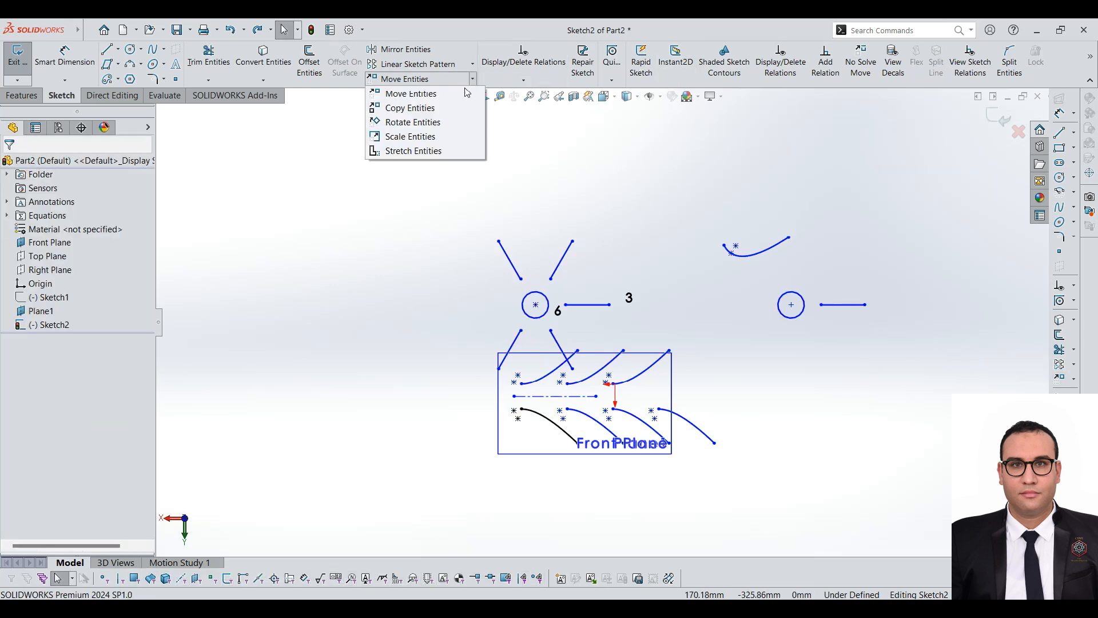
pyautogui.click(420, 114)
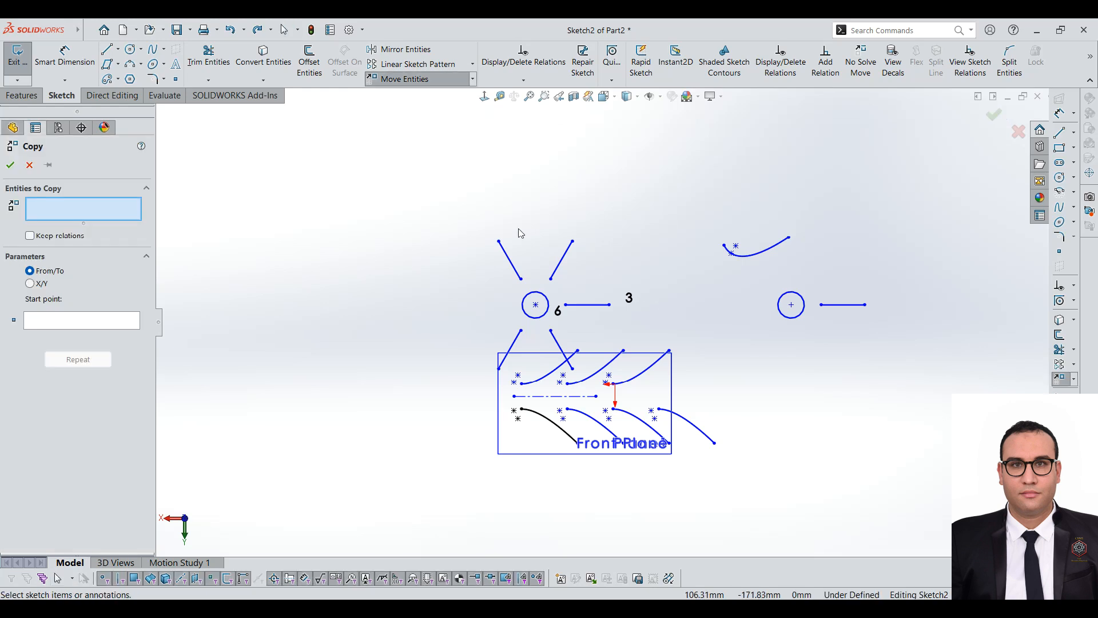
pyautogui.moveTo(473, 220); pyautogui.dragTo(595, 354)
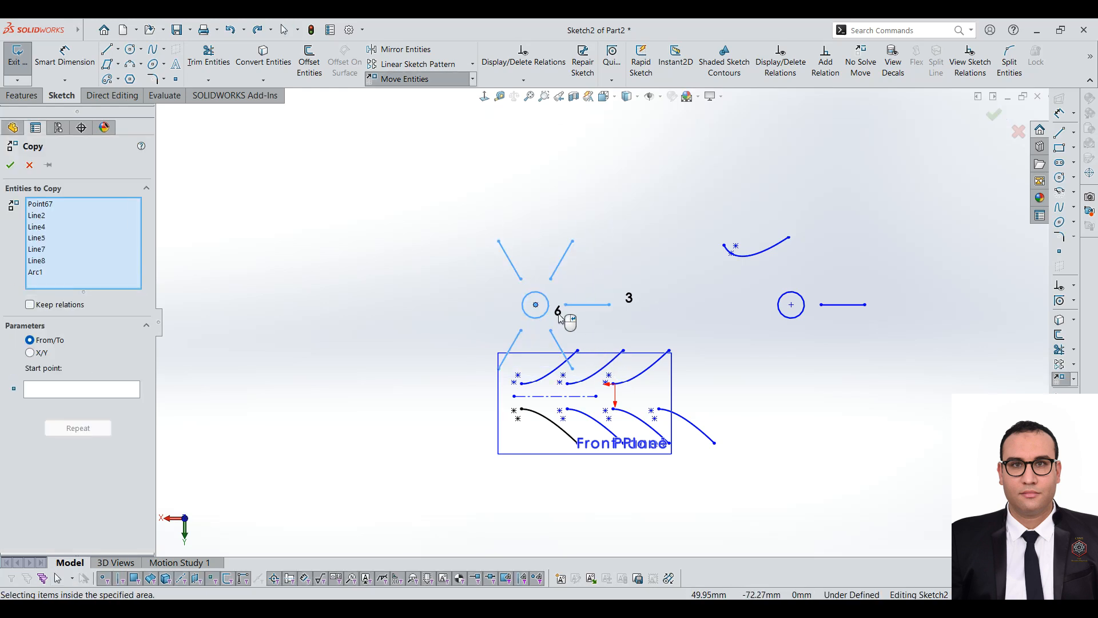
pyautogui.click(65, 383)
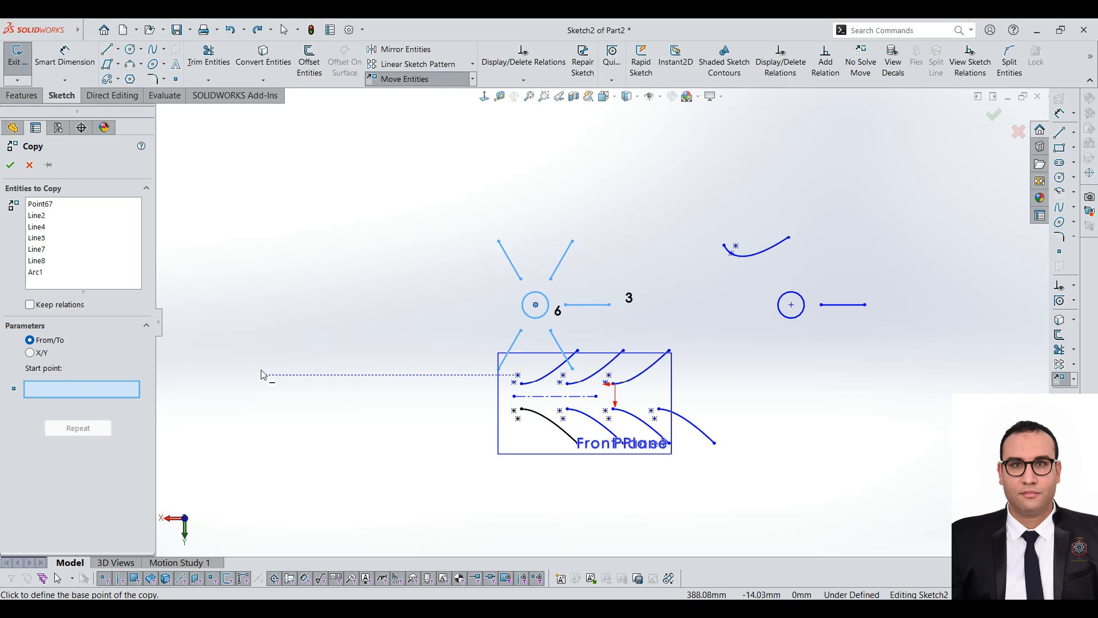
pyautogui.click(535, 304)
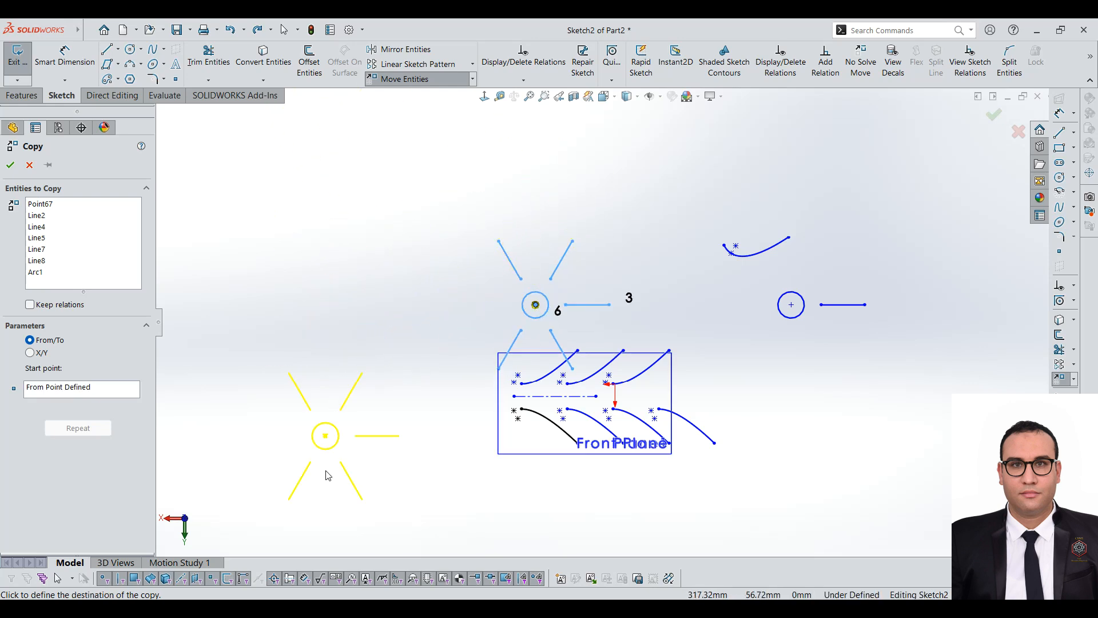
pyautogui.click(367, 190)
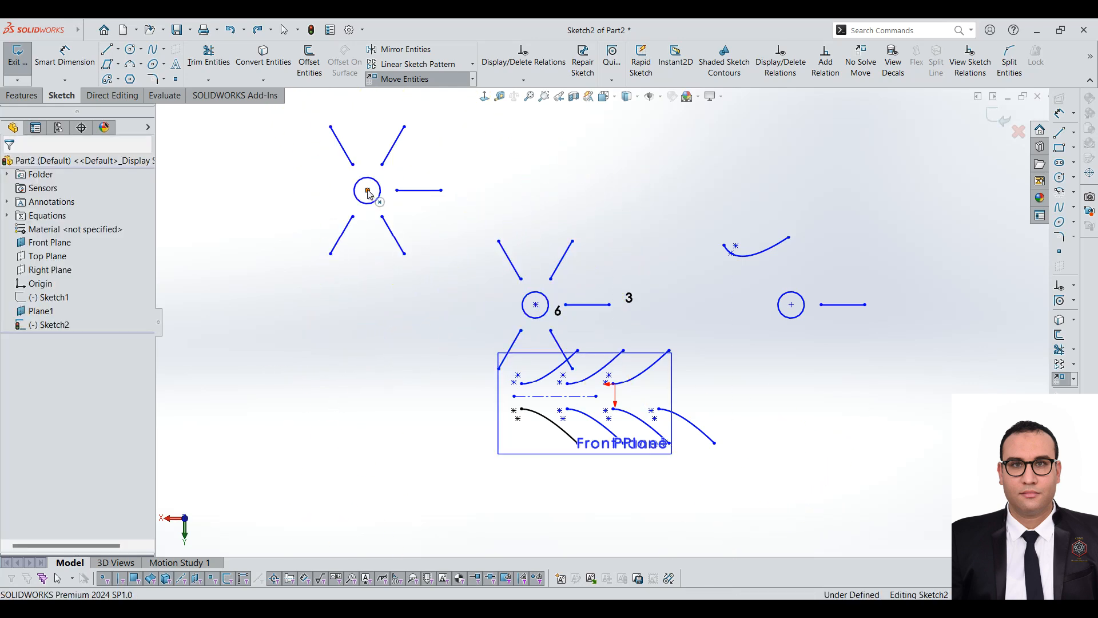
pyautogui.scroll(1, 603, 317)
pyautogui.scroll(-1, 636, 251)
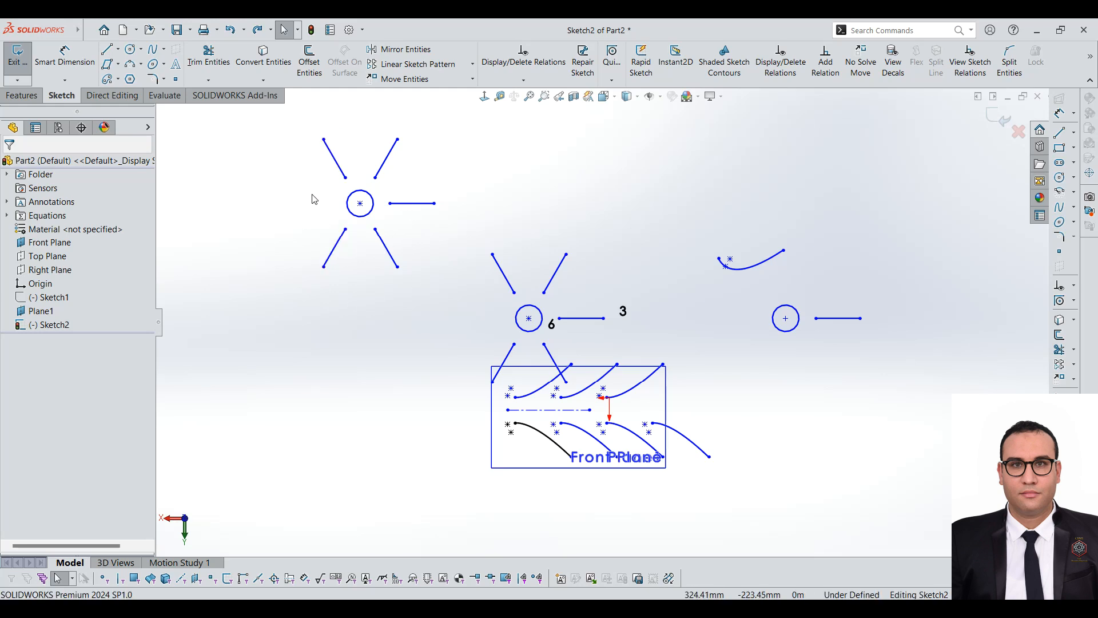
# Rotate the copied circle and its five lines by 26 degrees about the circle's center with Rotate Entities
pyautogui.click(473, 79)
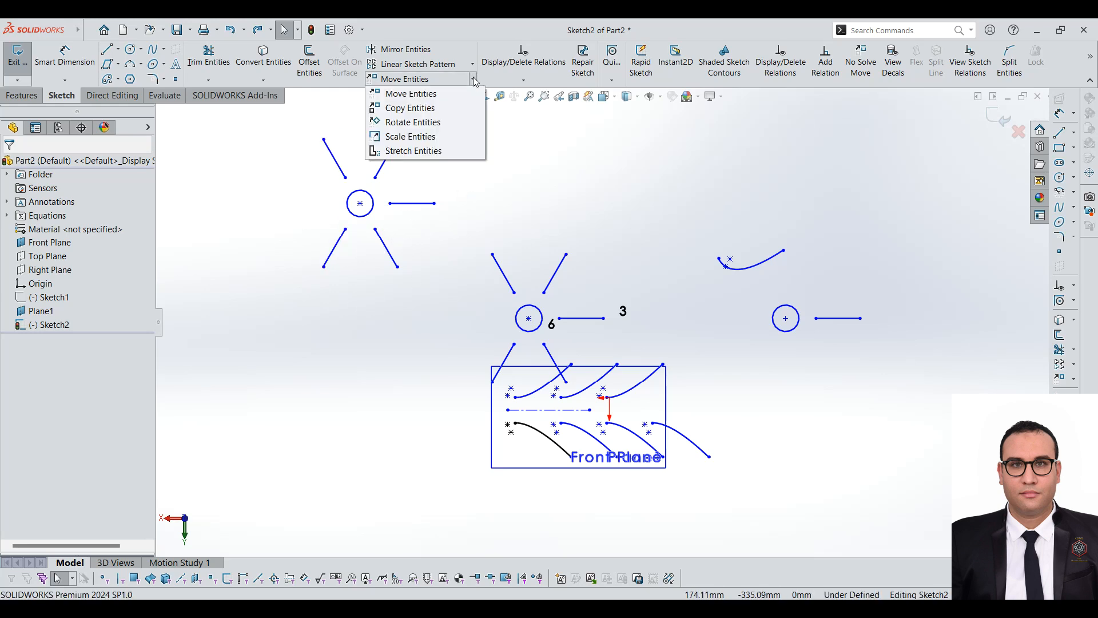
pyautogui.click(409, 122)
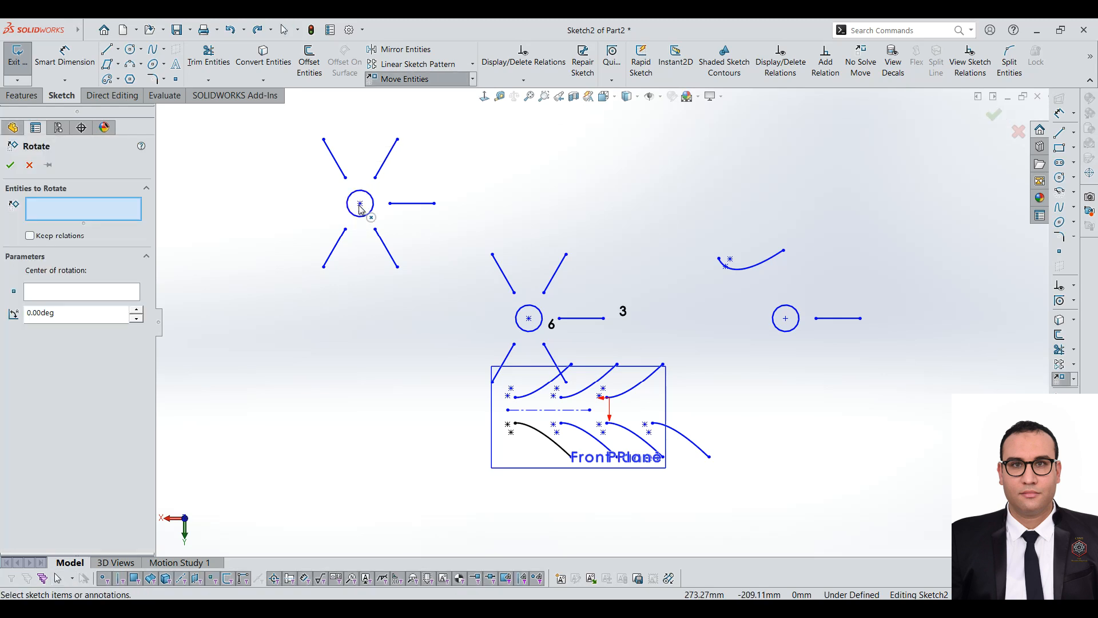
pyautogui.moveTo(285, 126); pyautogui.dragTo(444, 337)
pyautogui.click(87, 366)
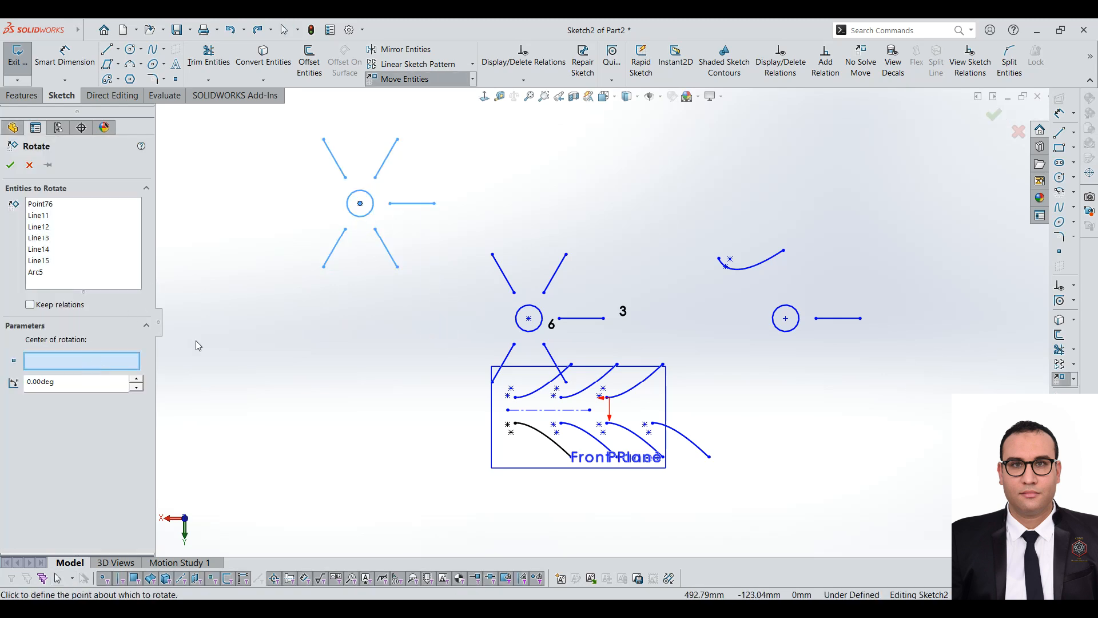
pyautogui.click(360, 203)
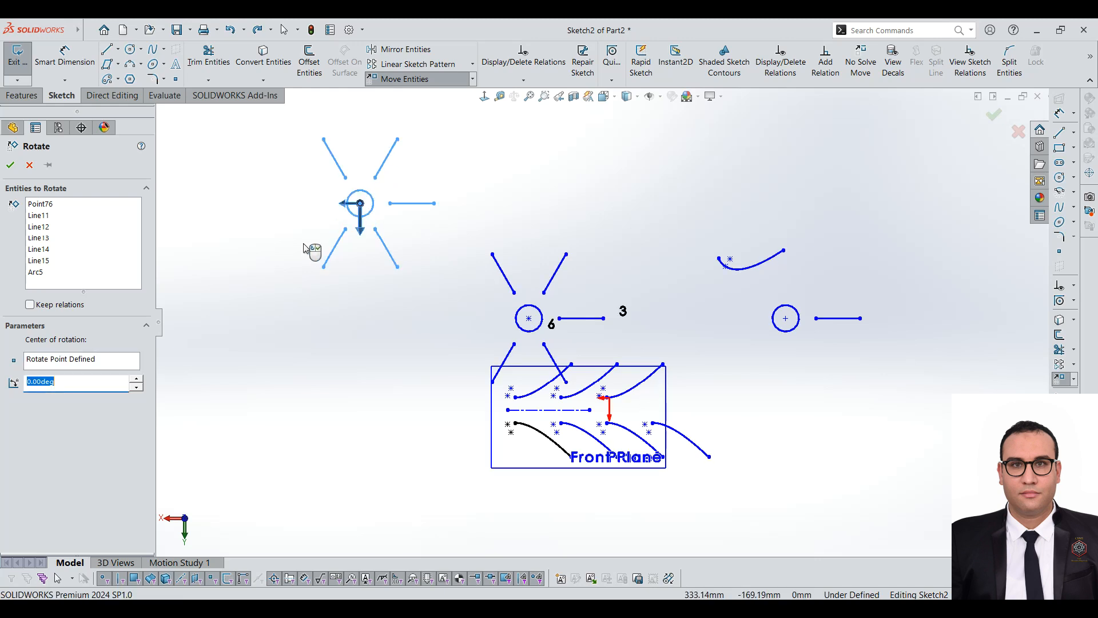
pyautogui.click(136, 381)
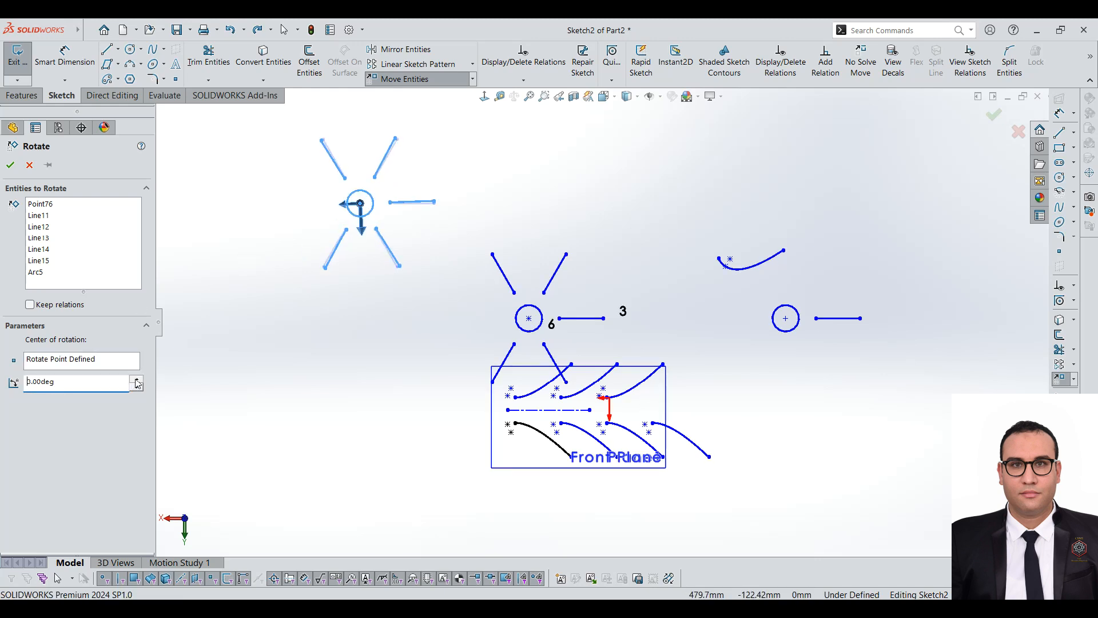
pyautogui.click(136, 381)
pyautogui.click(136, 382)
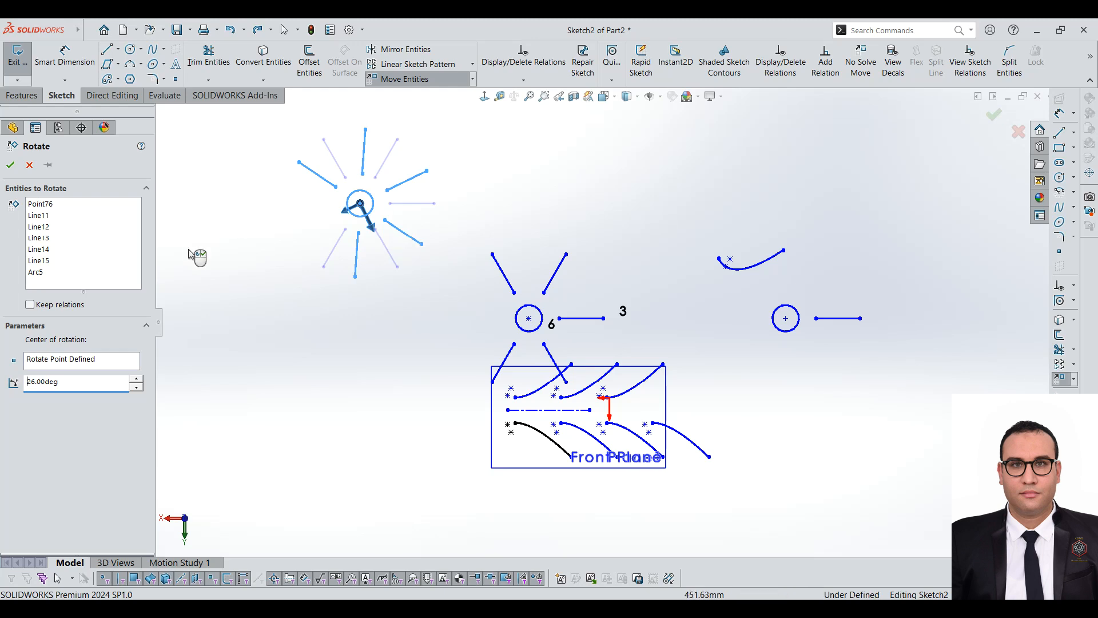
pyautogui.click(5, 170)
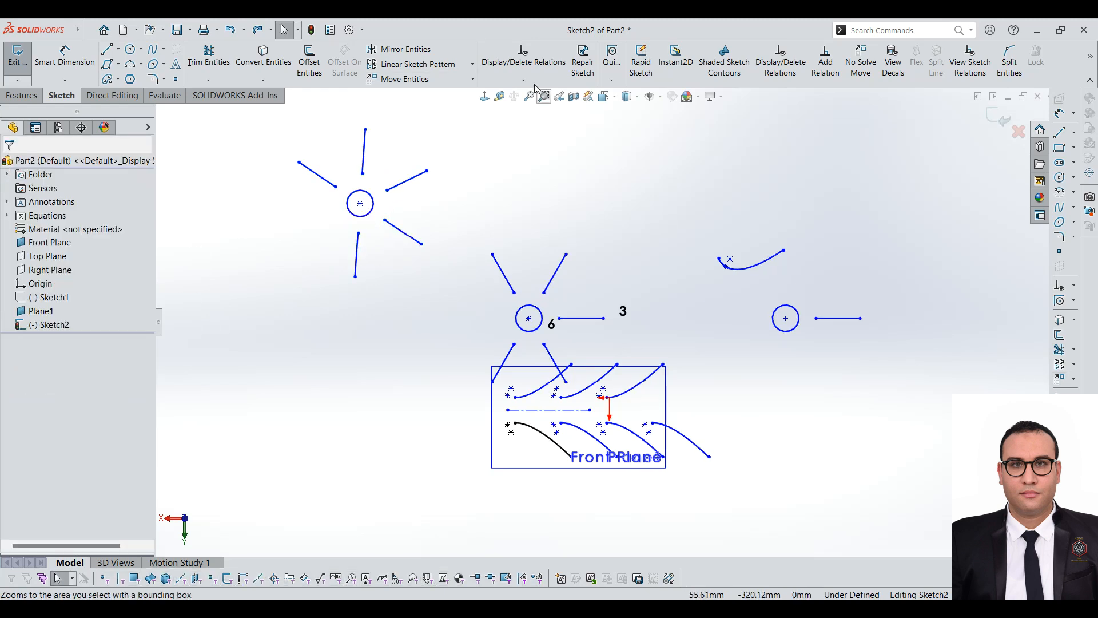
# Set up Scale Entities for the rotated circle and its five lines about the circle's center, with a scale factor of 2 and Copy enabled
pyautogui.click(473, 79)
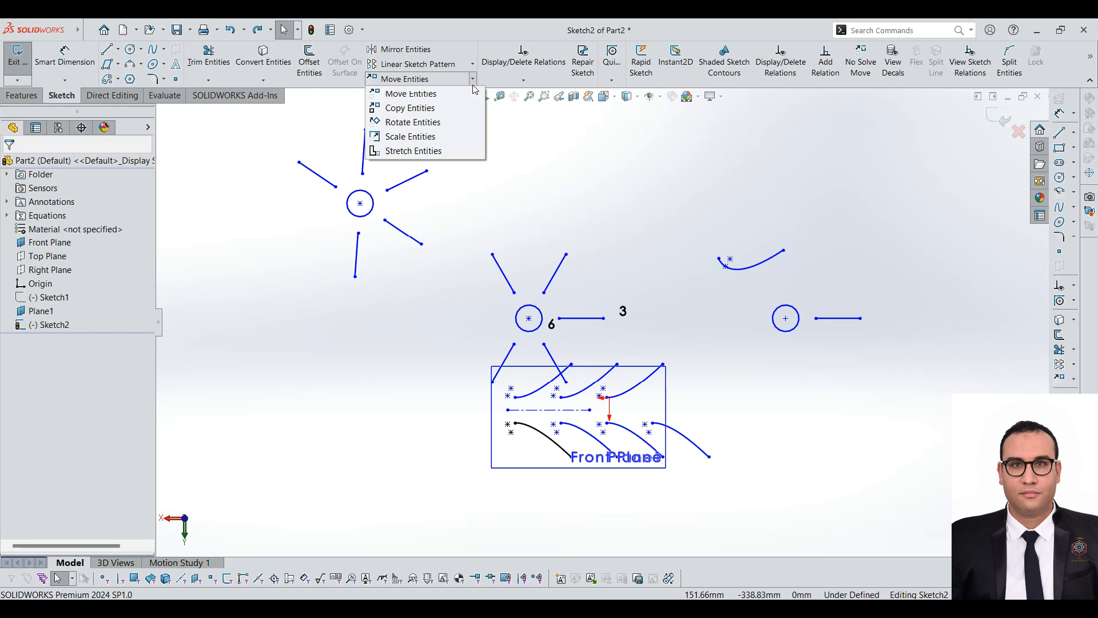
pyautogui.click(437, 142)
pyautogui.moveTo(276, 121); pyautogui.dragTo(448, 315)
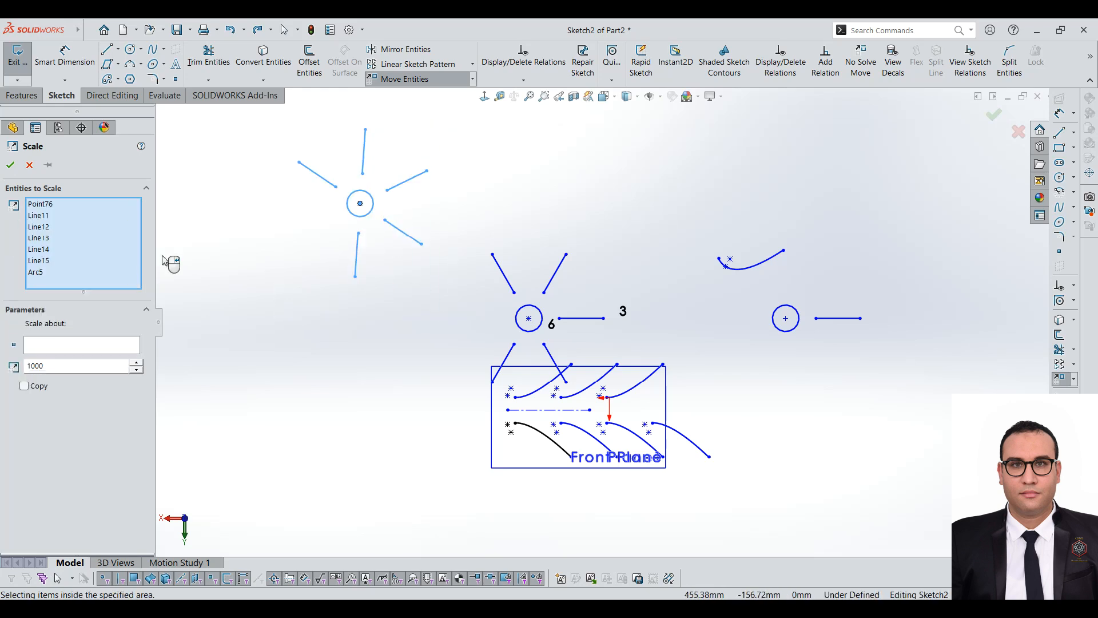
pyautogui.click(61, 348)
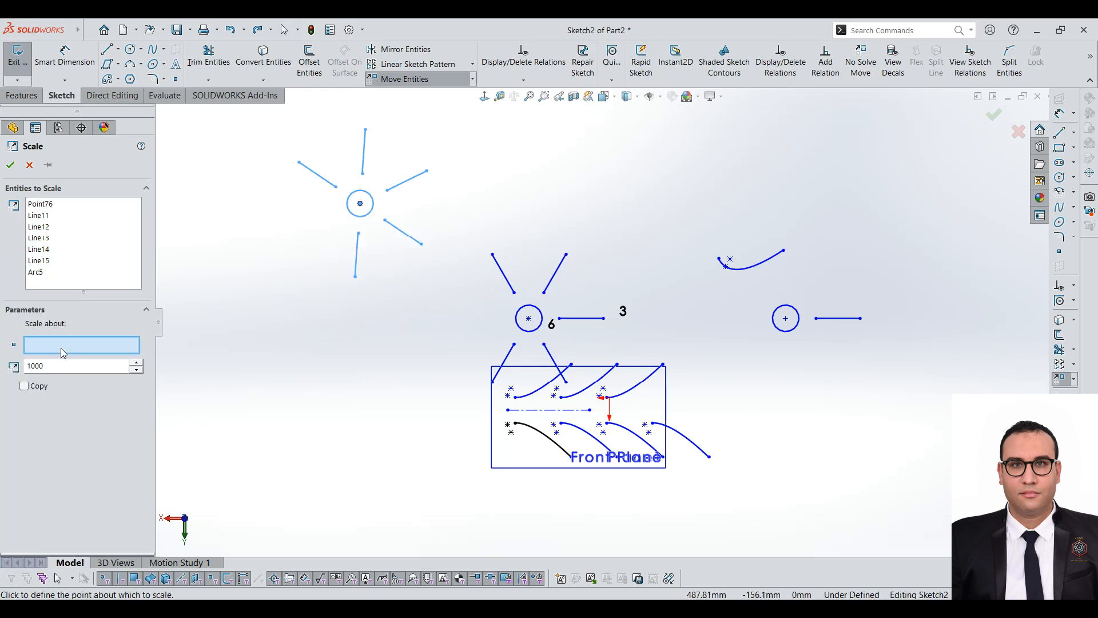
pyautogui.click(360, 203)
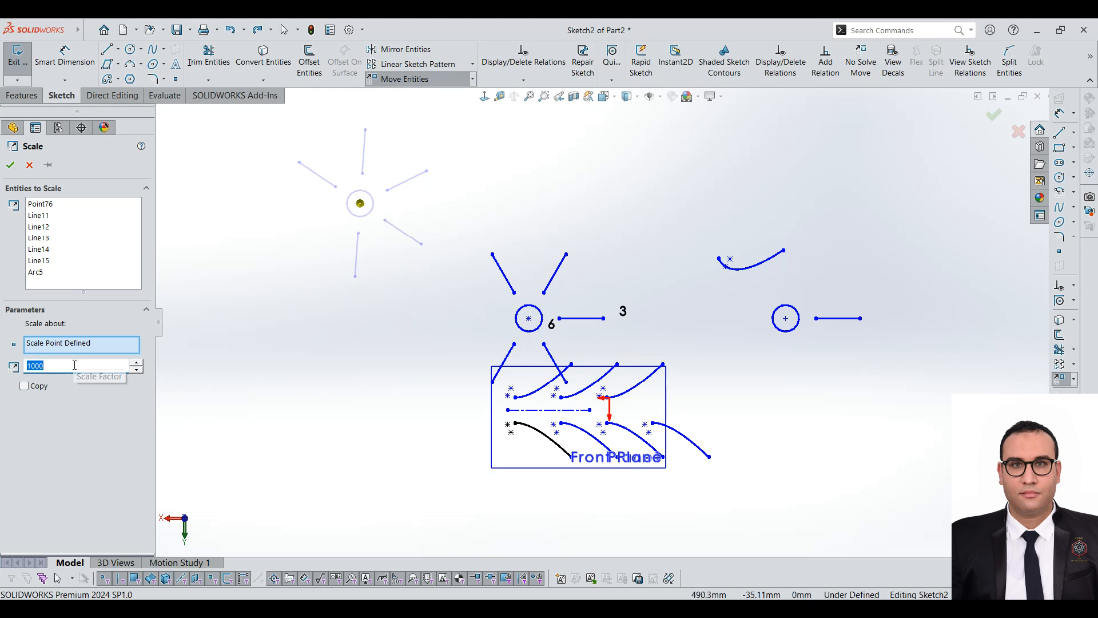
pyautogui.write('2')
pyautogui.click(24, 386)
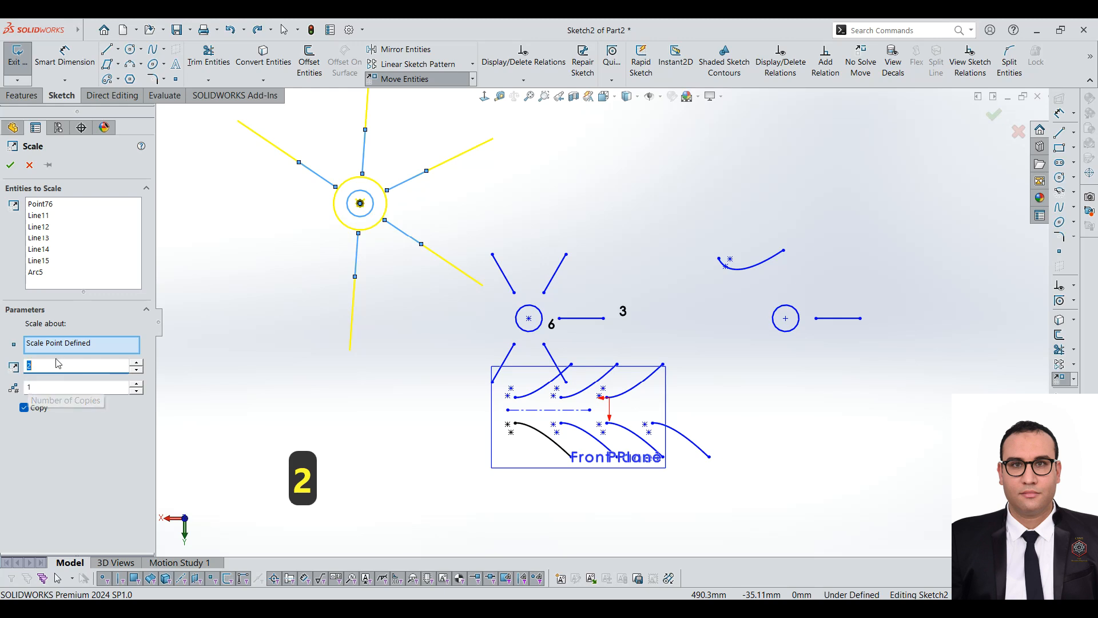
# Try scale factors of 4 and 0.5 for the copy of the circle and its lines
pyautogui.write('4')
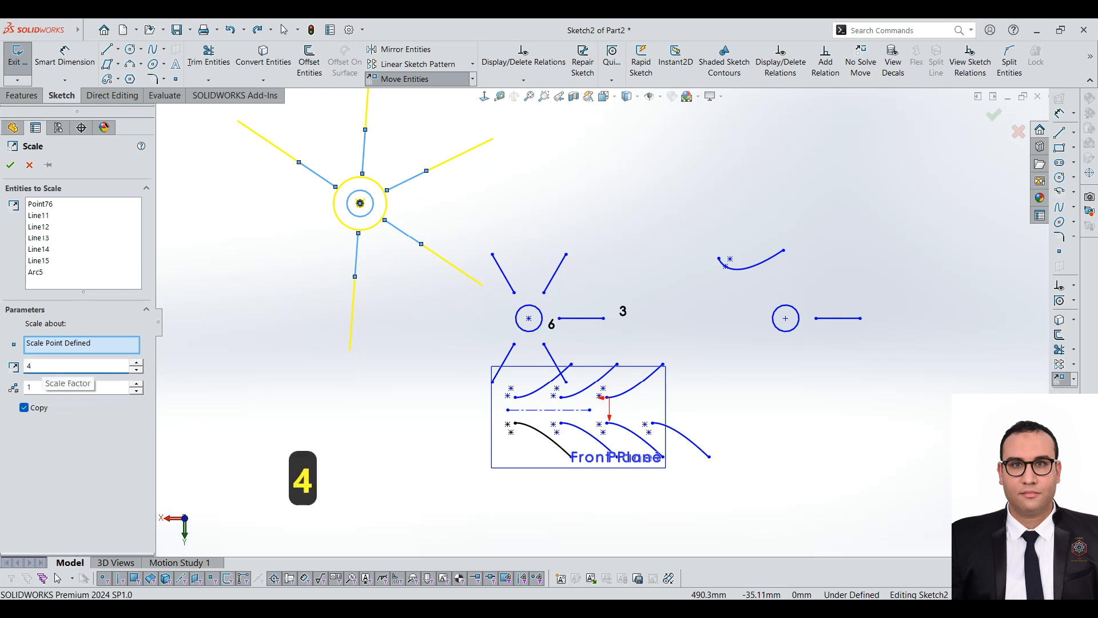
pyautogui.press('Return')
pyautogui.press('z')
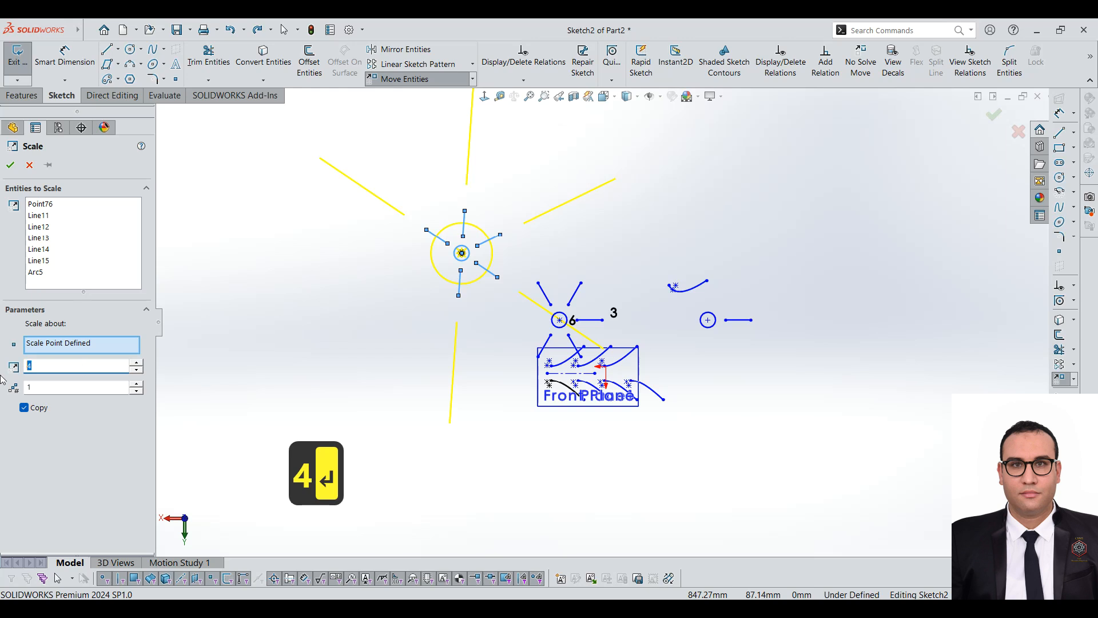
pyautogui.write('0.5')
pyautogui.press('Return')
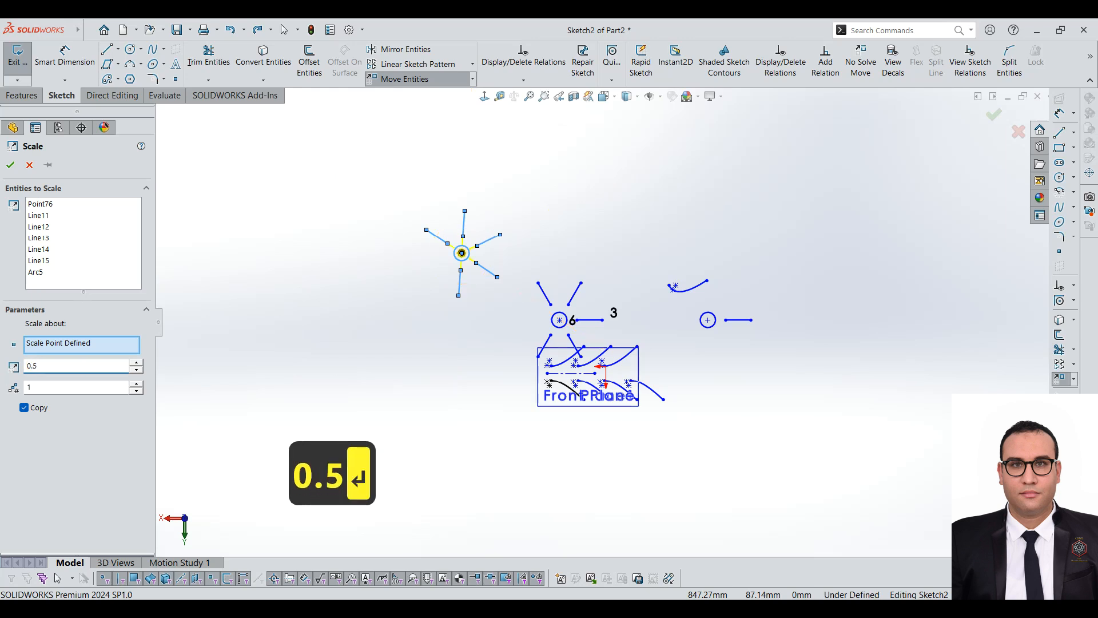
pyautogui.scroll(-5, 497, 214)
pyautogui.scroll(-3, 344, 347)
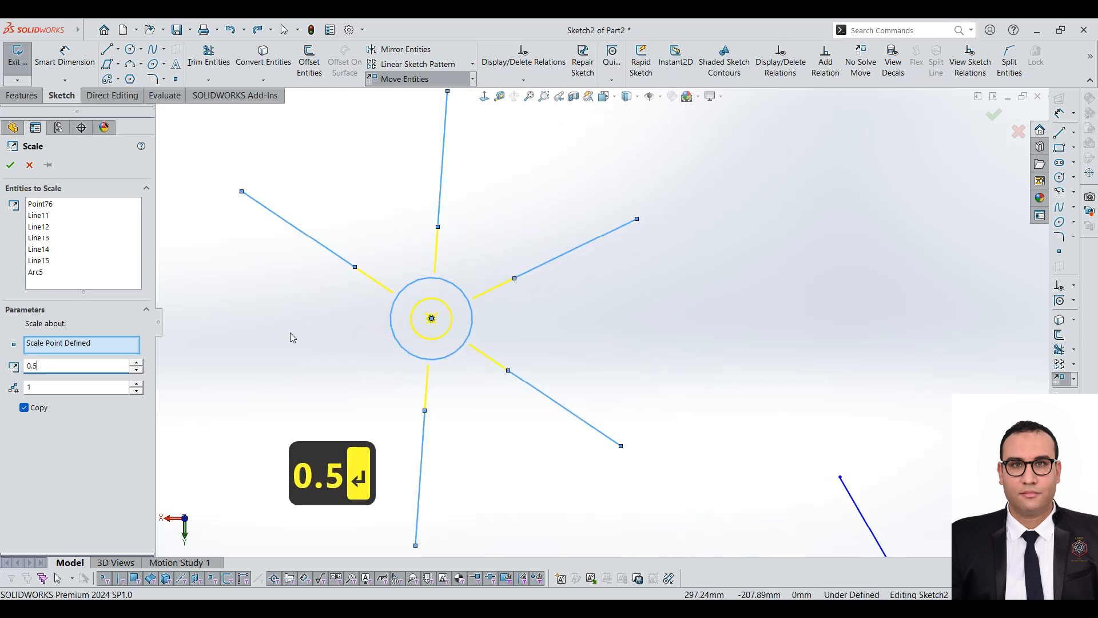
# Set the scale factor to 0.1 for the copy of the circle and its lines
pyautogui.press('BackSpace')
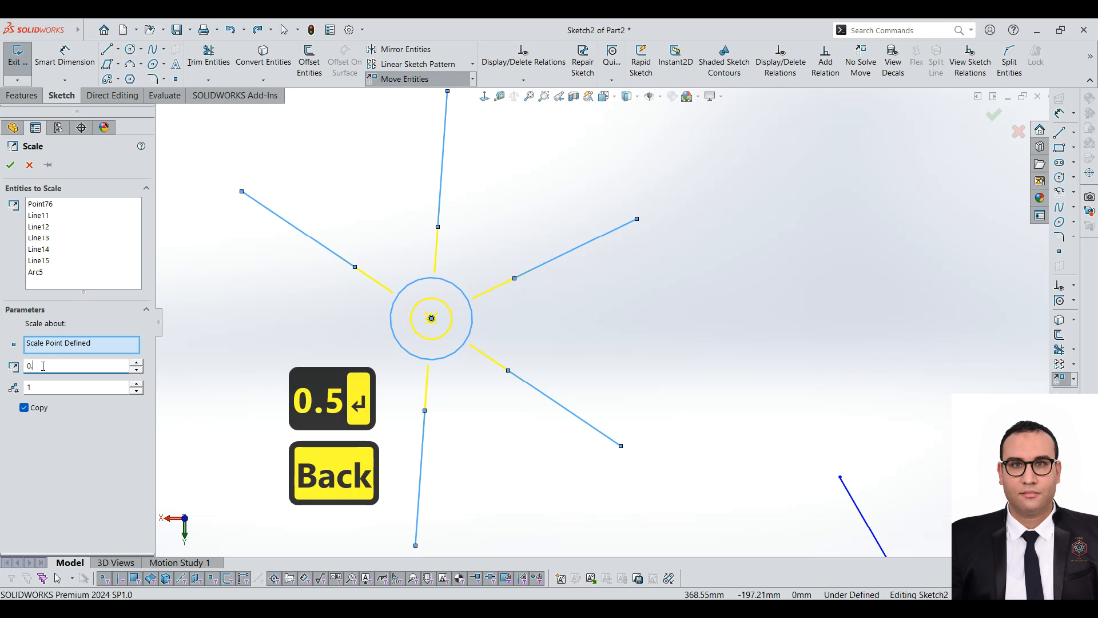
pyautogui.write('1')
pyautogui.press('Return')
pyautogui.scroll(-6, 437, 320)
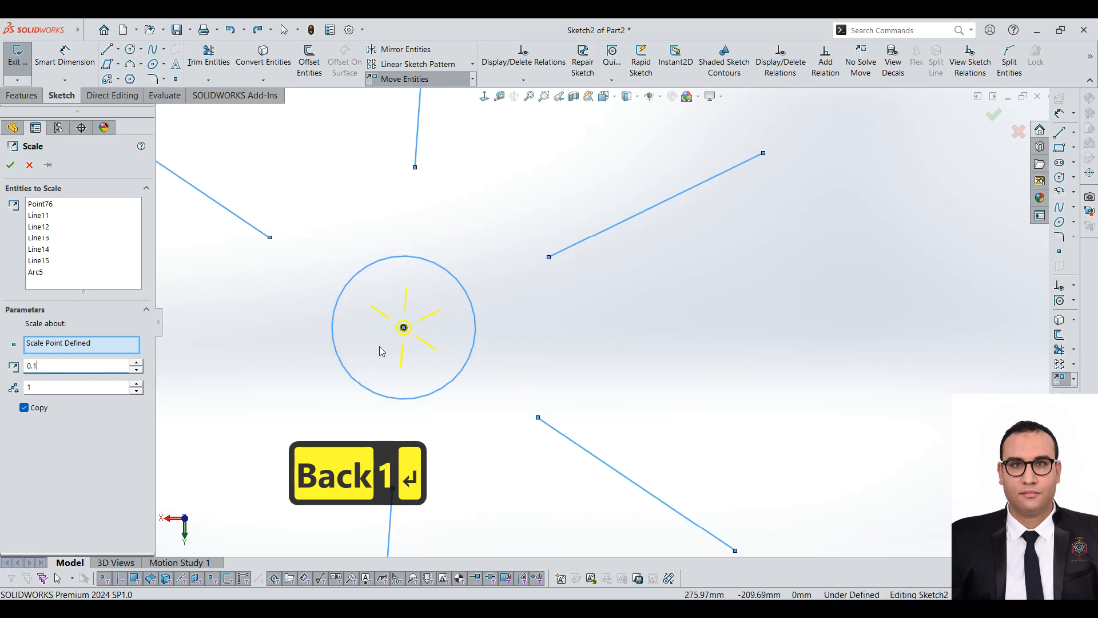
pyautogui.scroll(4, 427, 342)
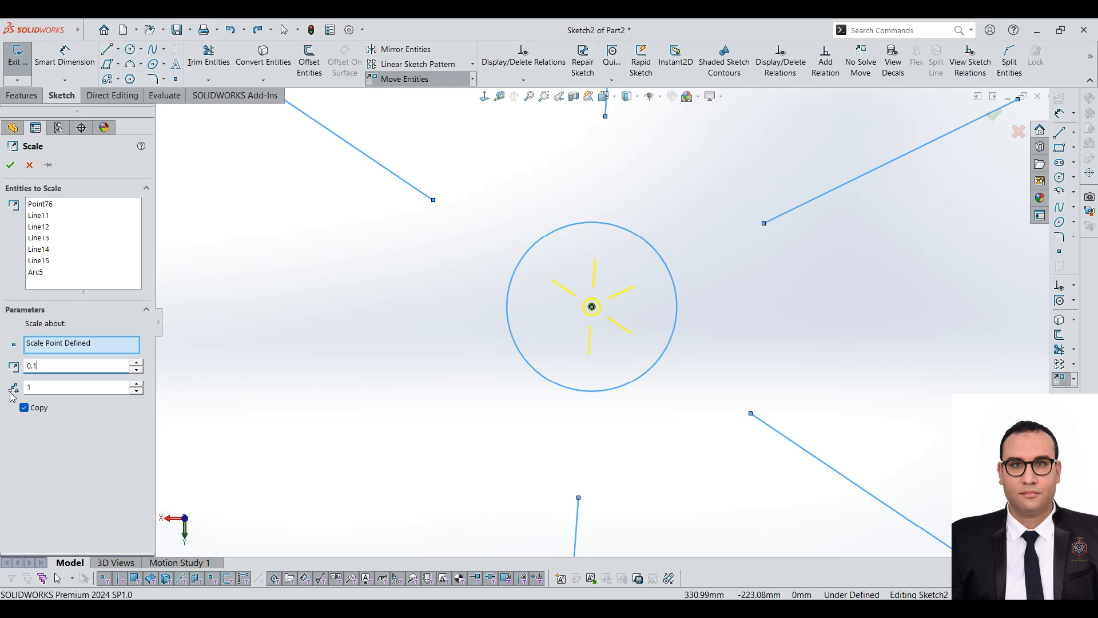
# Preview the 0.1 scaling without Copy, re-enable Copy, and create the scaled copy inside the circle
pyautogui.click(24, 408)
pyautogui.scroll(5, 512, 281)
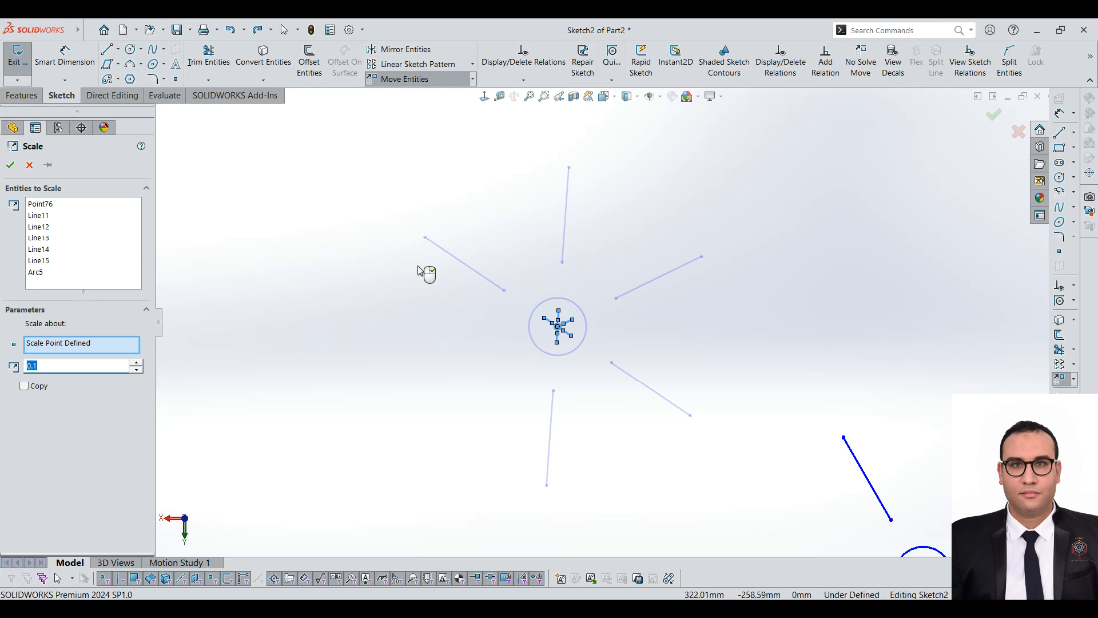
pyautogui.scroll(-6, 572, 343)
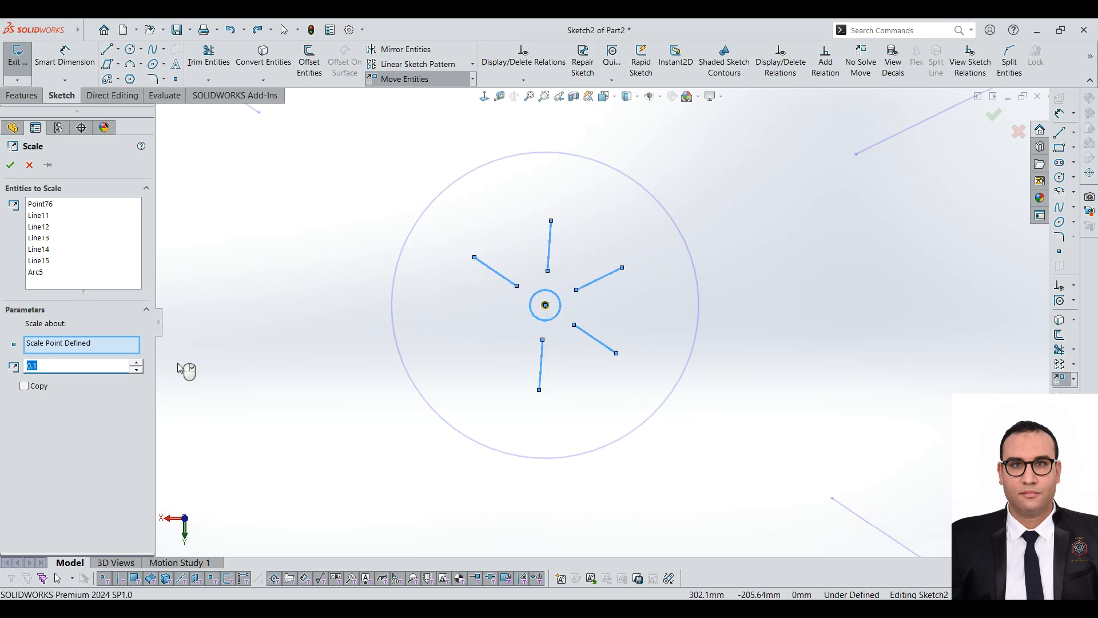
pyautogui.click(24, 386)
pyautogui.scroll(4, 602, 321)
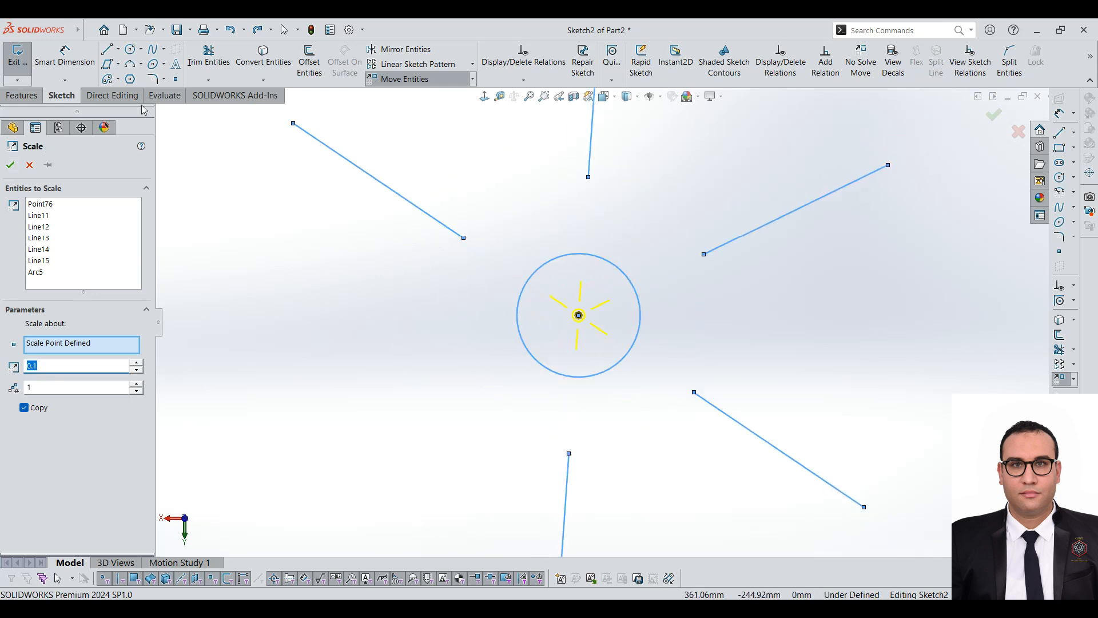
pyautogui.click(10, 166)
pyautogui.scroll(5, 811, 325)
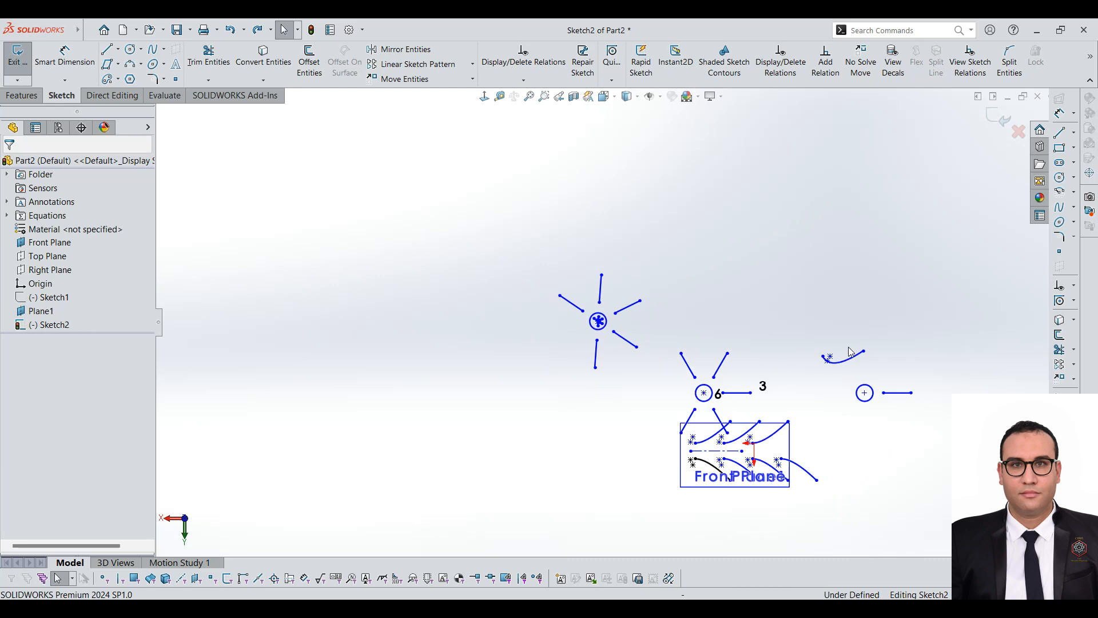
pyautogui.scroll(-1, 900, 397)
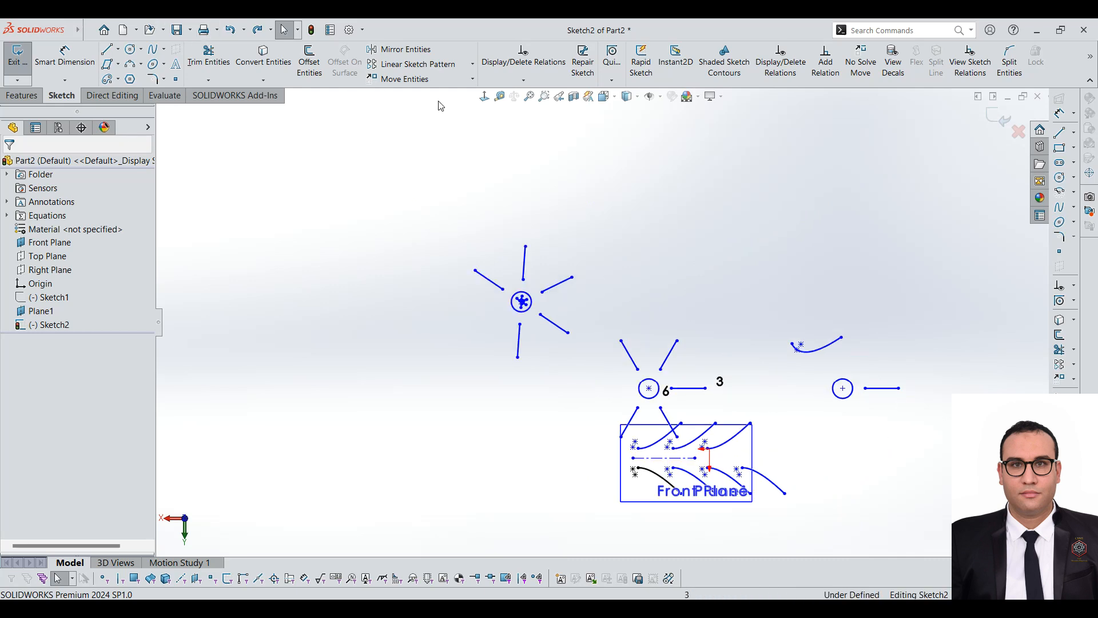
# Examine the sketch's existing relations with Display/Delete Relations, including Coincident2 and Symmetric0
pyautogui.click(472, 79)
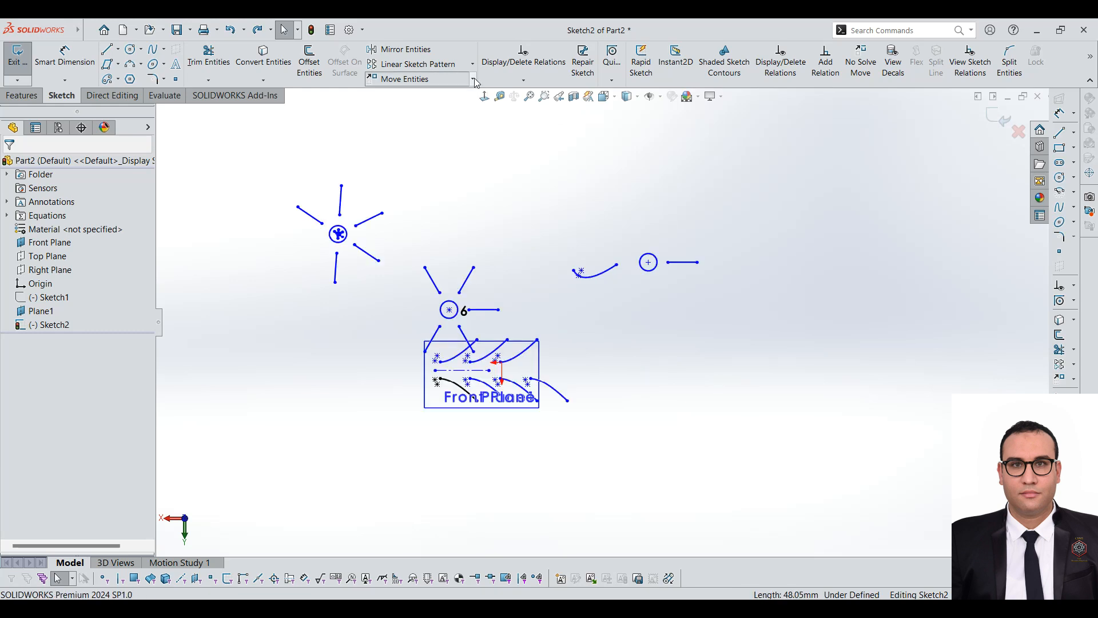
pyautogui.click(474, 80)
pyautogui.click(474, 80)
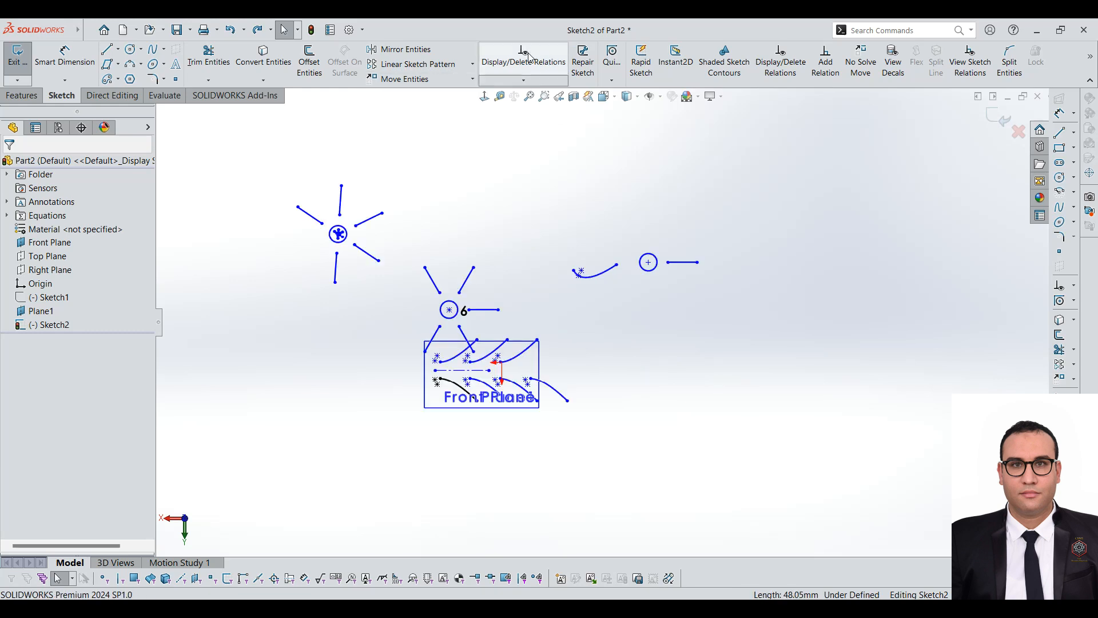
pyautogui.click(519, 83)
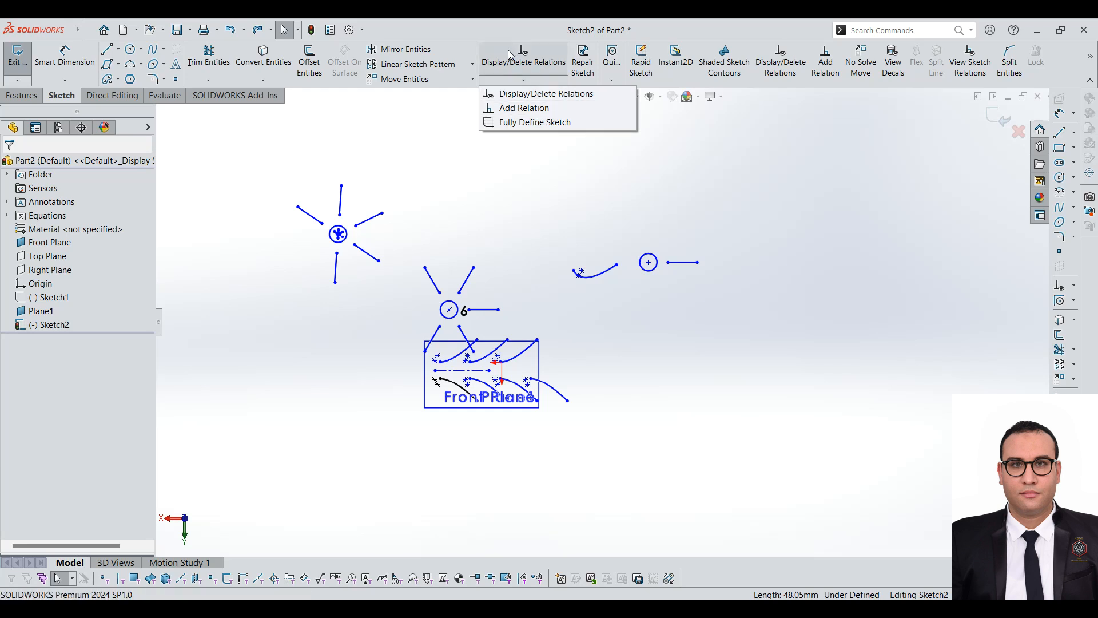
pyautogui.click(517, 93)
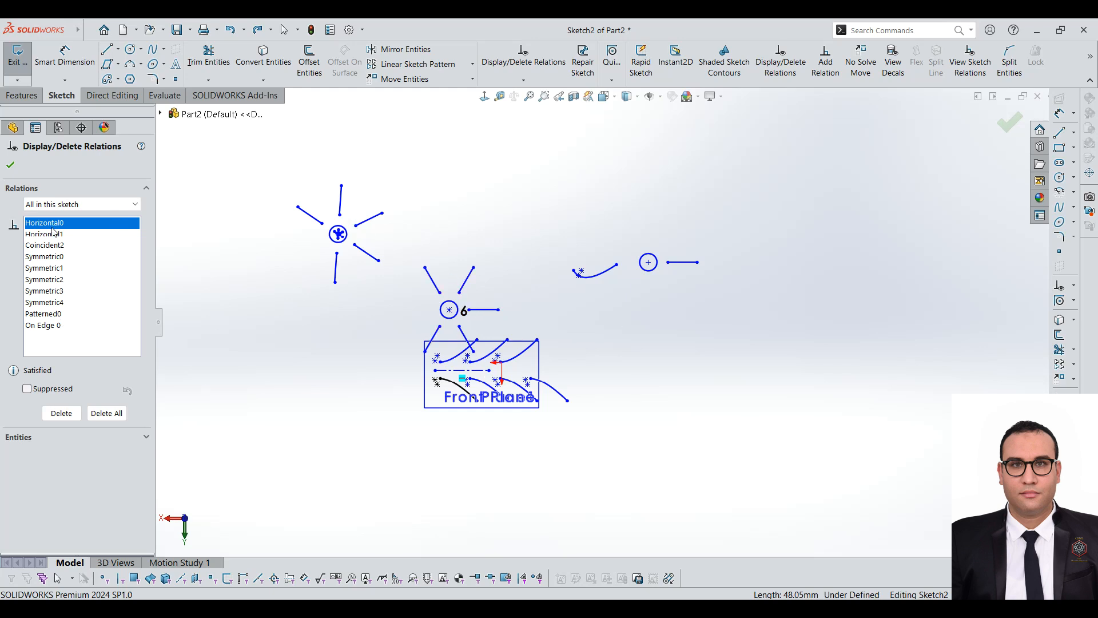
pyautogui.scroll(-3, 543, 451)
pyautogui.scroll(2, 392, 271)
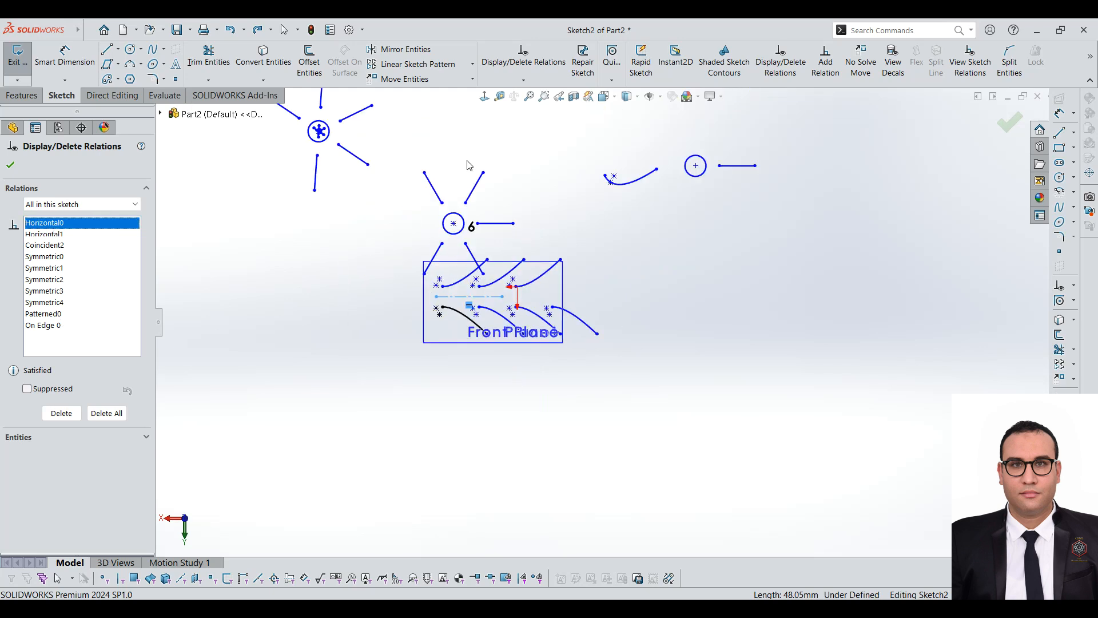
pyautogui.scroll(-2, 468, 172)
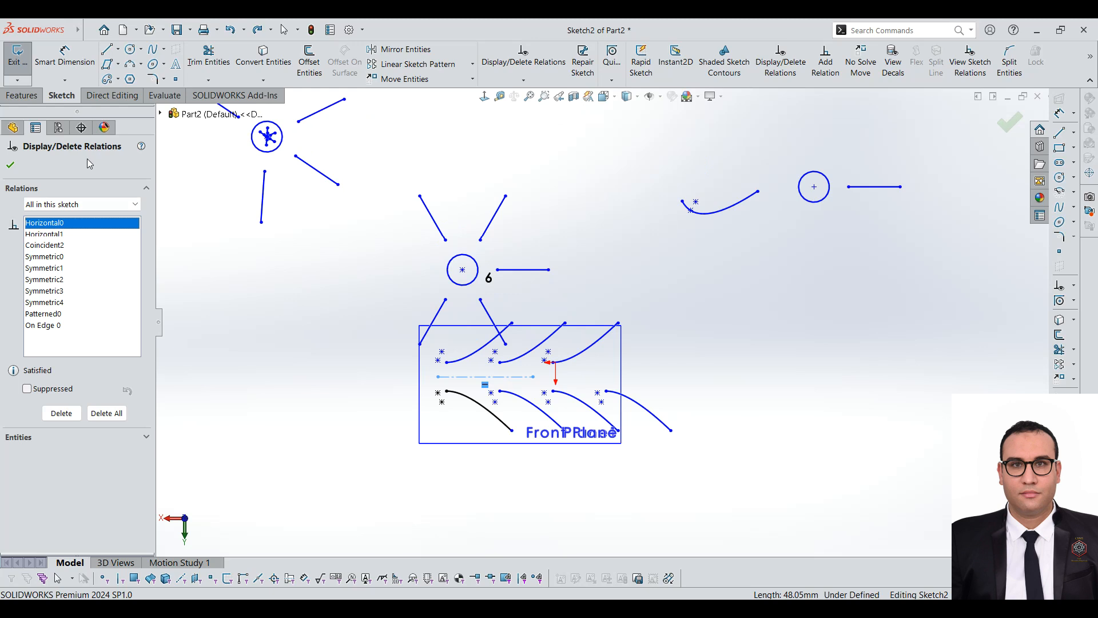
pyautogui.click(56, 246)
pyautogui.click(61, 257)
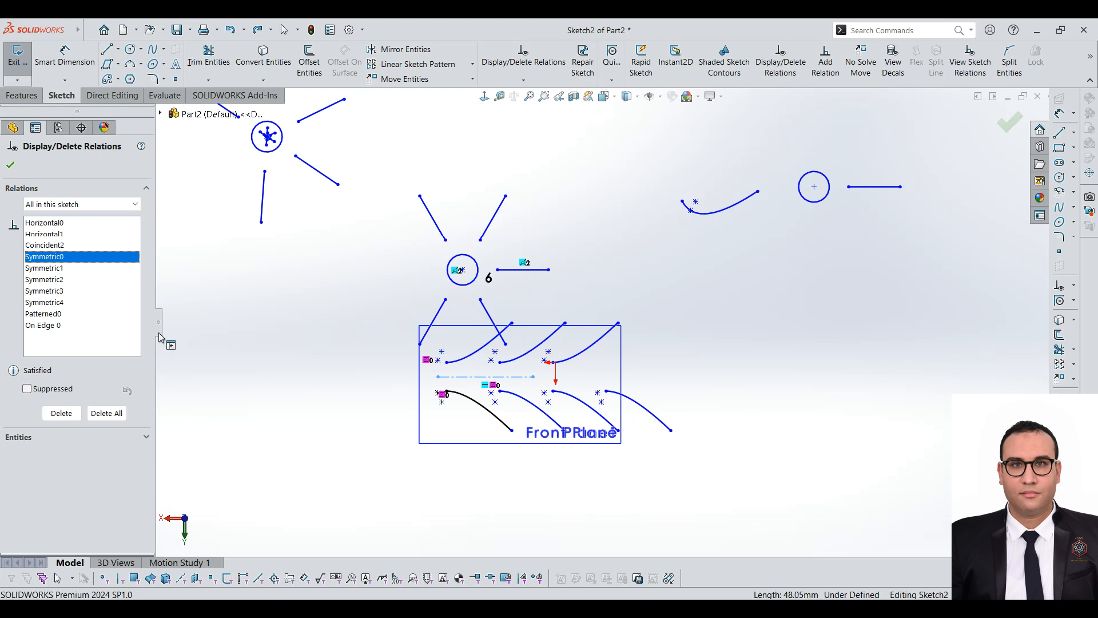
pyautogui.scroll(2, 575, 209)
pyautogui.scroll(-1, 586, 145)
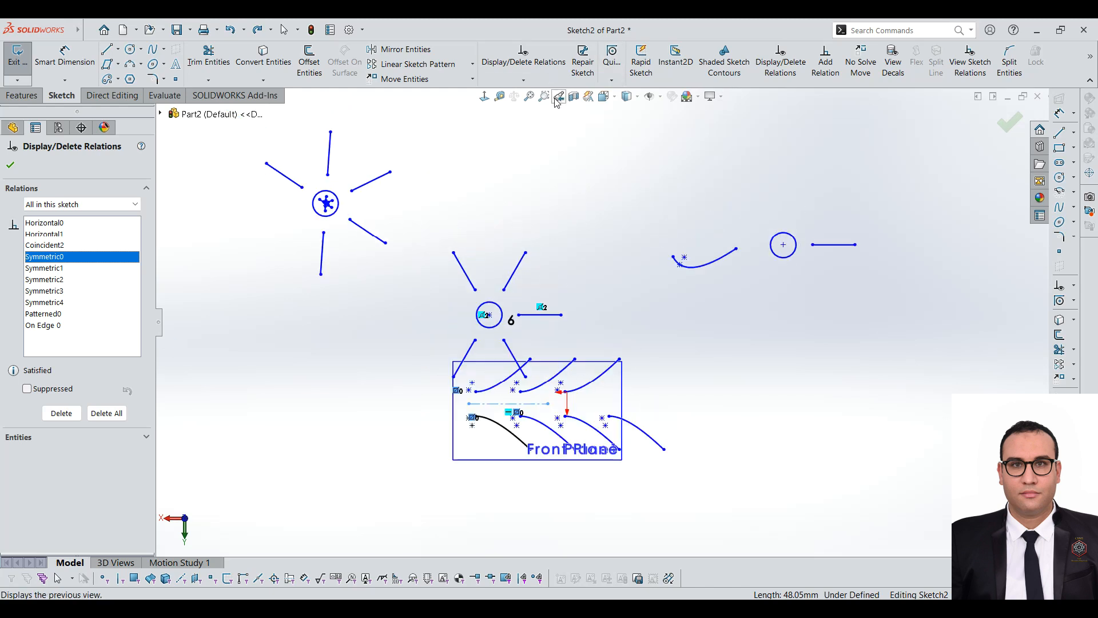
# Add a perpendicular relation between the rotated pattern's top line and its upper-right line with Add Relation
pyautogui.click(522, 80)
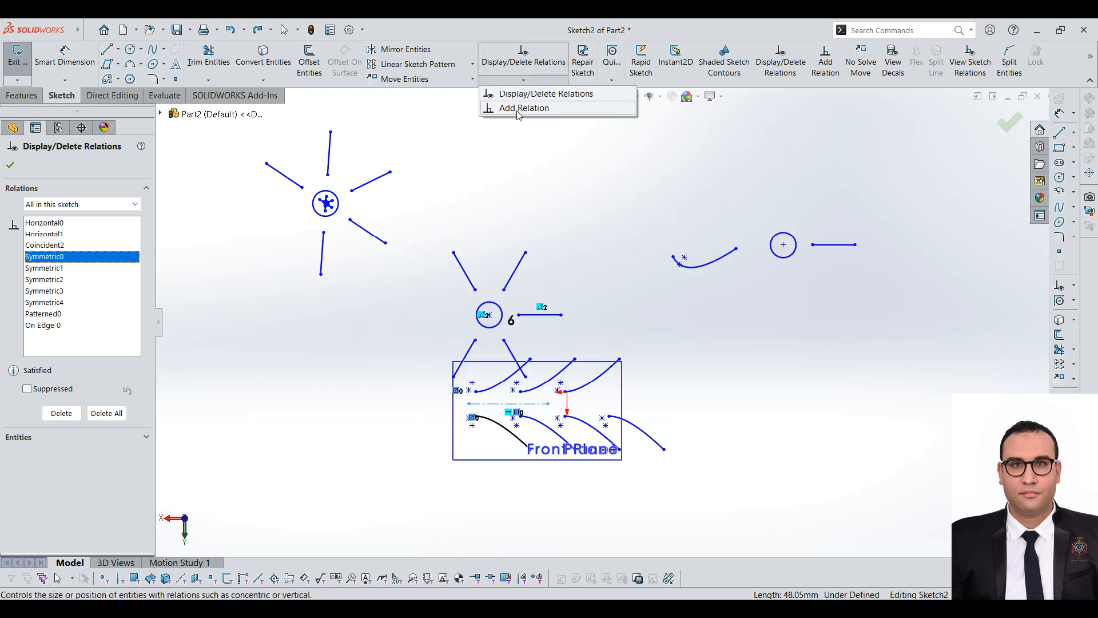
pyautogui.click(522, 108)
pyautogui.scroll(-2, 337, 162)
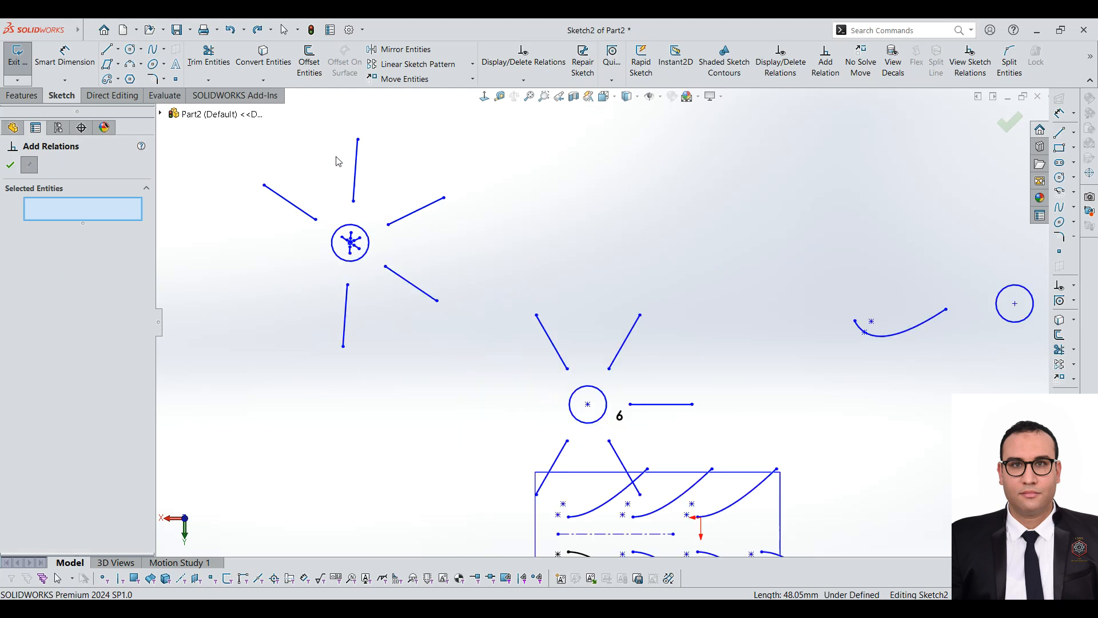
pyautogui.click(362, 186)
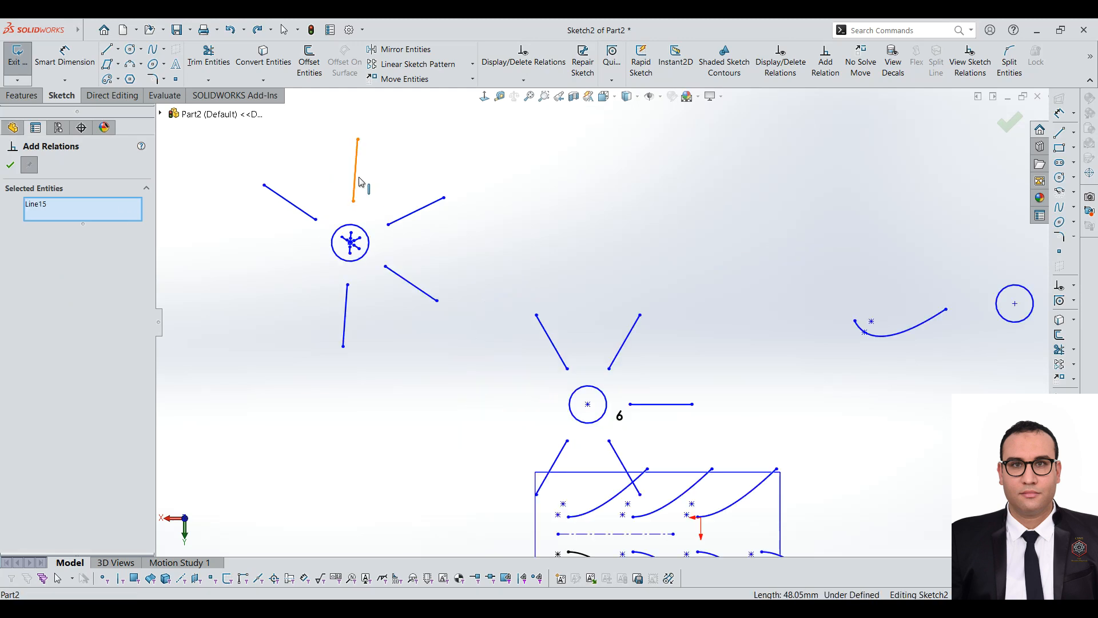
pyautogui.click(410, 220)
pyautogui.click(14, 424)
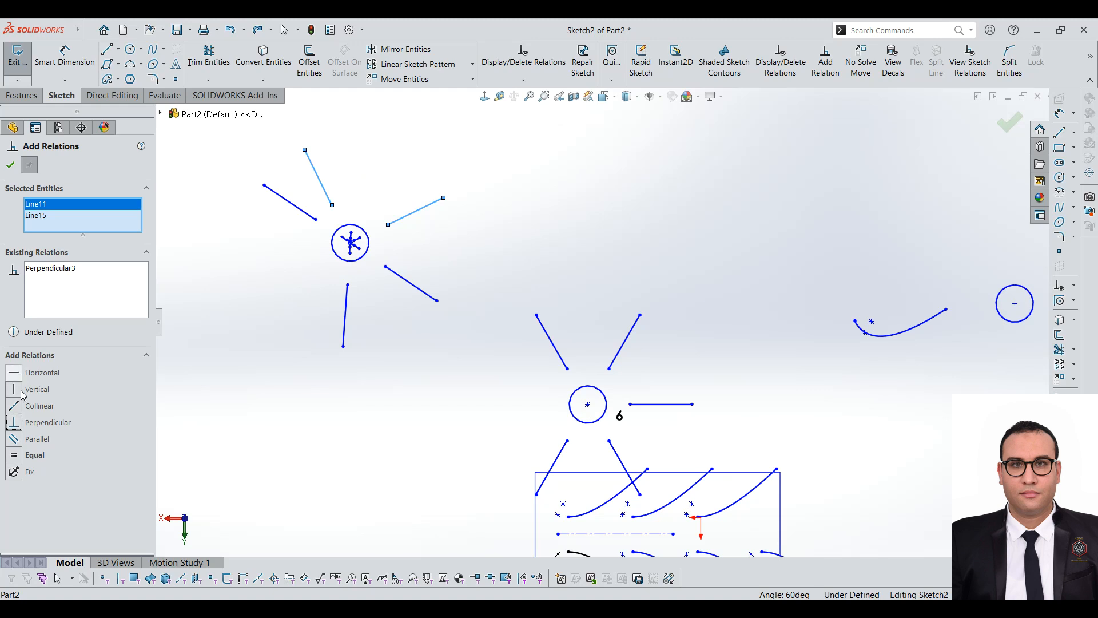
pyautogui.scroll(5, 566, 255)
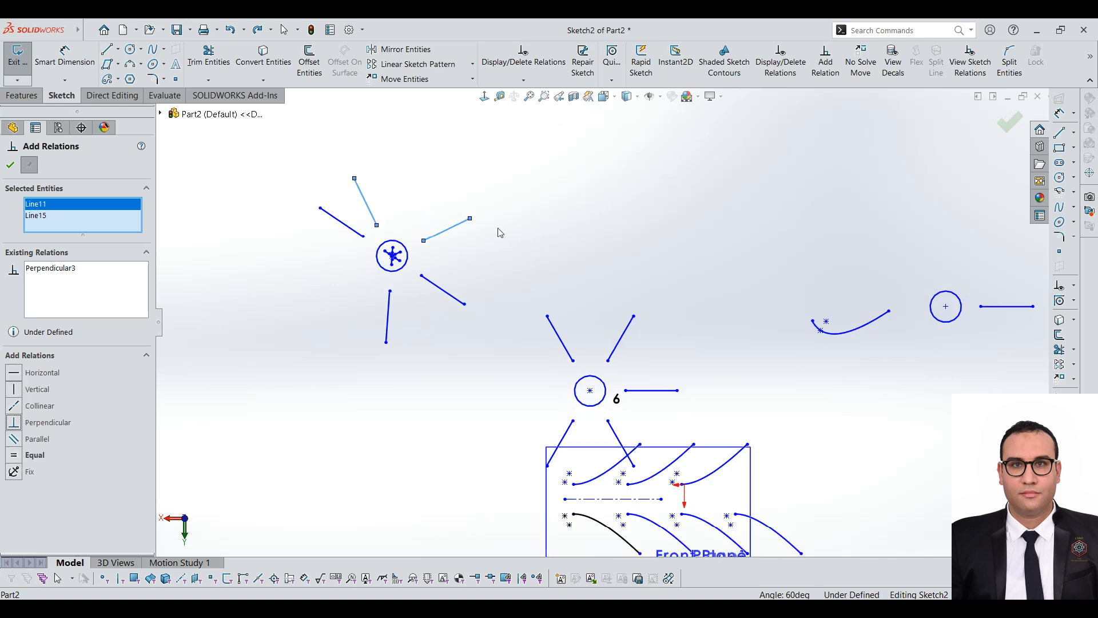
pyautogui.scroll(-2, 613, 279)
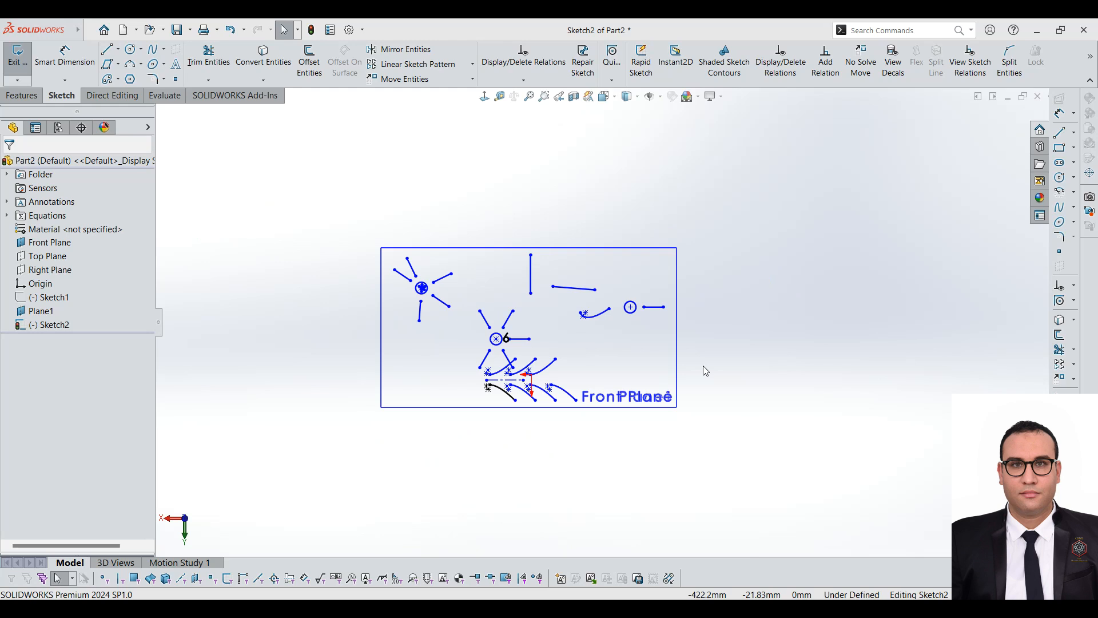
pyautogui.scroll(-4, 461, 329)
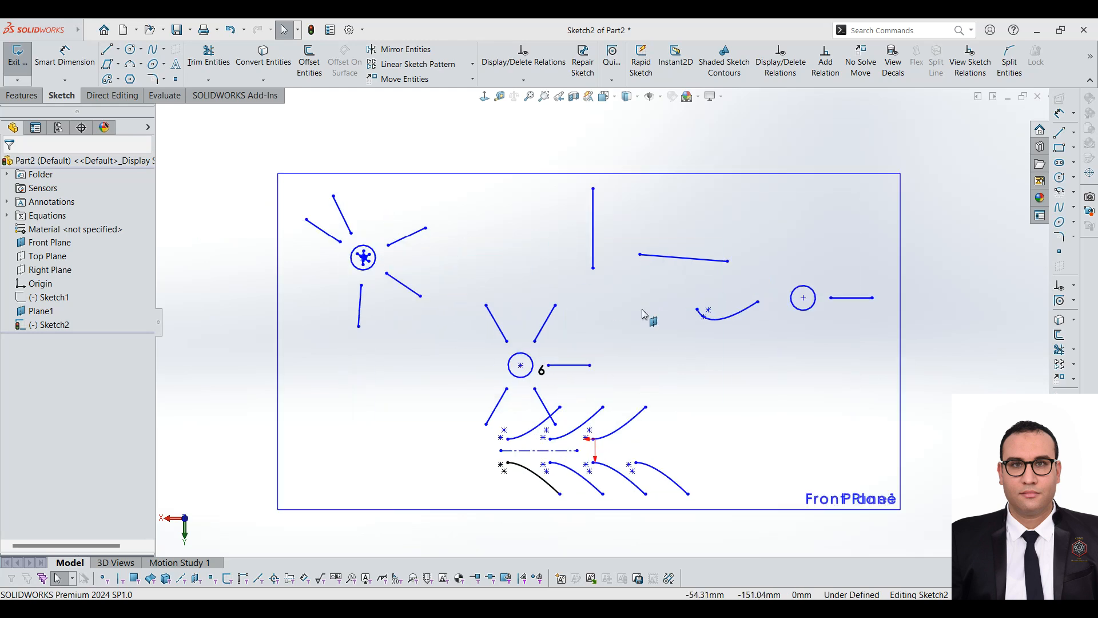
pyautogui.scroll(-2, 705, 243)
pyautogui.scroll(1, 702, 237)
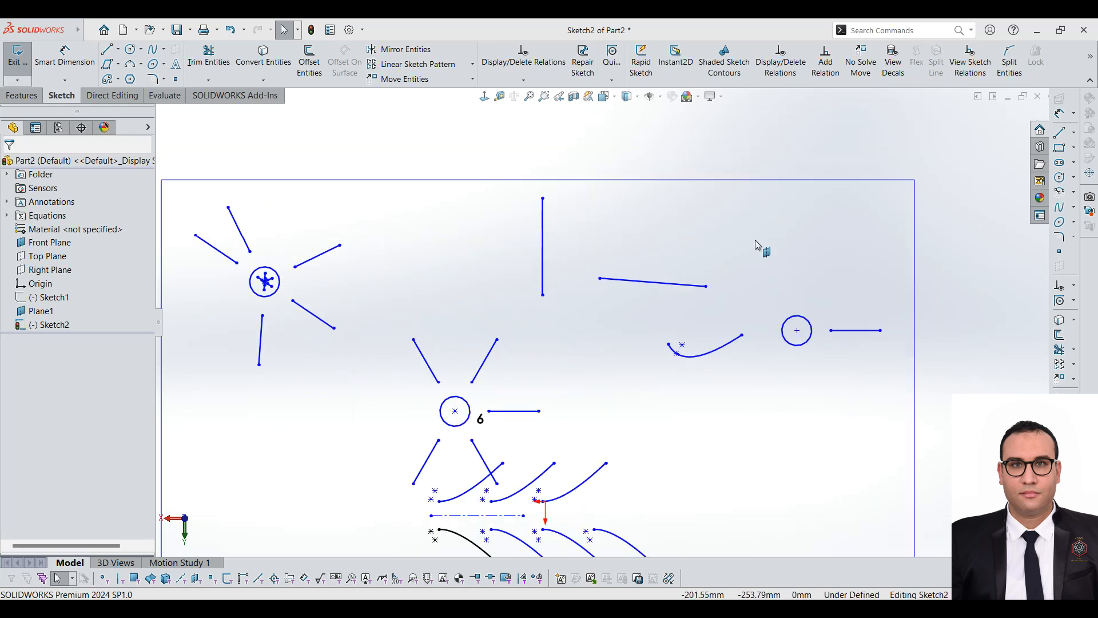
pyautogui.click(649, 284)
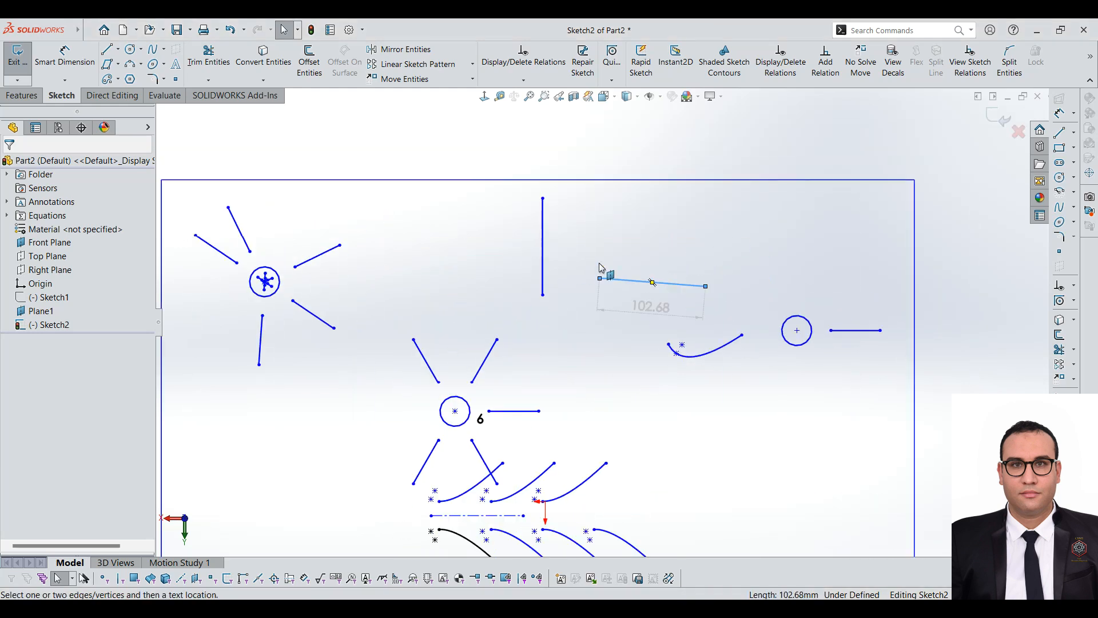
pyautogui.click(543, 272)
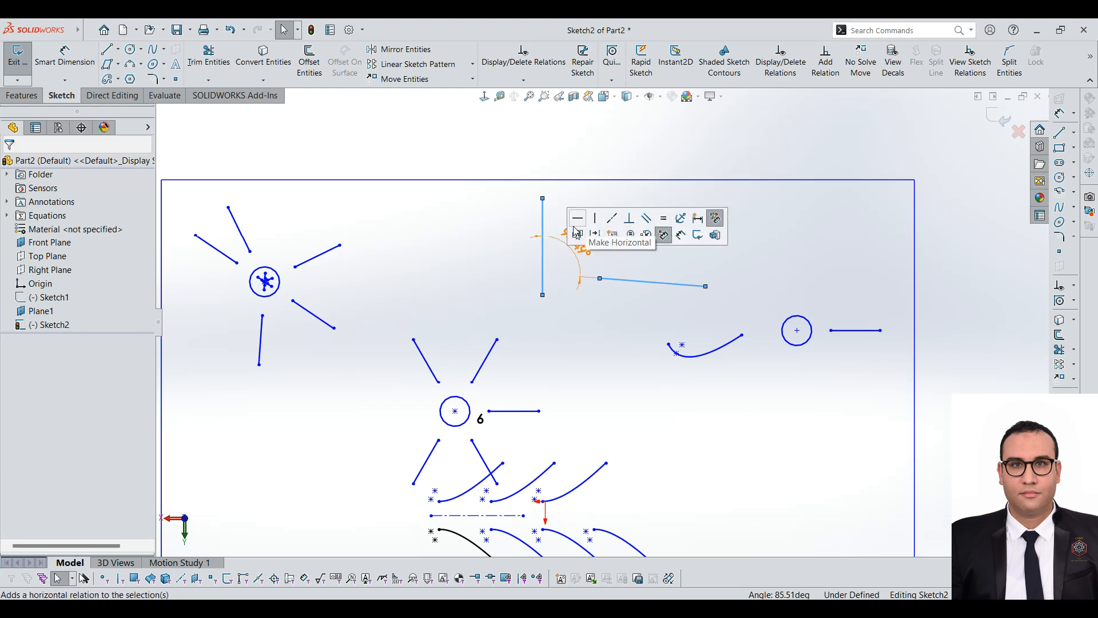
pyautogui.click(523, 81)
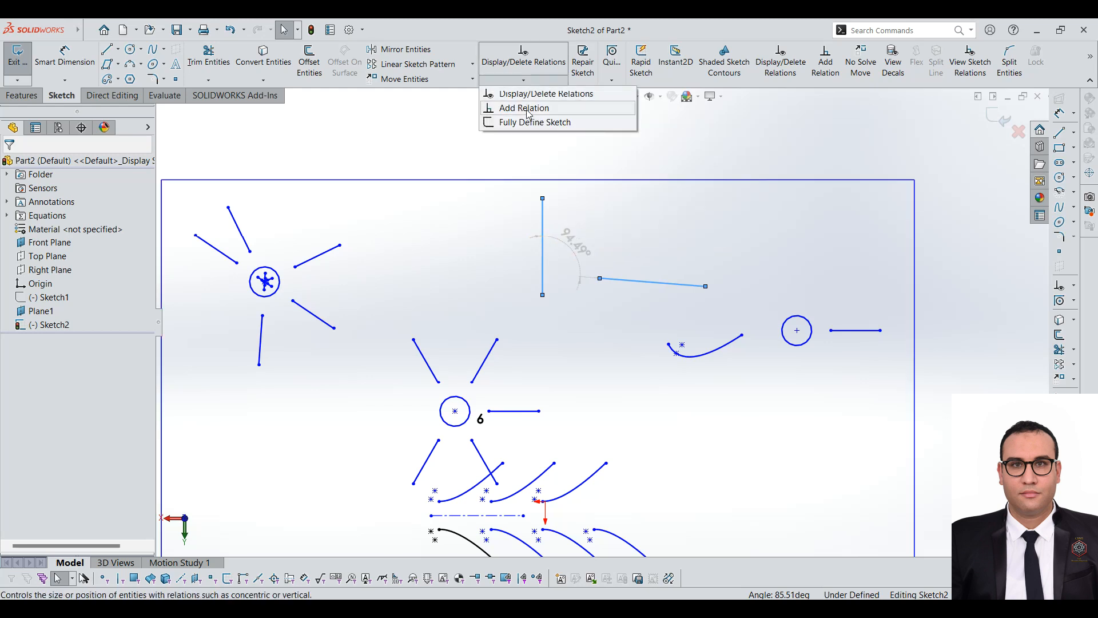
pyautogui.click(659, 250)
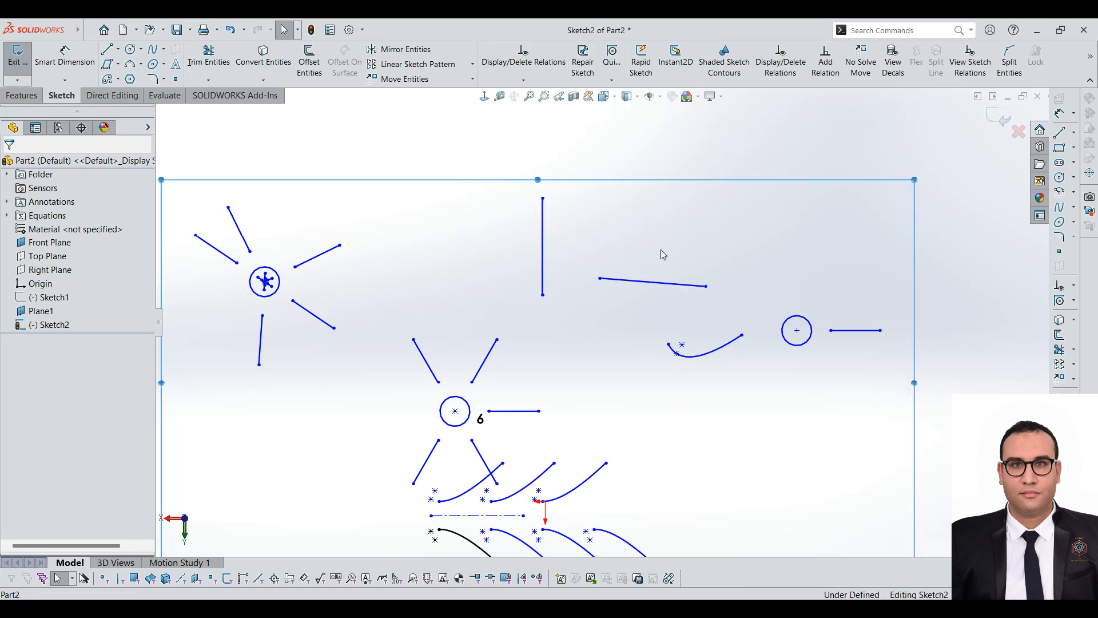
# Try a collinear relation between the separate vertical line and the slightly slanted line beside it, and undo it
pyautogui.click(626, 284)
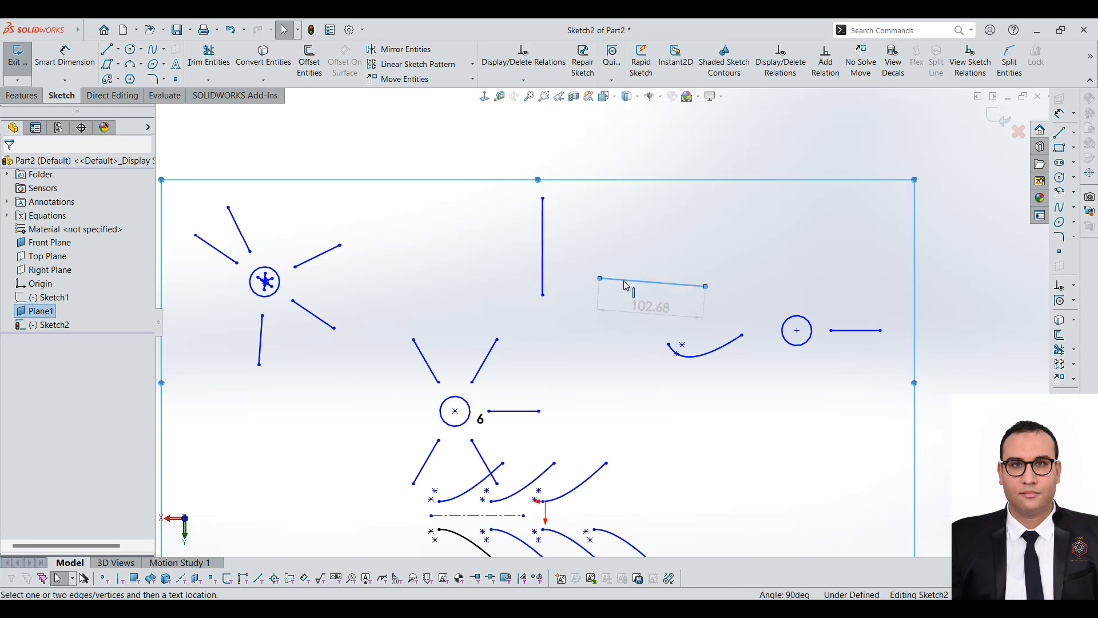
pyautogui.click(542, 286)
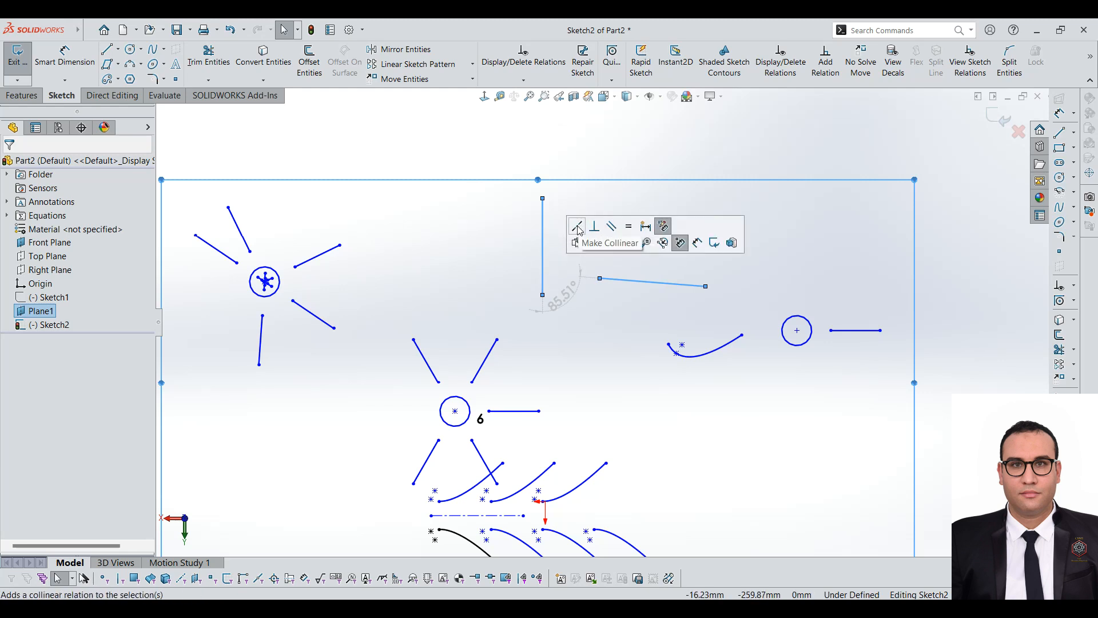
pyautogui.click(579, 230)
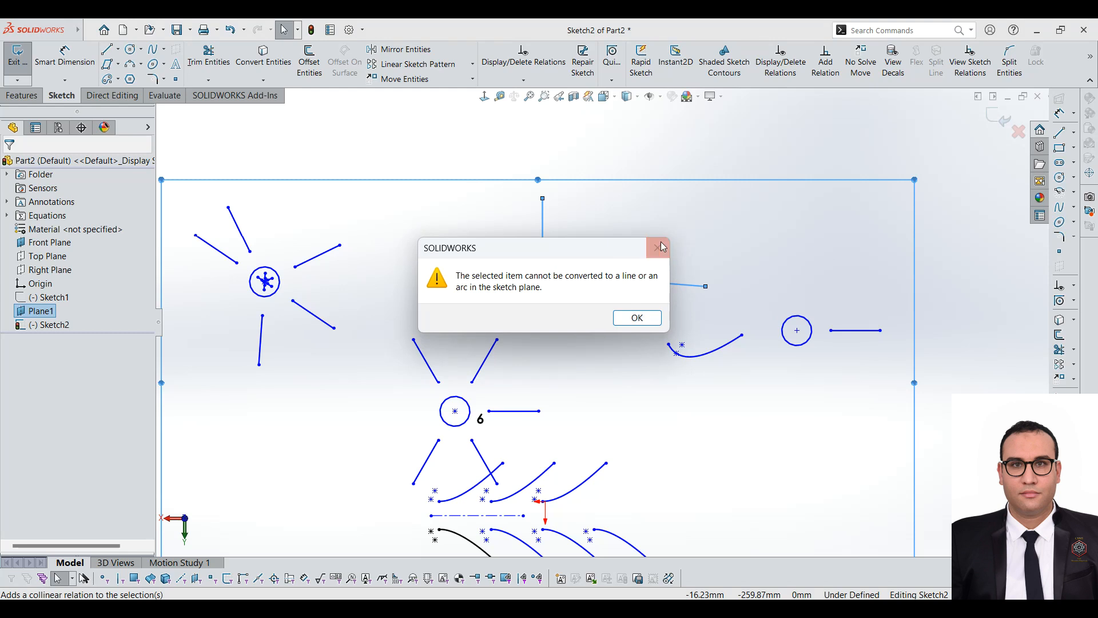
pyautogui.click(659, 247)
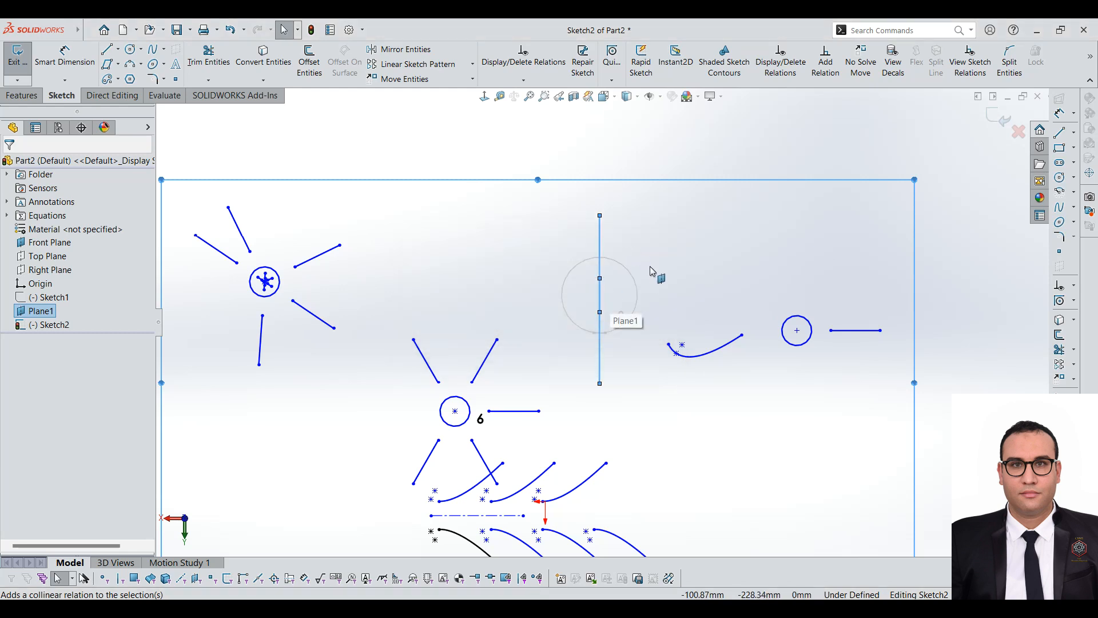
pyautogui.hotkey('ctrl', 'z')
# Try a perpendicular relation and a parallel relation between the vertical and slanted lines, undoing each one
pyautogui.click(595, 222)
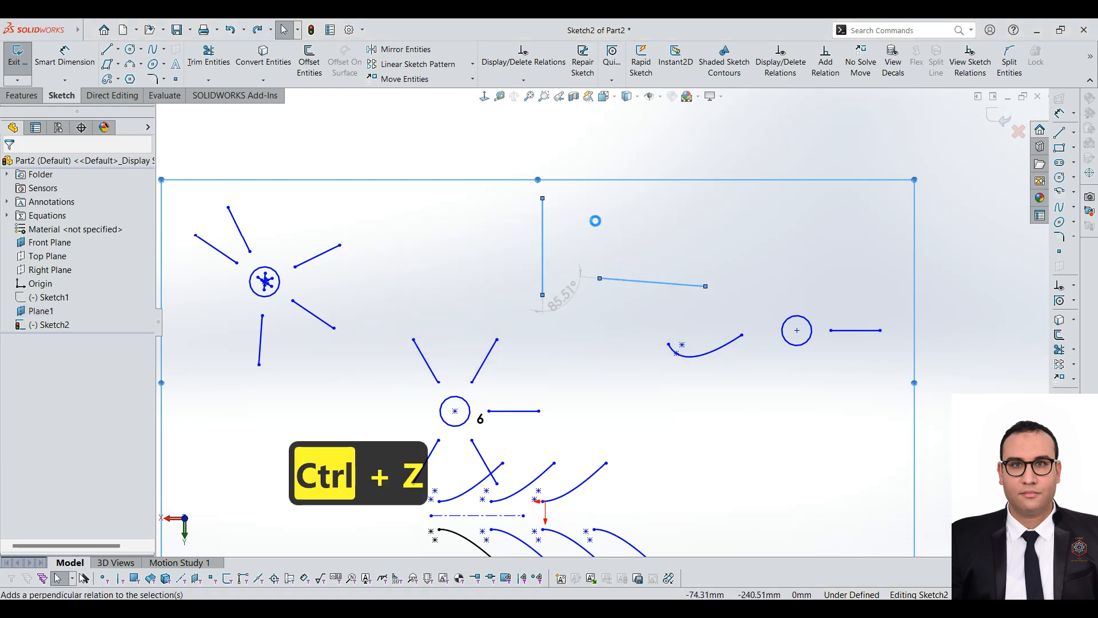
pyautogui.click(638, 319)
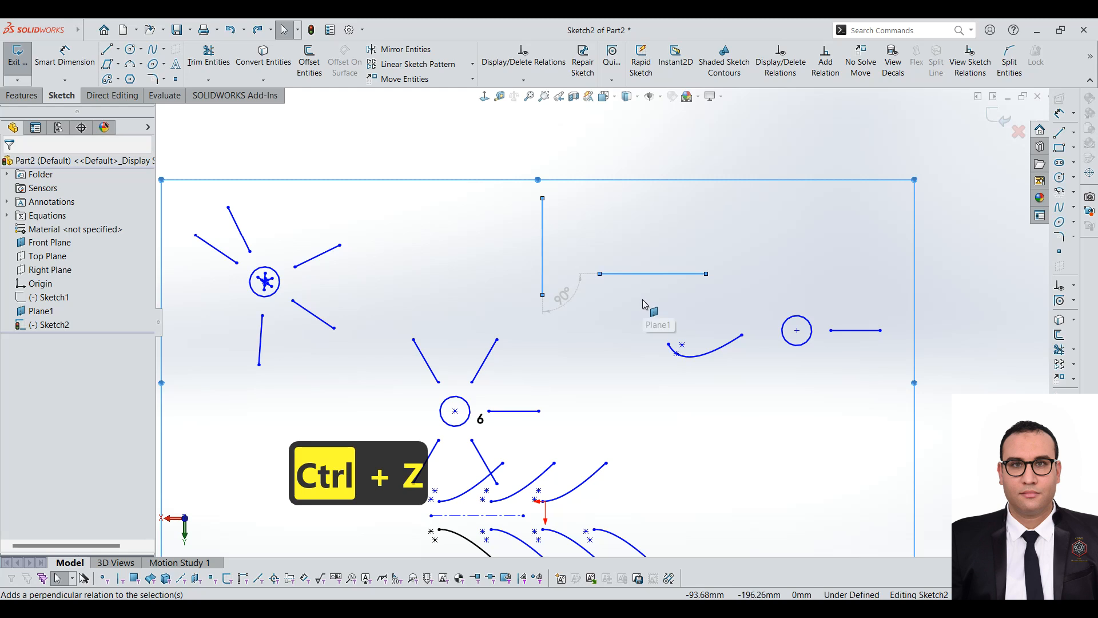
pyautogui.hotkey('ctrl', 'z')
pyautogui.click(645, 283)
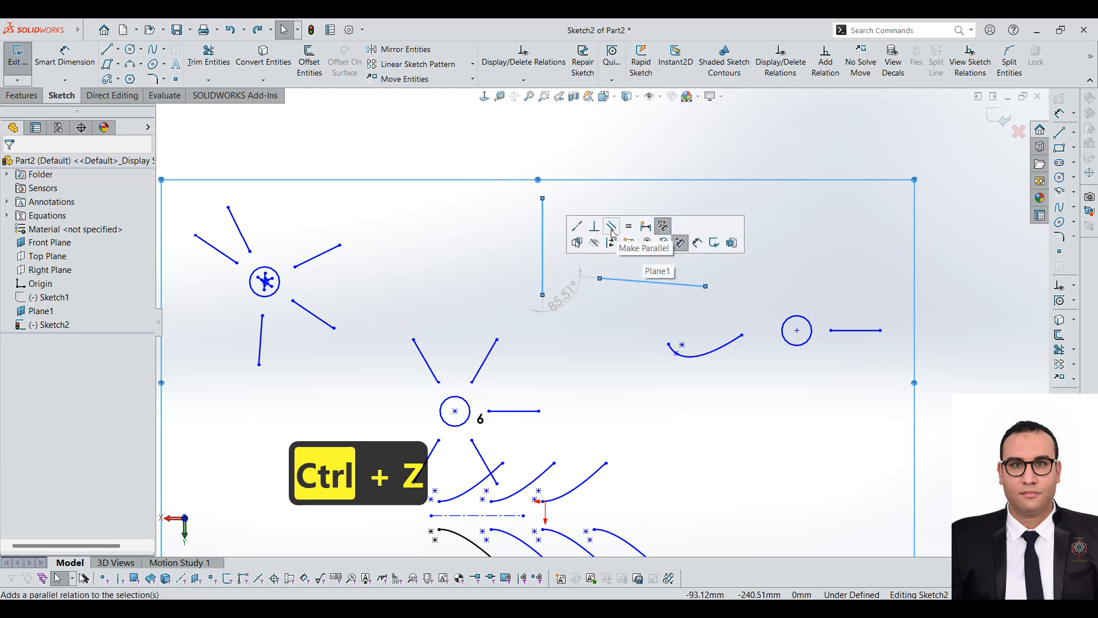
pyautogui.click(662, 225)
pyautogui.click(638, 317)
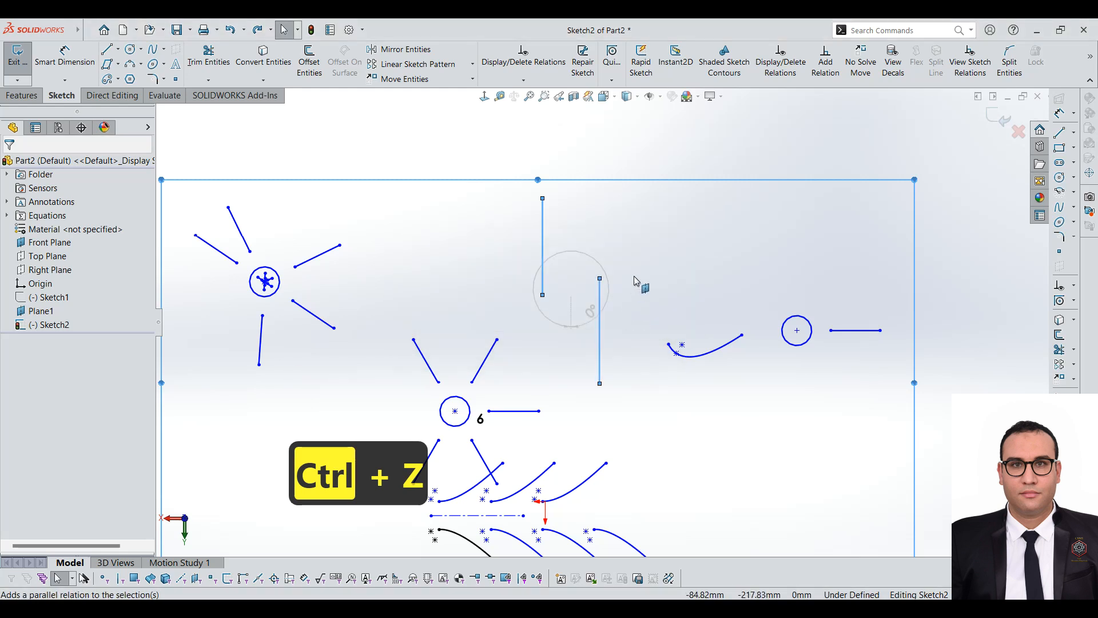
pyautogui.hotkey('ctrl', 'z')
# Add an equal relation between the separate vertical line and the slanted line
pyautogui.click(633, 279)
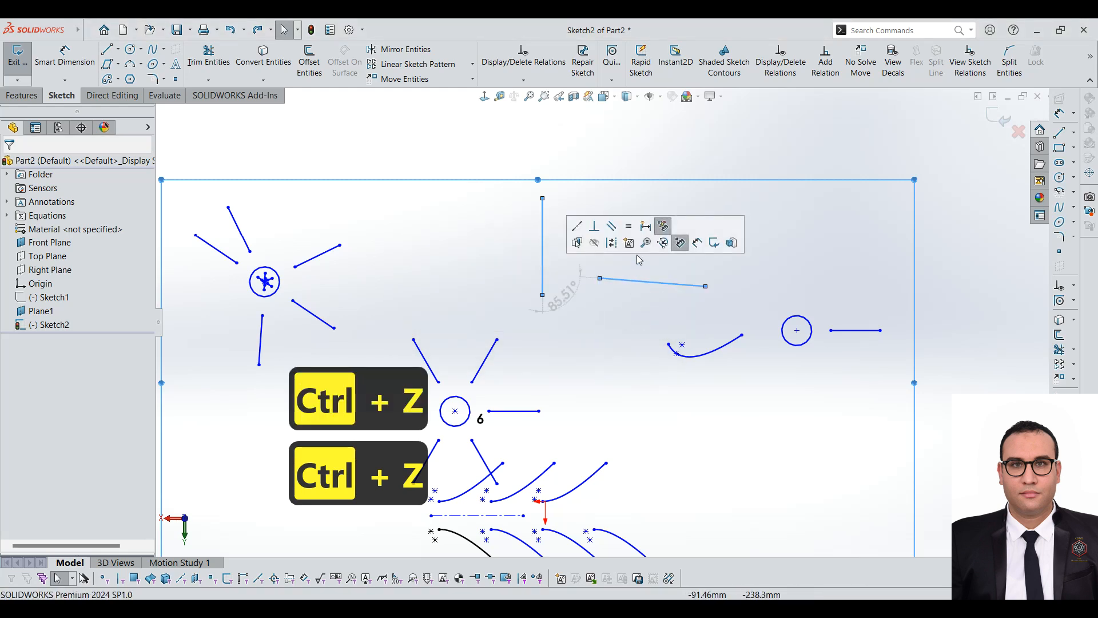
pyautogui.click(628, 228)
pyautogui.click(639, 318)
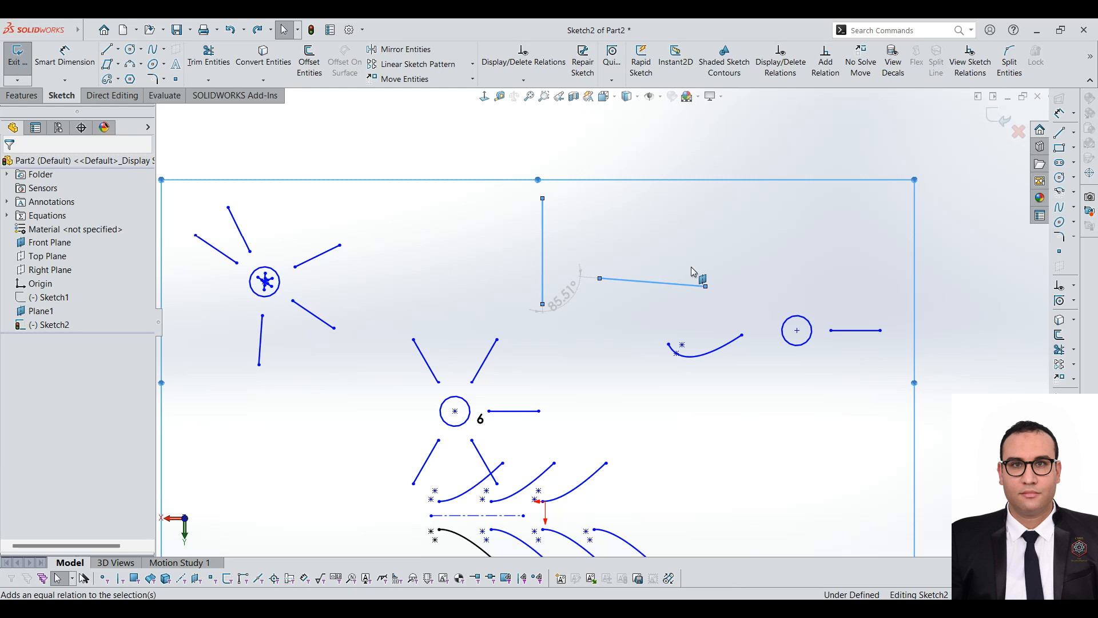
pyautogui.click(741, 260)
pyautogui.press('d')
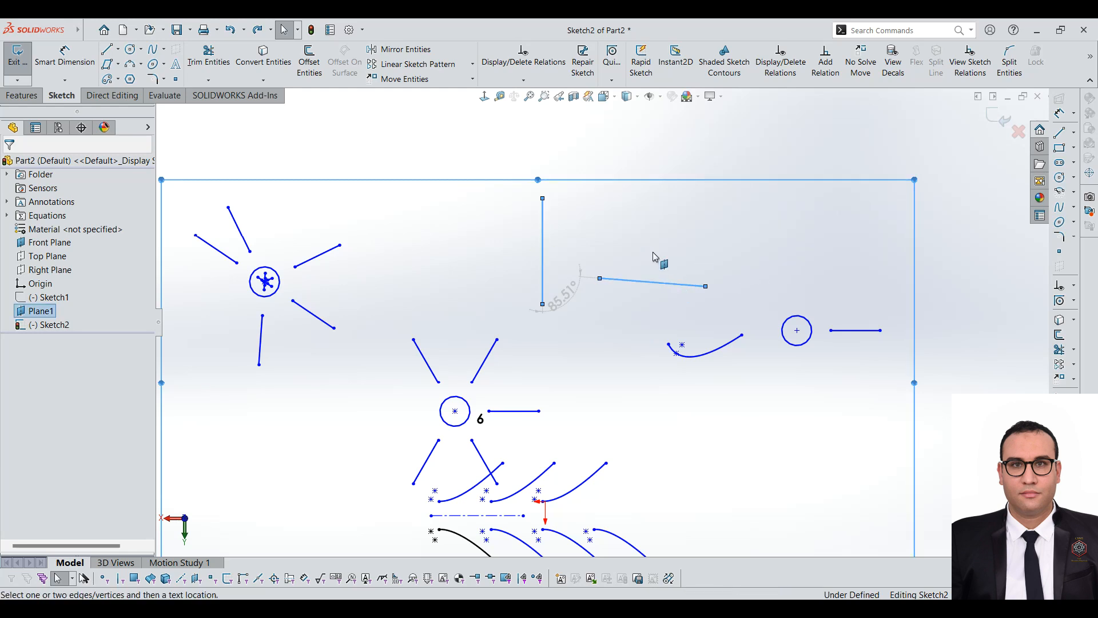
# Compare the lengths of the slanted and vertical lines, and examine their shared relations in Display/Delete Relations
pyautogui.press('Escape')
pyautogui.press('Escape')
pyautogui.press('Escape')
pyautogui.click(663, 282)
pyautogui.press('d')
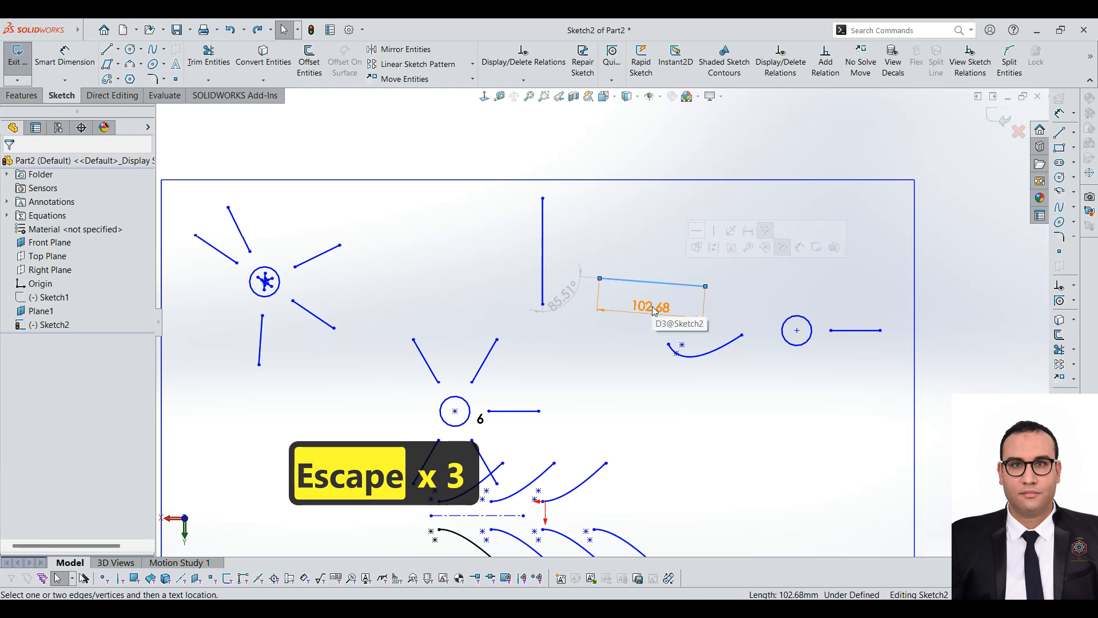
pyautogui.click(542, 229)
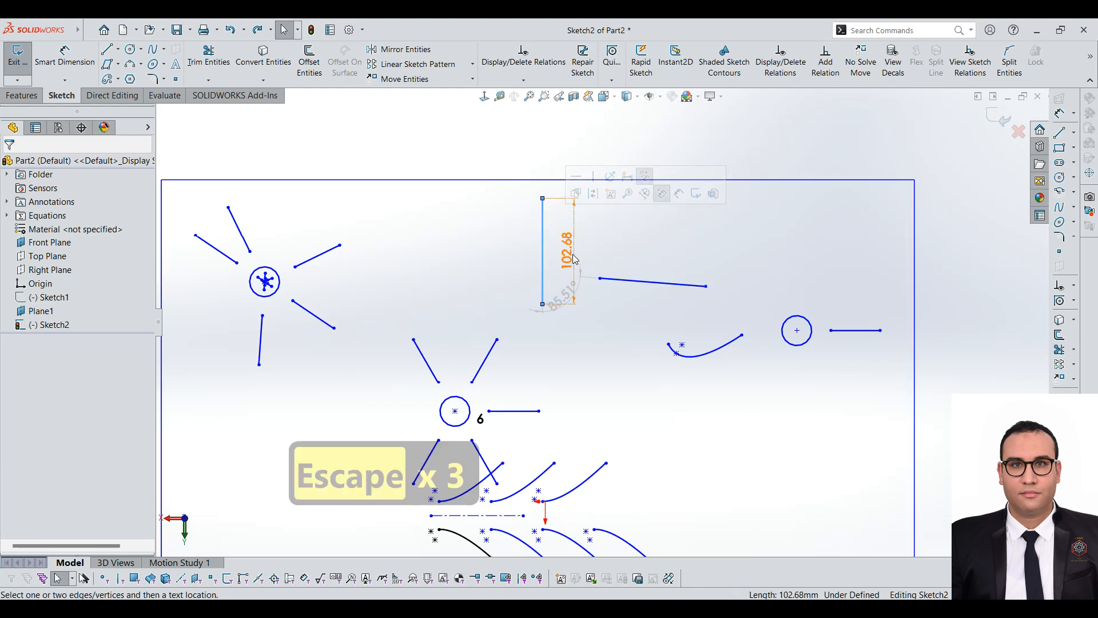
pyautogui.click(680, 239)
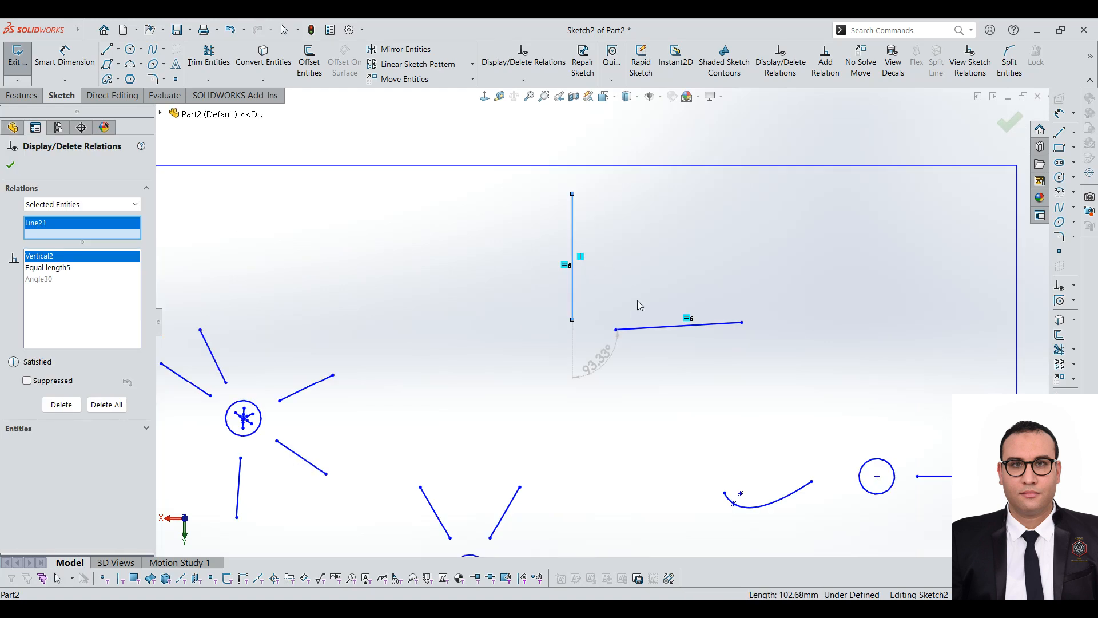
pyautogui.click(565, 265)
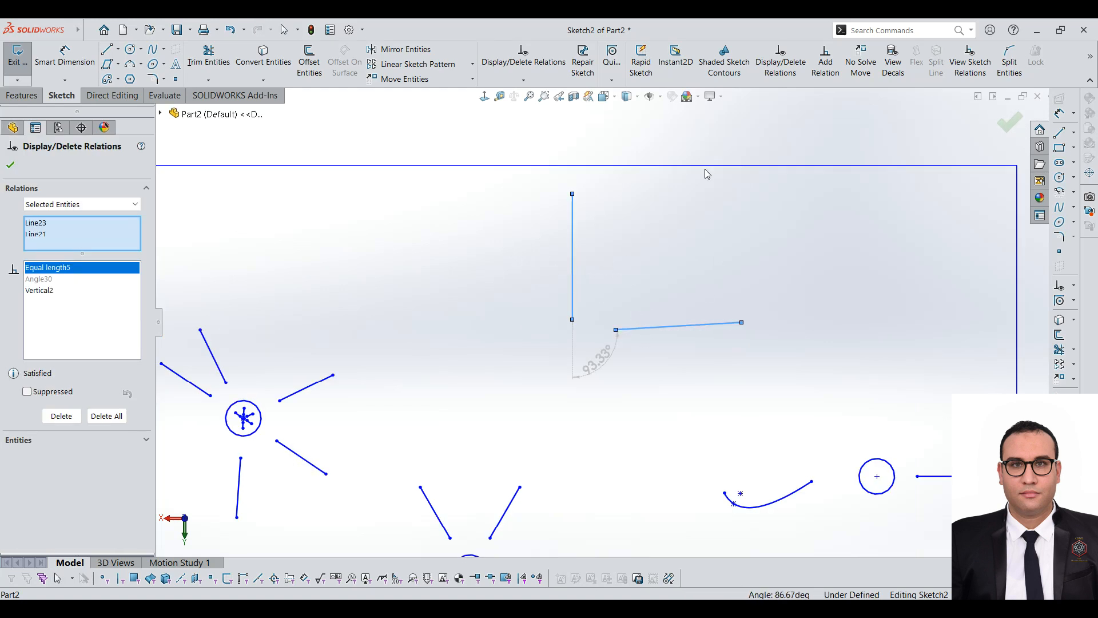
# Turn on View Sketch Relations for the whole sketch and close Display/Delete Relations
pyautogui.click(982, 71)
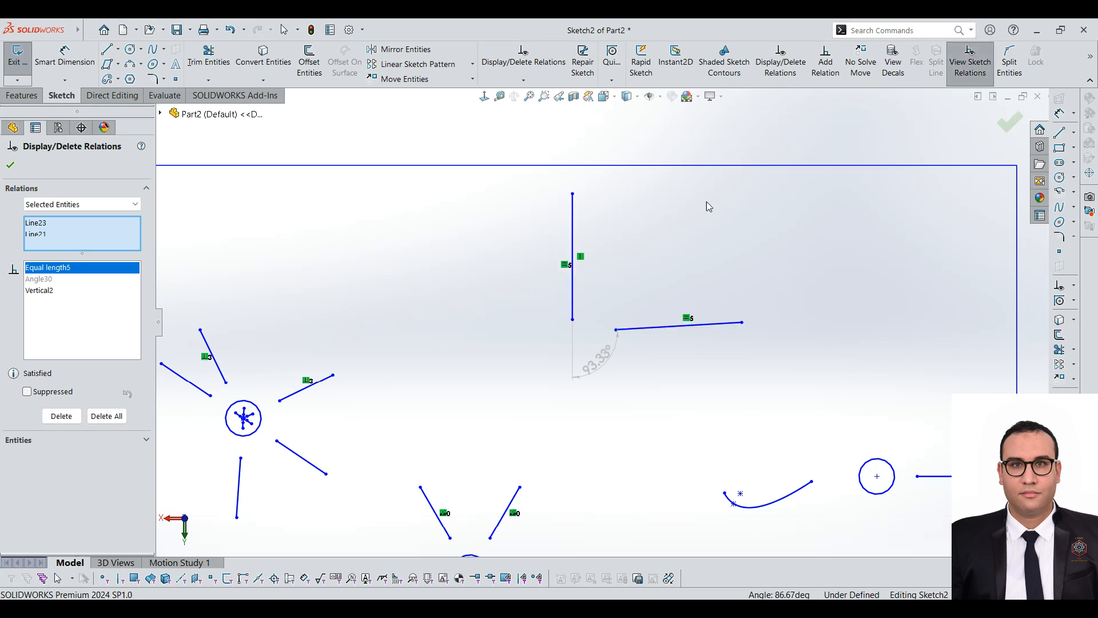
pyautogui.scroll(3, 684, 172)
pyautogui.scroll(-3, 615, 295)
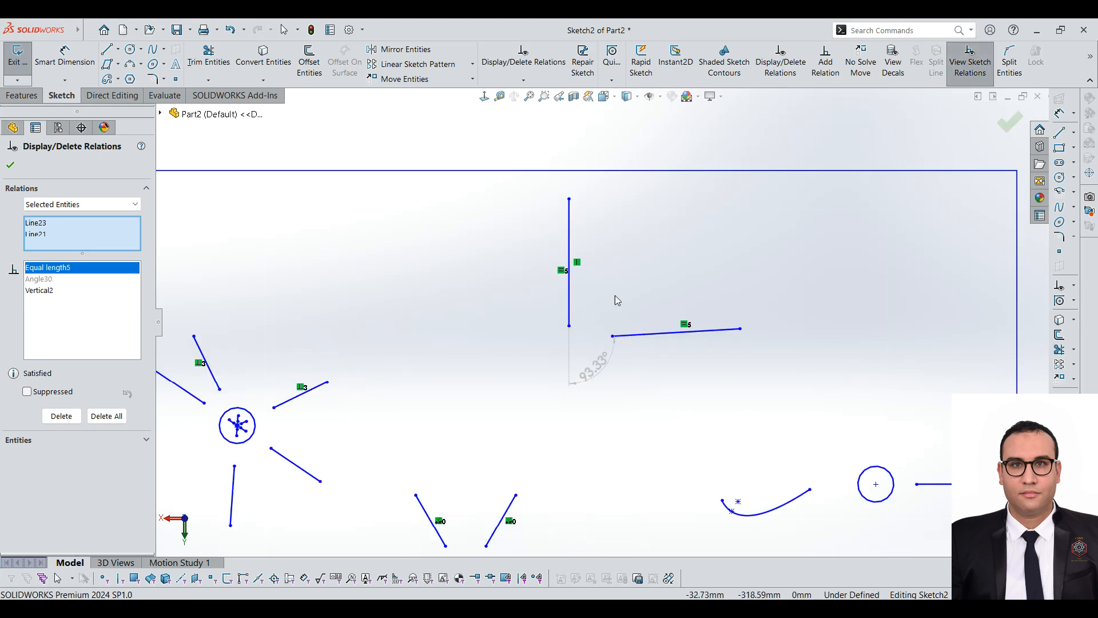
pyautogui.scroll(-2, 601, 309)
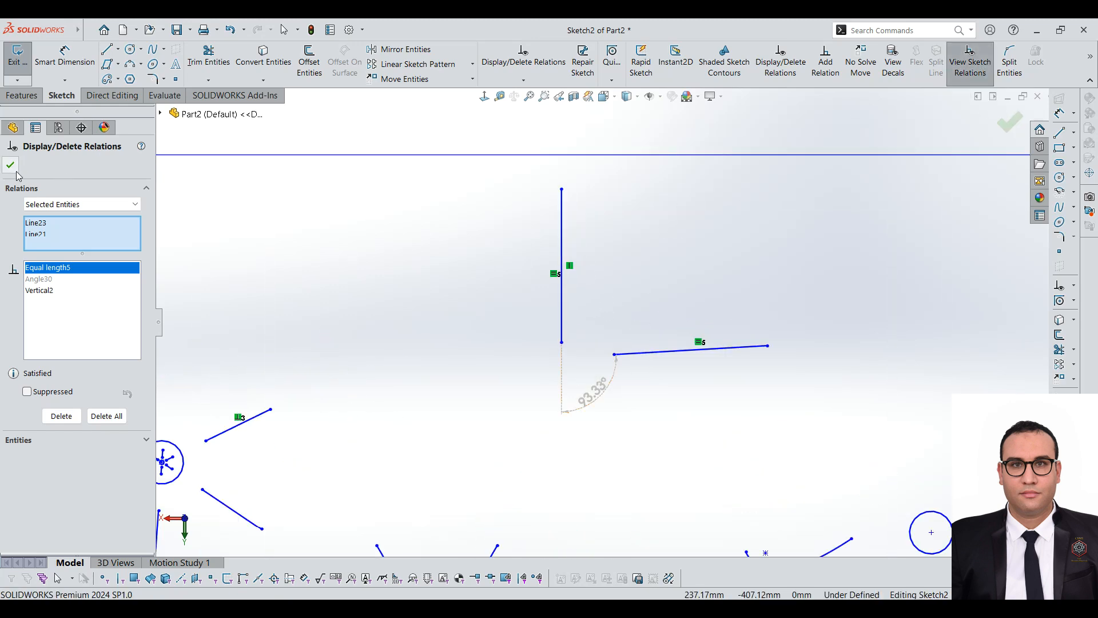
pyautogui.press('Escape')
pyautogui.press('Escape')
# Examine the relation icons across the rotated pattern, circular pattern and mirrored curves
pyautogui.scroll(3, 535, 344)
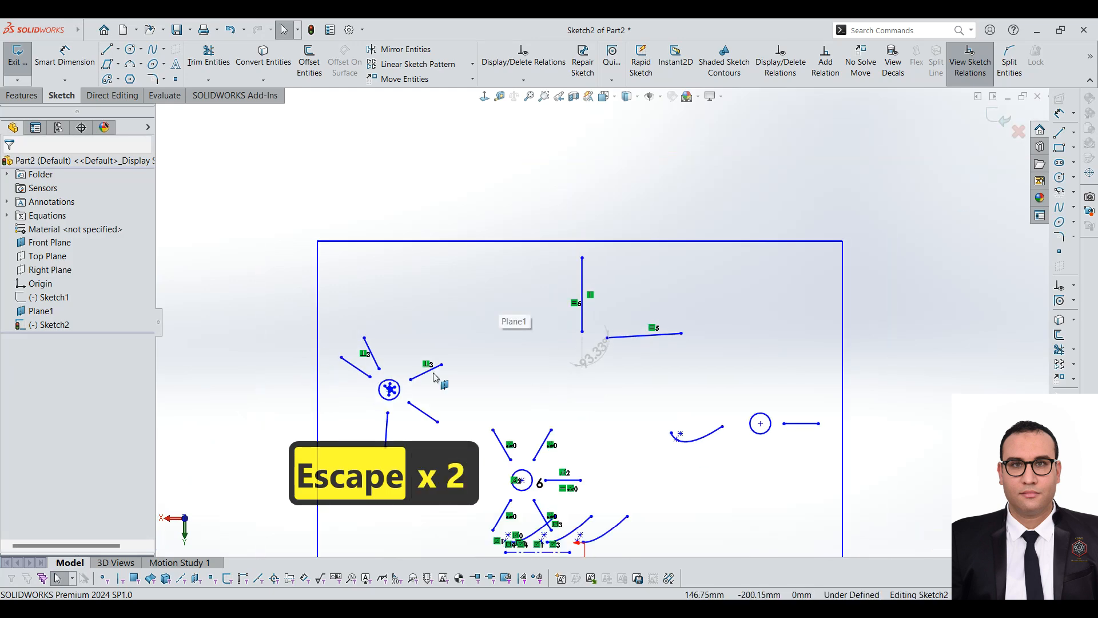
pyautogui.scroll(2, 589, 338)
pyautogui.scroll(-5, 715, 474)
pyautogui.scroll(7, 614, 263)
pyautogui.scroll(-2, 670, 249)
pyautogui.scroll(1, 517, 360)
pyautogui.scroll(-1, 949, 163)
pyautogui.scroll(2, 596, 324)
pyautogui.scroll(-2, 700, 172)
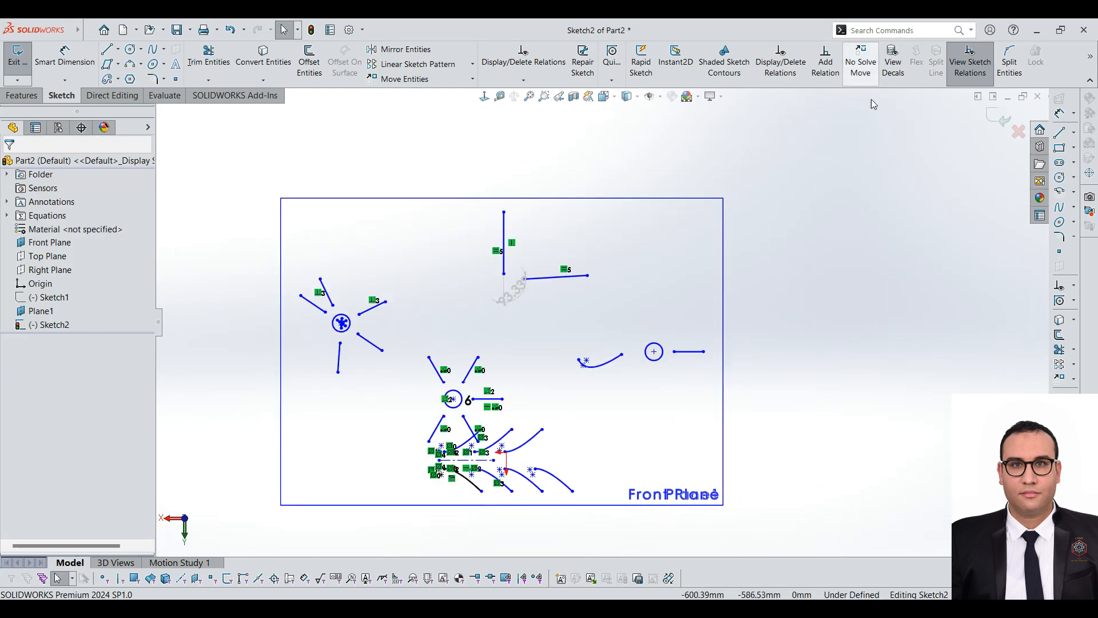
# Delete the equal relation between the vertical and slanted lines using its relation icon
pyautogui.click(966, 67)
pyautogui.scroll(-6, 541, 272)
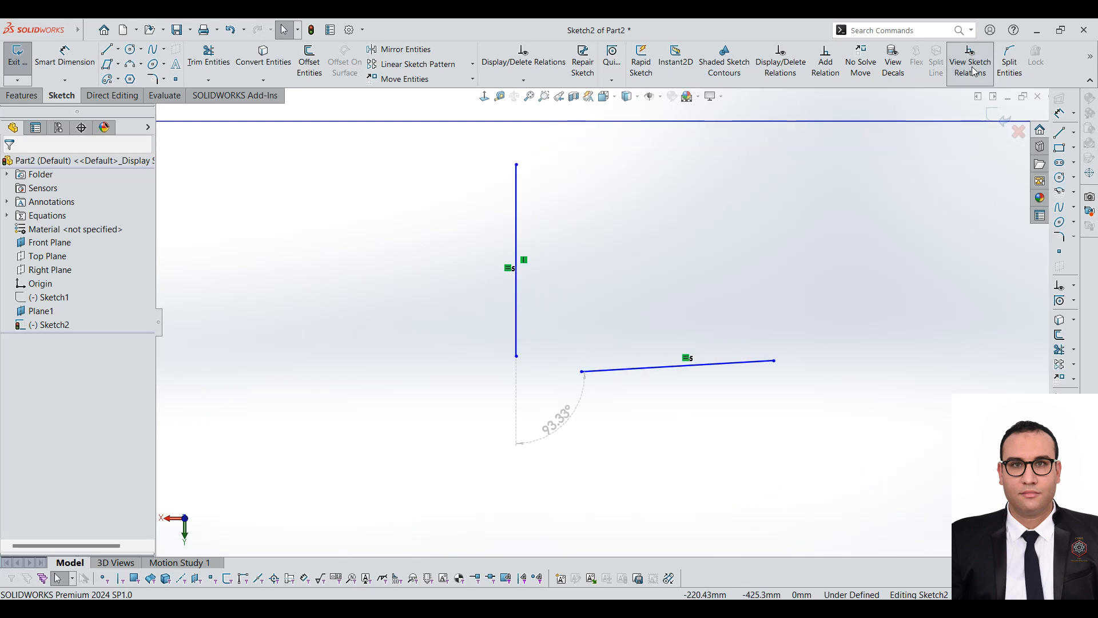
pyautogui.scroll(-2, 589, 255)
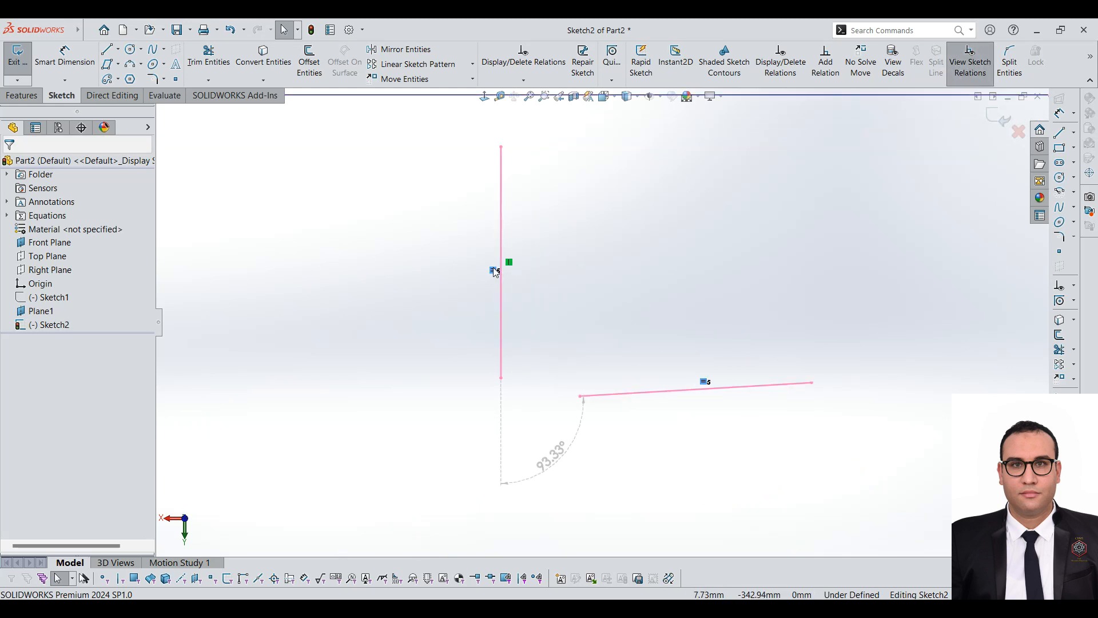
pyautogui.press('Delete')
# Make the slanted line parallel to the vertical line
pyautogui.scroll(7, 606, 324)
pyautogui.scroll(-2, 586, 384)
pyautogui.scroll(-5, 280, 330)
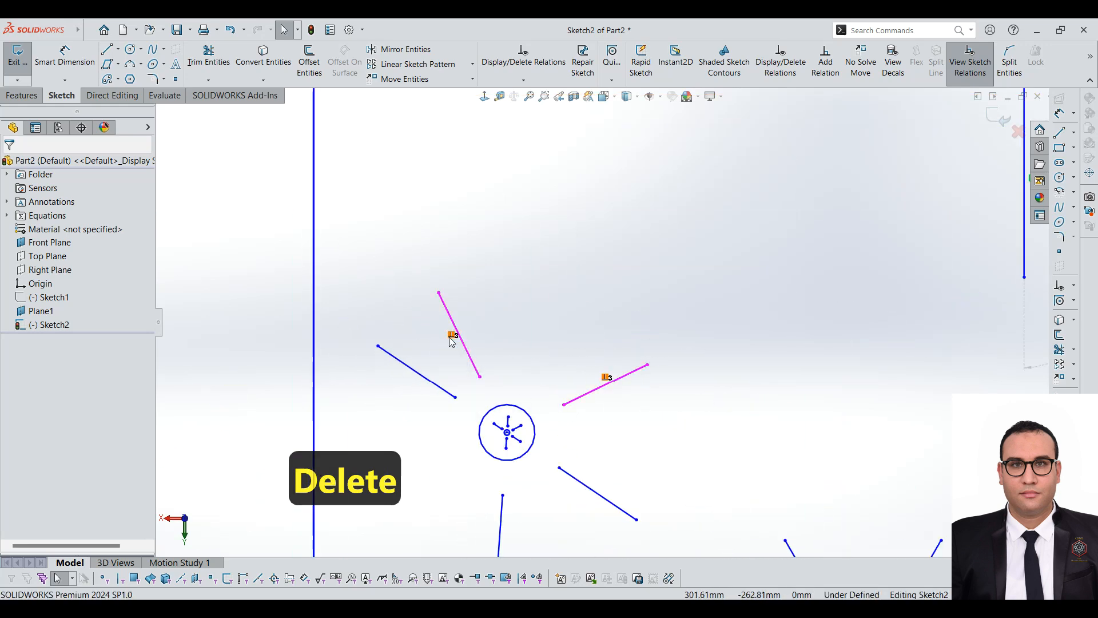
pyautogui.scroll(5, 678, 342)
pyautogui.scroll(-3, 787, 341)
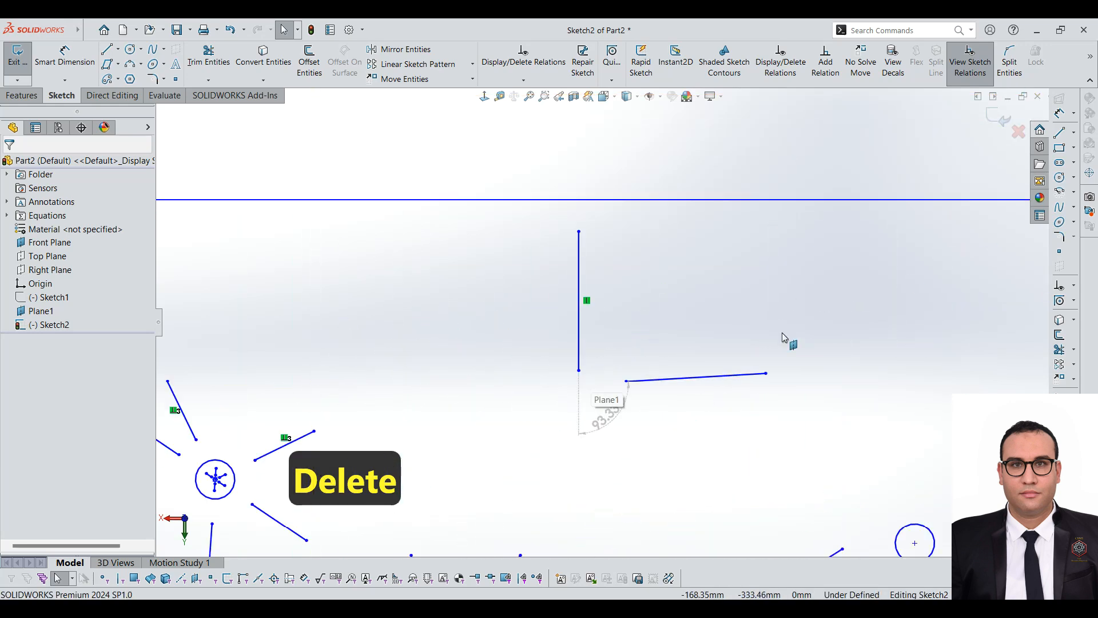
pyautogui.click(713, 378)
pyautogui.keyDown('ctrl'); pyautogui.click(578, 324); pyautogui.keyUp('ctrl')
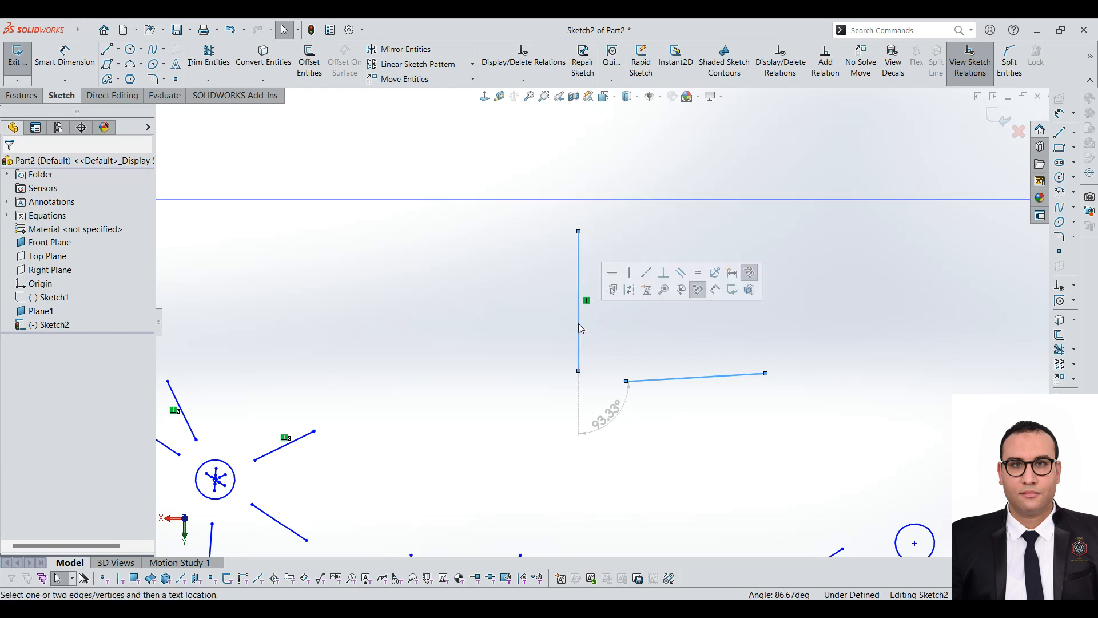
pyautogui.click(681, 274)
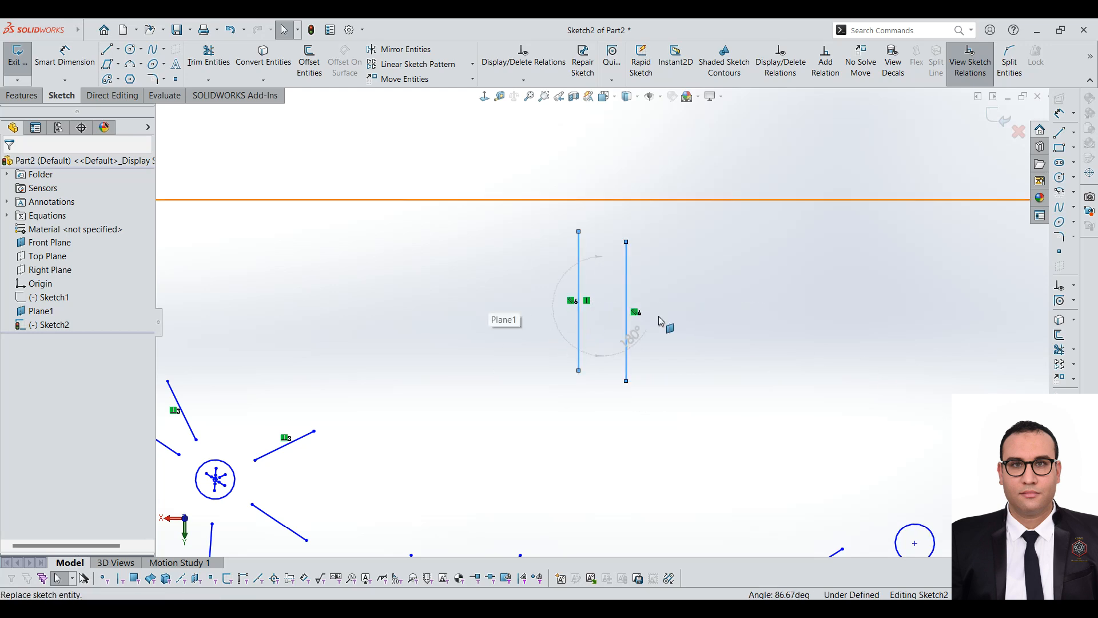
# Examine the relation icons around the six-instance circular pattern, the centerline and the mirrored curves
pyautogui.click(552, 305)
pyautogui.scroll(6, 775, 352)
pyautogui.scroll(-5, 600, 425)
pyautogui.scroll(2, 611, 505)
pyautogui.scroll(-6, 607, 495)
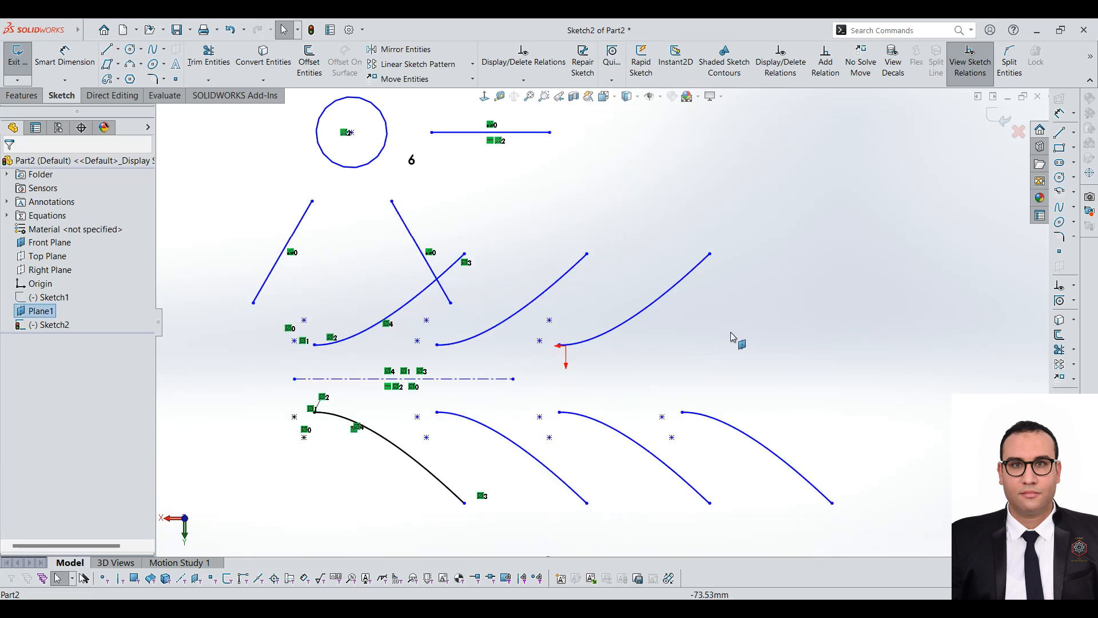
pyautogui.scroll(4, 644, 299)
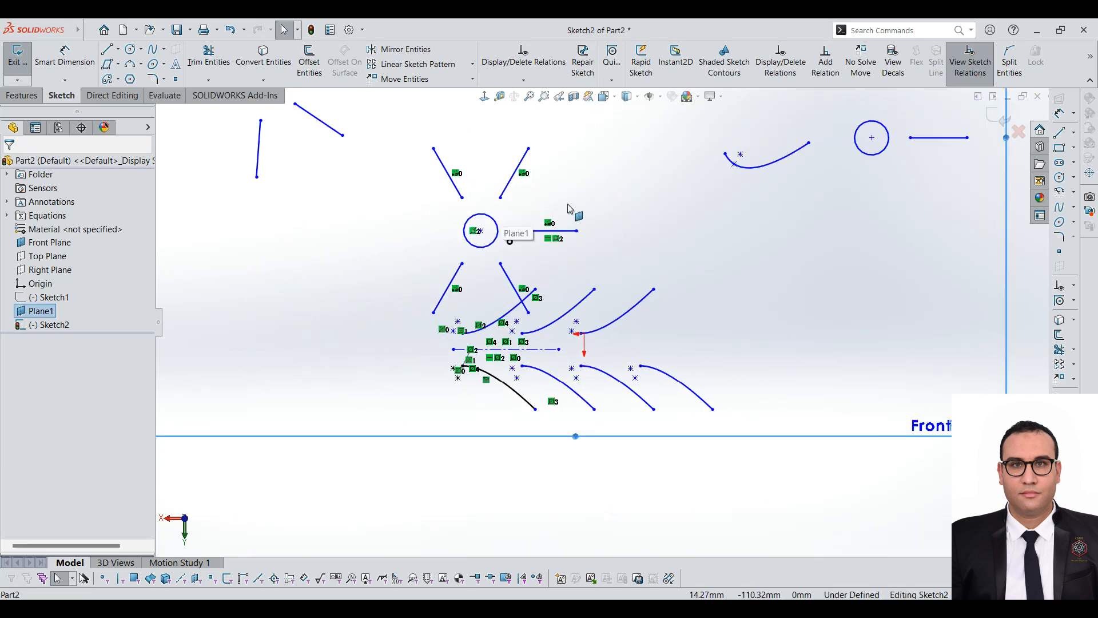
# Check the editing options offered for a slanted line of the six-instance circular pattern
pyautogui.scroll(3, 569, 208)
pyautogui.scroll(-6, 560, 251)
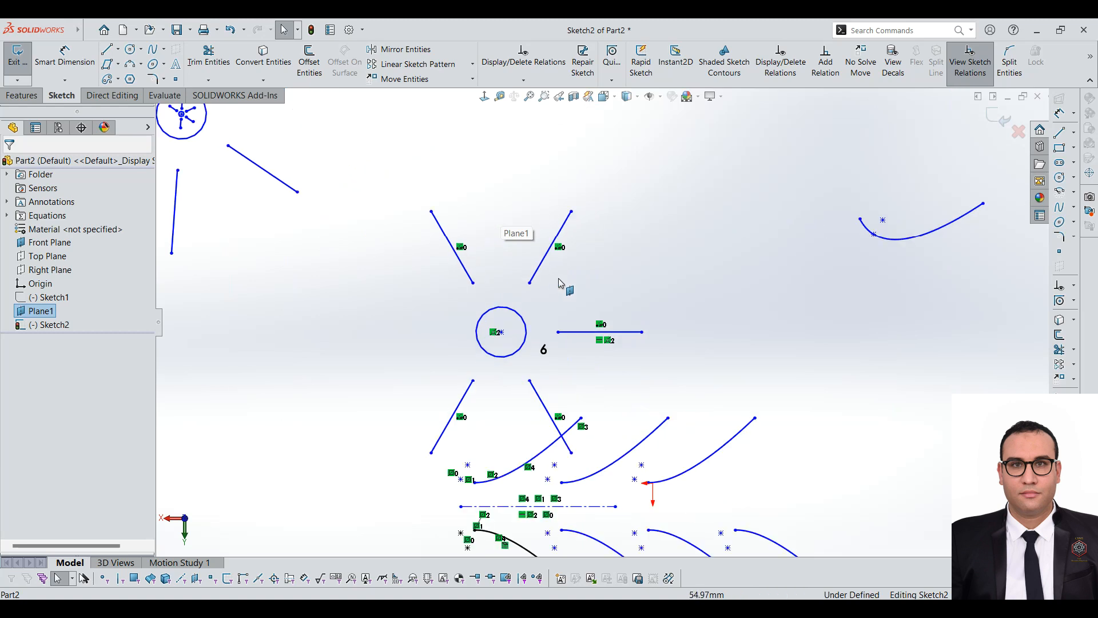
pyautogui.rightClick(562, 234)
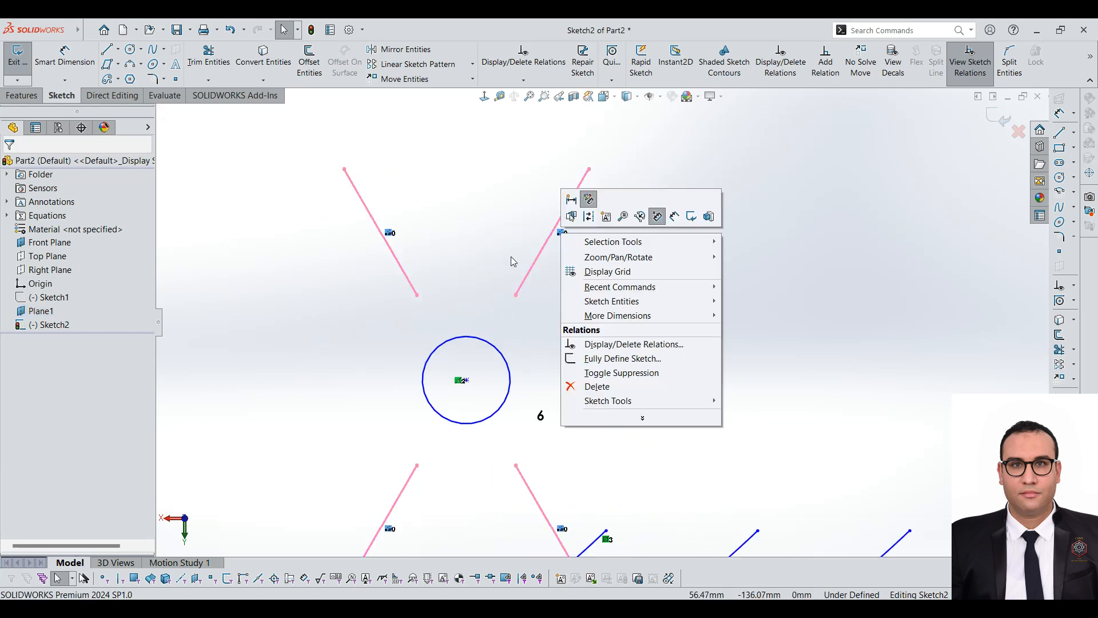
pyautogui.click(526, 269)
pyautogui.click(538, 258)
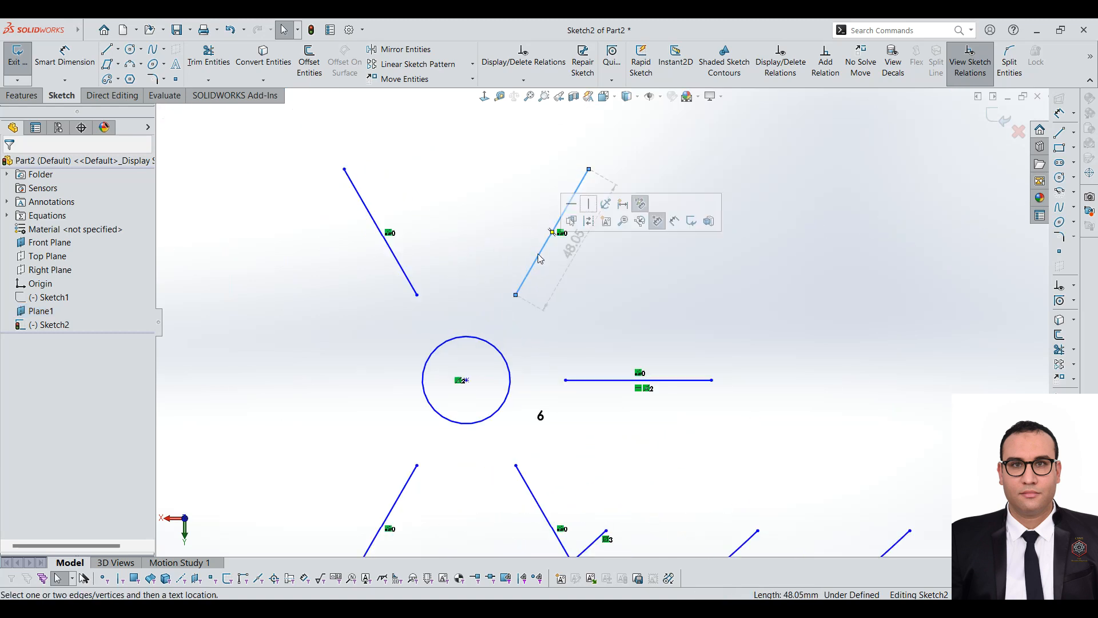
pyautogui.rightClick(540, 259)
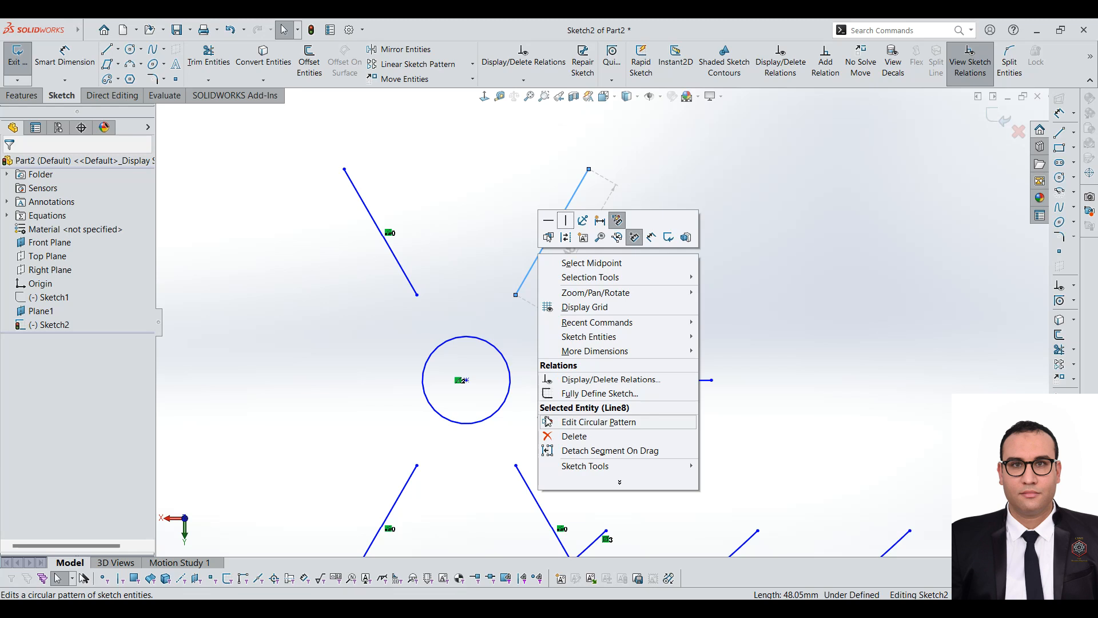
pyautogui.click(352, 400)
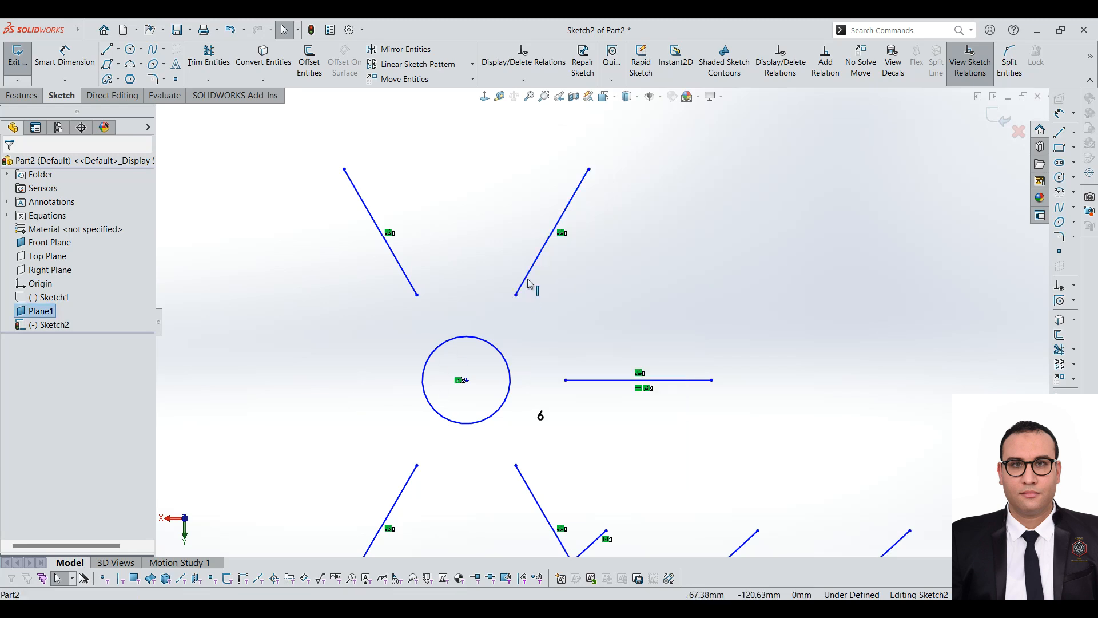
# Inspect the patterned relation on the slanted line and the options offered for the standalone horizontal line
pyautogui.scroll(-7, 562, 234)
pyautogui.scroll(15, 554, 296)
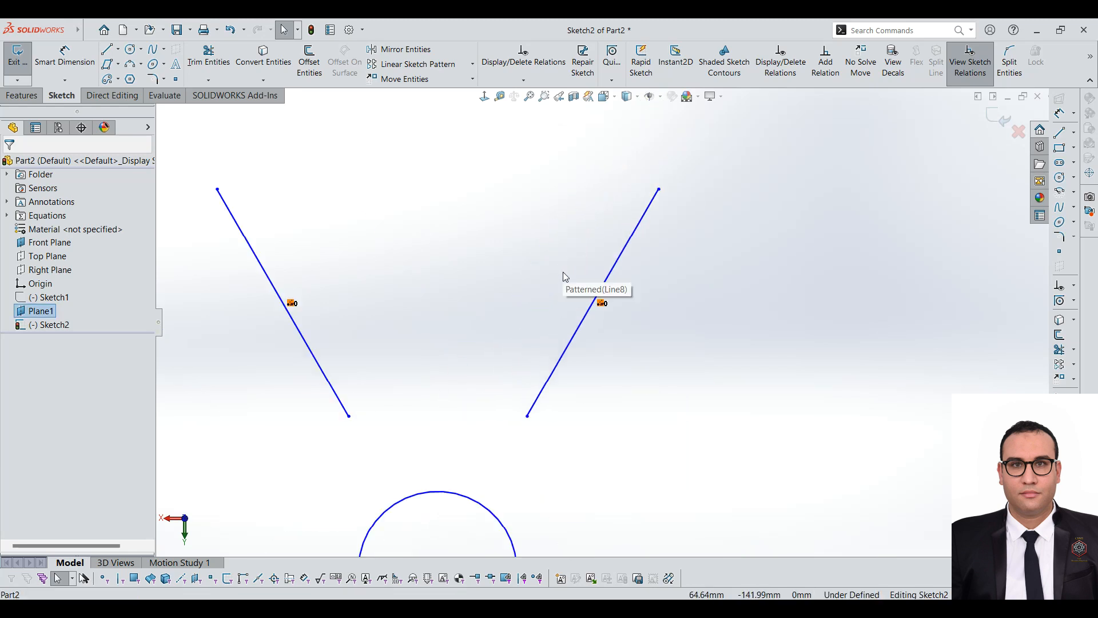
pyautogui.scroll(-5, 564, 307)
pyautogui.scroll(2, 951, 272)
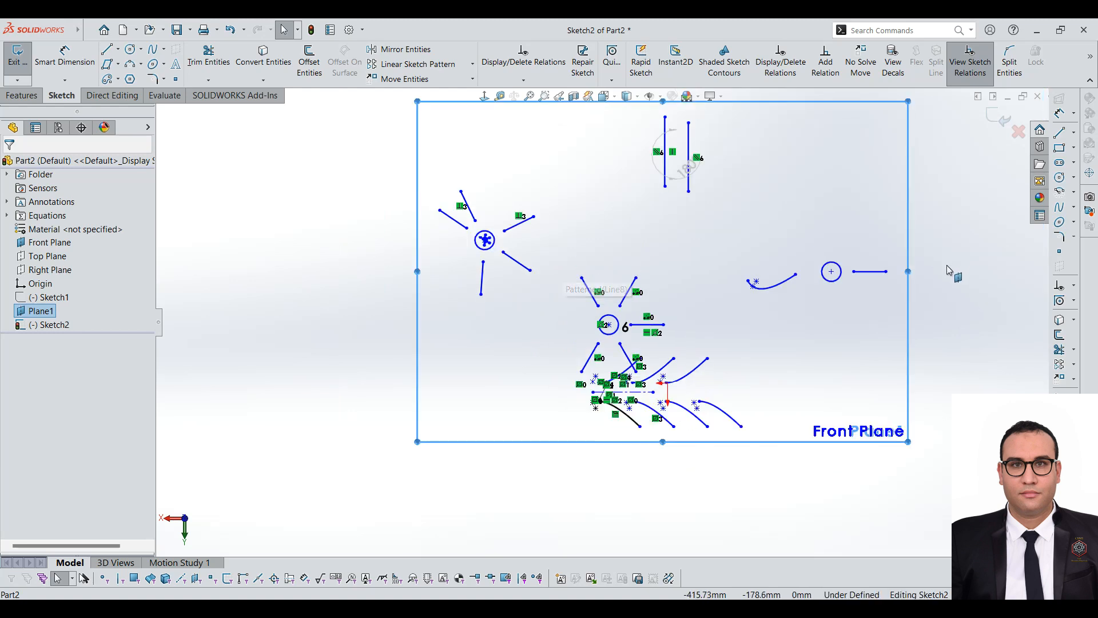
pyautogui.scroll(-1, 880, 279)
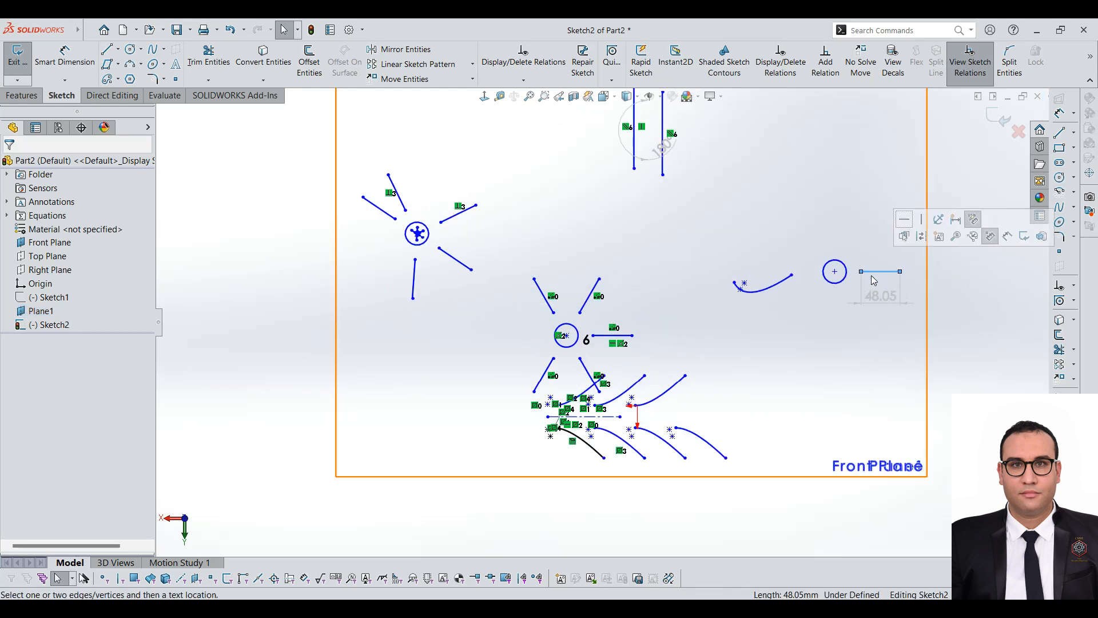
pyautogui.rightClick(874, 280)
pyautogui.rightClick(866, 273)
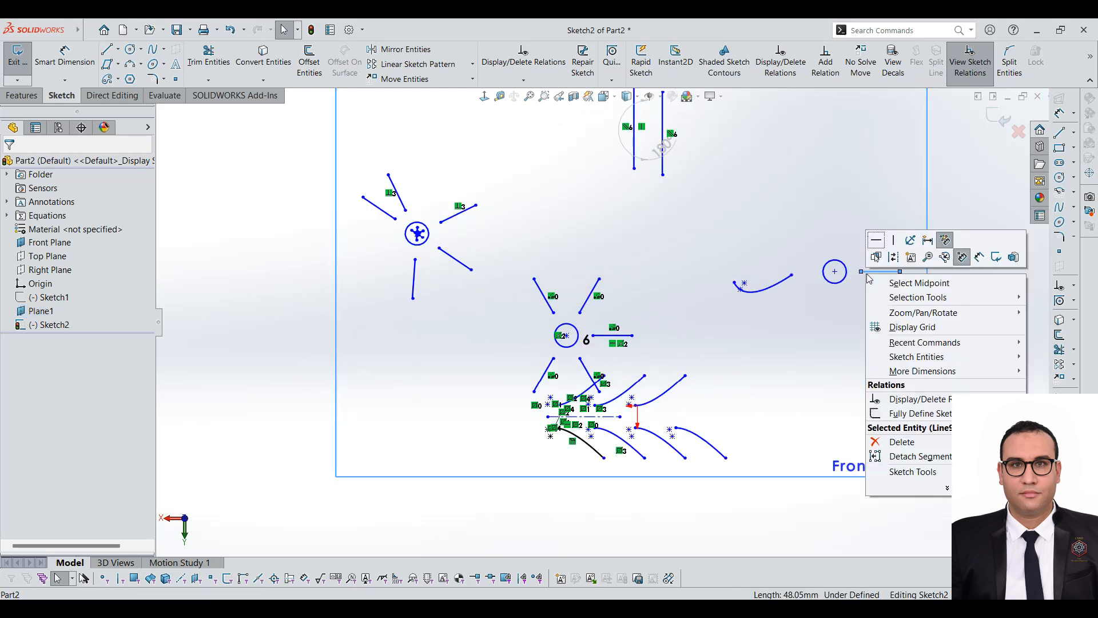
pyautogui.click(724, 305)
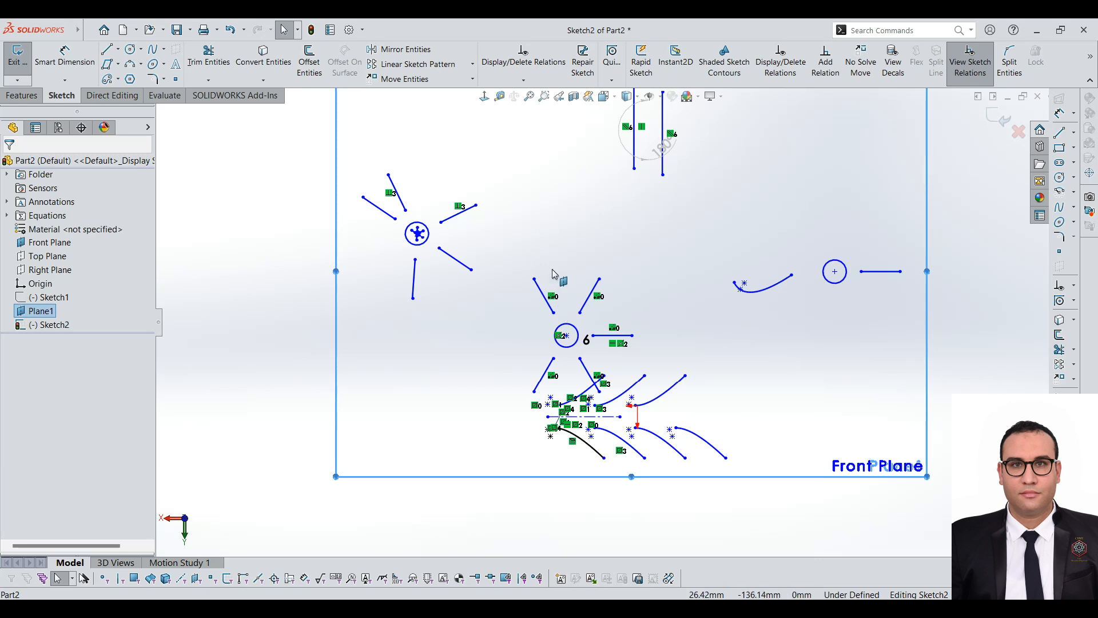
# Fully define only the standalone circle beside the horizontal line, using calculated relations and dimensions
pyautogui.scroll(-4, 587, 383)
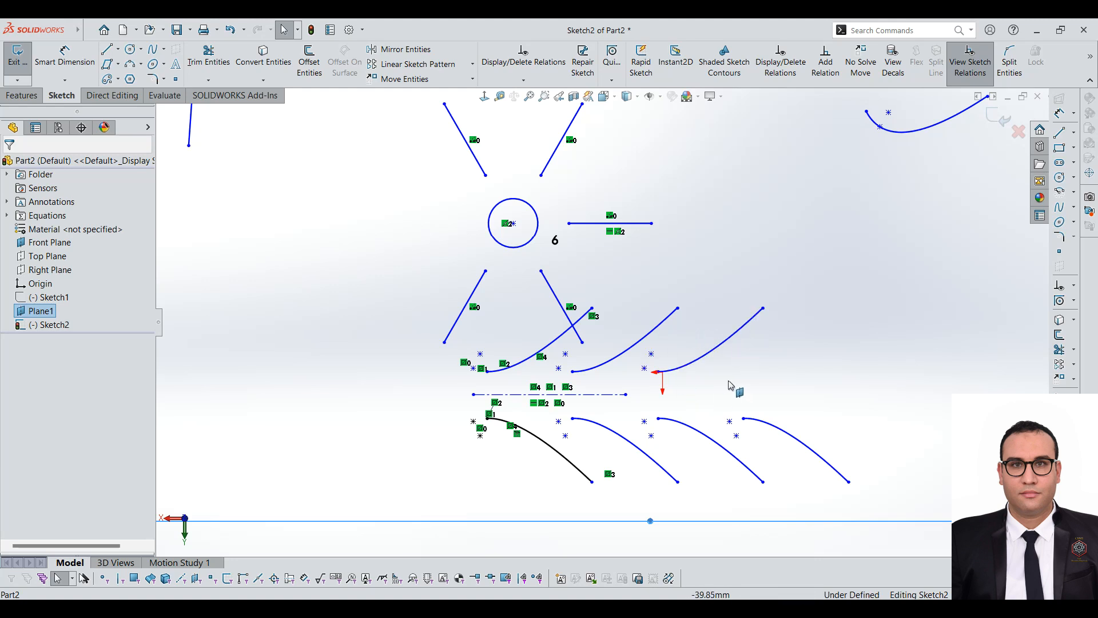
pyautogui.scroll(3, 675, 383)
pyautogui.scroll(-4, 640, 361)
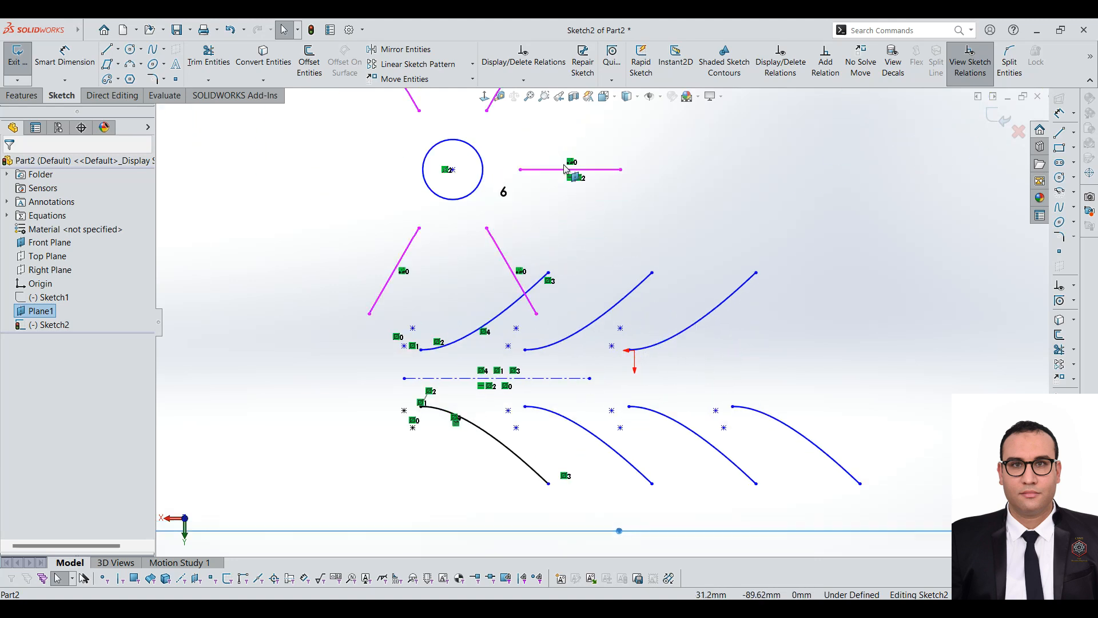
pyautogui.scroll(2, 573, 172)
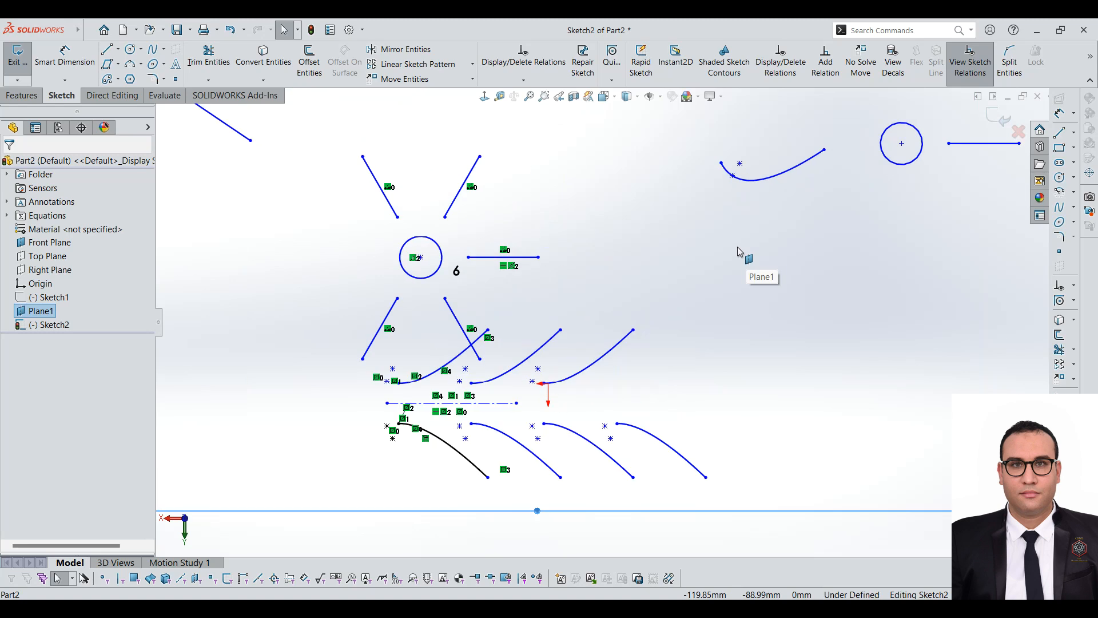
pyautogui.click(536, 84)
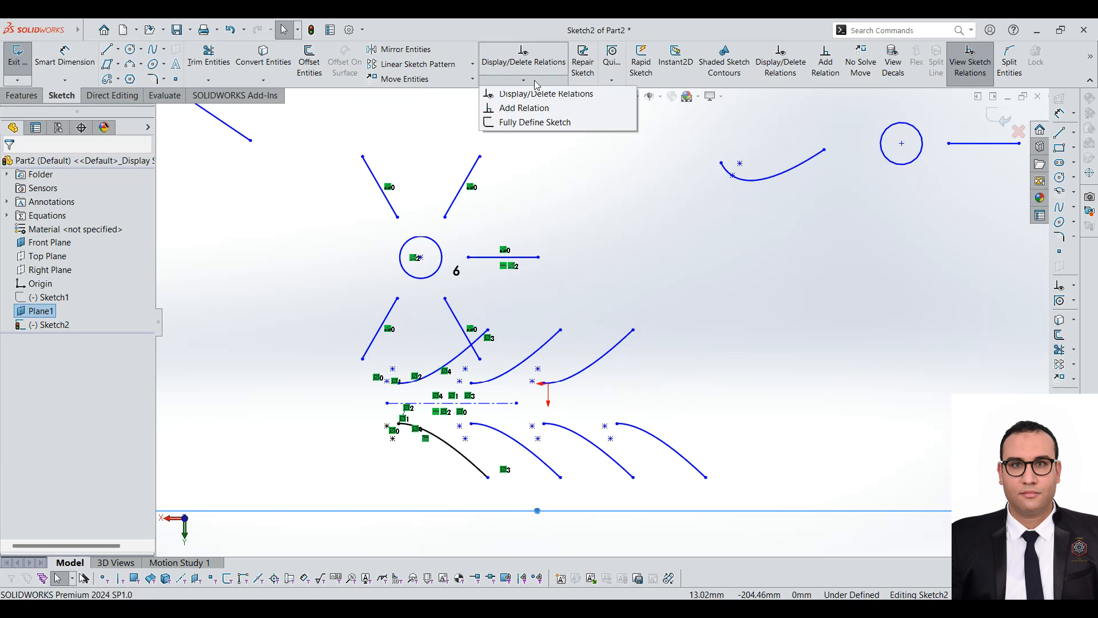
pyautogui.click(538, 123)
pyautogui.press('f')
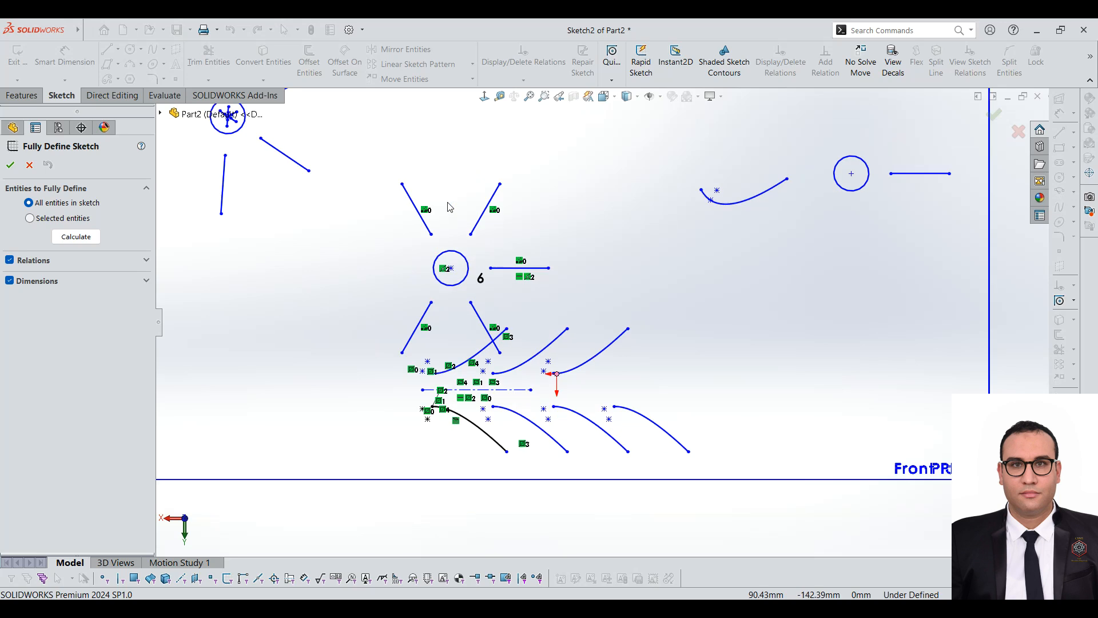
pyautogui.scroll(-2, 632, 324)
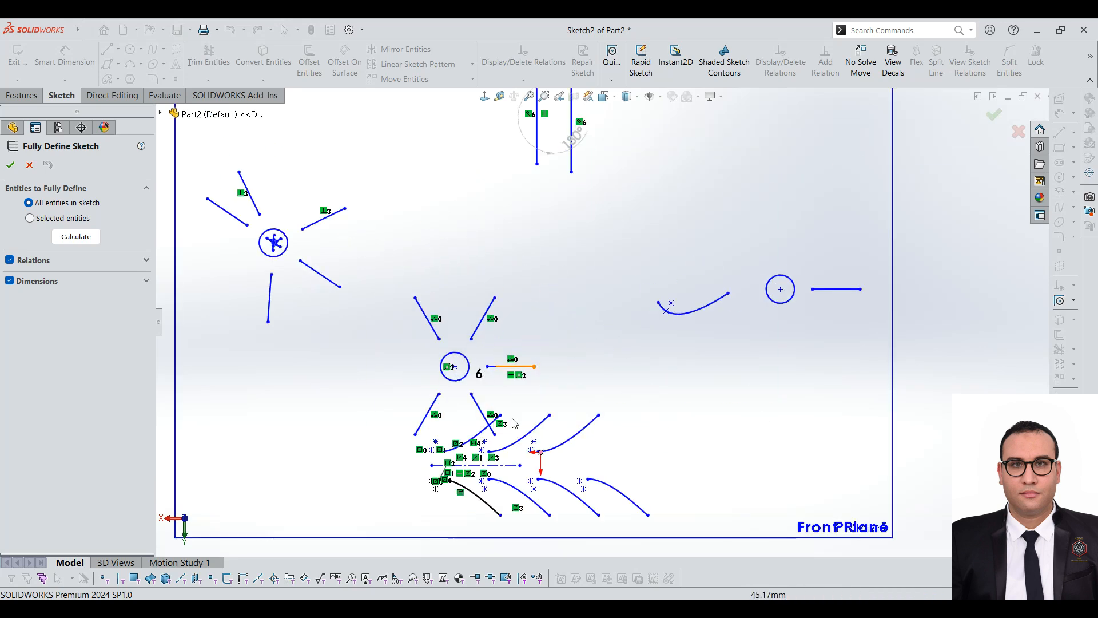
pyautogui.scroll(-2, 544, 452)
pyautogui.scroll(1, 602, 323)
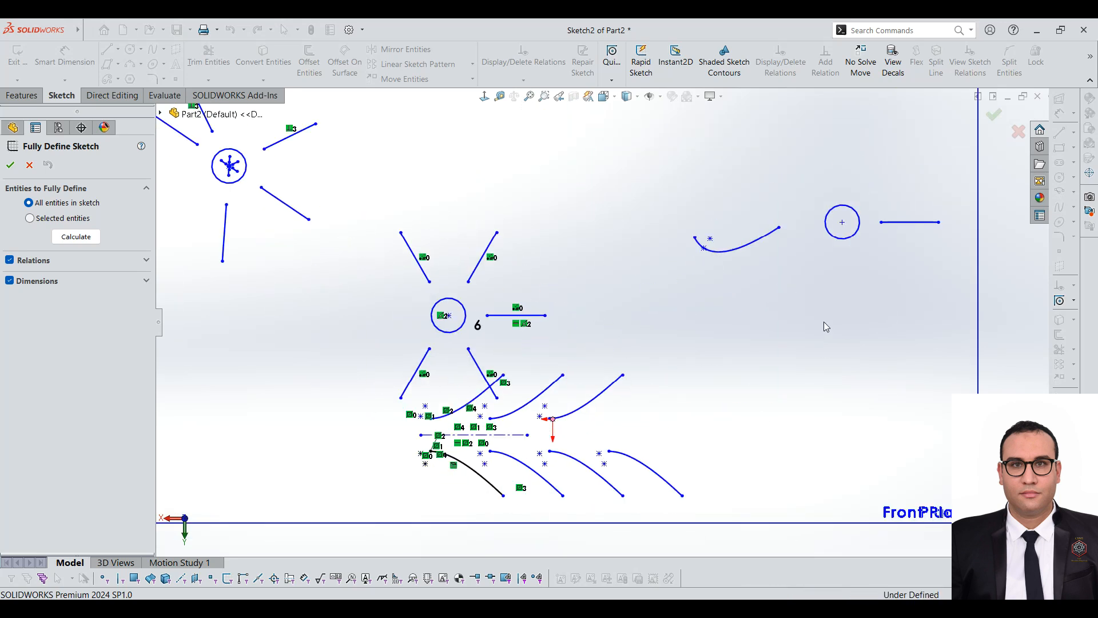
pyautogui.scroll(-1, 765, 307)
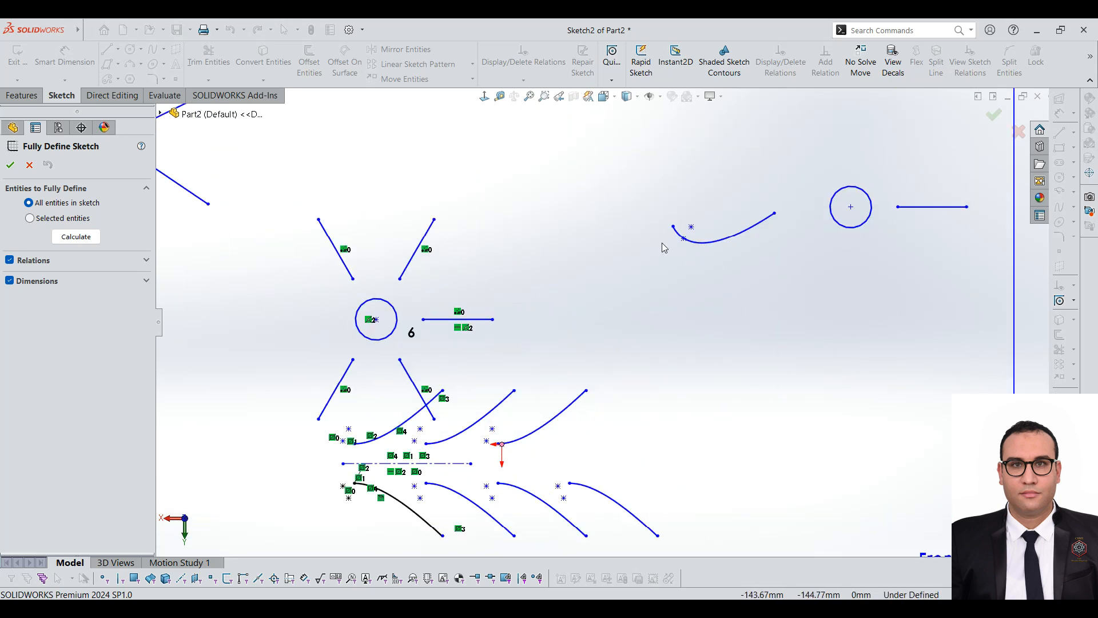
pyautogui.click(32, 218)
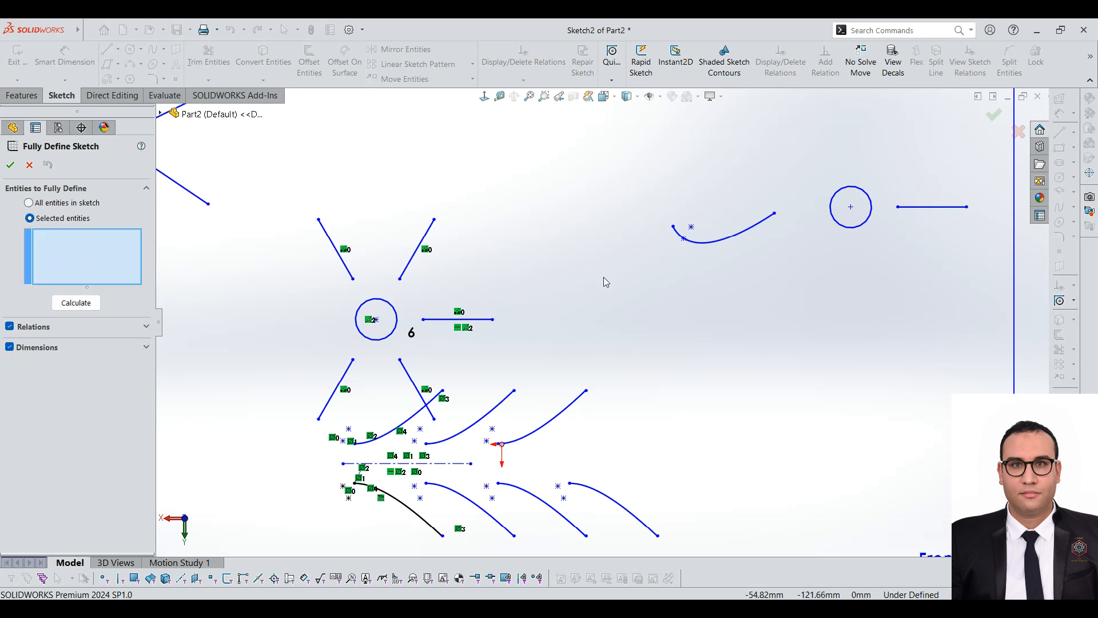
pyautogui.click(864, 223)
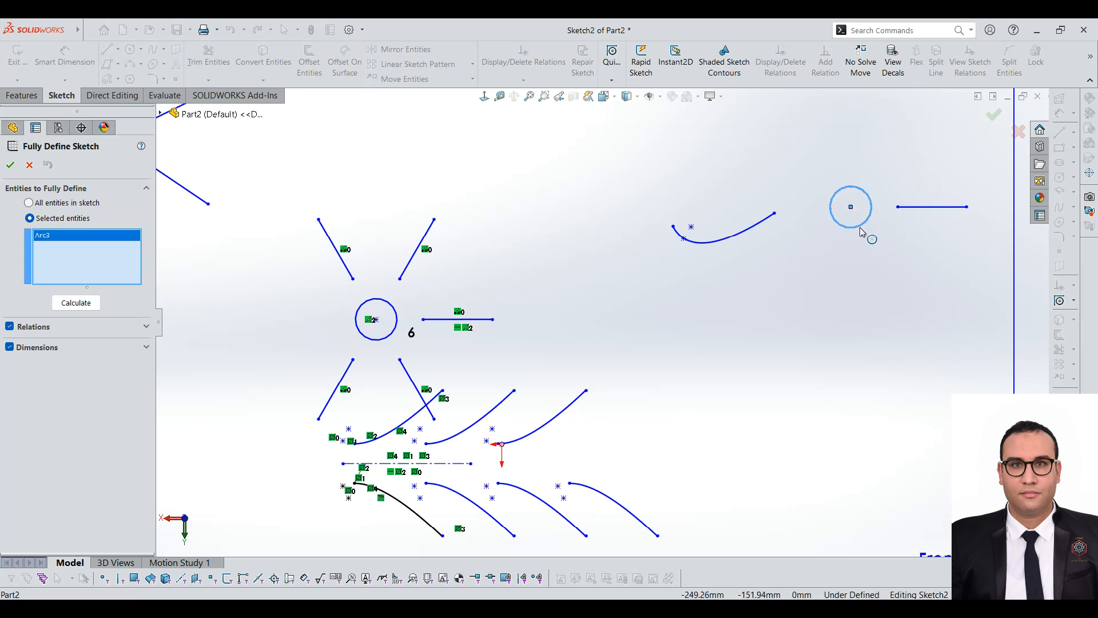
pyautogui.click(64, 307)
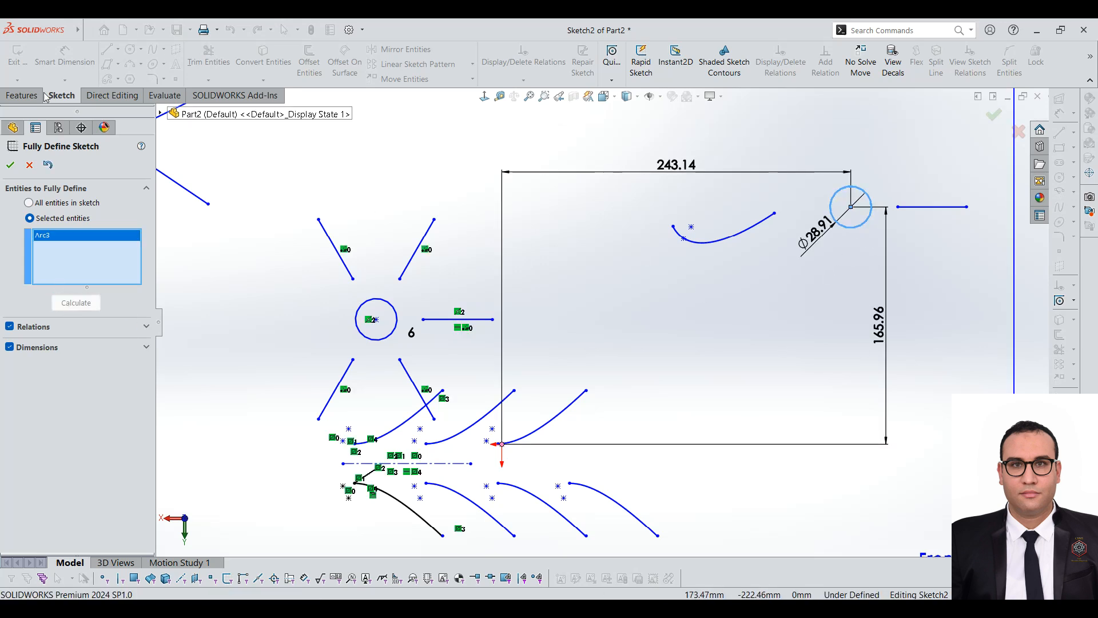
pyautogui.click(10, 165)
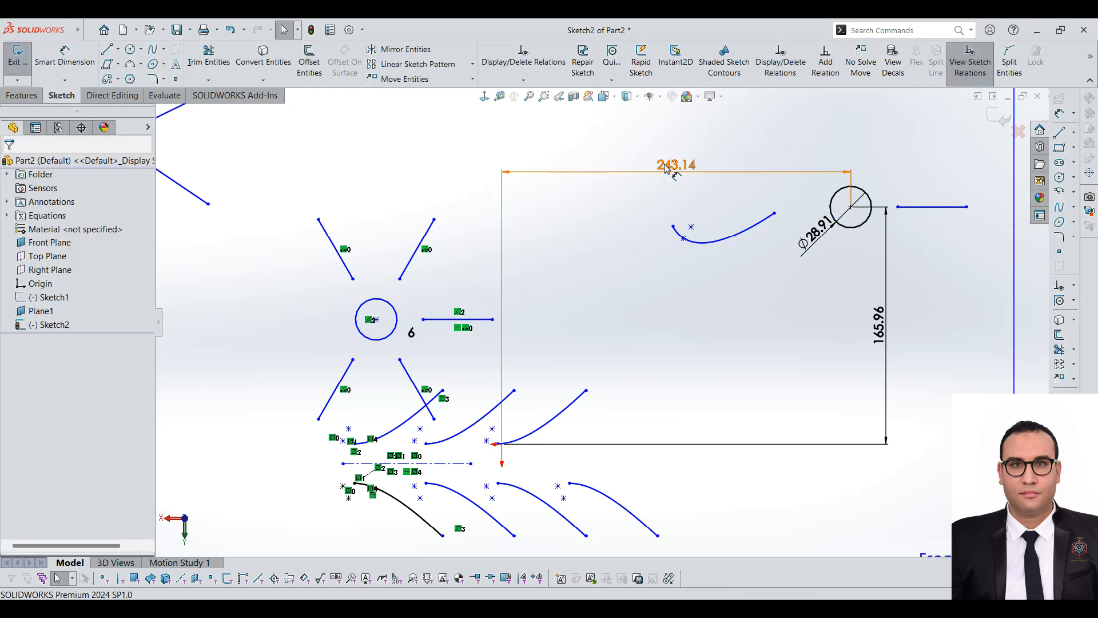
# Set the standalone circle's distances from the origin to 150 mm horizontally and 100 mm vertically
pyautogui.doubleClick(667, 164)
pyautogui.write('150')
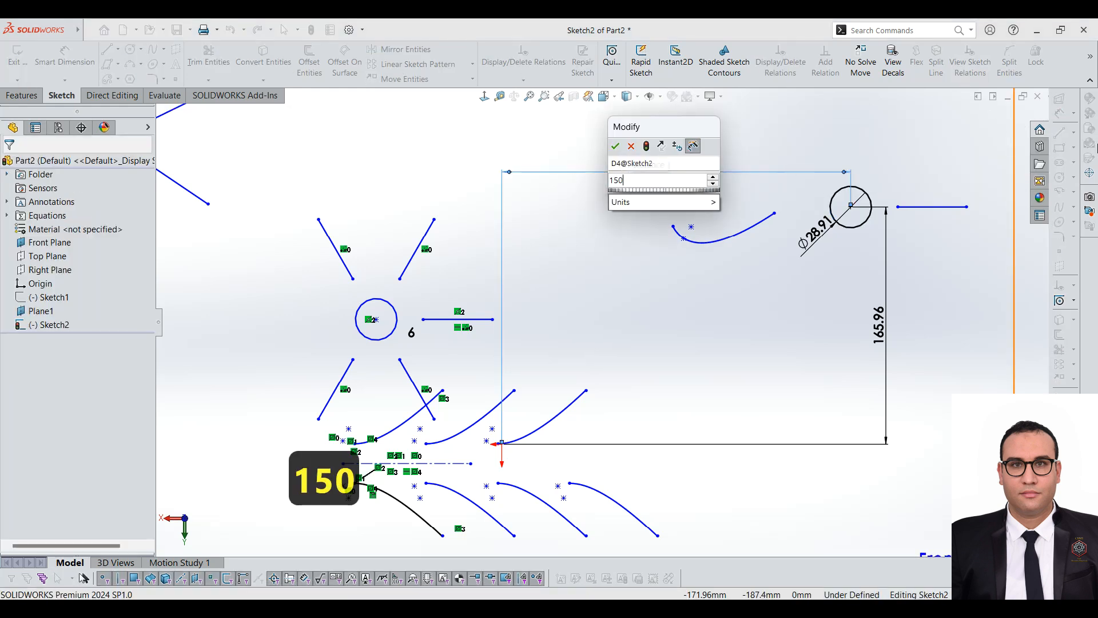
pyautogui.press('Return')
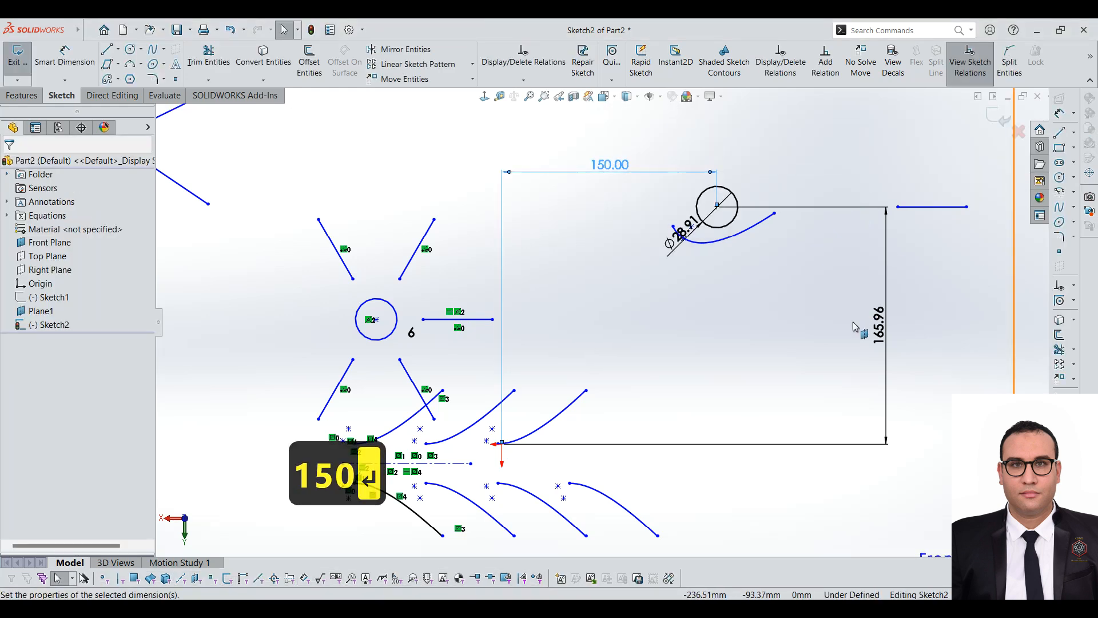
pyautogui.click(880, 327)
pyautogui.doubleClick(880, 327)
pyautogui.write('100')
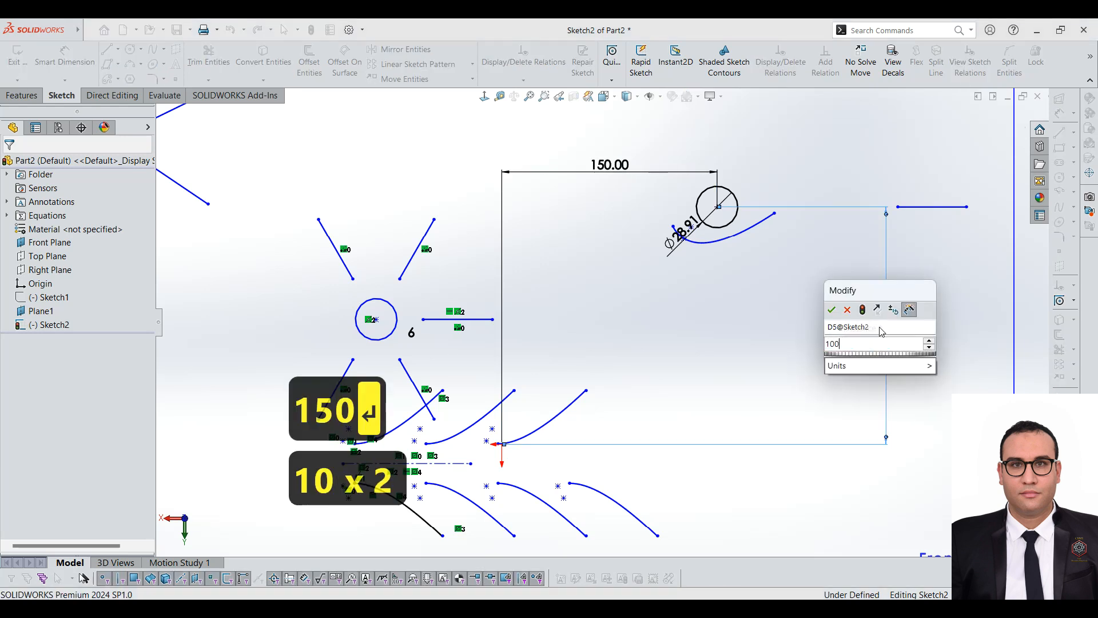
pyautogui.press('Return')
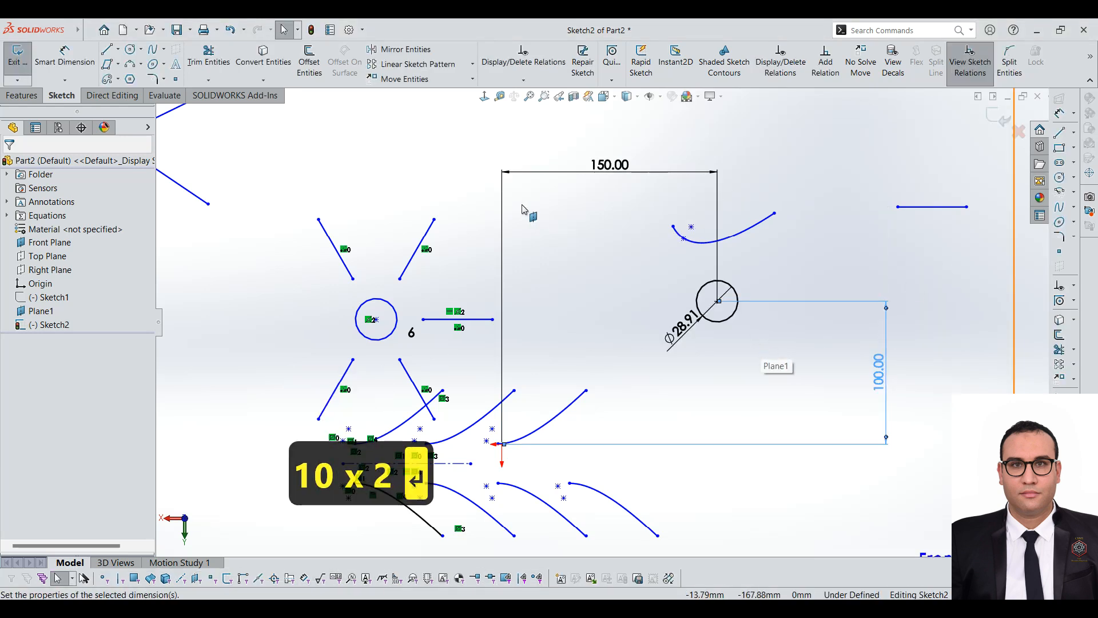
# Calculate Fully Define Sketch for all entities in the sketch, with relations and dimensions included
pyautogui.click(522, 82)
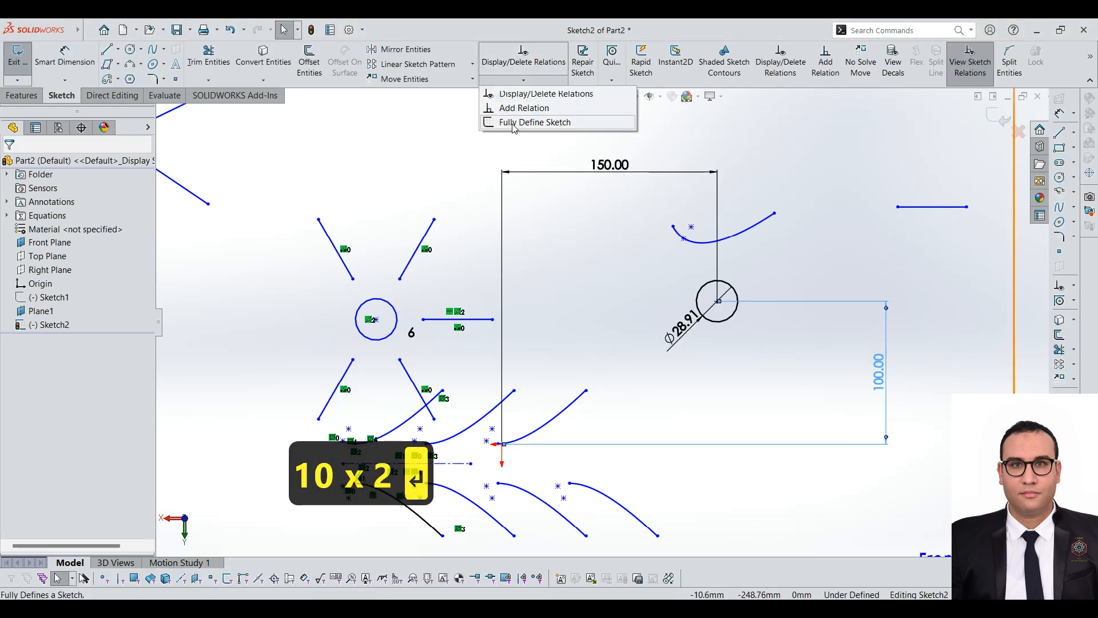
pyautogui.click(515, 125)
pyautogui.scroll(-2, 479, 209)
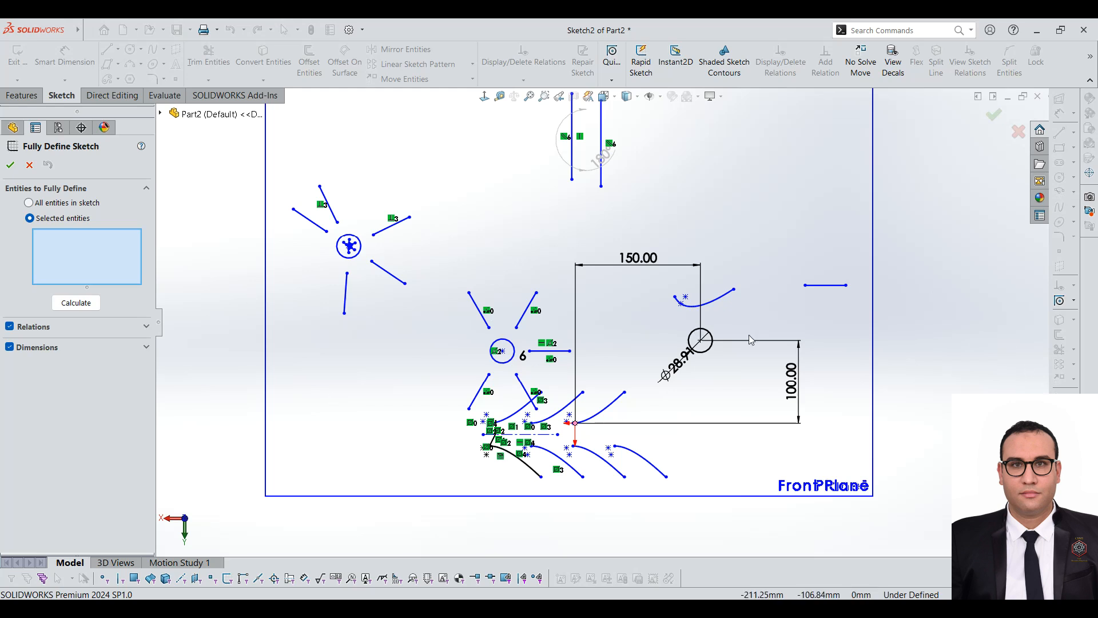
pyautogui.scroll(2, 546, 216)
pyautogui.scroll(-2, 569, 234)
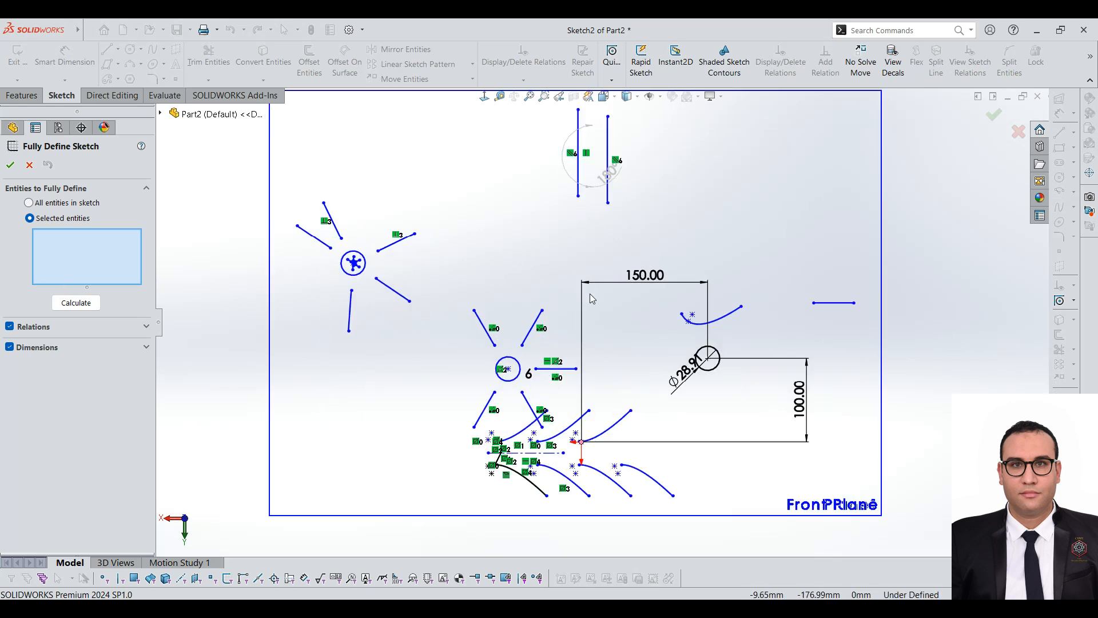
pyautogui.click(89, 205)
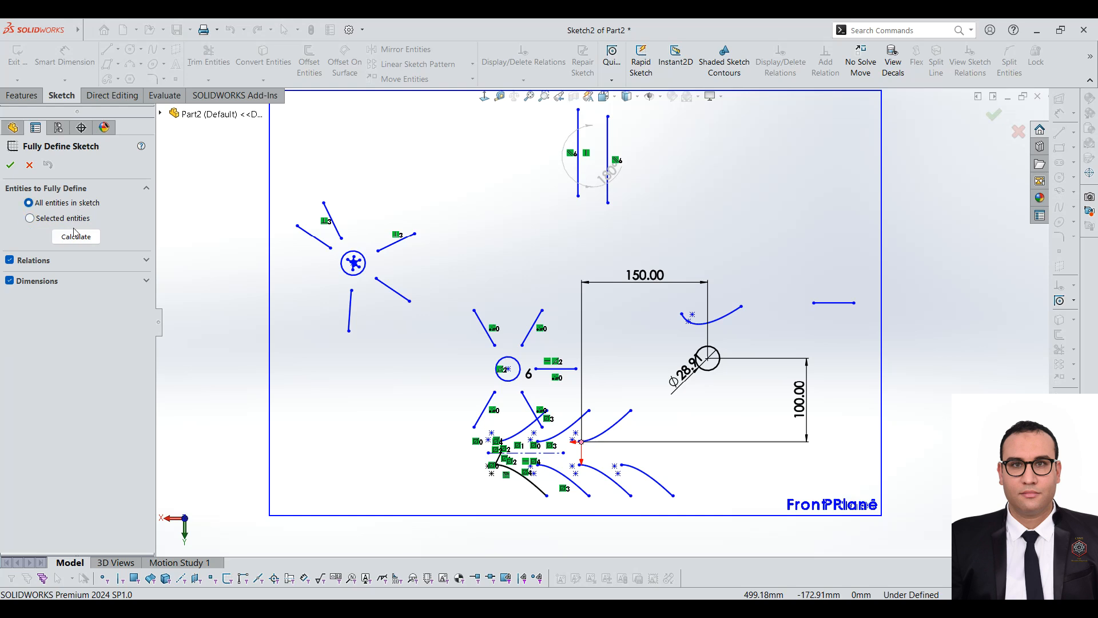
pyautogui.scroll(2, 458, 271)
pyautogui.scroll(-2, 507, 266)
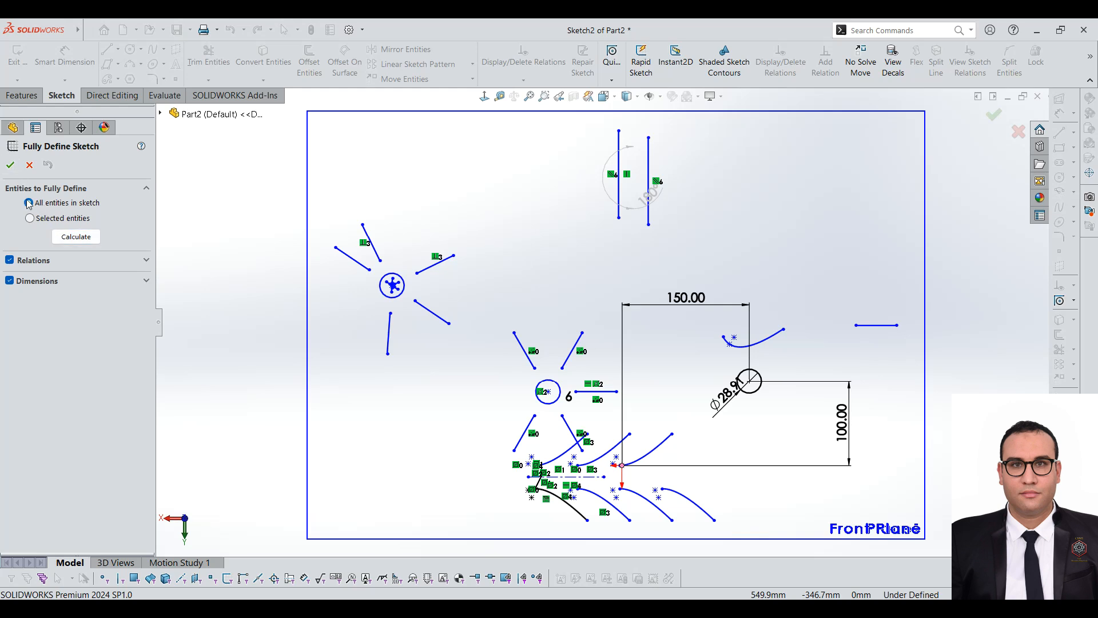
pyautogui.click(85, 242)
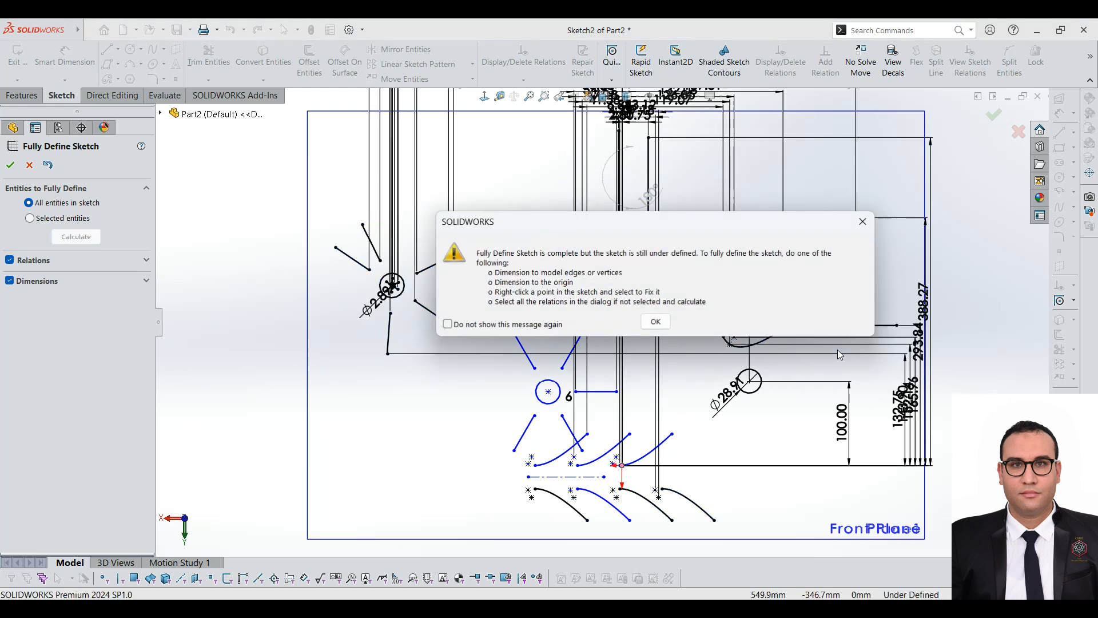
pyautogui.click(656, 322)
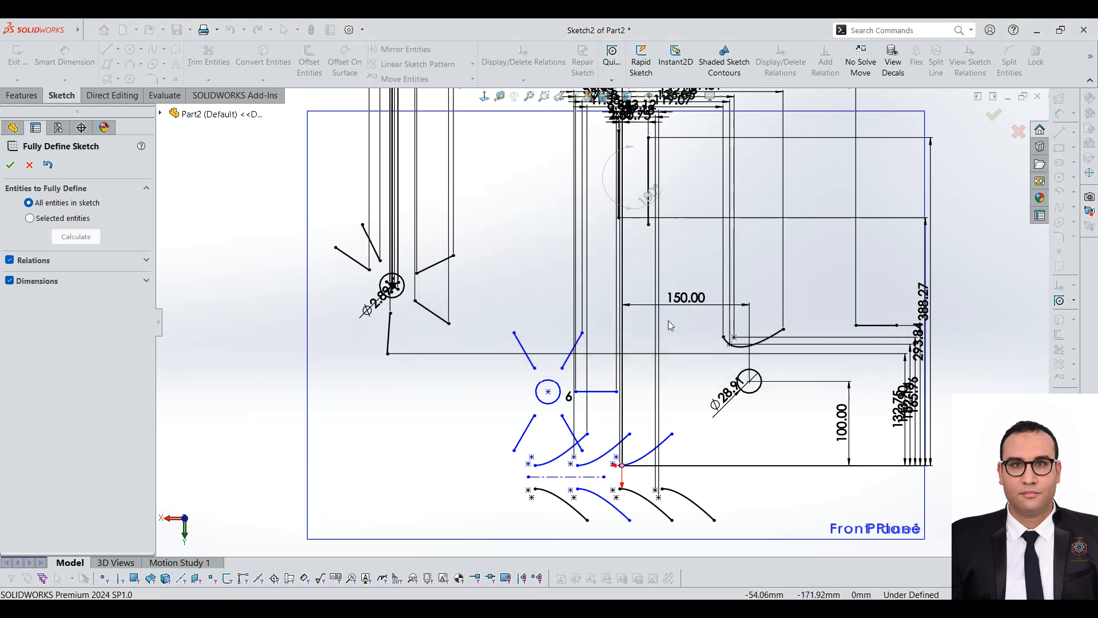
# Examine which sketch entities received dimensions around the rotated pattern, circular pattern and mirrored curves
pyautogui.scroll(4, 668, 320)
pyautogui.scroll(-3, 646, 406)
pyautogui.scroll(4, 600, 372)
pyautogui.scroll(-8, 457, 329)
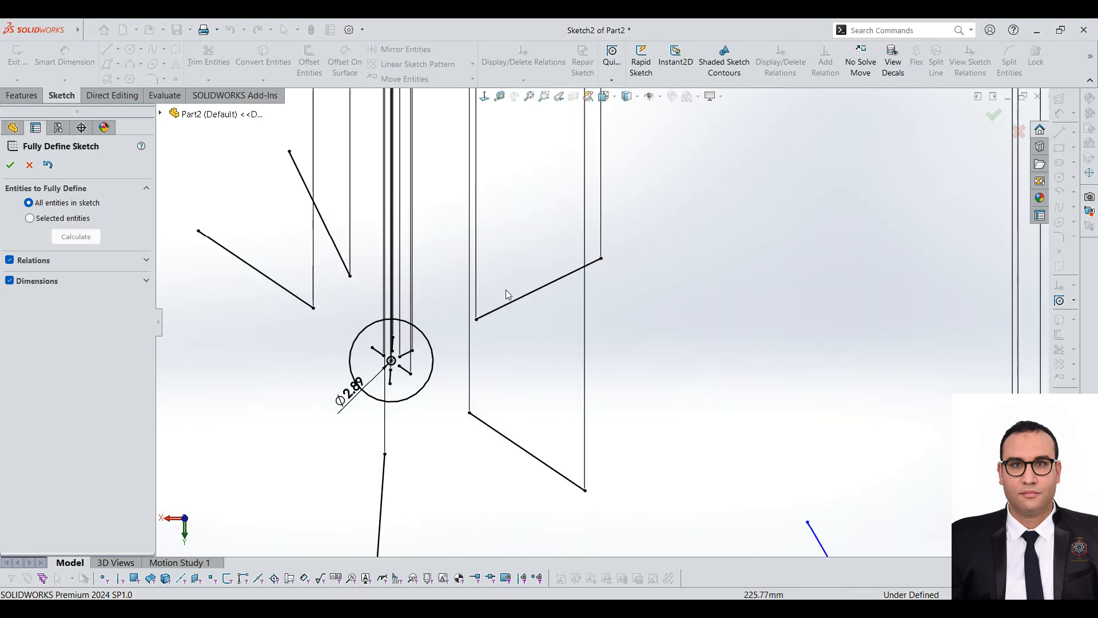
pyautogui.scroll(6, 616, 337)
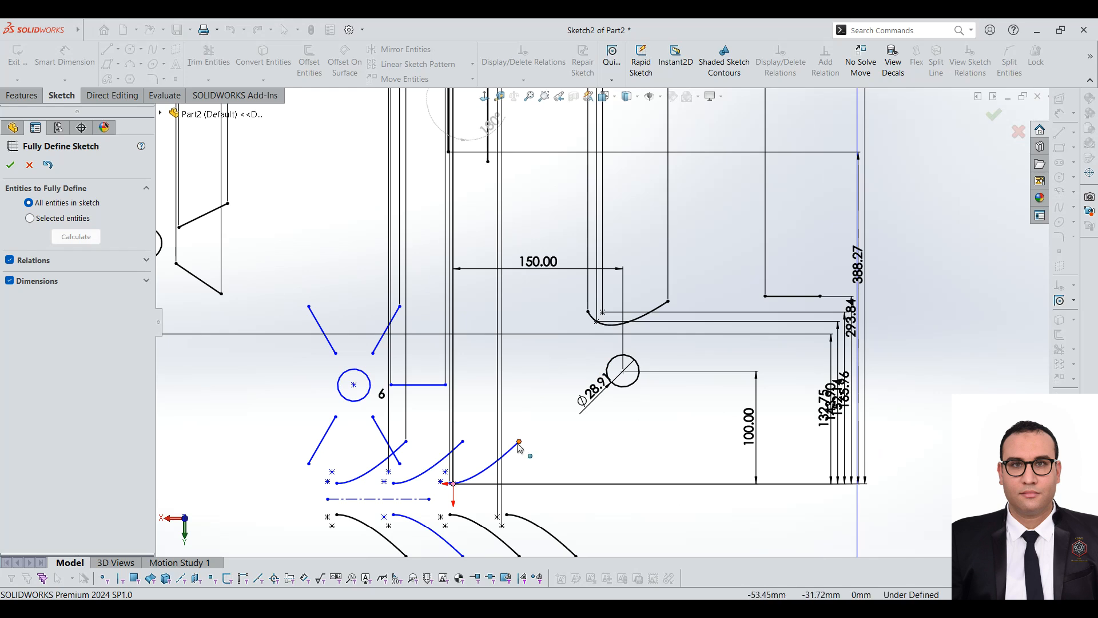
# Cancel the Fully Define Sketch calculation for all entities, discarding the dimensions it added across the sketch
pyautogui.scroll(2, 521, 446)
pyautogui.scroll(-5, 564, 380)
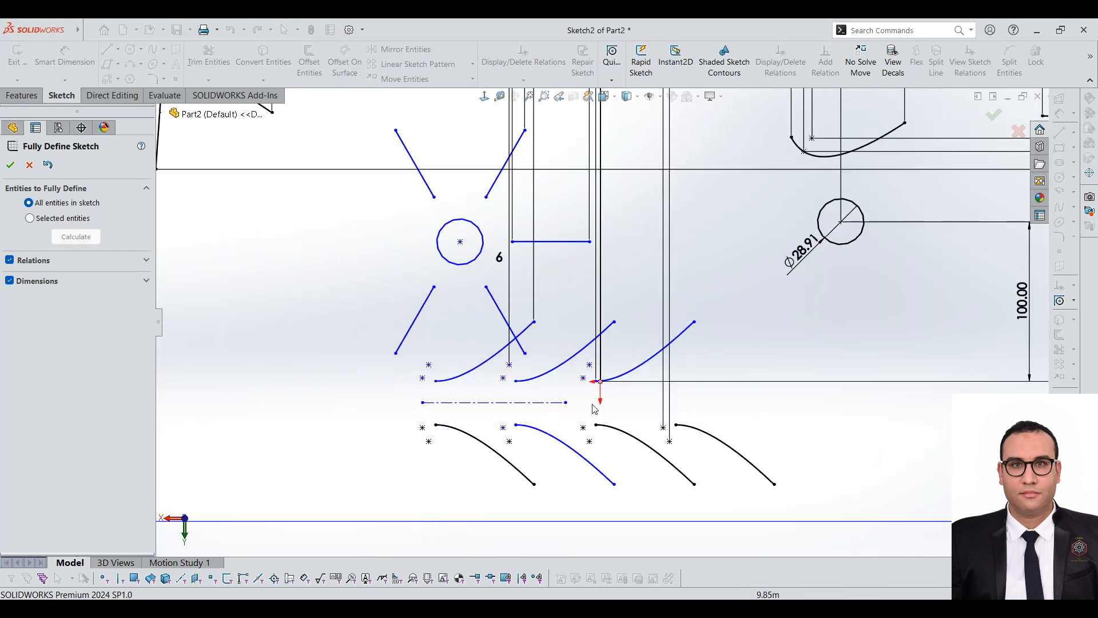
pyautogui.scroll(2, 564, 380)
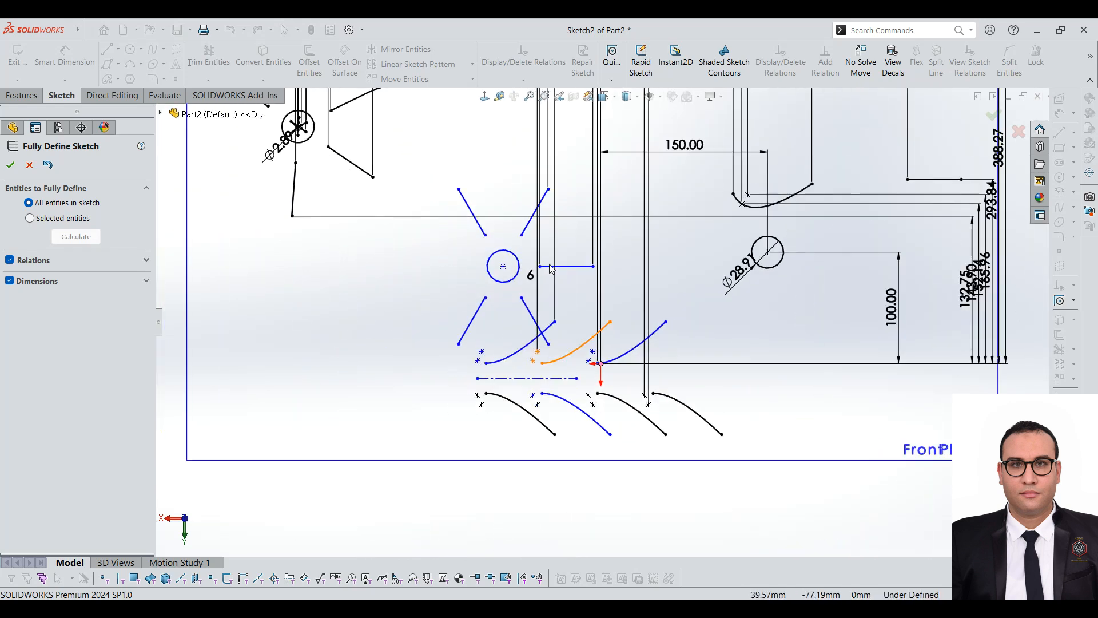
pyautogui.scroll(-2, 504, 295)
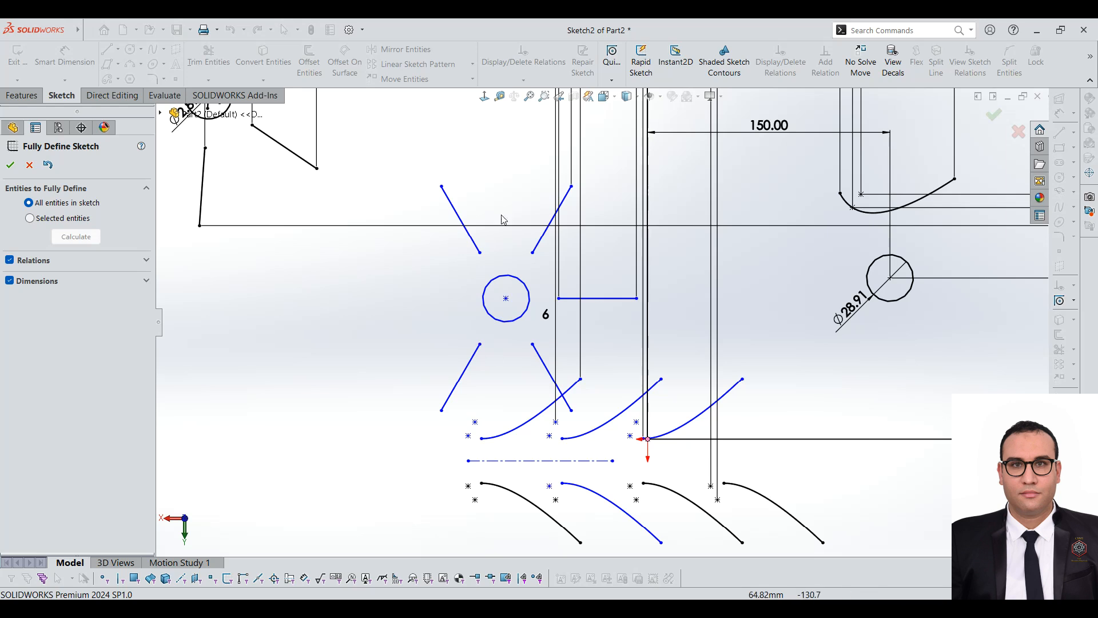
pyautogui.scroll(3, 472, 307)
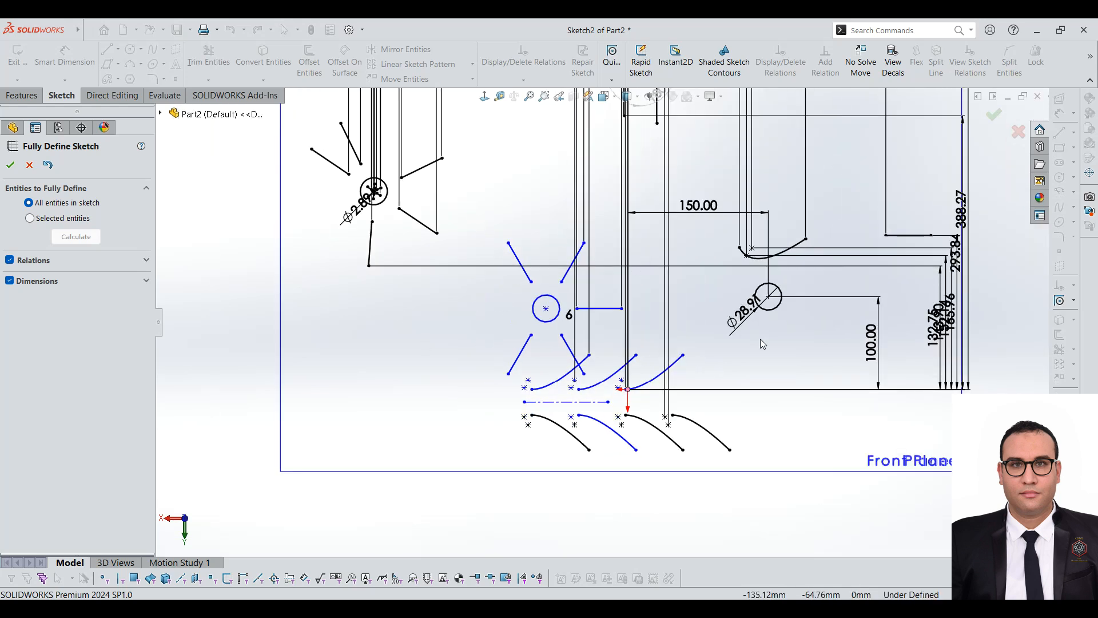
pyautogui.click(29, 165)
pyautogui.press('f')
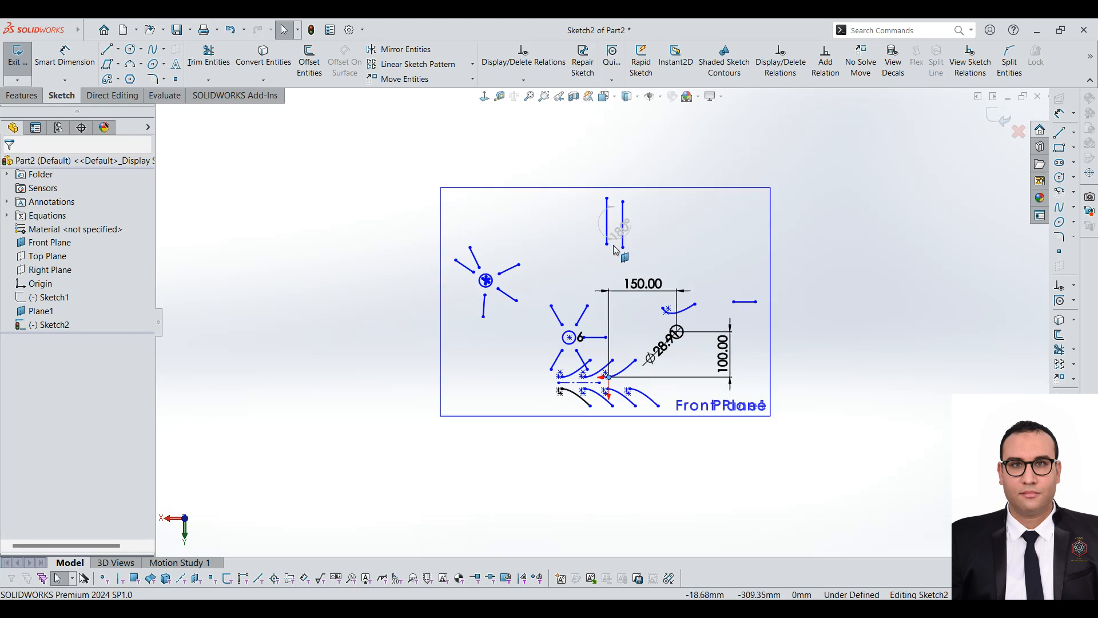
# Exit the sketch on Plane1 and switch from the sketch tools to the part feature commands
pyautogui.scroll(-3, 612, 283)
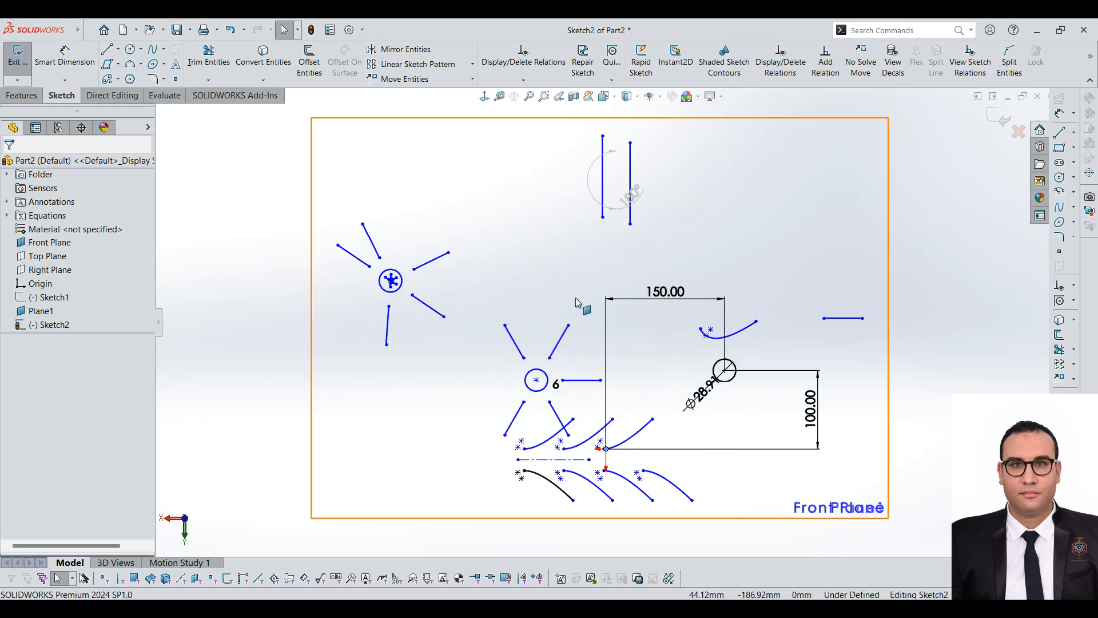
pyautogui.scroll(2, 579, 301)
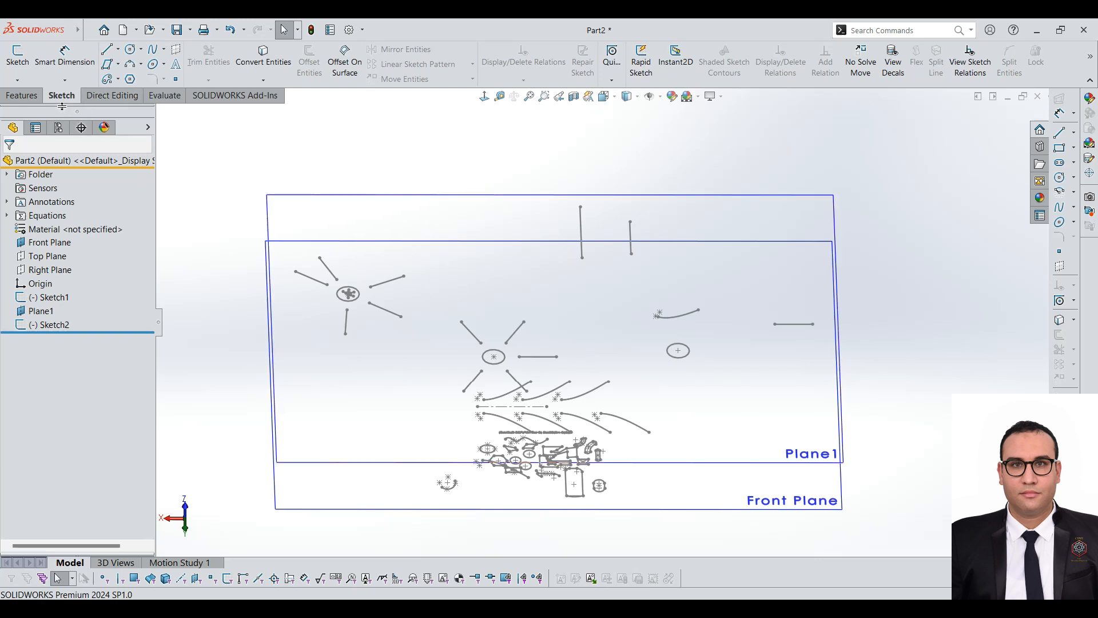
pyautogui.click(26, 96)
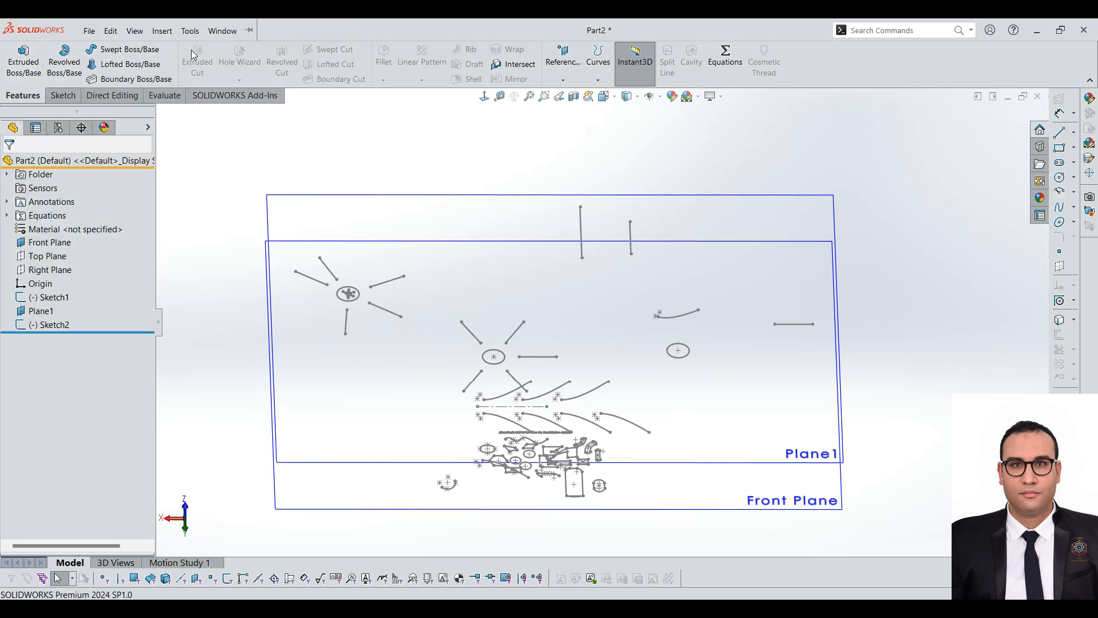
pyautogui.click(89, 31)
pyautogui.click(416, 144)
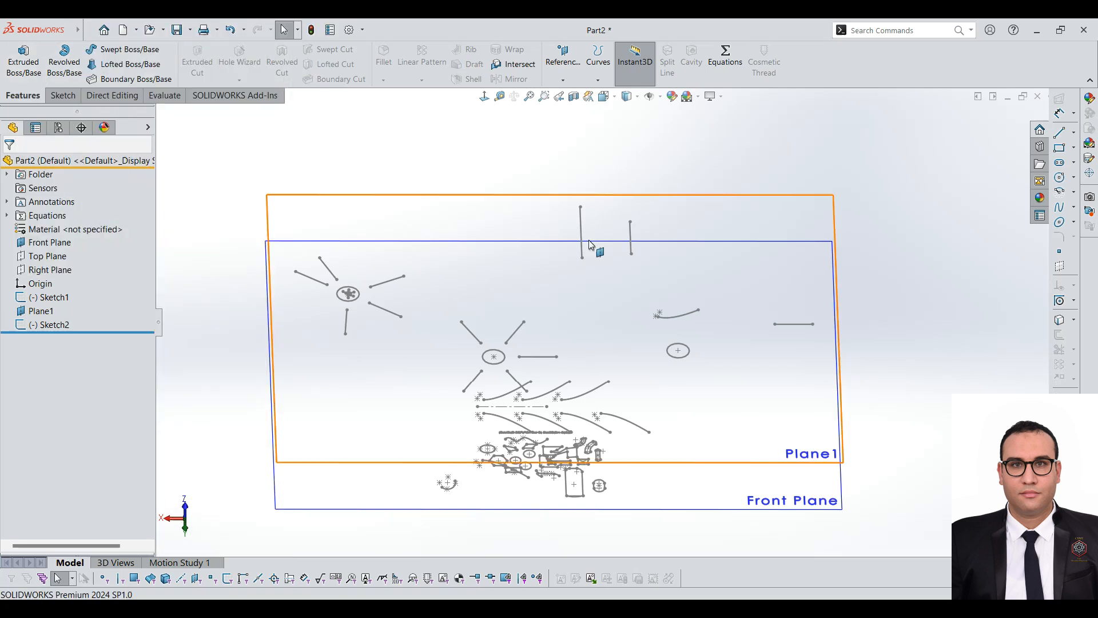